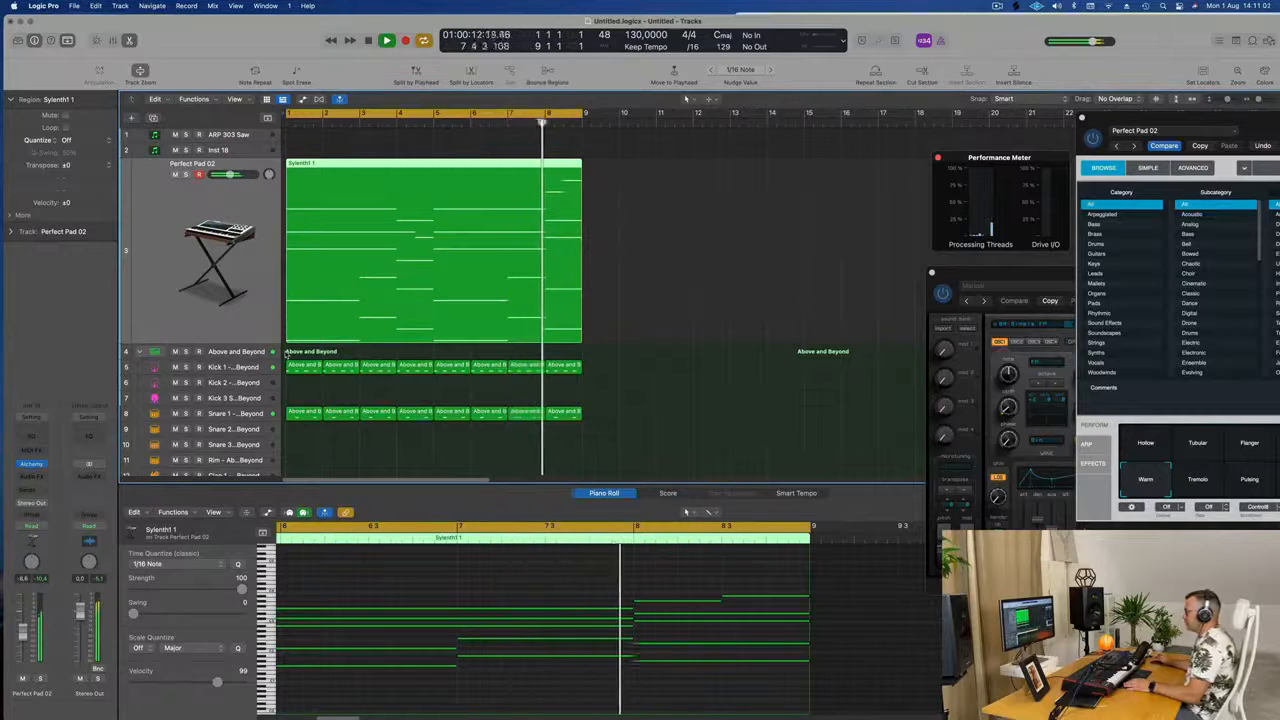
Look over the drum tracks below the Perfect Pad 02 track and audition the eight-bar loop from its start
{"action": "key", "text": "space"}
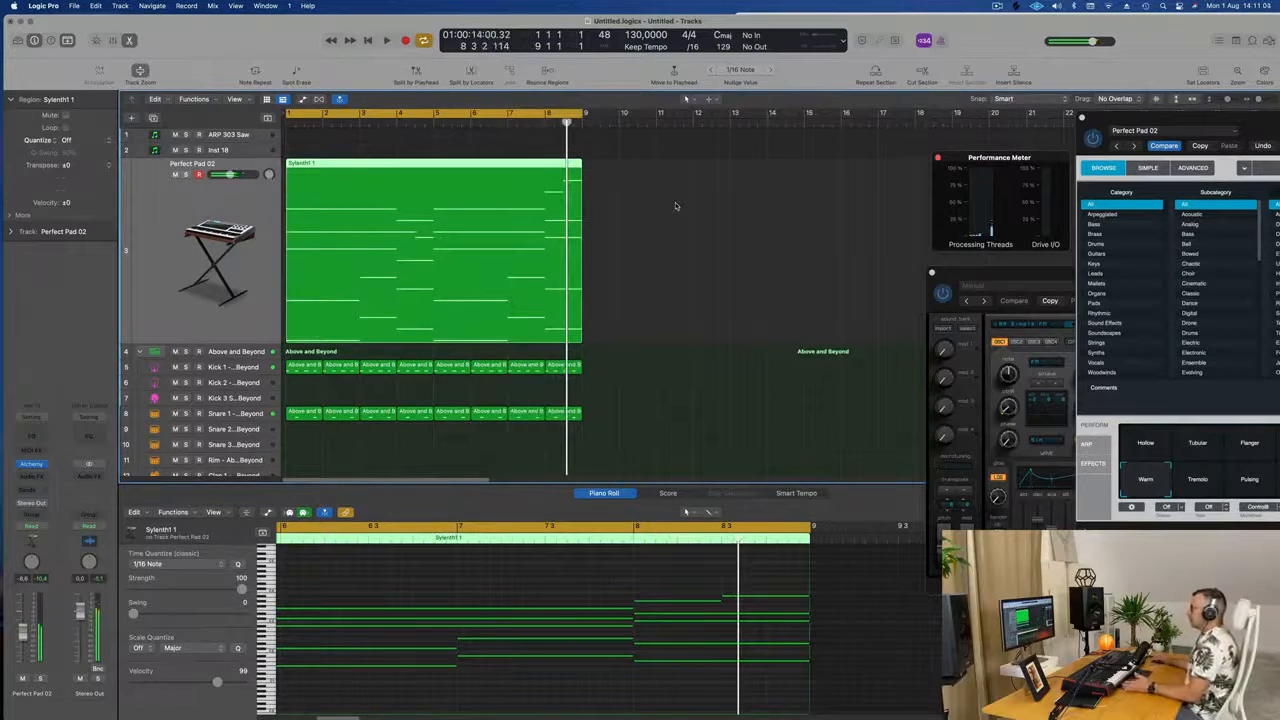
{"action": "scroll", "coordinate": [653, 265], "scroll_direction": "down", "scroll_amount": 3}
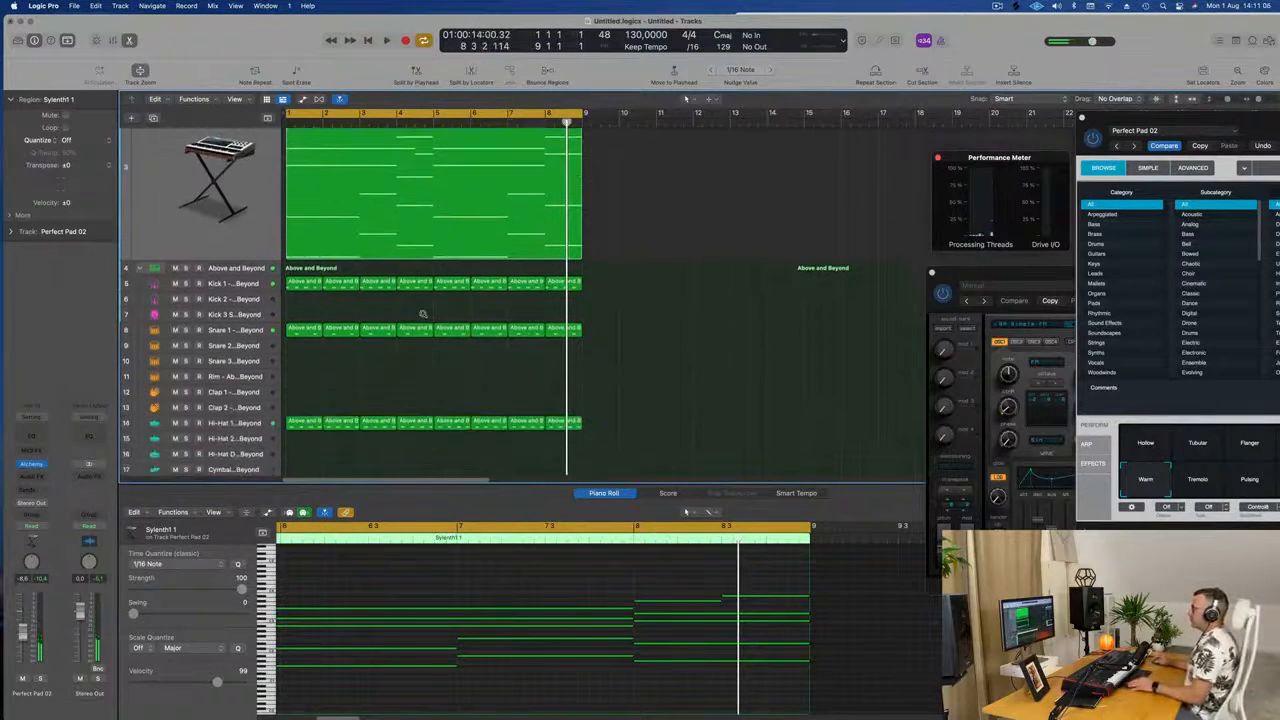
{"action": "scroll", "coordinate": [423, 314], "scroll_direction": "down", "scroll_amount": 1}
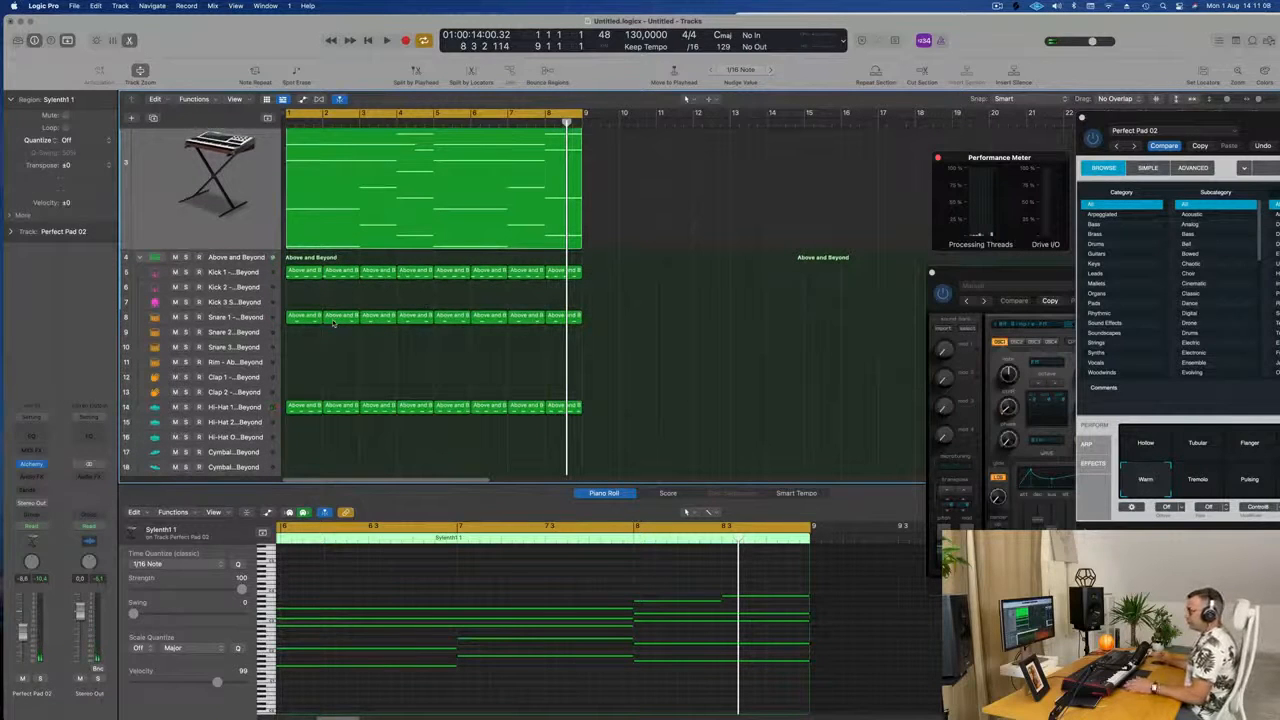
{"action": "left_click", "coordinate": [389, 303]}
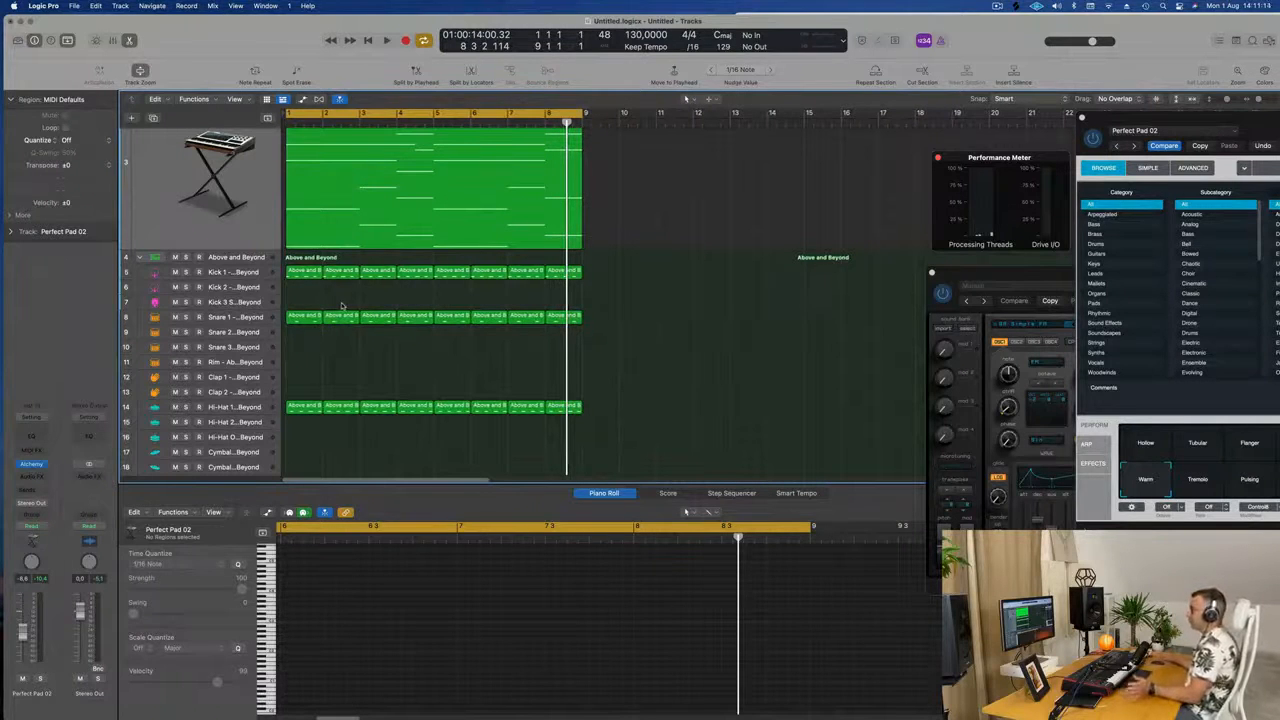
{"action": "key", "text": "space"}
{"action": "key", "text": "Return"}
{"action": "left_click", "coordinate": [188, 139]}
{"action": "key", "text": "space"}
{"action": "scroll", "coordinate": [186, 137], "scroll_direction": "up", "scroll_amount": 2}
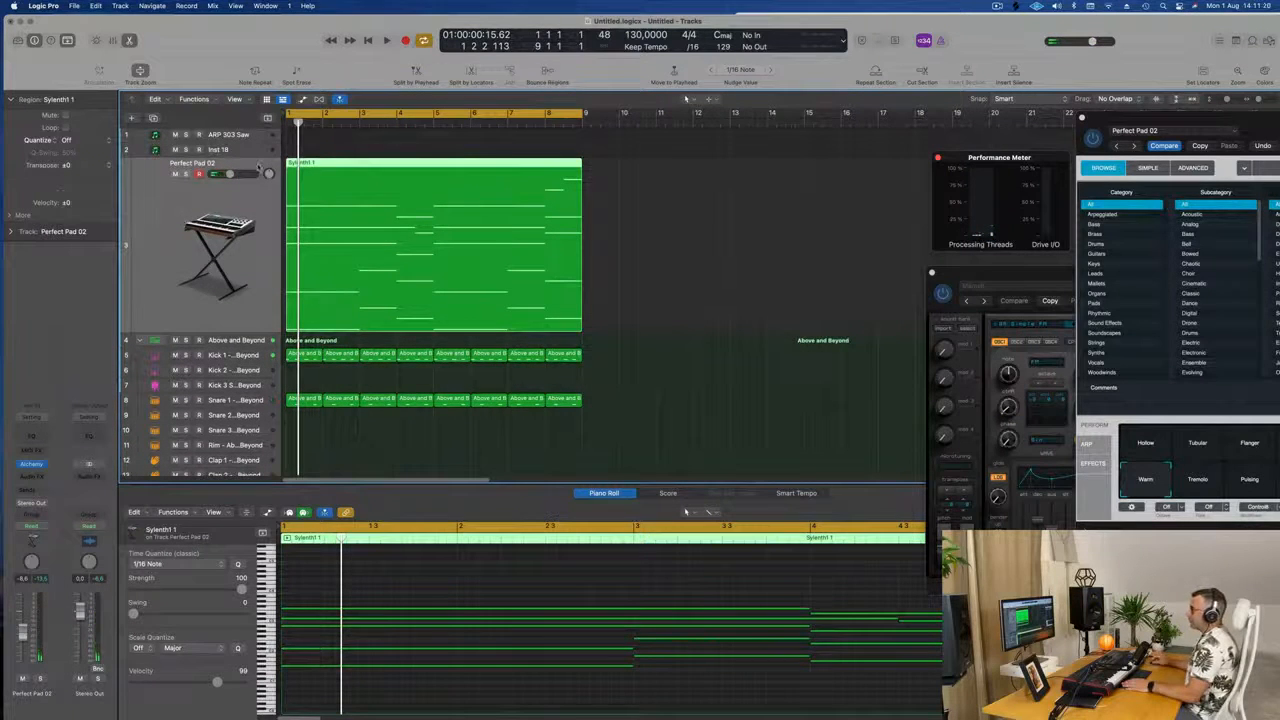
Copy the eight-bar Perfect Pad 02 region onto the Inst 18 track, starting at bar 1
{"action": "left_click", "coordinate": [249, 149]}
{"action": "left_click", "coordinate": [249, 138]}
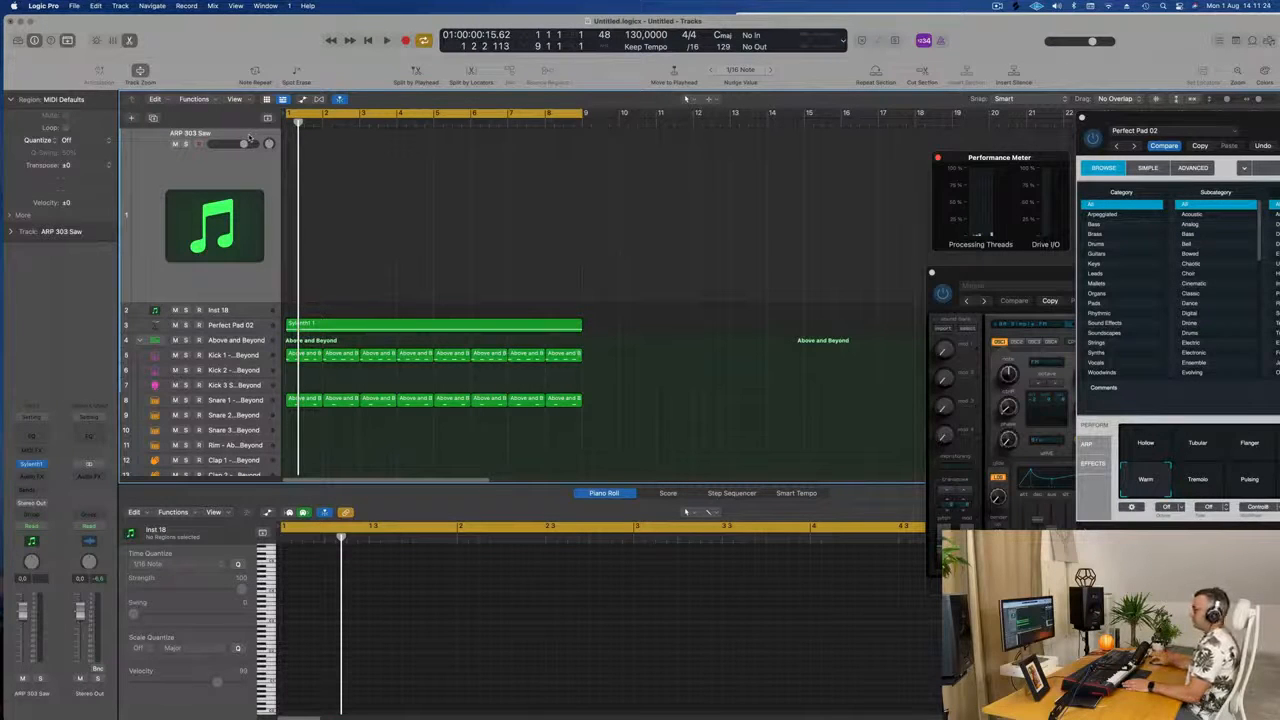
{"action": "left_click", "coordinate": [239, 312]}
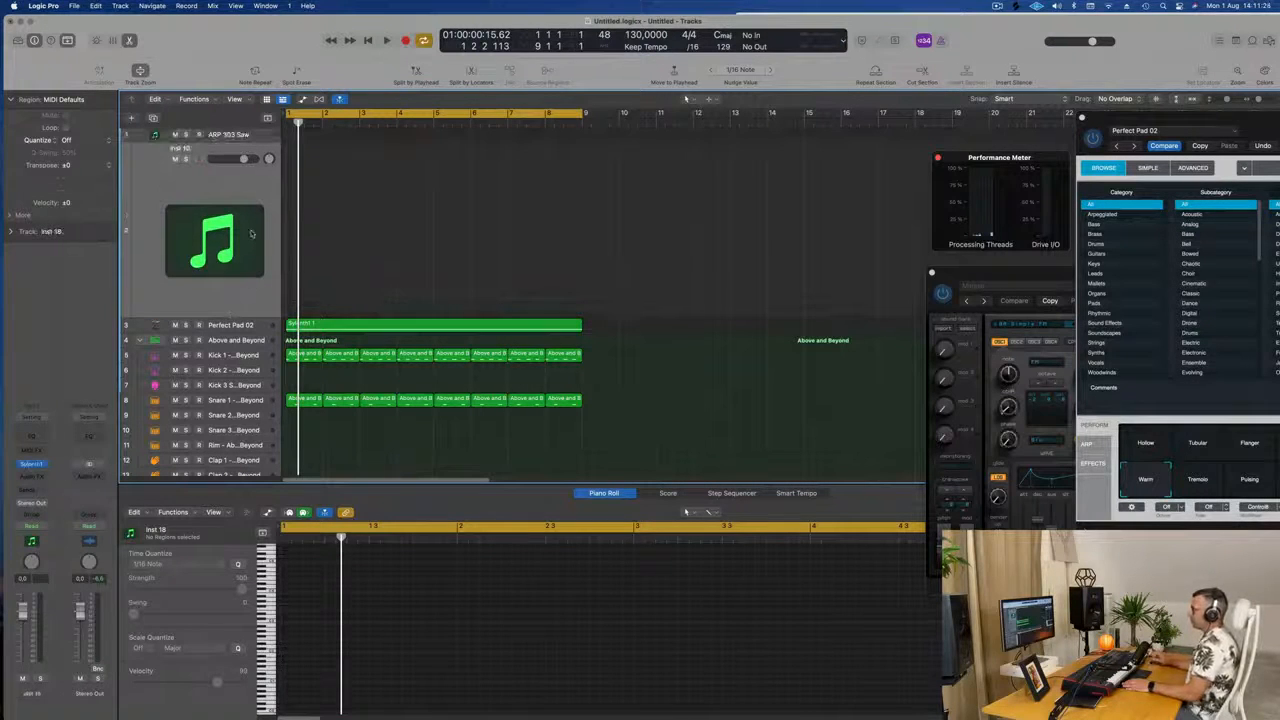
{"action": "left_click_drag", "start_coordinate": [374, 328], "coordinate": [381, 263]}
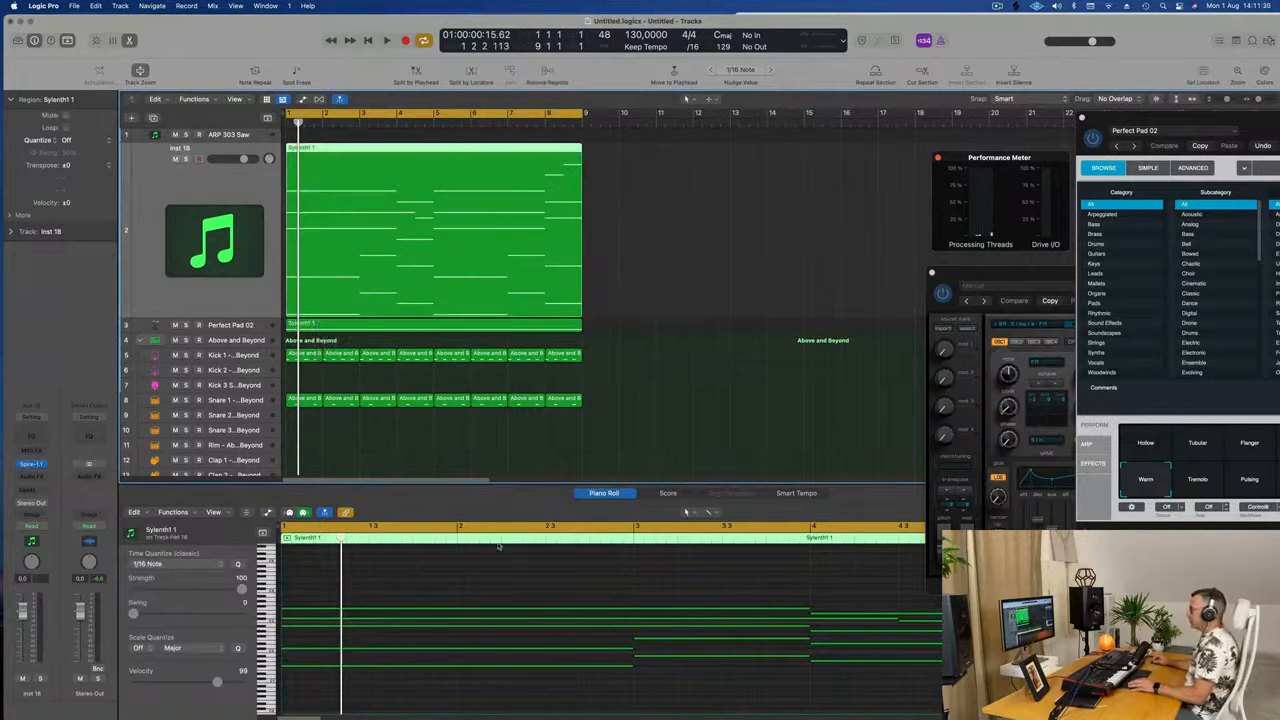
Delete the upper chord notes in the Inst 18 region, keeping only the lowest root note of each chord, and audition it
{"action": "key", "text": "super+Left"}
{"action": "key", "text": "super+Left"}
{"action": "key", "text": "super+Left"}
{"action": "left_click_drag", "start_coordinate": [383, 579], "coordinate": [928, 652]}
{"action": "key", "text": "Delete"}
{"action": "scroll", "coordinate": [935, 615], "scroll_direction": "up", "scroll_amount": 2}
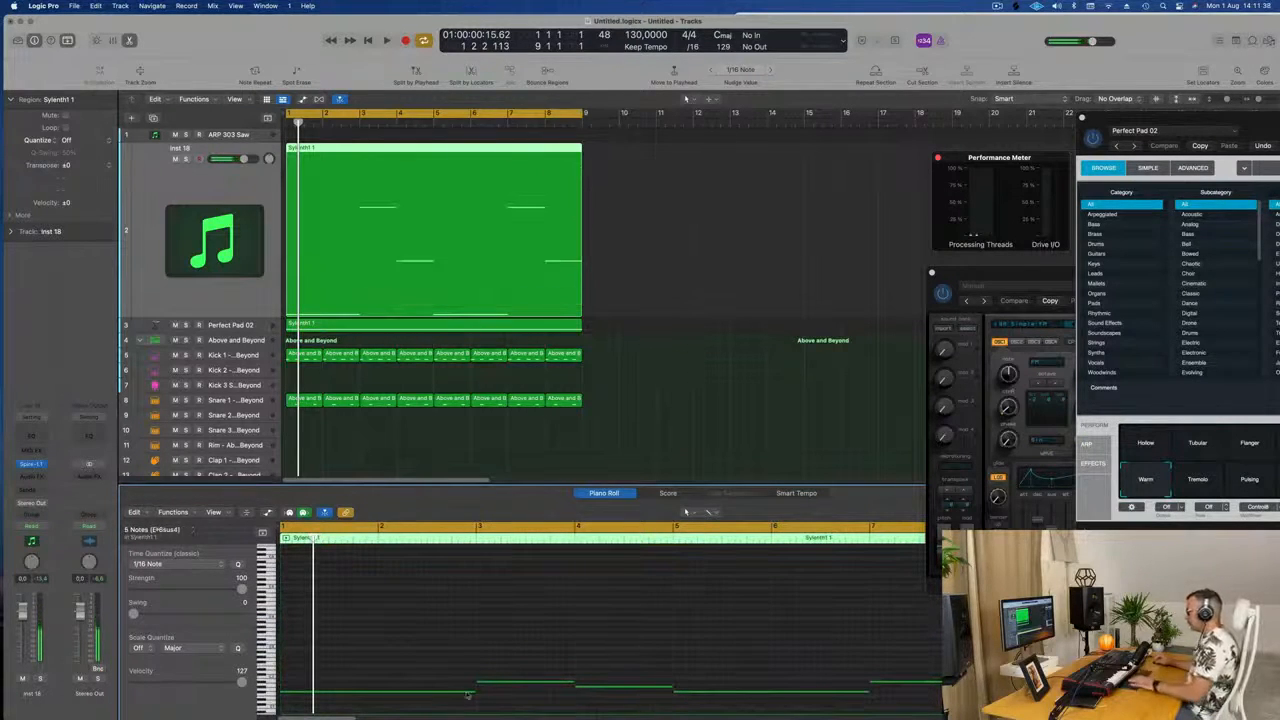
{"action": "scroll", "coordinate": [688, 640], "scroll_direction": "down", "scroll_amount": 3}
{"action": "key", "text": "space"}
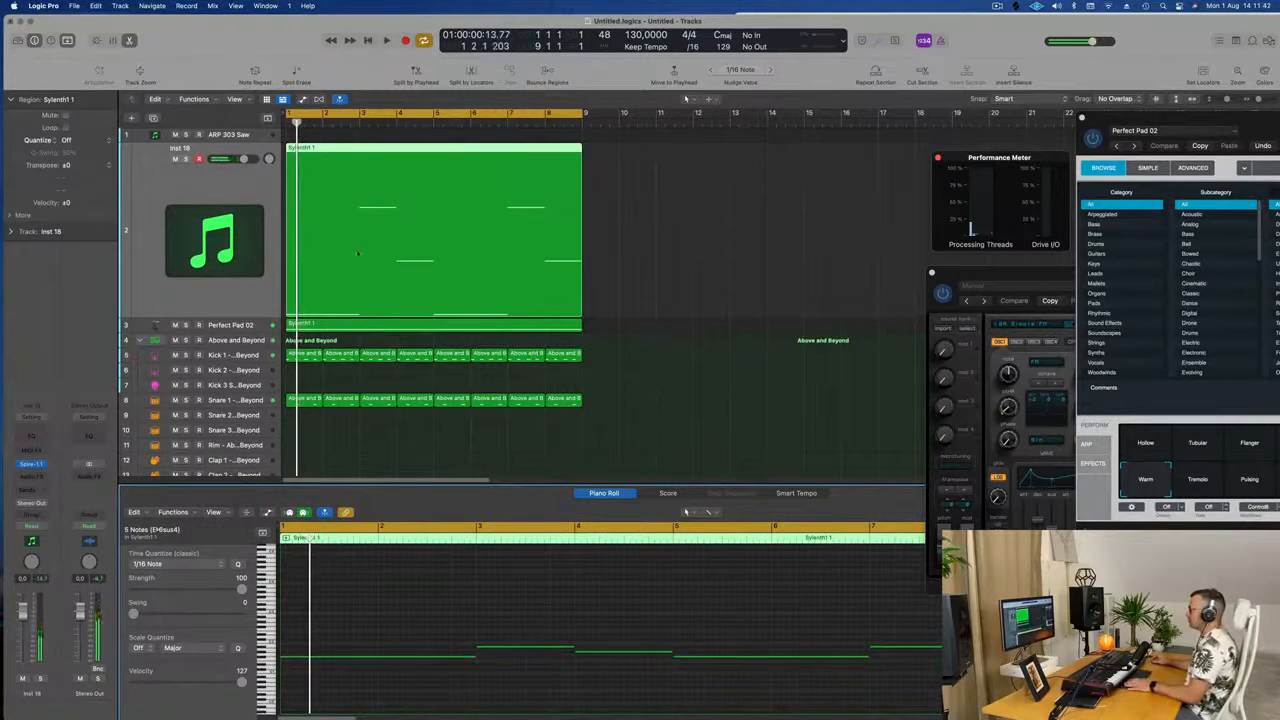
{"action": "scroll", "coordinate": [390, 610], "scroll_direction": "down", "scroll_amount": 4}
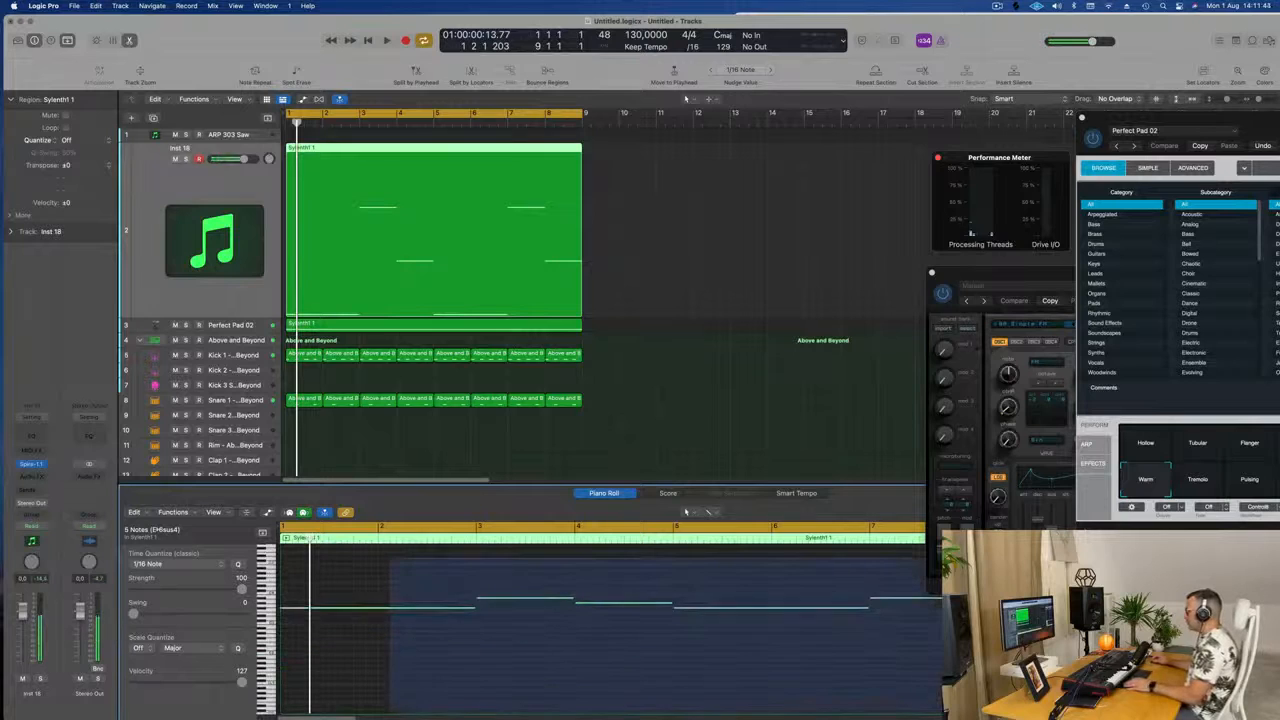
{"action": "left_click", "coordinate": [456, 617]}
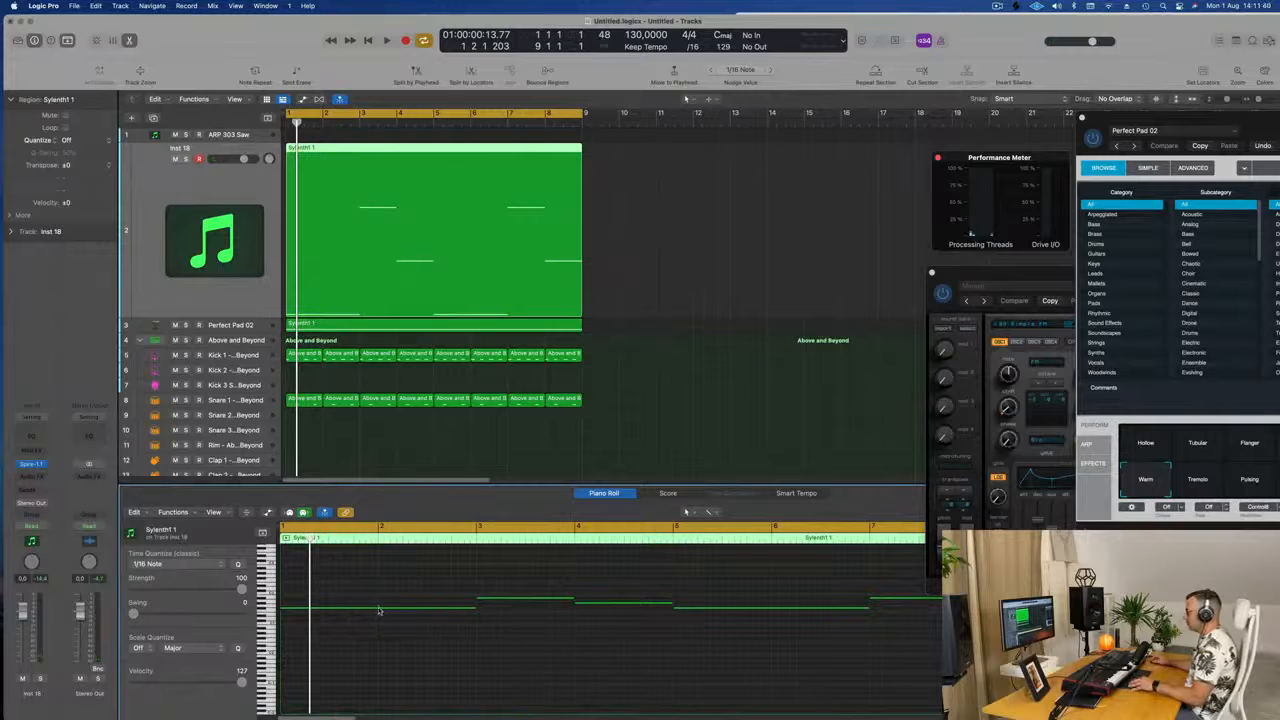
Shorten the two-bar opening root note to one bar and repeat it in bar 2 of the Inst 18 region
{"action": "left_click", "coordinate": [466, 609]}
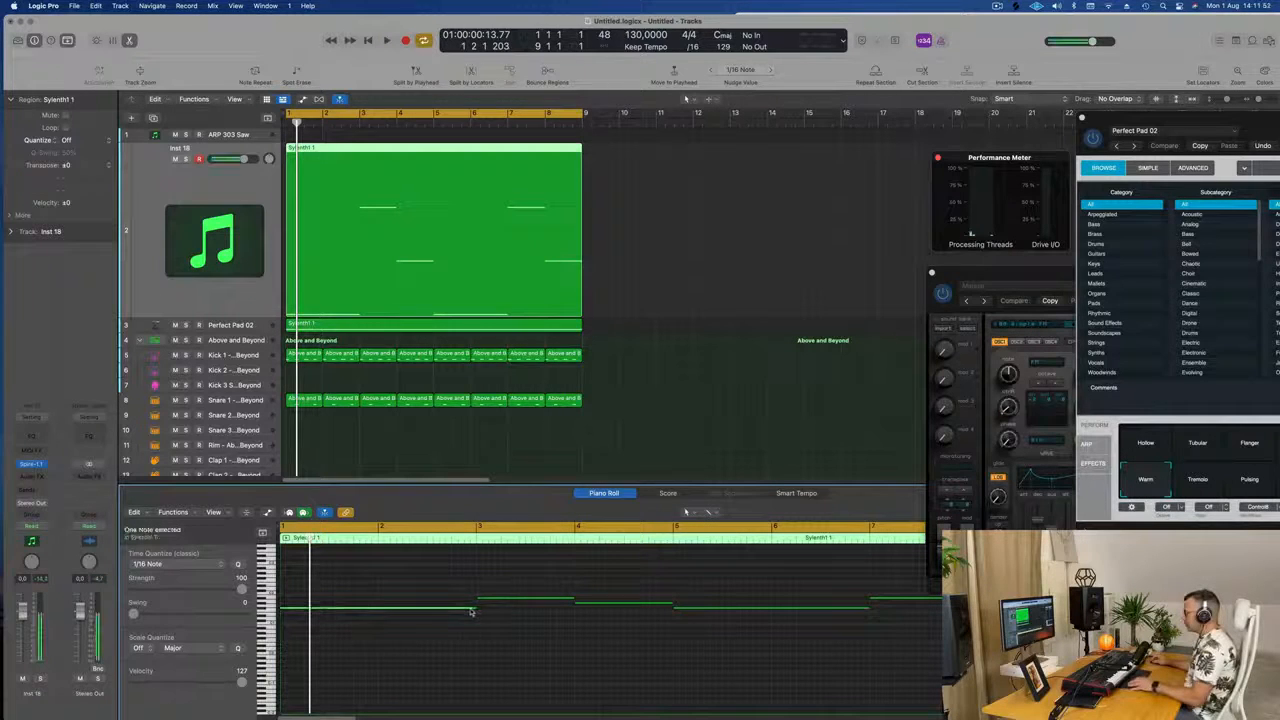
{"action": "left_click_drag", "start_coordinate": [474, 608], "coordinate": [316, 612]}
{"action": "key", "text": "space"}
Shorten all Inst 18 notes together to just under a sixteenth note and transpose them up an octave
{"action": "left_click_drag", "start_coordinate": [336, 564], "coordinate": [942, 666]}
{"action": "key", "text": "super+Right"}
{"action": "key", "text": "super+Right"}
{"action": "key", "text": "super+Right"}
{"action": "key", "text": "super+Right"}
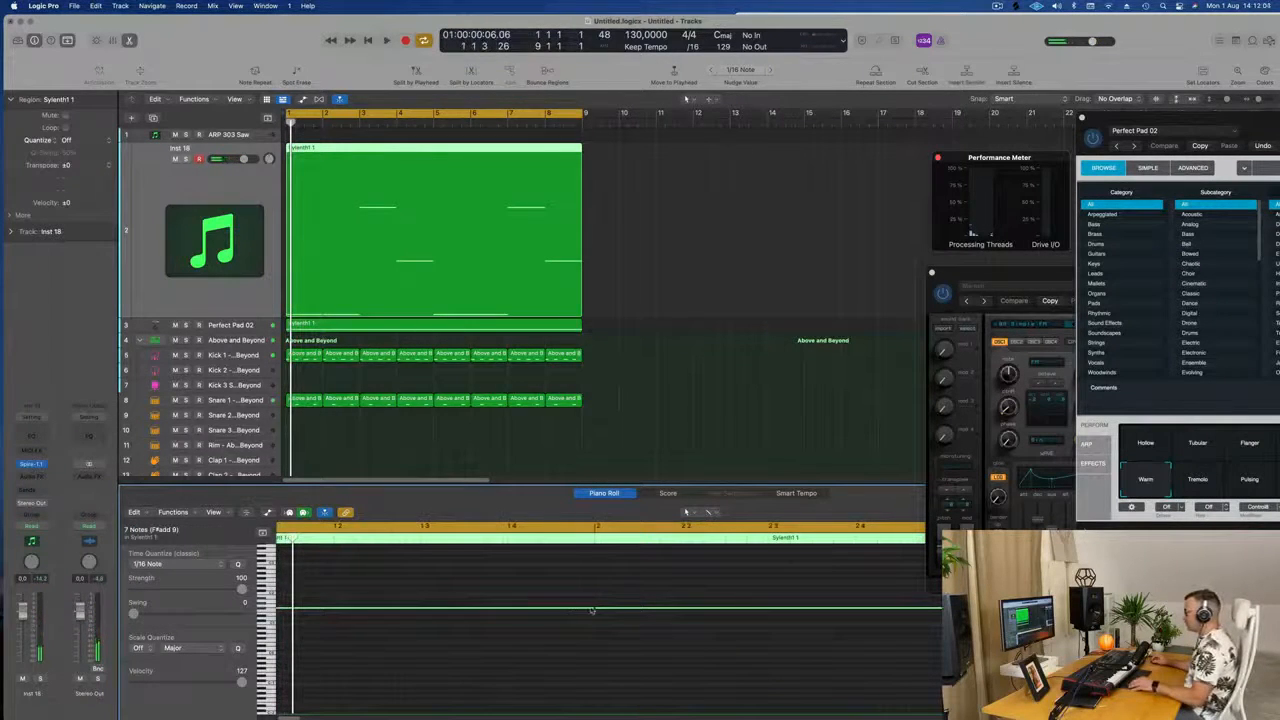
{"action": "left_click_drag", "start_coordinate": [585, 610], "coordinate": [340, 611]}
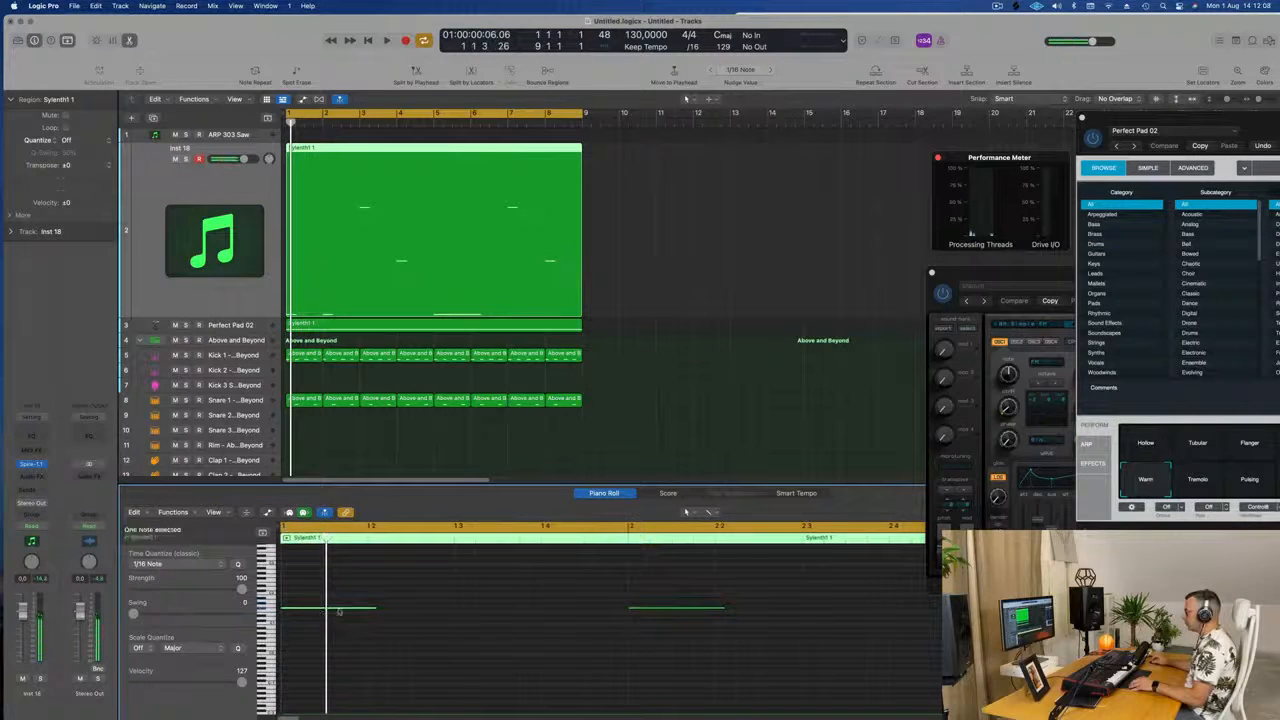
{"action": "left_click_drag", "start_coordinate": [376, 610], "coordinate": [299, 612]}
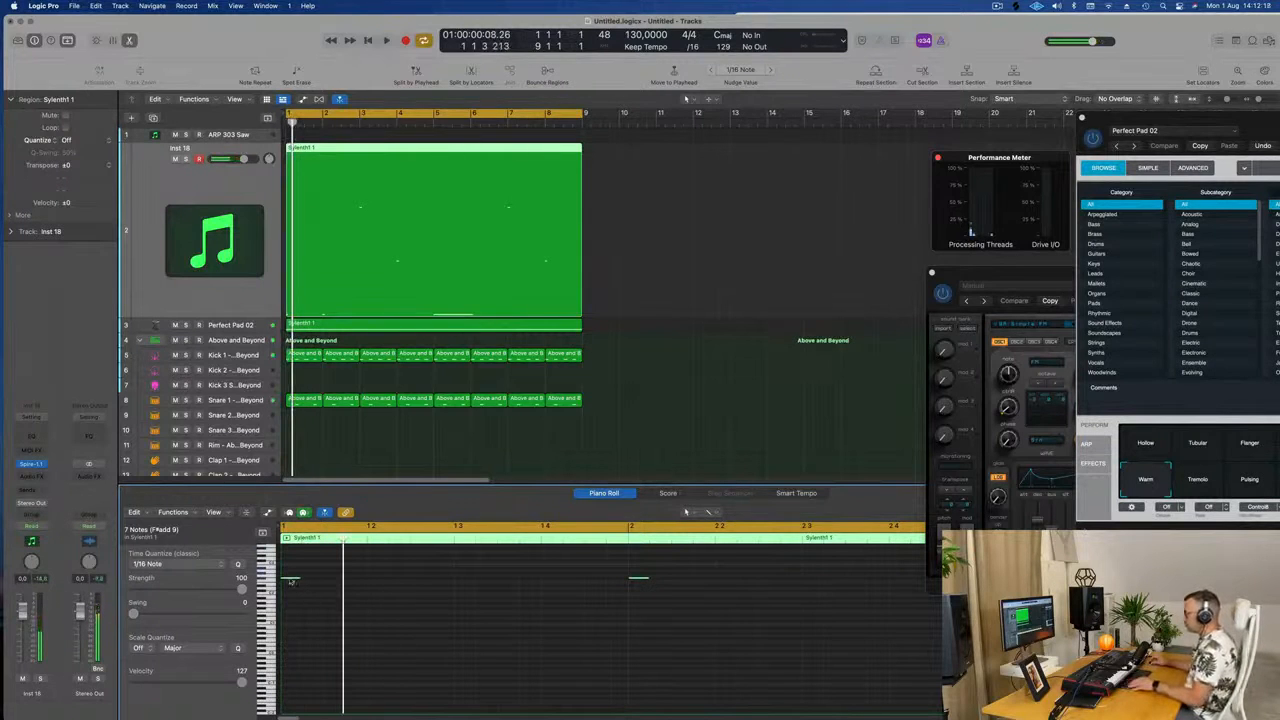
Copy the short notes to the second and fourth sixteenths of the first beat and listen to the rhythm
{"action": "scroll", "coordinate": [299, 583], "scroll_direction": "left", "scroll_amount": 3}
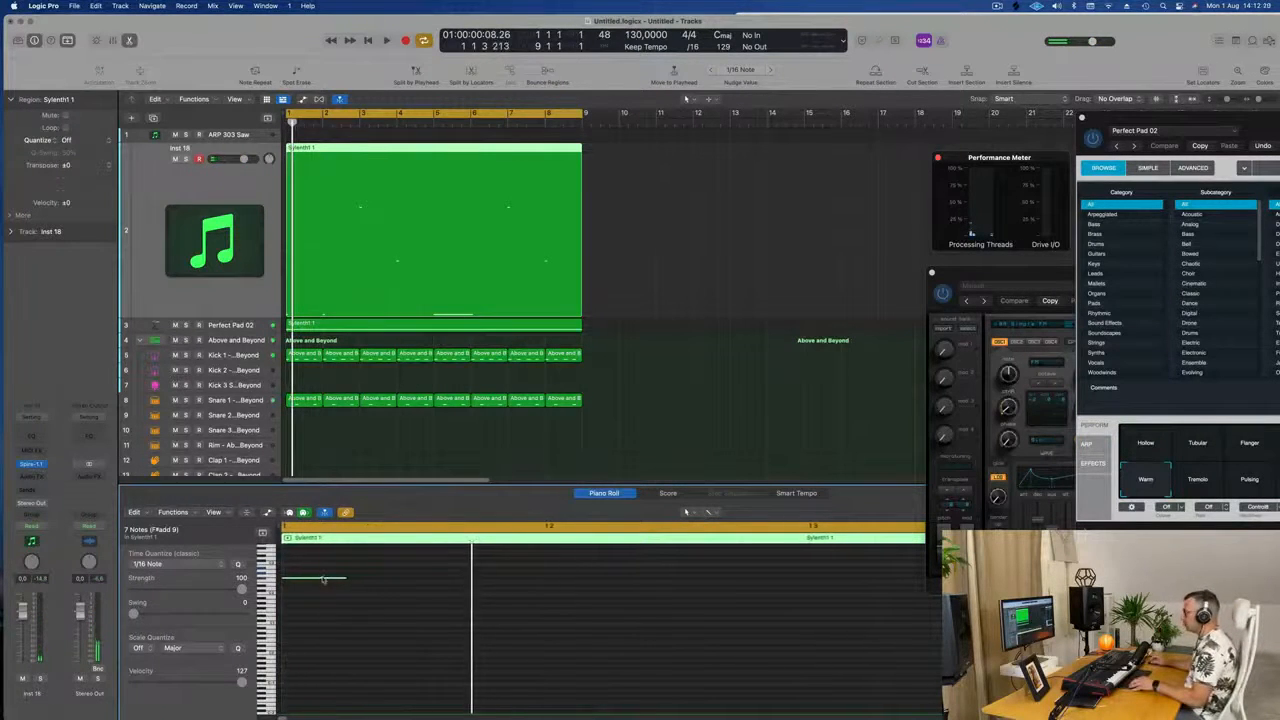
{"action": "left_click_drag", "start_coordinate": [343, 578], "coordinate": [446, 614]}
{"action": "key", "text": "space"}
{"action": "key", "text": "space"}
{"action": "key", "text": "super+Left"}
{"action": "key", "text": "space"}
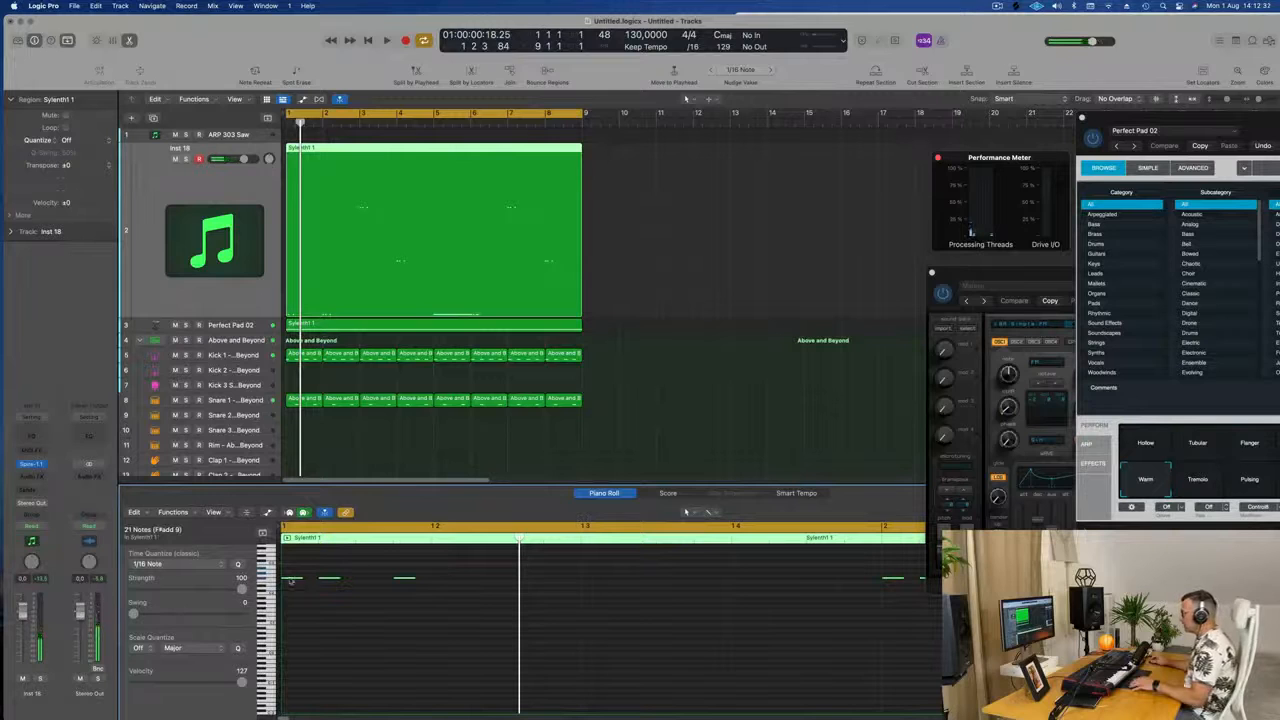
Copy the three-note rhythm from the first beat of each bar to the second beat and play it back
{"action": "left_click_drag", "start_coordinate": [291, 580], "coordinate": [440, 583]}
{"action": "key", "text": "space"}
{"action": "key", "text": "super+Left"}
{"action": "key", "text": "space"}
Select all the notes and copy the two-beat pattern into beats three and four of each bar
{"action": "left_click_drag", "start_coordinate": [511, 586], "coordinate": [531, 587]}
{"action": "key", "text": "super+a"}
{"action": "left_click_drag", "start_coordinate": [332, 580], "coordinate": [530, 583]}
{"action": "key", "text": "super+Left"}
{"action": "key", "text": "super+Left"}
{"action": "key", "text": "super+Left"}
{"action": "key", "text": "super+Left"}
{"action": "key", "text": "super+Left"}
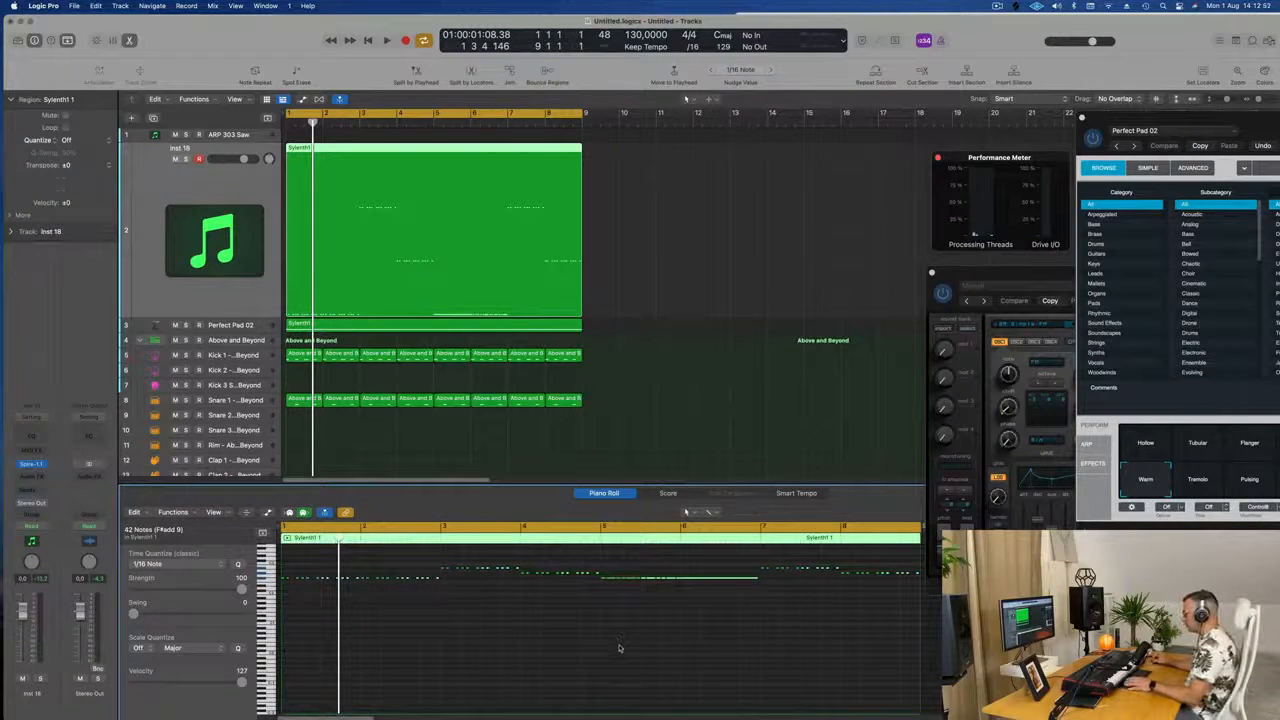
Play the Inst 18 pattern from the start and check the sixteenth-note spacing in bar 1
{"action": "key", "text": "space"}
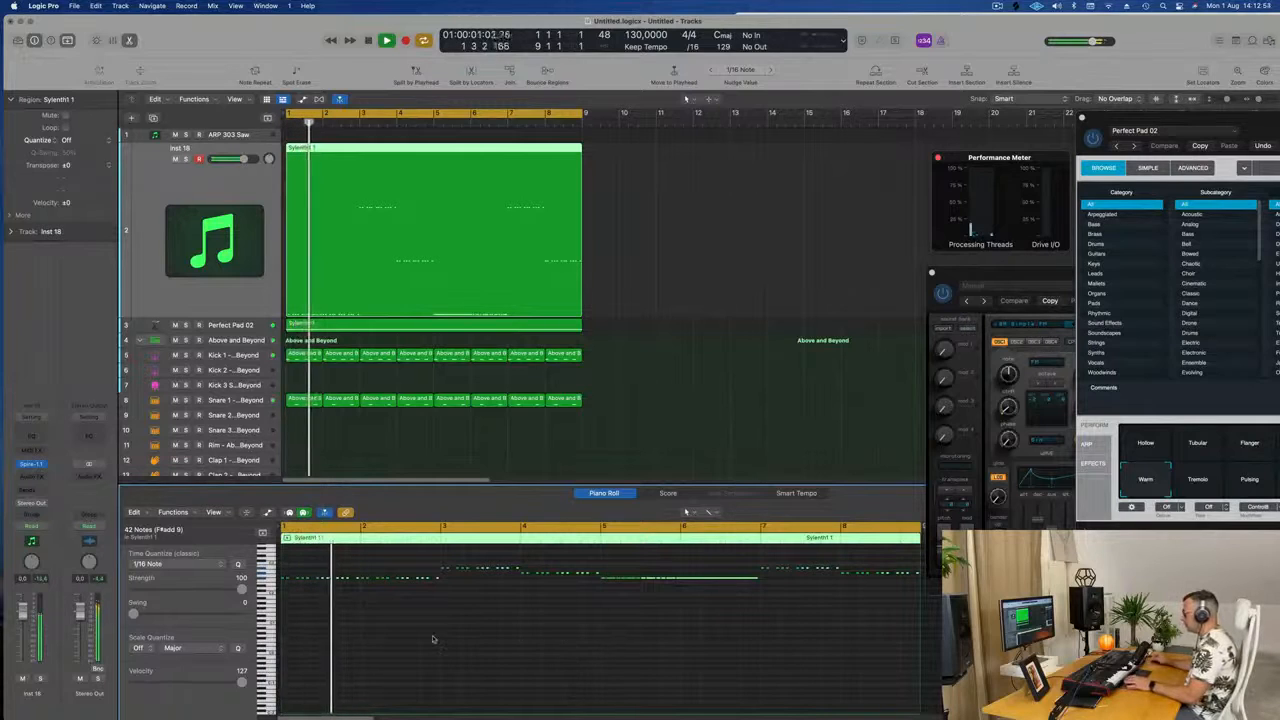
{"action": "key", "text": "super+Right"}
{"action": "key", "text": "super+Right"}
{"action": "key", "text": "super+Right"}
{"action": "key", "text": "super+Right"}
{"action": "key", "text": "super+Right"}
{"action": "key", "text": "super+Right"}
{"action": "key", "text": "super+Right"}
{"action": "key", "text": "super+Right"}
{"action": "scroll", "coordinate": [586, 660], "scroll_direction": "left", "scroll_amount": 4}
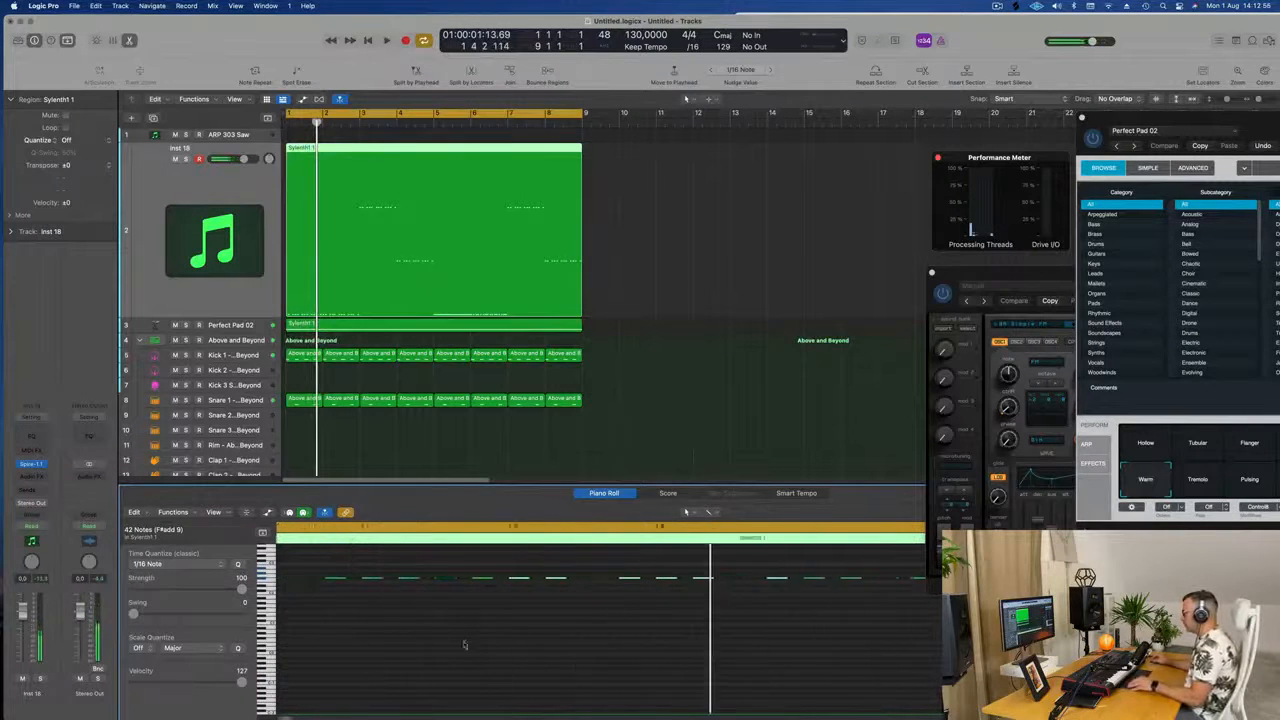
{"action": "key", "text": "space"}
{"action": "key", "text": "space"}
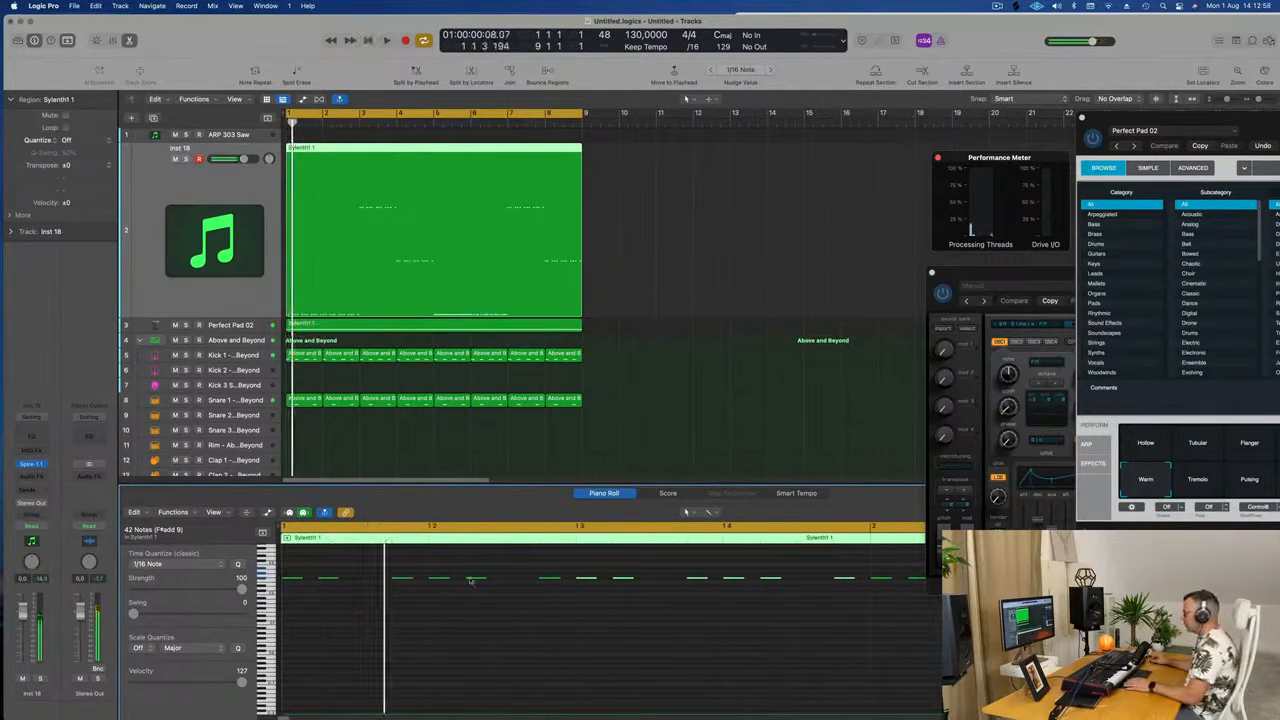
{"action": "left_click_drag", "start_coordinate": [488, 581], "coordinate": [507, 582]}
{"action": "key", "text": "space"}
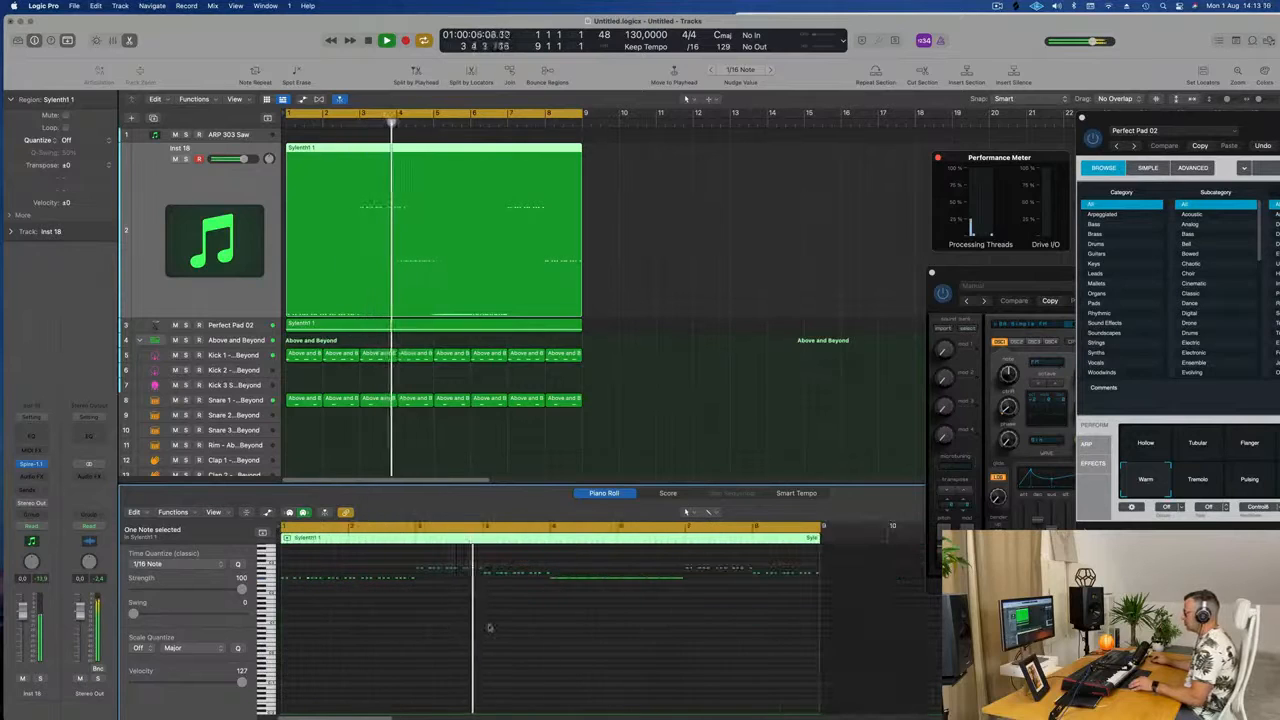
Delete the long overlapping notes in bars 5 and 6 and fill them with a copy of the 24 notes from bars 1 and 2
{"action": "key", "text": "space"}
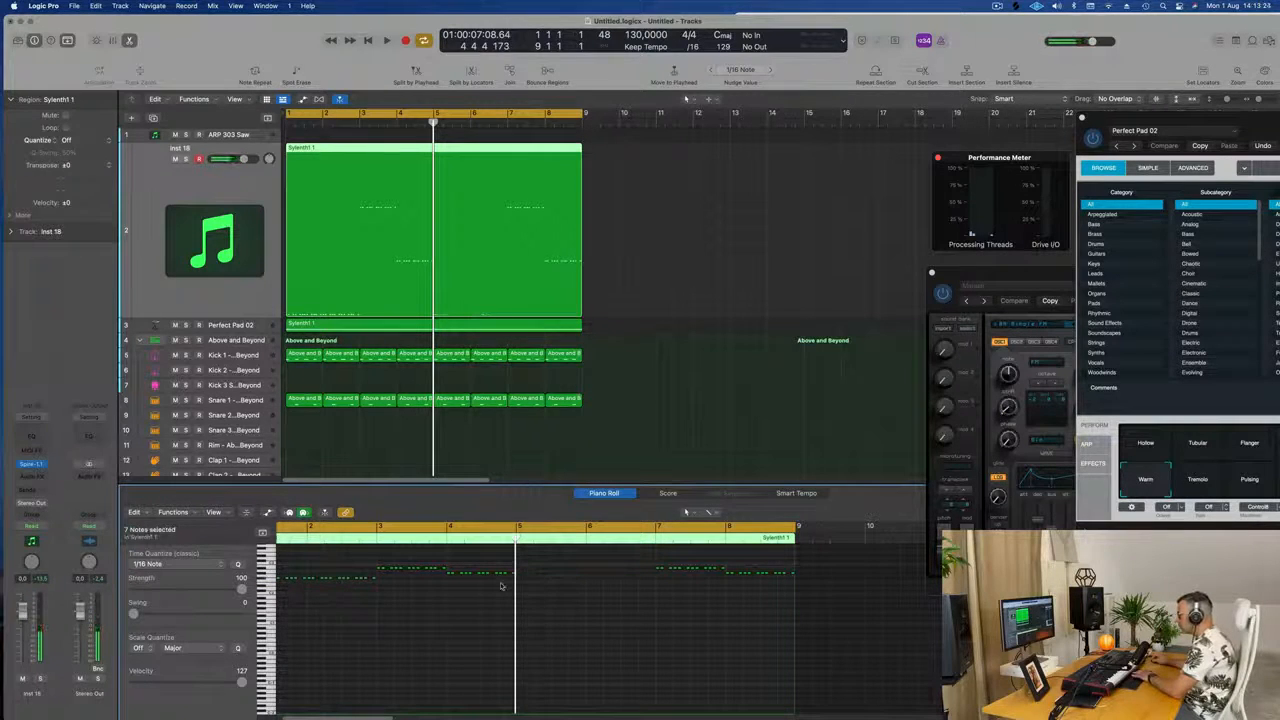
{"action": "scroll", "coordinate": [400, 585], "scroll_direction": "left", "scroll_amount": 3}
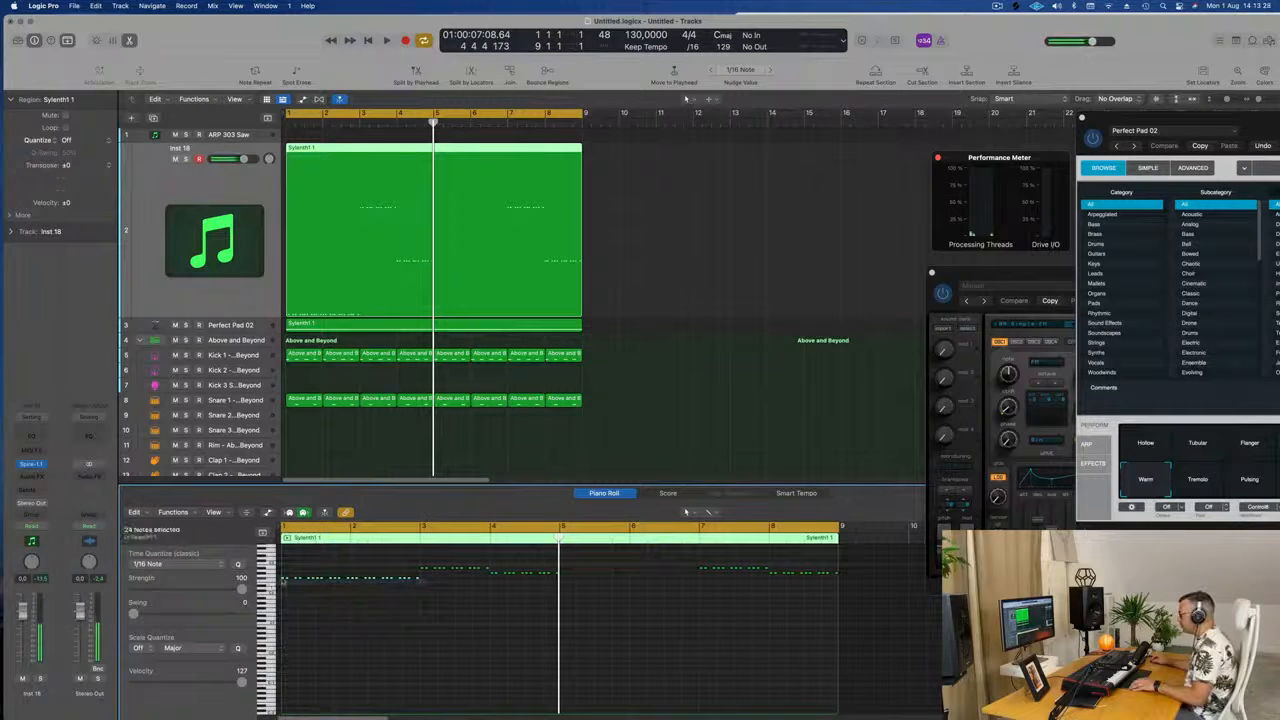
{"action": "left_click_drag", "start_coordinate": [284, 580], "coordinate": [565, 585]}
Play the completed Inst 18 pattern with the pad and drums, and compare it with the Perfect Pad 02 chords
{"action": "key", "text": "space"}
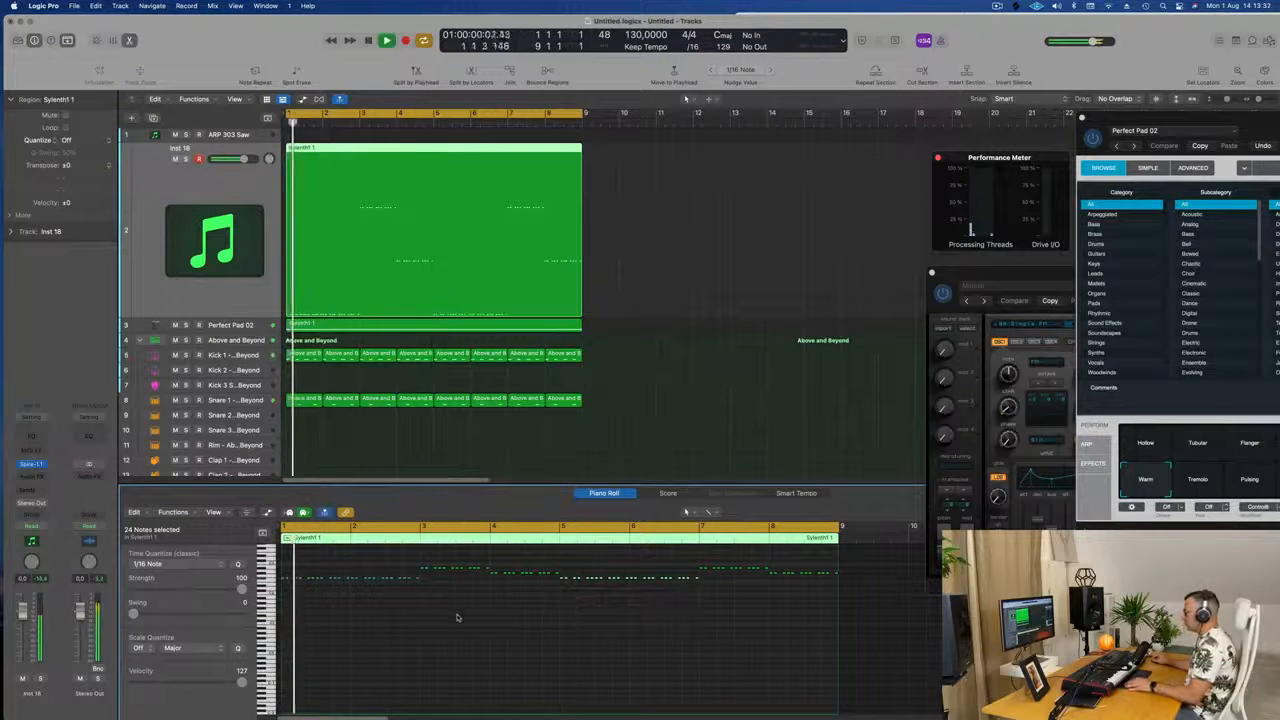
{"action": "key", "text": "super+Left"}
{"action": "key", "text": "super+Left"}
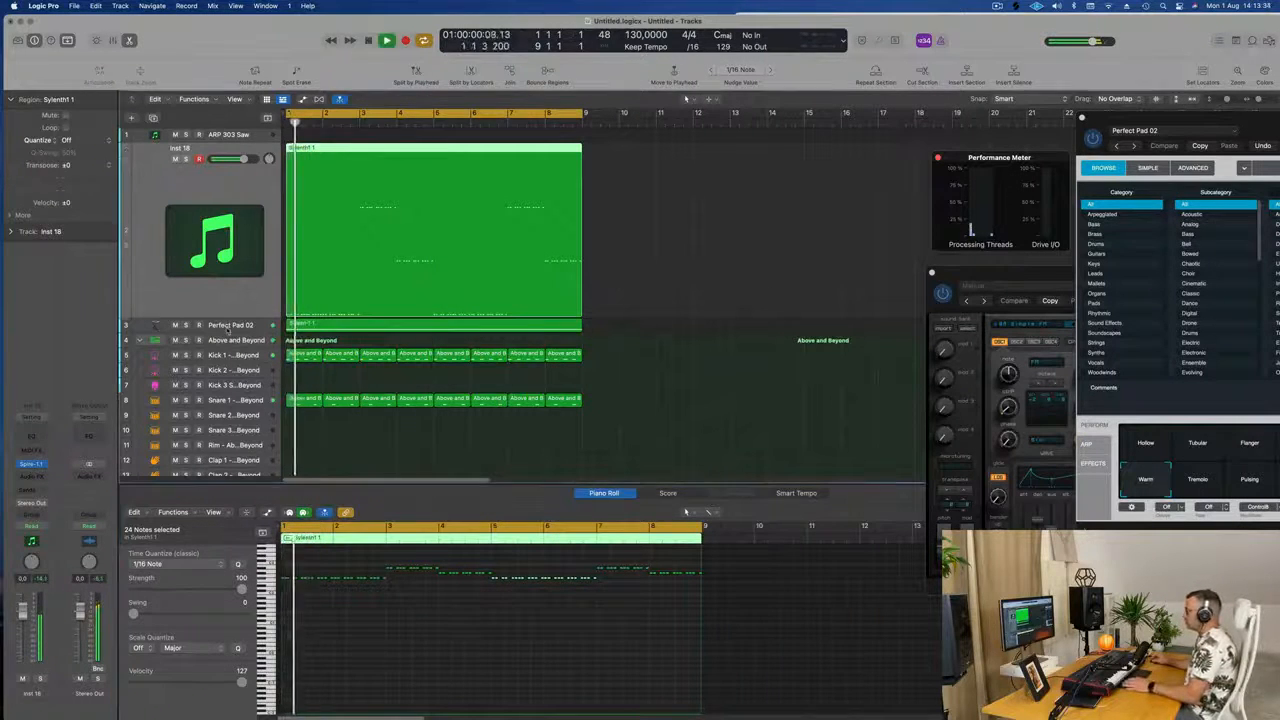
{"action": "left_click", "coordinate": [230, 325]}
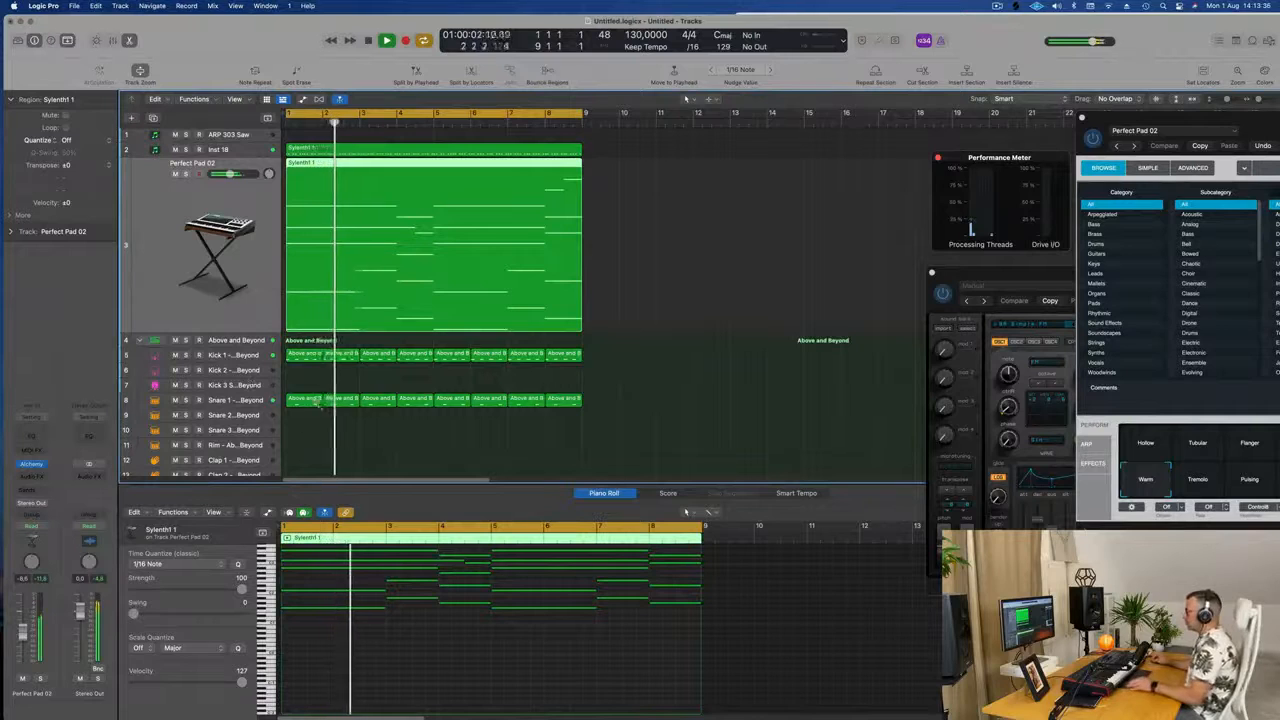
{"action": "key", "text": "super+Right"}
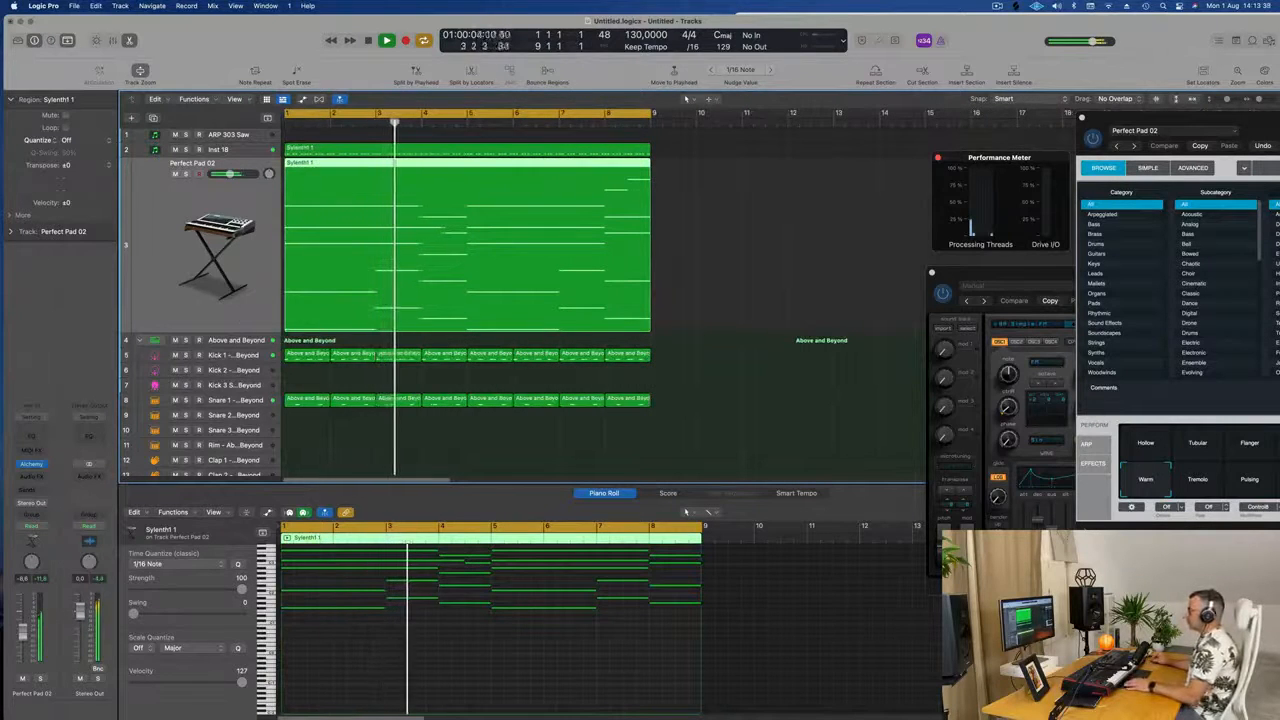
{"action": "scroll", "coordinate": [342, 361], "scroll_direction": "down", "scroll_amount": 1}
{"action": "key", "text": "space"}
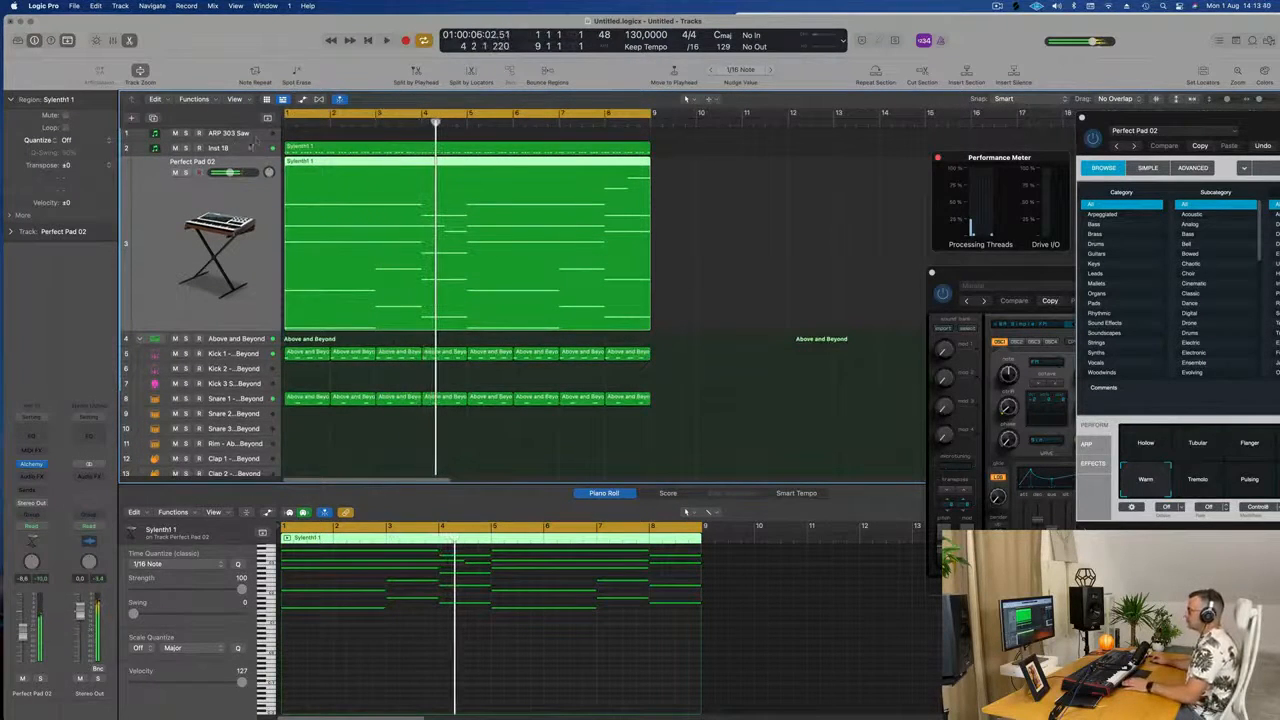
{"action": "key", "text": "space"}
{"action": "key", "text": "space"}
Select all 96 notes of the Inst 18 region, transpose them down an octave and play the loop
{"action": "key", "text": "Up"}
{"action": "key", "text": "space"}
{"action": "key", "text": "space"}
{"action": "left_click", "coordinate": [383, 619]}
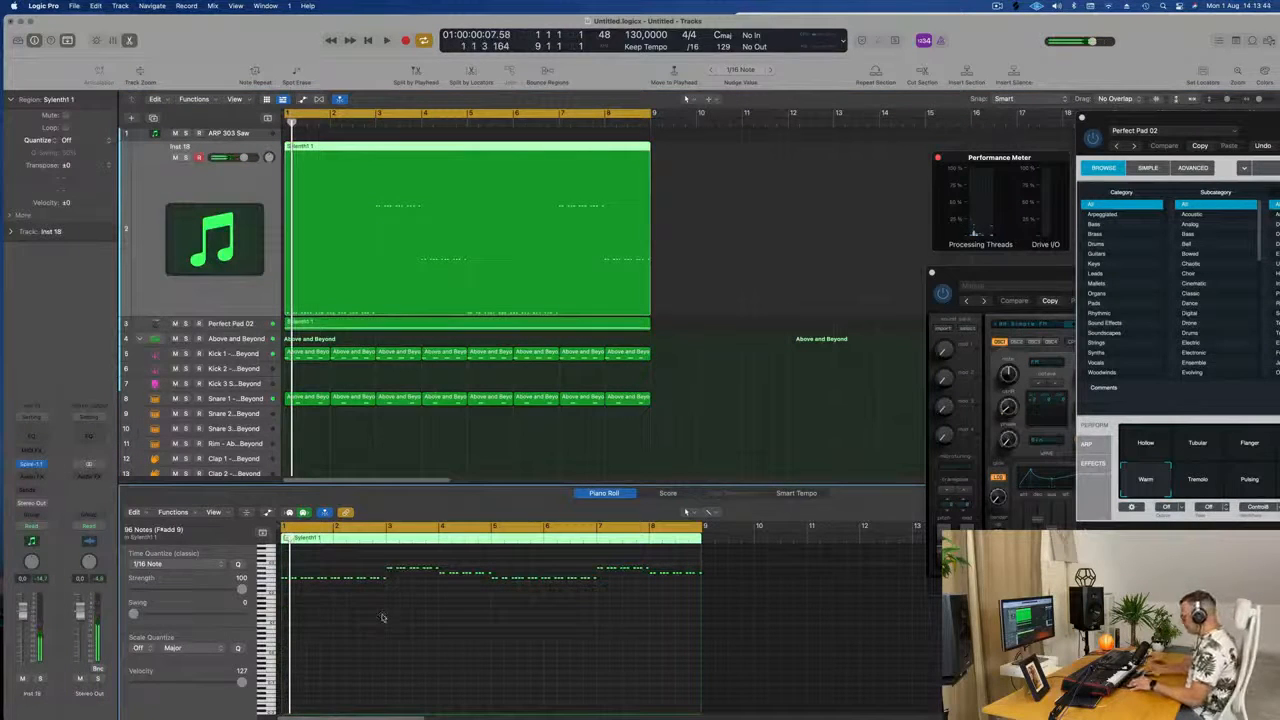
{"action": "key", "text": "space"}
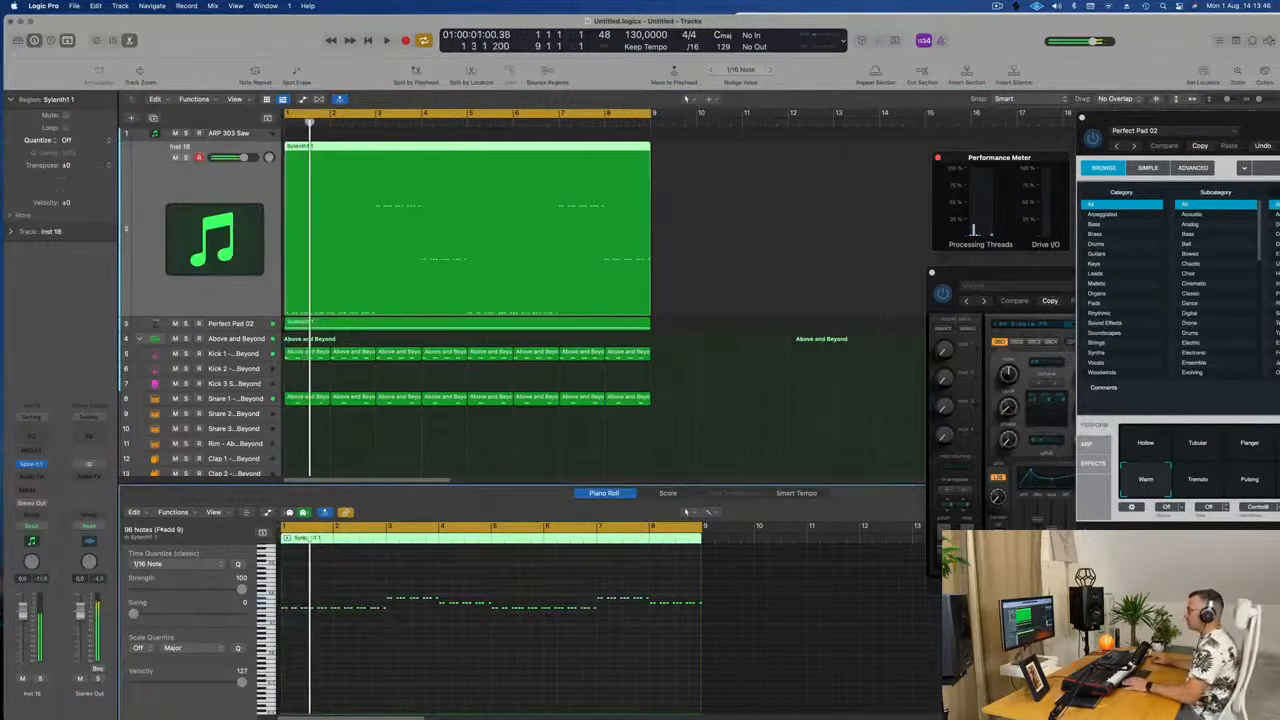
Restart the loop and bring the Inst 18 track's Spire instrument window into full view
{"action": "left_click", "coordinate": [179, 173]}
{"action": "key", "text": "space"}
{"action": "key", "text": "space"}
{"action": "left_click", "coordinate": [31, 463]}
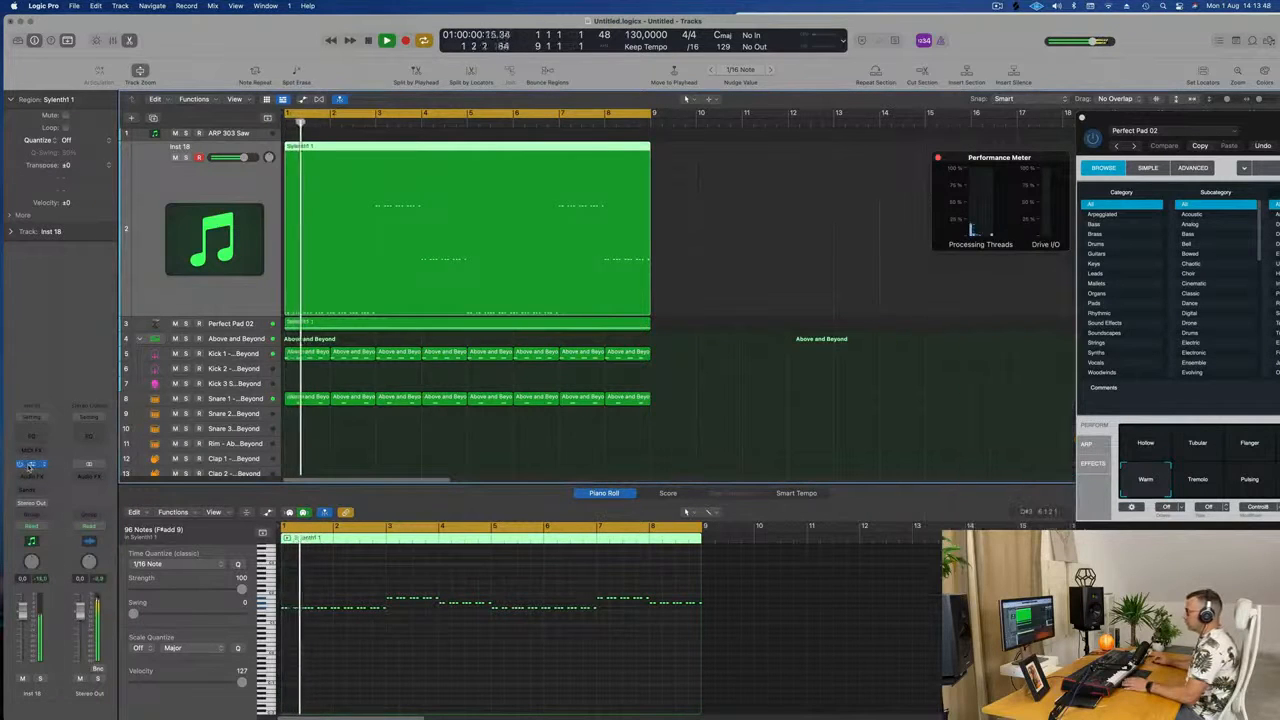
{"action": "key", "text": "space"}
{"action": "key", "text": "space"}
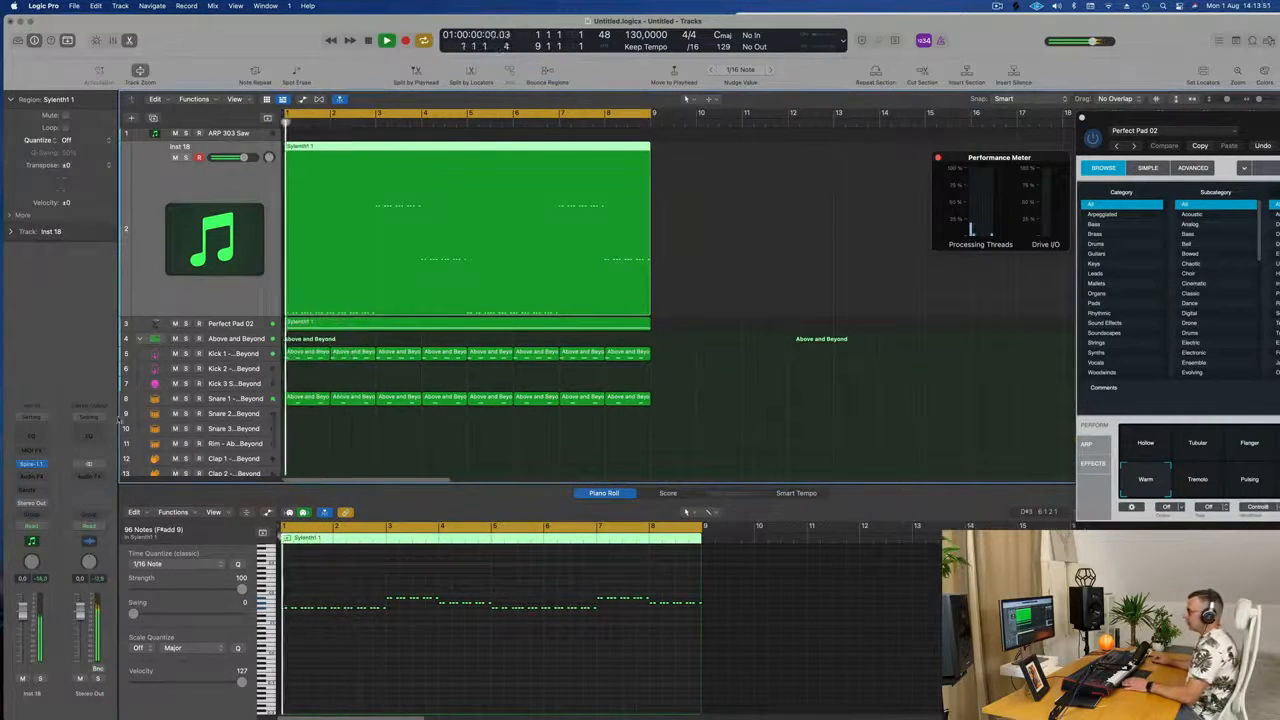
{"action": "left_click", "coordinate": [31, 463]}
{"action": "left_click", "coordinate": [31, 463]}
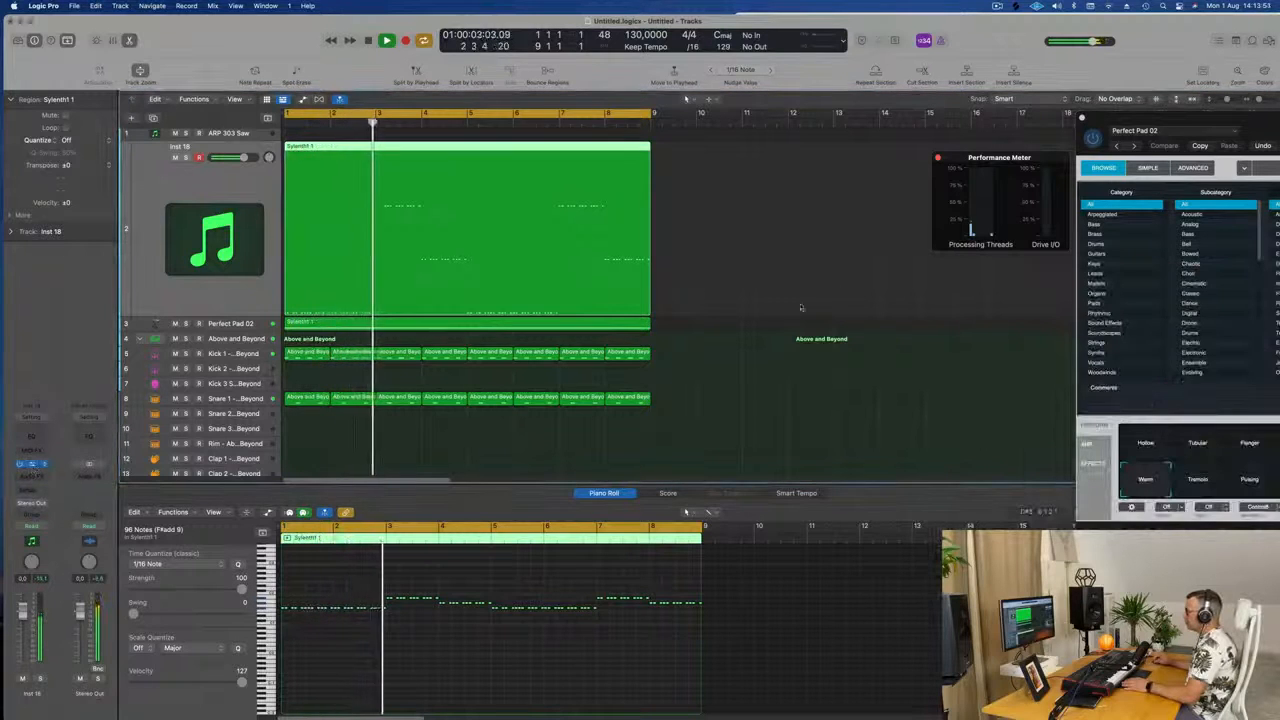
{"action": "left_click_drag", "start_coordinate": [1143, 278], "coordinate": [509, 223]}
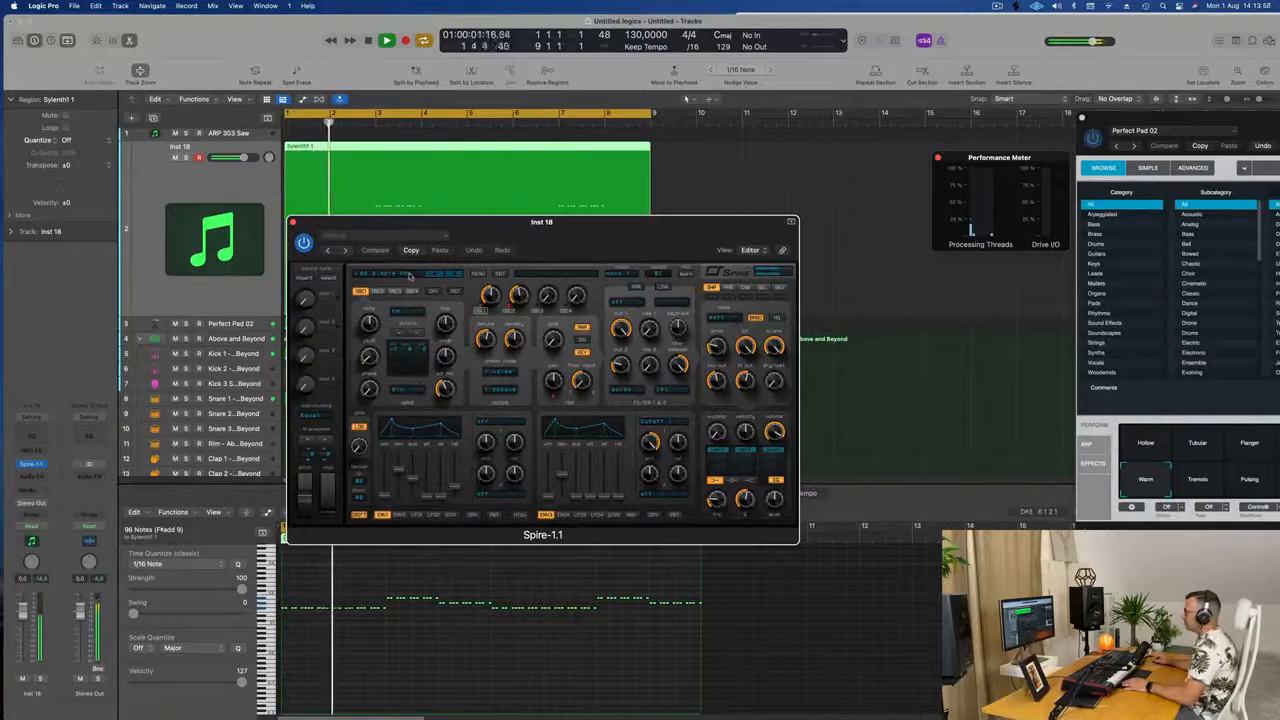
Load a different preset in Inst 18's Spire instrument during playback and advance to the next one
{"action": "left_click", "coordinate": [405, 273]}
{"action": "left_click", "coordinate": [414, 286]}
{"action": "left_click_drag", "start_coordinate": [451, 222], "coordinate": [505, 177]}
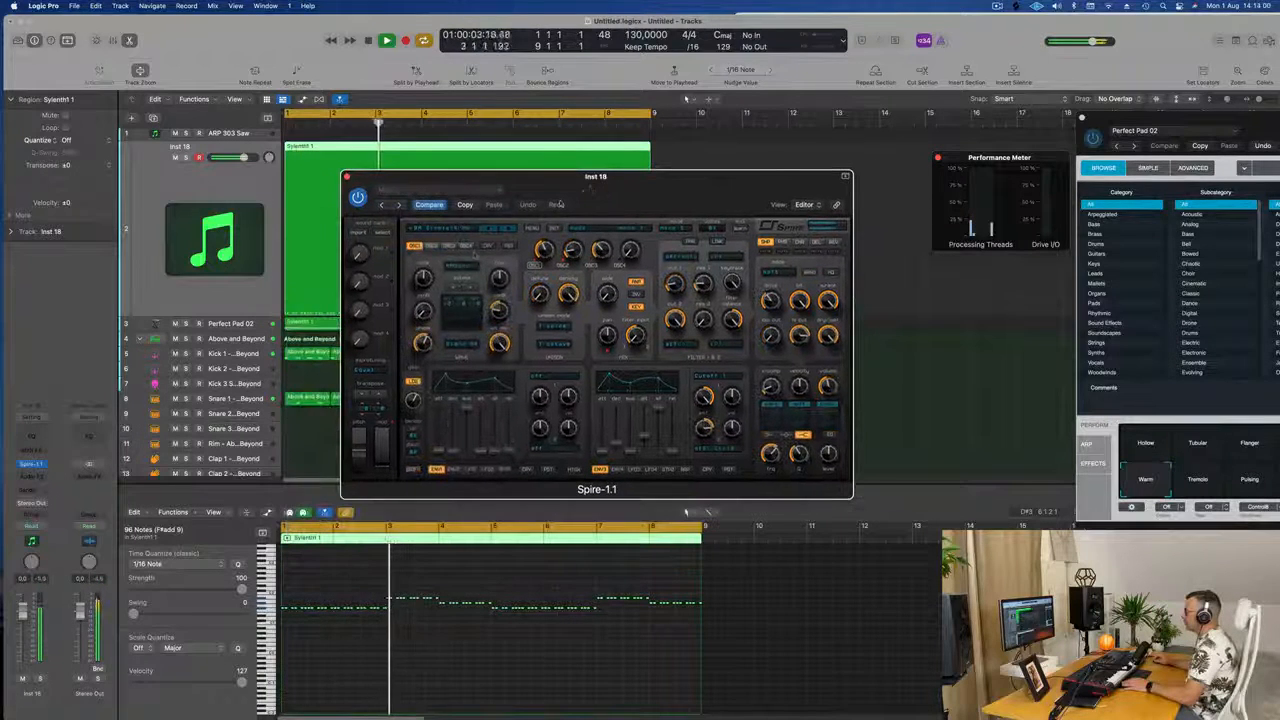
{"action": "left_click", "coordinate": [504, 230]}
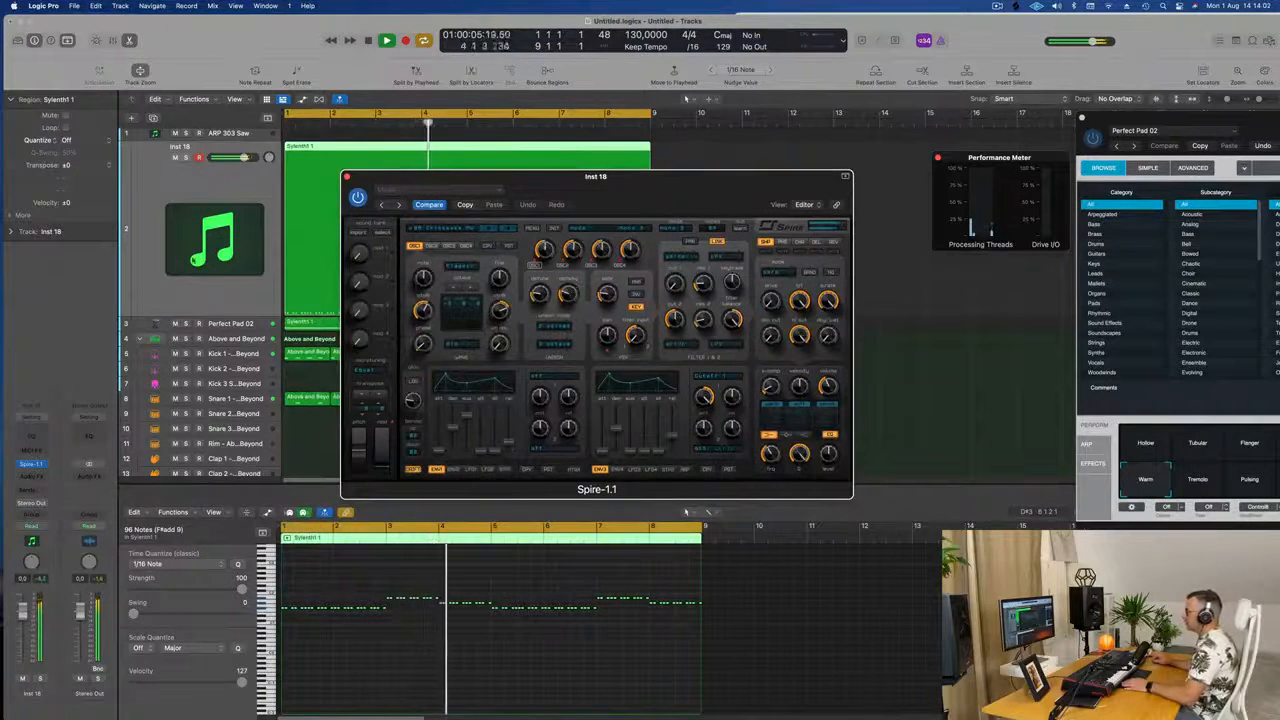
Compare the Perfect Pad 02 track's level with the bass and lower the Inst 18 volume to about -1 dB
{"action": "left_click", "coordinate": [230, 323]}
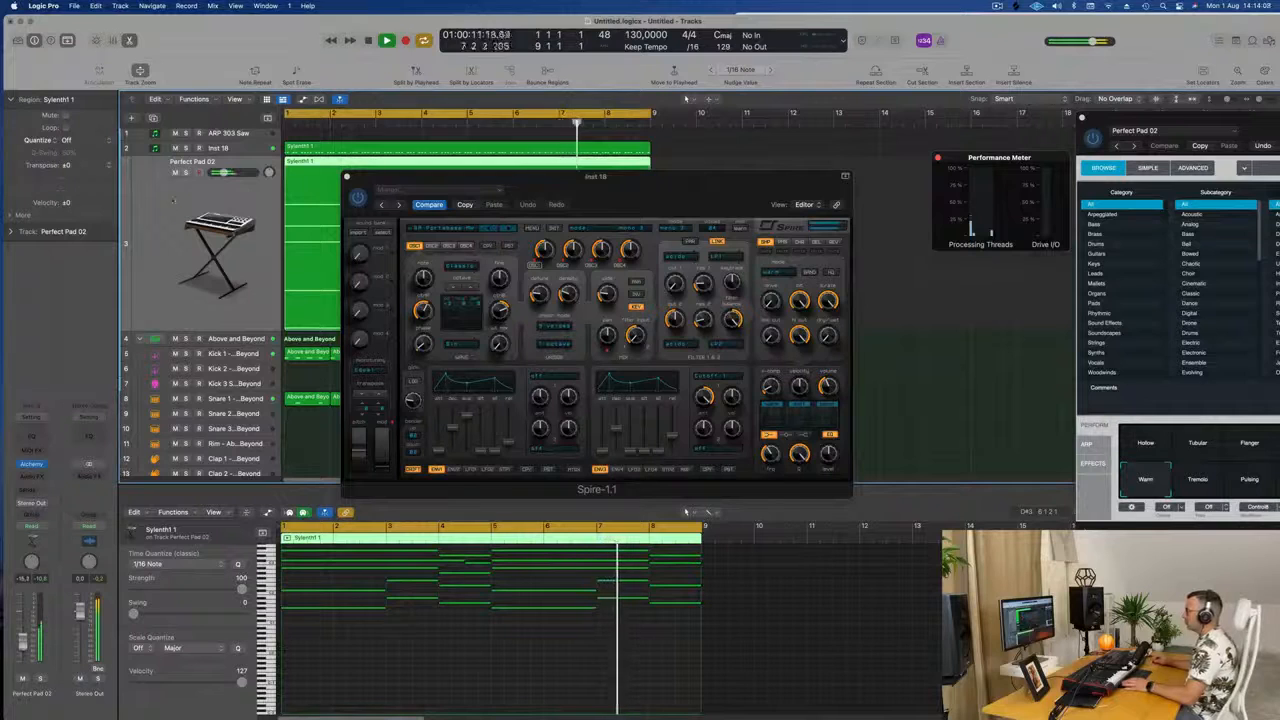
{"action": "left_click", "coordinate": [233, 149]}
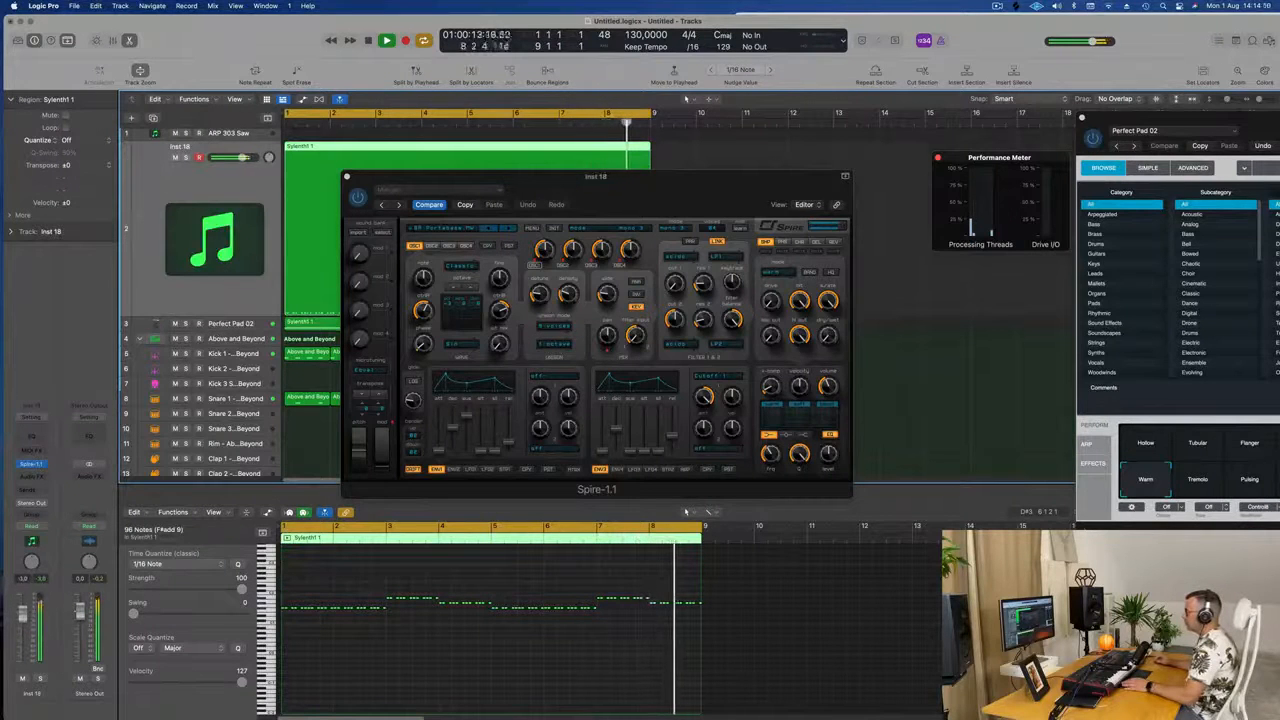
{"action": "mouse_move", "coordinate": [675, 183]}
{"action": "left_mouse_down"}
{"action": "mouse_move", "coordinate": [648, 178]}
{"action": "mouse_move", "coordinate": [673, 182]}
{"action": "left_mouse_up"}
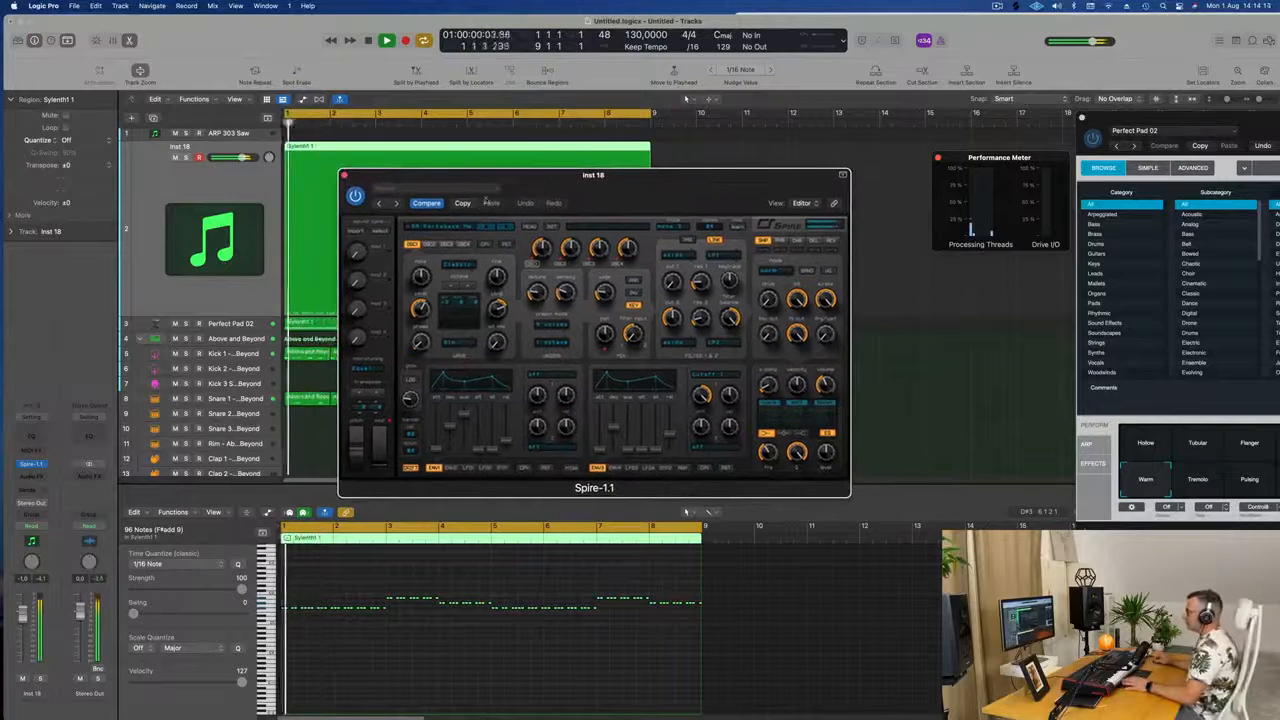
Step through further Spire bass presets for Inst 18 and listen to each one against the loop
{"action": "left_click", "coordinate": [505, 228]}
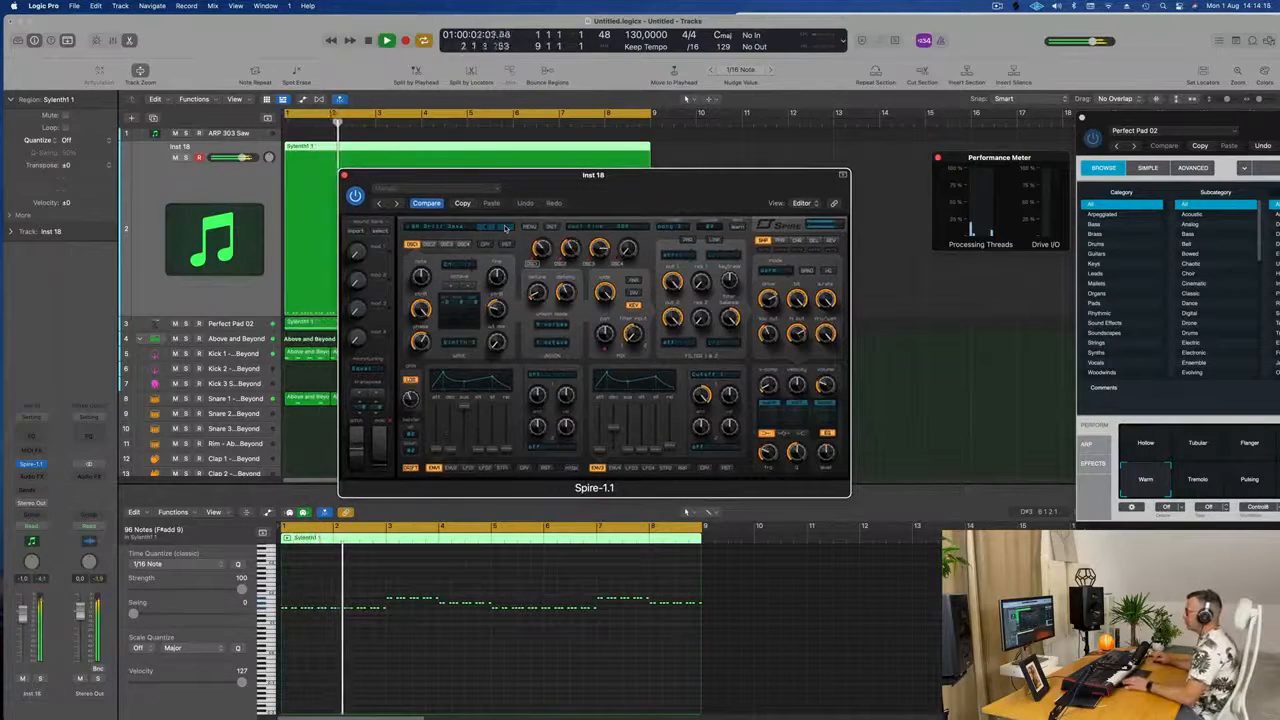
{"action": "left_click", "coordinate": [505, 228]}
{"action": "left_click", "coordinate": [505, 228]}
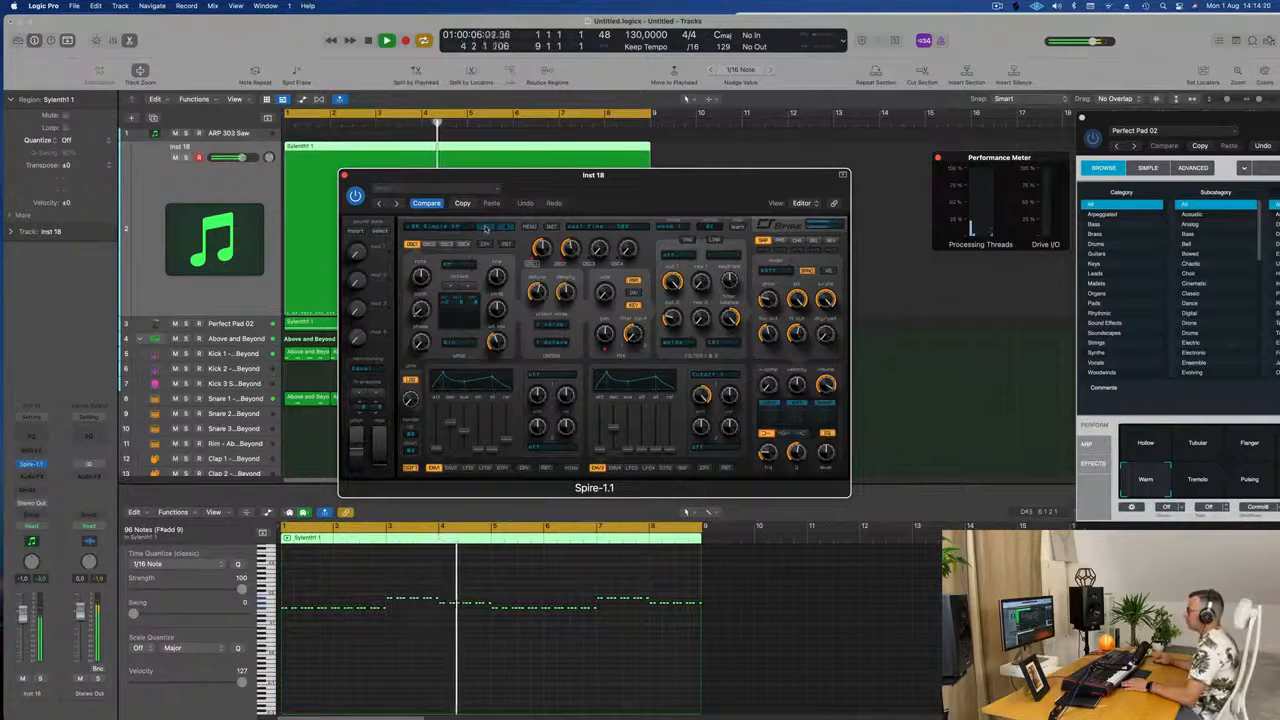
{"action": "left_click", "coordinate": [505, 228]}
{"action": "key", "text": "Return"}
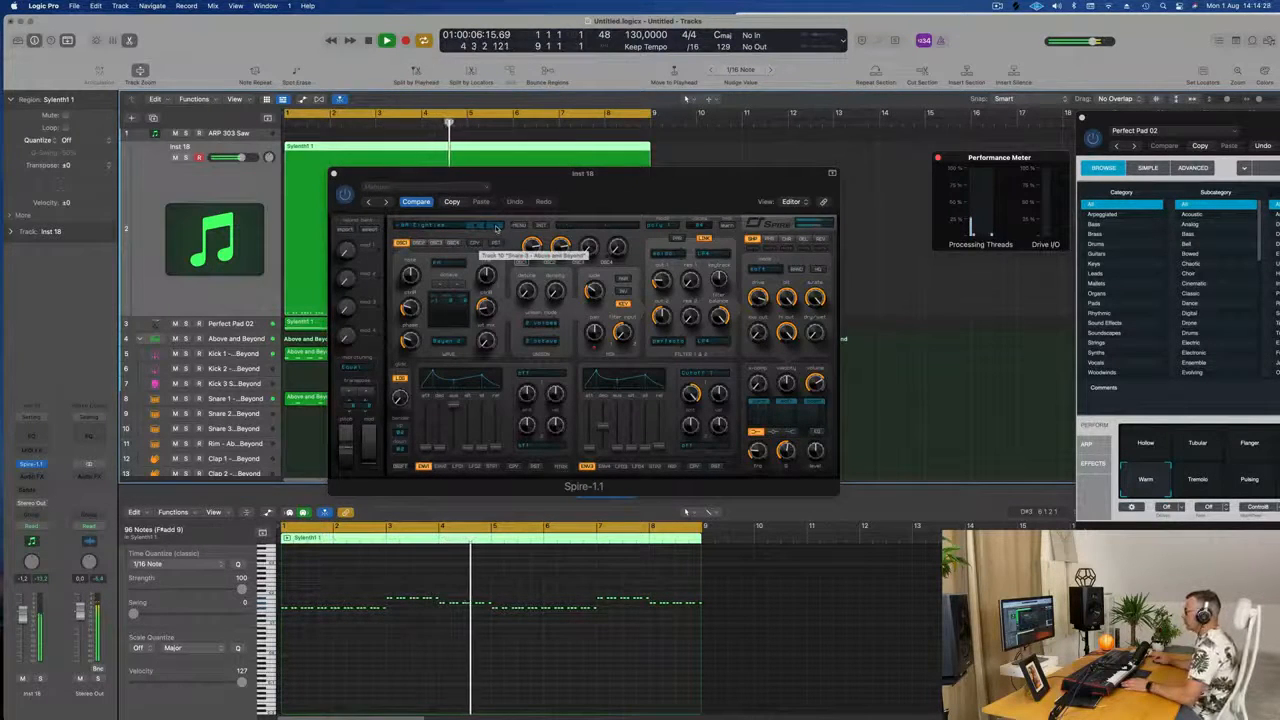
{"action": "left_click", "coordinate": [495, 229]}
{"action": "left_click", "coordinate": [495, 229]}
{"action": "left_click", "coordinate": [495, 229]}
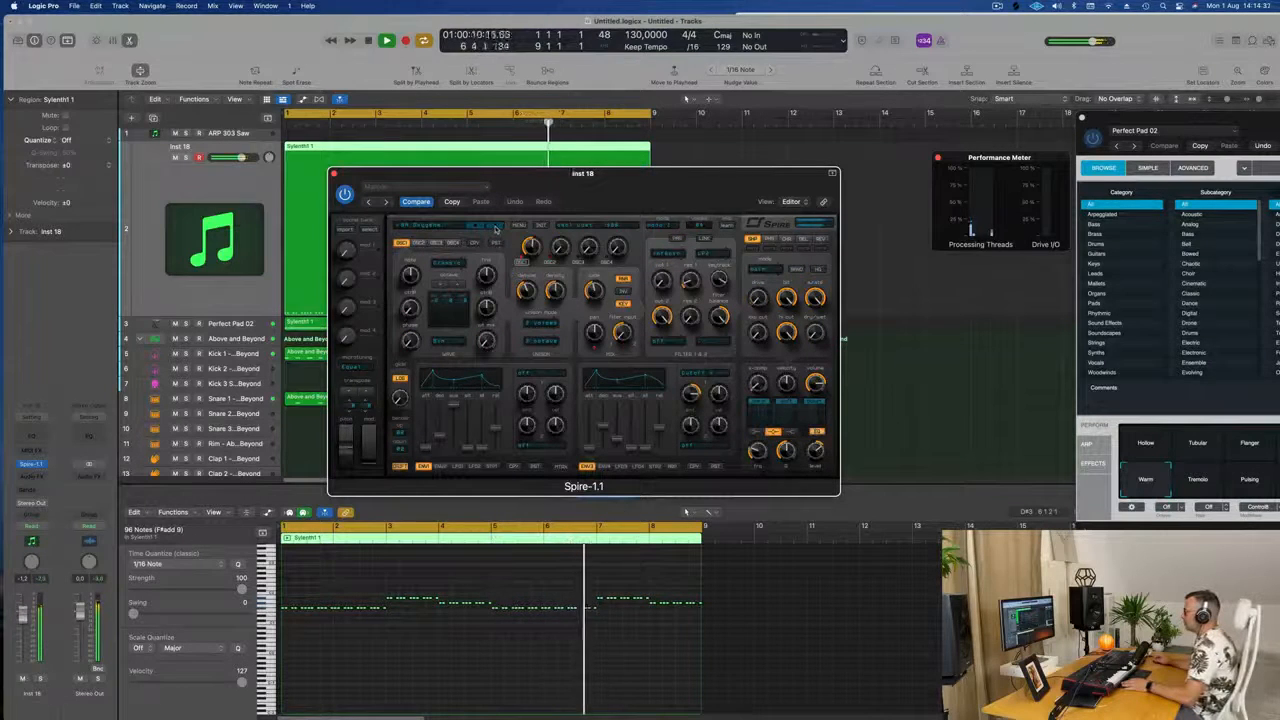
{"action": "left_click_drag", "start_coordinate": [653, 178], "coordinate": [692, 188]}
{"action": "key", "text": "space"}
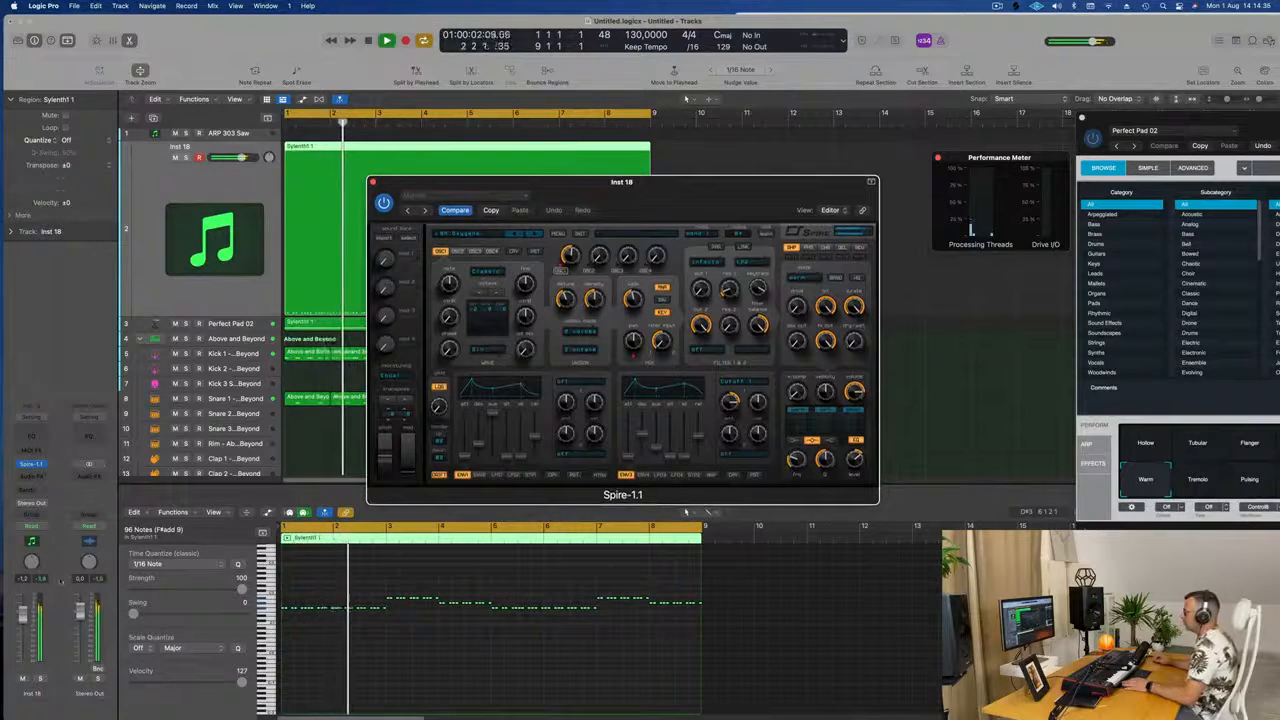
Open the Perfect Pad 02 track's Alchemy window and lower the track's volume to about -16 dB
{"action": "left_click", "coordinate": [238, 325]}
{"action": "key", "text": "Return"}
{"action": "left_click", "coordinate": [31, 464]}
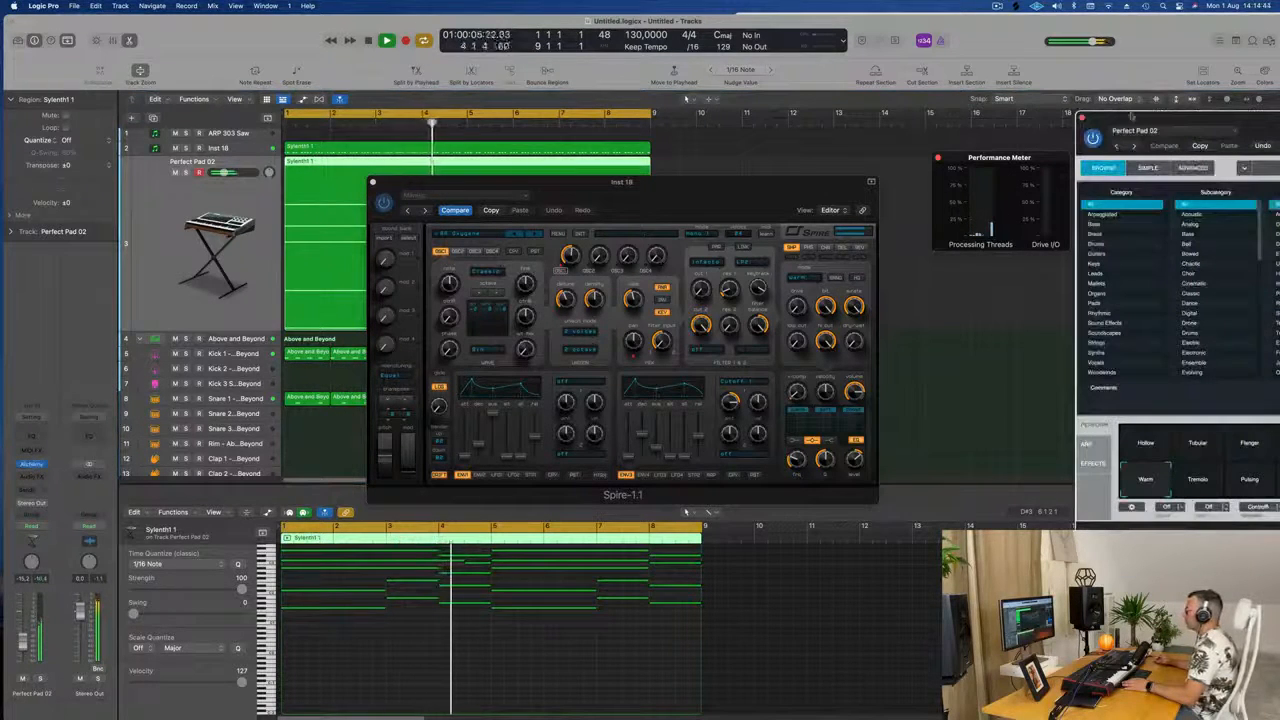
{"action": "left_click_drag", "start_coordinate": [1131, 117], "coordinate": [682, 141]}
{"action": "key", "text": "Return"}
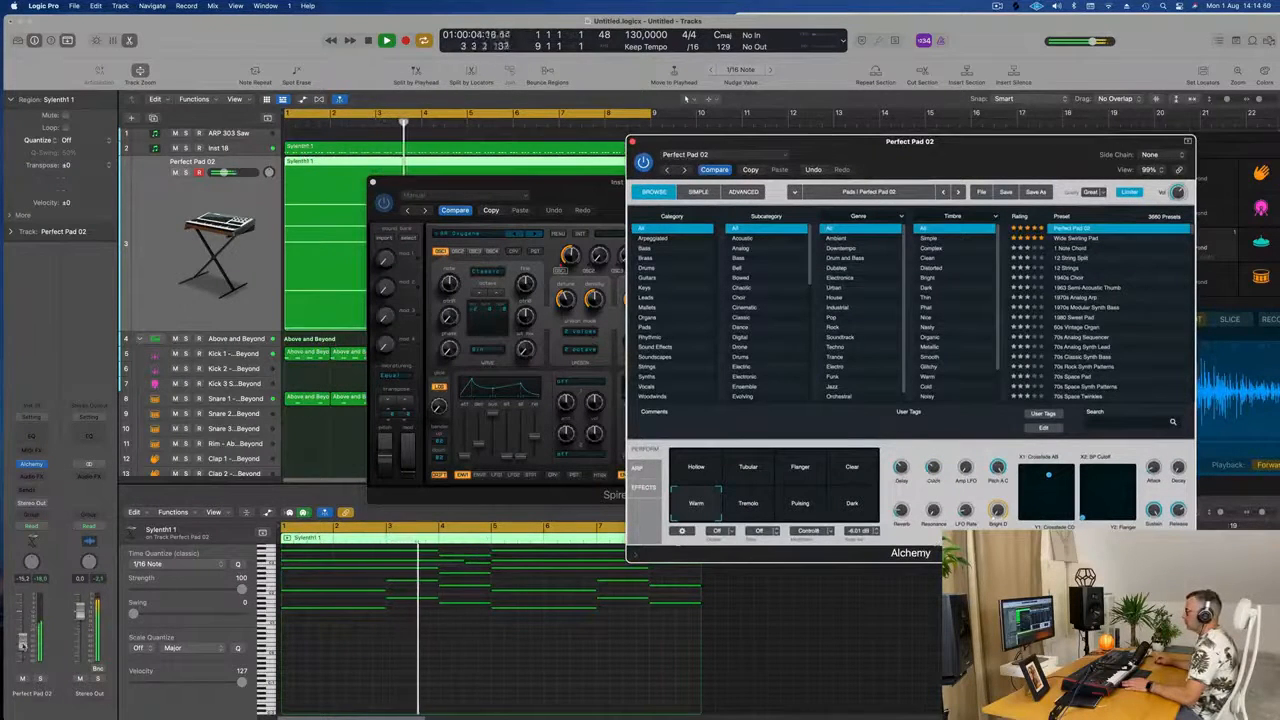
{"action": "left_click", "coordinate": [618, 160]}
{"action": "left_click", "coordinate": [632, 147]}
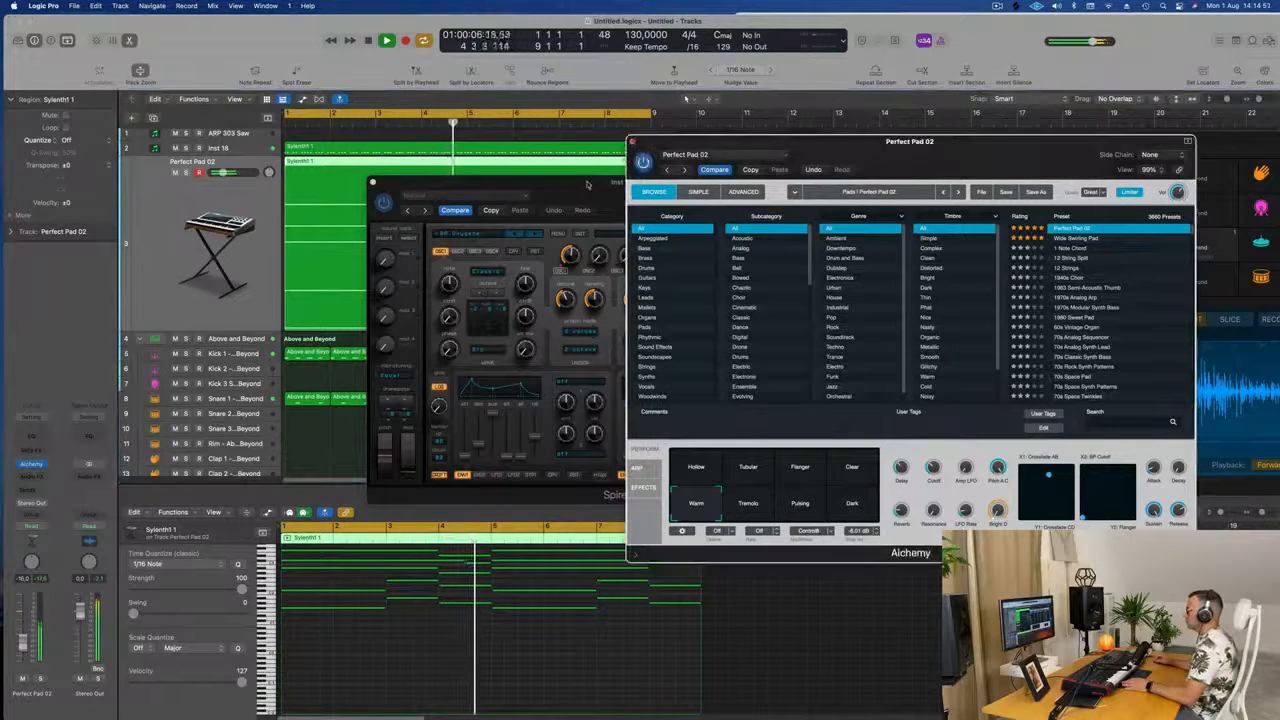
Bring the Spire window to the front, audition more bass presets and replay the loop from the start
{"action": "left_click_drag", "start_coordinate": [581, 187], "coordinate": [608, 146]}
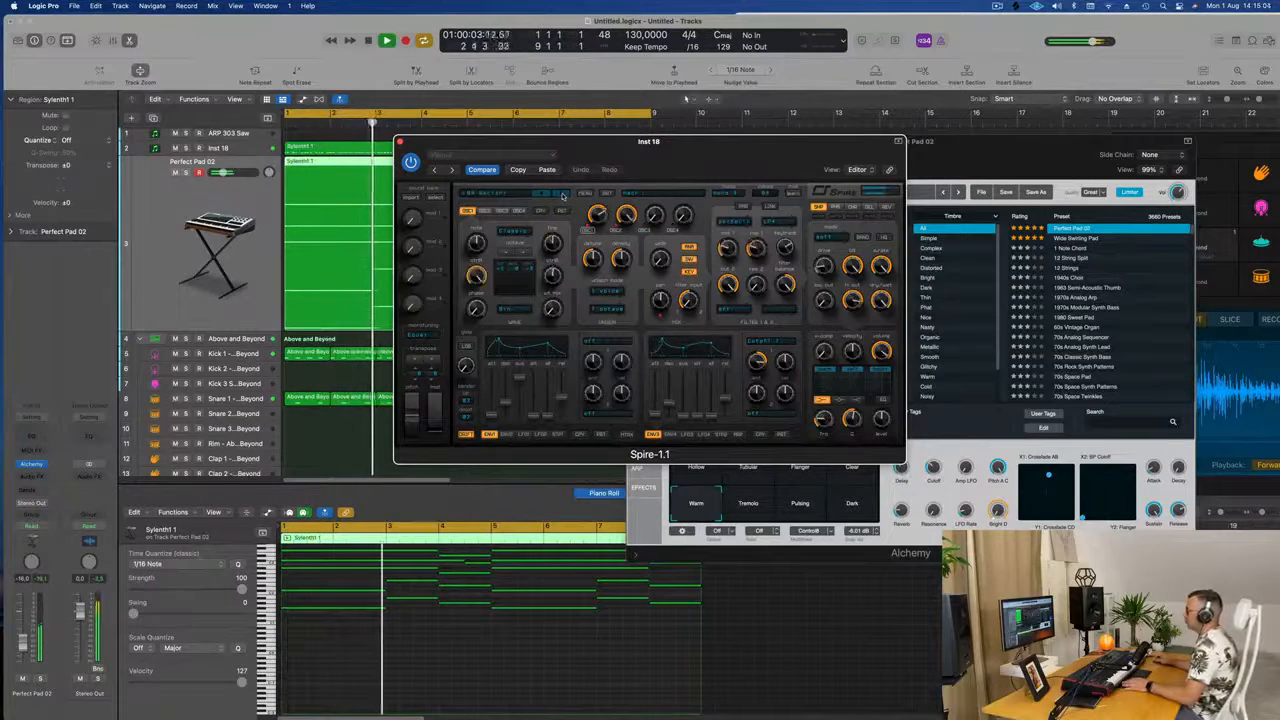
{"action": "left_click_drag", "start_coordinate": [666, 160], "coordinate": [854, 138]}
{"action": "key", "text": "Return"}
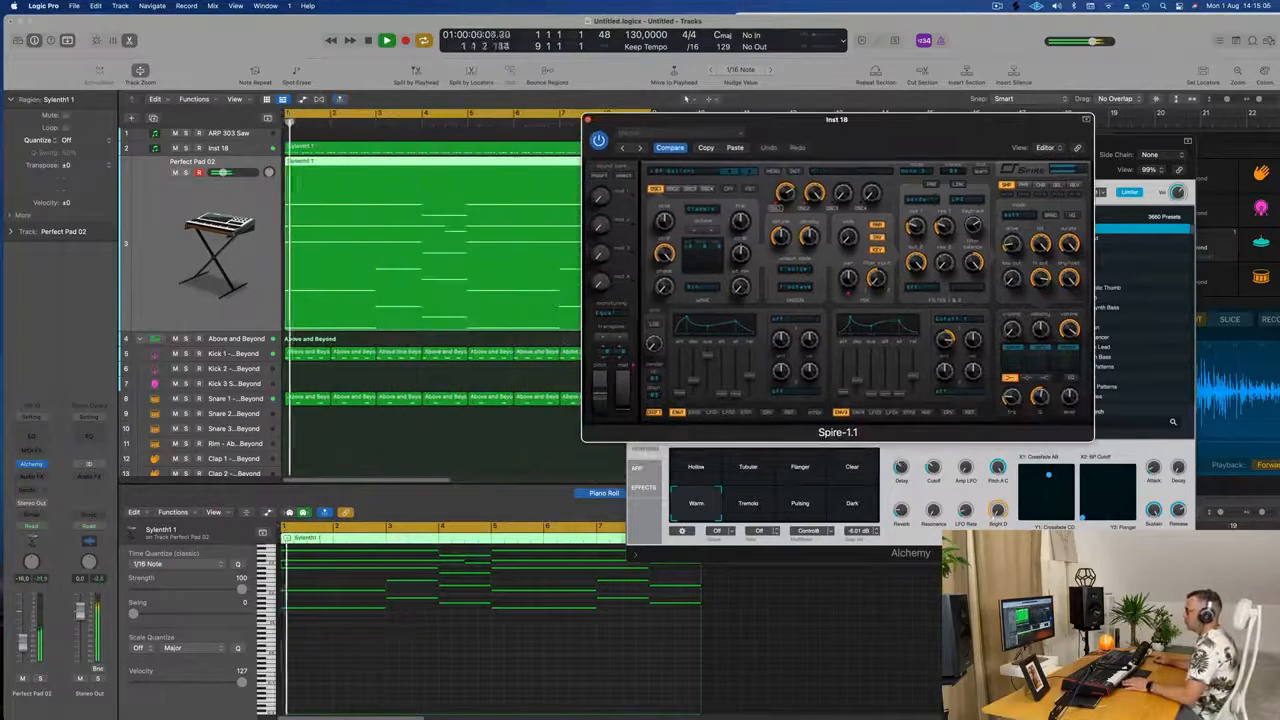
Select all 96 notes of the Inst 18 region and transpose them up an octave
{"action": "left_click", "coordinate": [409, 151]}
{"action": "left_click", "coordinate": [441, 662]}
{"action": "key", "text": "Return"}
{"action": "left_click_drag", "start_coordinate": [734, 119], "coordinate": [686, 117]}
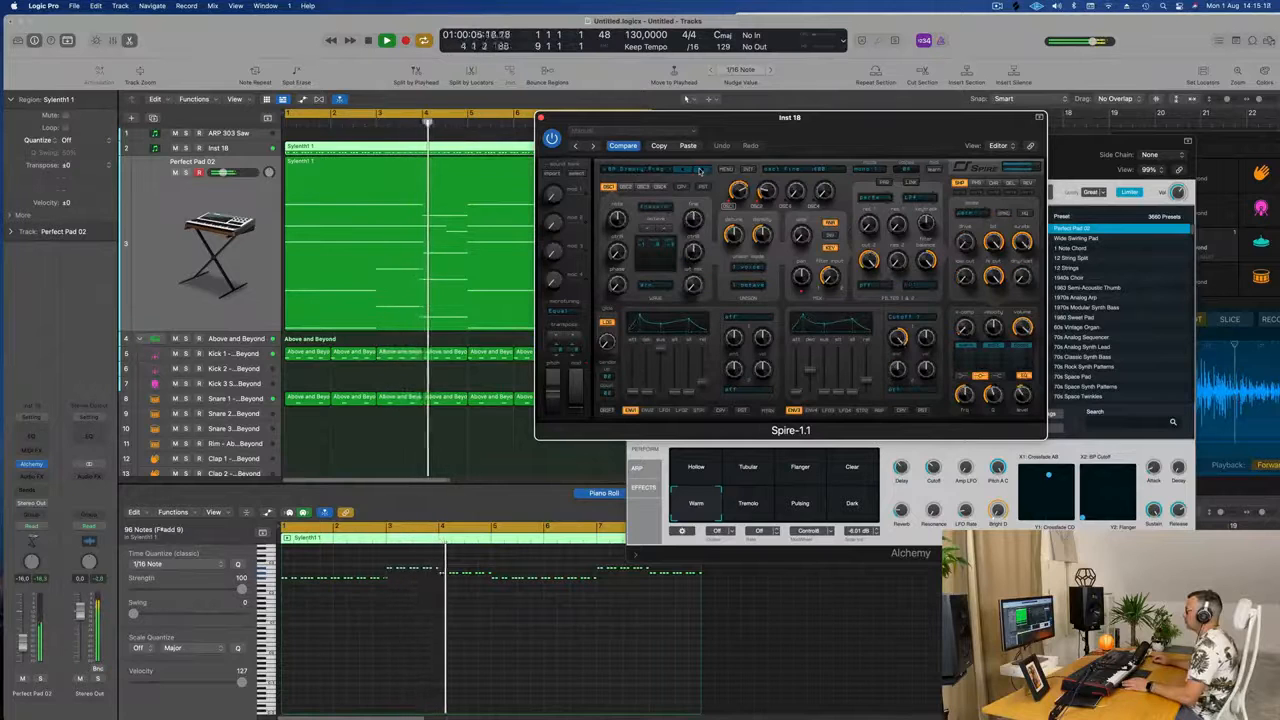
Step forward and back through Spire's bass presets during playback and settle on the Binary Prog 2 preset
{"action": "left_click_drag", "start_coordinate": [779, 124], "coordinate": [668, 211]}
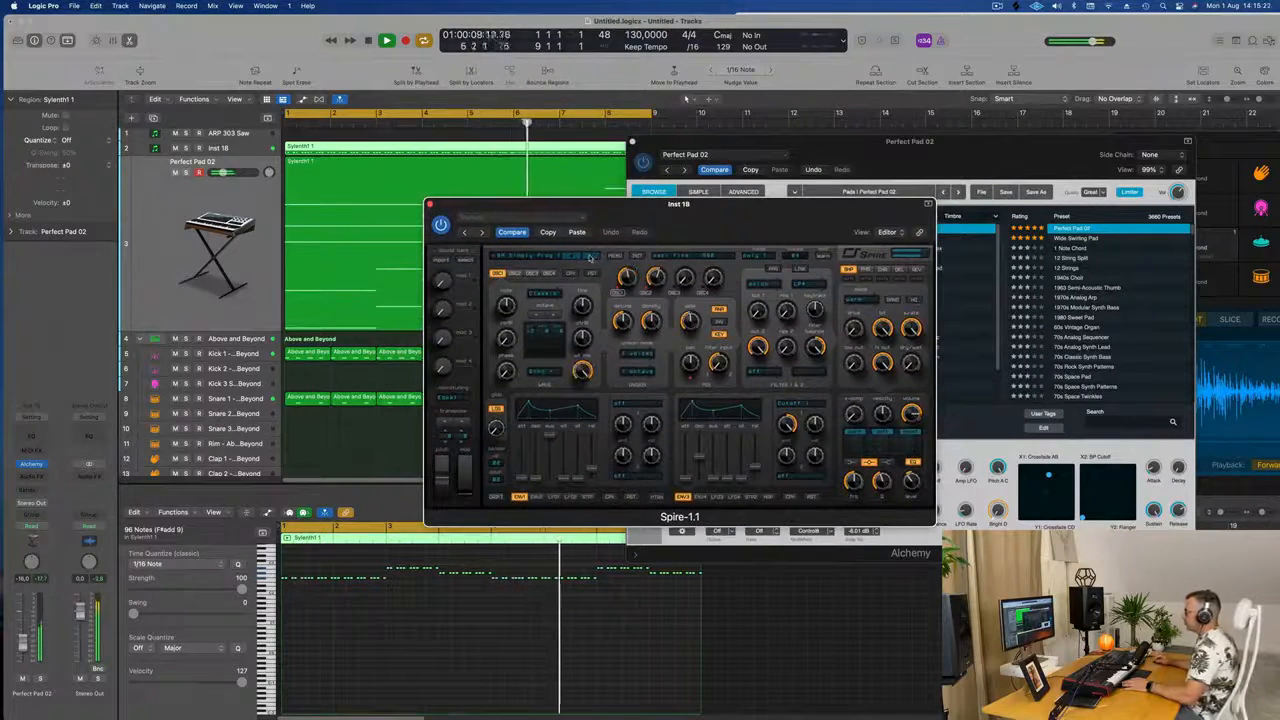
{"action": "left_click_drag", "start_coordinate": [681, 210], "coordinate": [781, 205]}
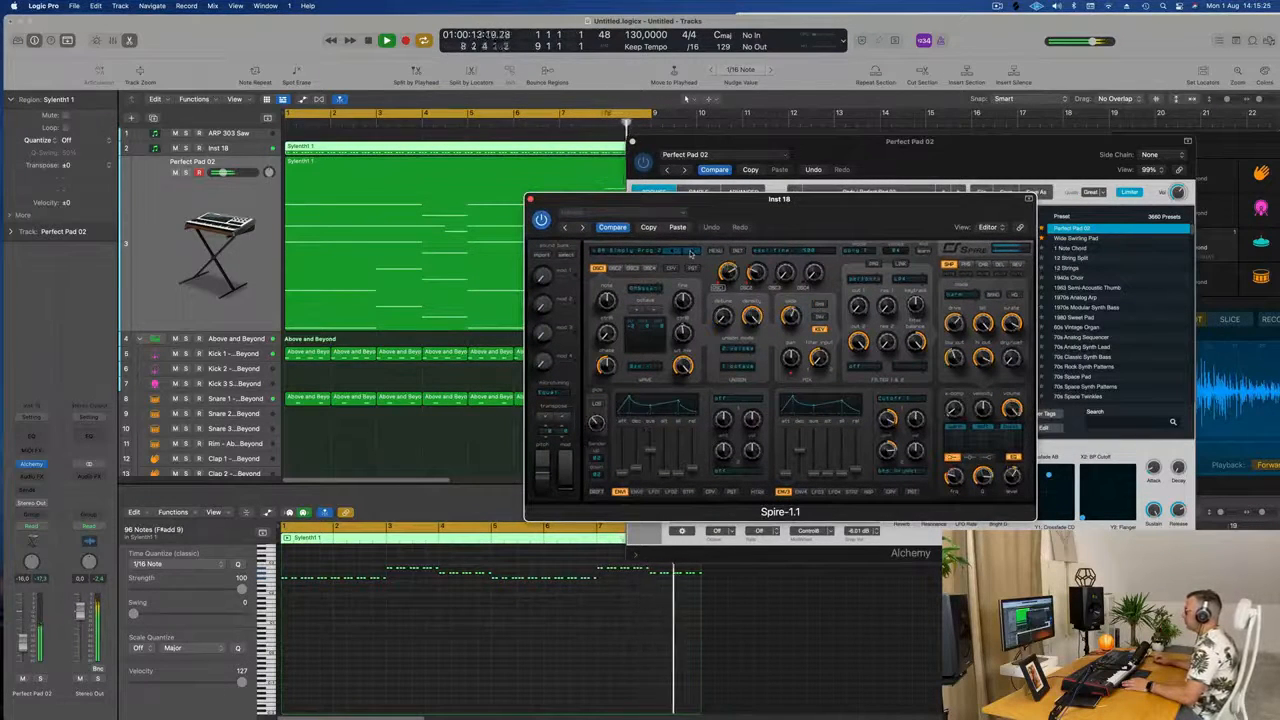
{"action": "left_click", "coordinate": [689, 253]}
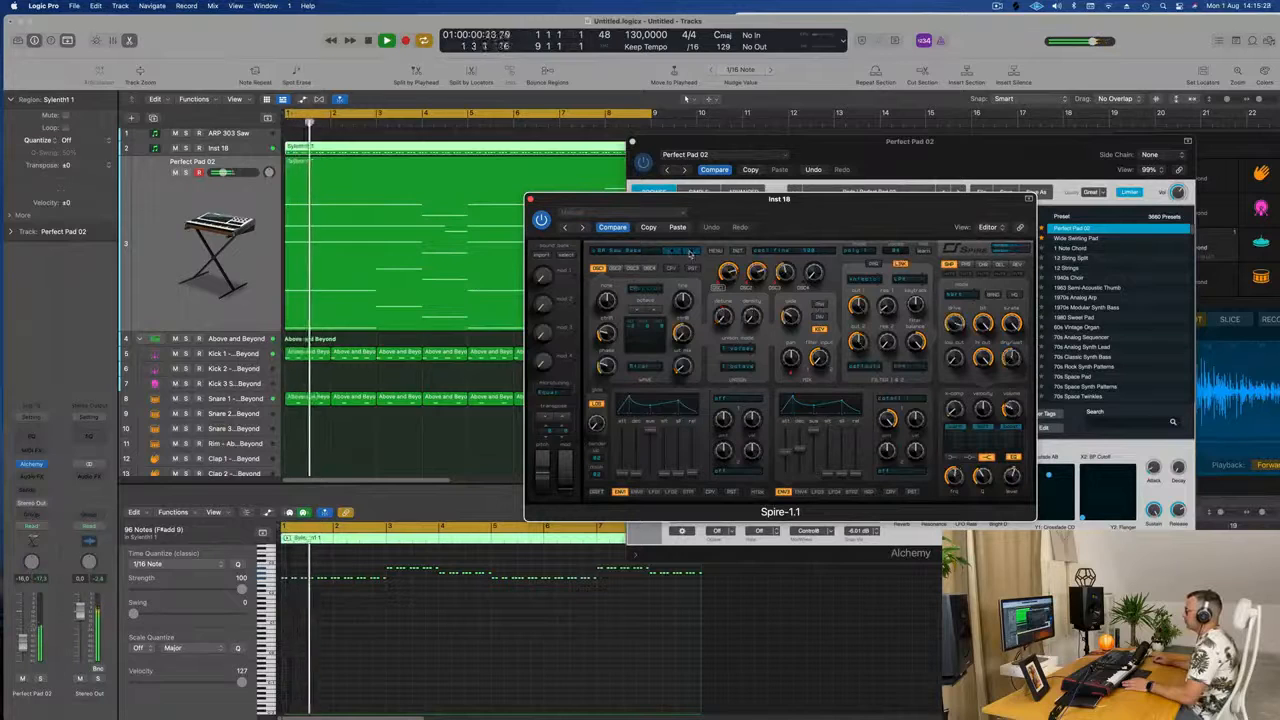
{"action": "left_click", "coordinate": [698, 253]}
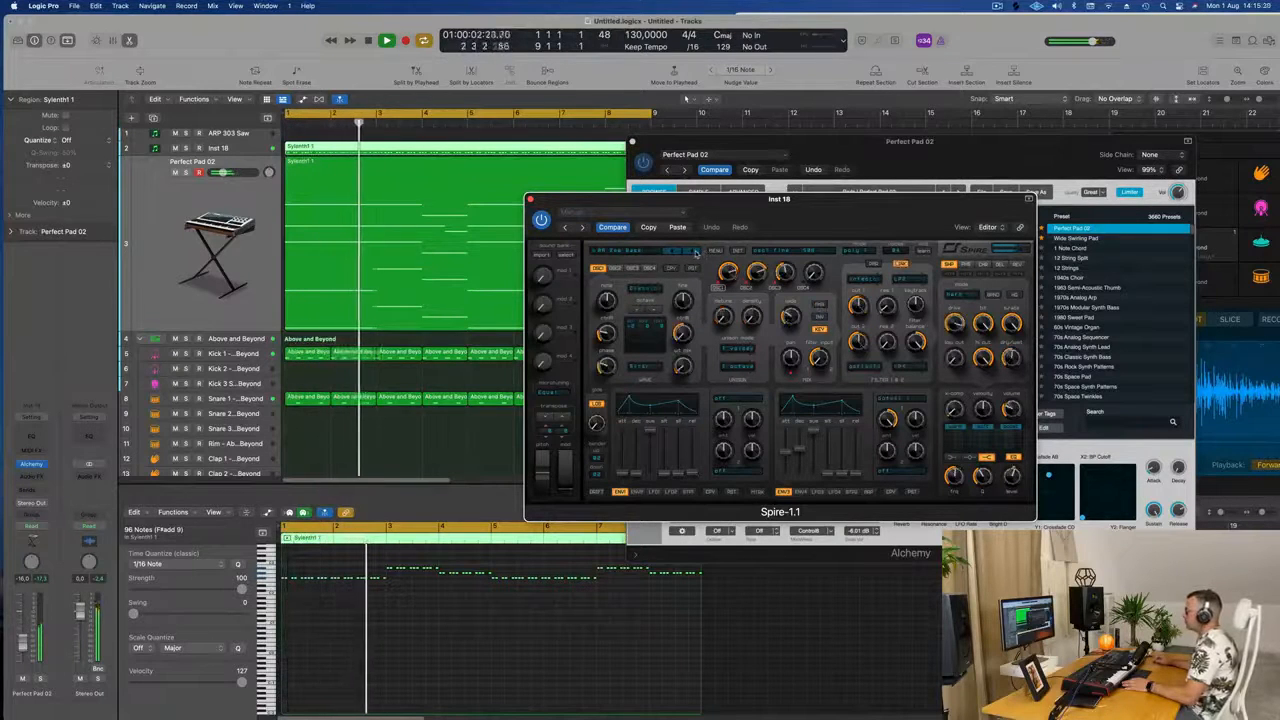
{"action": "left_click", "coordinate": [697, 253]}
{"action": "left_click", "coordinate": [671, 254]}
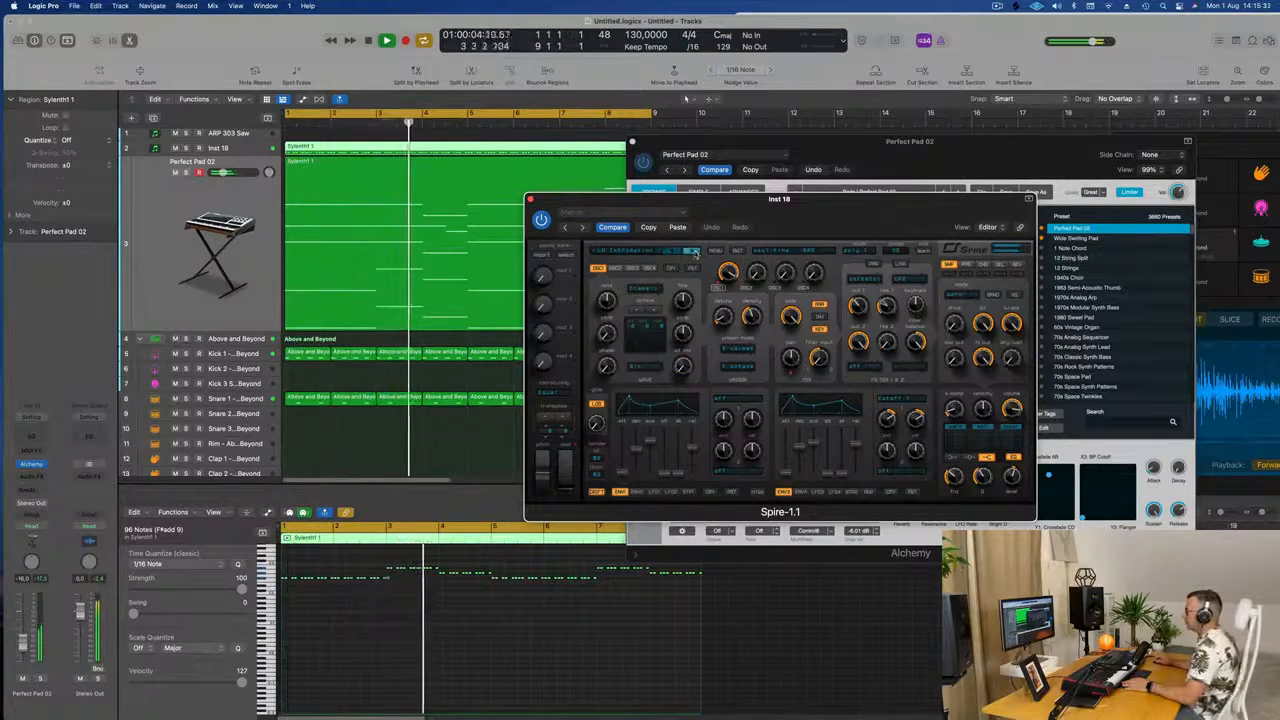
{"action": "left_click", "coordinate": [673, 254]}
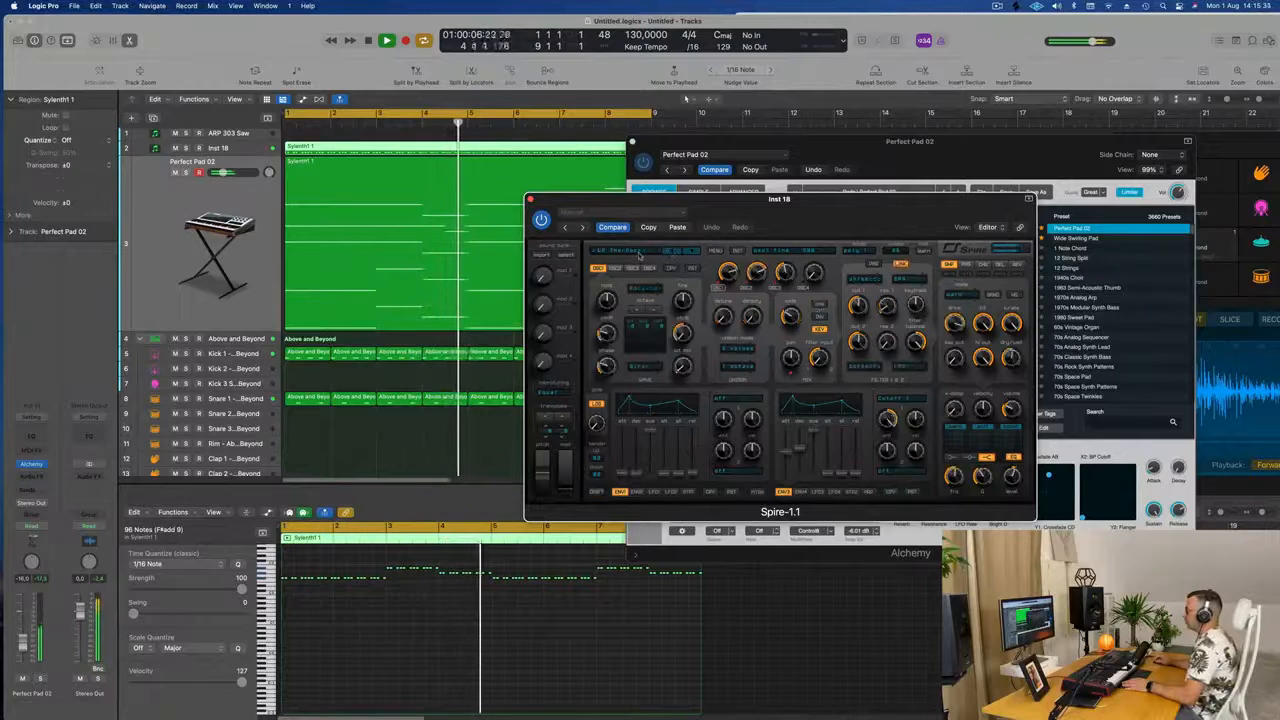
{"action": "left_click", "coordinate": [673, 253]}
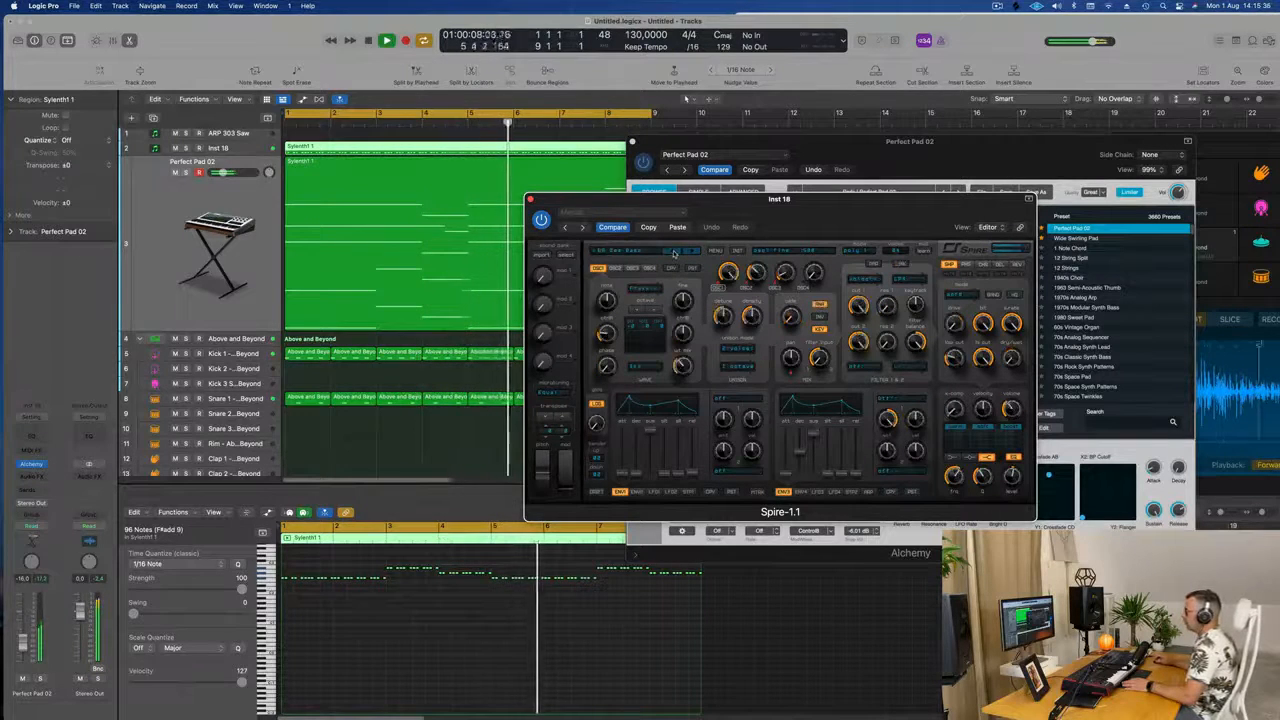
{"action": "left_click", "coordinate": [673, 253]}
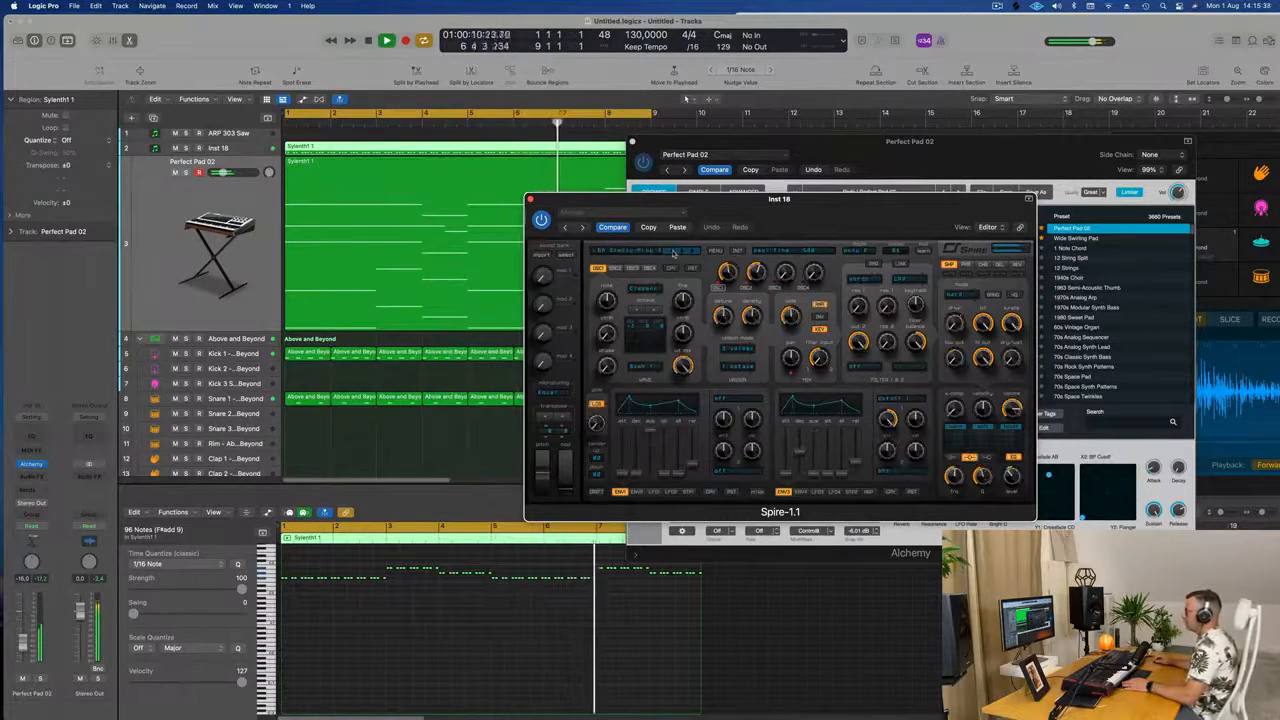
{"action": "left_click_drag", "start_coordinate": [813, 215], "coordinate": [671, 208]}
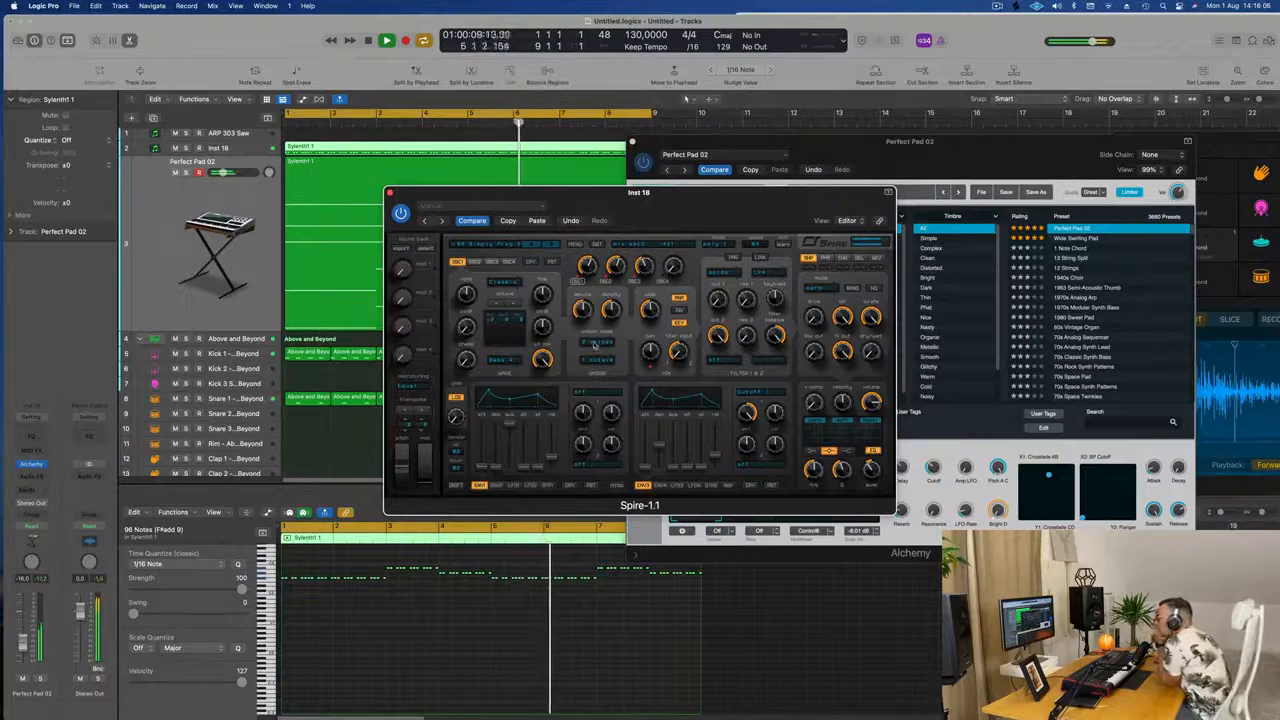
Raise the number of unison voices of the Spire bass and set its unison mode to 2 octave
{"action": "left_click", "coordinate": [595, 343]}
{"action": "left_click", "coordinate": [601, 410]}
{"action": "left_click", "coordinate": [596, 361]}
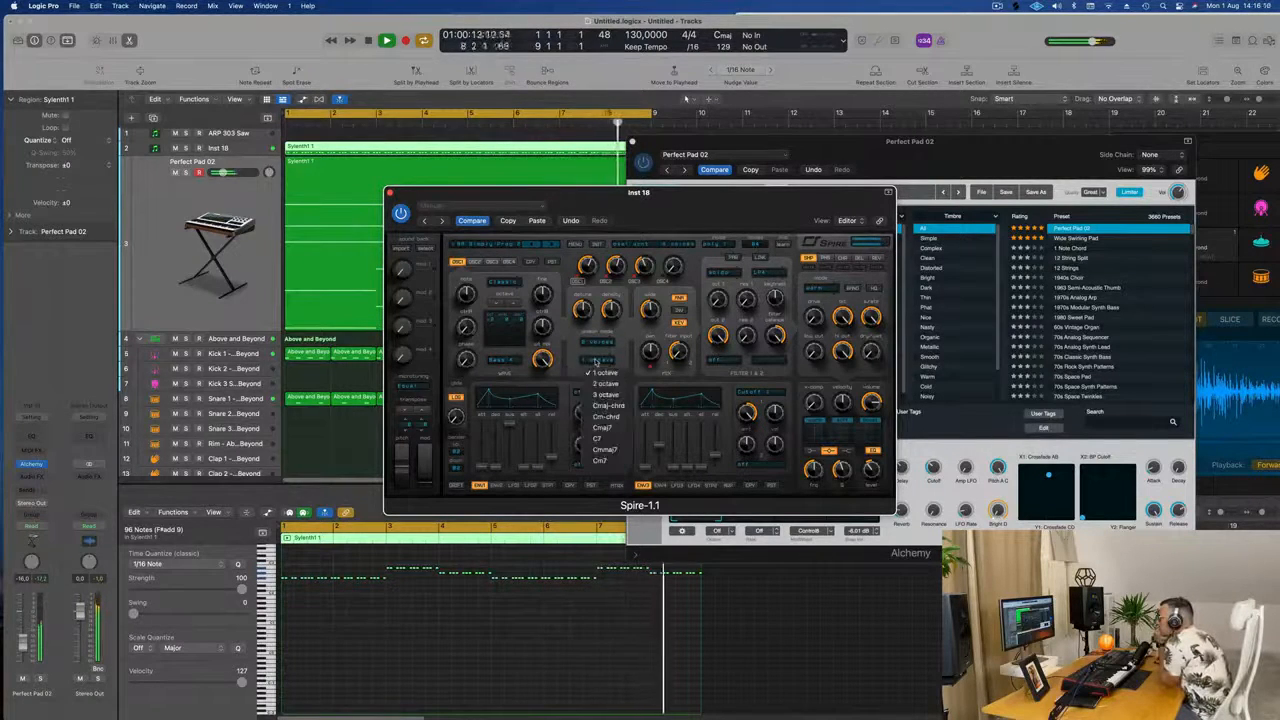
{"action": "left_click", "coordinate": [598, 384]}
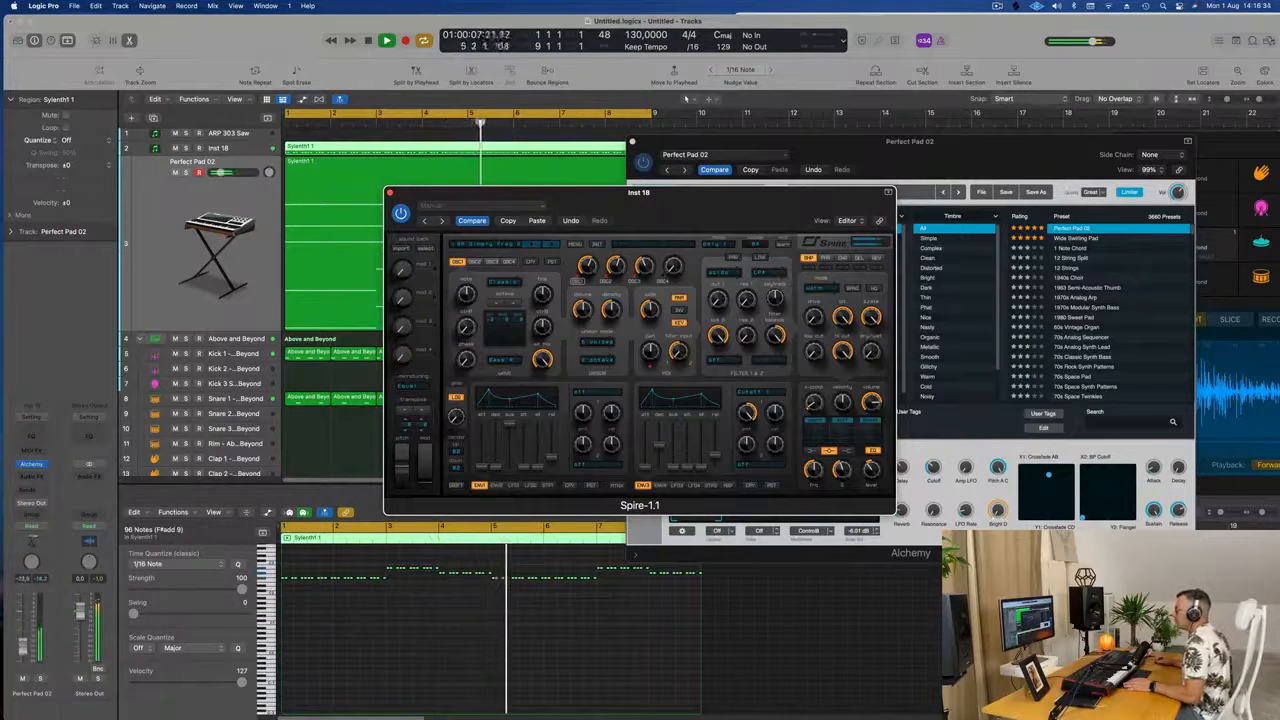
Lower the Inst 18 track's volume to about -5.3 dB and stop playback
{"action": "left_click", "coordinate": [189, 393]}
{"action": "left_click", "coordinate": [259, 154]}
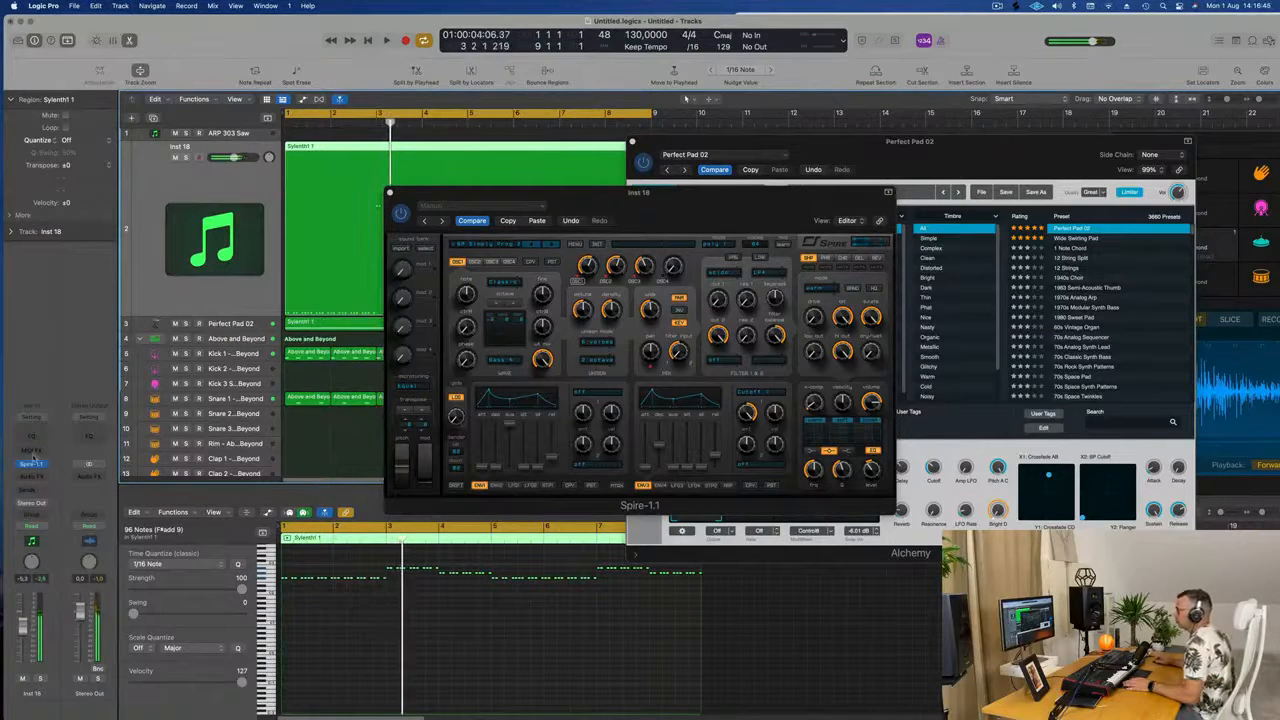
{"action": "left_click", "coordinate": [37, 450]}
{"action": "left_click", "coordinate": [53, 410]}
{"action": "left_click", "coordinate": [43, 446]}
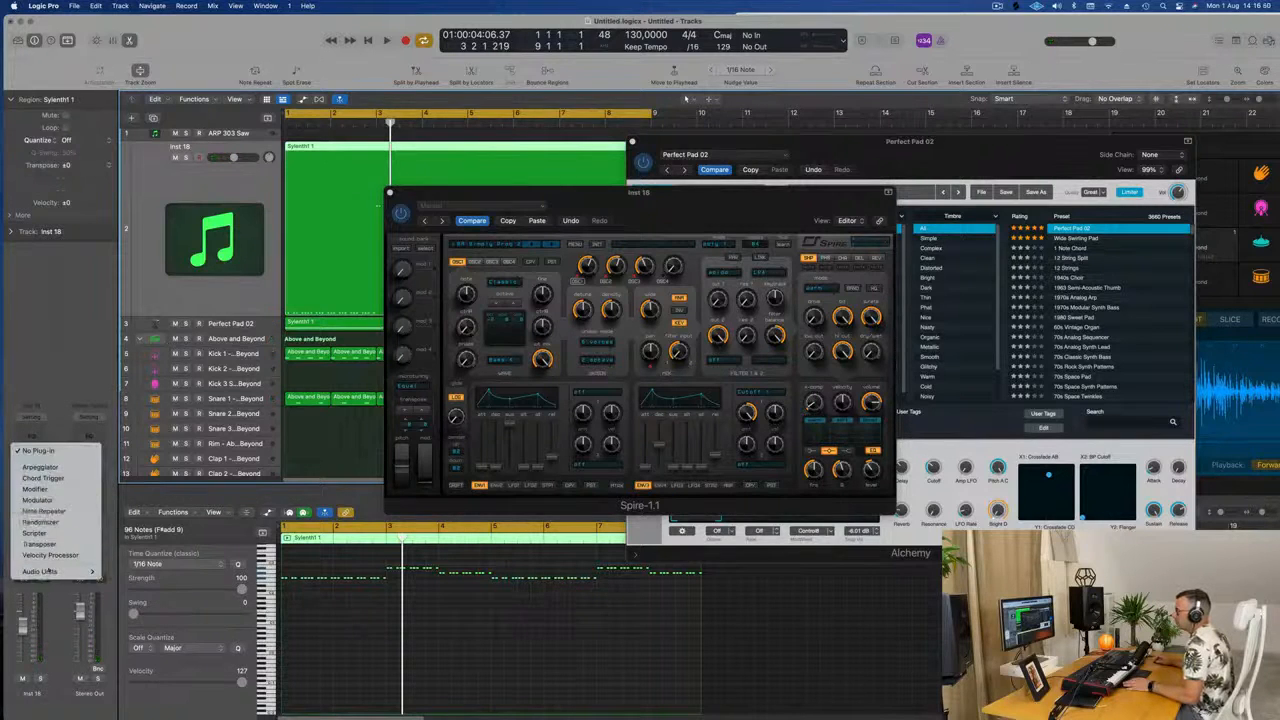
{"action": "left_click", "coordinate": [68, 384]}
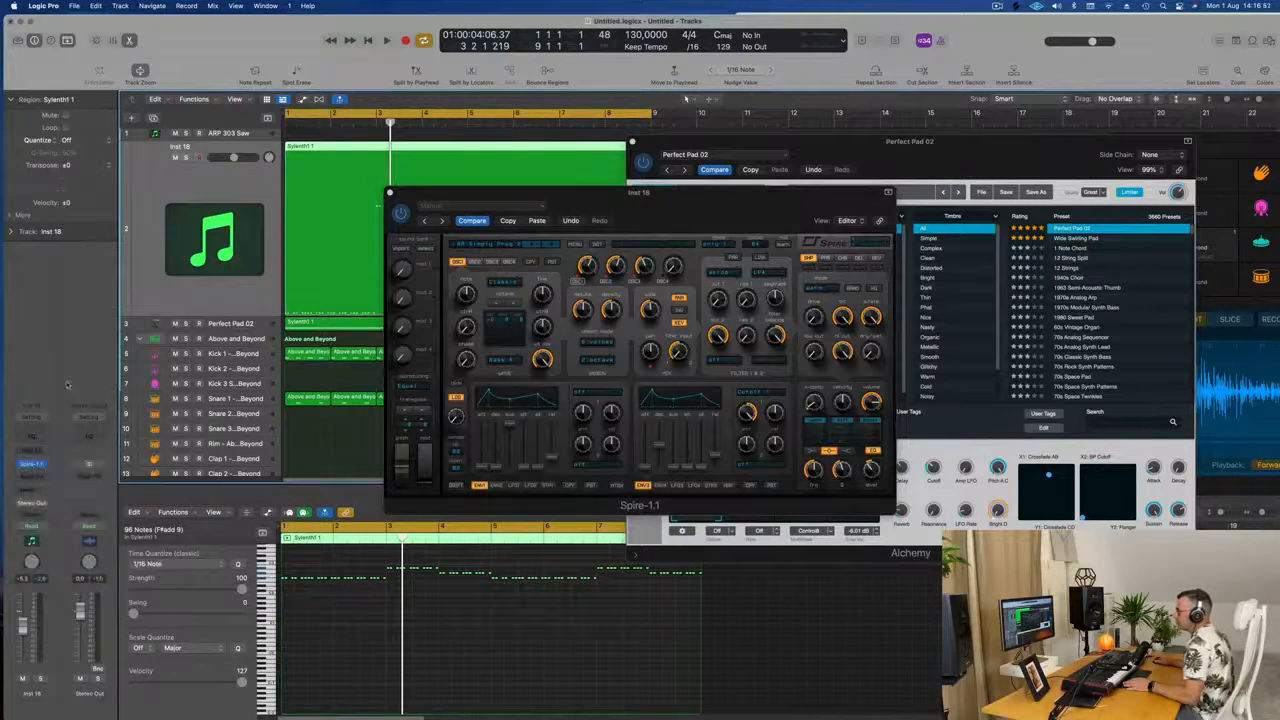
Insert a Compressor after Spire on the Inst 18 track and set its side chain to Bus 3
{"action": "left_click", "coordinate": [31, 477]}
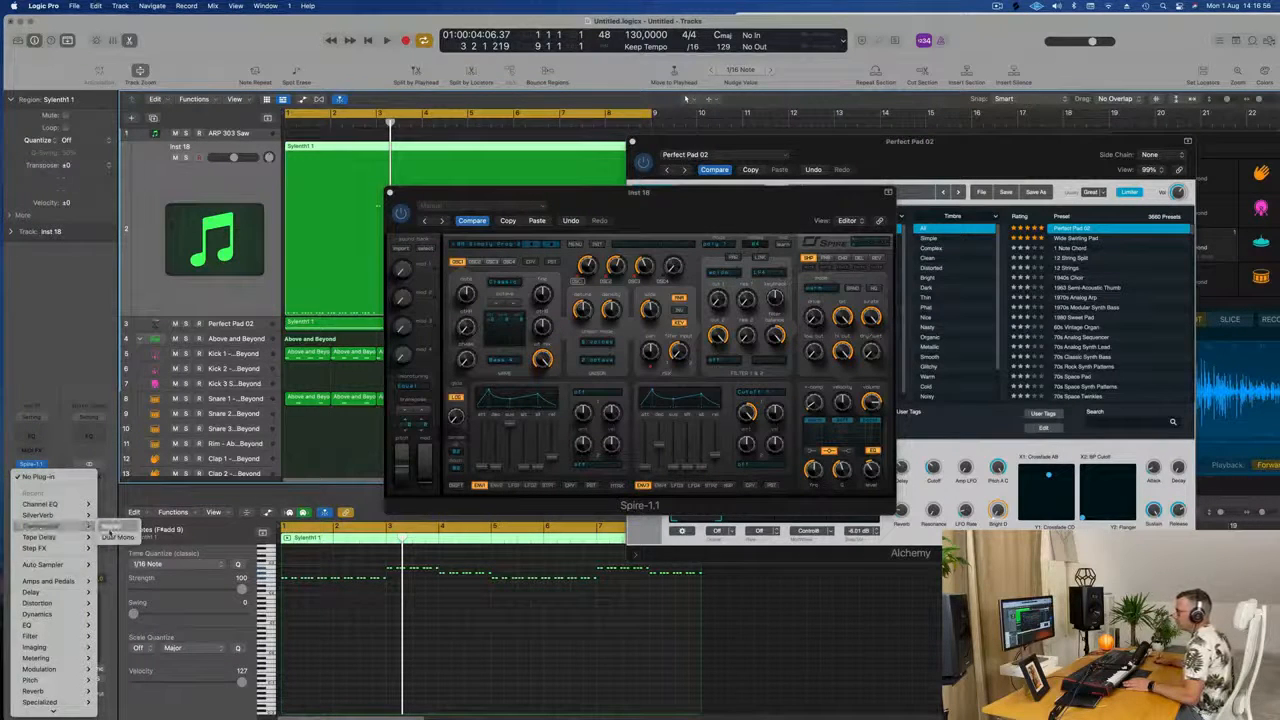
{"action": "left_click", "coordinate": [112, 526]}
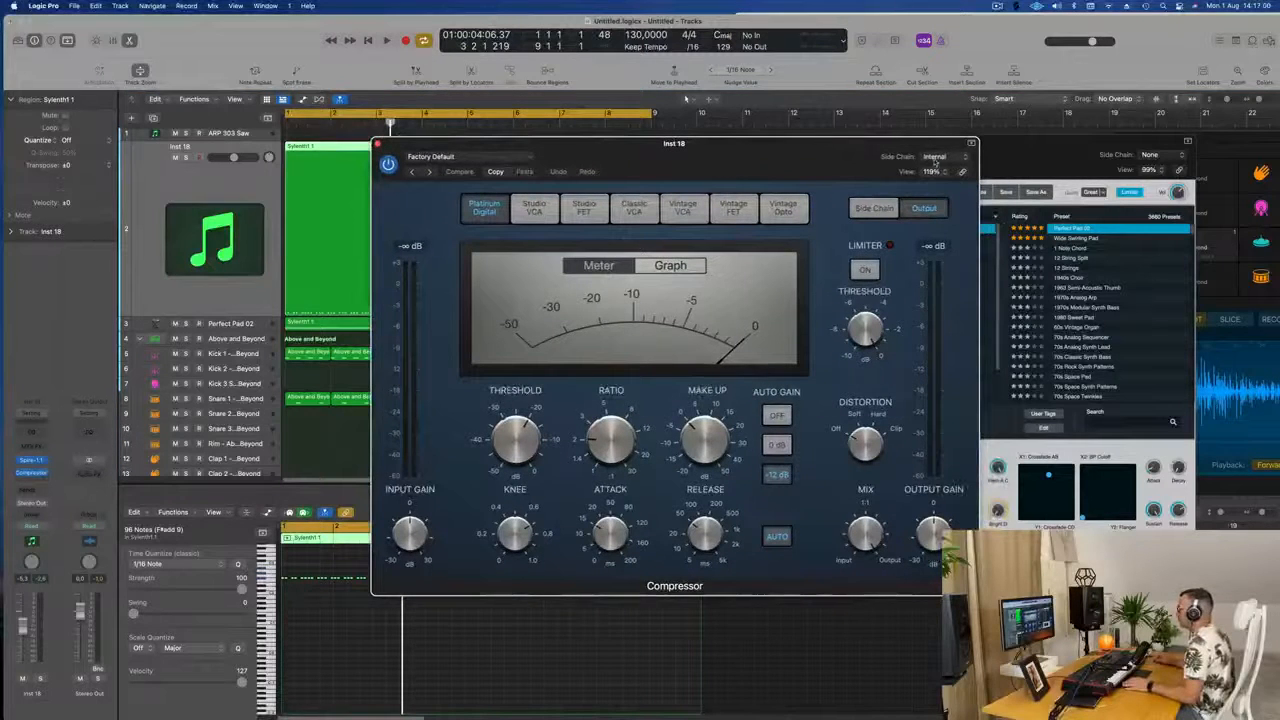
{"action": "mouse_move", "coordinate": [942, 178]}
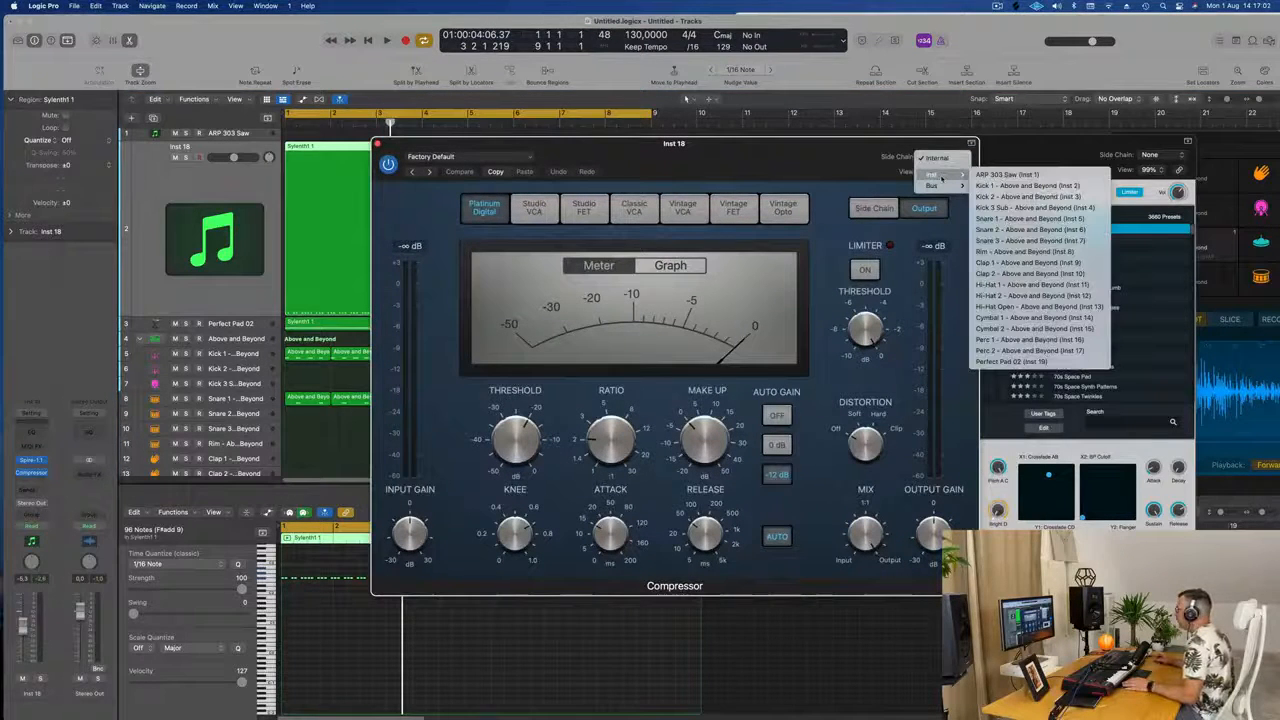
{"action": "left_click", "coordinate": [700, 186]}
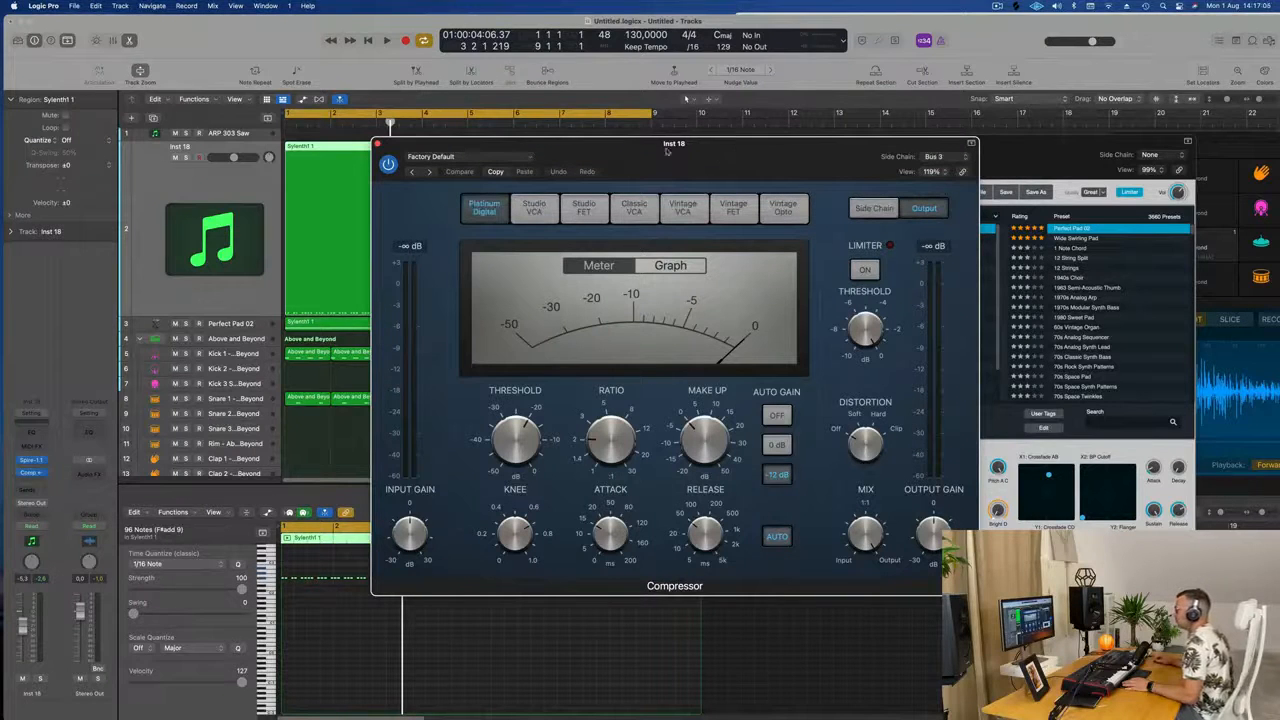
During playback, turn off the compressor's auto release, shorten its attack, set auto gain to -12 dB and threshold to about -21.5 dB, and close it
{"action": "key", "text": "space"}
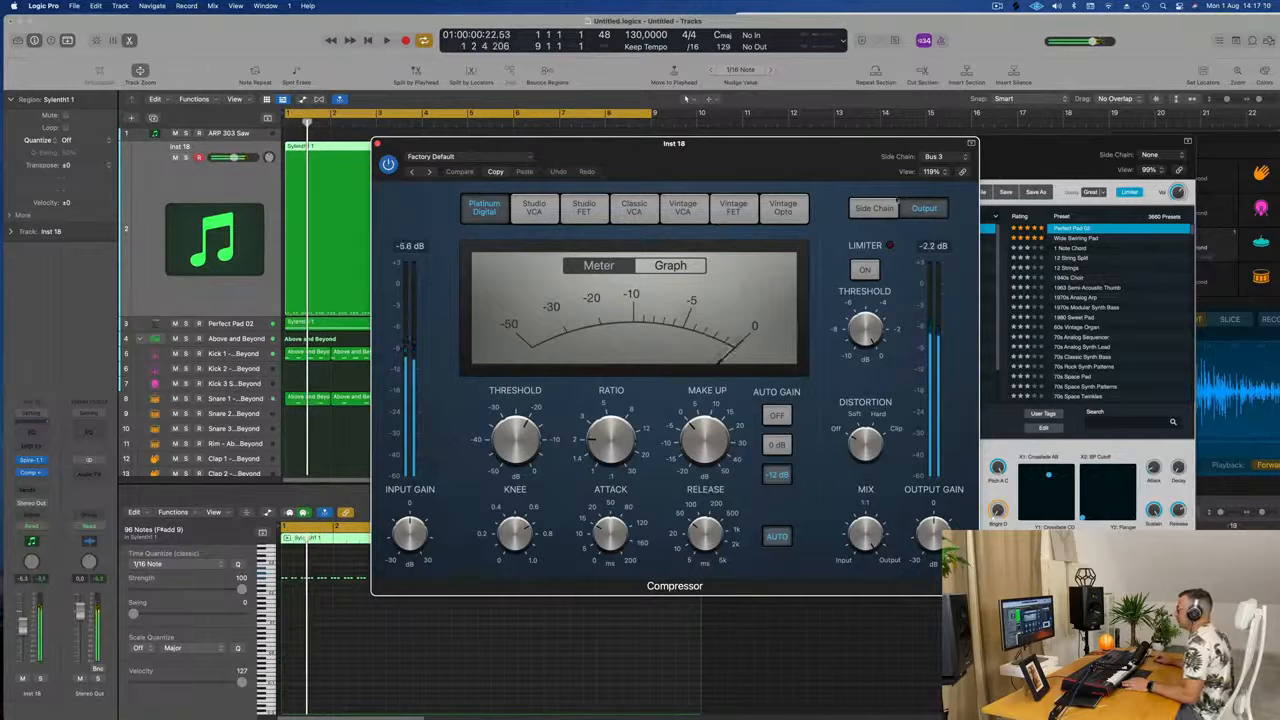
{"action": "left_click_drag", "start_coordinate": [703, 535], "coordinate": [689, 590]}
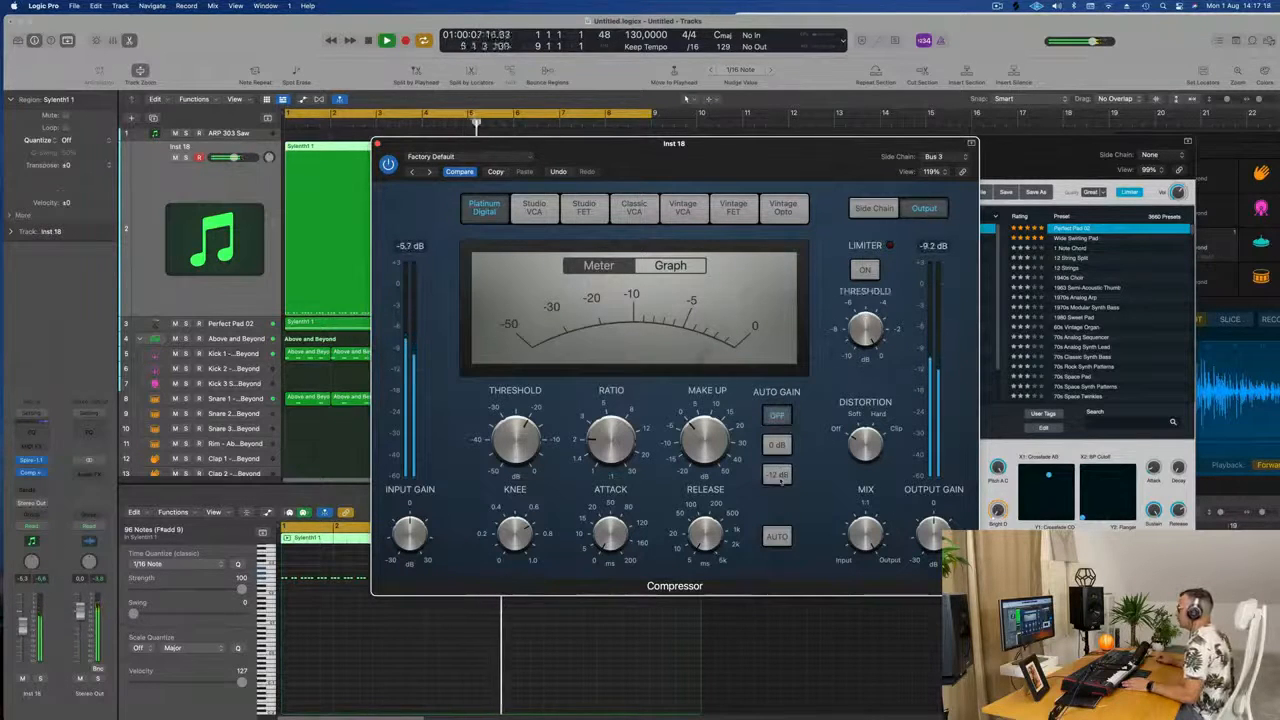
{"action": "left_click", "coordinate": [777, 474]}
{"action": "left_click_drag", "start_coordinate": [682, 190], "coordinate": [737, 196]}
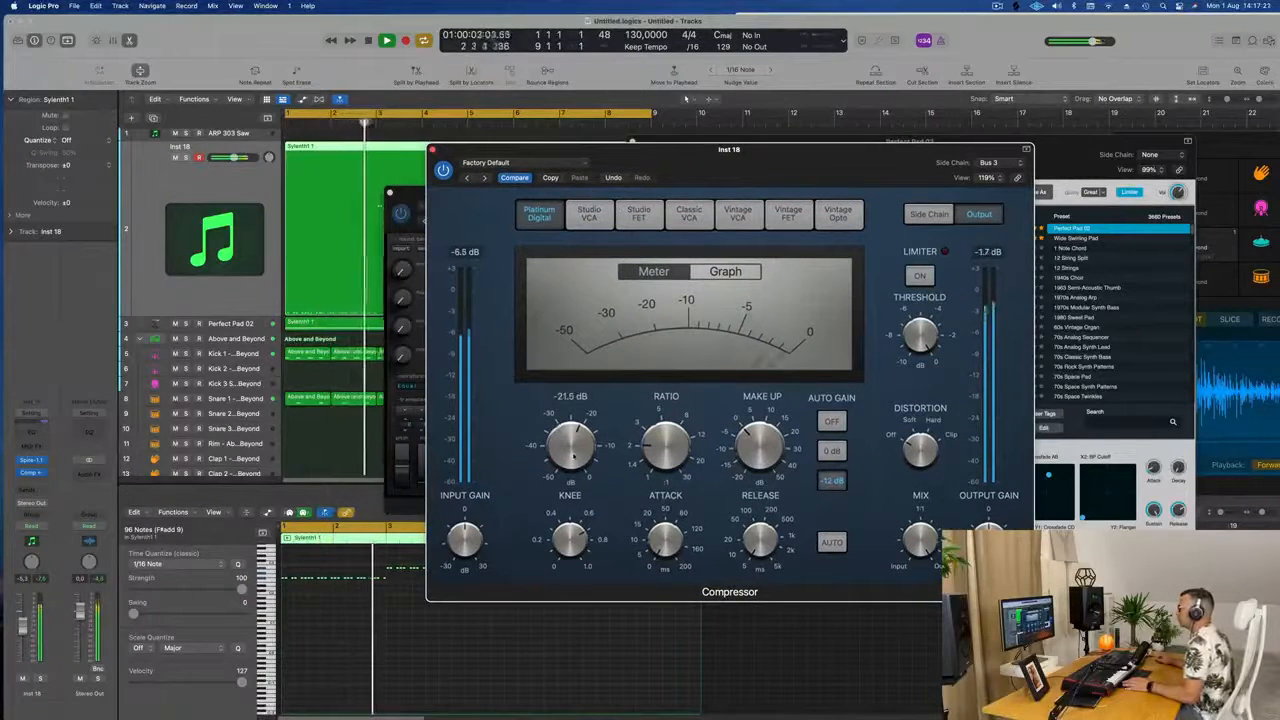
{"action": "left_click", "coordinate": [433, 151]}
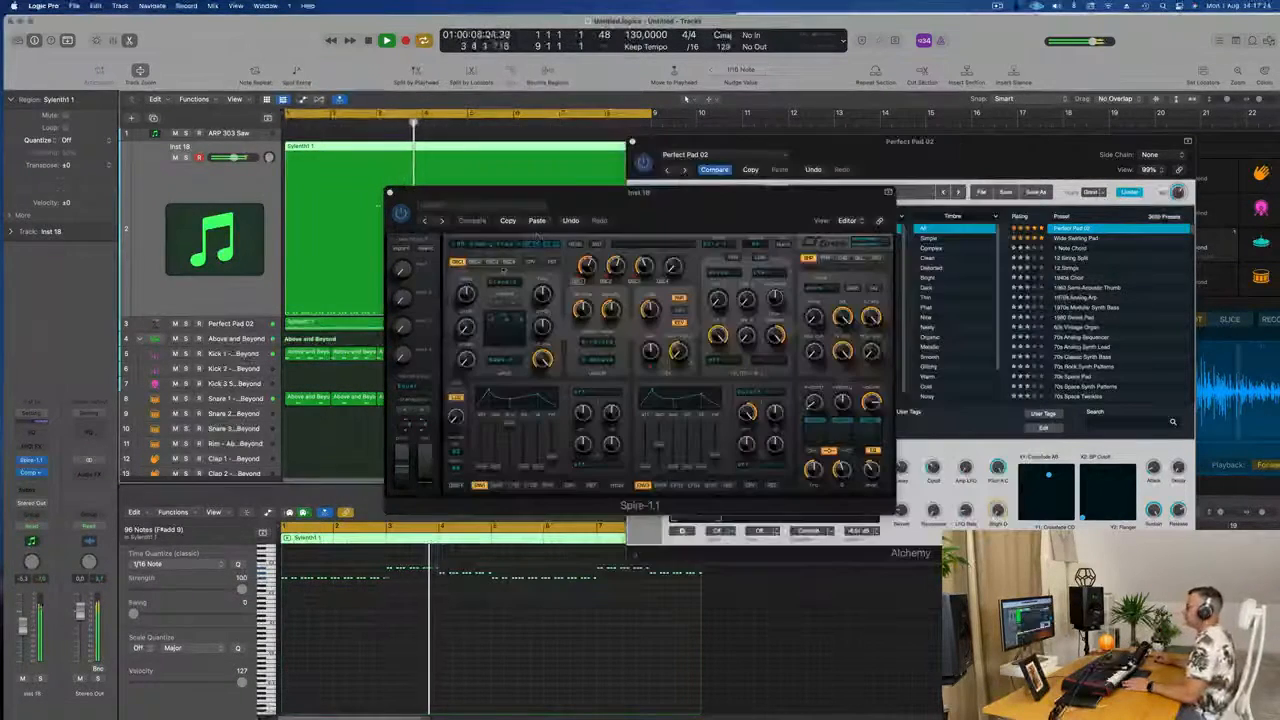
Lower the Inst 18 track's volume to about -8.4 dB and close the Spire and Alchemy windows
{"action": "left_click_drag", "start_coordinate": [620, 207], "coordinate": [733, 199]}
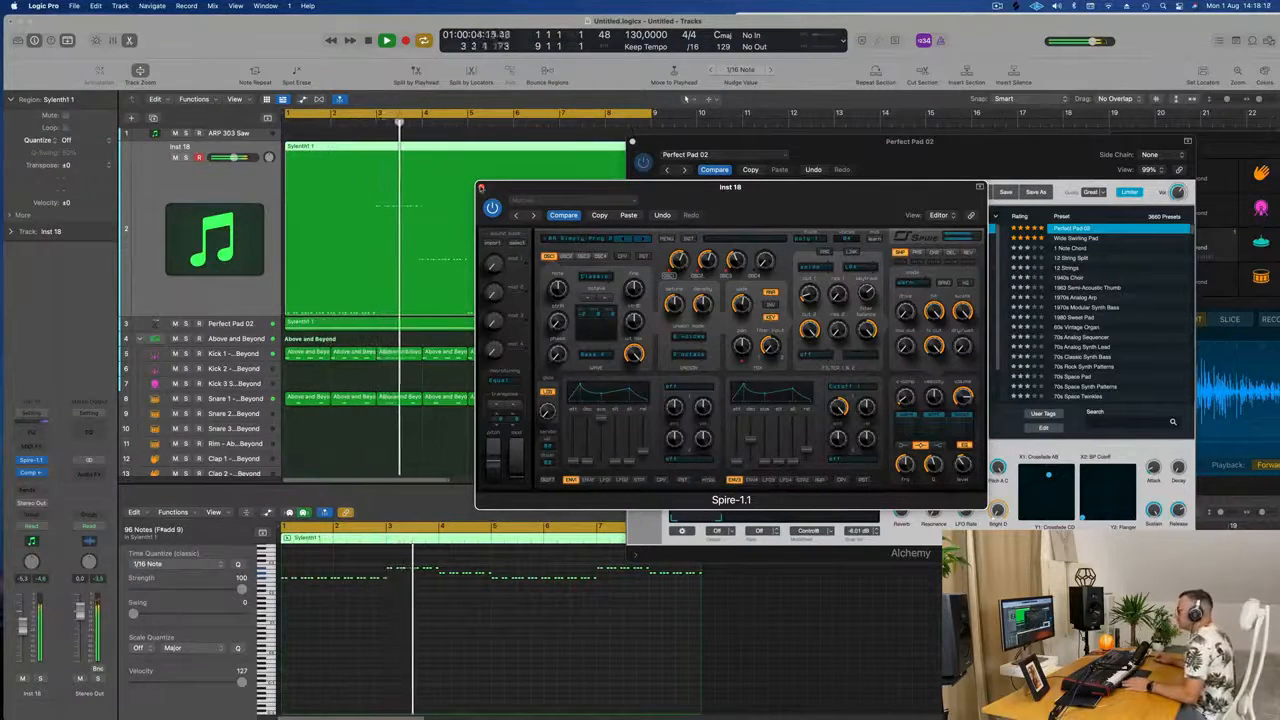
{"action": "left_click", "coordinate": [481, 188]}
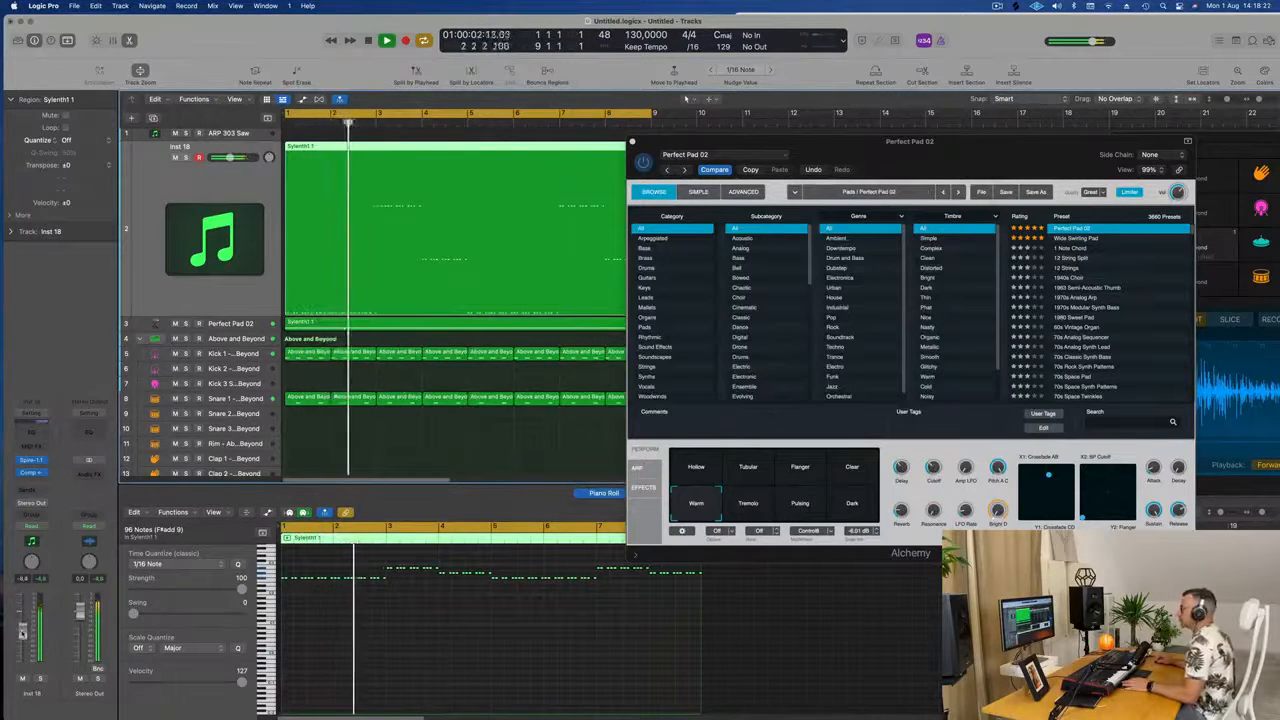
{"action": "left_click_drag", "start_coordinate": [932, 160], "coordinate": [868, 201]}
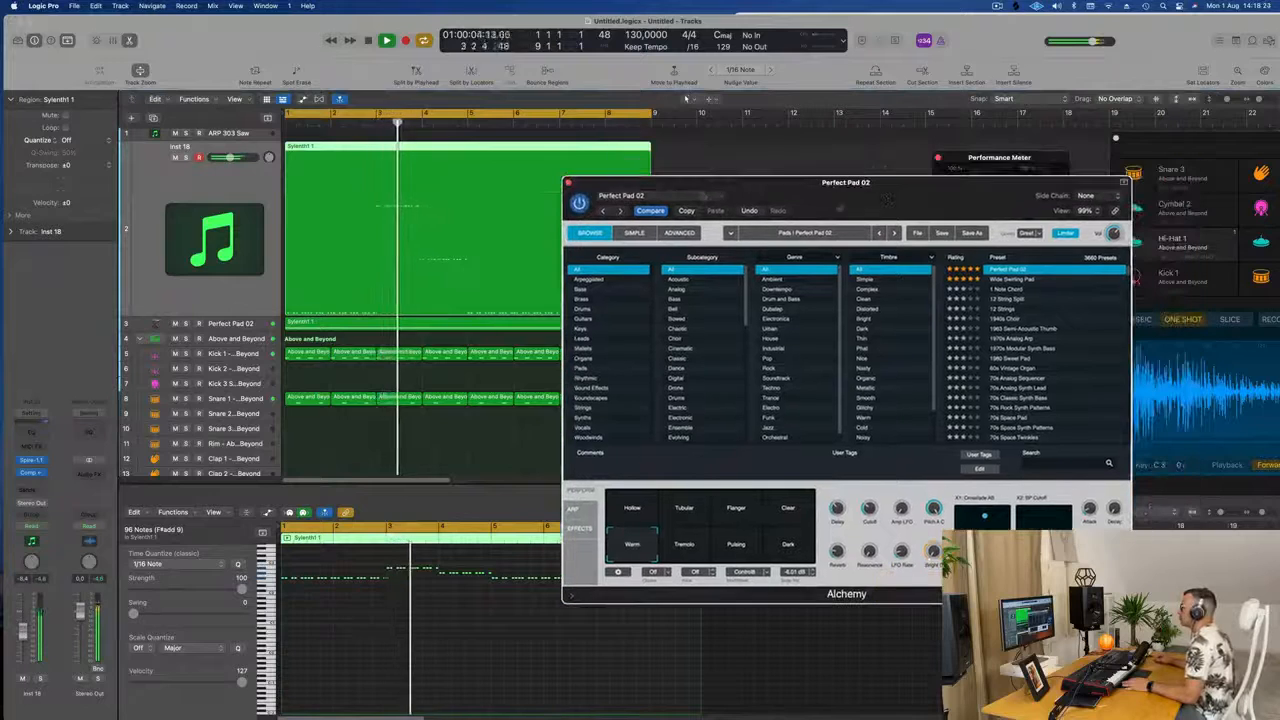
{"action": "left_click", "coordinate": [568, 184]}
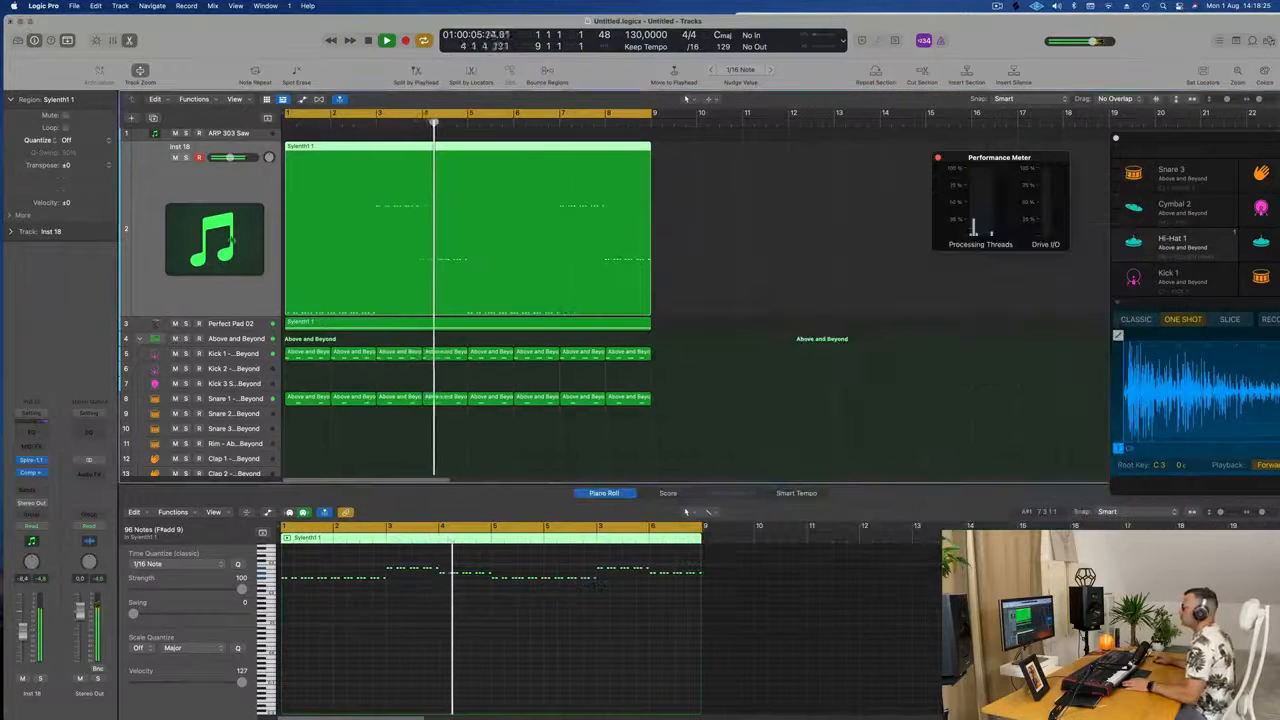
Duplicate the Perfect Pad 02 track and copy its region onto the new track
{"action": "left_click", "coordinate": [240, 323]}
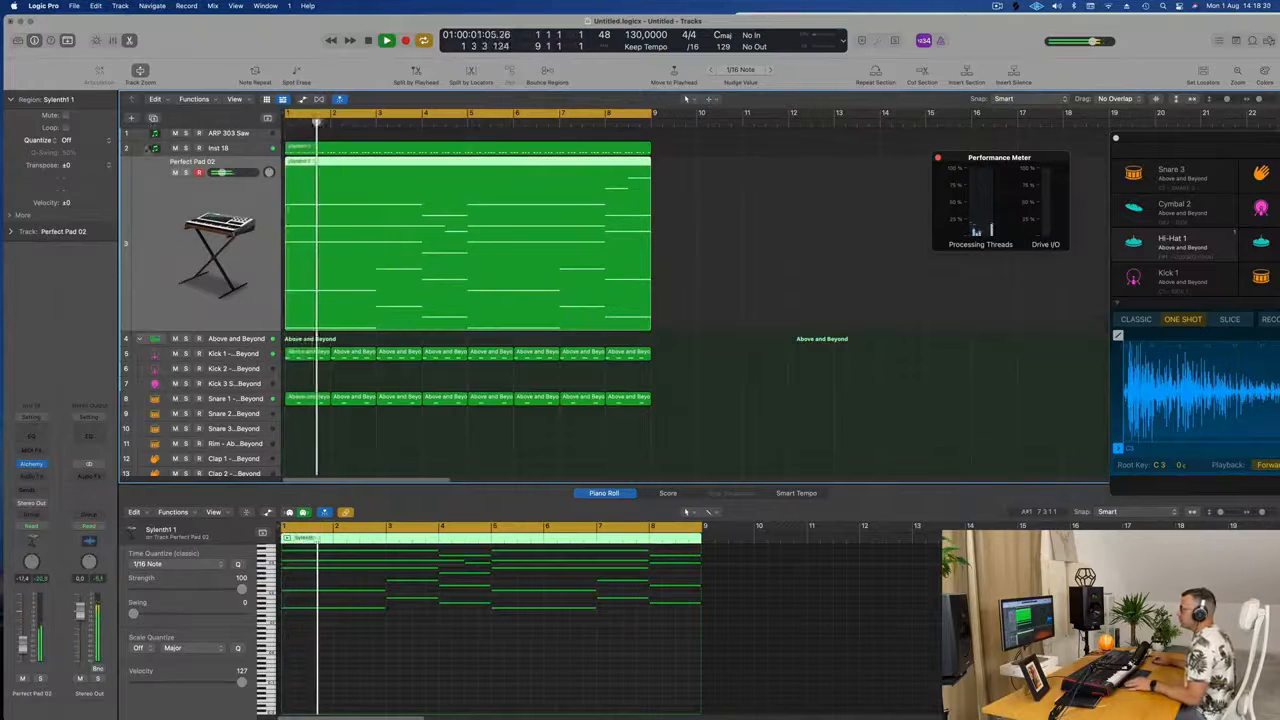
{"action": "key", "text": "super+d"}
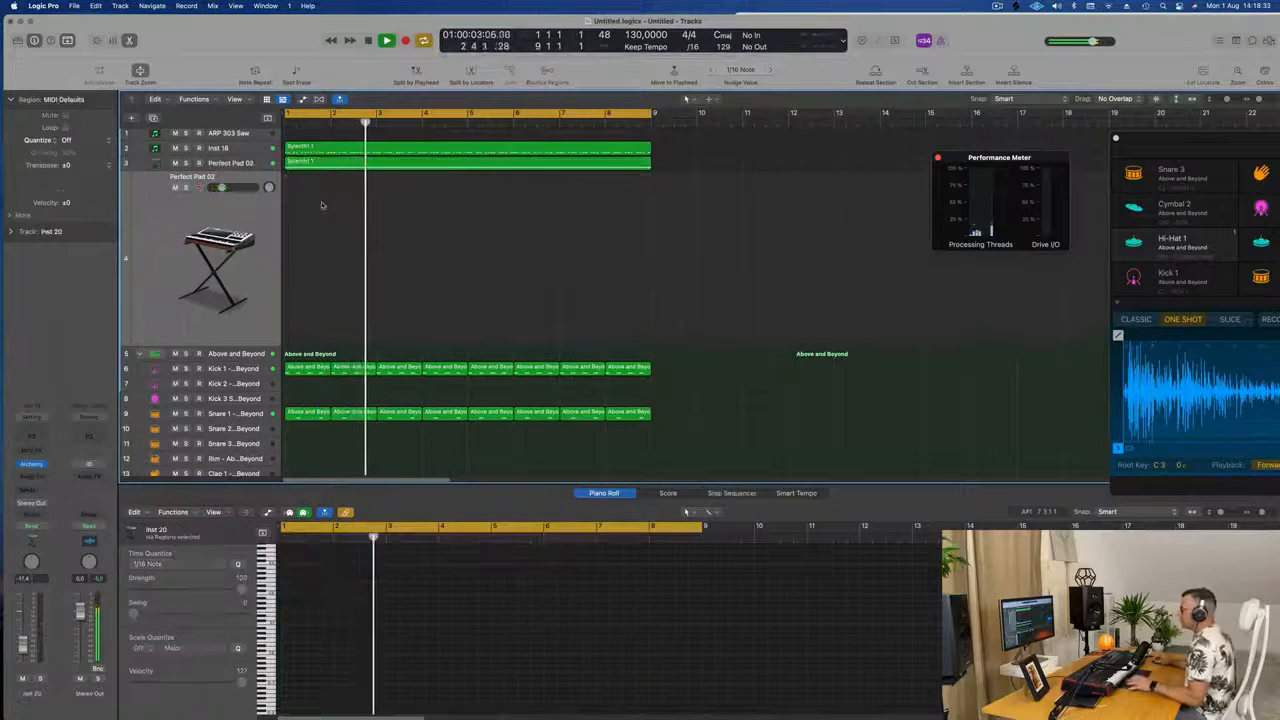
{"action": "left_click_drag", "start_coordinate": [376, 167], "coordinate": [403, 308]}
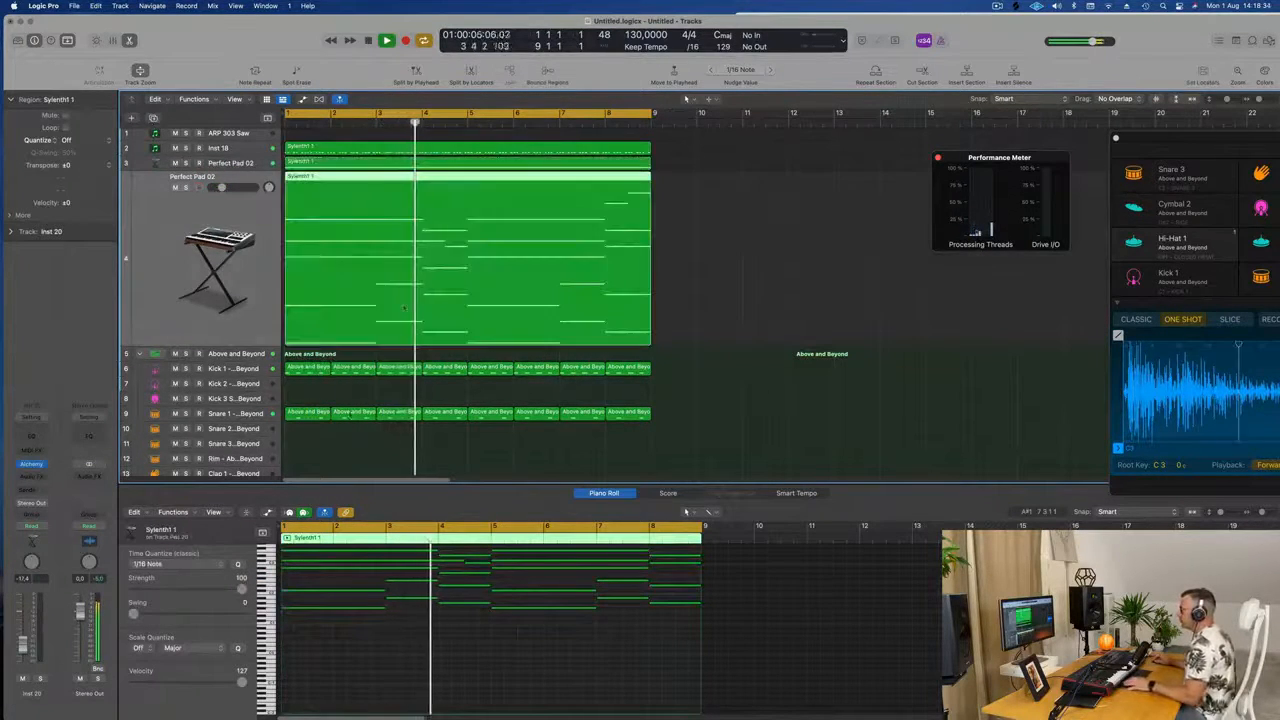
Select the Snare 1 track and set its volume to about -14 dB during playback
{"action": "key", "text": "space"}
{"action": "left_click", "coordinate": [240, 417]}
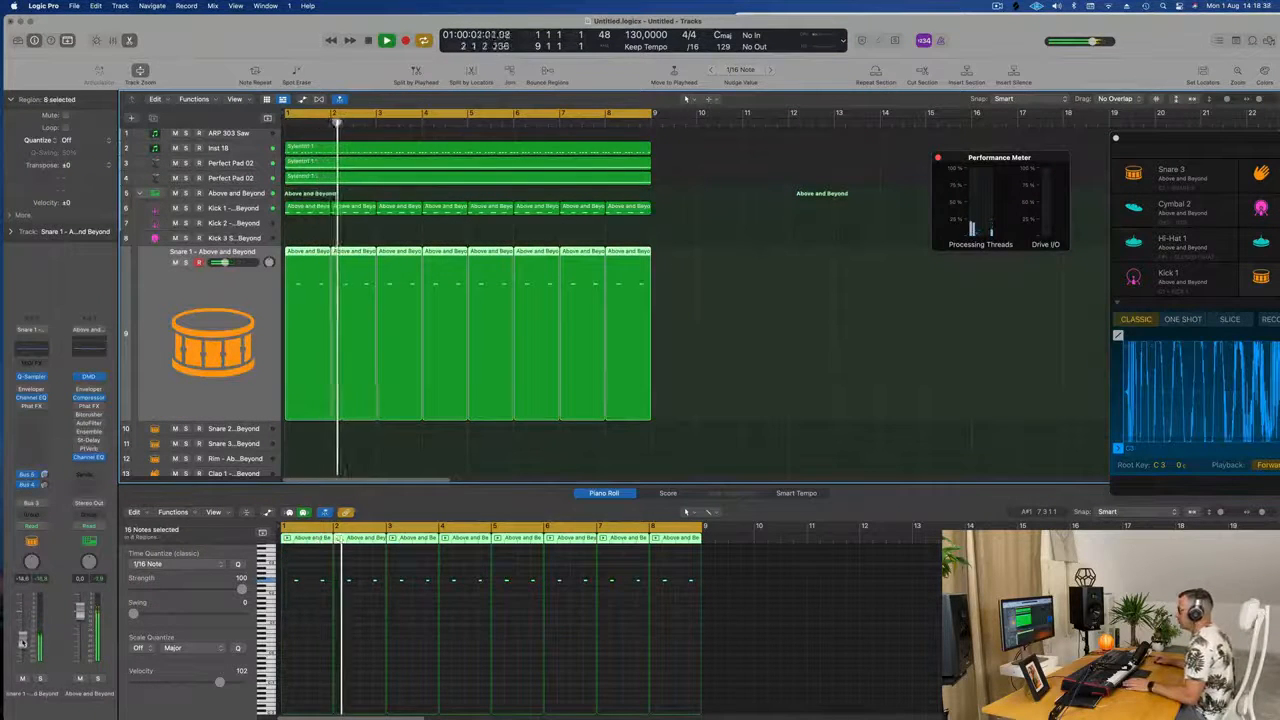
{"action": "key", "text": "Return"}
Stop playback and select all notes of the duplicated Perfect Pad 02 region in the piano roll
{"action": "left_click", "coordinate": [222, 178]}
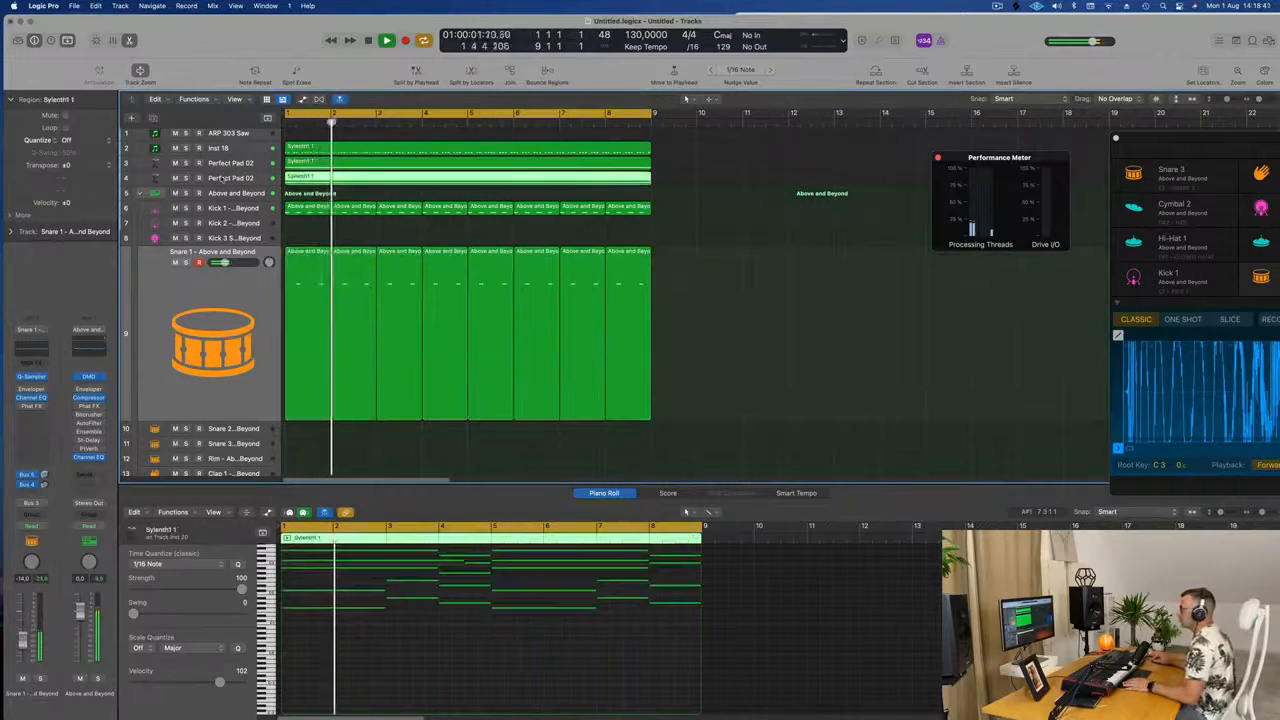
{"action": "left_click", "coordinate": [222, 178]}
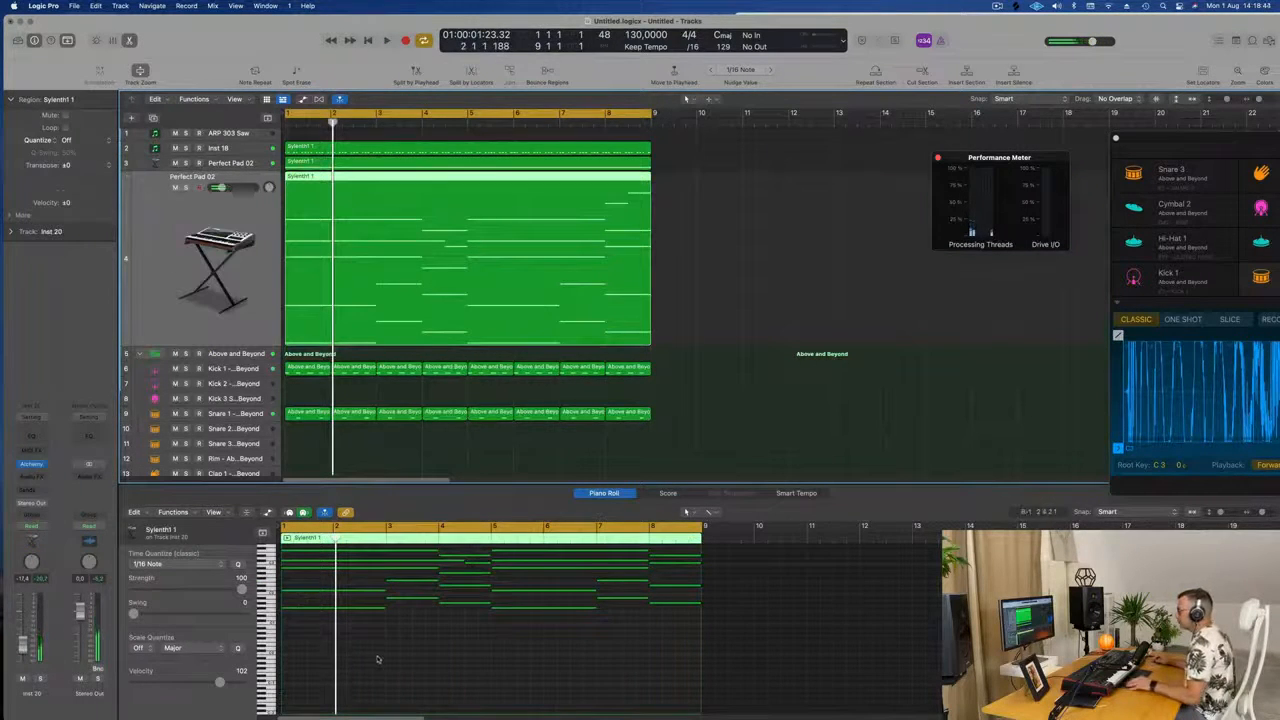
{"action": "key", "text": "z"}
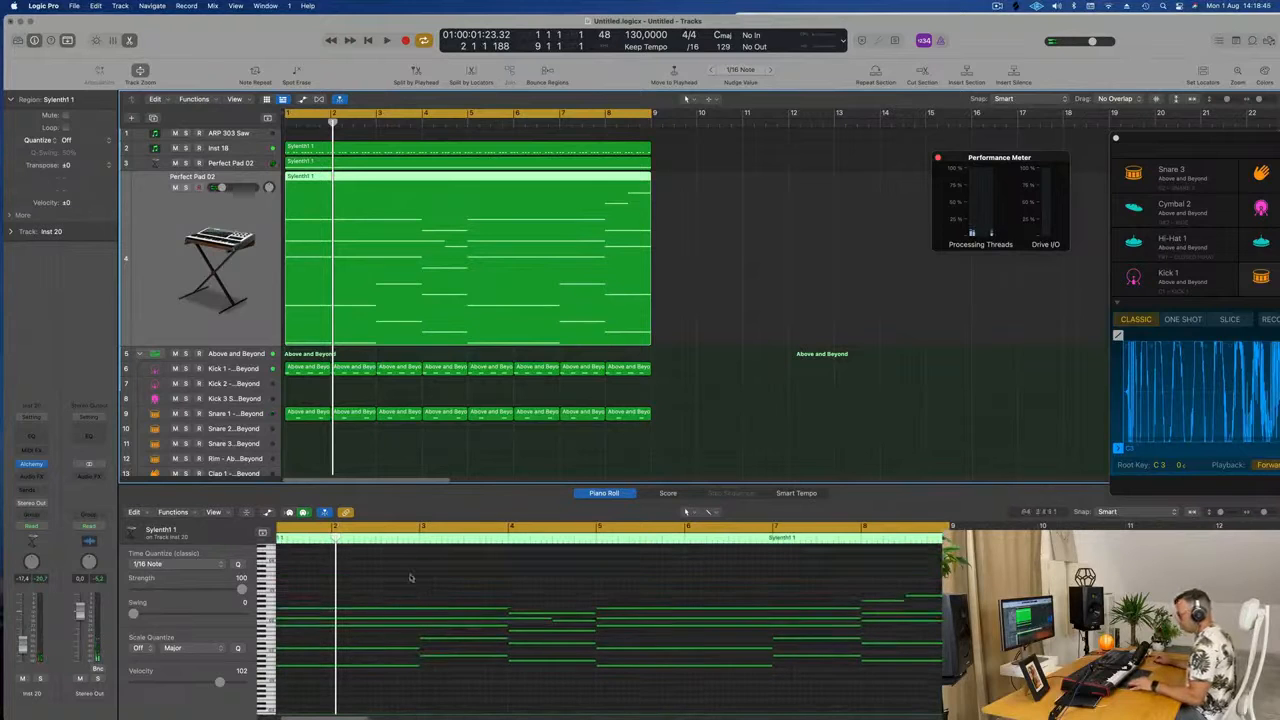
{"action": "key", "text": "super+a"}
{"action": "left_click", "coordinate": [448, 588]}
{"action": "left_click", "coordinate": [711, 326]}
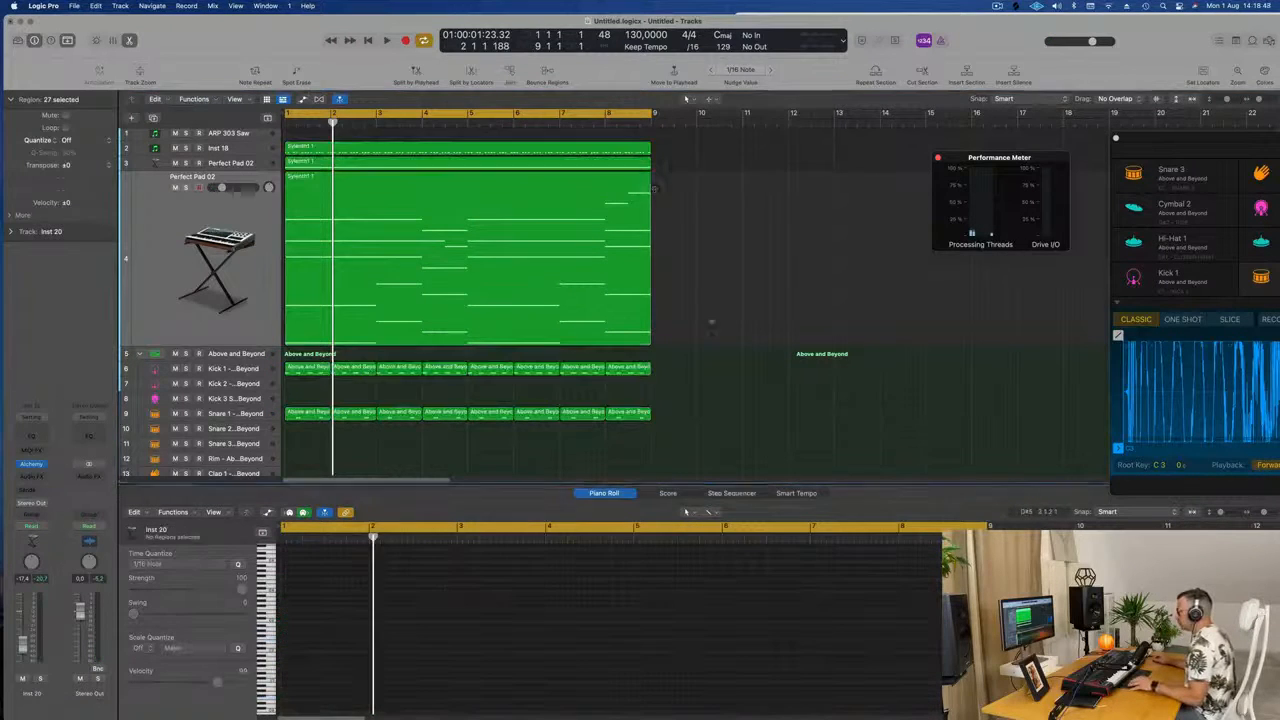
{"action": "left_click", "coordinate": [553, 220]}
{"action": "left_click", "coordinate": [472, 691]}
{"action": "key", "text": "super+a"}
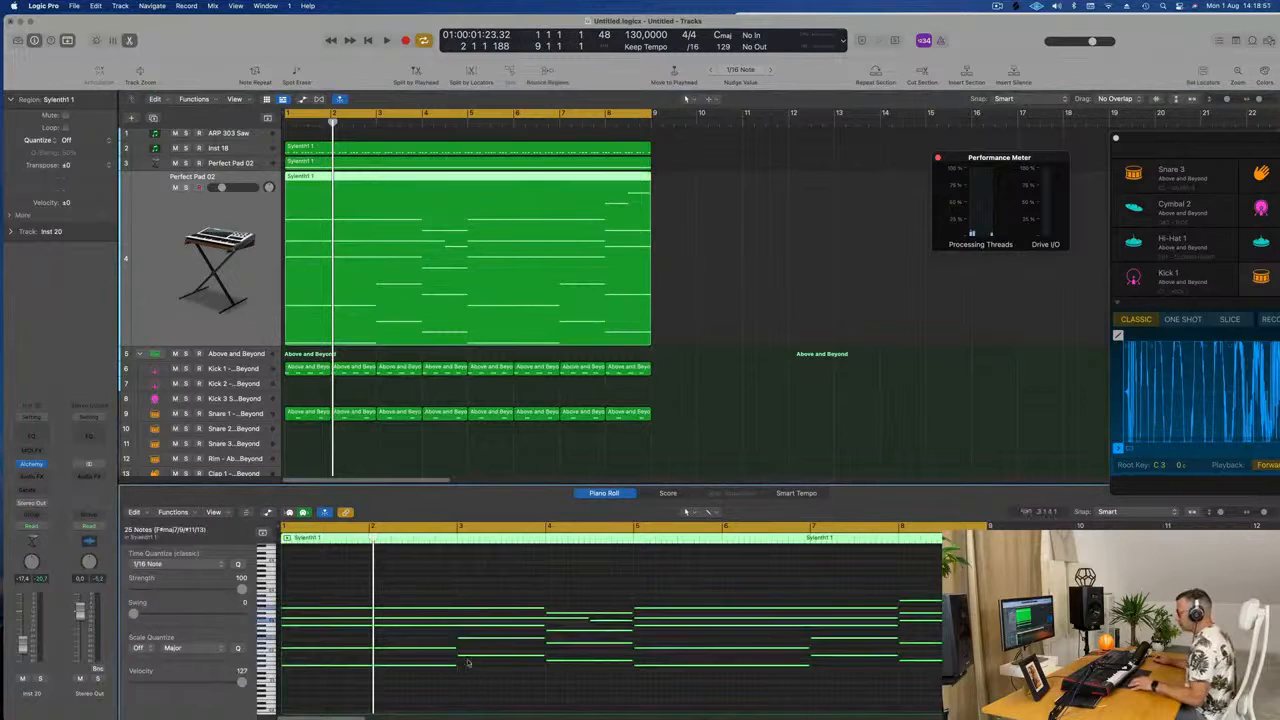
Show the Note Velocity lane below the duplicated pad's notes and play from the start
{"action": "left_click", "coordinate": [346, 513]}
{"action": "left_click", "coordinate": [413, 599]}
{"action": "scroll", "coordinate": [413, 599], "scroll_direction": "down", "scroll_amount": 5}
{"action": "key", "text": "Return"}
{"action": "key", "text": "space"}
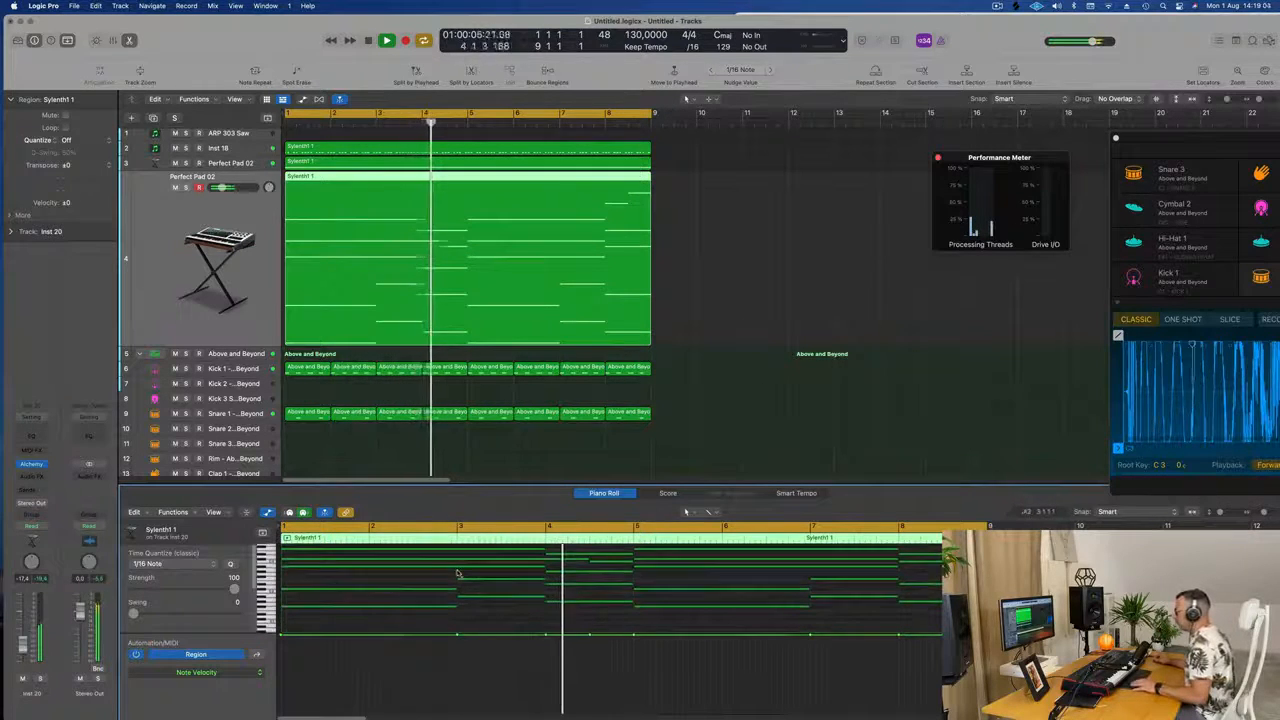
Assign the Scissors Tool as the piano roll's secondary tool and split all of the duplicated pad's sustained notes at bars 3 and 6
{"action": "left_click", "coordinate": [711, 512]}
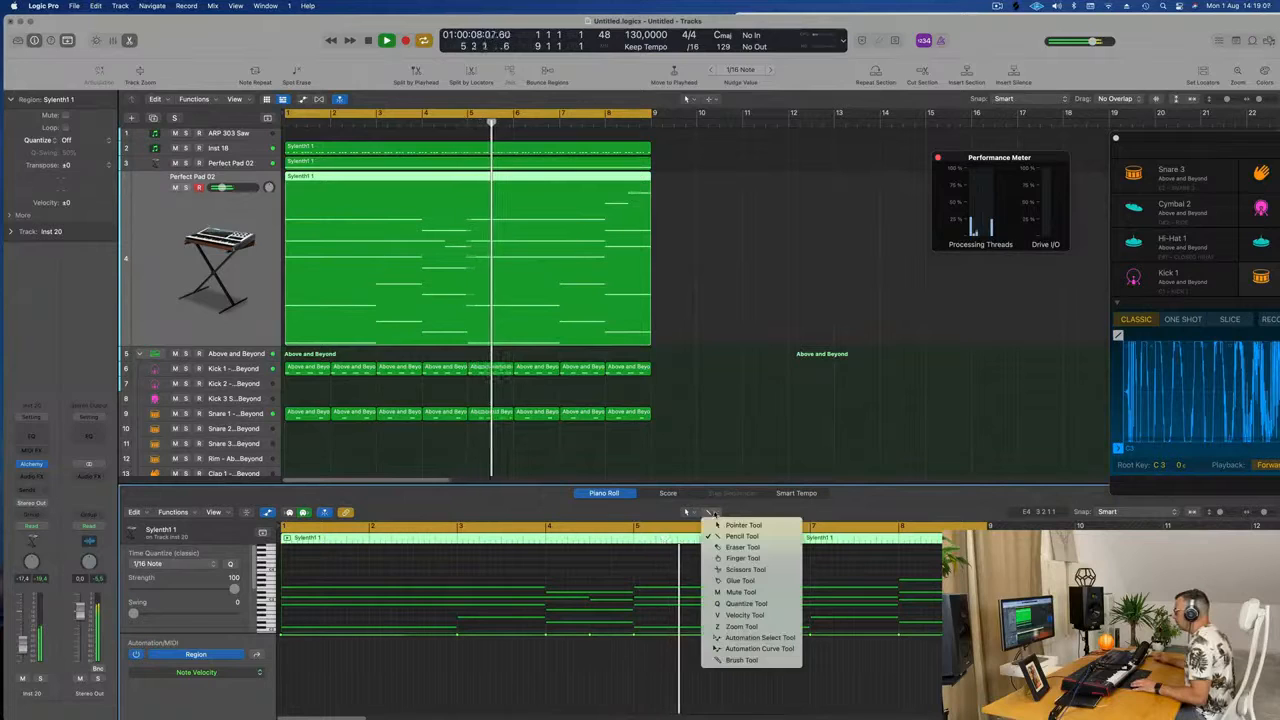
{"action": "left_click", "coordinate": [750, 570]}
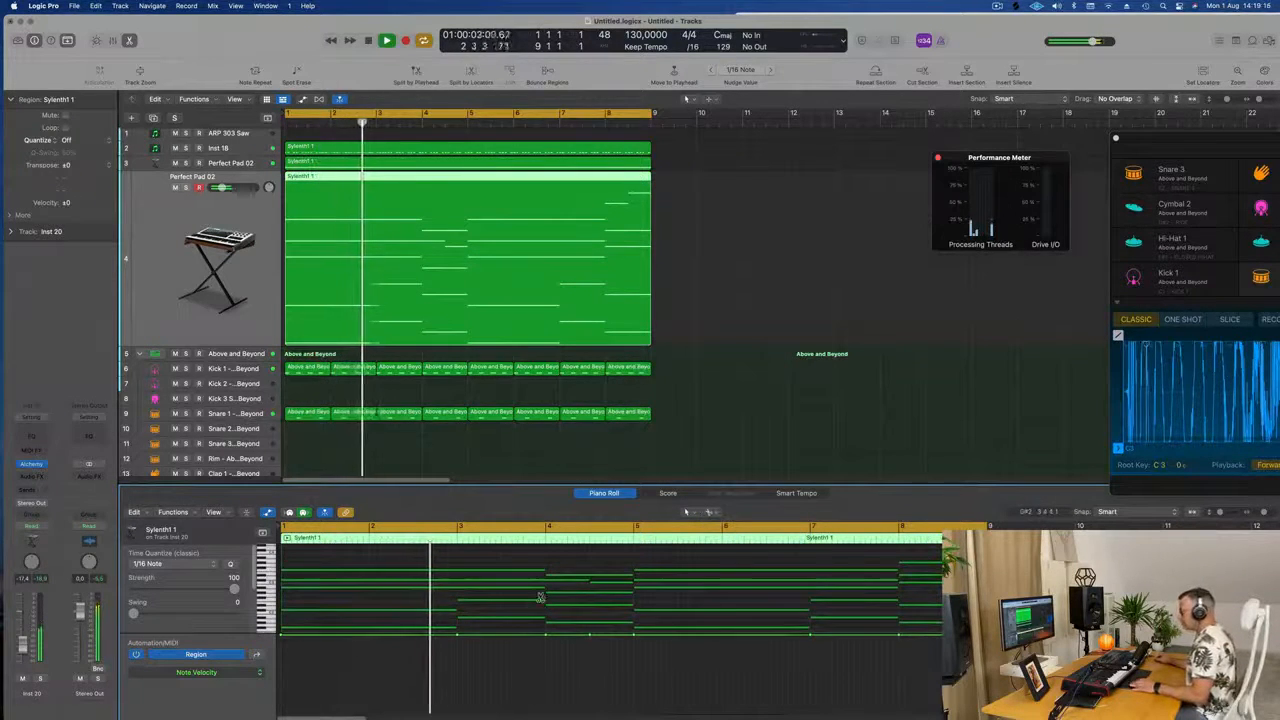
{"action": "key", "text": "super+a"}
{"action": "left_click", "coordinate": [459, 575], "text": "super"}
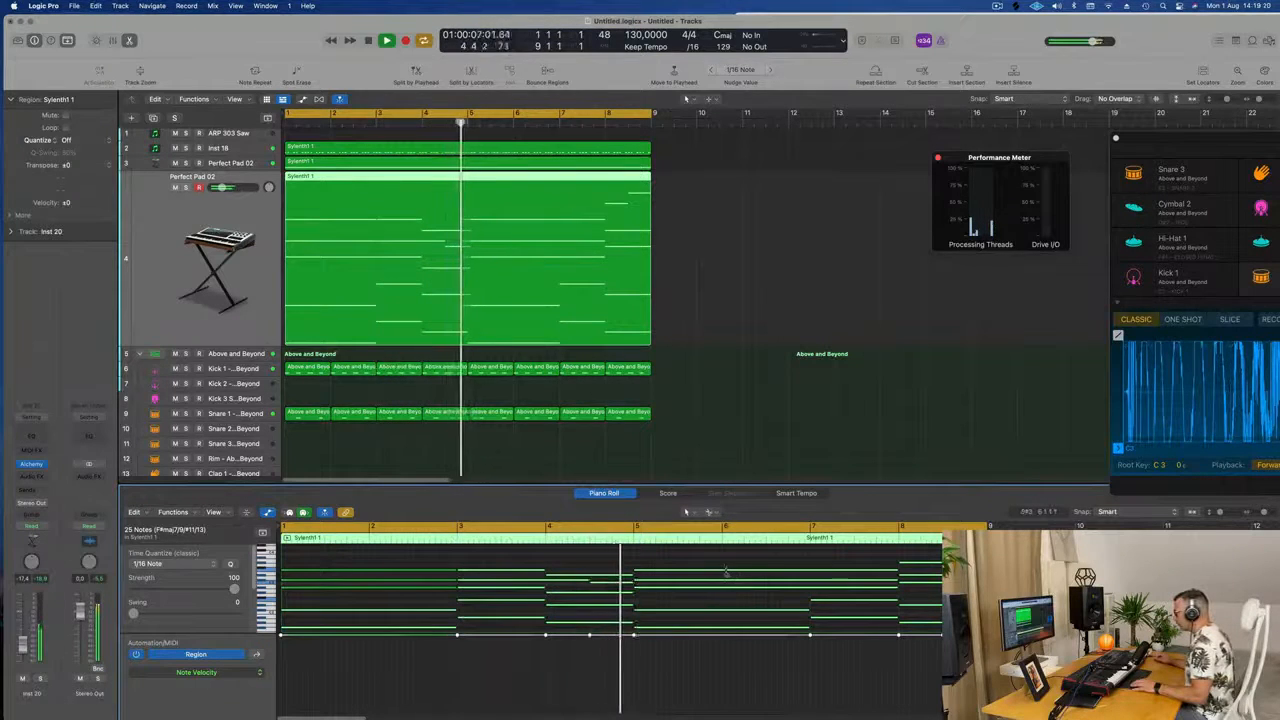
{"action": "scroll", "coordinate": [726, 582], "scroll_direction": "down", "scroll_amount": 3}
{"action": "scroll", "coordinate": [727, 582], "scroll_direction": "up", "scroll_amount": 2}
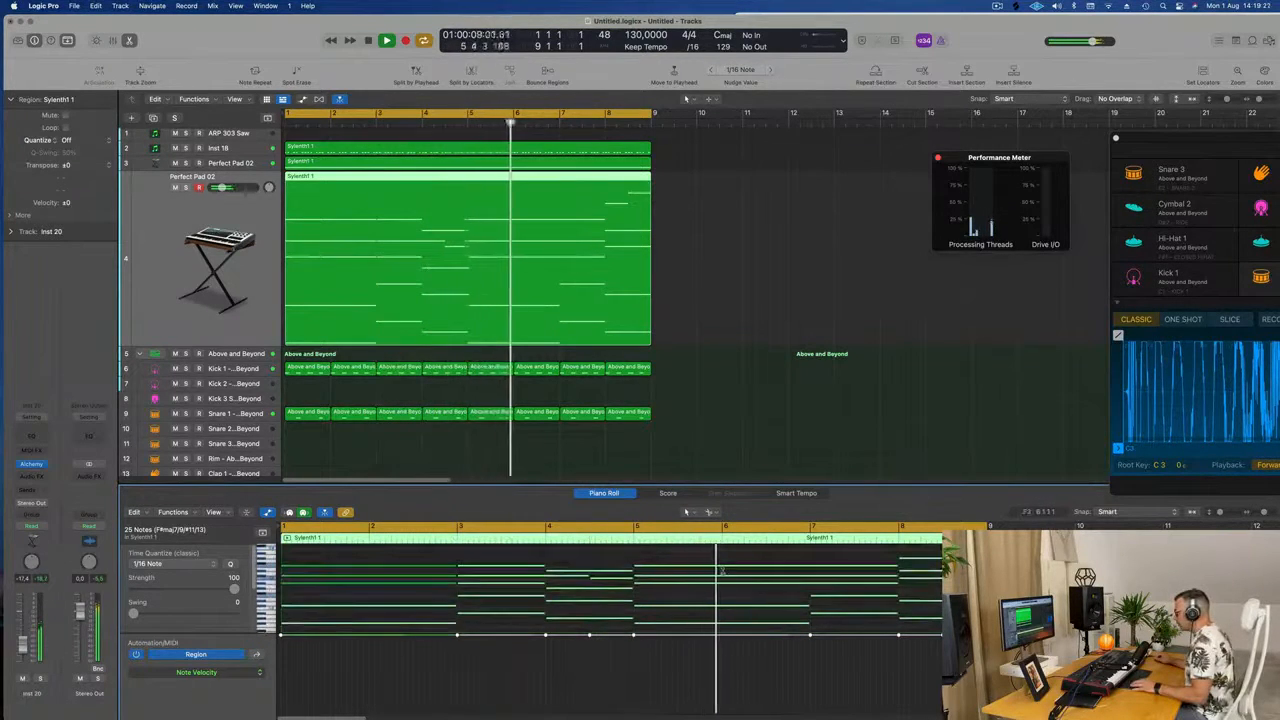
{"action": "left_click", "coordinate": [722, 567], "text": "super"}
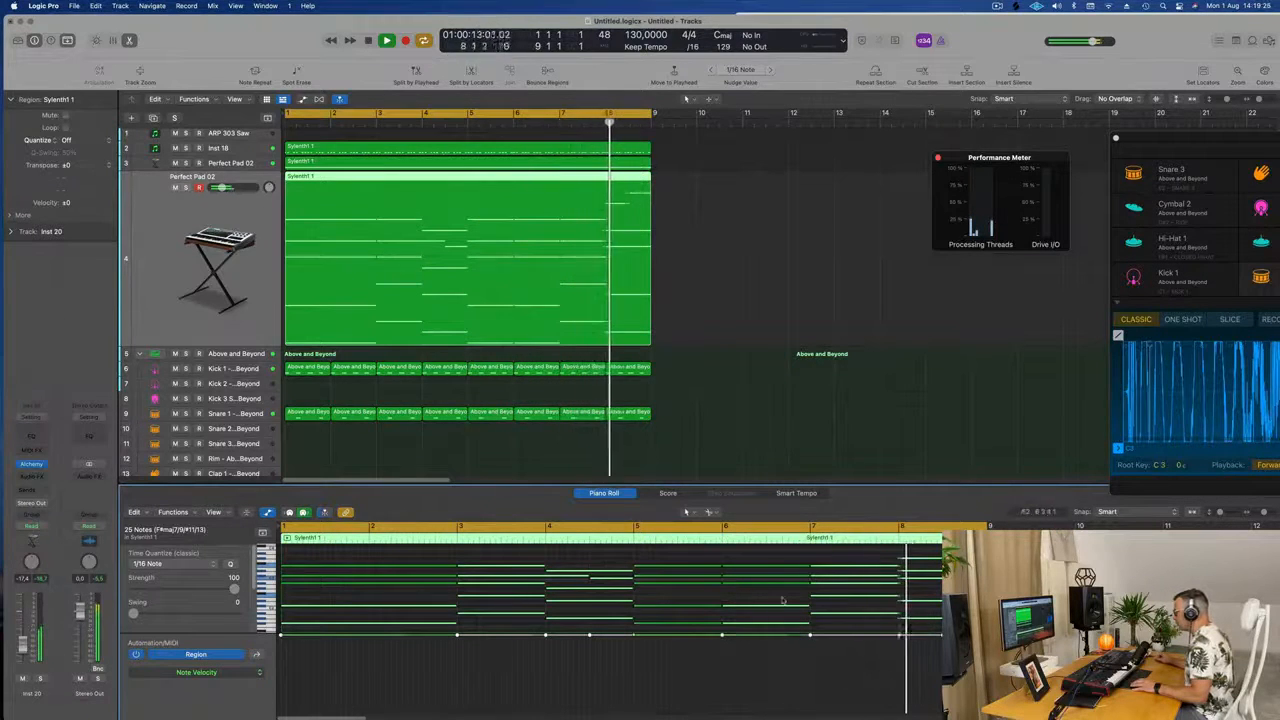
{"action": "scroll", "coordinate": [622, 600], "scroll_direction": "down", "scroll_amount": 3}
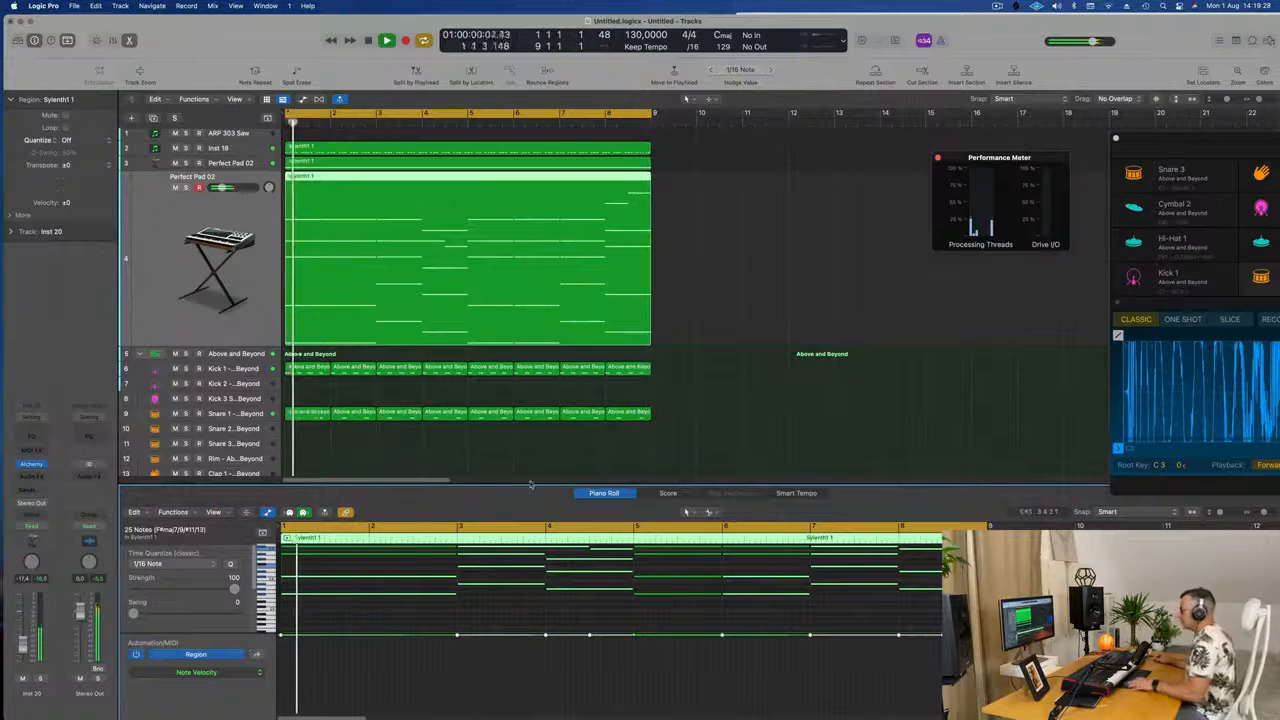
Restart playback and replace Alchemy on the duplicated pad track with the stereo Arturia CS-80V2 instrument
{"action": "key", "text": "Return"}
{"action": "left_click", "coordinate": [164, 278]}
{"action": "key", "text": "space"}
{"action": "key", "text": "space"}
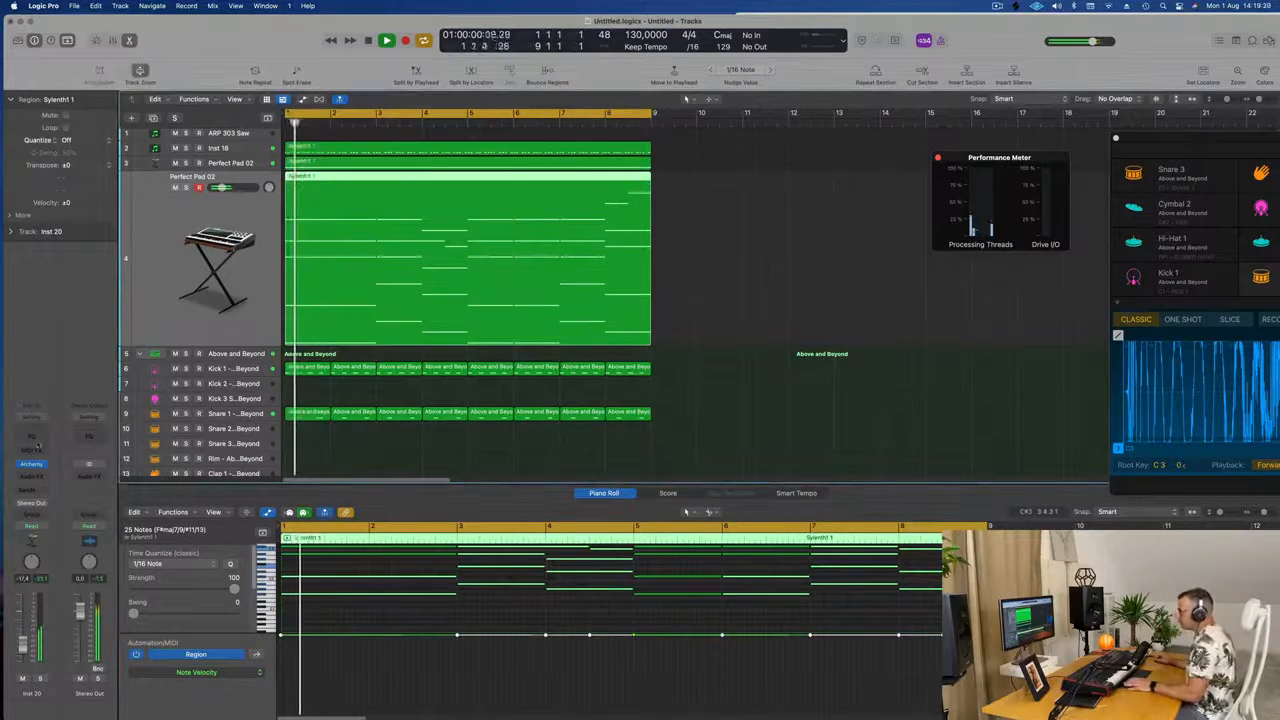
{"action": "left_click", "coordinate": [31, 463]}
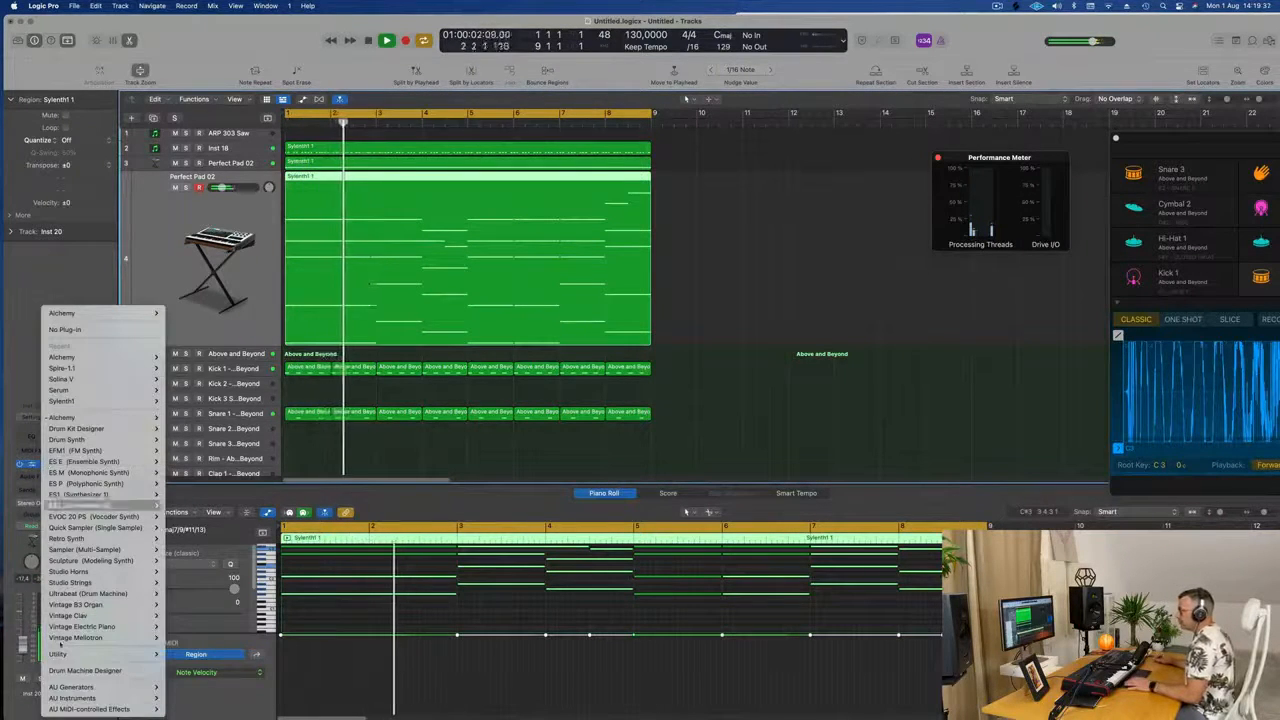
{"action": "mouse_move", "coordinate": [100, 698]}
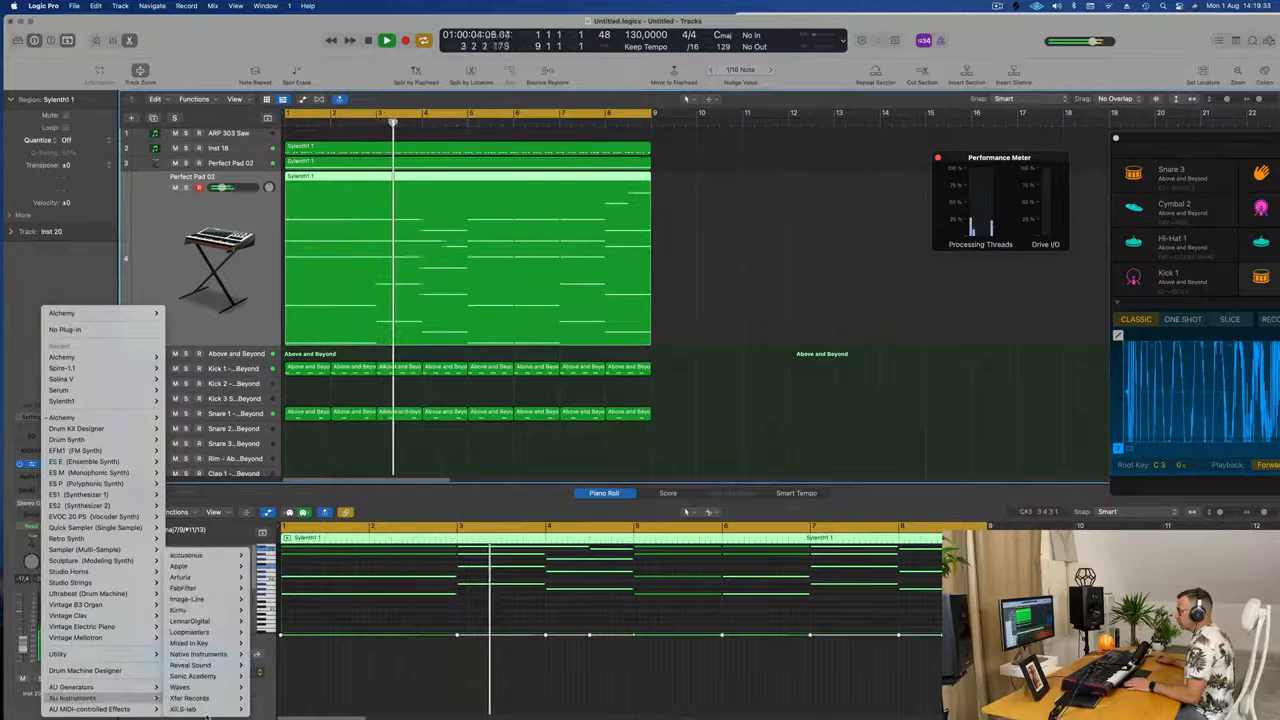
{"action": "mouse_move", "coordinate": [214, 645]}
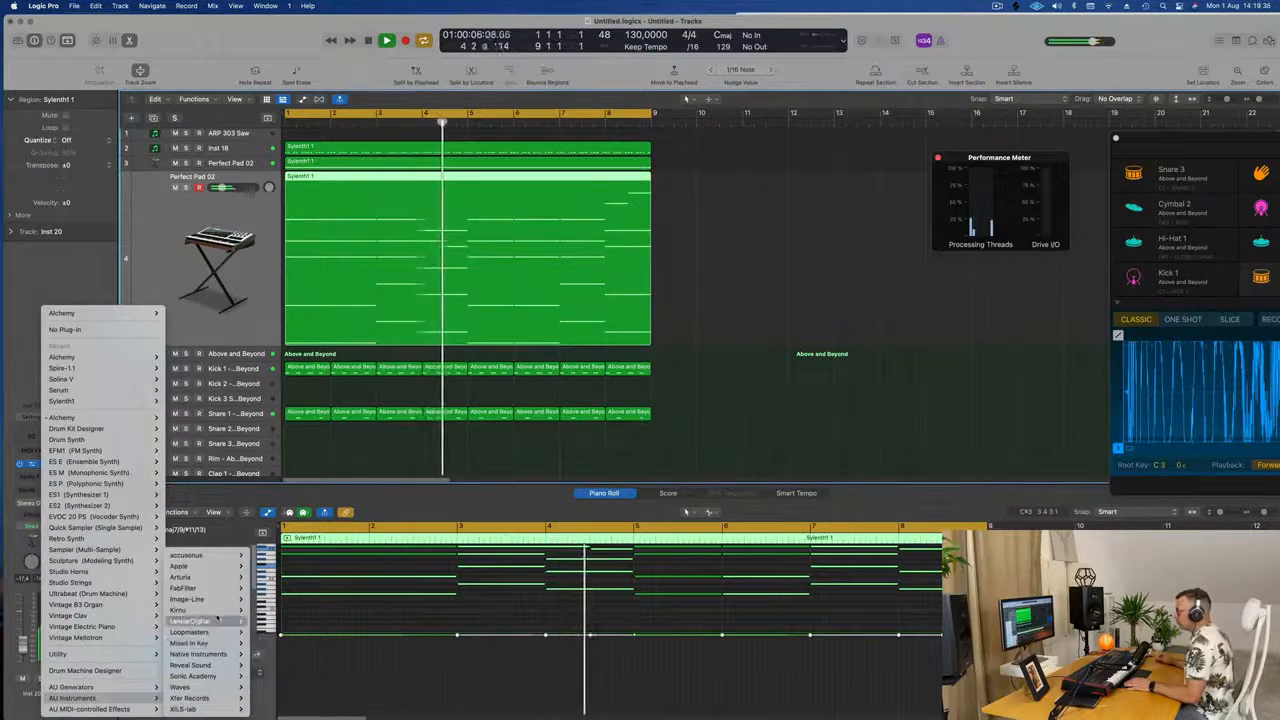
{"action": "mouse_move", "coordinate": [215, 610]}
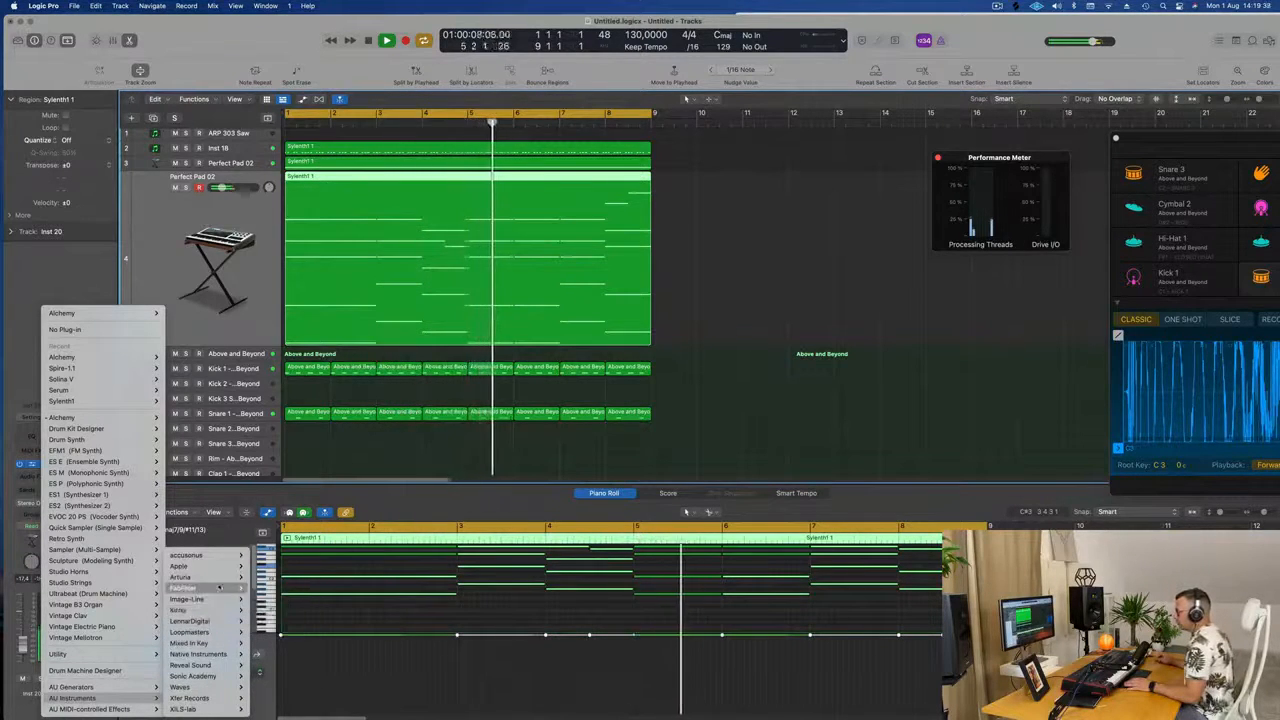
{"action": "mouse_move", "coordinate": [214, 578]}
{"action": "mouse_move", "coordinate": [265, 589]}
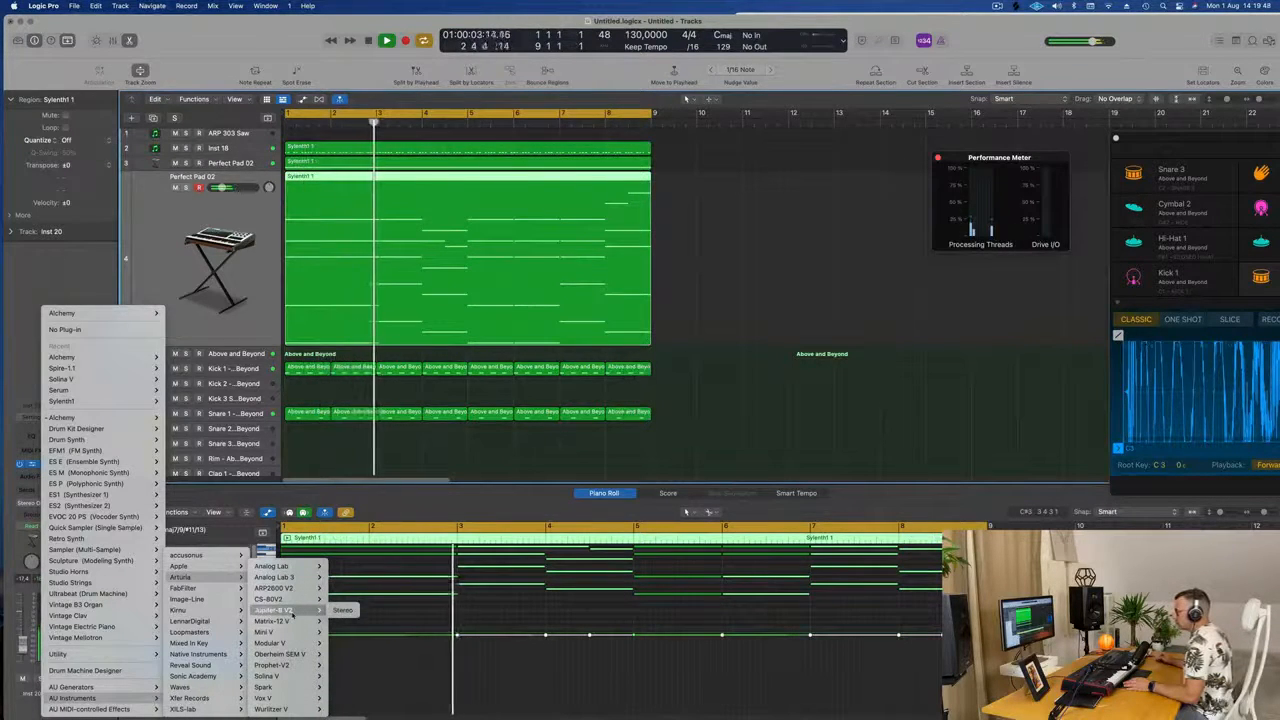
{"action": "mouse_move", "coordinate": [290, 665]}
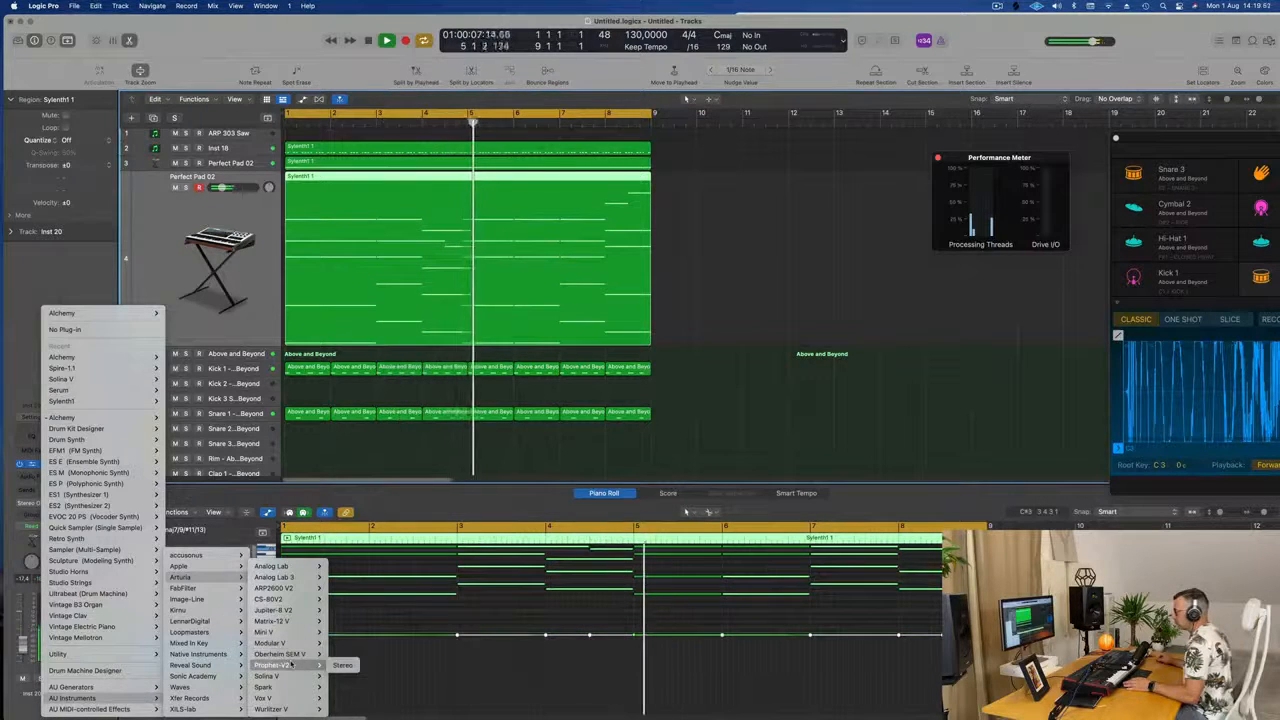
{"action": "left_click", "coordinate": [342, 599]}
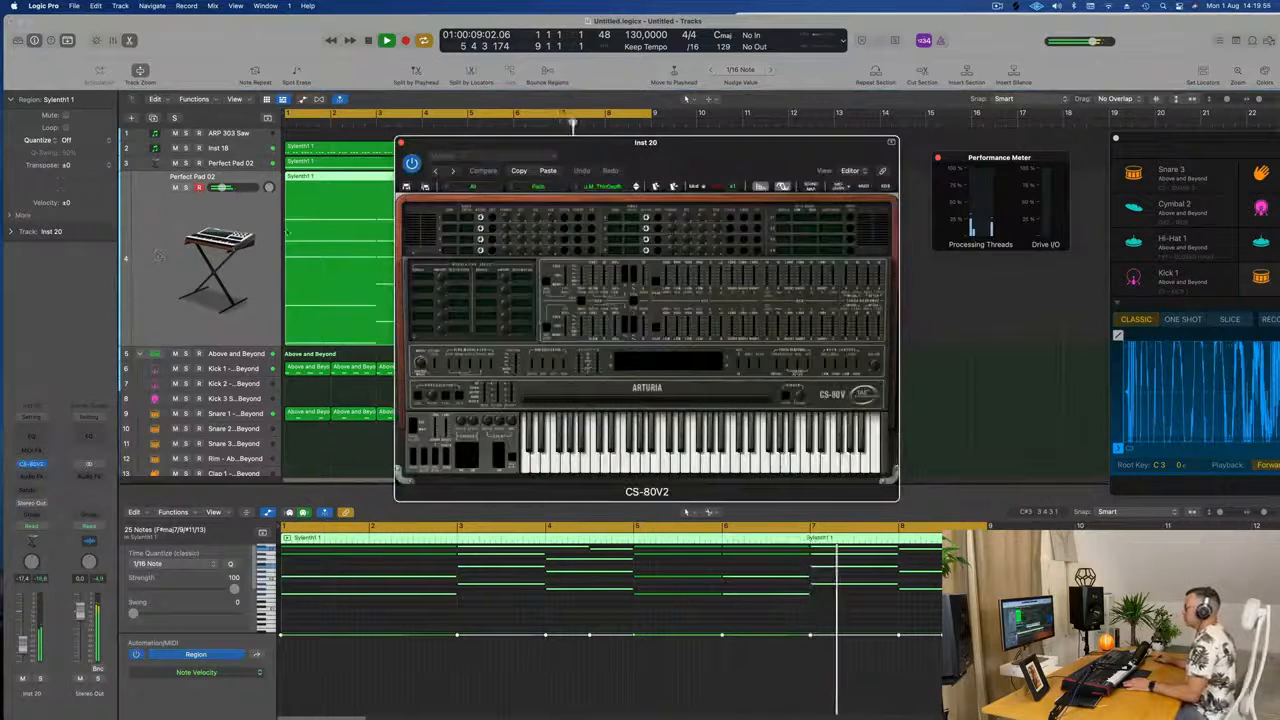
{"action": "left_click_drag", "start_coordinate": [662, 154], "coordinate": [747, 159]}
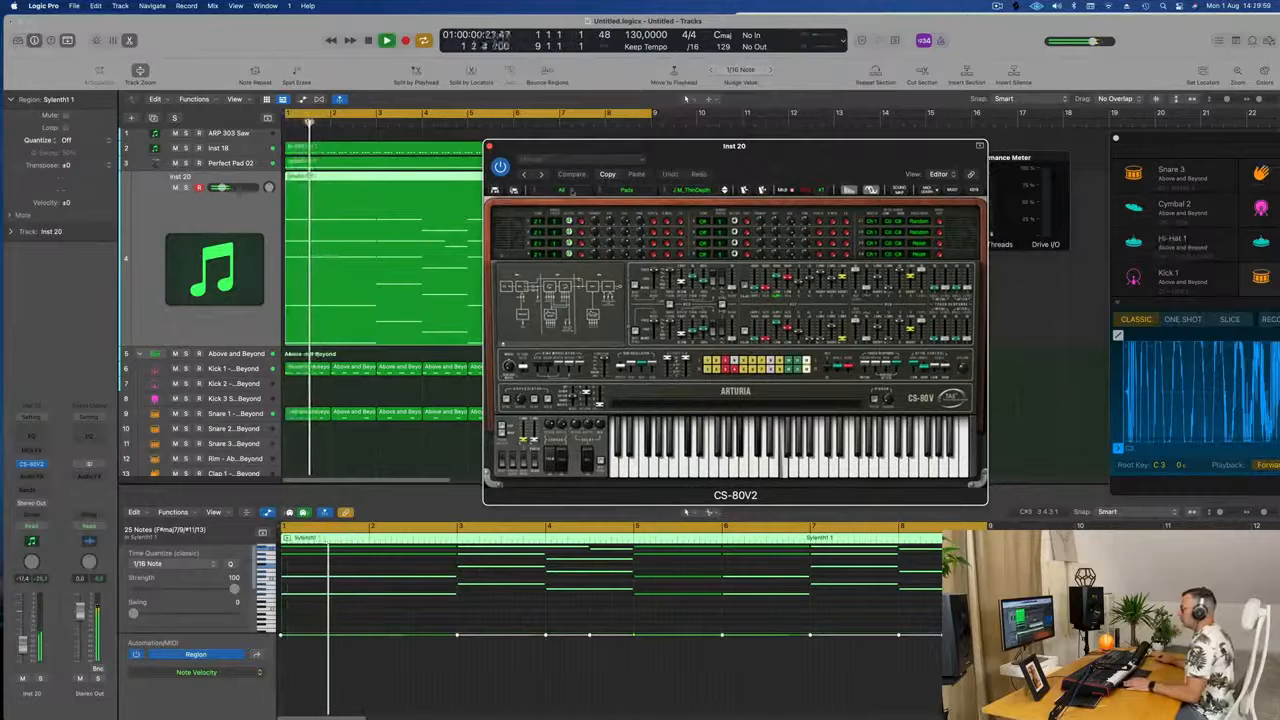
Stop playback and load the C.L_Piano1 preset from the CS-80V2's Keyboards category
{"action": "key", "text": "space"}
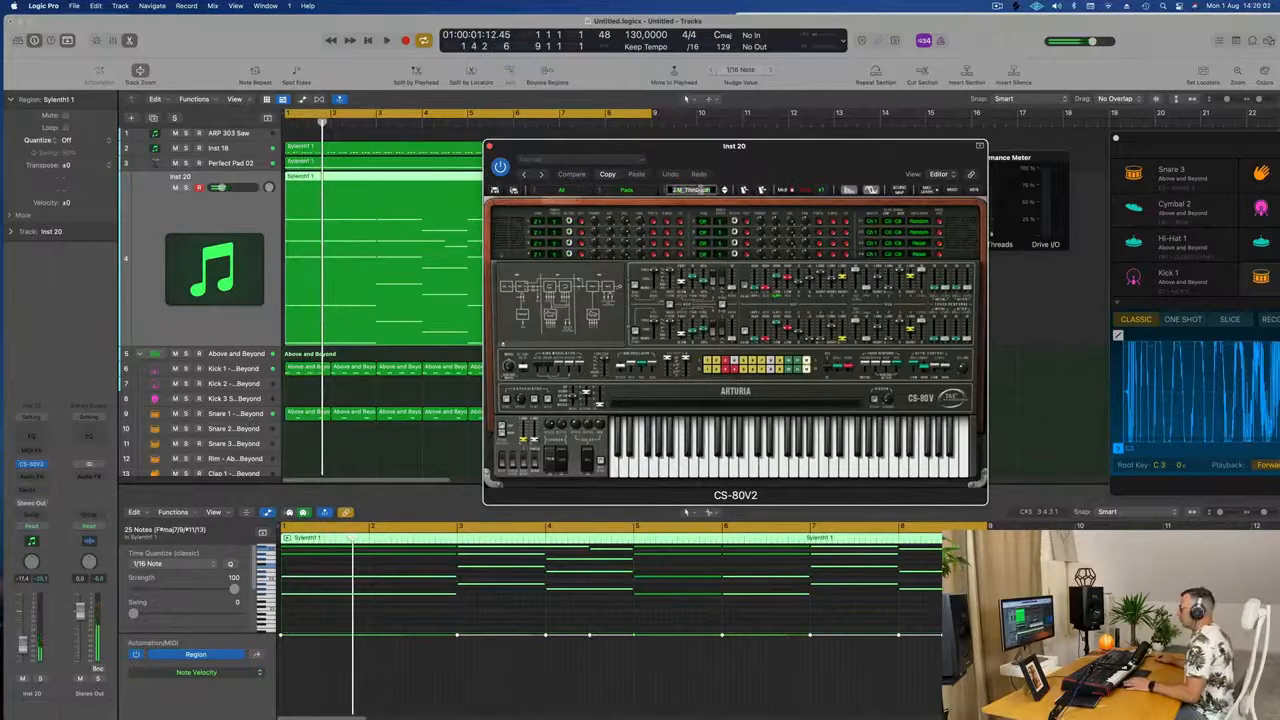
{"action": "left_click_drag", "start_coordinate": [743, 176], "coordinate": [742, 176]}
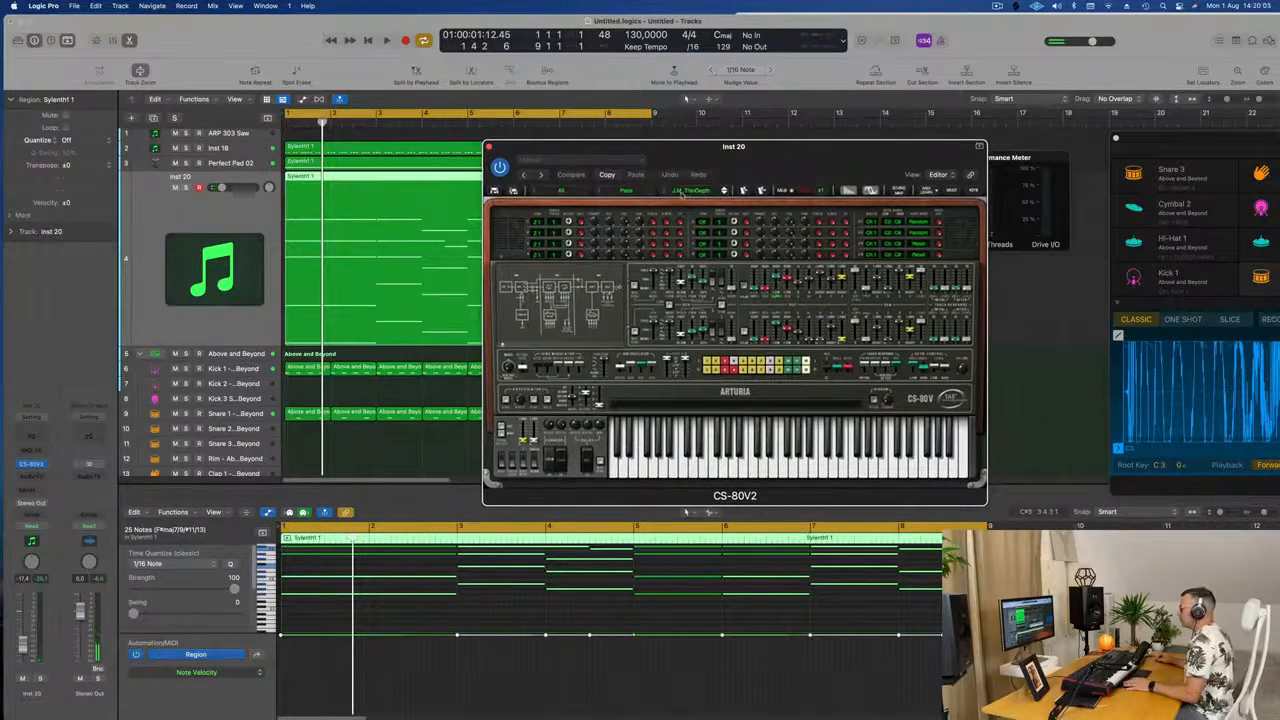
{"action": "left_click", "coordinate": [663, 193]}
{"action": "scroll", "coordinate": [711, 325], "scroll_direction": "down", "scroll_amount": 5}
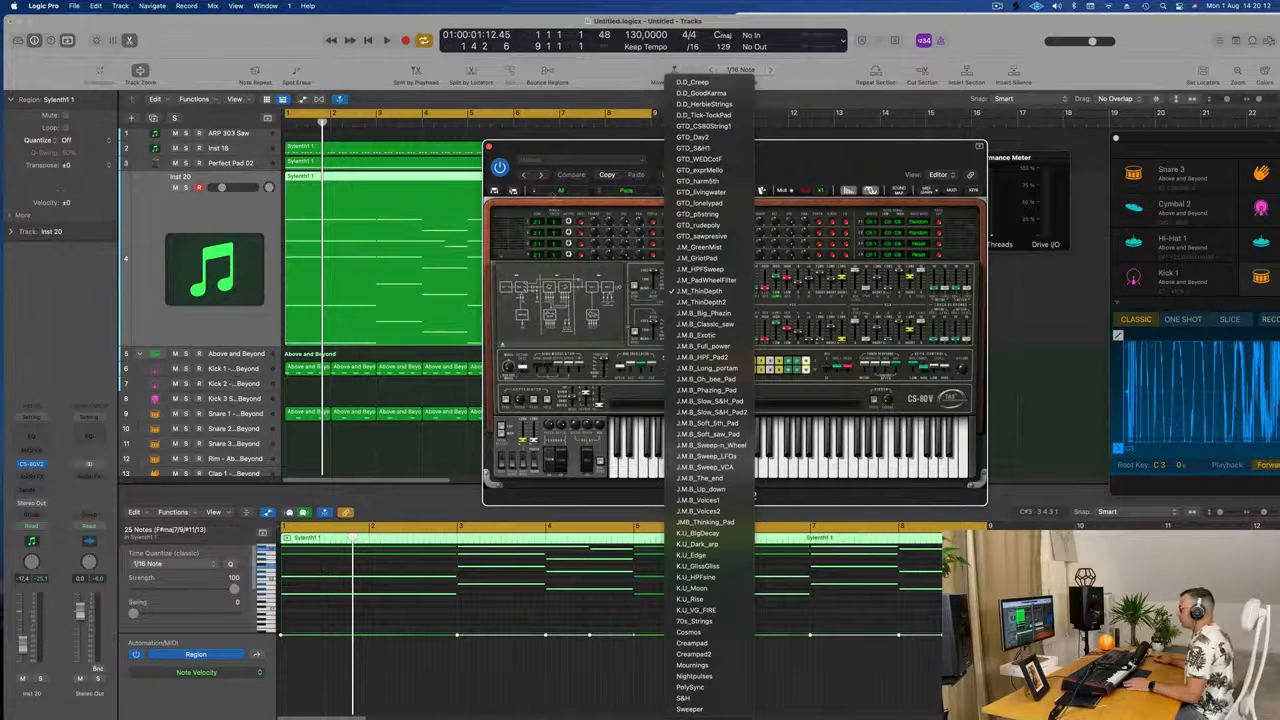
{"action": "left_click", "coordinate": [599, 194]}
{"action": "left_click", "coordinate": [599, 193]}
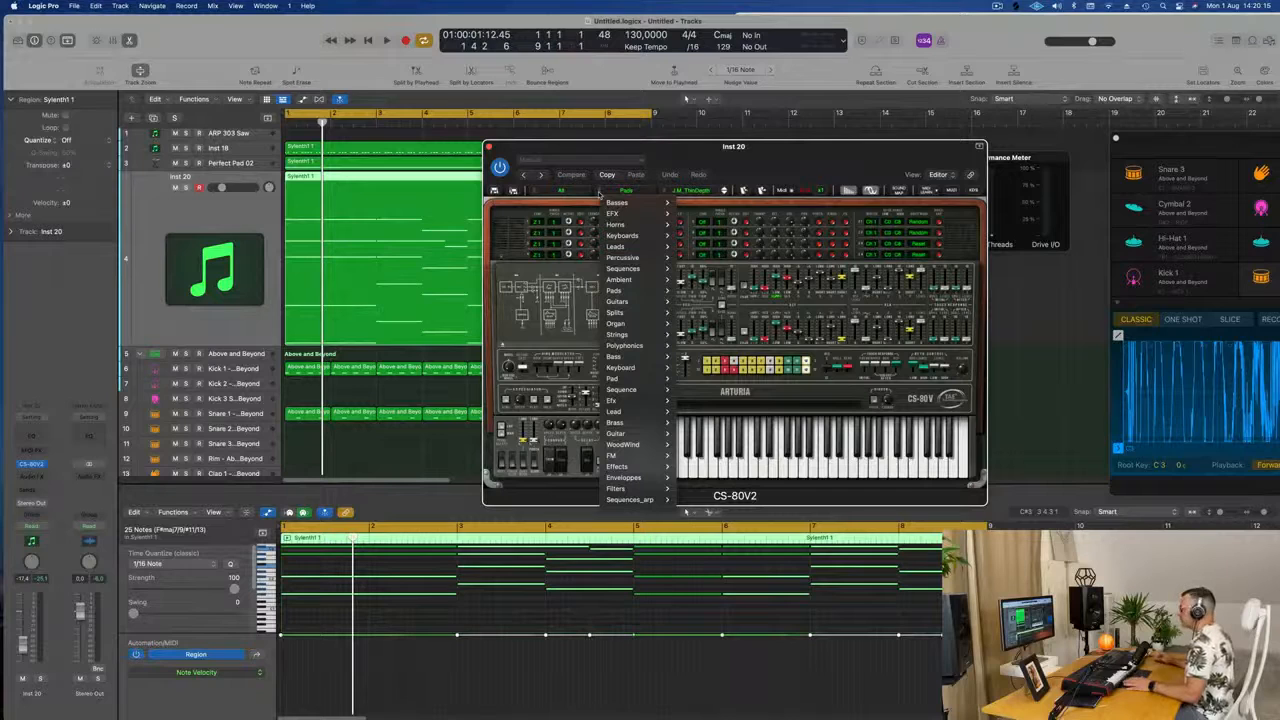
{"action": "mouse_move", "coordinate": [667, 234]}
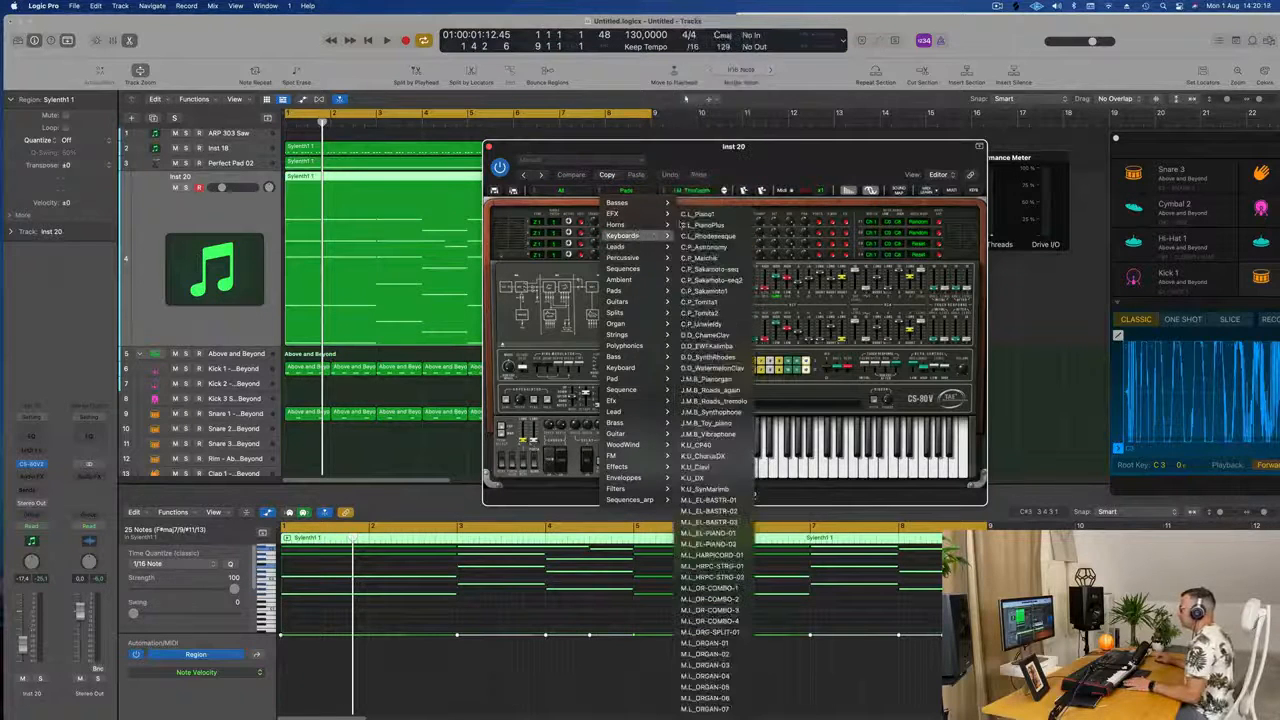
{"action": "left_click", "coordinate": [697, 214]}
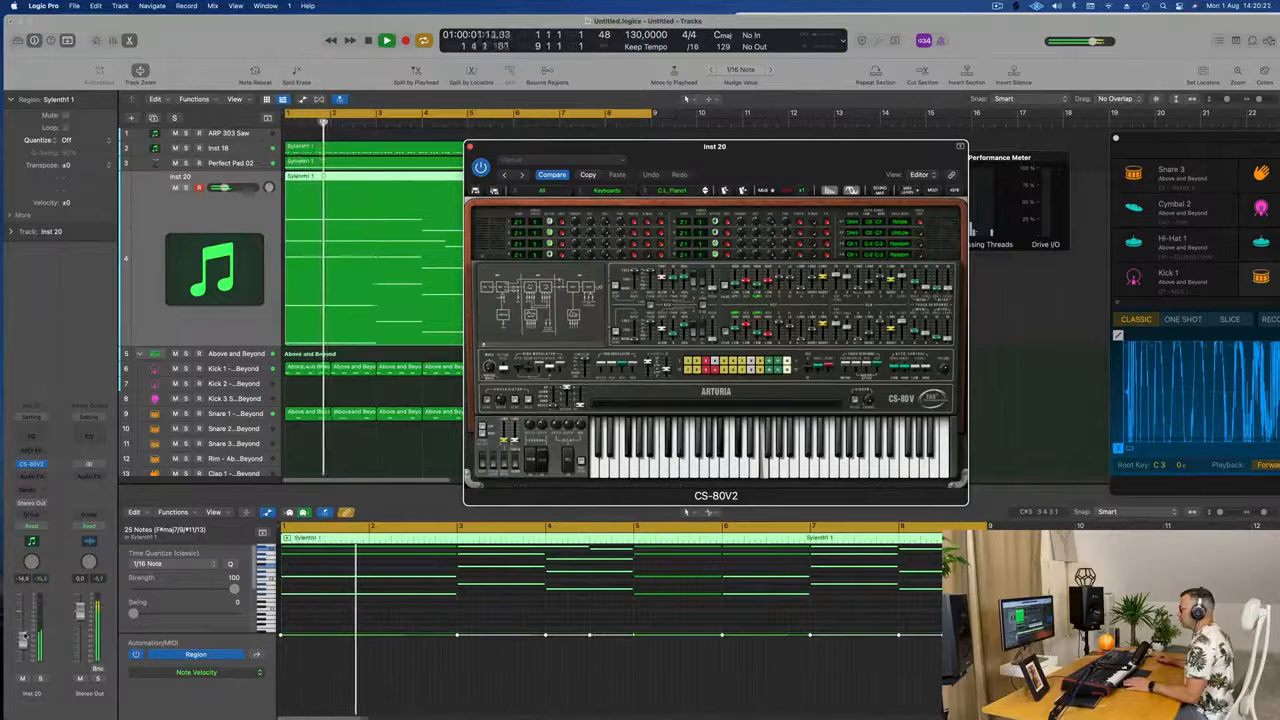
Add a send from the CS-80V2 track to Bus 6 during playback
{"action": "left_click", "coordinate": [30, 490]}
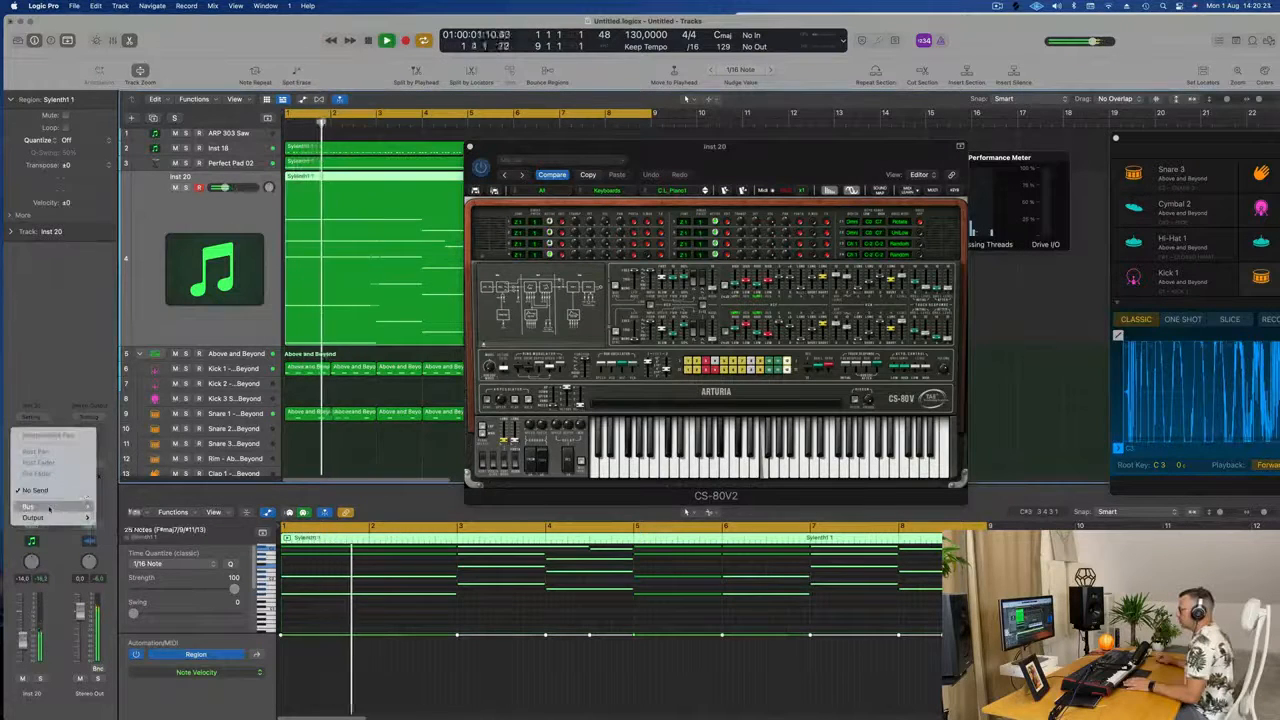
{"action": "mouse_move", "coordinate": [52, 507]}
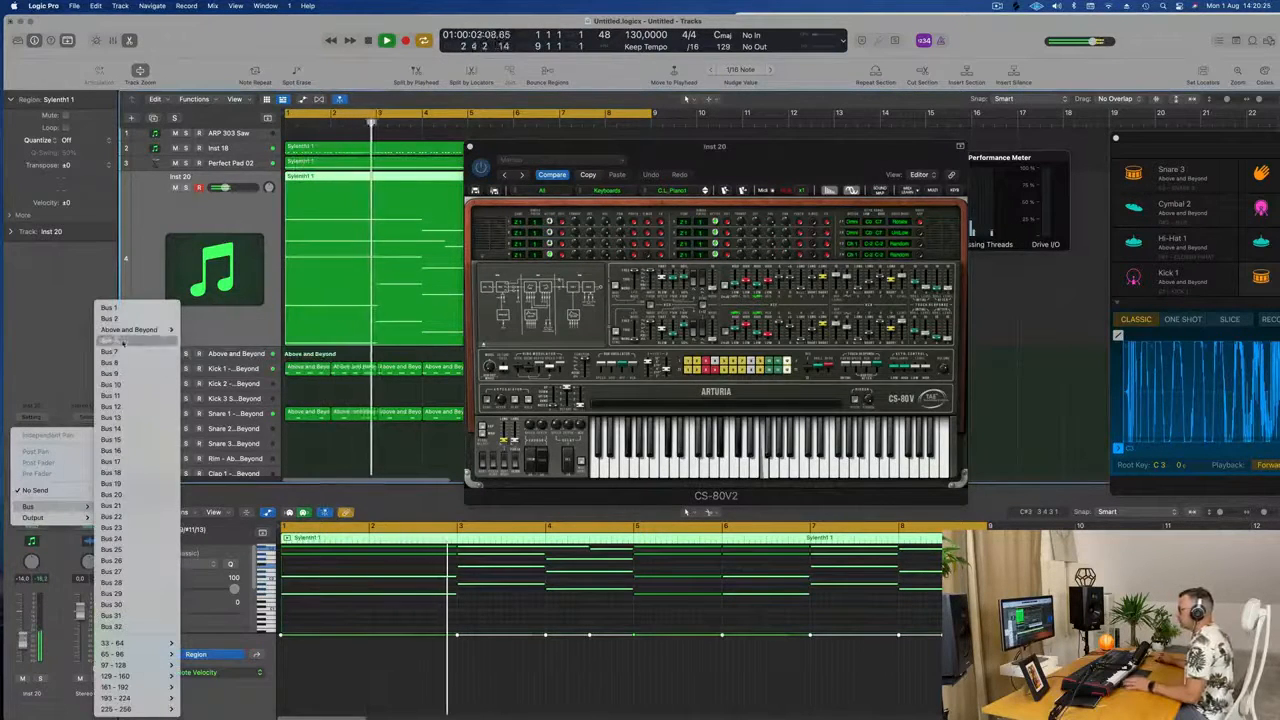
{"action": "left_click", "coordinate": [120, 340]}
{"action": "key", "text": "Return"}
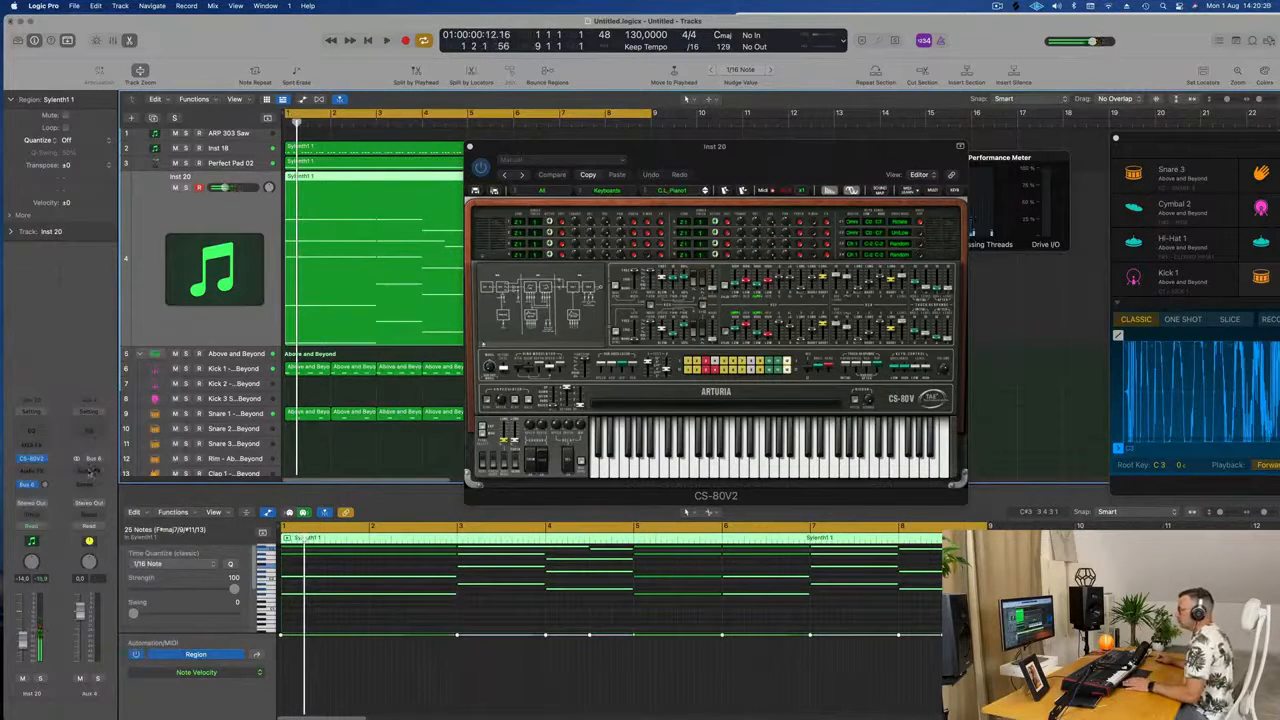
Insert a stereo SilverVerb on the Bus 6 aux channel and load its grandiose preset
{"action": "left_click", "coordinate": [90, 470]}
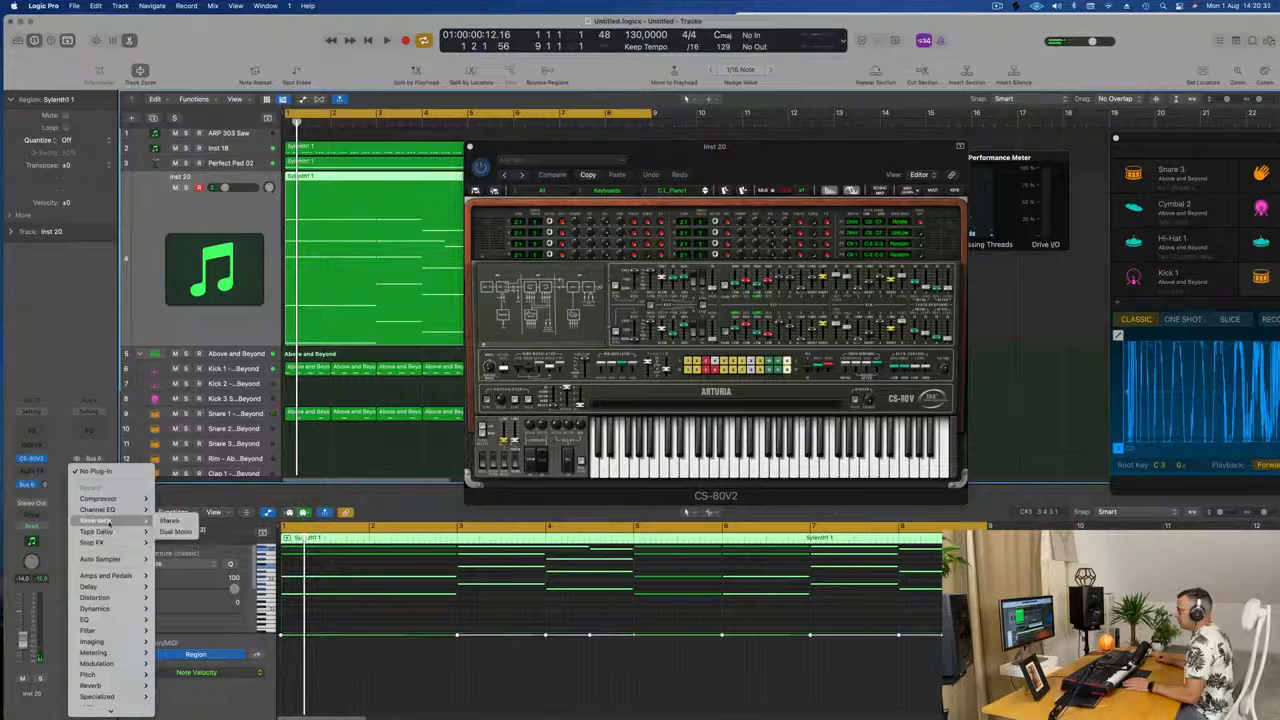
{"action": "left_click", "coordinate": [178, 520]}
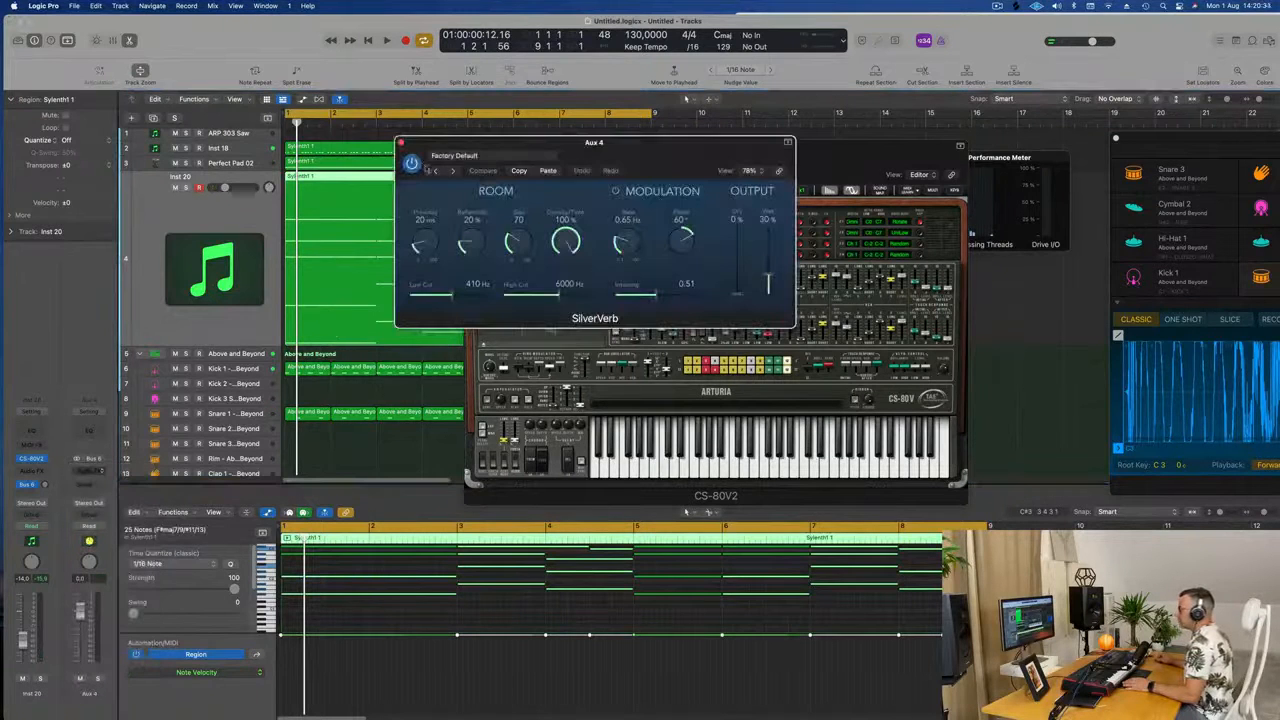
{"action": "left_click", "coordinate": [501, 156]}
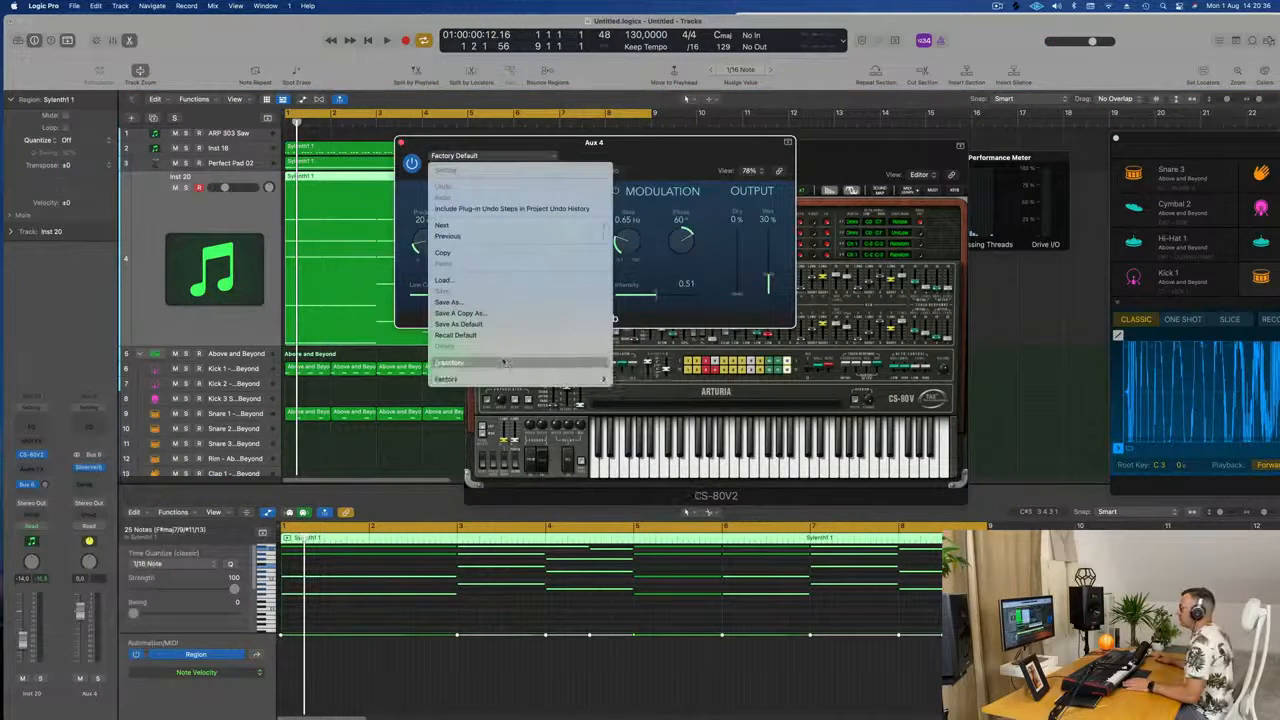
{"action": "left_click", "coordinate": [502, 362]}
{"action": "key", "text": "space"}
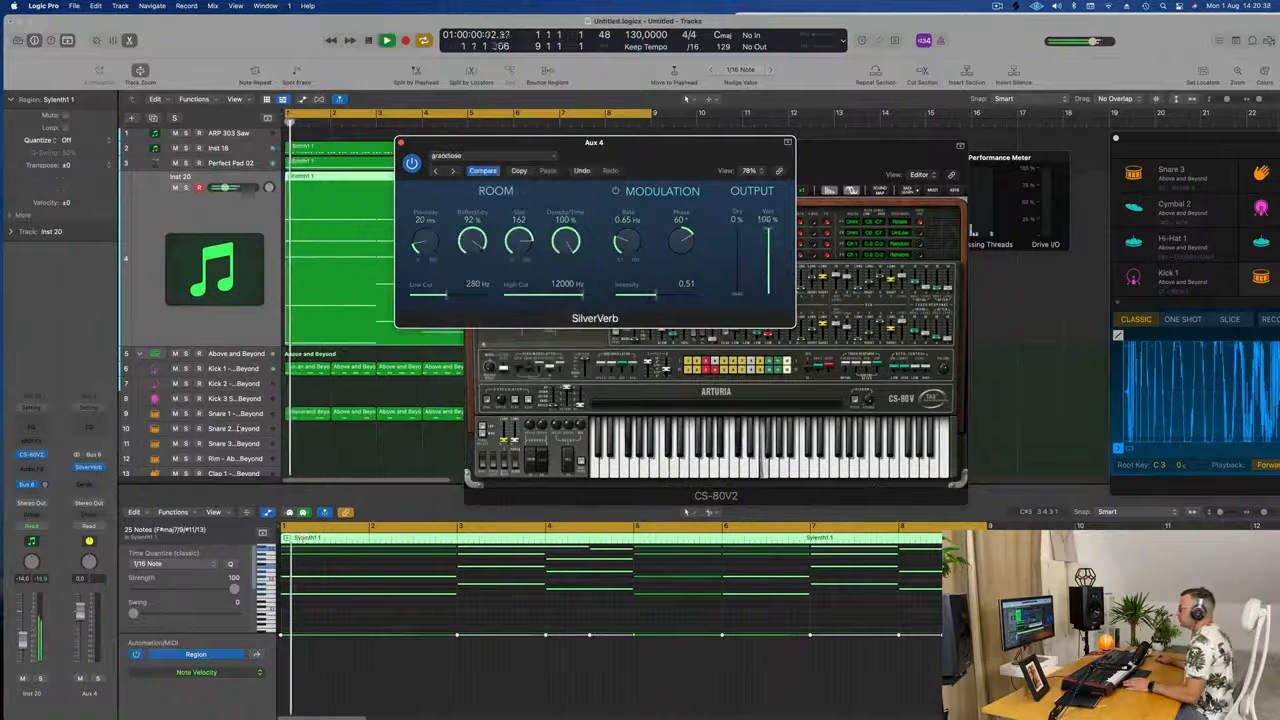
Raise the CS-80V2 track's Bus 6 send level and play from the start
{"action": "left_click_drag", "start_coordinate": [44, 484], "coordinate": [45, 485]}
{"action": "key", "text": "space"}
{"action": "key", "text": "Return"}
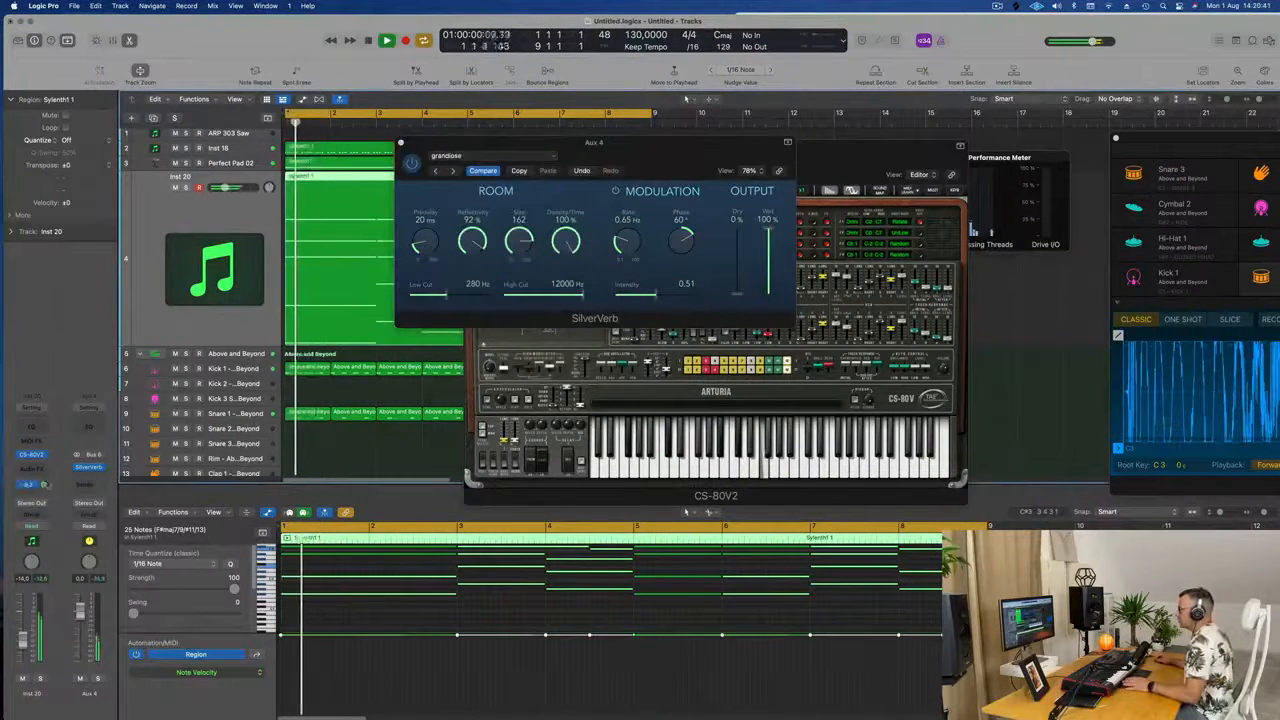
Move the plug-in windows apart and step through the CS-80V2 keyboard presets to C.P_Astronomy, clearing its window from the arrangement
{"action": "left_click_drag", "start_coordinate": [572, 155], "coordinate": [1048, 172]}
{"action": "left_click_drag", "start_coordinate": [781, 151], "coordinate": [643, 181]}
{"action": "left_click", "coordinate": [567, 220]}
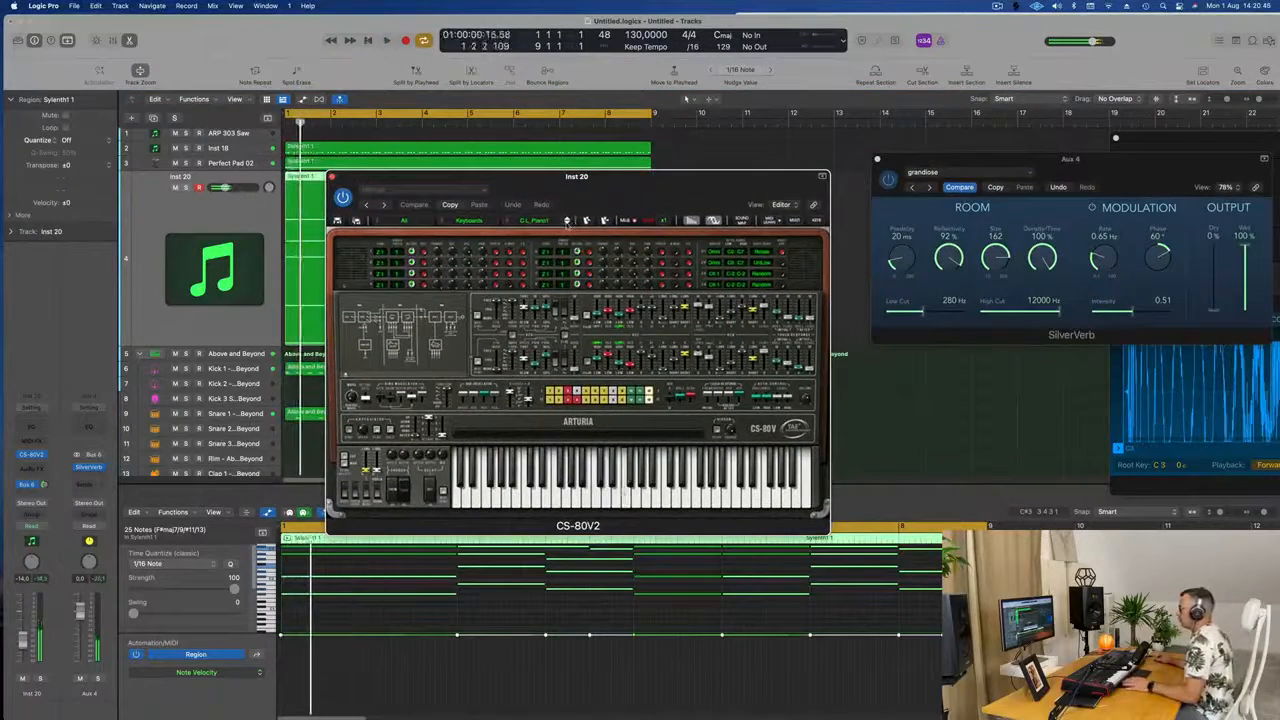
{"action": "left_click", "coordinate": [567, 220]}
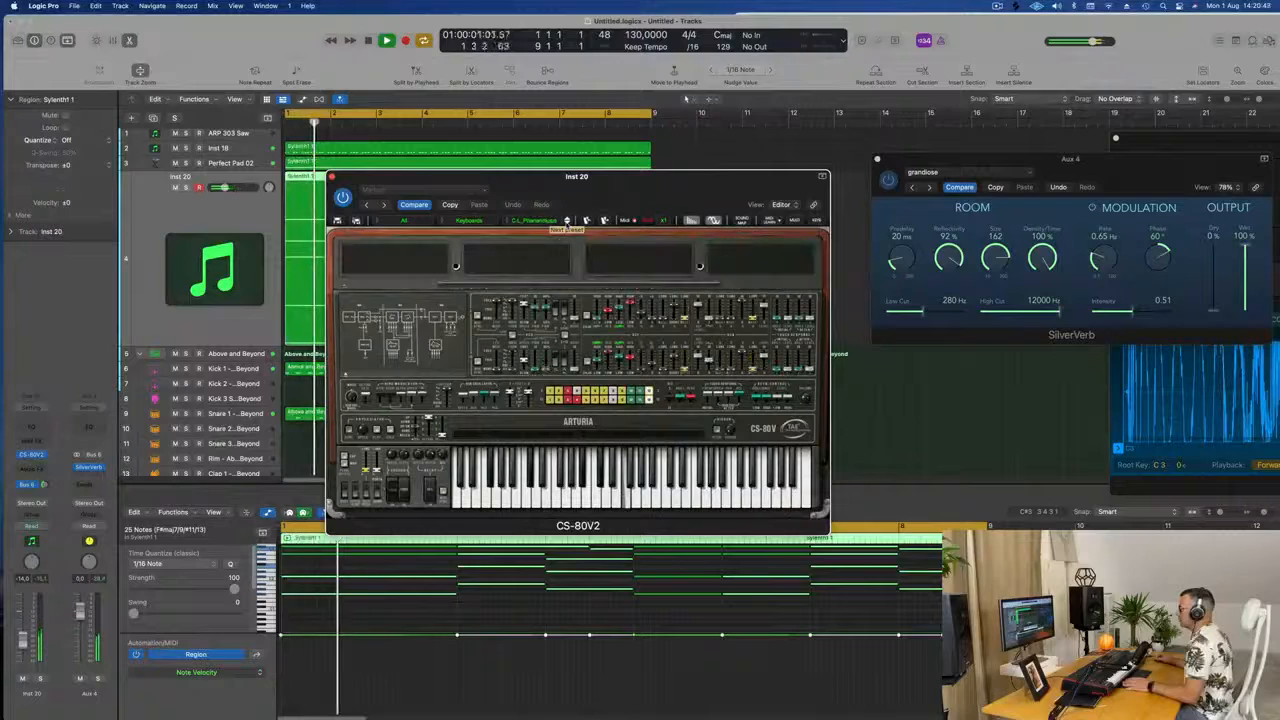
{"action": "left_click_drag", "start_coordinate": [586, 198], "coordinate": [1082, 166]}
{"action": "left_click", "coordinate": [595, 208]}
{"action": "key", "text": "space"}
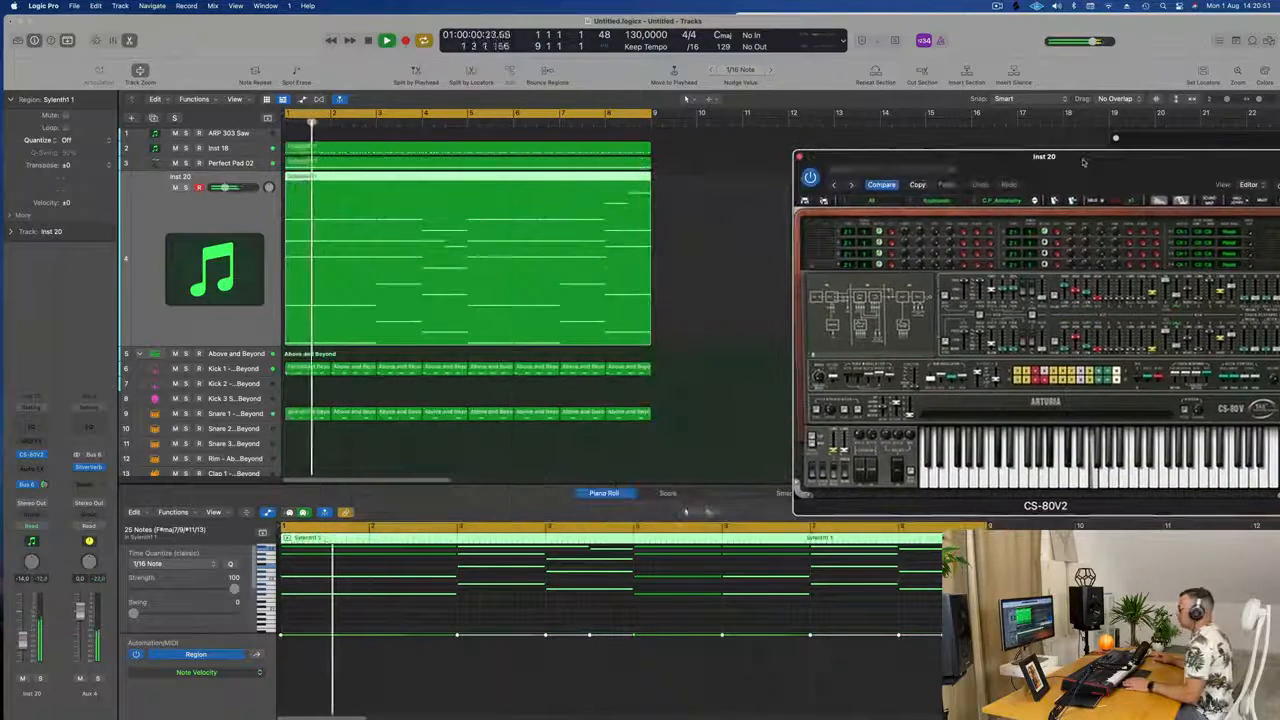
Deselect the notes, enlarge the piano roll and hide the Note Velocity lane
{"action": "left_click", "coordinate": [506, 623]}
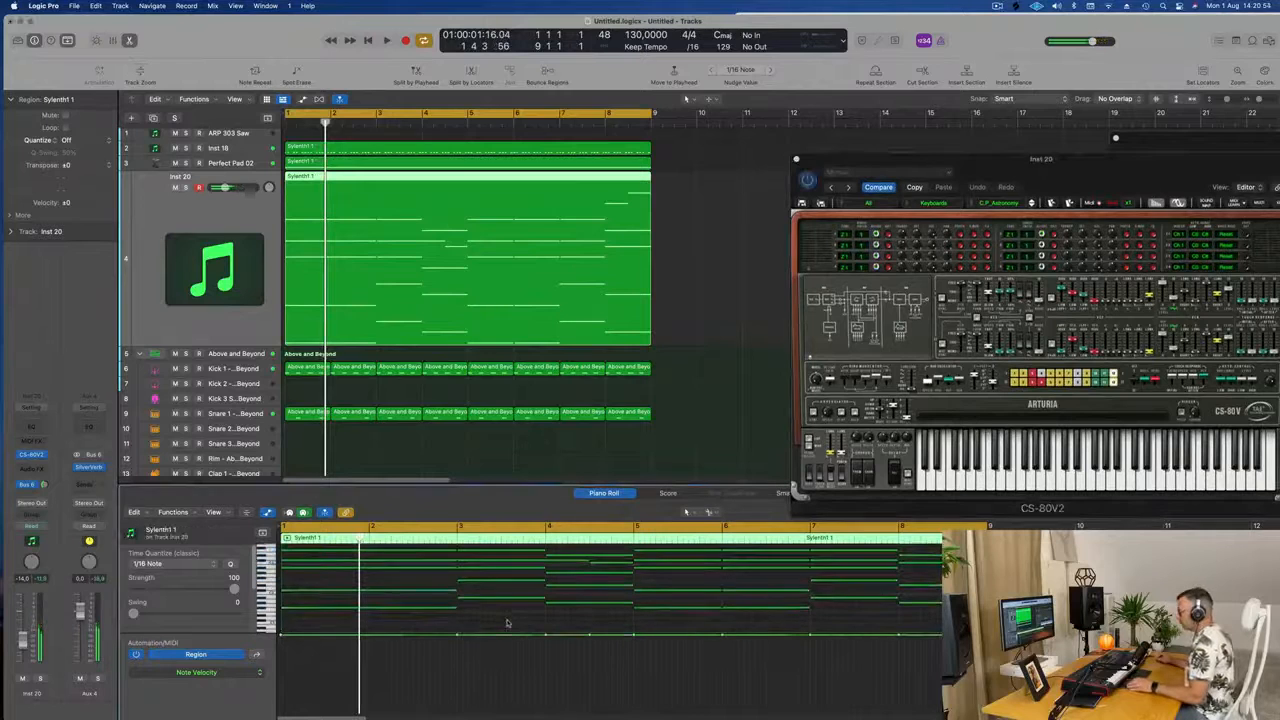
{"action": "scroll", "coordinate": [437, 620], "scroll_direction": "up", "scroll_amount": 3}
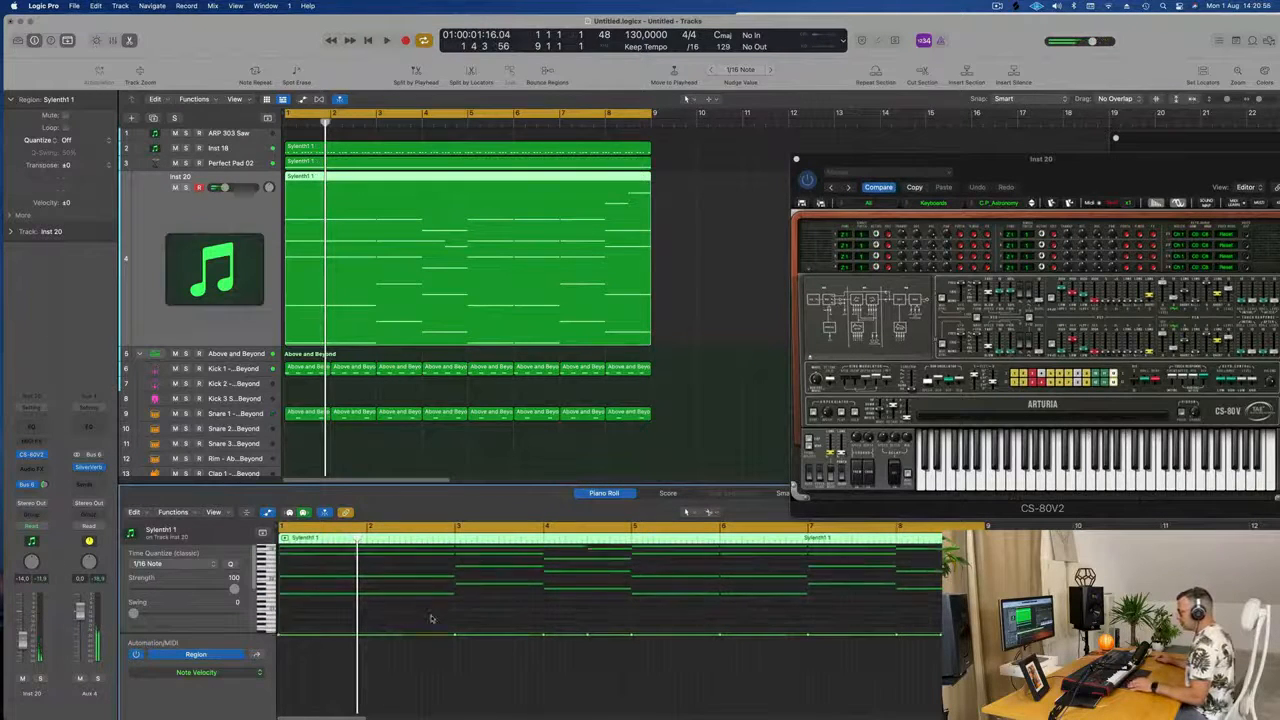
{"action": "left_click_drag", "start_coordinate": [477, 453], "coordinate": [468, 359]}
{"action": "scroll", "coordinate": [453, 554], "scroll_direction": "up", "scroll_amount": 2}
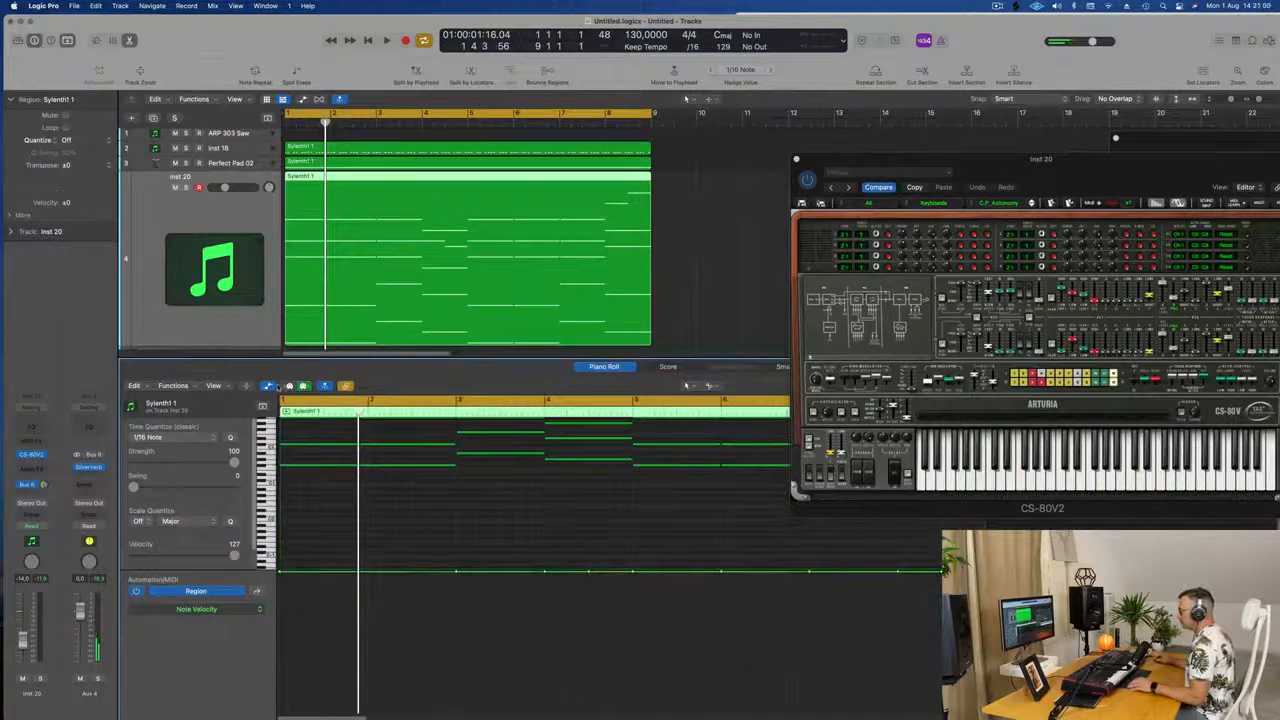
{"action": "left_click", "coordinate": [267, 387]}
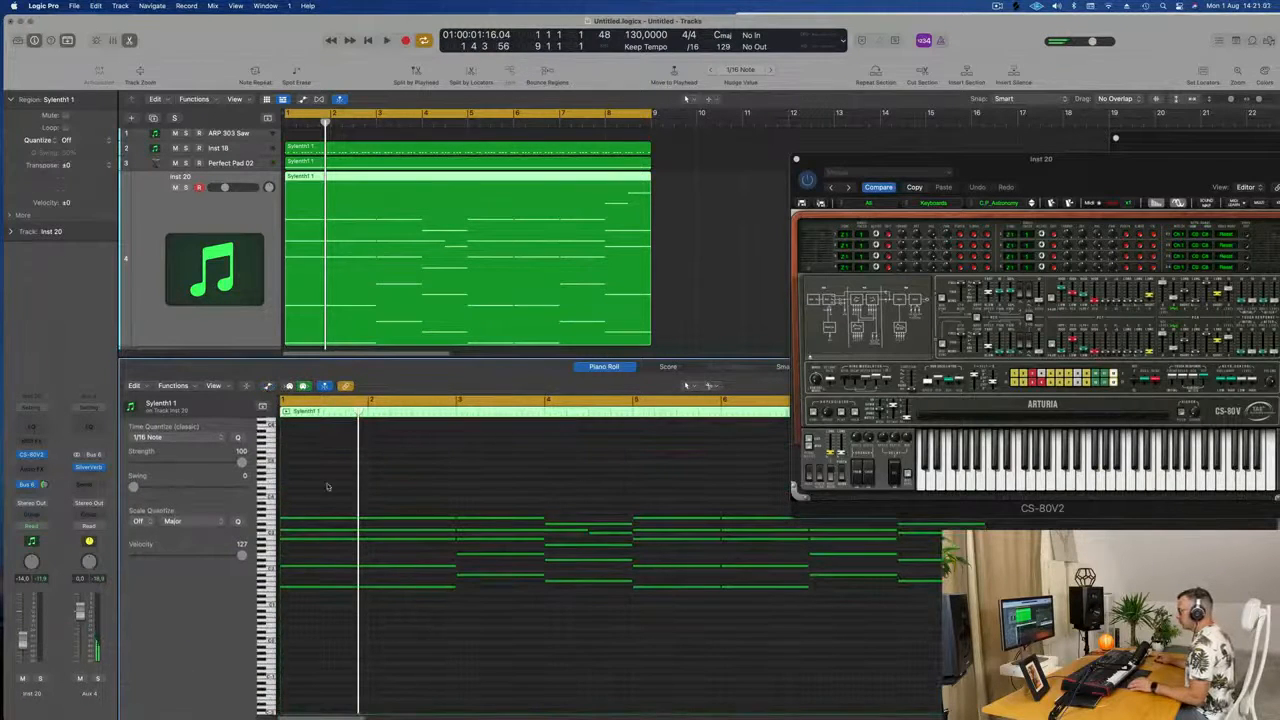
Select the first chord's five notes and split them at bar 2
{"action": "left_click_drag", "start_coordinate": [327, 487], "coordinate": [349, 617]}
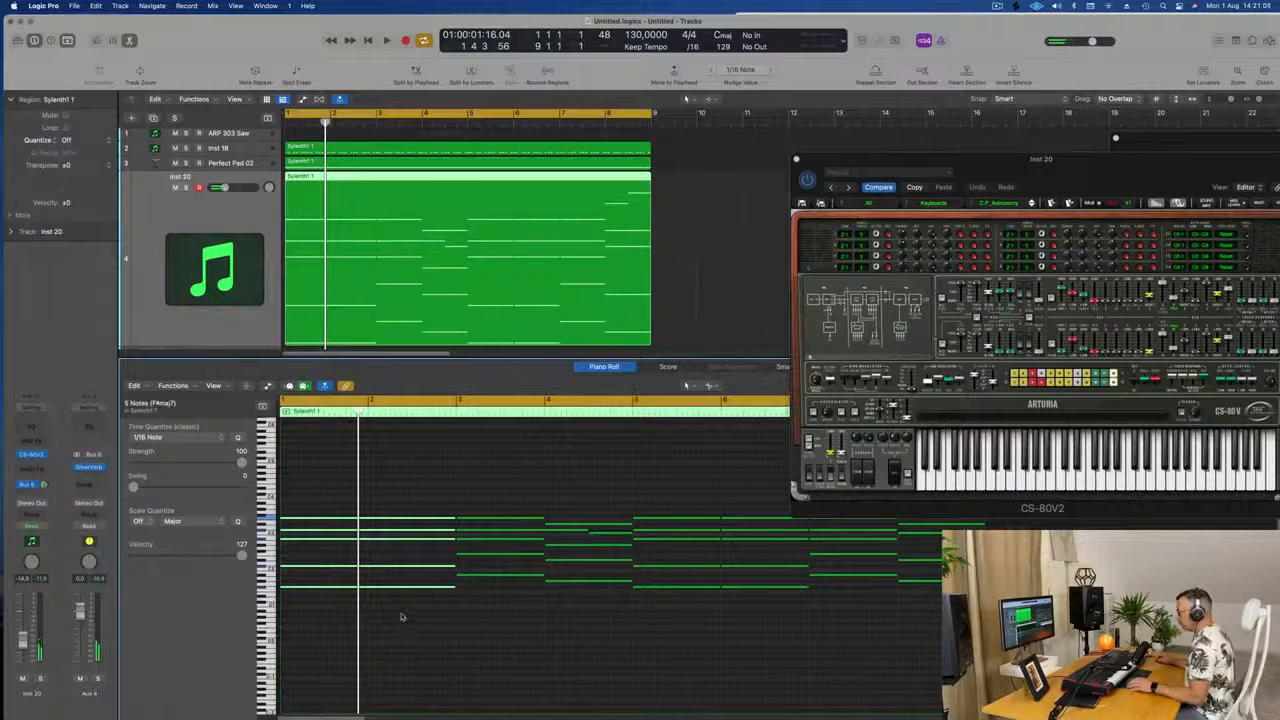
{"action": "key", "text": "z"}
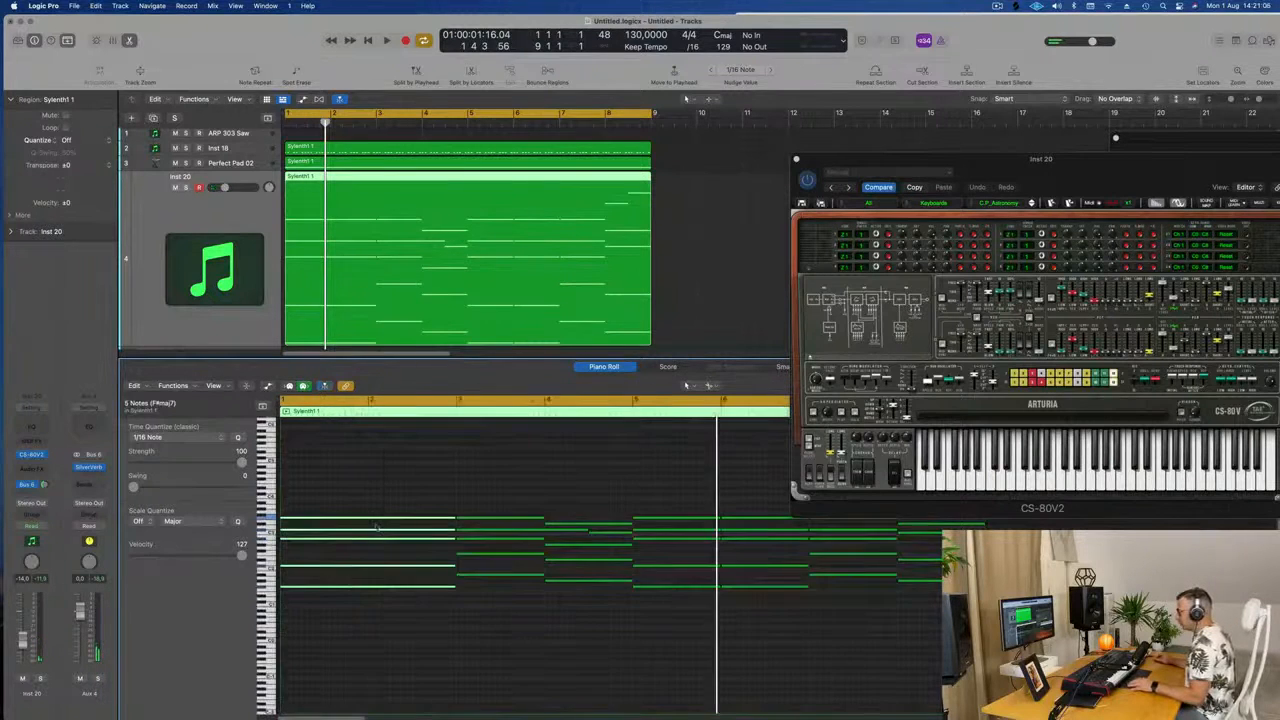
{"action": "key", "text": "z"}
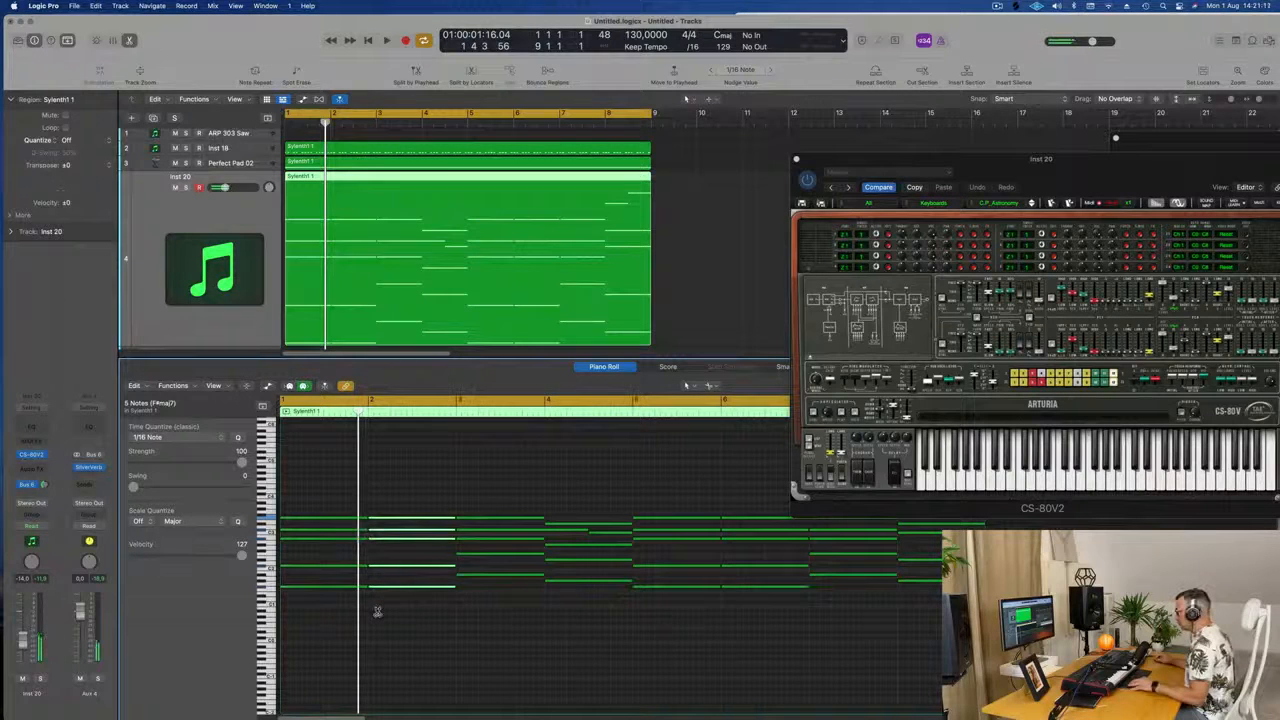
{"action": "left_click_drag", "start_coordinate": [286, 488], "coordinate": [548, 598]}
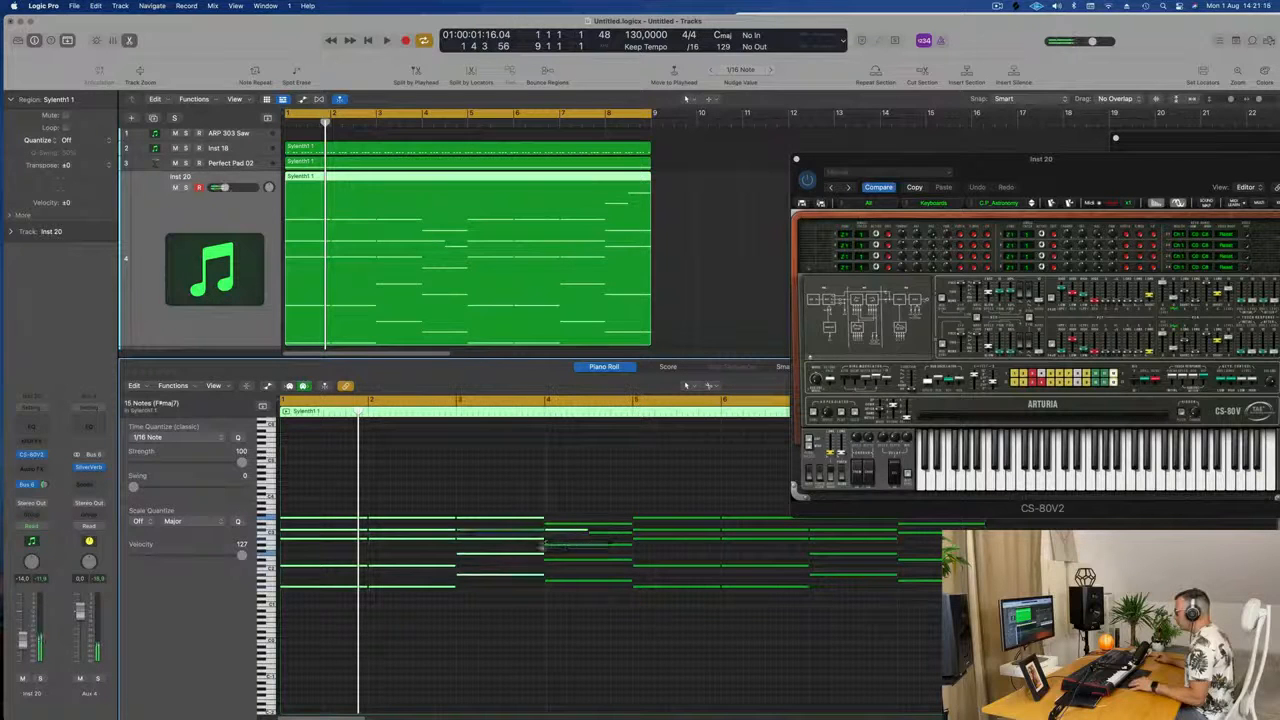
{"action": "left_click", "coordinate": [567, 493]}
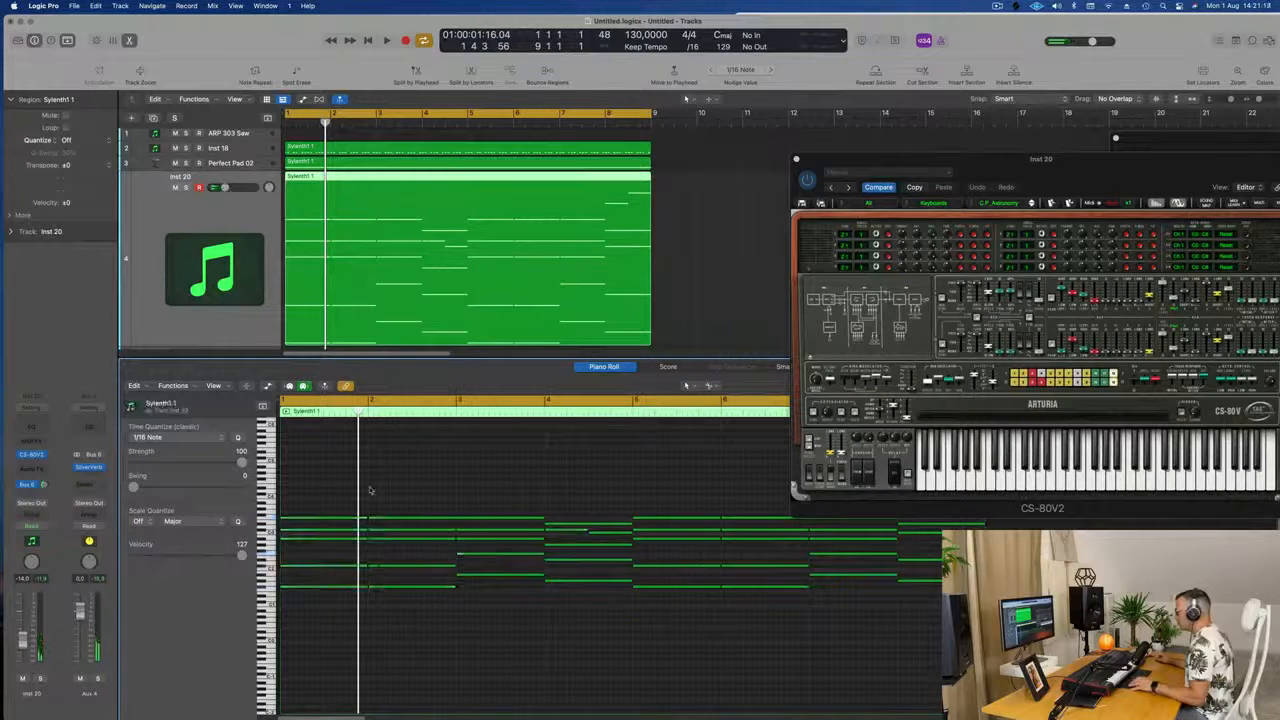
Shorten the sustained chords in bars 1, 2 and 3 of the CS-80V2 region into brief stabs
{"action": "left_click_drag", "start_coordinate": [400, 613], "coordinate": [288, 488]}
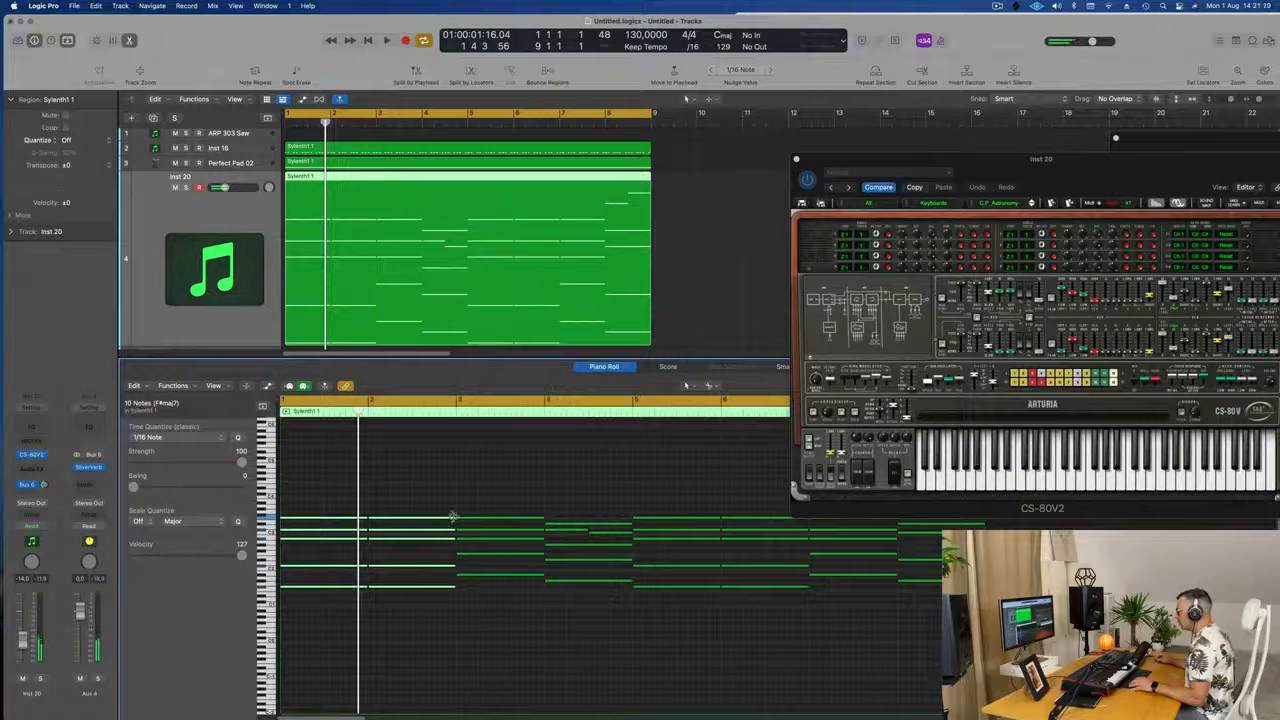
{"action": "left_click_drag", "start_coordinate": [427, 523], "coordinate": [377, 532]}
{"action": "key", "text": "space"}
{"action": "left_click_drag", "start_coordinate": [450, 483], "coordinate": [544, 604]}
{"action": "key", "text": "space"}
{"action": "mouse_move", "coordinate": [541, 518]}
{"action": "left_mouse_down"}
{"action": "mouse_move", "coordinate": [495, 524]}
{"action": "mouse_move", "coordinate": [565, 526]}
{"action": "left_mouse_up"}
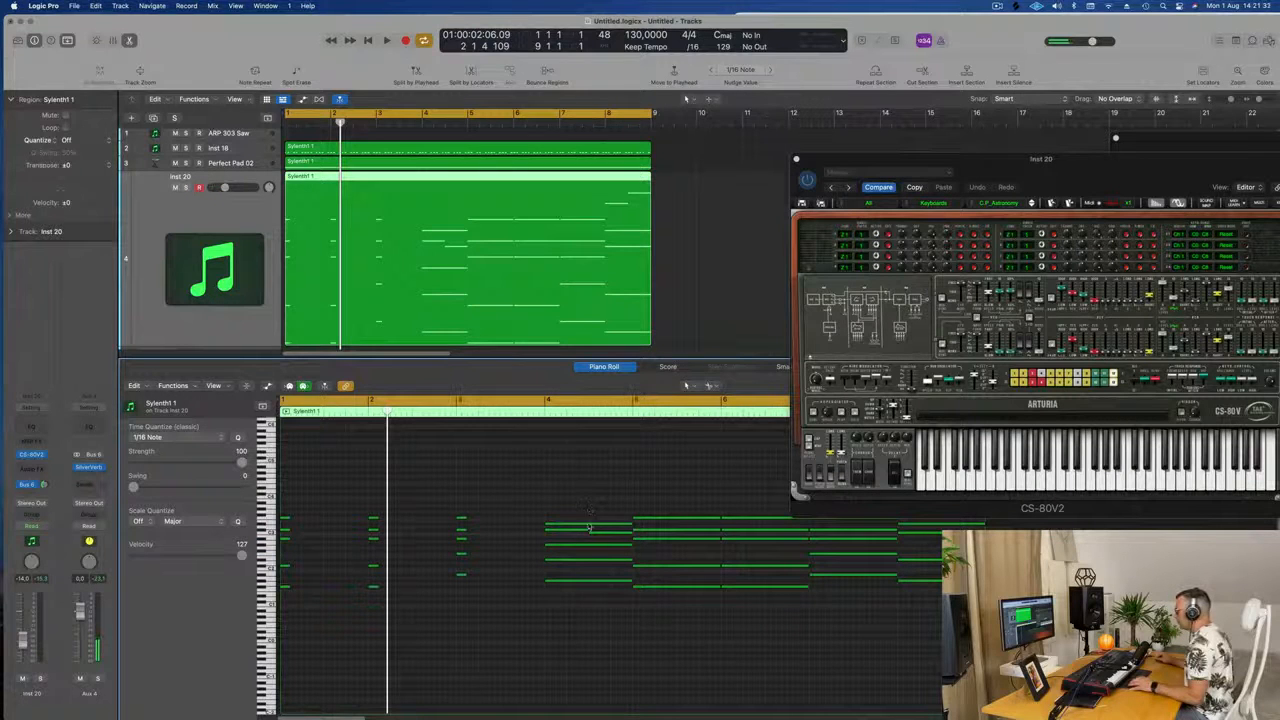
Shorten the bar 4 chord notes into two brief stabs and start playback
{"action": "left_click_drag", "start_coordinate": [565, 576], "coordinate": [590, 594]}
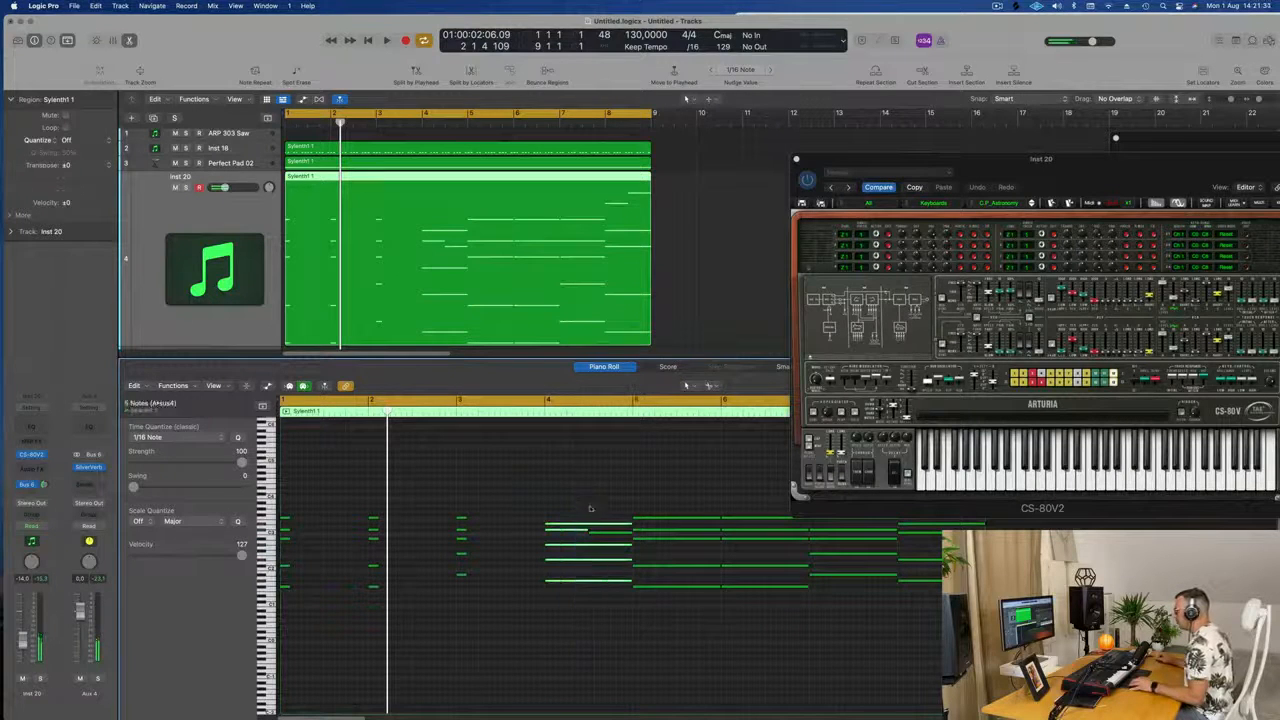
{"action": "left_click_drag", "start_coordinate": [538, 510], "coordinate": [610, 632]}
{"action": "left_click_drag", "start_coordinate": [587, 522], "coordinate": [680, 621]}
{"action": "key", "text": "space"}
Shorten the remaining chords in bars 5 to 8 into brief stabs and play the region
{"action": "key", "text": "super+Left"}
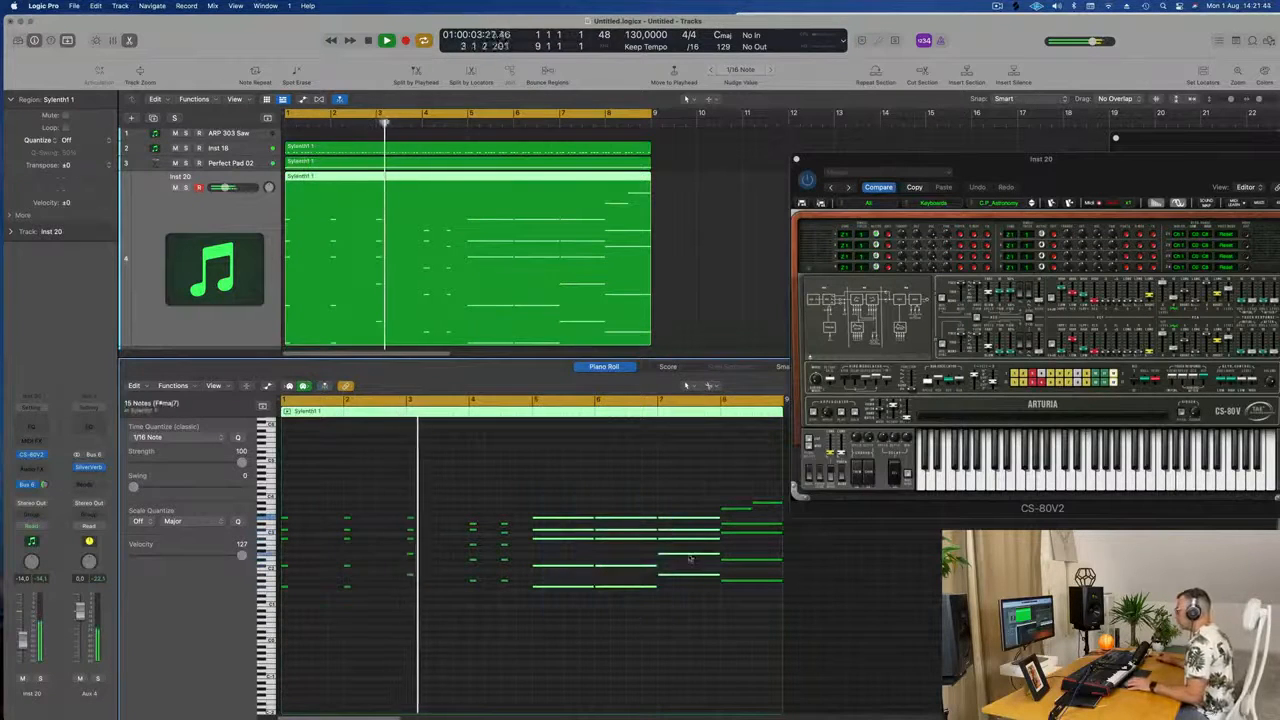
{"action": "left_click_drag", "start_coordinate": [720, 522], "coordinate": [661, 527]}
{"action": "left_click_drag", "start_coordinate": [749, 548], "coordinate": [751, 532]}
{"action": "left_click_drag", "start_coordinate": [722, 473], "coordinate": [776, 620]}
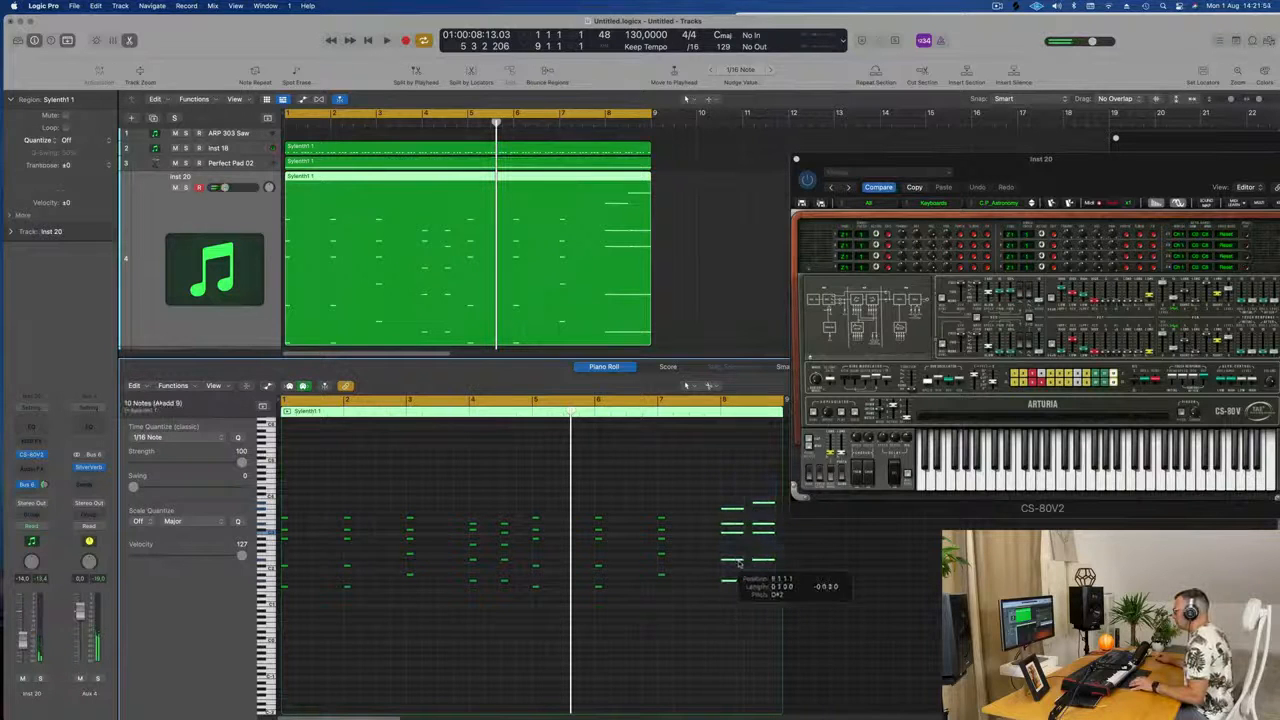
{"action": "key", "text": "space"}
Audition the CS-80V2 keyboard presets following C.P_Astronomy, through the Sakamoto and Tomita sounds, against the stabs
{"action": "left_click_drag", "start_coordinate": [1087, 168], "coordinate": [780, 250]}
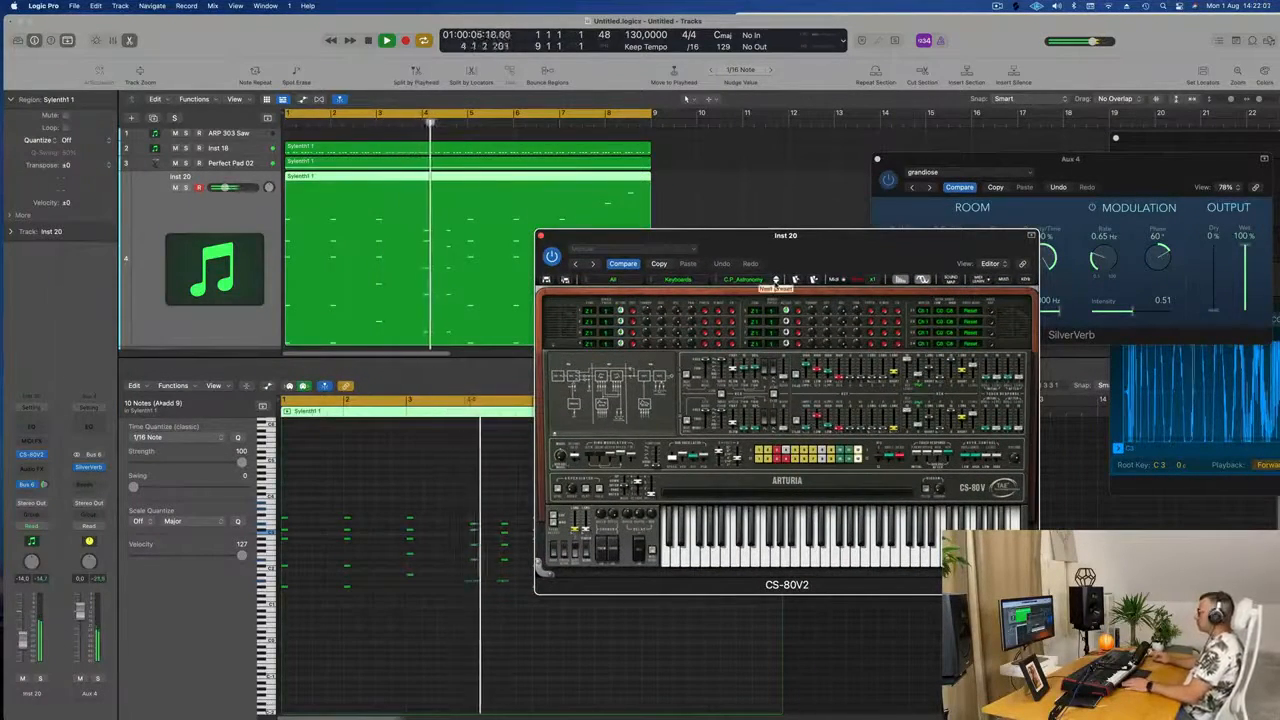
{"action": "left_click", "coordinate": [776, 280]}
{"action": "left_click", "coordinate": [776, 280]}
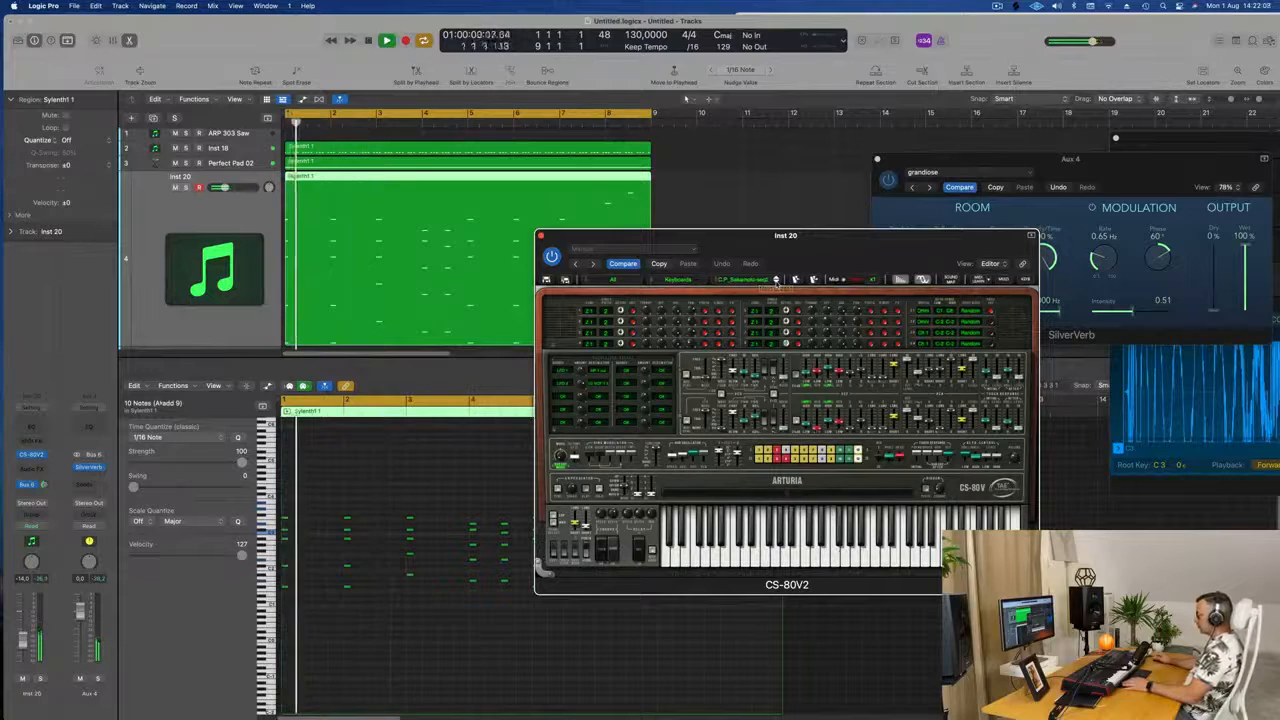
{"action": "left_click", "coordinate": [776, 280]}
{"action": "key", "text": "space"}
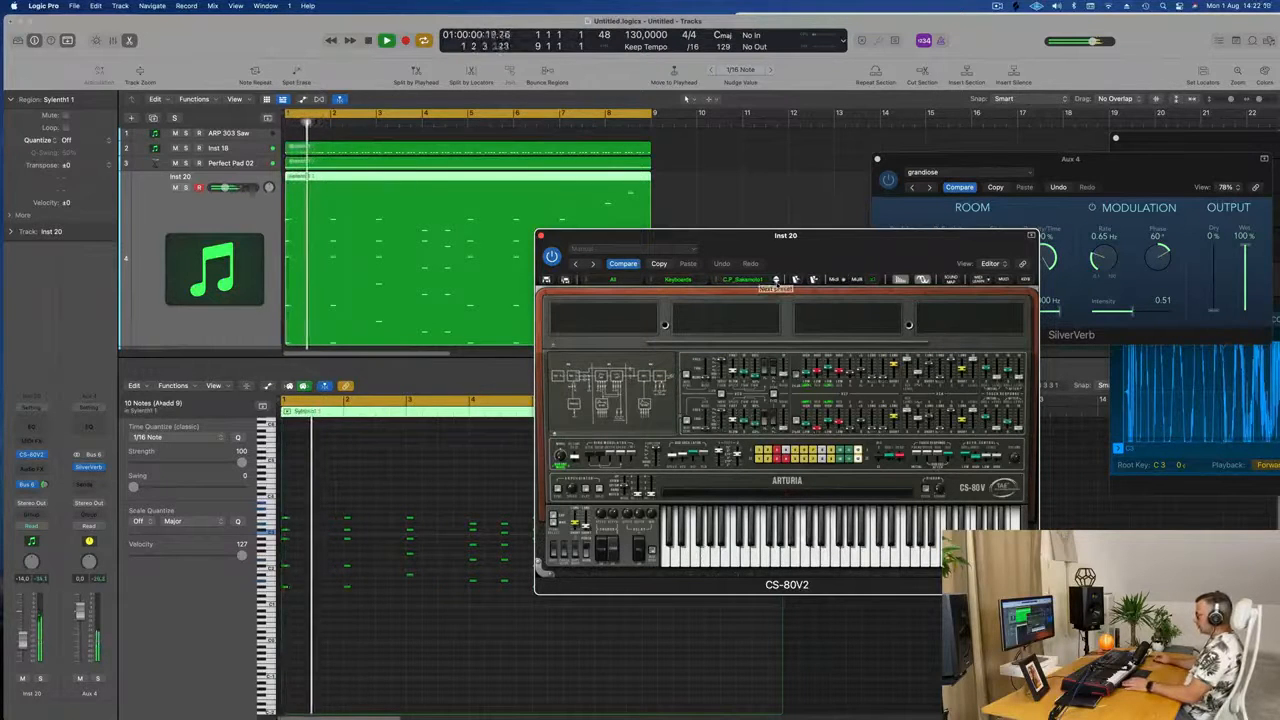
{"action": "left_click", "coordinate": [776, 280]}
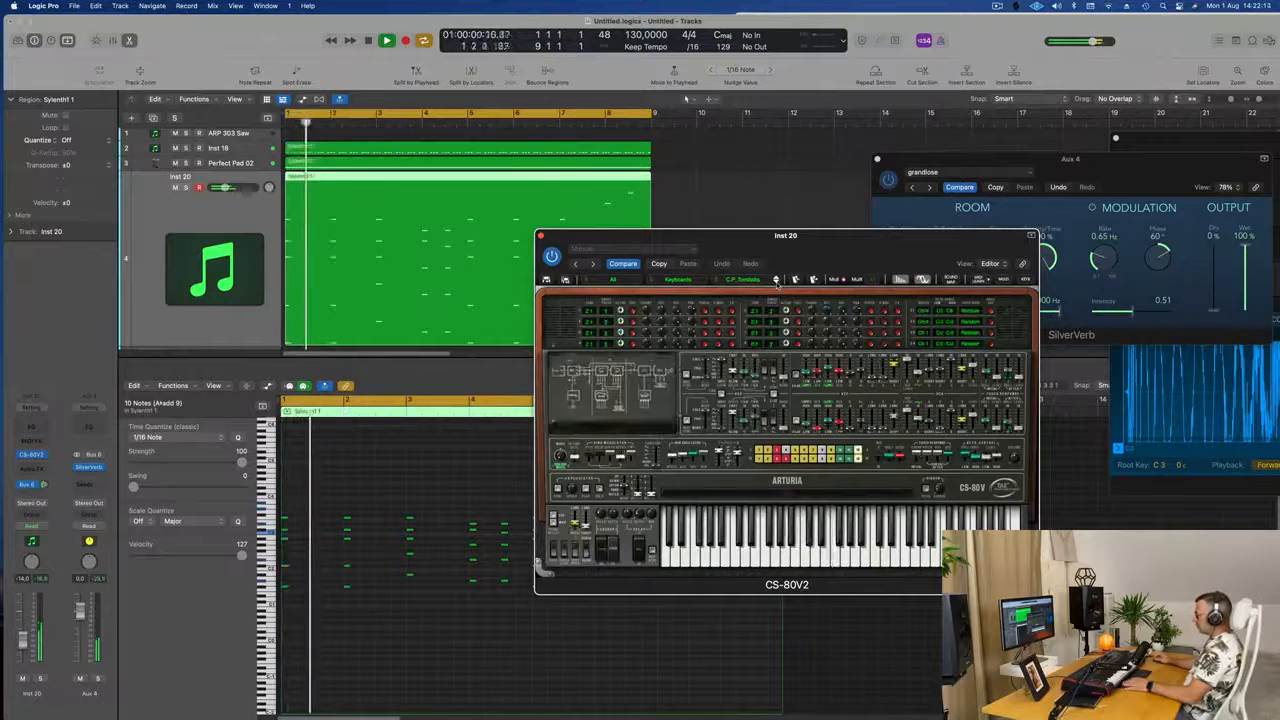
{"action": "key", "text": "space"}
Step on to the D.D_EWFKalimba preset and lower the CS-80V2 track's volume to -23.0 dB
{"action": "left_click_drag", "start_coordinate": [838, 248], "coordinate": [812, 271]}
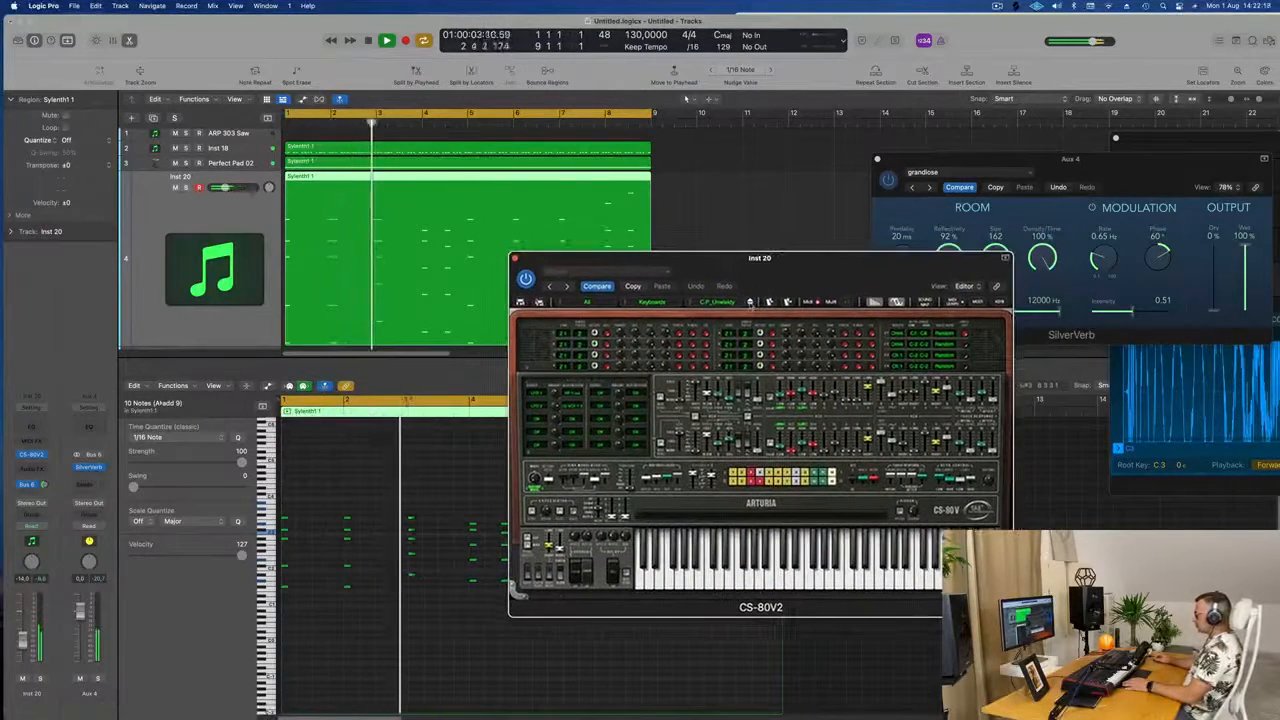
{"action": "left_click", "coordinate": [750, 303]}
{"action": "left_click", "coordinate": [750, 303]}
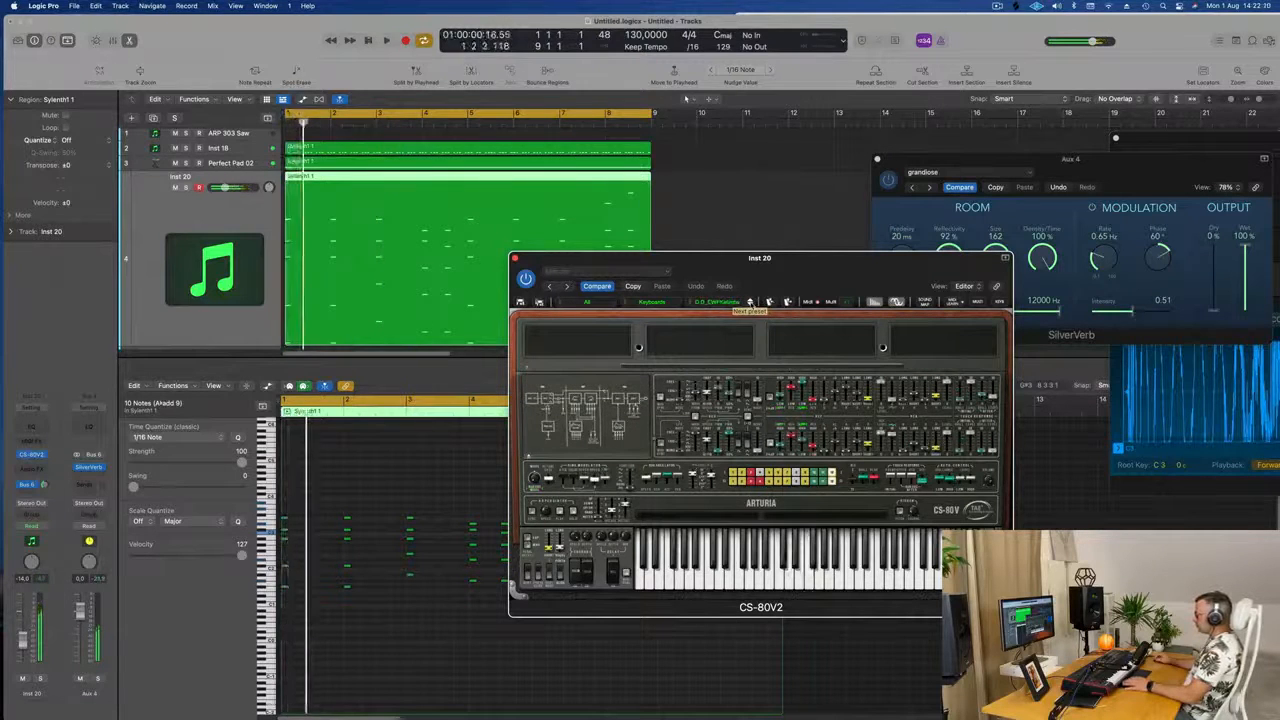
{"action": "left_click_drag", "start_coordinate": [804, 261], "coordinate": [841, 250]}
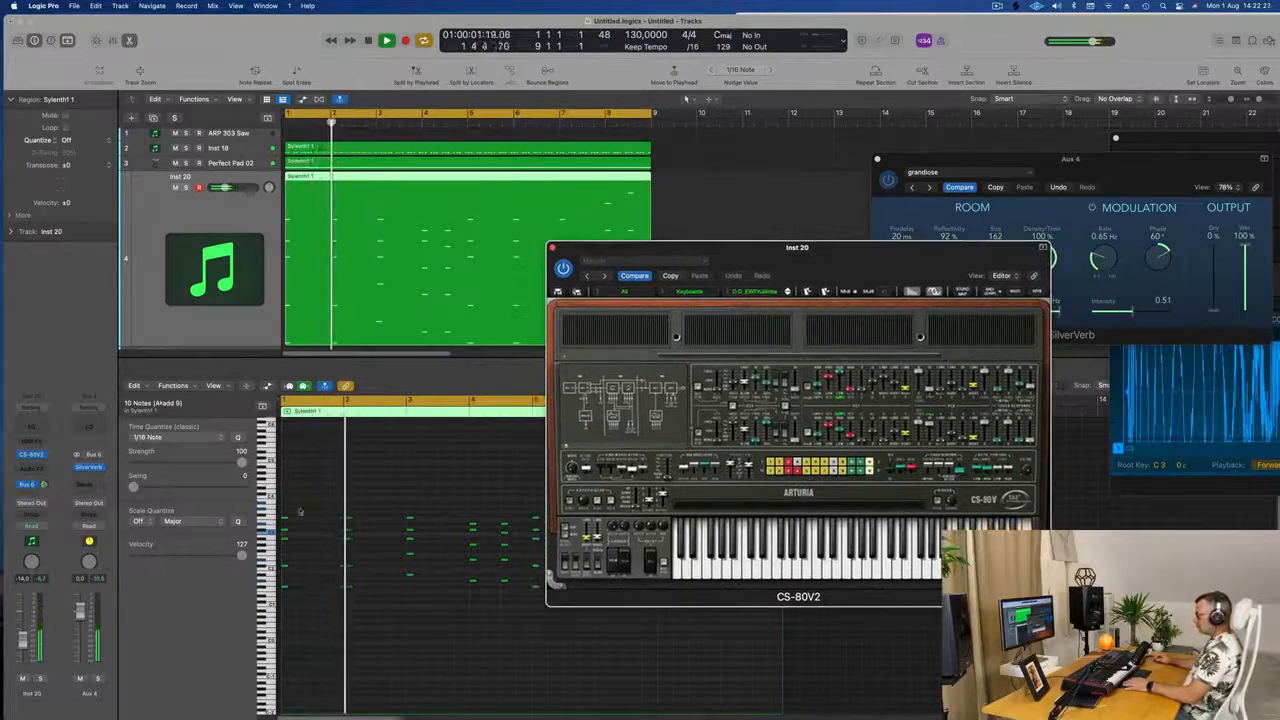
{"action": "left_click_drag", "start_coordinate": [24, 640], "coordinate": [24, 650]}
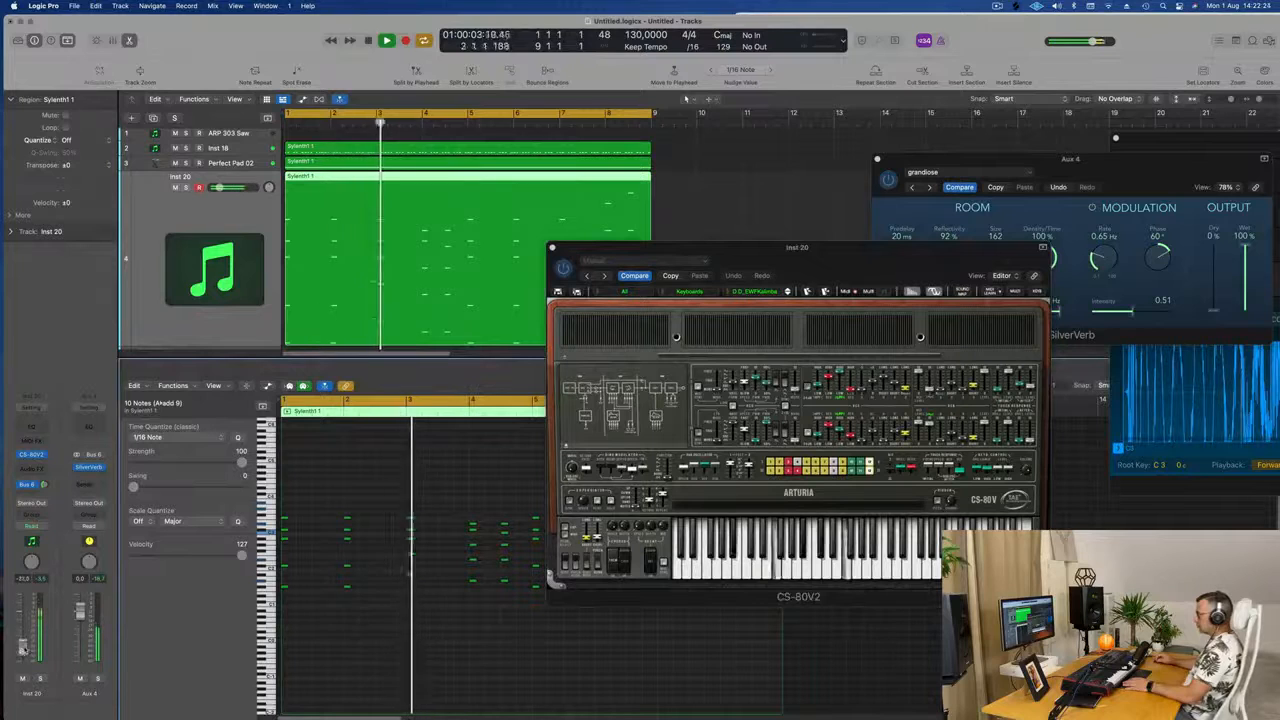
{"action": "left_click_drag", "start_coordinate": [789, 258], "coordinate": [755, 258]}
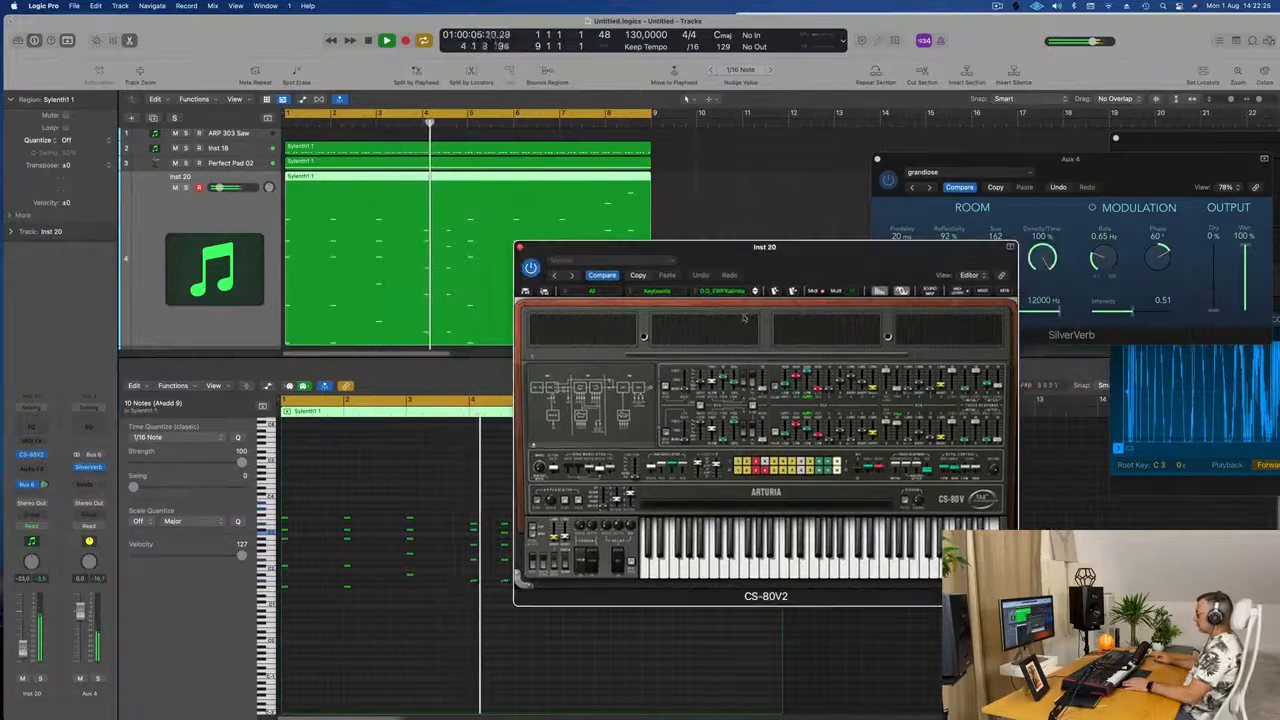
Audition the following CS-80V2 keyboard presets one by one, from D.D_SynthRhodes to K.U_CP40
{"action": "key", "text": "space"}
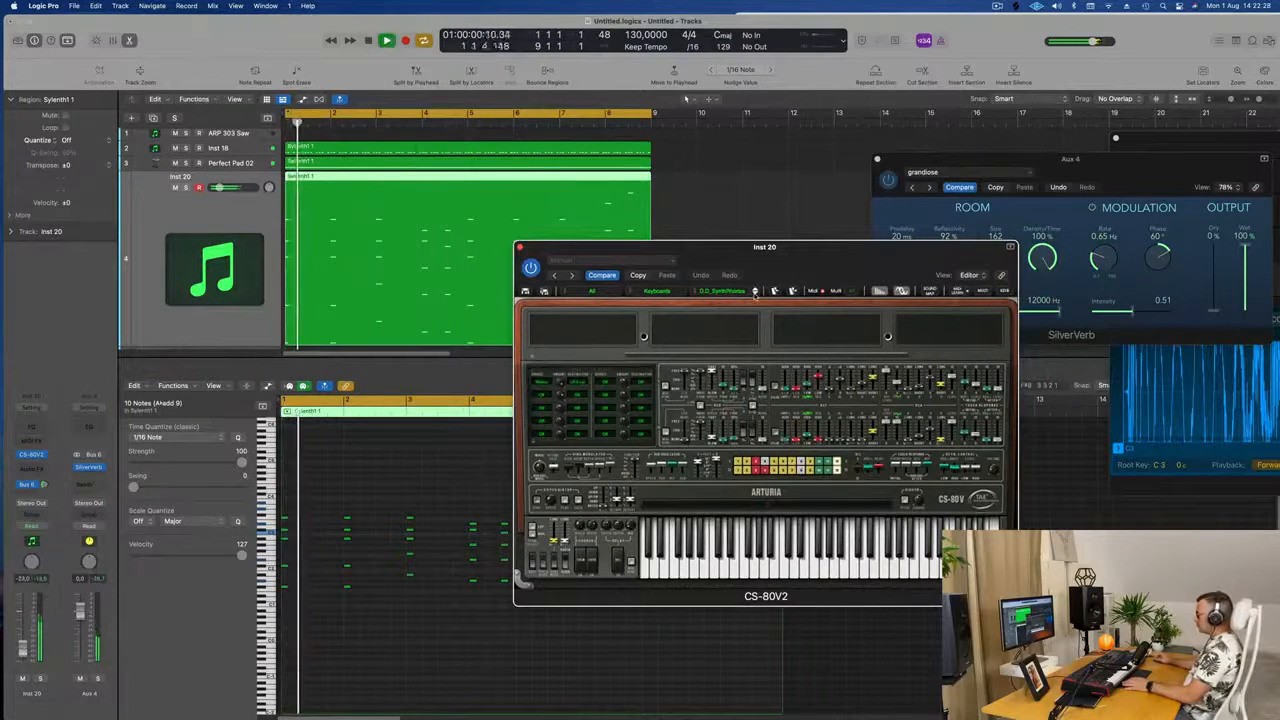
{"action": "left_click", "coordinate": [755, 292]}
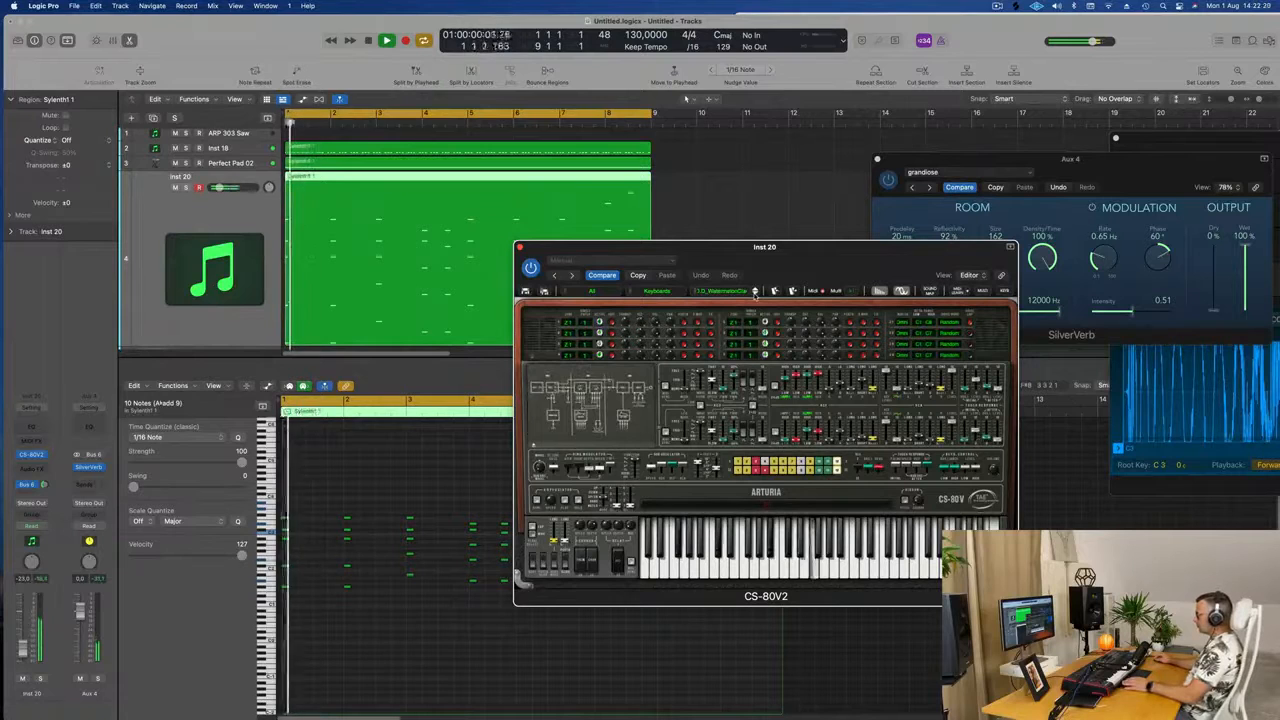
{"action": "left_click", "coordinate": [755, 292]}
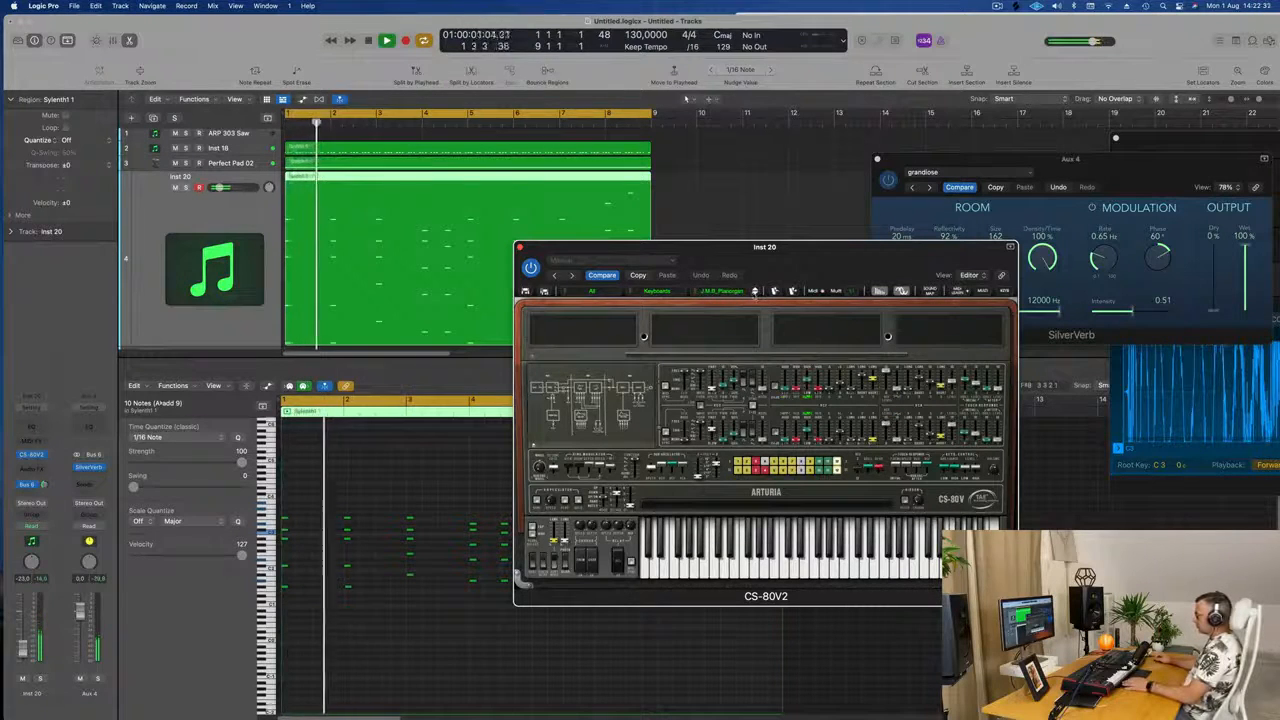
{"action": "left_click", "coordinate": [755, 292]}
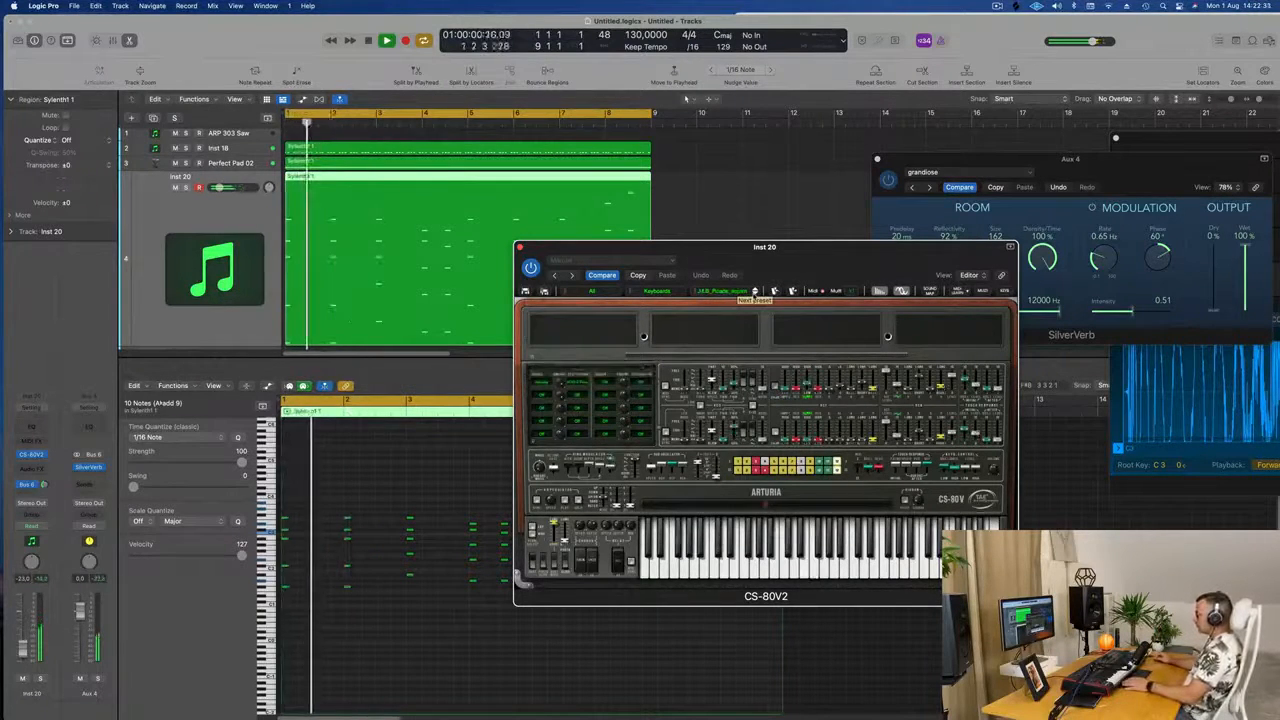
{"action": "left_click", "coordinate": [755, 292]}
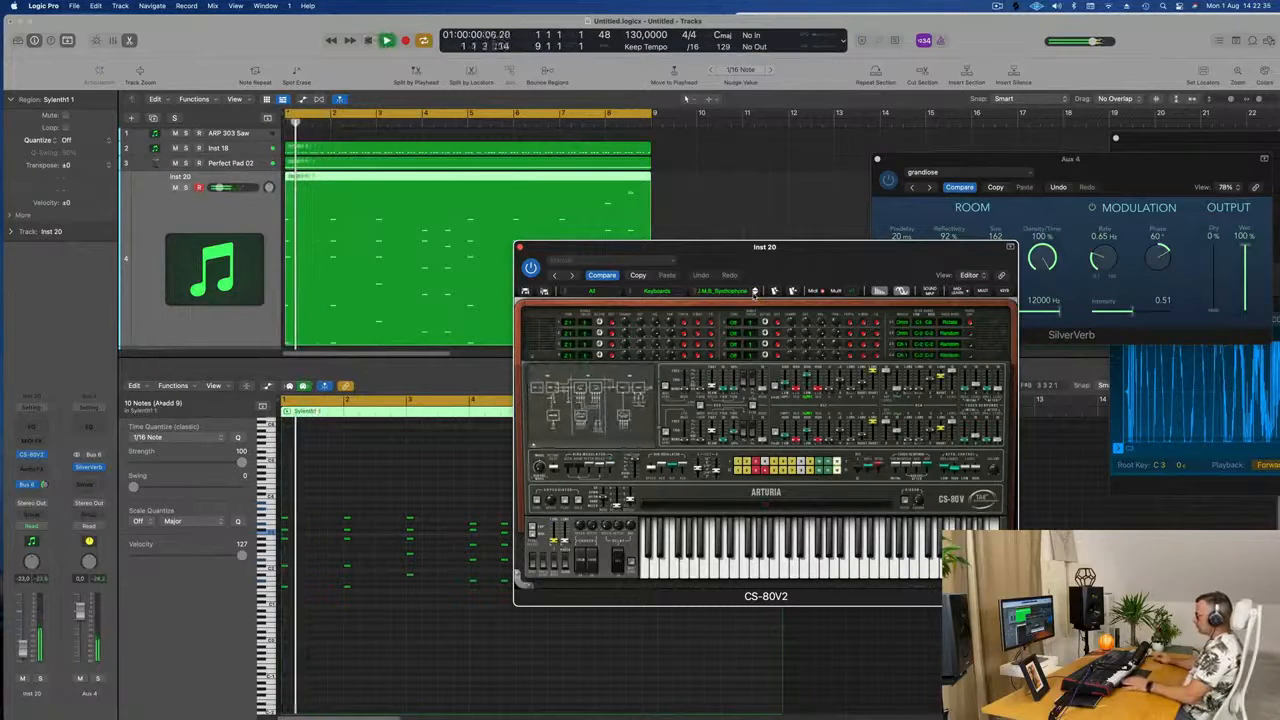
{"action": "left_click", "coordinate": [755, 292]}
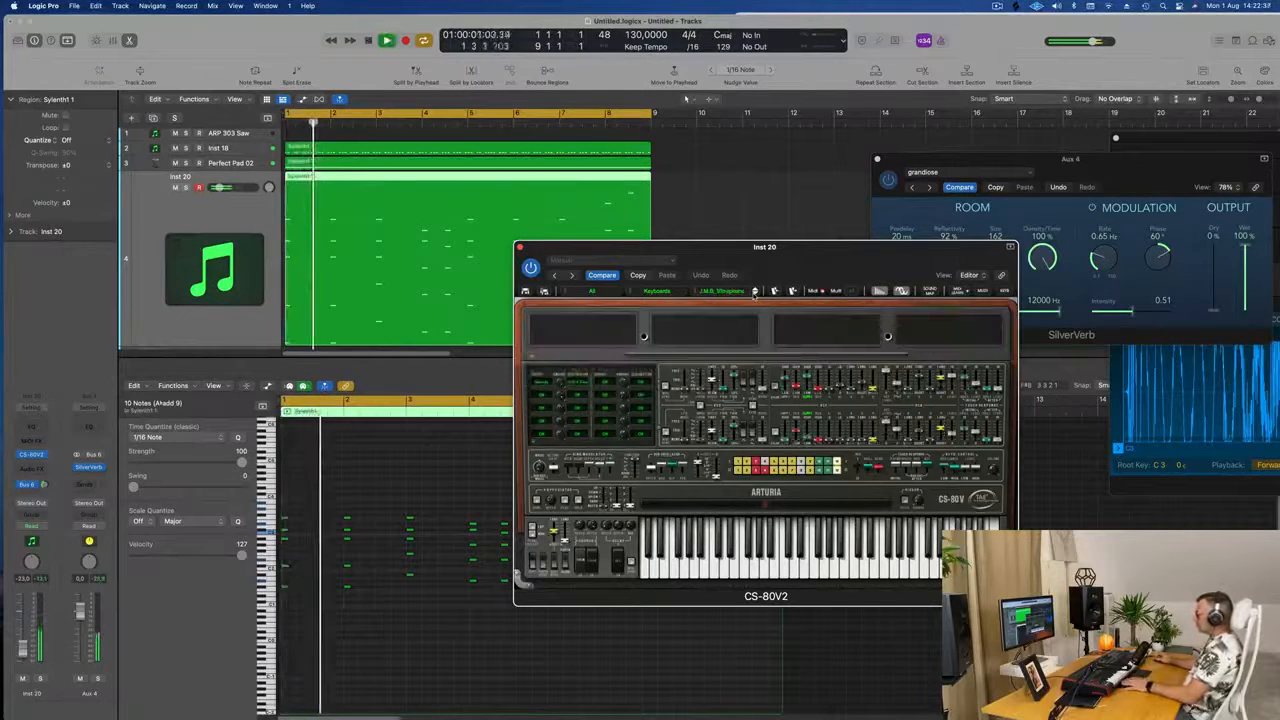
{"action": "left_click", "coordinate": [755, 292]}
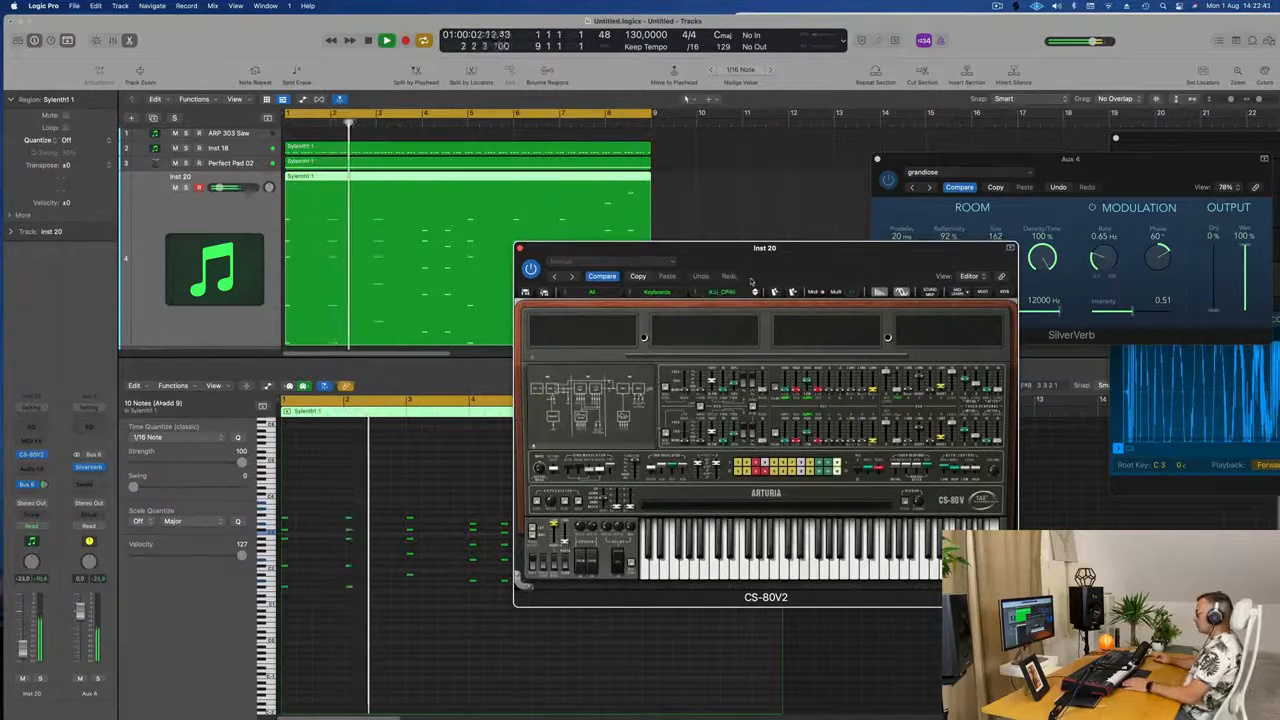
Try C.L_Piano1, settle on the C.L_PianoPlus preset with the track volume at -8.4 dB, and close the CS-80V2 window
{"action": "left_click", "coordinate": [722, 291]}
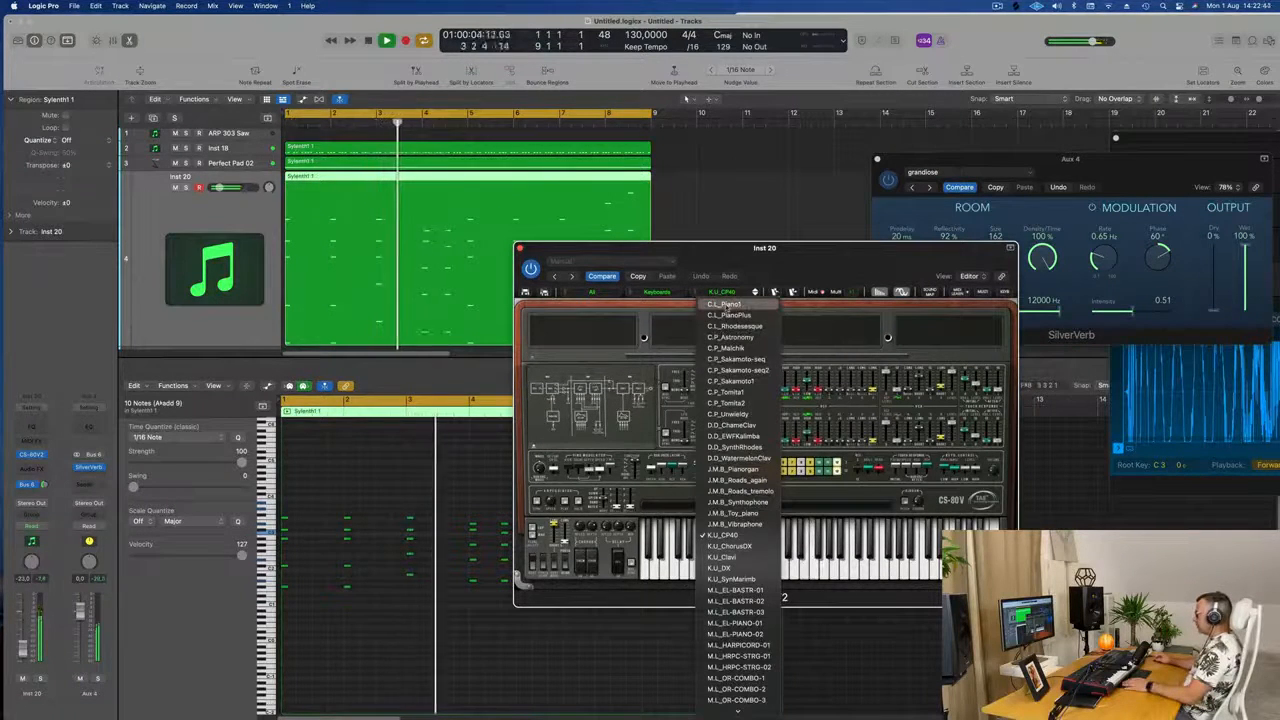
{"action": "left_click", "coordinate": [724, 304]}
{"action": "key", "text": "space"}
{"action": "key", "text": "Return"}
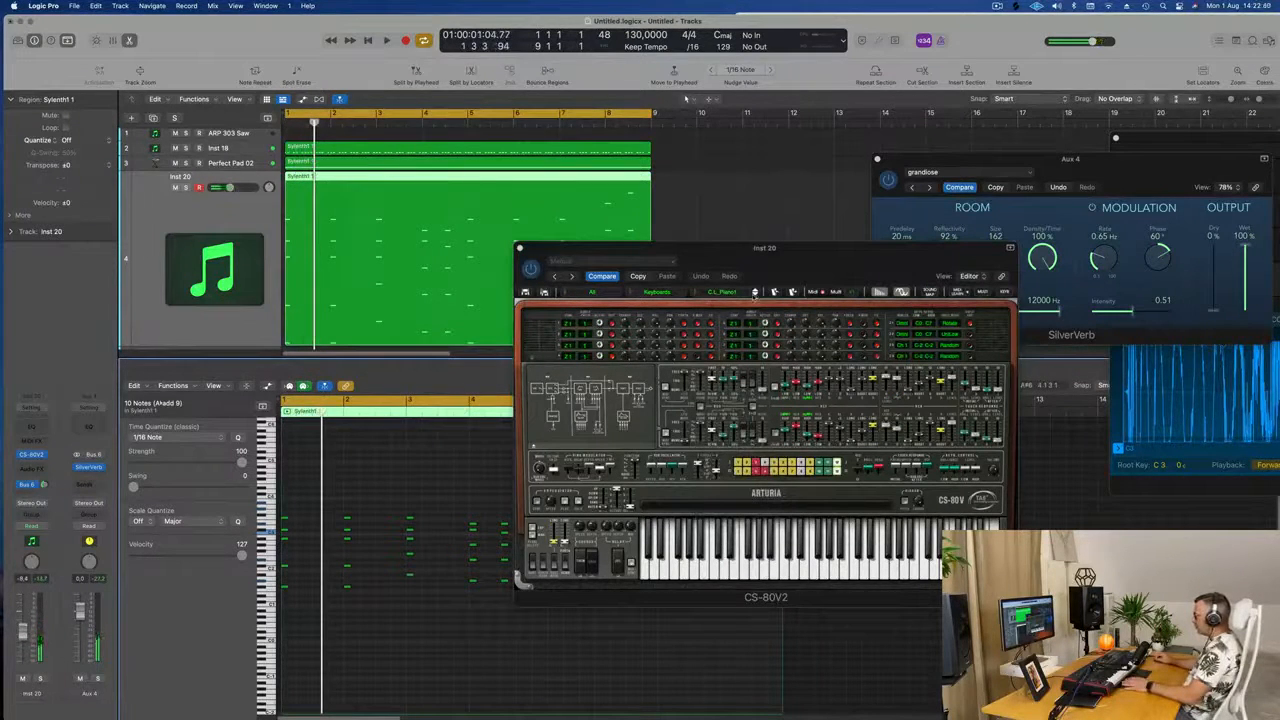
{"action": "left_click", "coordinate": [830, 252]}
{"action": "left_click_drag", "start_coordinate": [830, 252], "coordinate": [802, 271]}
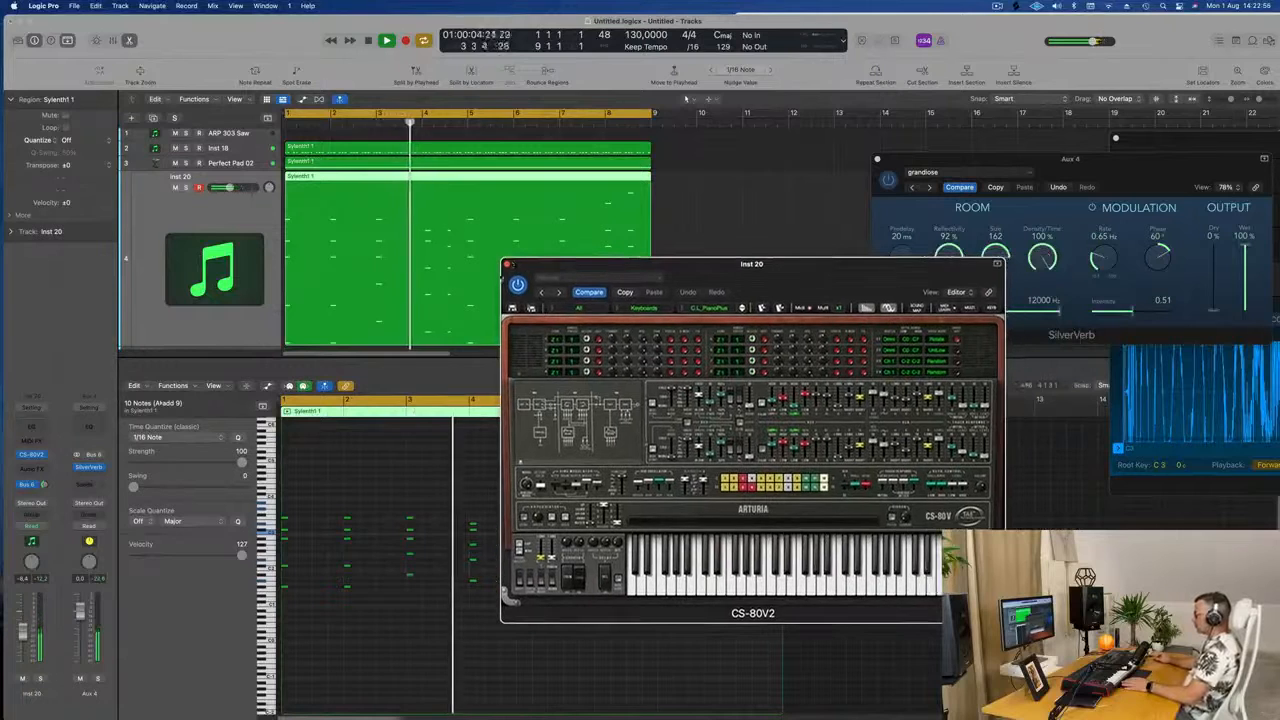
{"action": "left_click", "coordinate": [507, 264]}
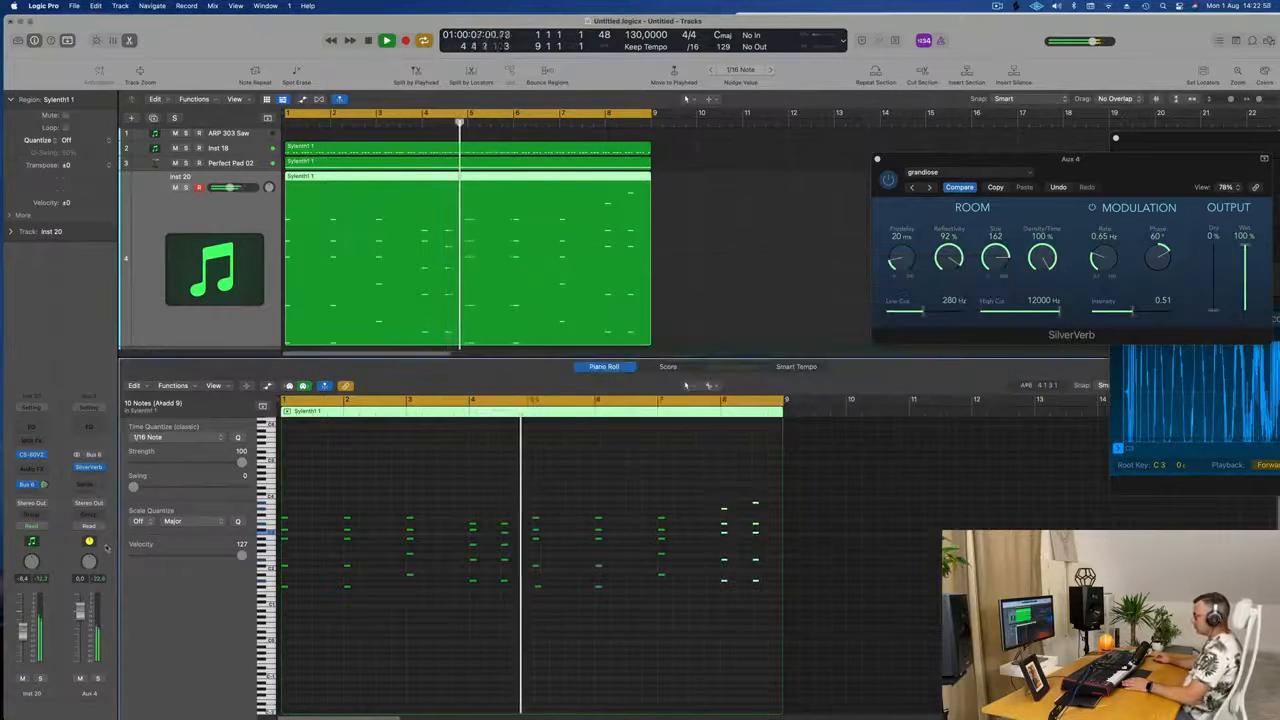
Add a Channel EQ to the CS-80V2 track with a 306 Hz low cut and a +2.6 dB boost at 2000 Hz
{"action": "key", "text": "Return"}
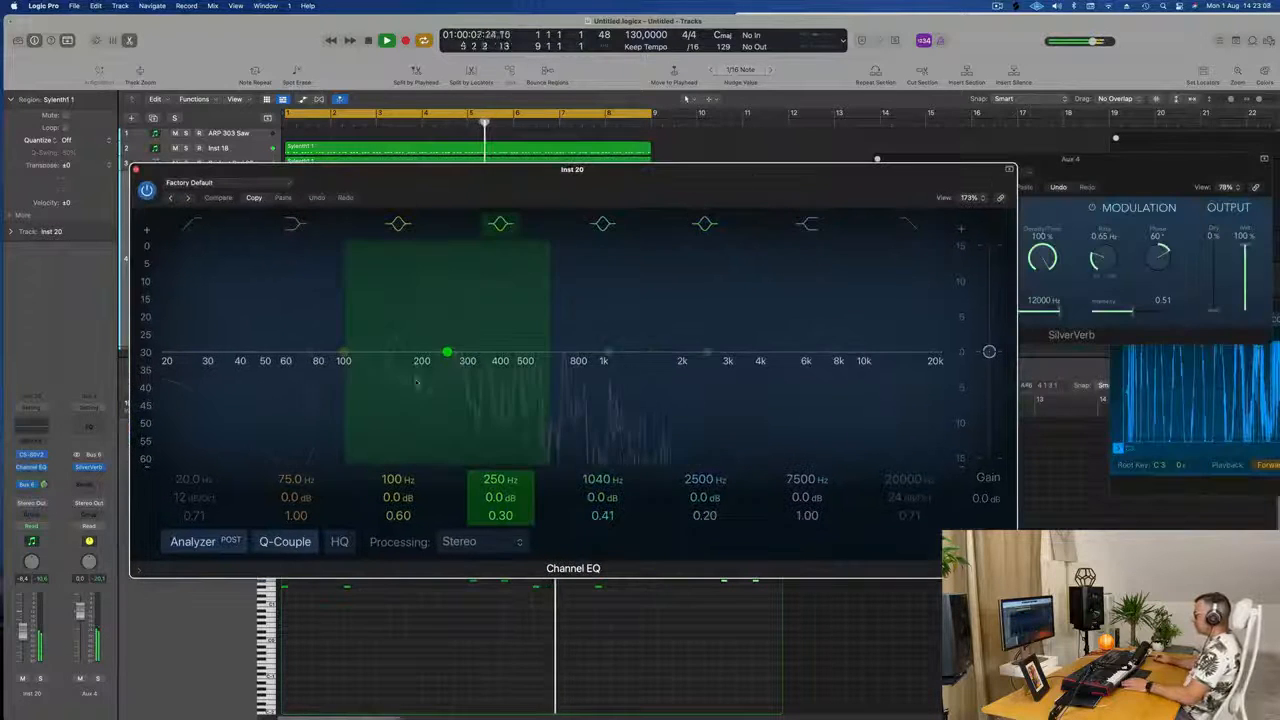
{"action": "left_click_drag", "start_coordinate": [707, 352], "coordinate": [678, 331]}
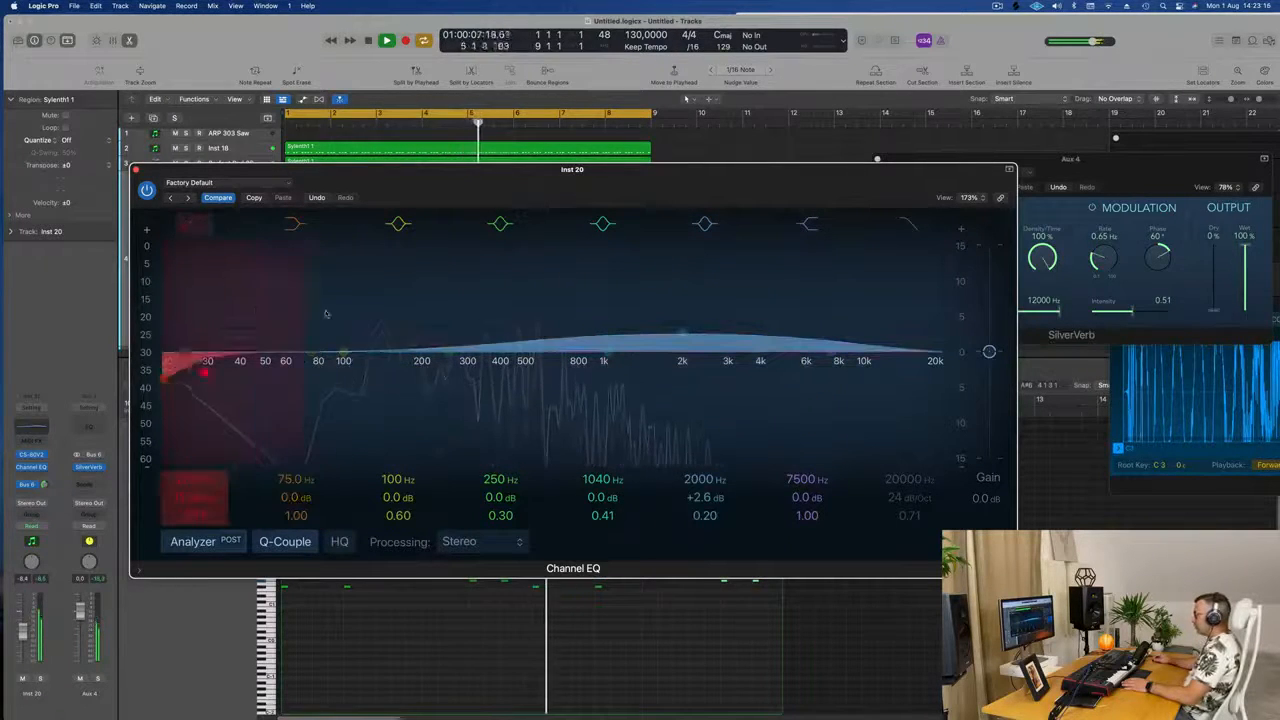
{"action": "left_click_drag", "start_coordinate": [256, 312], "coordinate": [476, 301]}
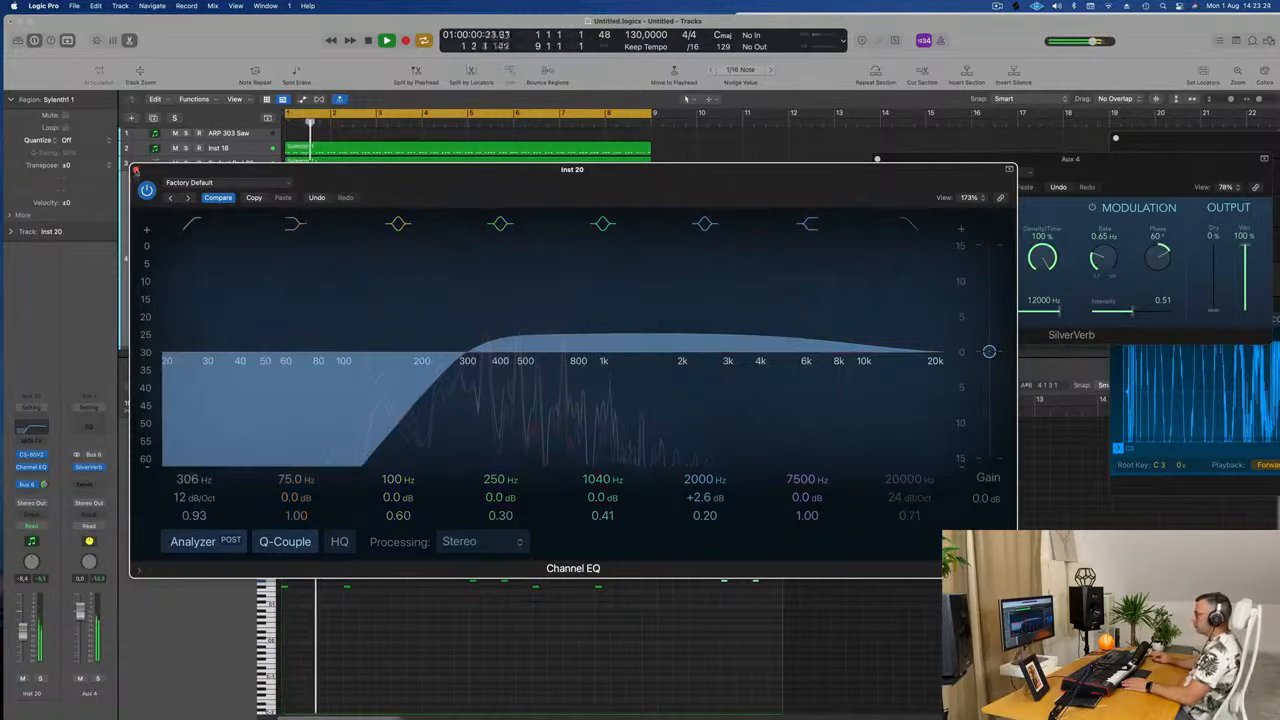
{"action": "left_click", "coordinate": [136, 169]}
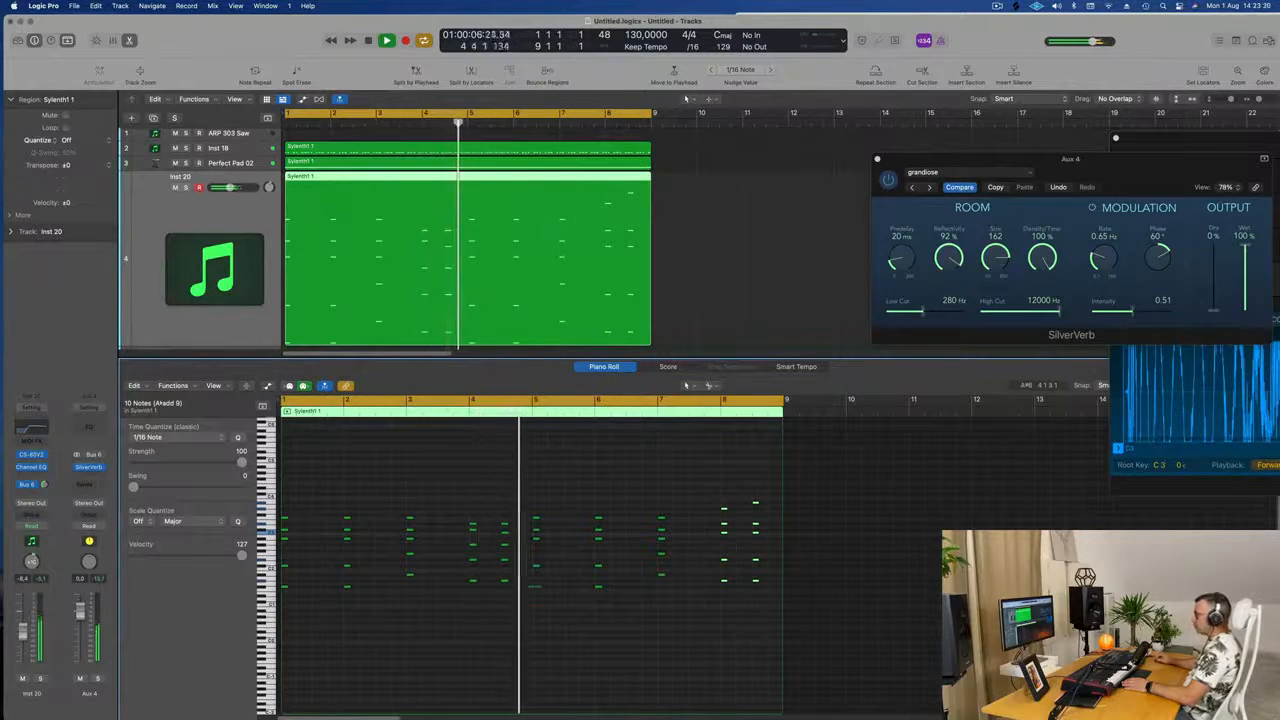
Add a second send on the CS-80V2 track, routed to Bus 7
{"action": "left_click", "coordinate": [31, 493]}
{"action": "mouse_move", "coordinate": [43, 513]}
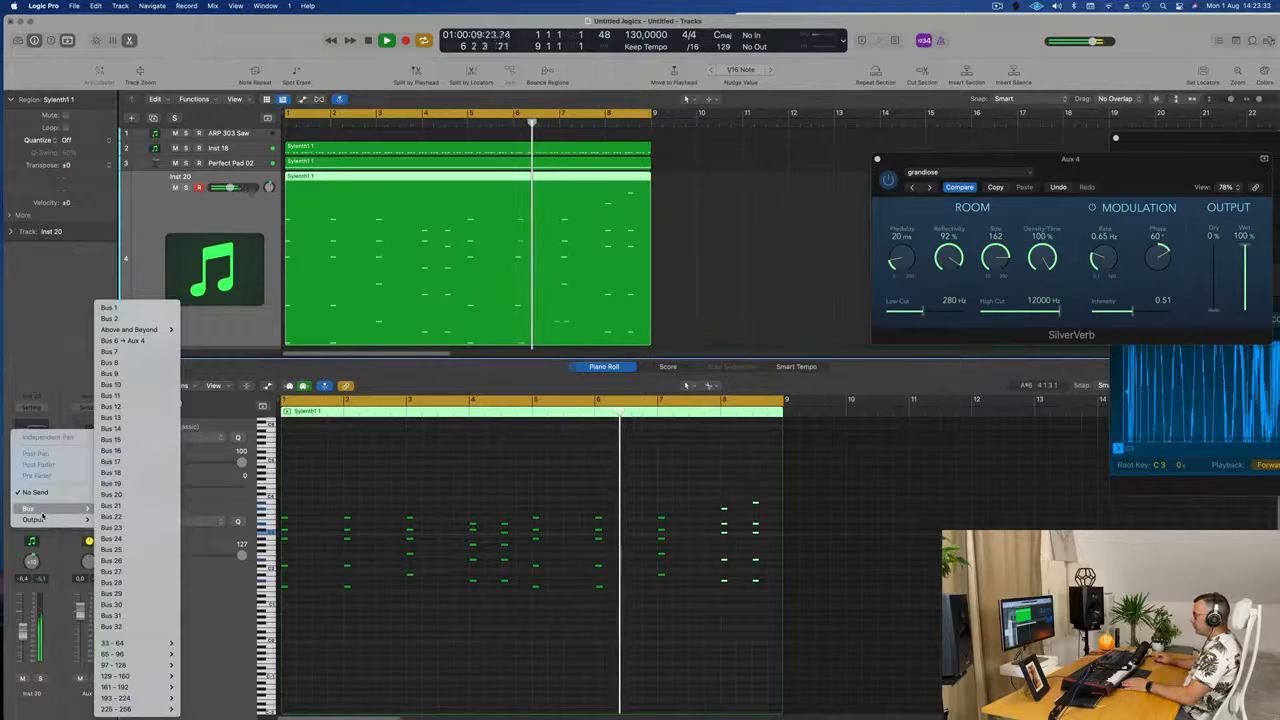
{"action": "left_click", "coordinate": [108, 362]}
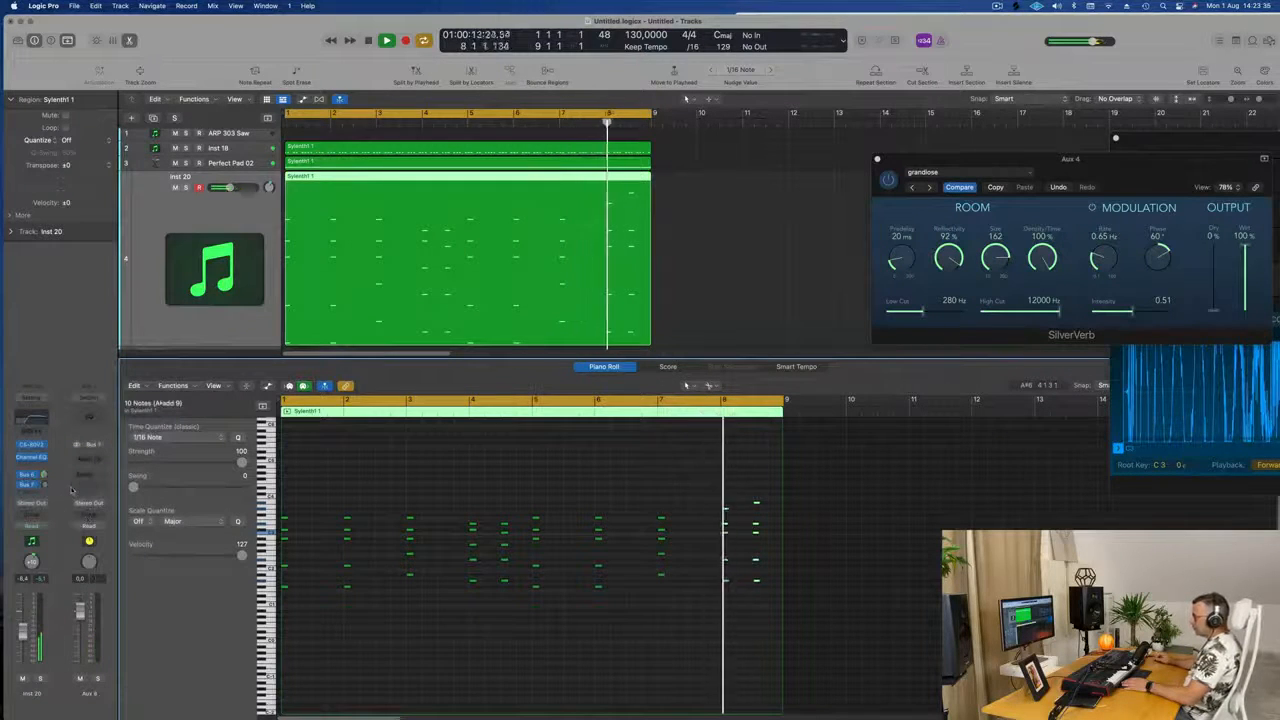
Insert a Delay Designer on Aux 5 and load its 1/4 Dotted Basic Pan preset
{"action": "left_click", "coordinate": [100, 462]}
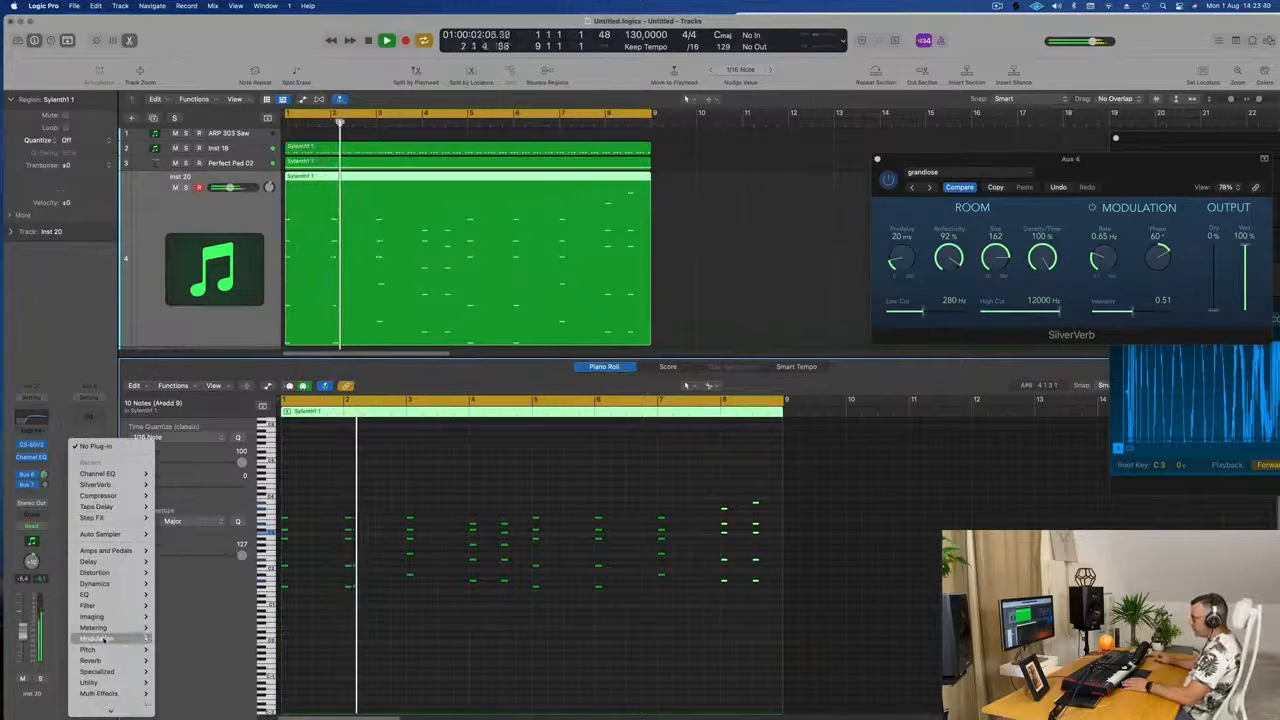
{"action": "mouse_move", "coordinate": [111, 569]}
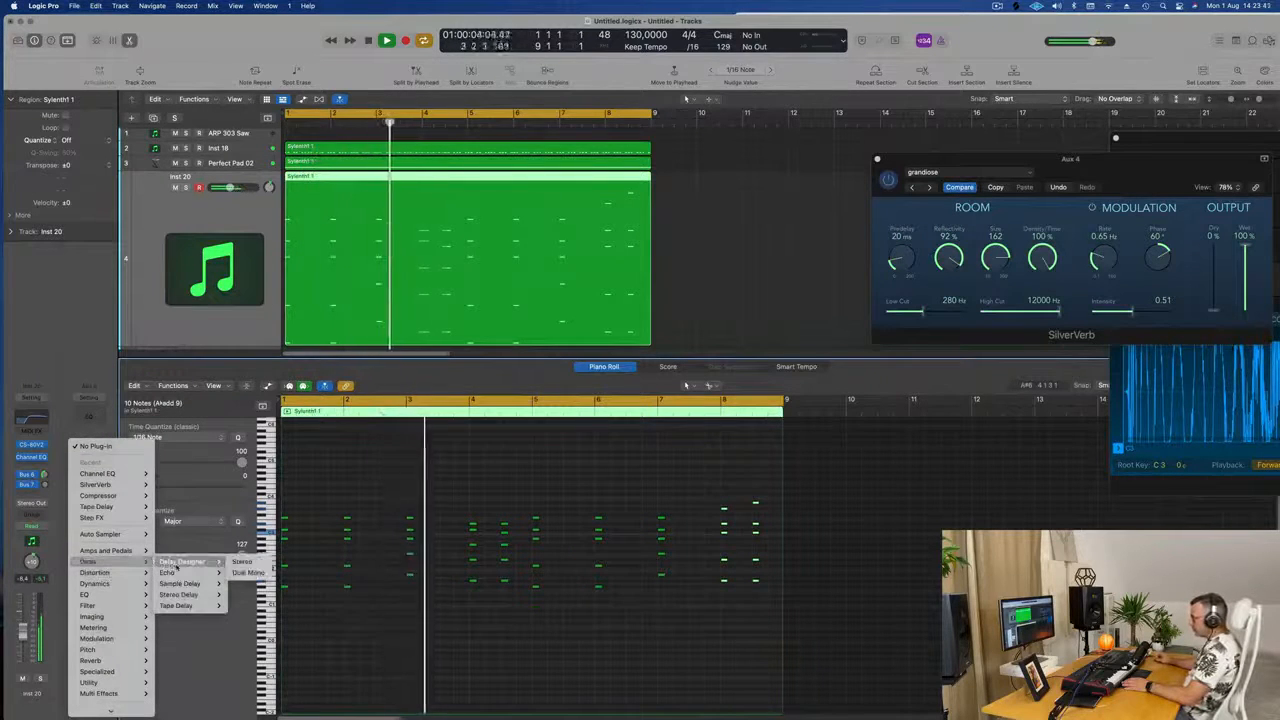
{"action": "left_click", "coordinate": [248, 569]}
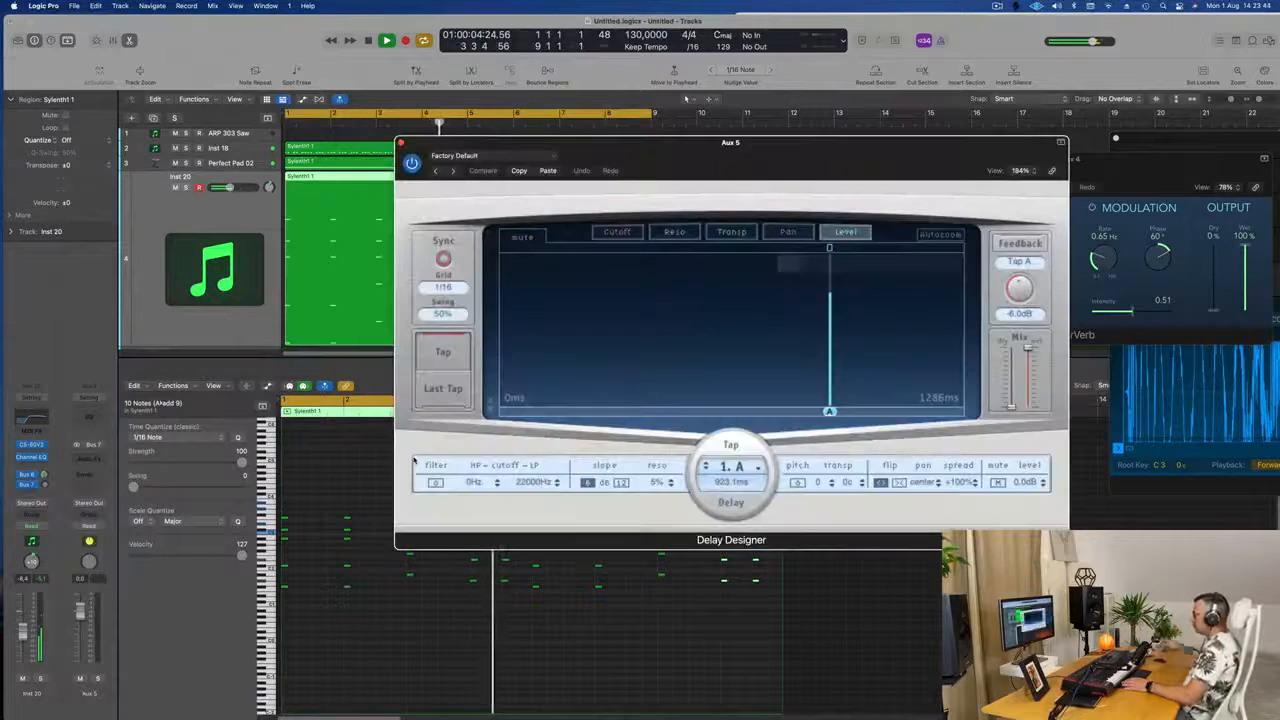
{"action": "left_click", "coordinate": [466, 156]}
{"action": "mouse_move", "coordinate": [503, 375]}
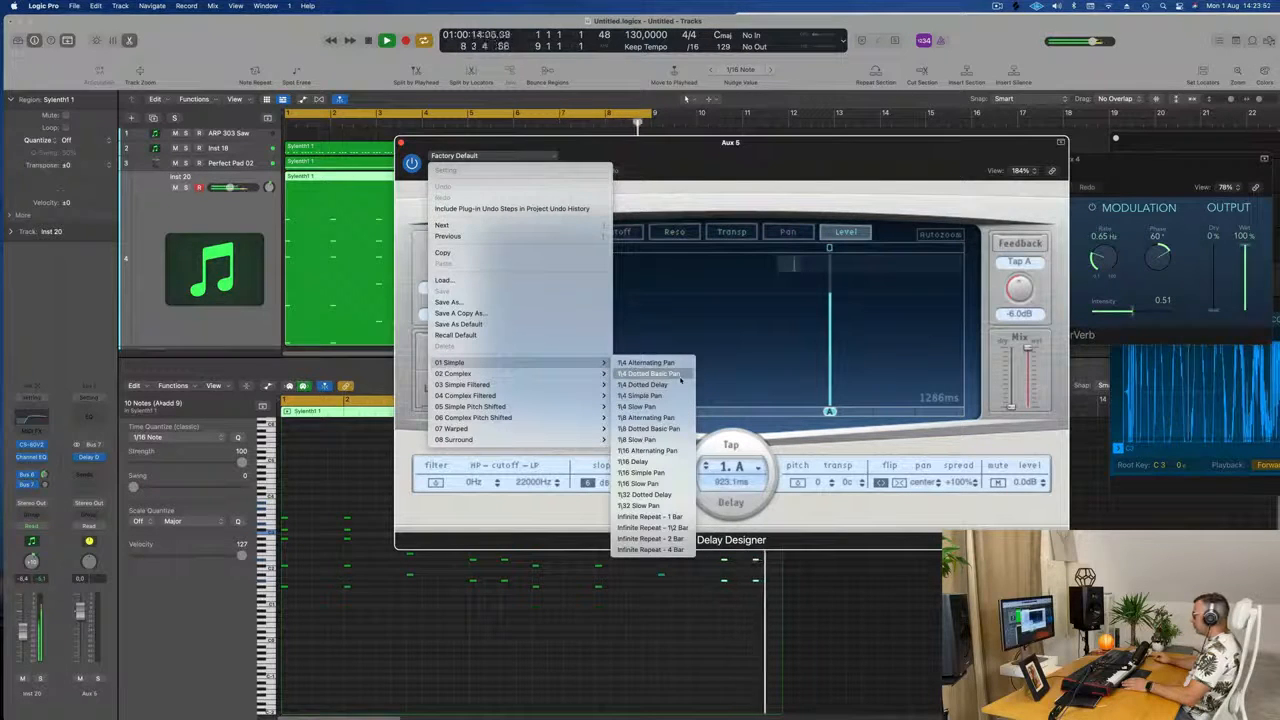
{"action": "left_click", "coordinate": [681, 374]}
{"action": "left_click_drag", "start_coordinate": [775, 155], "coordinate": [788, 155]}
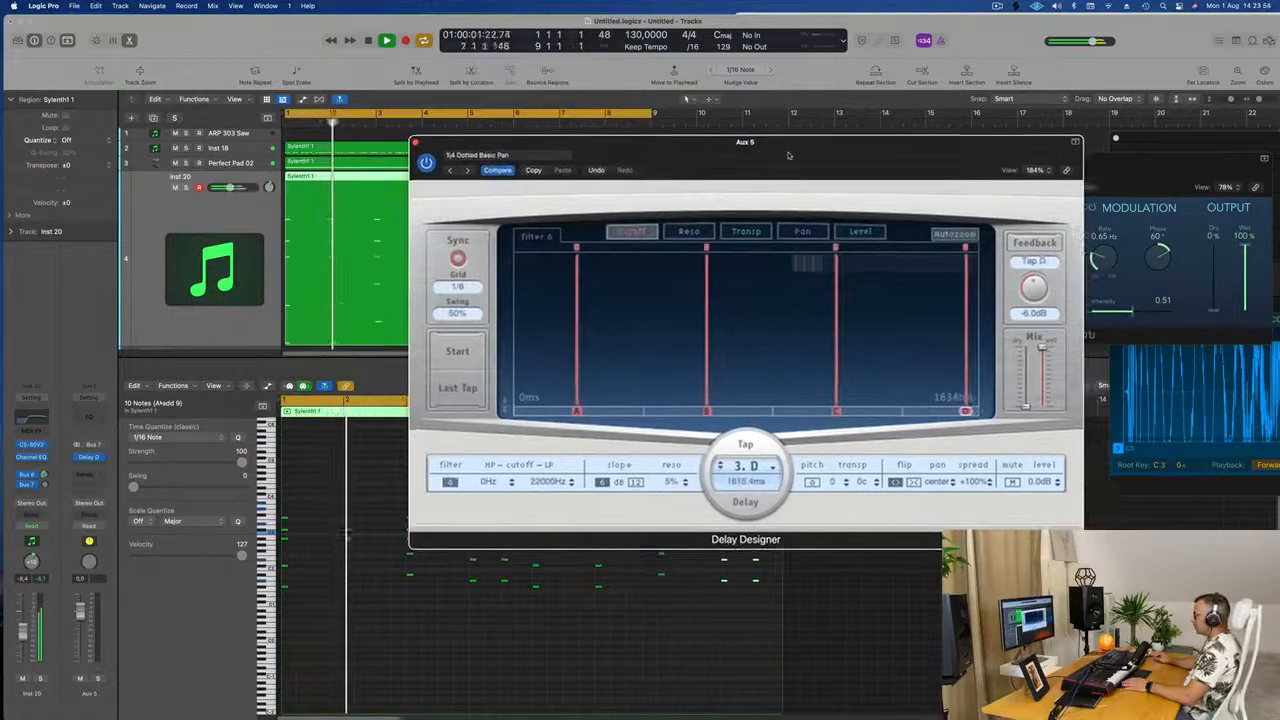
Adjust the CS-80V2 track's Bus 7 send level by ear and restart playback
{"action": "left_click", "coordinate": [45, 482]}
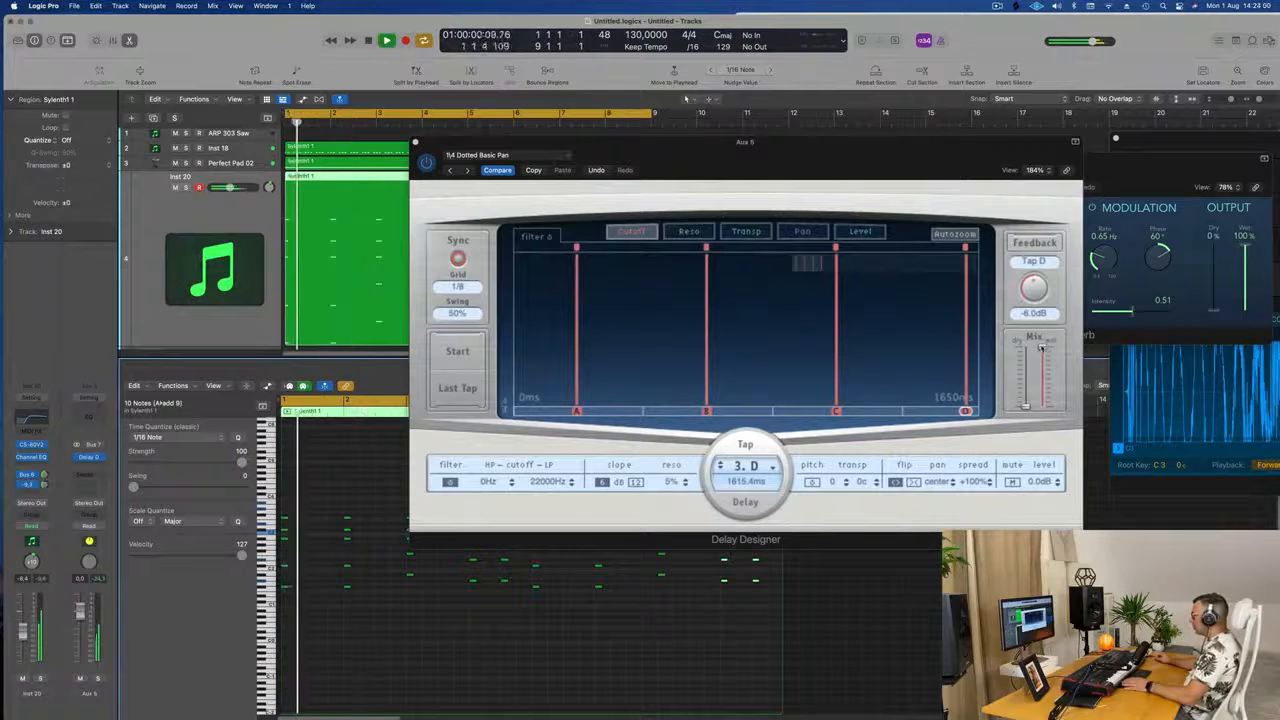
{"action": "left_click", "coordinate": [1030, 392]}
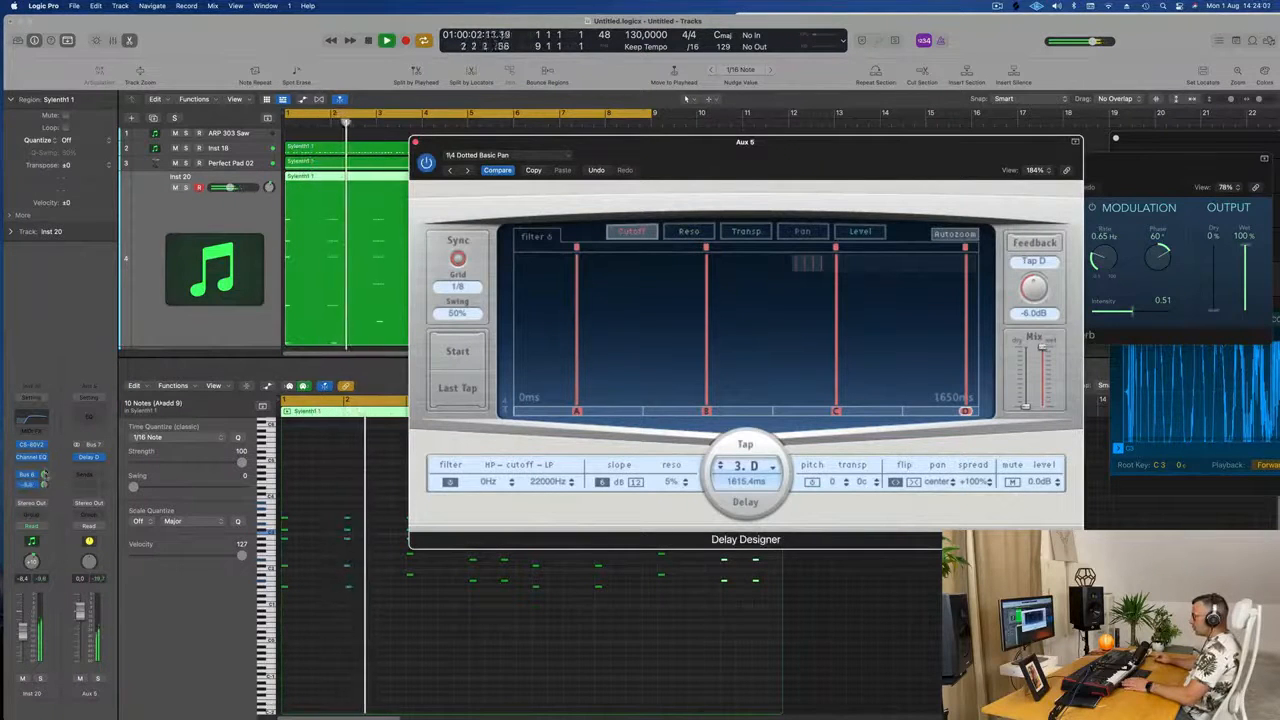
{"action": "left_click", "coordinate": [46, 485]}
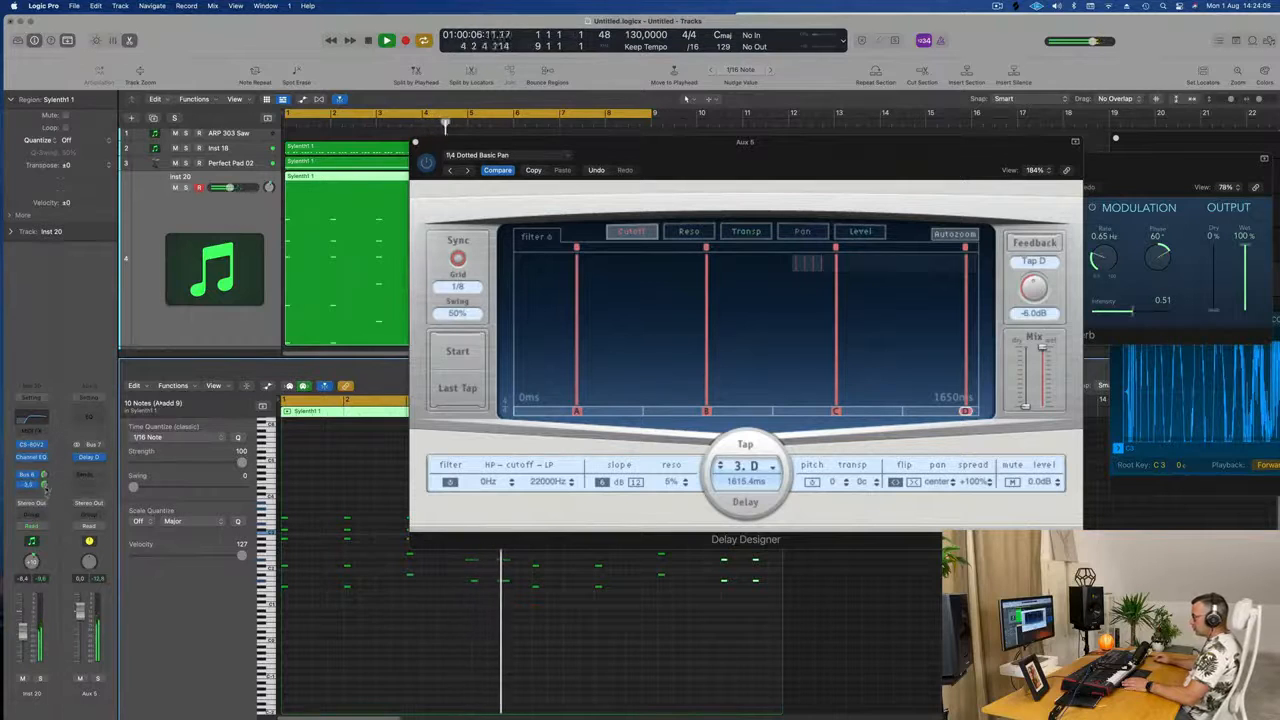
{"action": "key", "text": "space"}
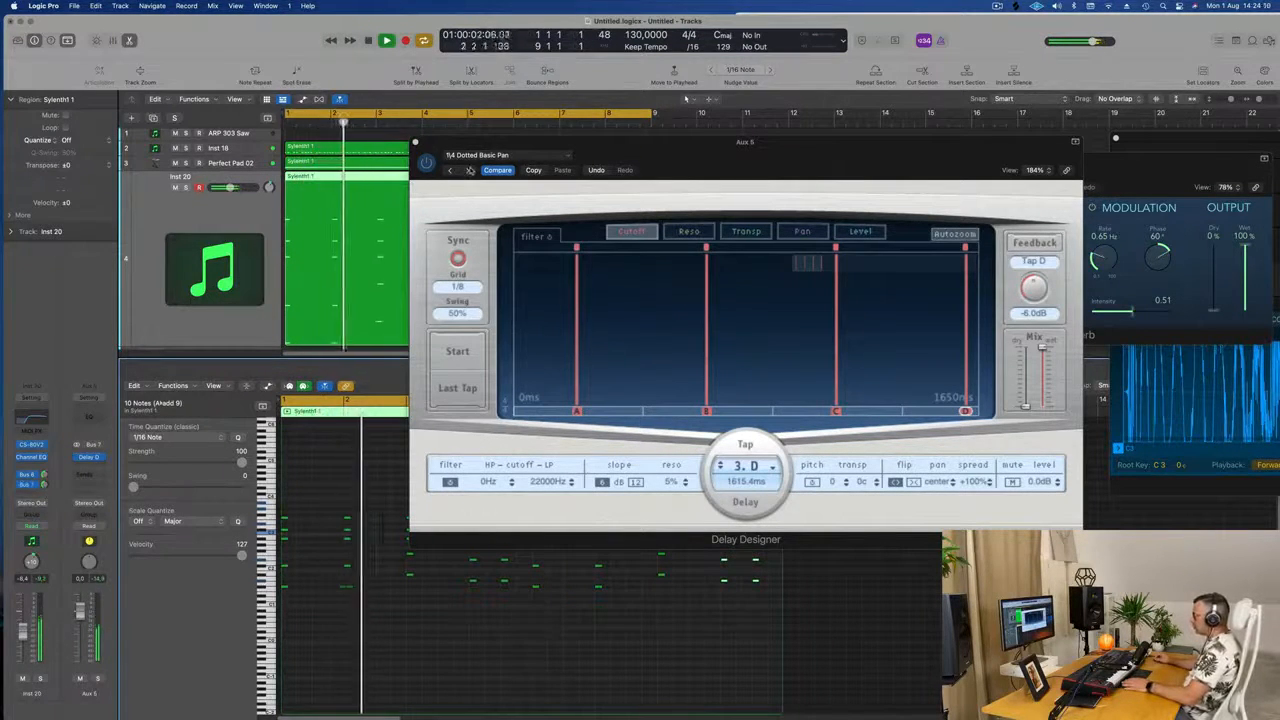
Audition the Delay Designer presets 1/4 Dotted Delay and 1/4 Simple Pan, and settle on 1/4 Slow Pan
{"action": "left_click", "coordinate": [466, 173]}
{"action": "left_click", "coordinate": [467, 171]}
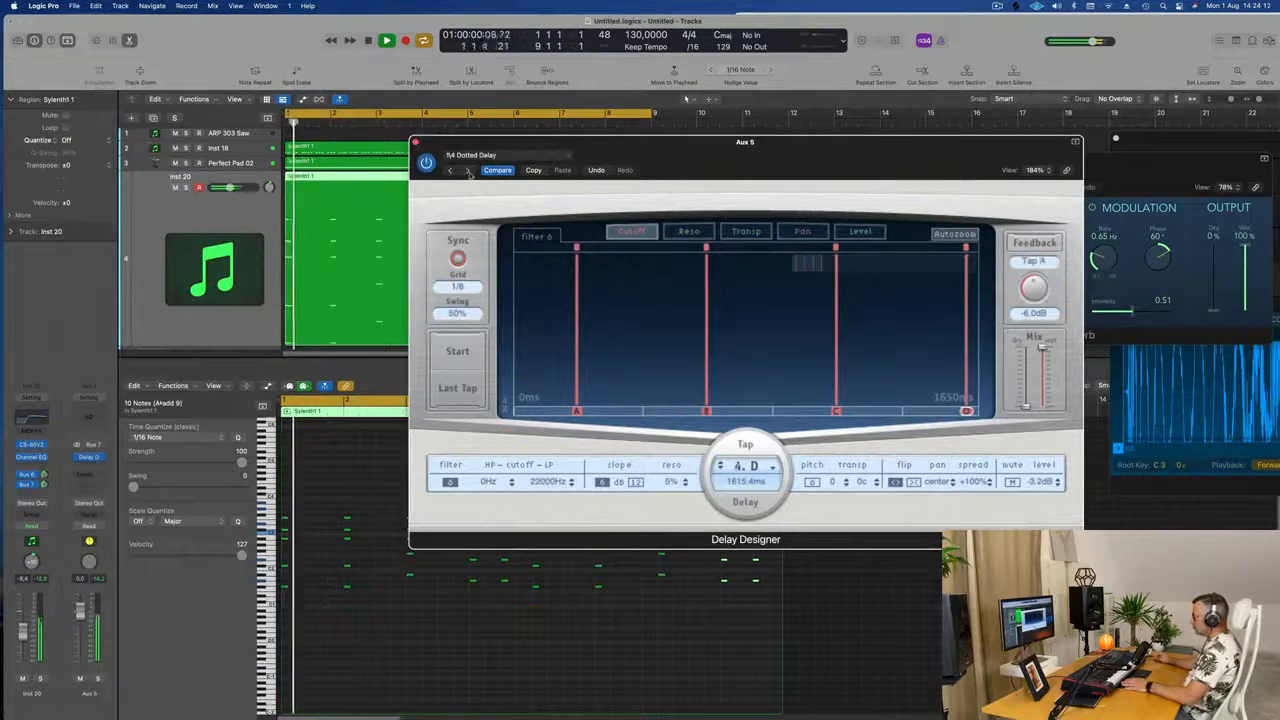
{"action": "mouse_move", "coordinate": [654, 152]}
{"action": "left_mouse_down"}
{"action": "mouse_move", "coordinate": [626, 152]}
{"action": "mouse_move", "coordinate": [646, 148]}
{"action": "left_mouse_up"}
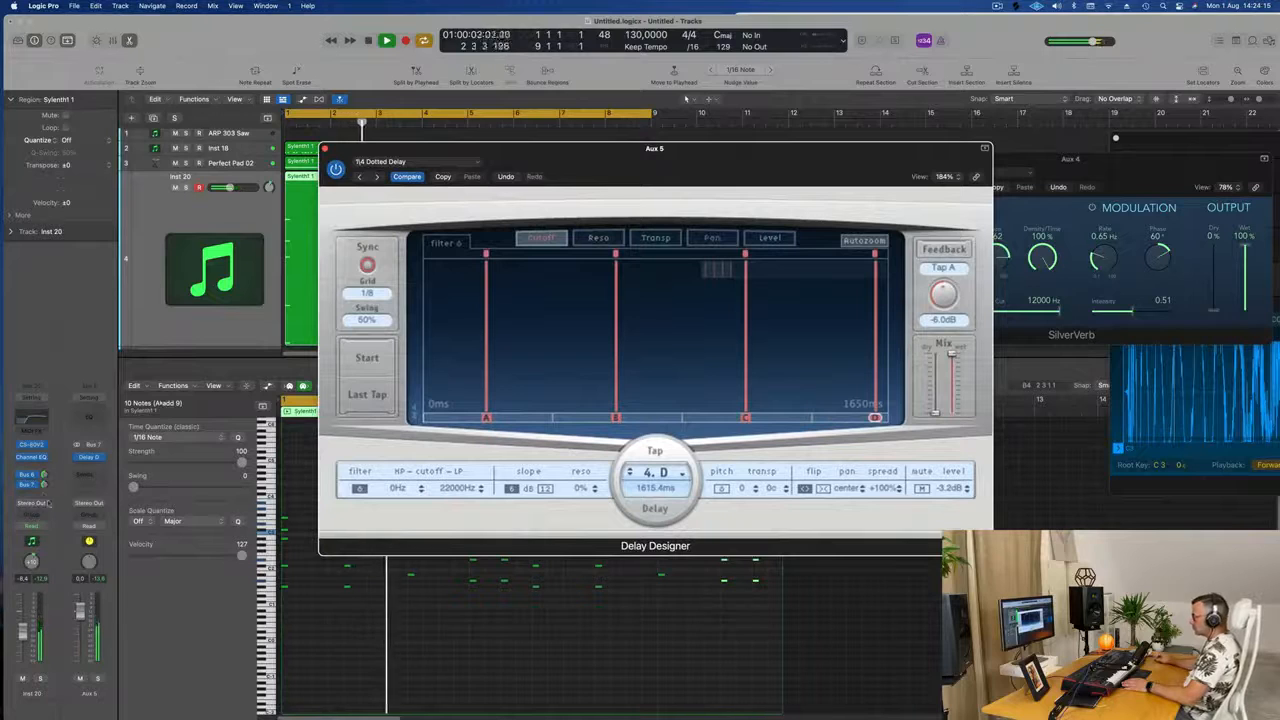
{"action": "left_click", "coordinate": [145, 443]}
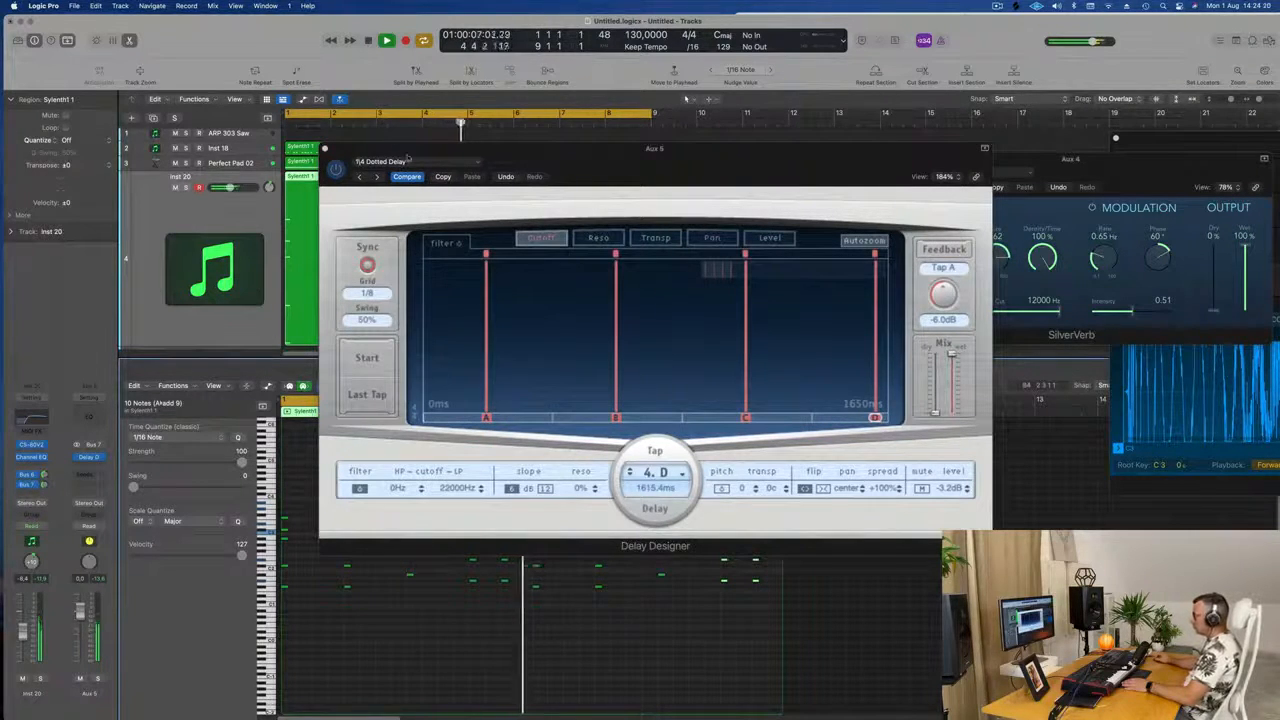
{"action": "left_click_drag", "start_coordinate": [603, 157], "coordinate": [704, 148]}
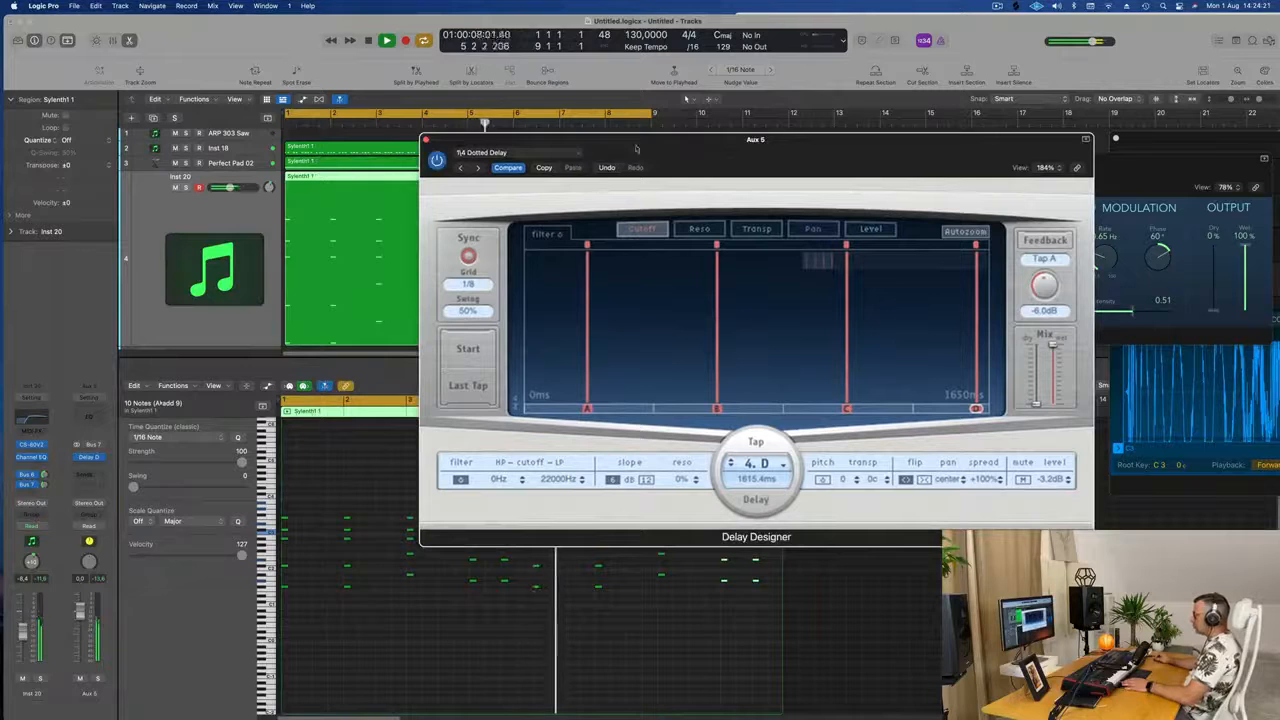
{"action": "left_click", "coordinate": [478, 168]}
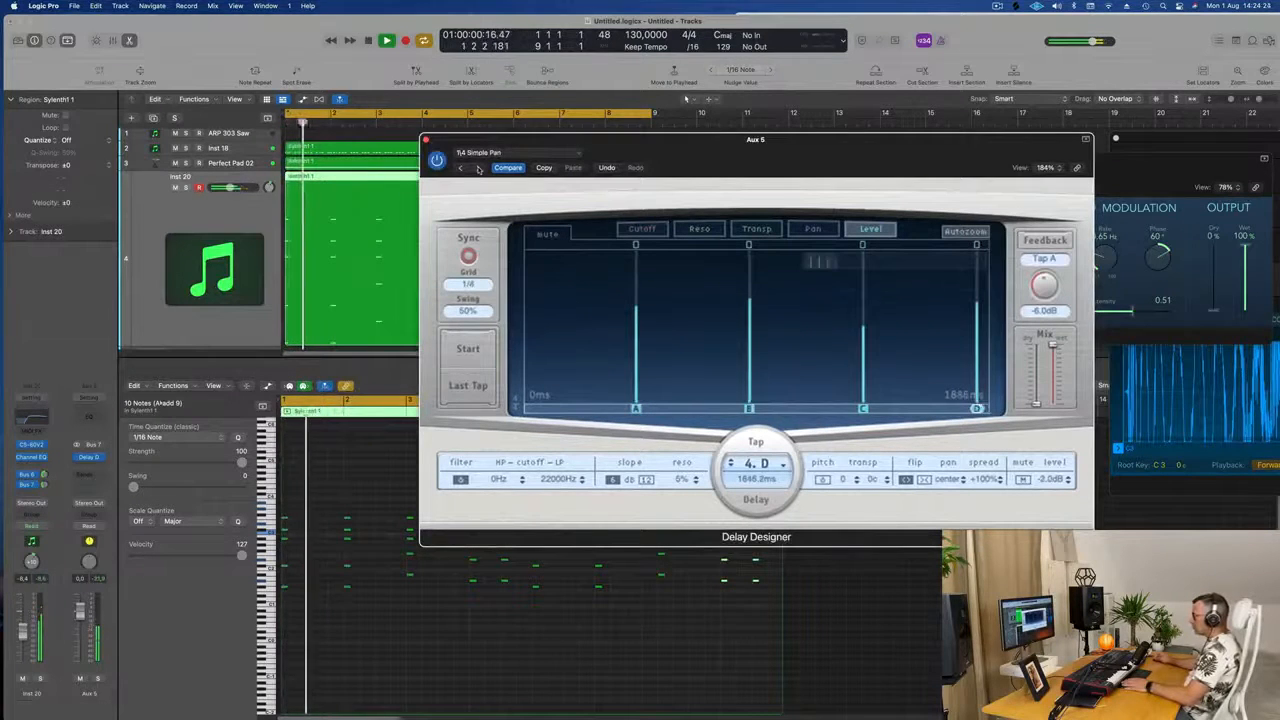
{"action": "left_click", "coordinate": [478, 168]}
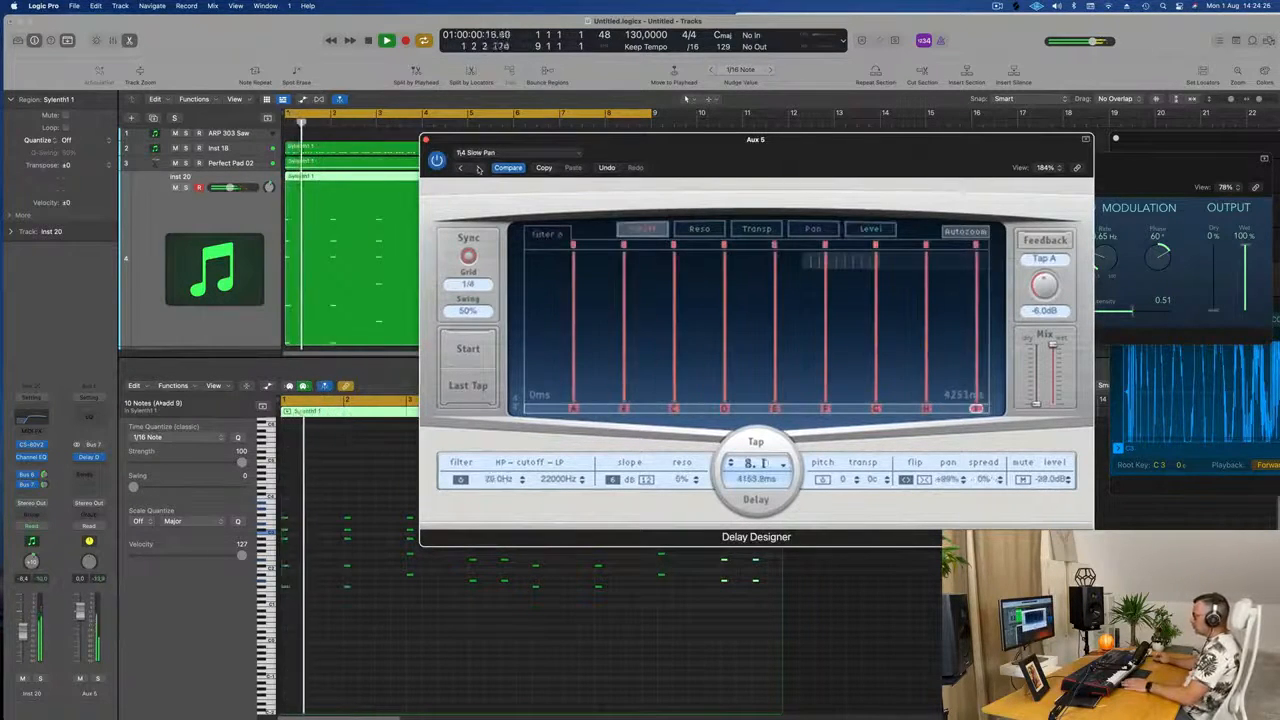
Close the Delay Designer window and readjust the Bus 7 send level on the CS-80V2 track
{"action": "left_click_drag", "start_coordinate": [600, 140], "coordinate": [472, 148]}
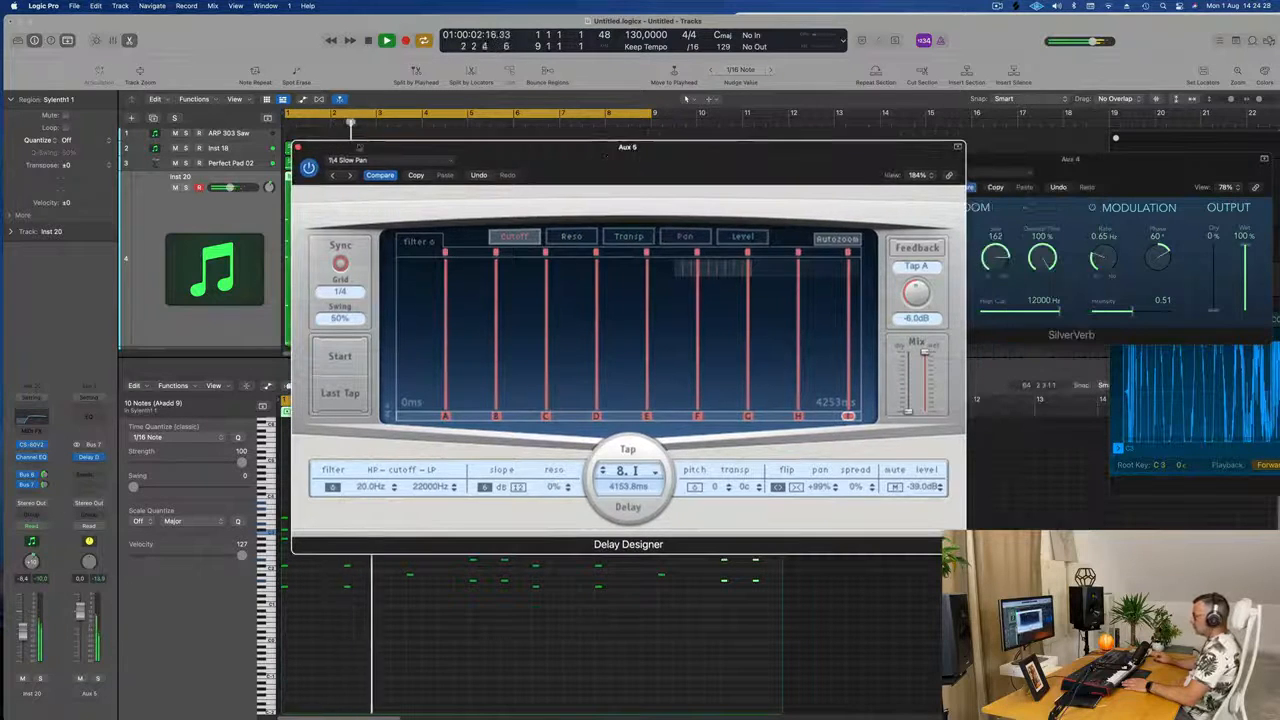
{"action": "left_click", "coordinate": [298, 148]}
{"action": "left_click_drag", "start_coordinate": [44, 485], "coordinate": [44, 487]}
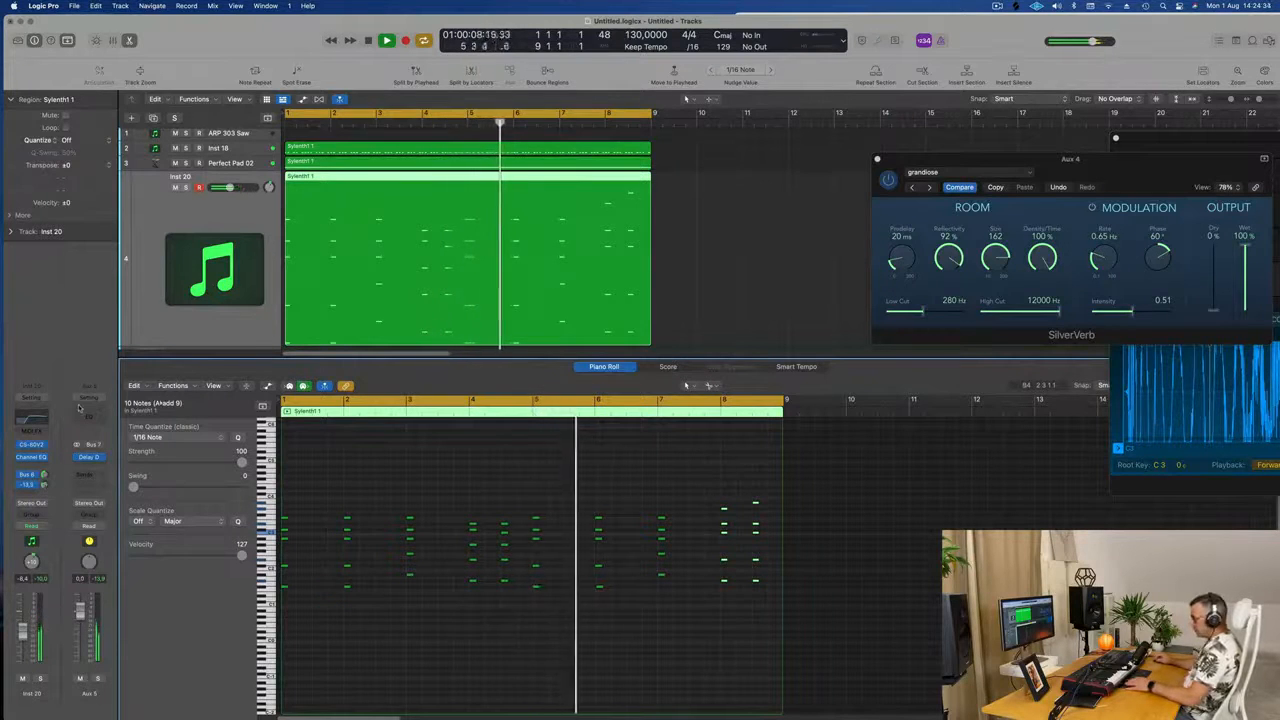
Copy the Inst 18 track's Compressor onto Aux 5 after the Delay Designer and check its Bus 3 side-chain settings
{"action": "key", "text": "x"}
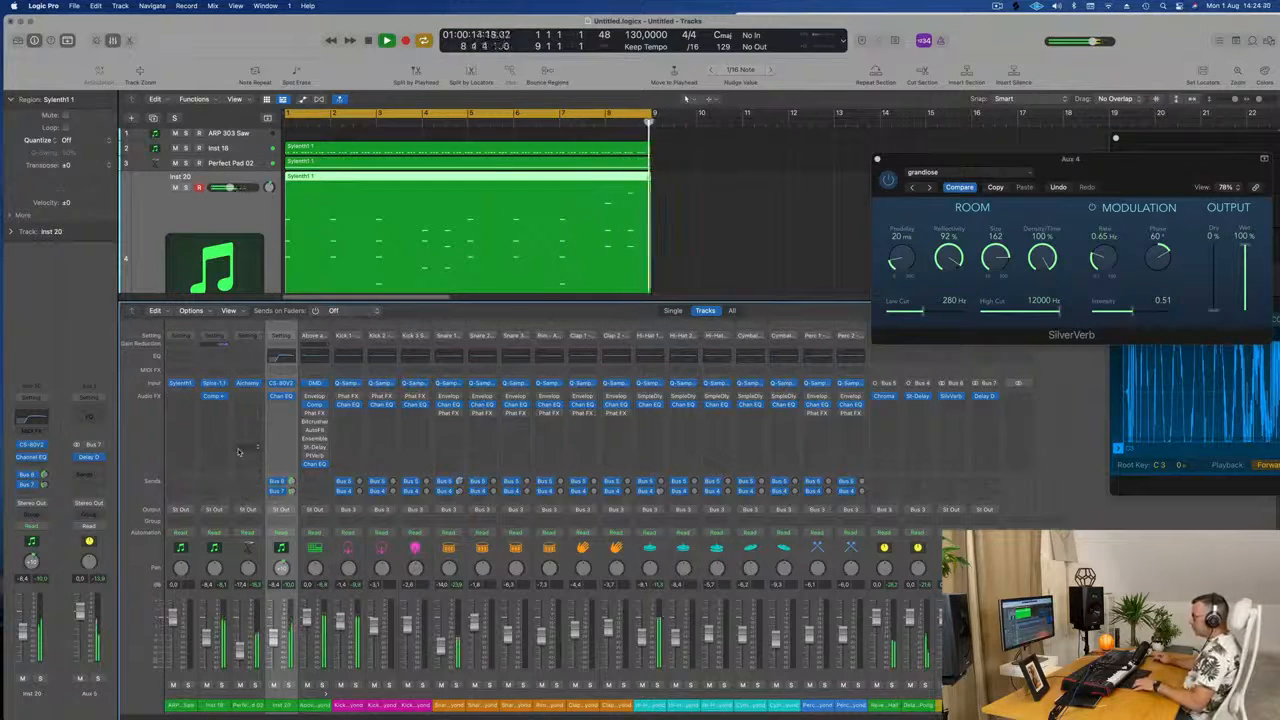
{"action": "left_click_drag", "start_coordinate": [215, 398], "coordinate": [87, 469]}
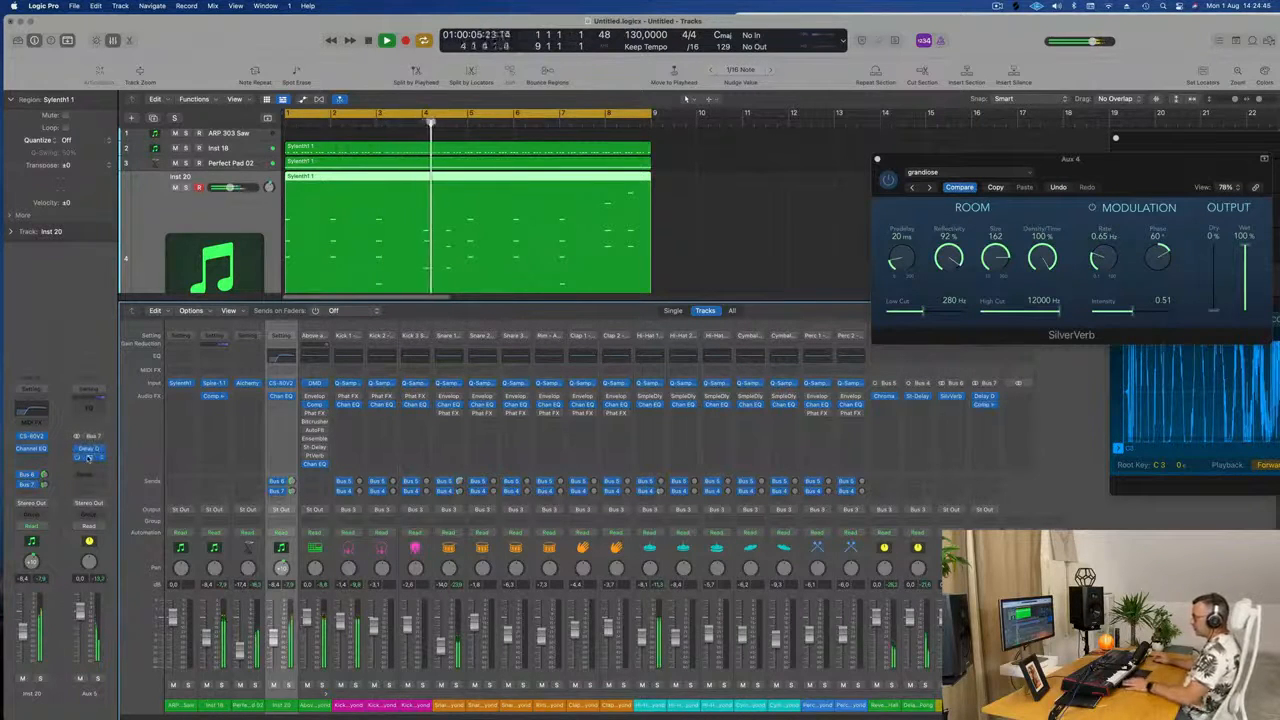
{"action": "left_click", "coordinate": [88, 457]}
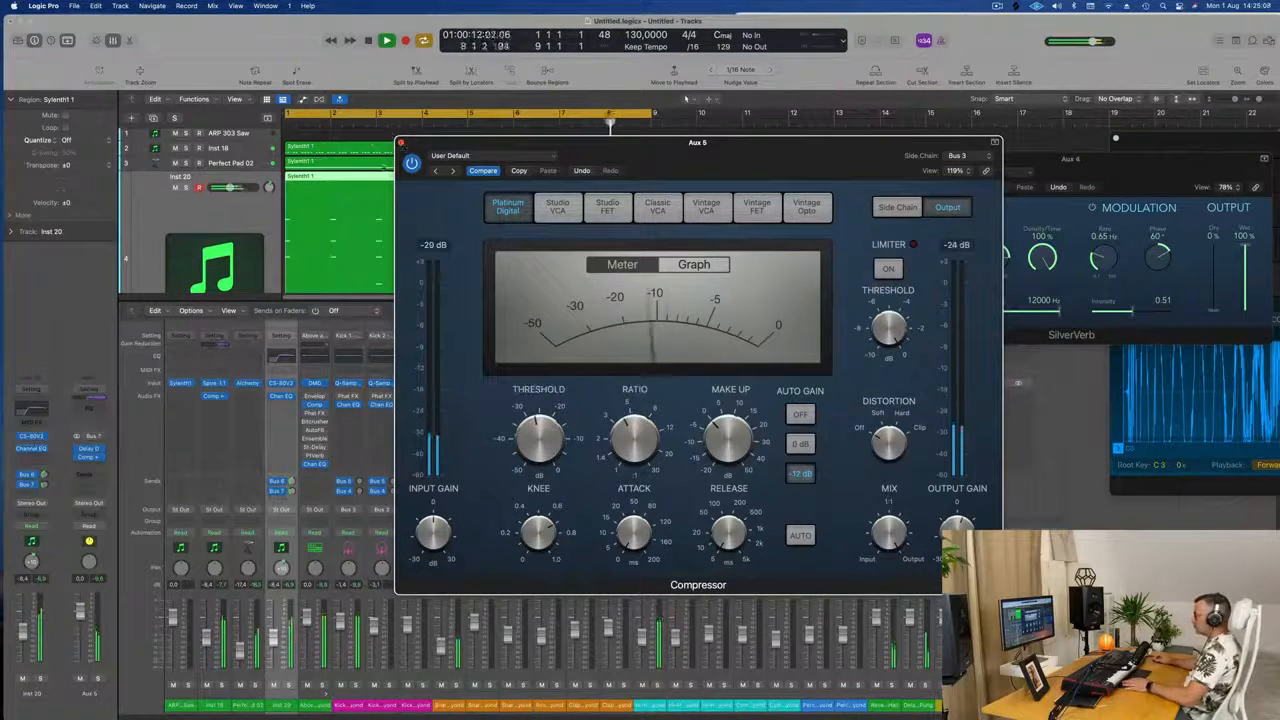
{"action": "key", "text": "super+w"}
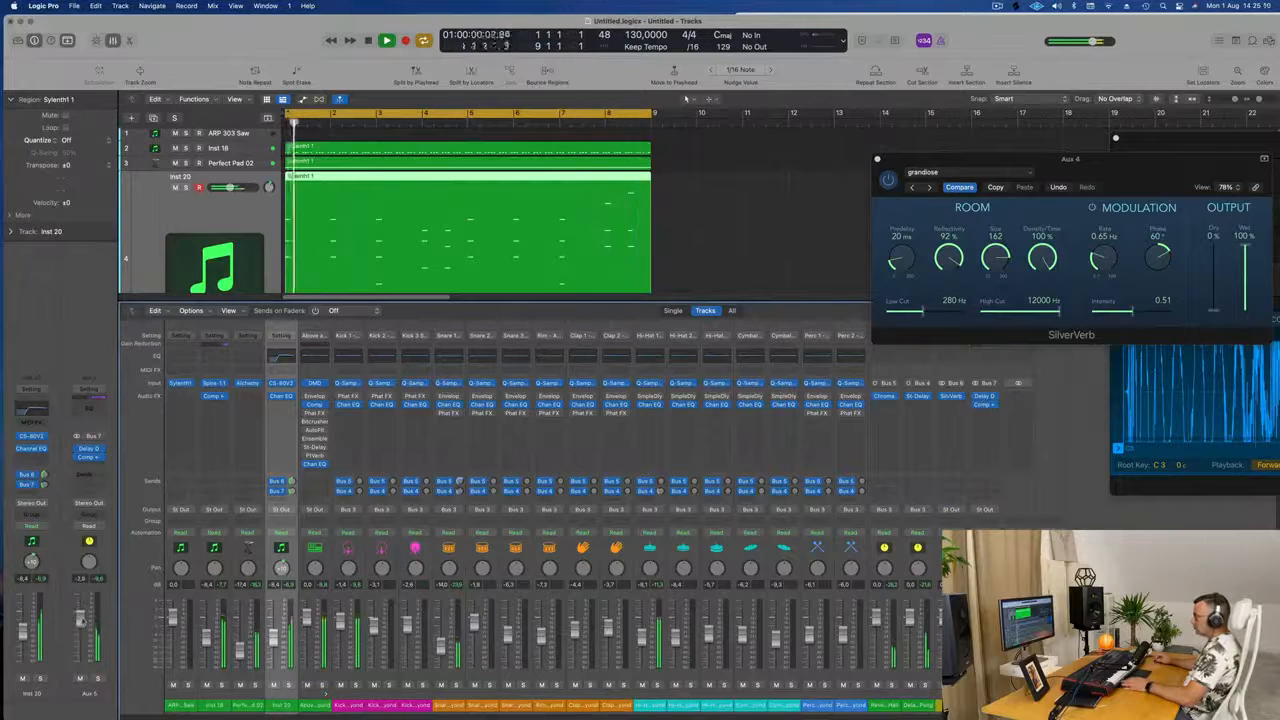
Insert a stereo ChromaVerb on Aux 5 after the Compressor
{"action": "left_click", "coordinate": [92, 465]}
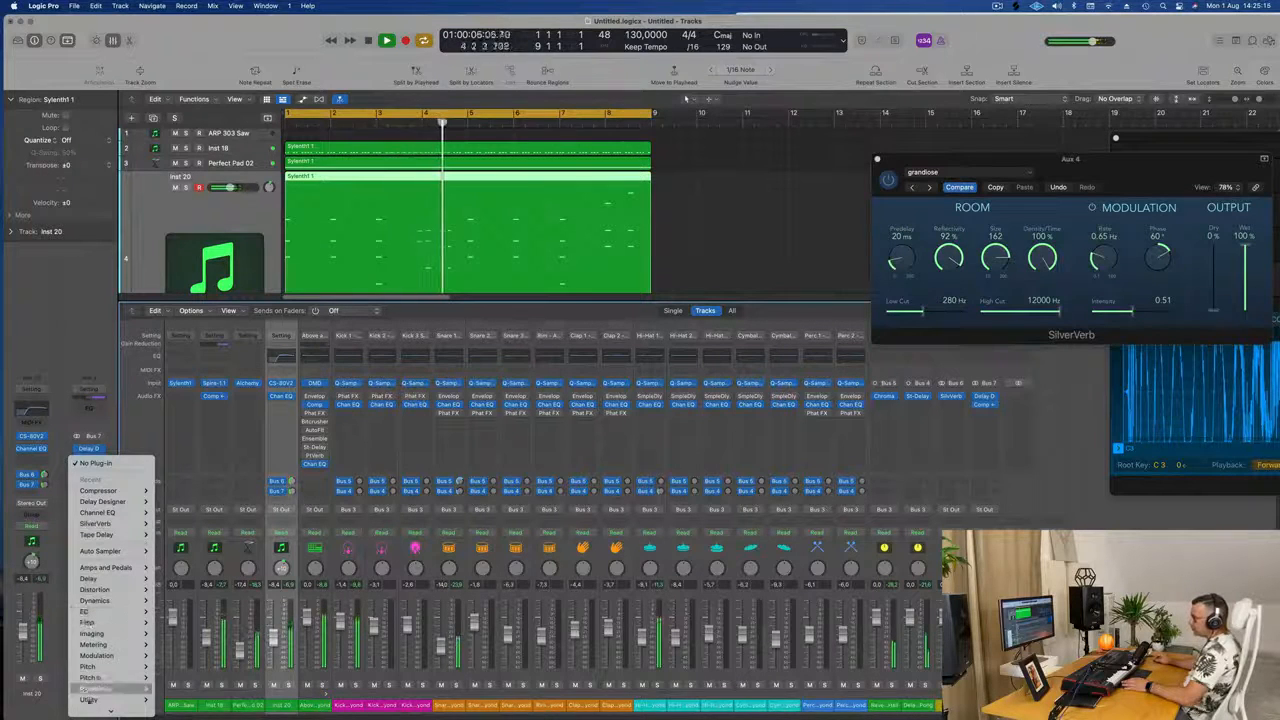
{"action": "mouse_move", "coordinate": [112, 663]}
{"action": "mouse_move", "coordinate": [200, 664]}
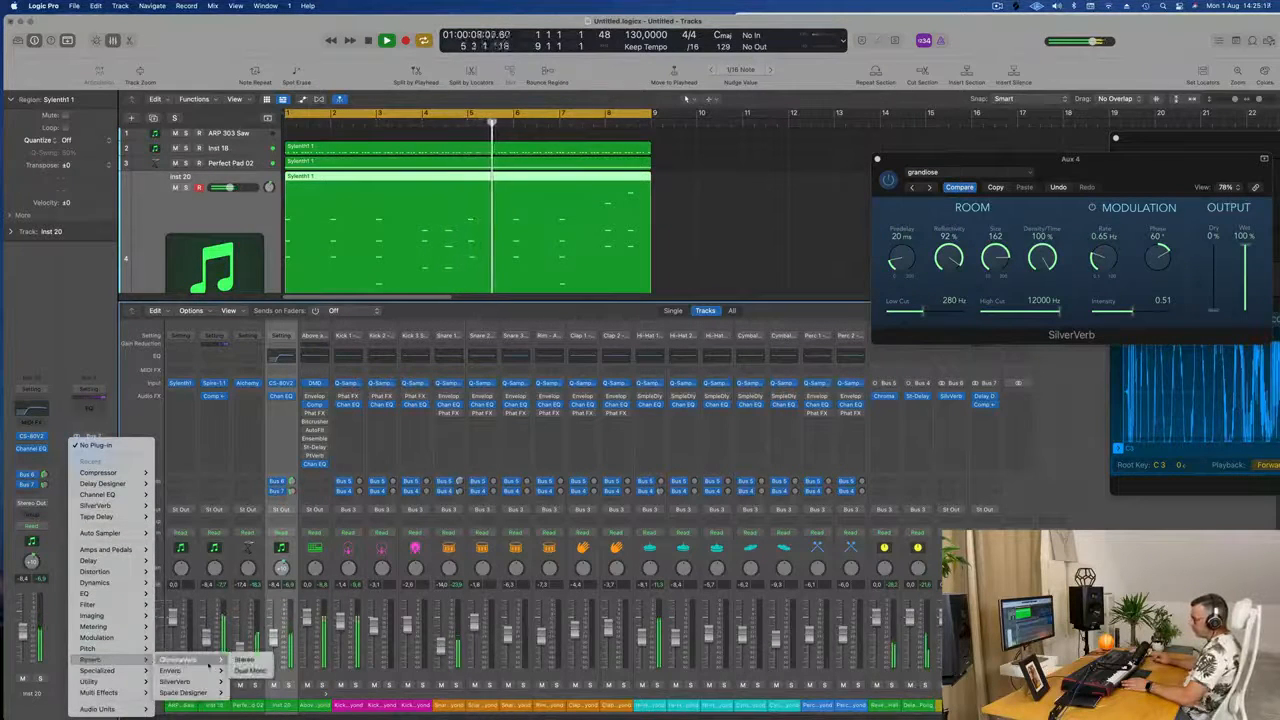
{"action": "left_click", "coordinate": [243, 661]}
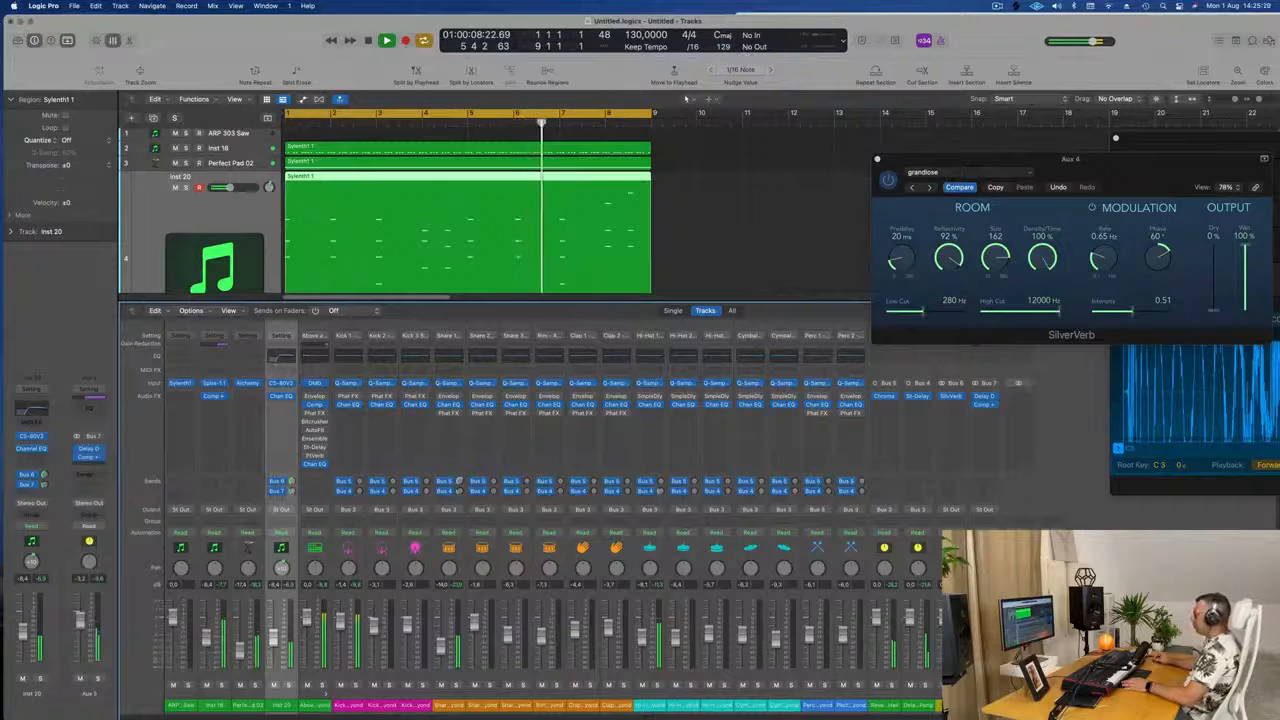
{"action": "left_click_drag", "start_coordinate": [709, 147], "coordinate": [649, 152]}
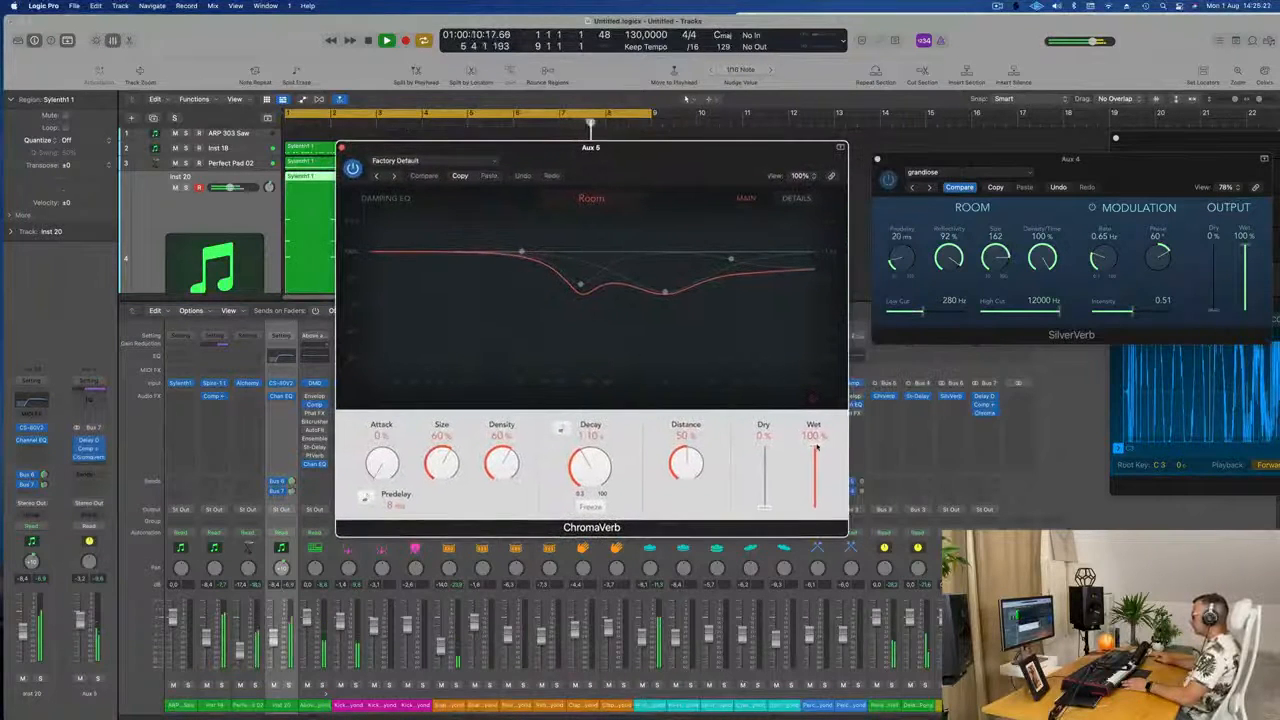
Try ChromaVerb's Drums Ambience preset and settle on the Guitar Chamber preset
{"action": "left_click", "coordinate": [394, 176]}
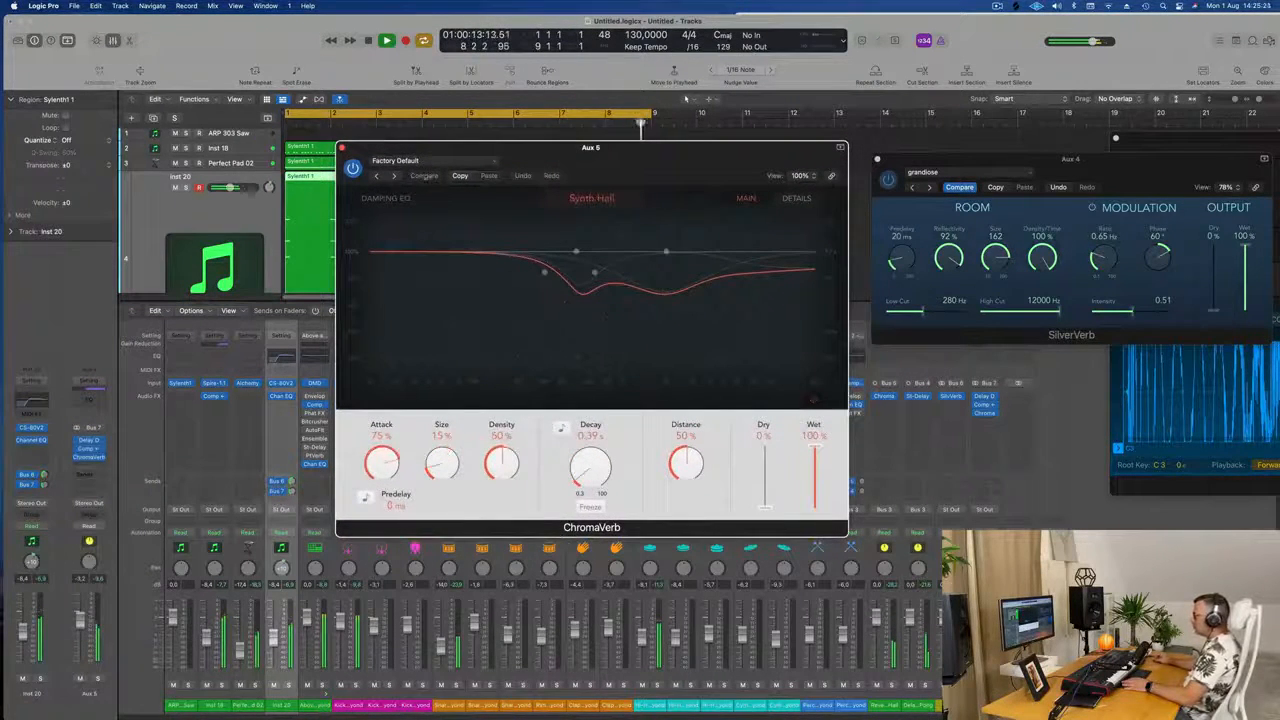
{"action": "left_click_drag", "start_coordinate": [538, 152], "coordinate": [569, 149]}
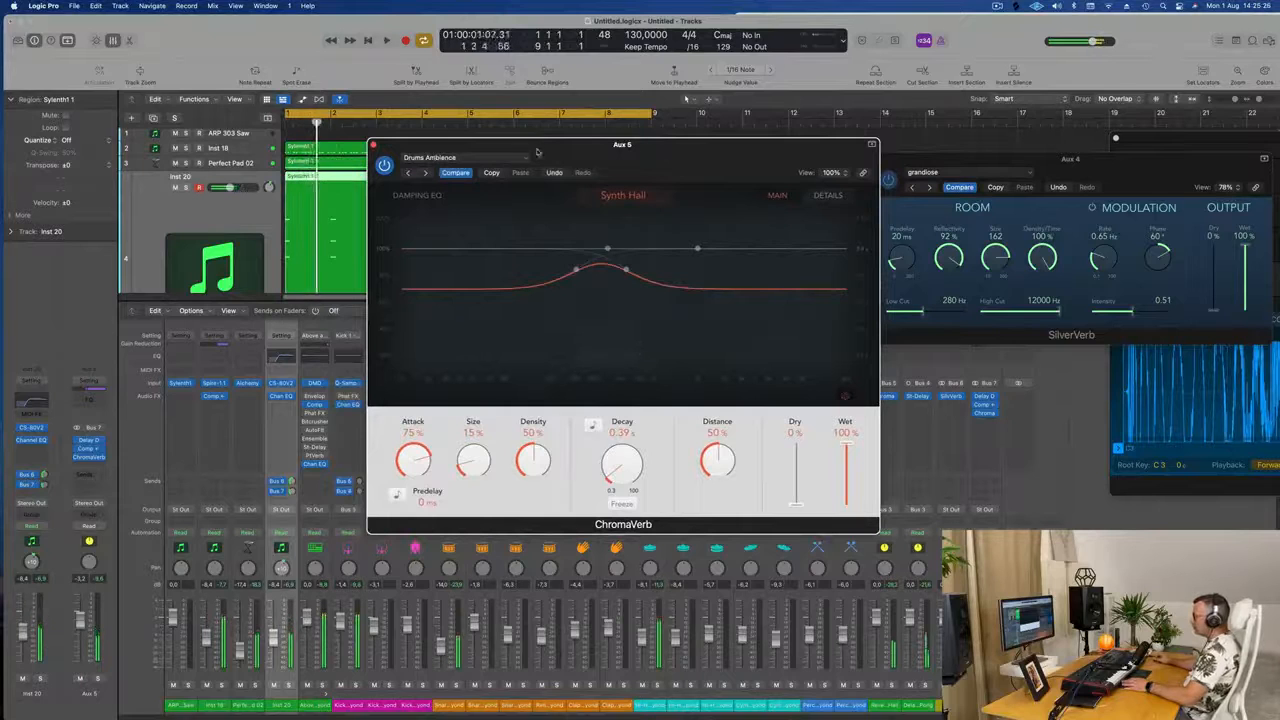
{"action": "left_click", "coordinate": [465, 157]}
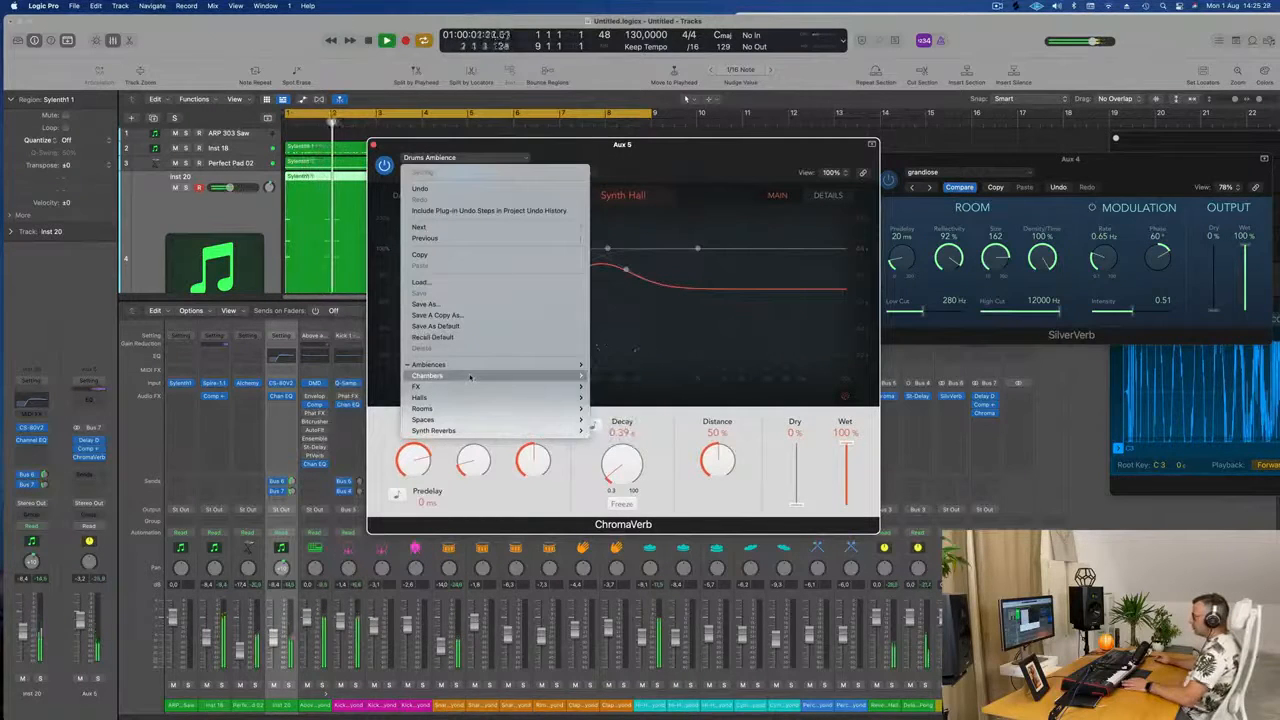
{"action": "mouse_move", "coordinate": [470, 387]}
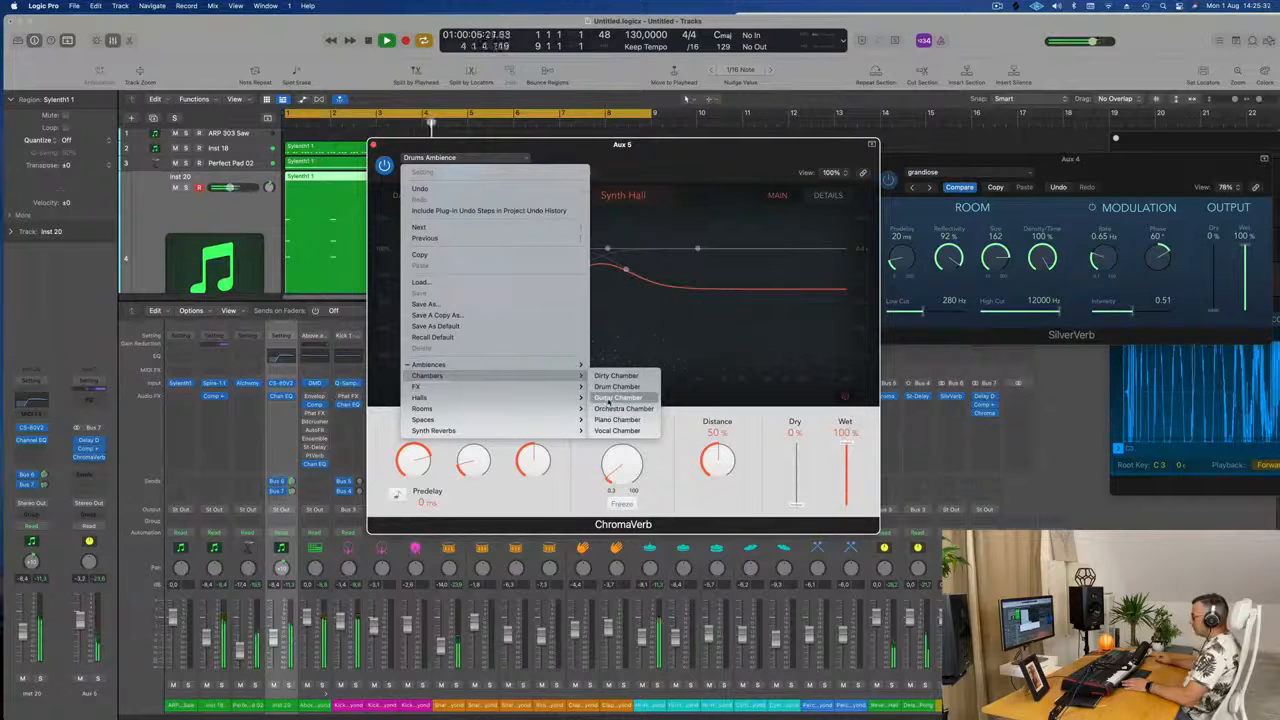
{"action": "left_click", "coordinate": [609, 400]}
{"action": "mouse_move", "coordinate": [706, 148]}
{"action": "left_mouse_down"}
{"action": "mouse_move", "coordinate": [741, 155]}
{"action": "mouse_move", "coordinate": [728, 155]}
{"action": "left_mouse_up"}
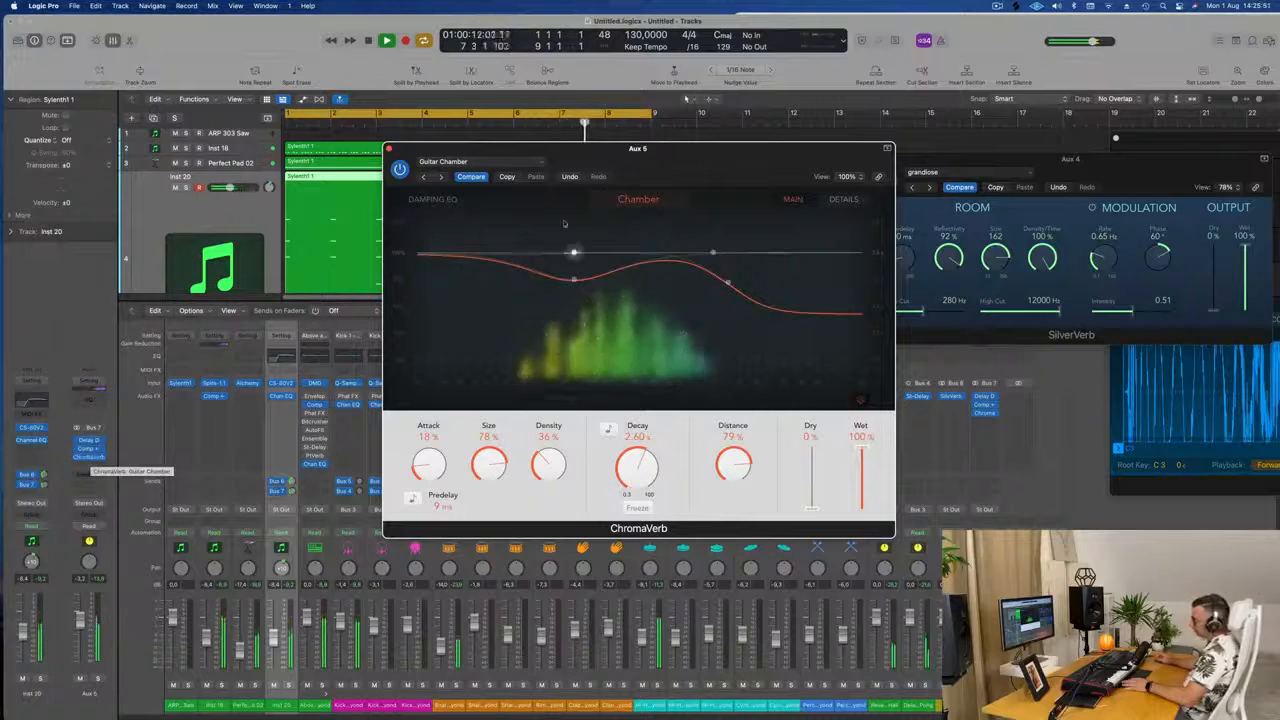
{"action": "mouse_move", "coordinate": [671, 147]}
{"action": "left_mouse_down"}
{"action": "mouse_move", "coordinate": [644, 153]}
{"action": "mouse_move", "coordinate": [668, 158]}
{"action": "left_mouse_up"}
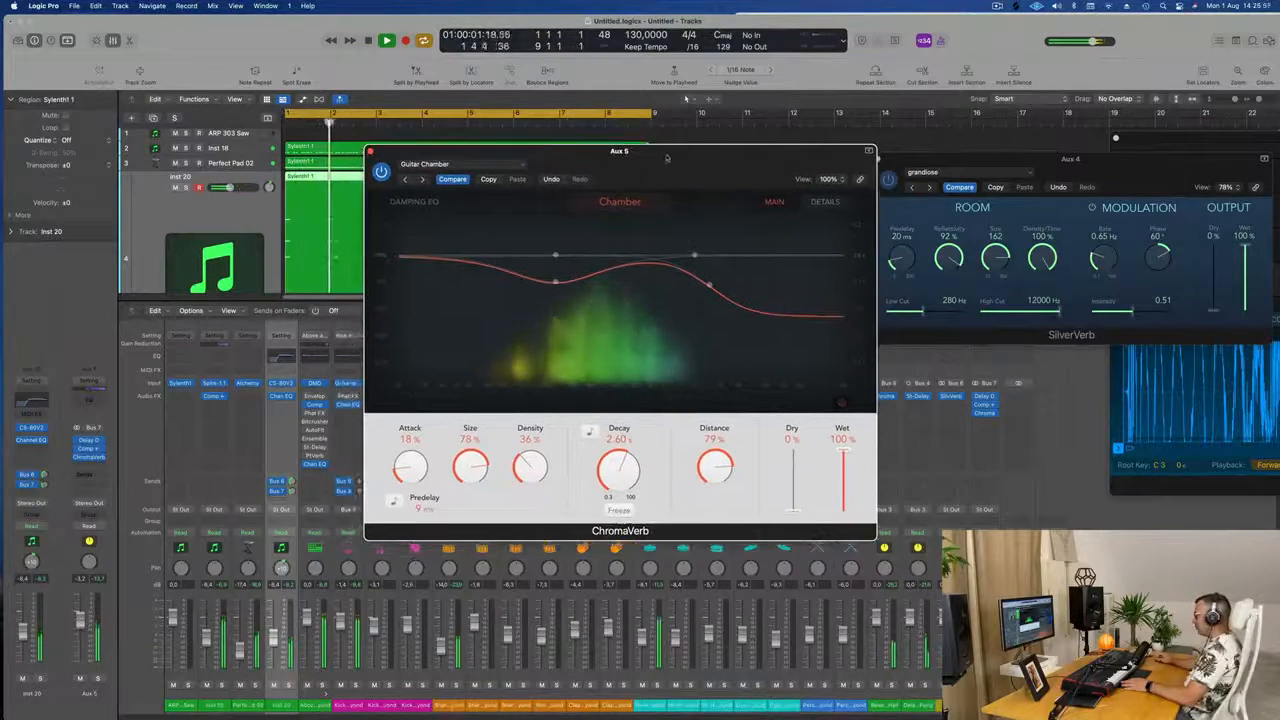
Solo Aux 5, compare its sound with ChromaVerb bypassed and active, and return to the full mix
{"action": "left_click", "coordinate": [97, 679]}
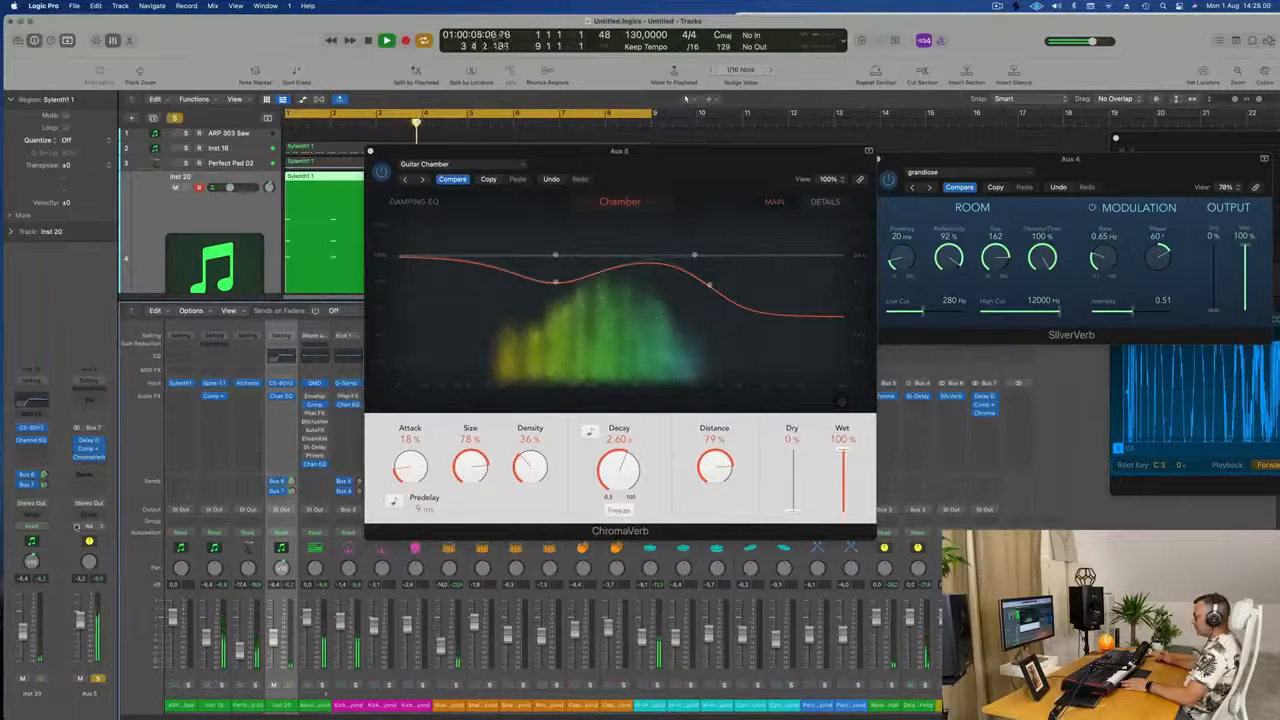
{"action": "left_click", "coordinate": [382, 175]}
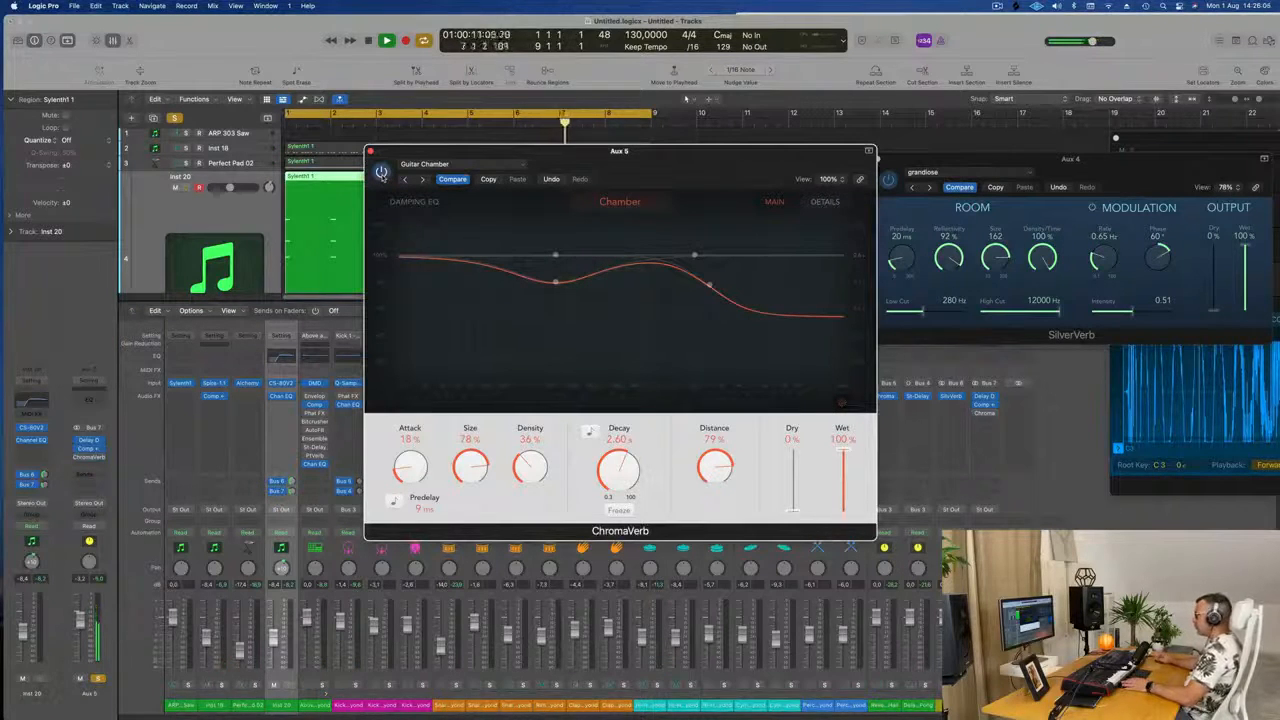
{"action": "left_click_drag", "start_coordinate": [631, 157], "coordinate": [609, 158]}
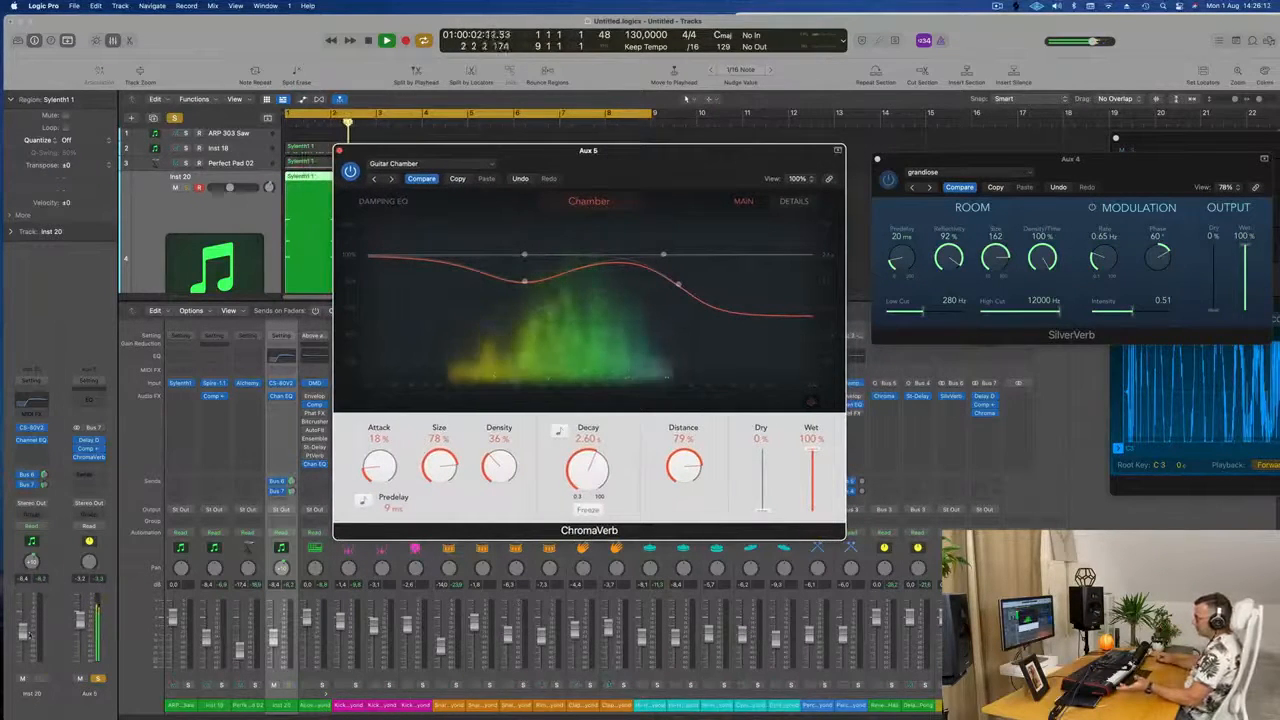
{"action": "left_click", "coordinate": [42, 678]}
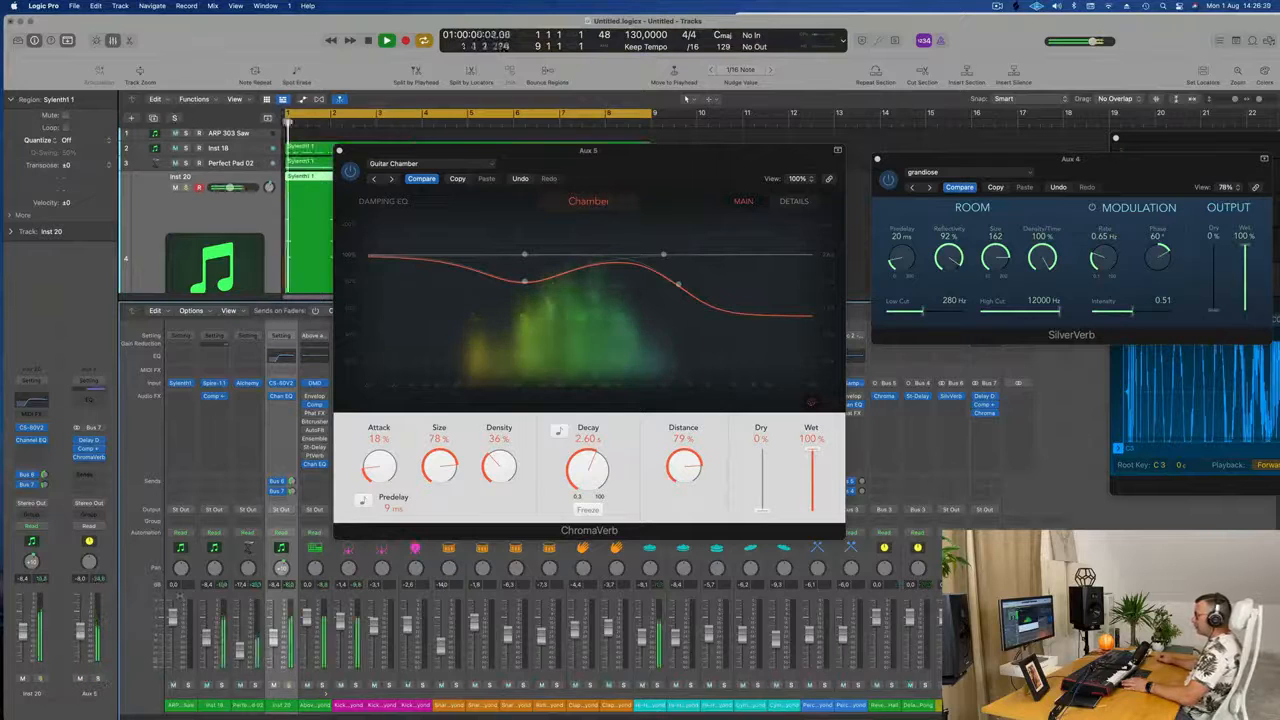
Close the ChromaVerb window and hide the mixer to show the whole arrangement
{"action": "left_click_drag", "start_coordinate": [644, 175], "coordinate": [711, 208]}
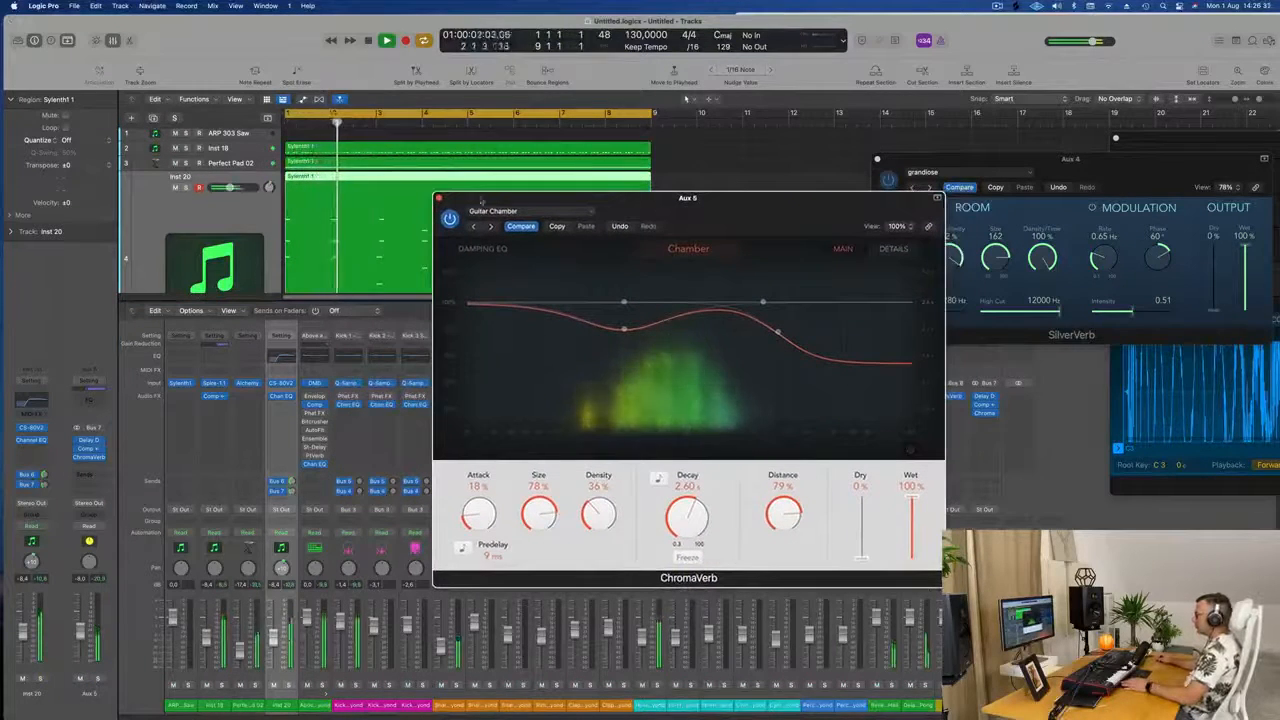
{"action": "left_click", "coordinate": [437, 200]}
{"action": "key", "text": "ctrl+z"}
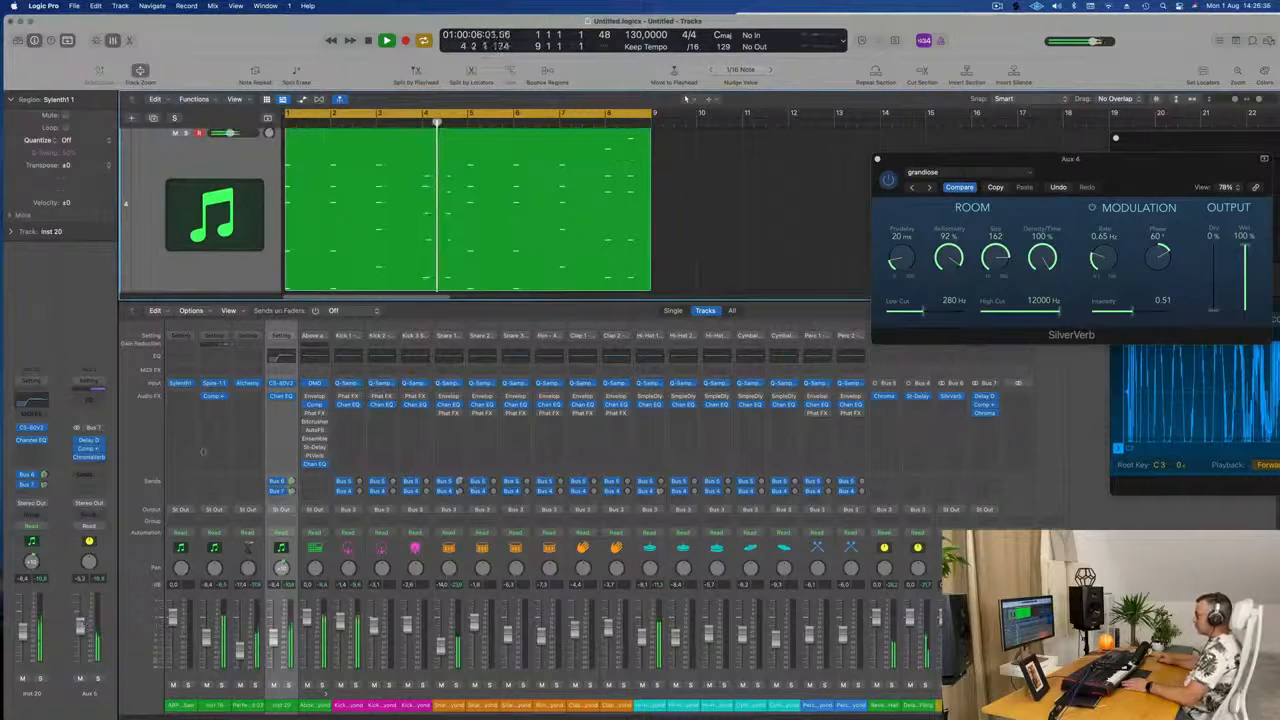
{"action": "scroll", "coordinate": [680, 256], "scroll_direction": "up", "scroll_amount": 3}
{"action": "scroll", "coordinate": [680, 256], "scroll_direction": "down", "scroll_amount": 4}
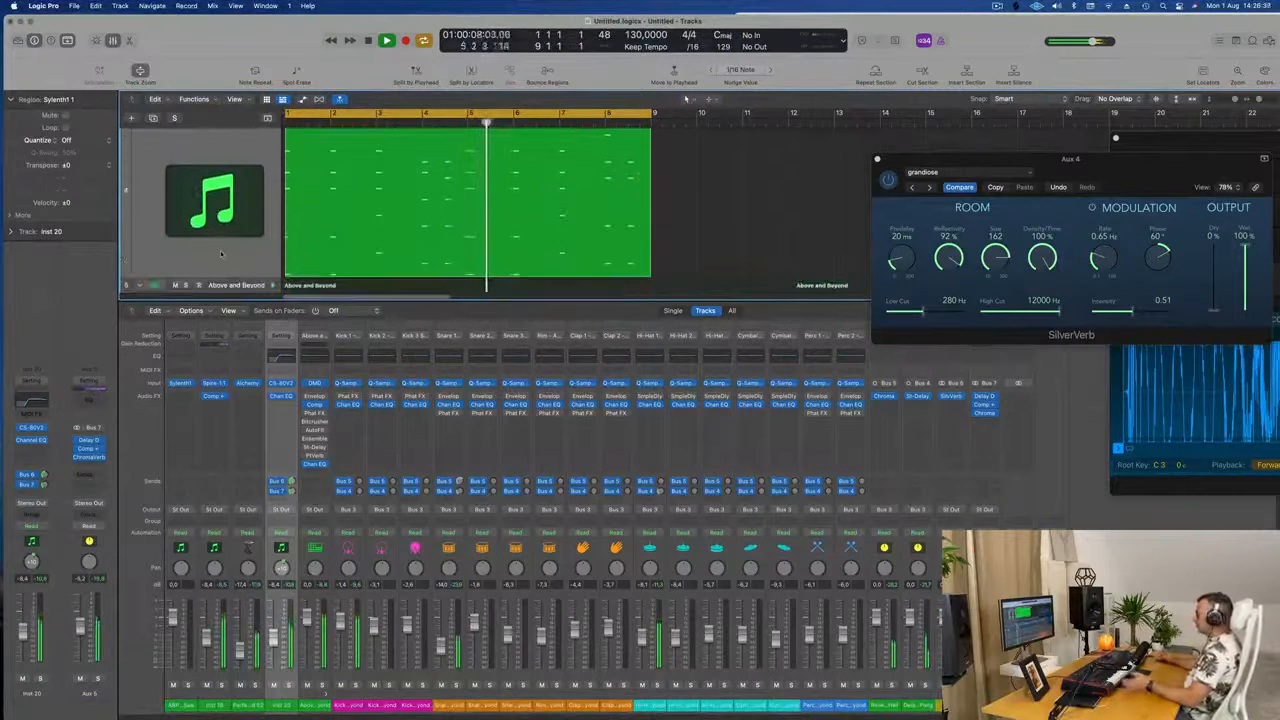
{"action": "key", "text": "x"}
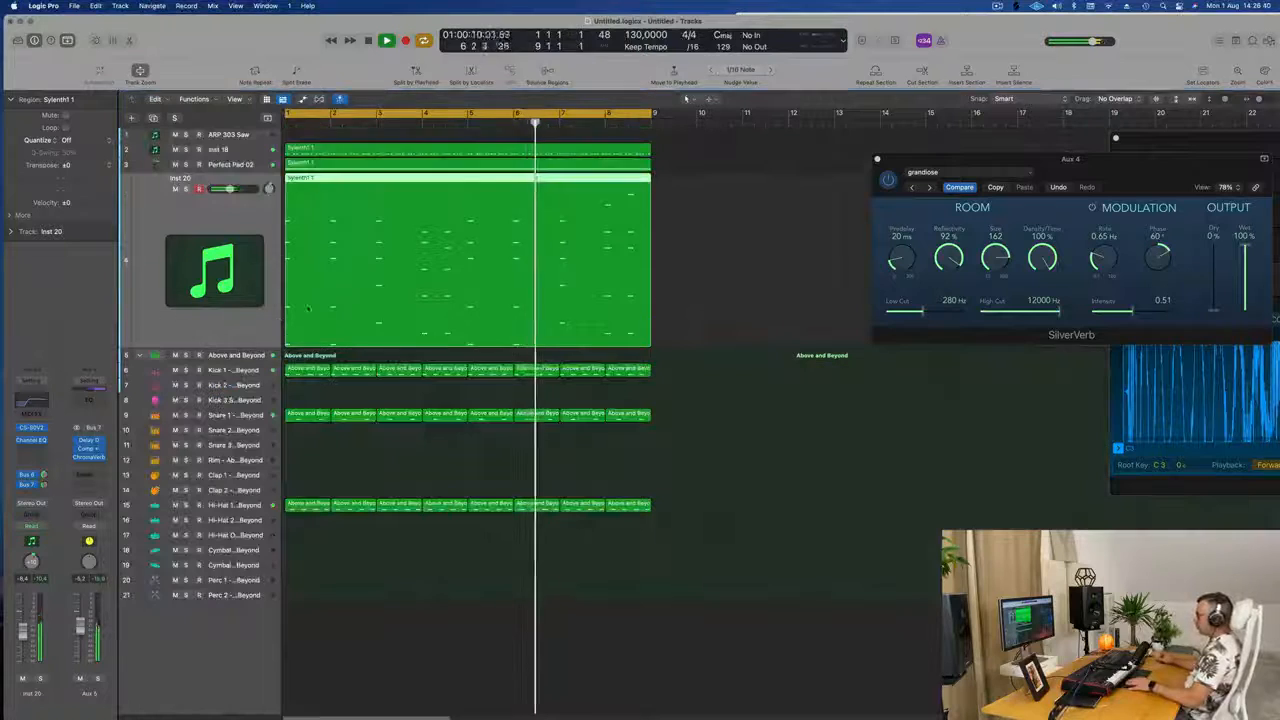
{"action": "scroll", "coordinate": [689, 437], "scroll_direction": "down", "scroll_amount": 5}
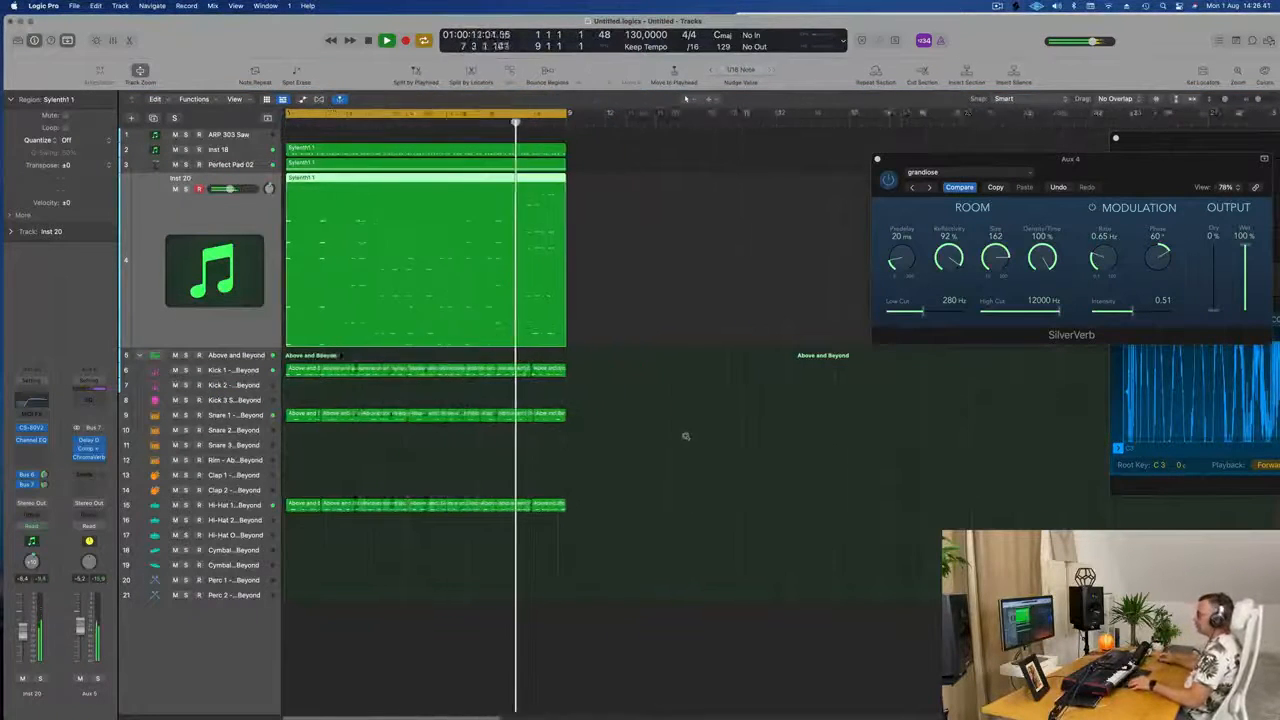
{"action": "scroll", "coordinate": [620, 430], "scroll_direction": "up", "scroll_amount": 1}
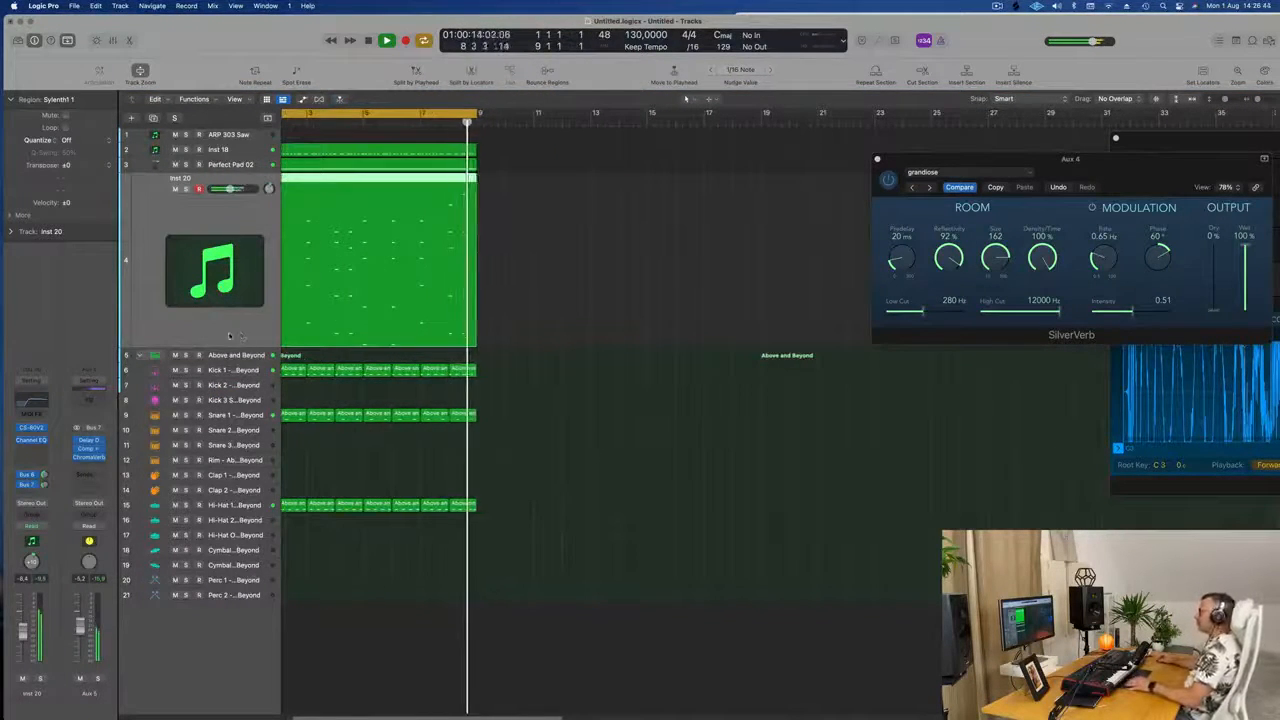
{"action": "scroll", "coordinate": [230, 330], "scroll_direction": "up", "scroll_amount": 1}
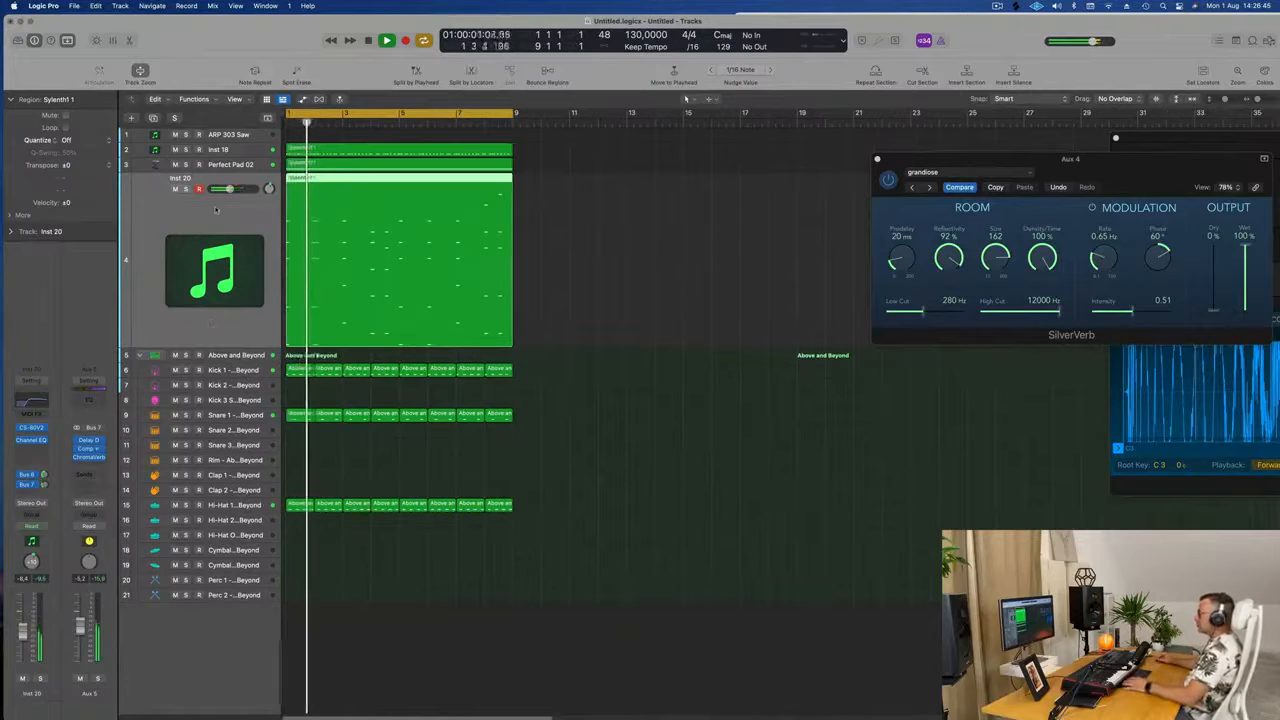
Select the Perfect Pad 02 track, open its Alchemy instrument and load the Perfect Pad 01 preset
{"action": "left_click", "coordinate": [250, 153]}
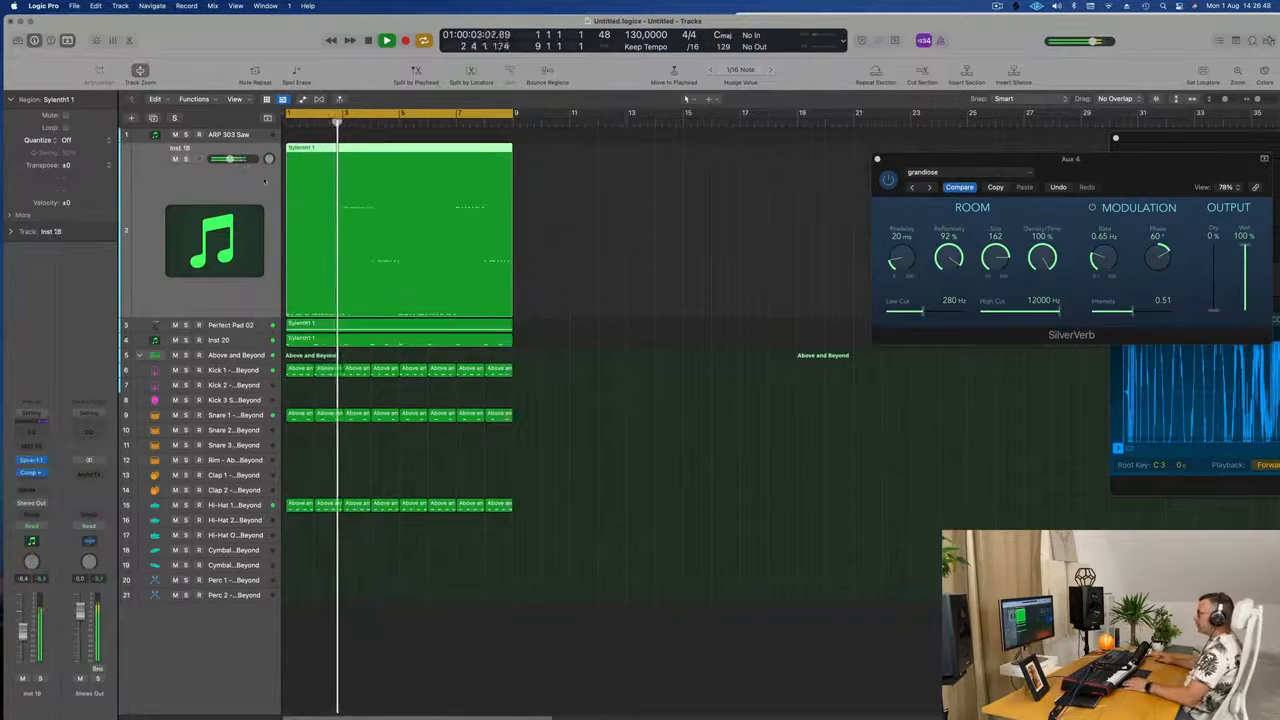
{"action": "key", "text": "Down"}
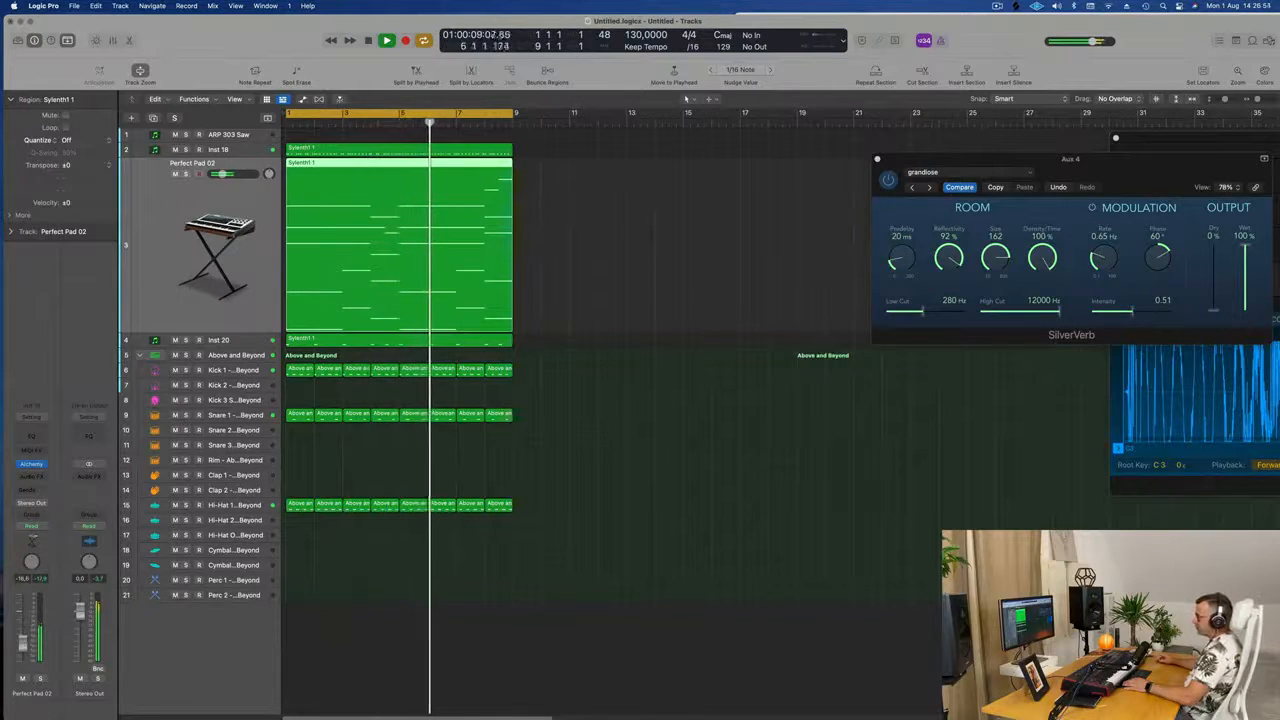
{"action": "left_click", "coordinate": [31, 463]}
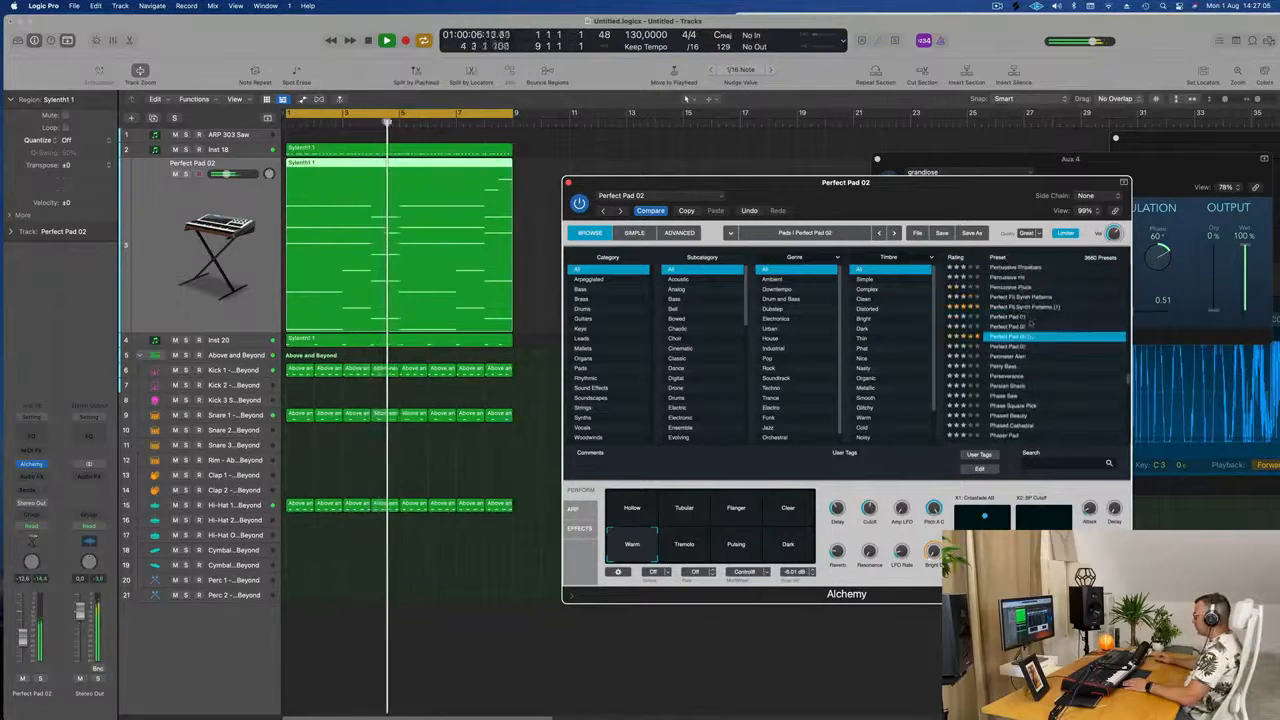
{"action": "left_click", "coordinate": [1015, 318]}
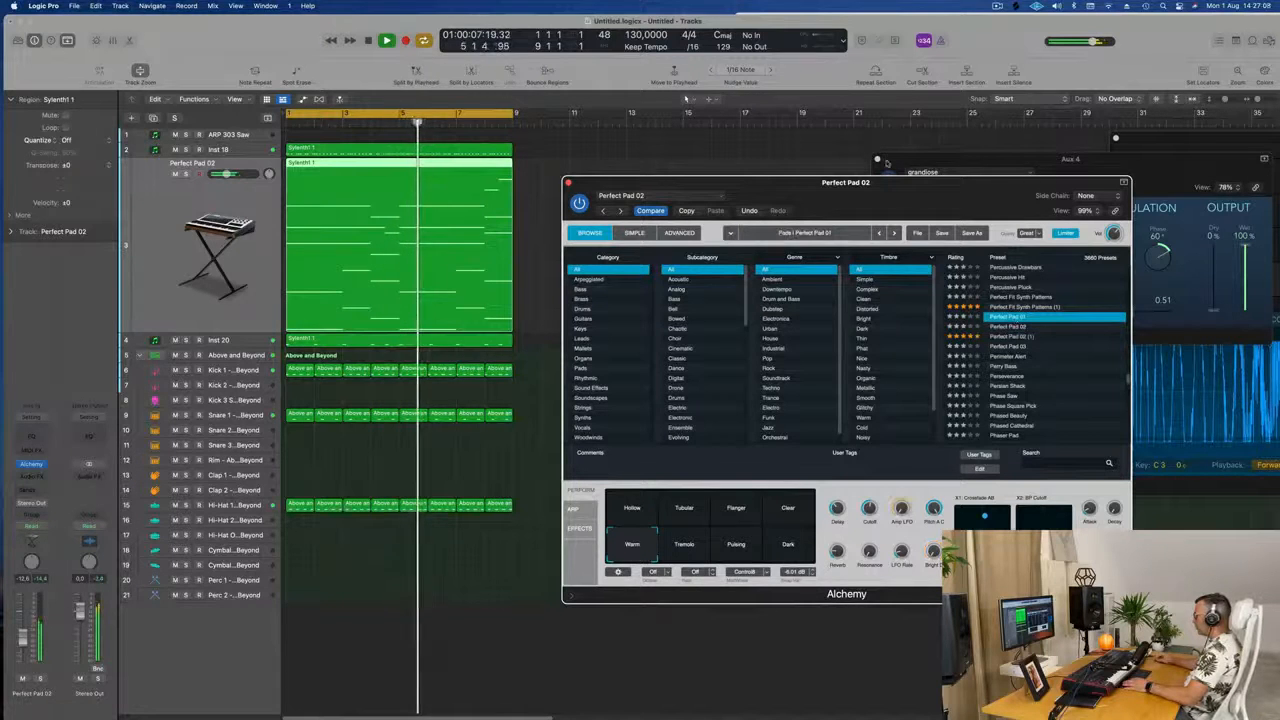
{"action": "left_click_drag", "start_coordinate": [899, 195], "coordinate": [799, 180]}
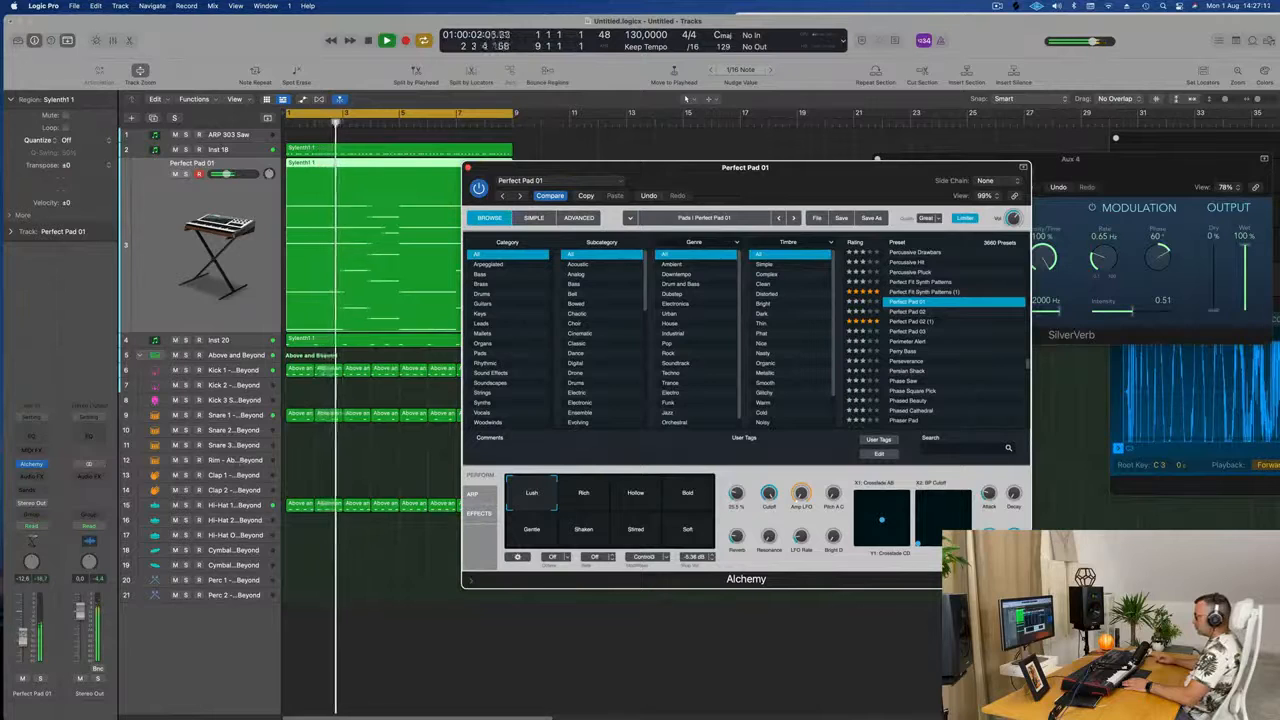
Switch the Alchemy pad to its Bold performance variation and readjust the pad track's volume
{"action": "left_click_drag", "start_coordinate": [22, 637], "coordinate": [22, 631]}
{"action": "left_click", "coordinate": [687, 493]}
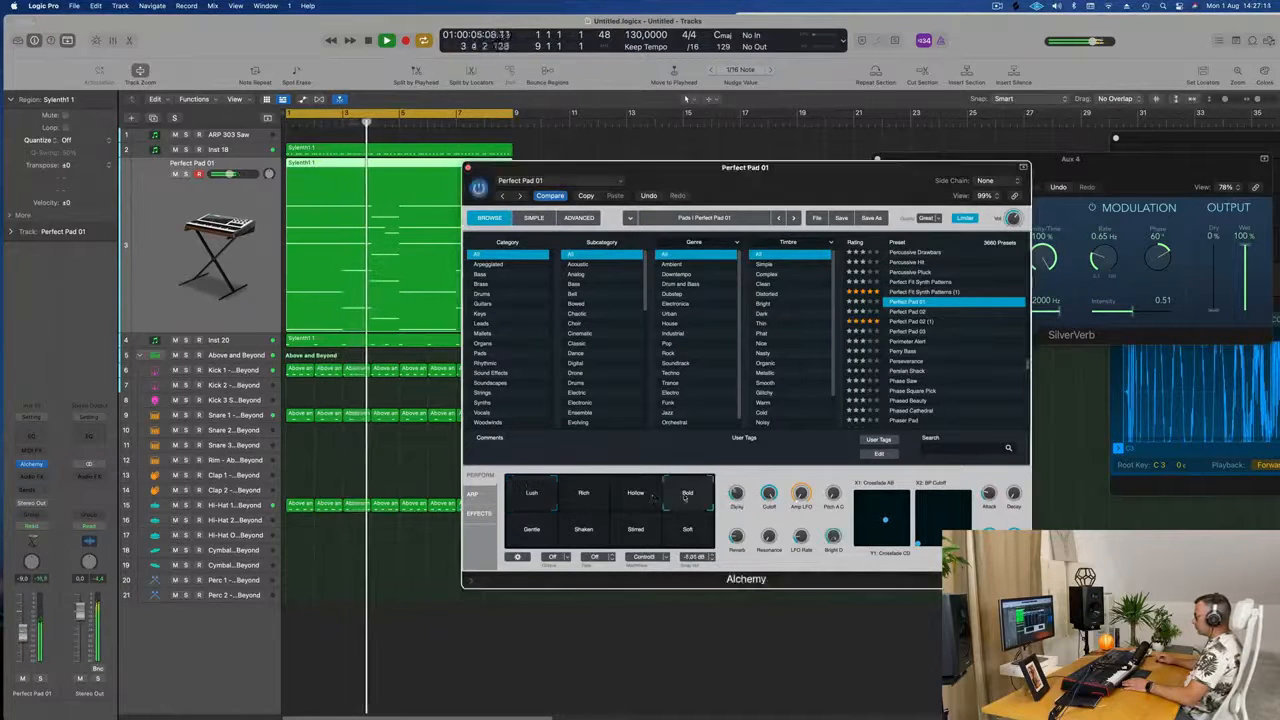
{"action": "left_click_drag", "start_coordinate": [22, 642], "coordinate": [22, 646]}
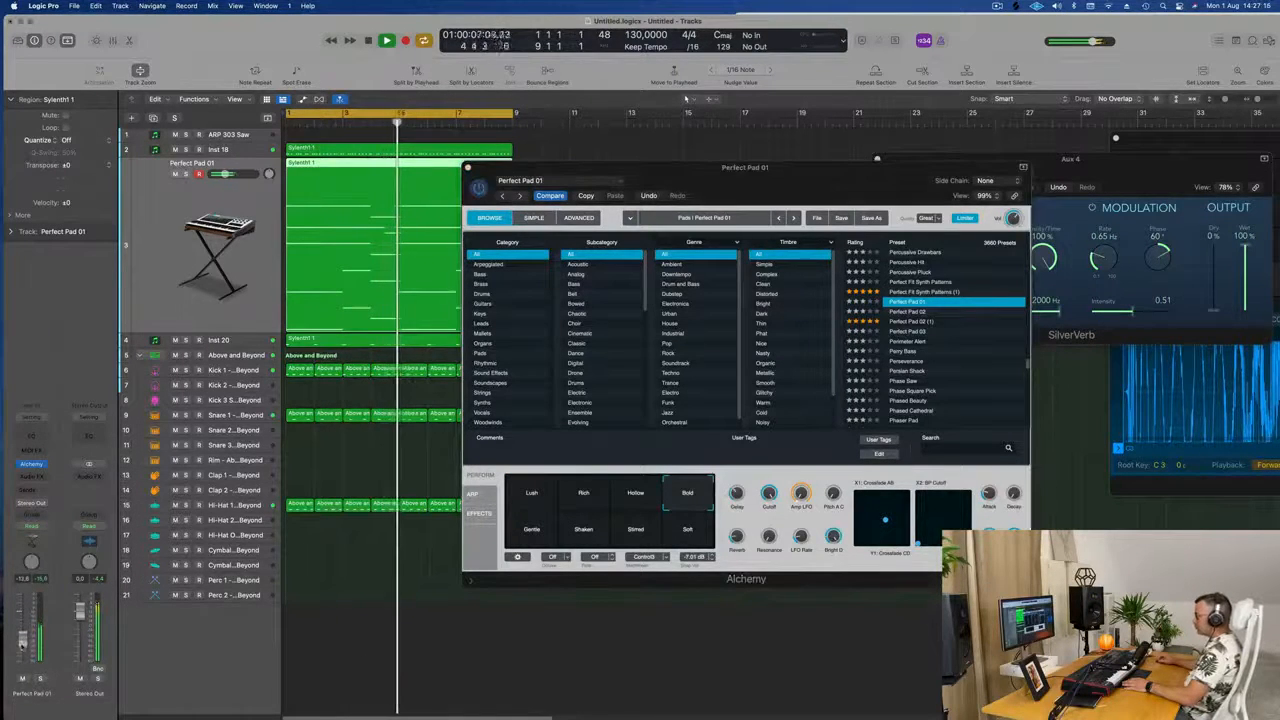
Add a send from the Perfect Pad 01 track to Bus 6, which feeds the reverb on Aux 4
{"action": "left_click", "coordinate": [27, 491]}
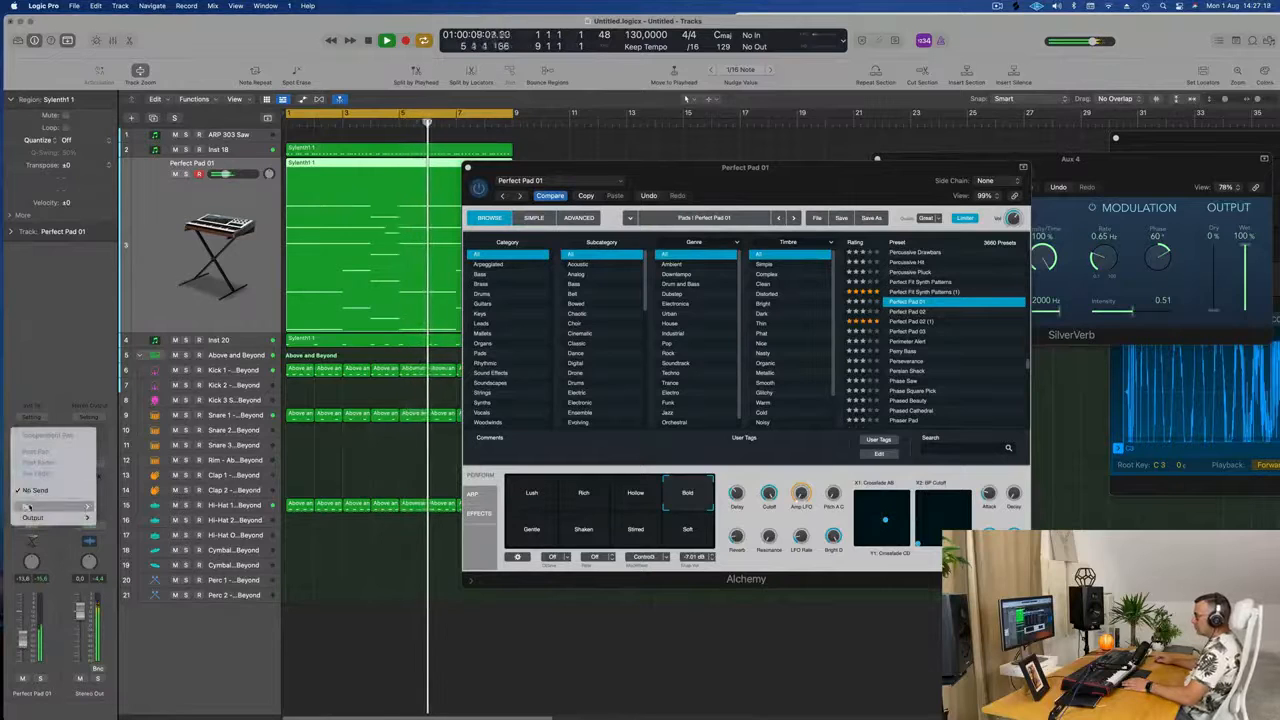
{"action": "mouse_move", "coordinate": [30, 506]}
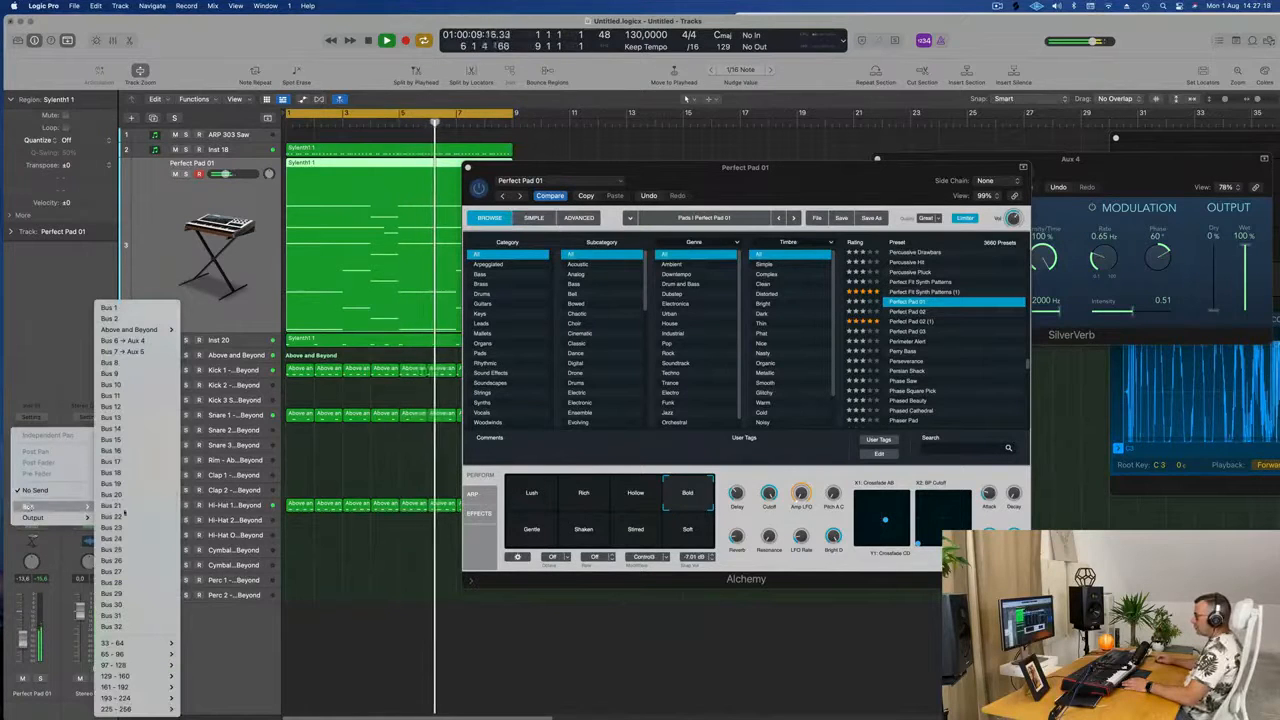
{"action": "left_click", "coordinate": [135, 340]}
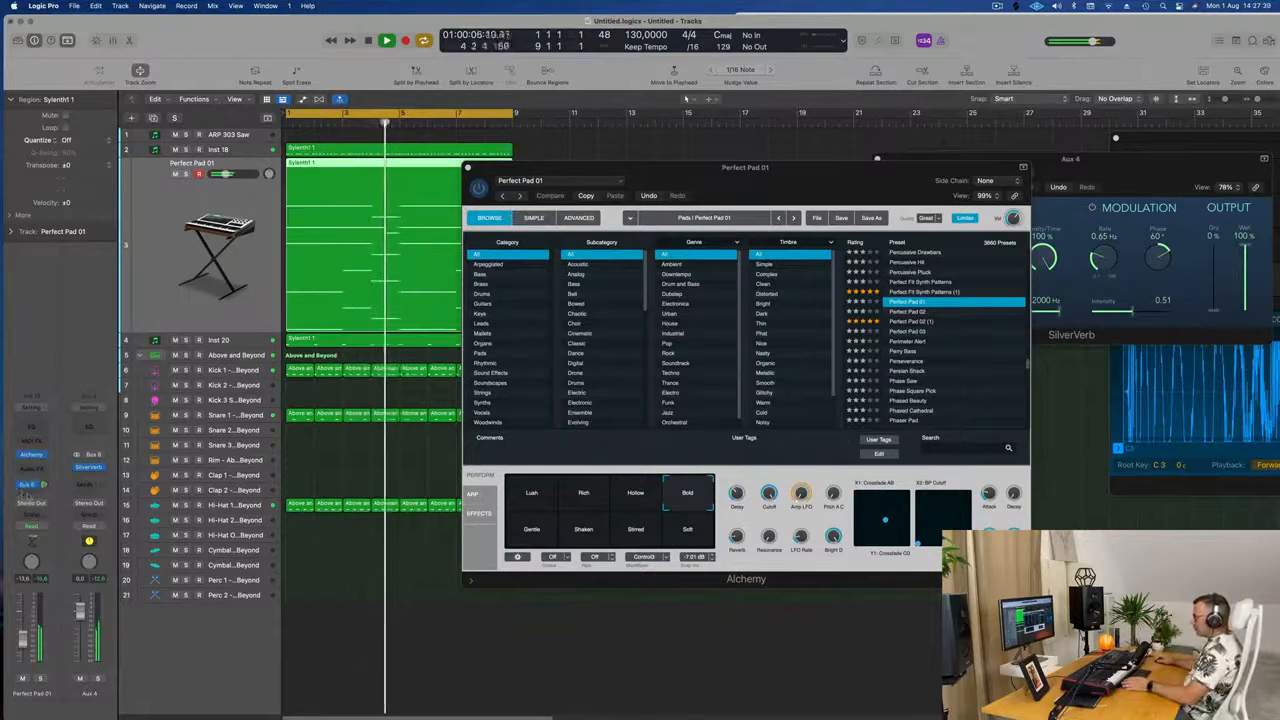
{"action": "left_click", "coordinate": [26, 493]}
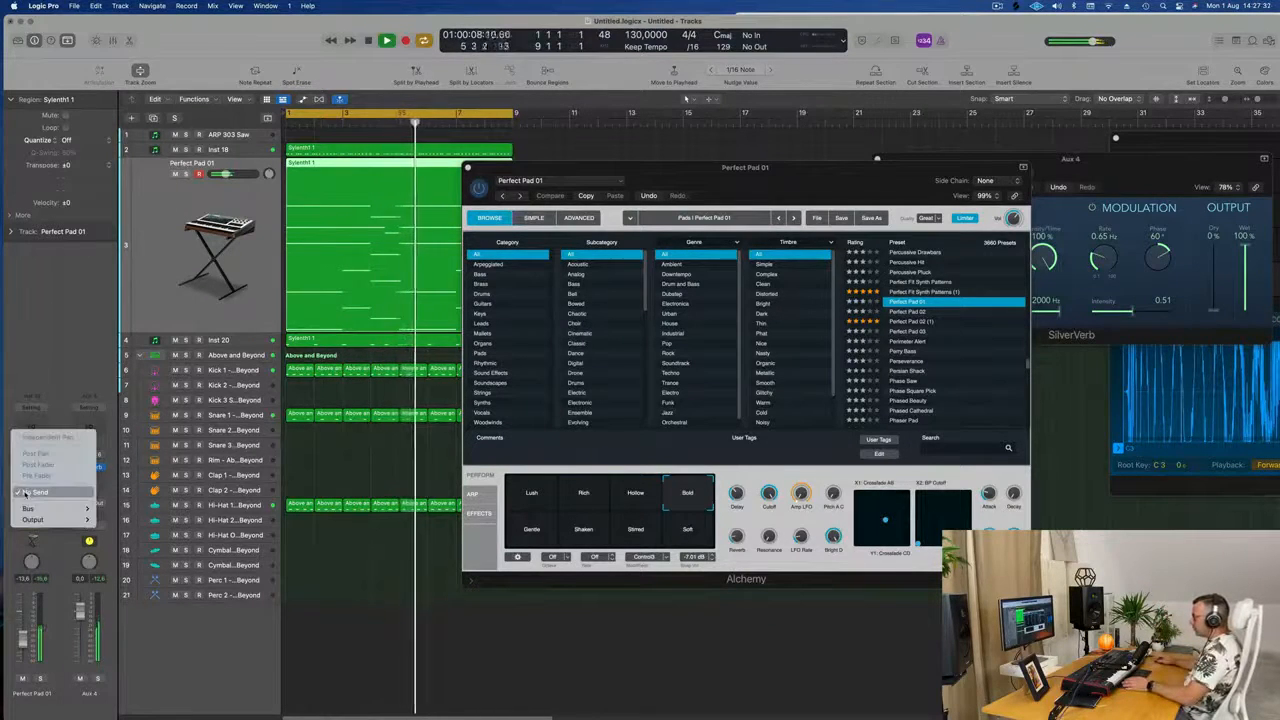
{"action": "left_click", "coordinate": [87, 346]}
High-pass the Perfect Pad 01 track at 790 Hz with a Channel EQ, and close the EQ window
{"action": "left_click_drag", "start_coordinate": [766, 192], "coordinate": [793, 204]}
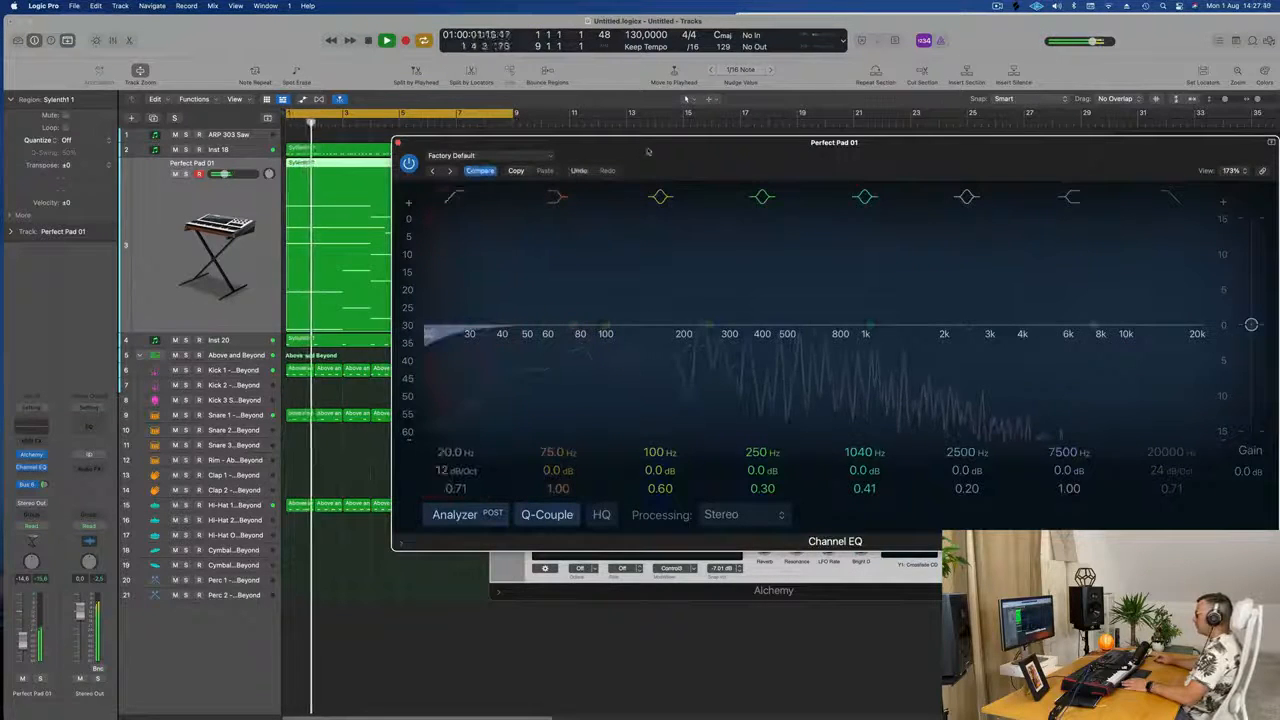
{"action": "left_click_drag", "start_coordinate": [643, 153], "coordinate": [473, 168]}
{"action": "left_click_drag", "start_coordinate": [284, 336], "coordinate": [657, 353]}
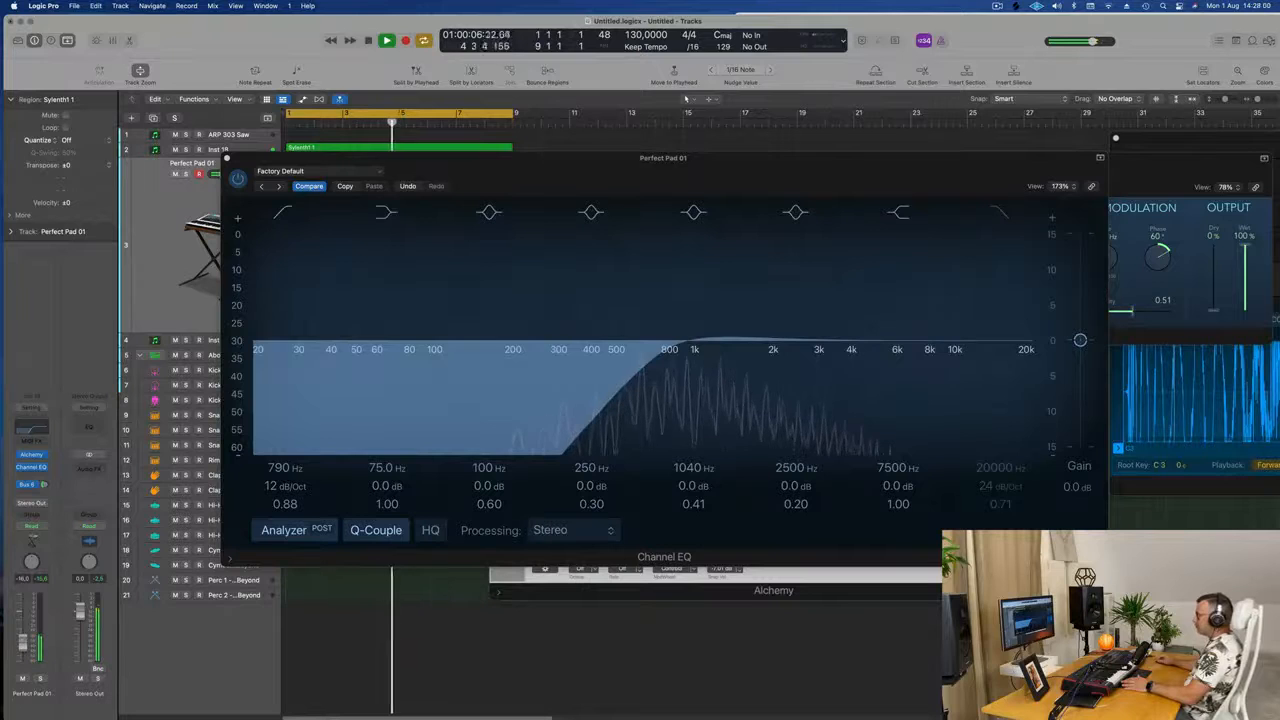
{"action": "left_click", "coordinate": [227, 160]}
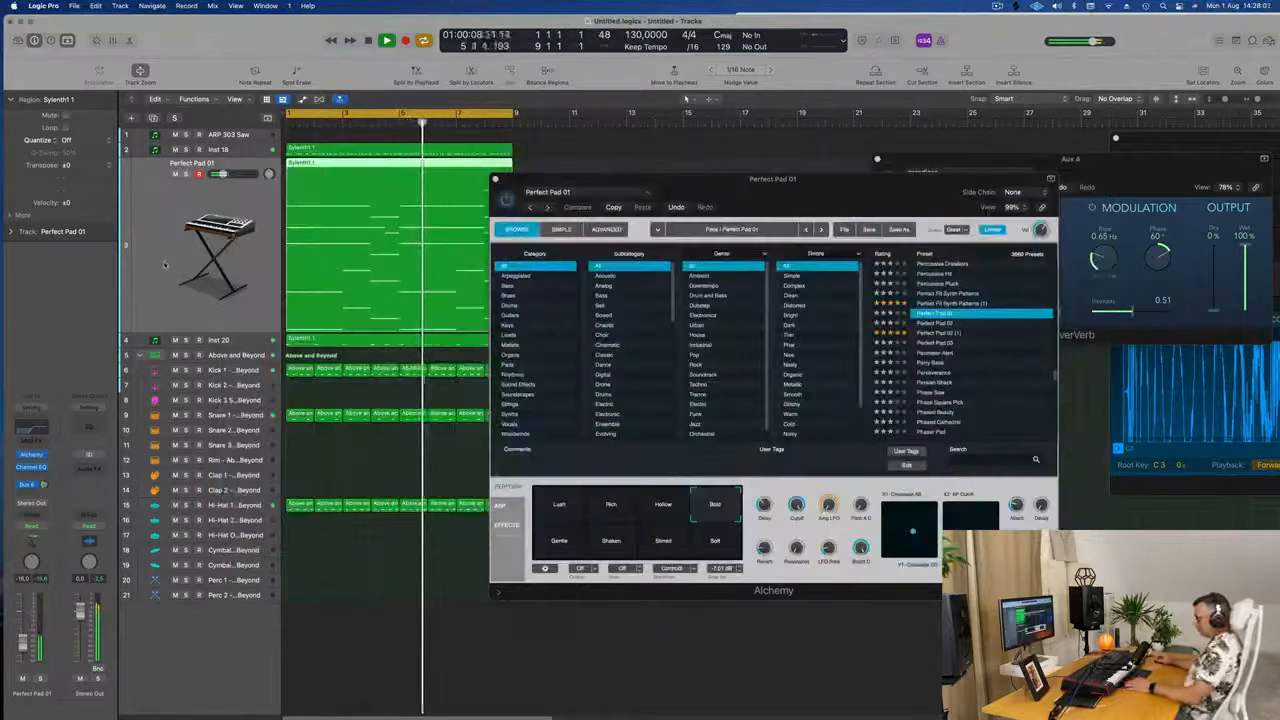
Copy the Inst 18 track's Compressor onto Perfect Pad 01 after the Channel EQ and check its Bus 3 side-chain settings
{"action": "key", "text": "x"}
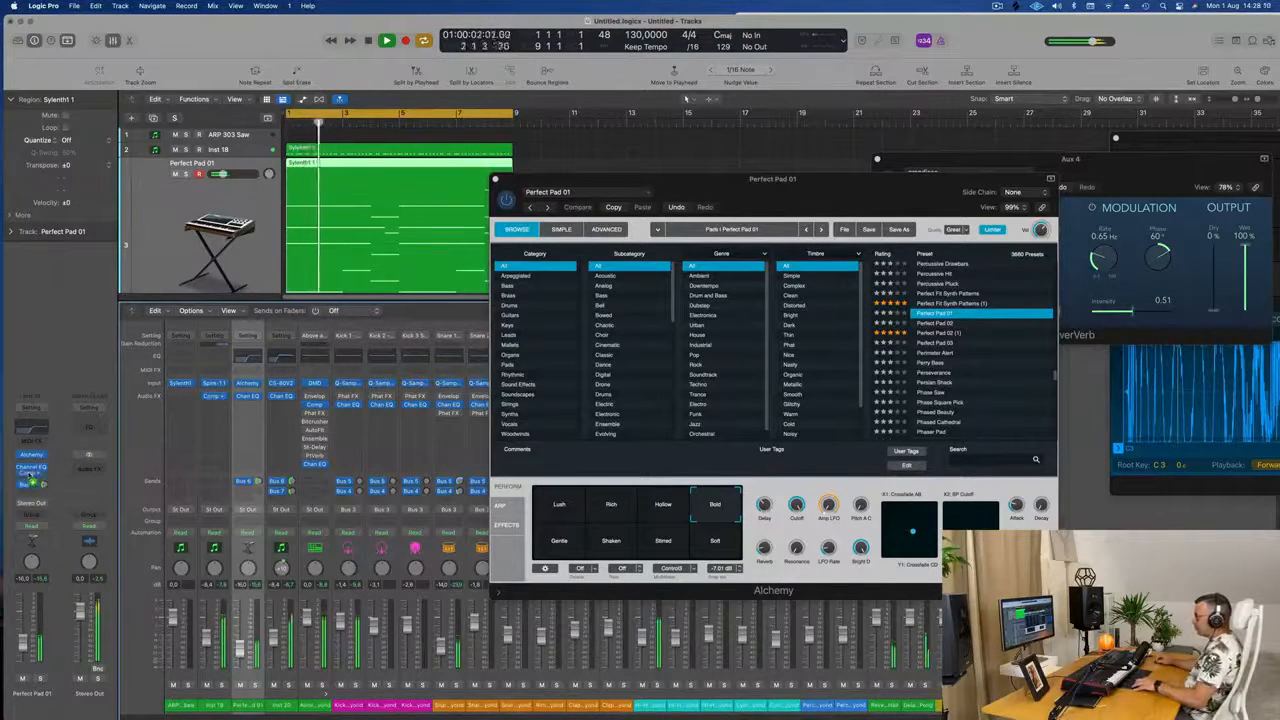
{"action": "left_click", "coordinate": [41, 476]}
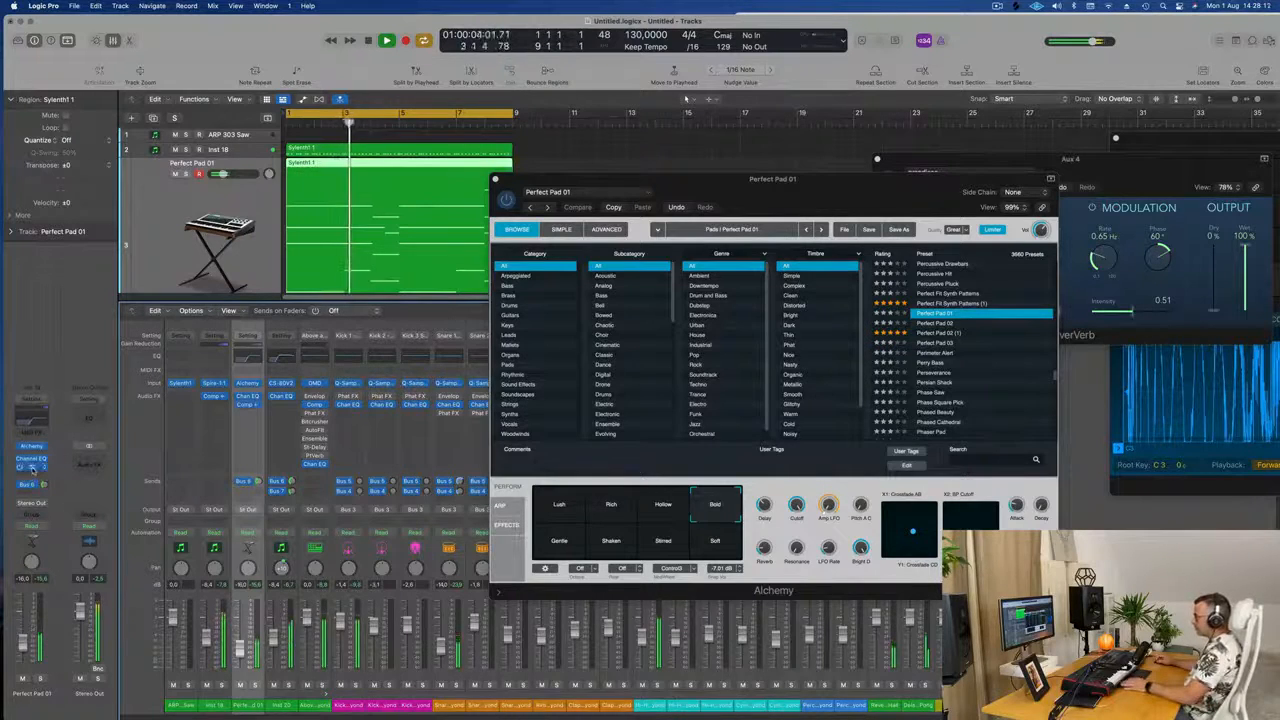
{"action": "left_click", "coordinate": [31, 466]}
{"action": "left_click_drag", "start_coordinate": [729, 157], "coordinate": [794, 241]}
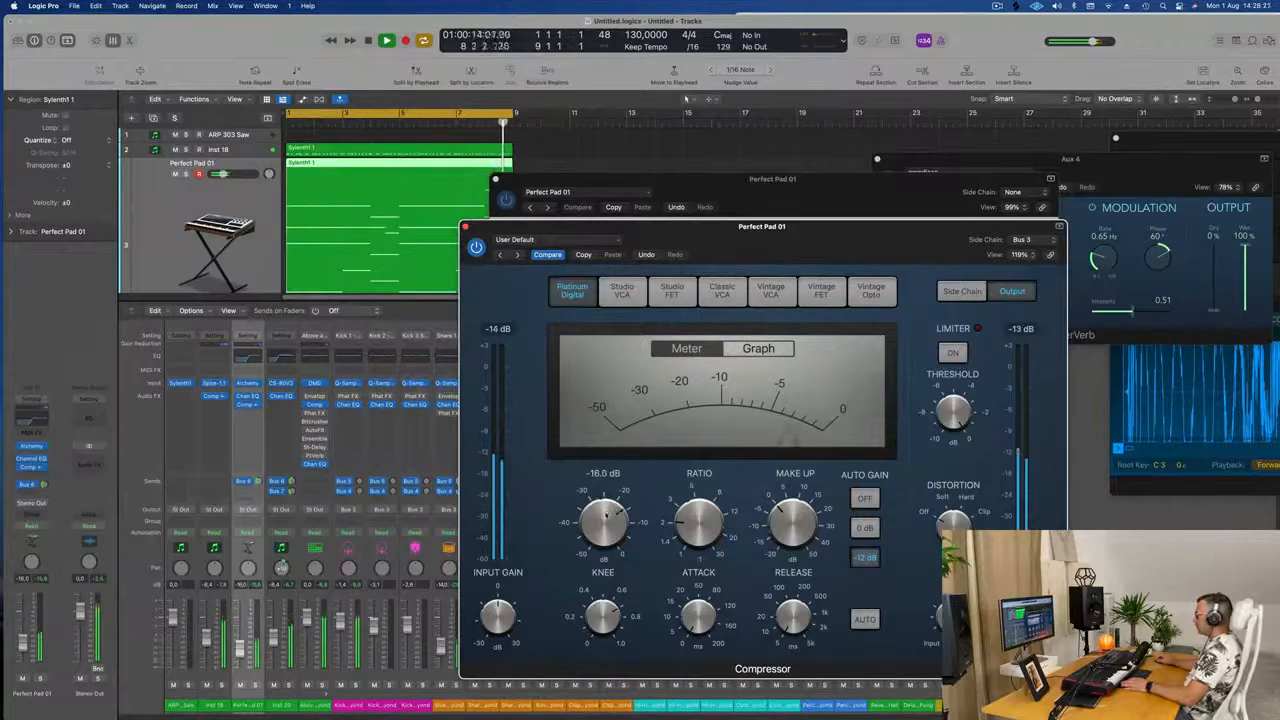
{"action": "left_click_drag", "start_coordinate": [868, 228], "coordinate": [742, 212]}
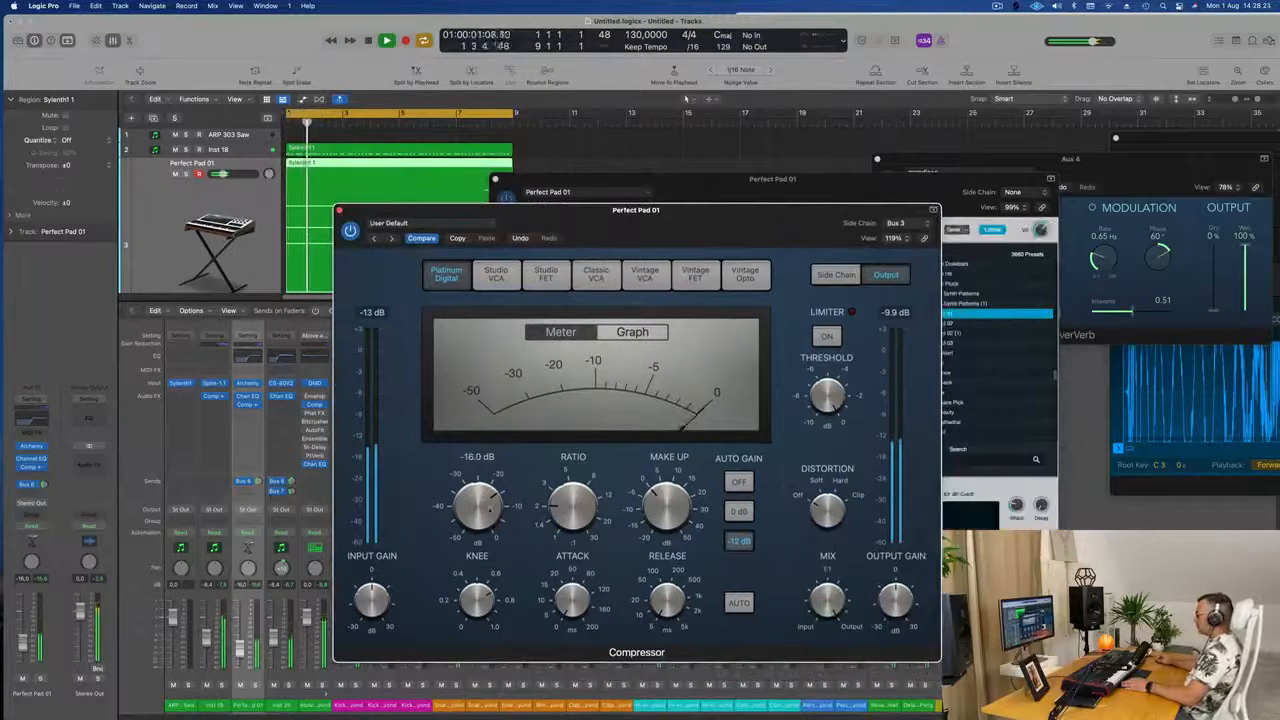
{"action": "left_click", "coordinate": [339, 210]}
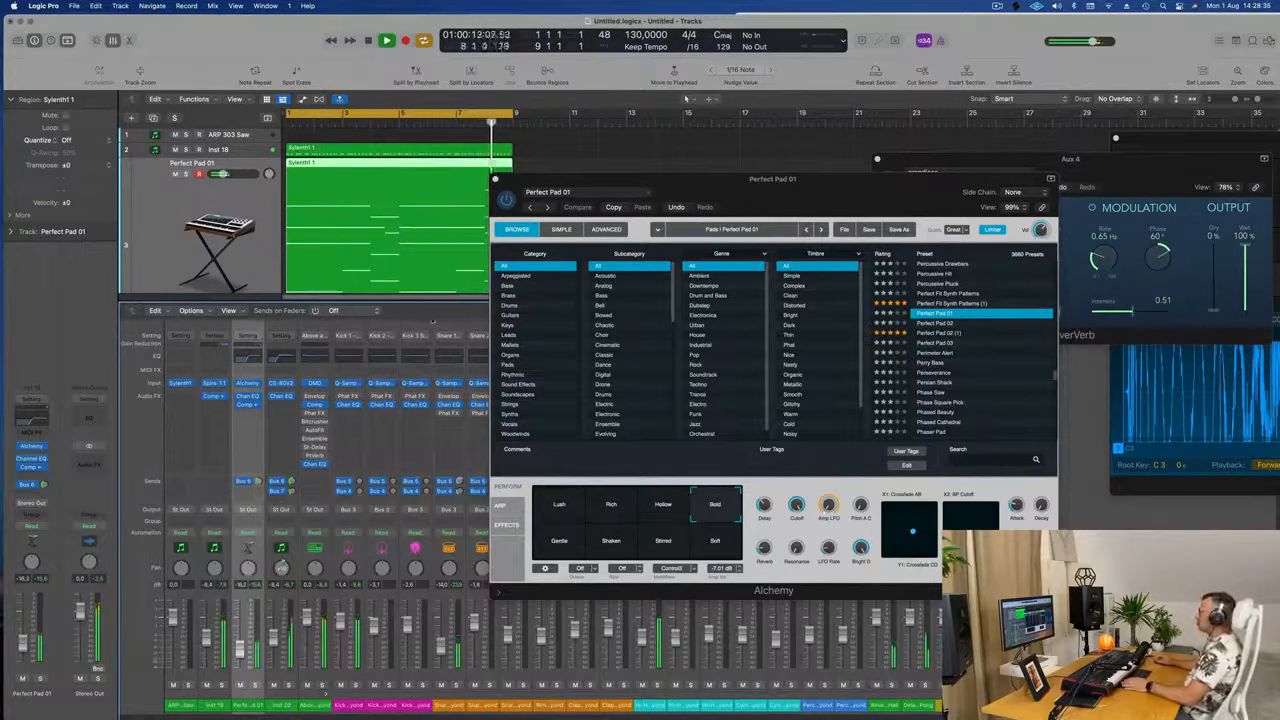
Close the Alchemy window and hide the mixer
{"action": "left_click_drag", "start_coordinate": [739, 195], "coordinate": [649, 202]}
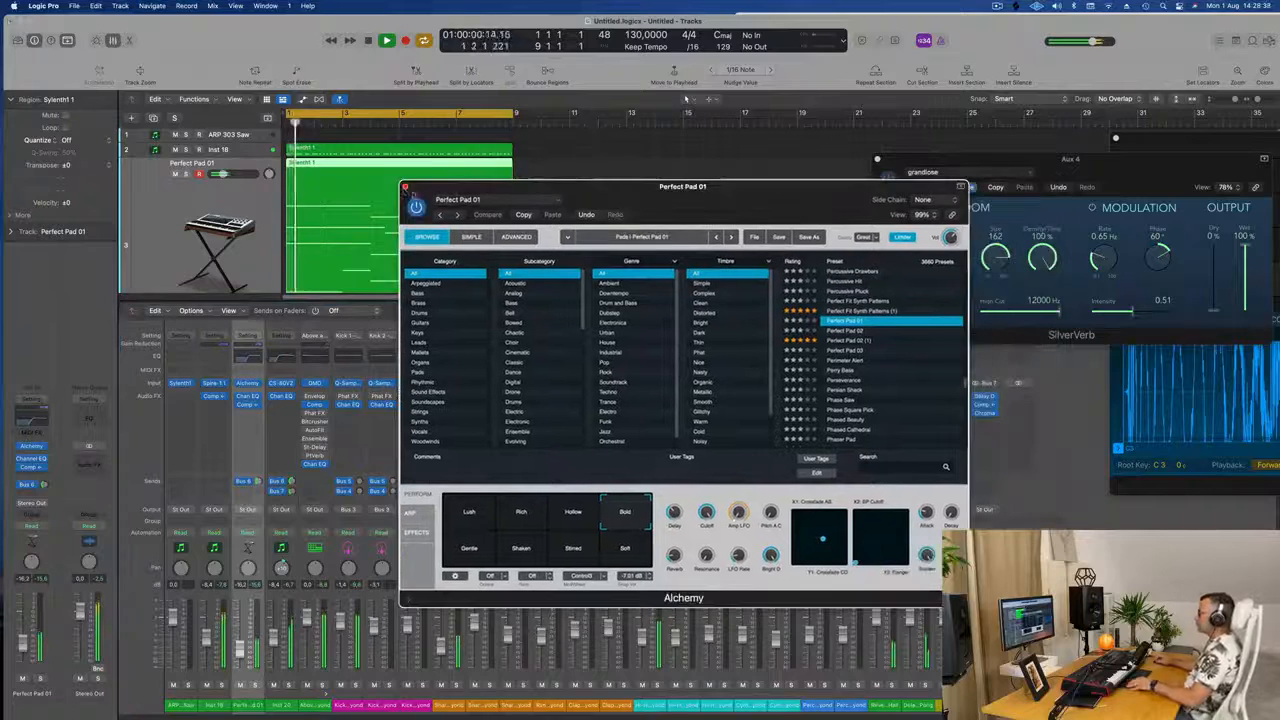
{"action": "left_click", "coordinate": [405, 187]}
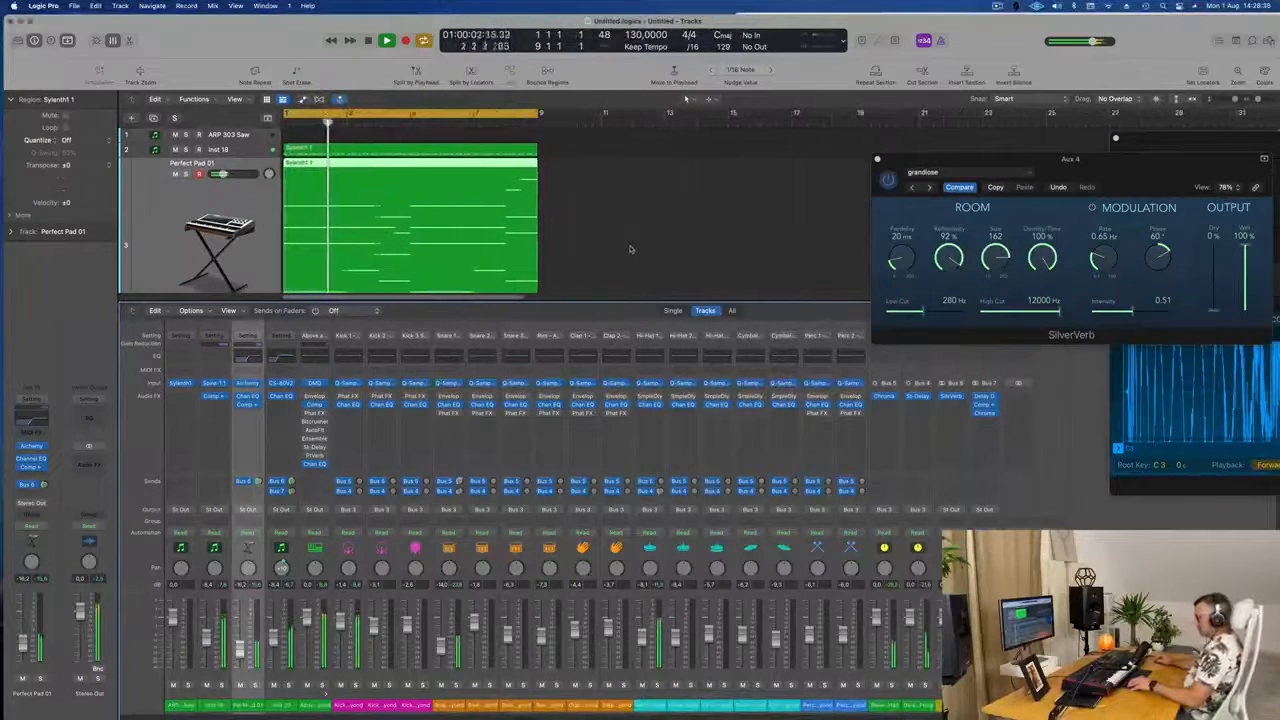
{"action": "key", "text": "x"}
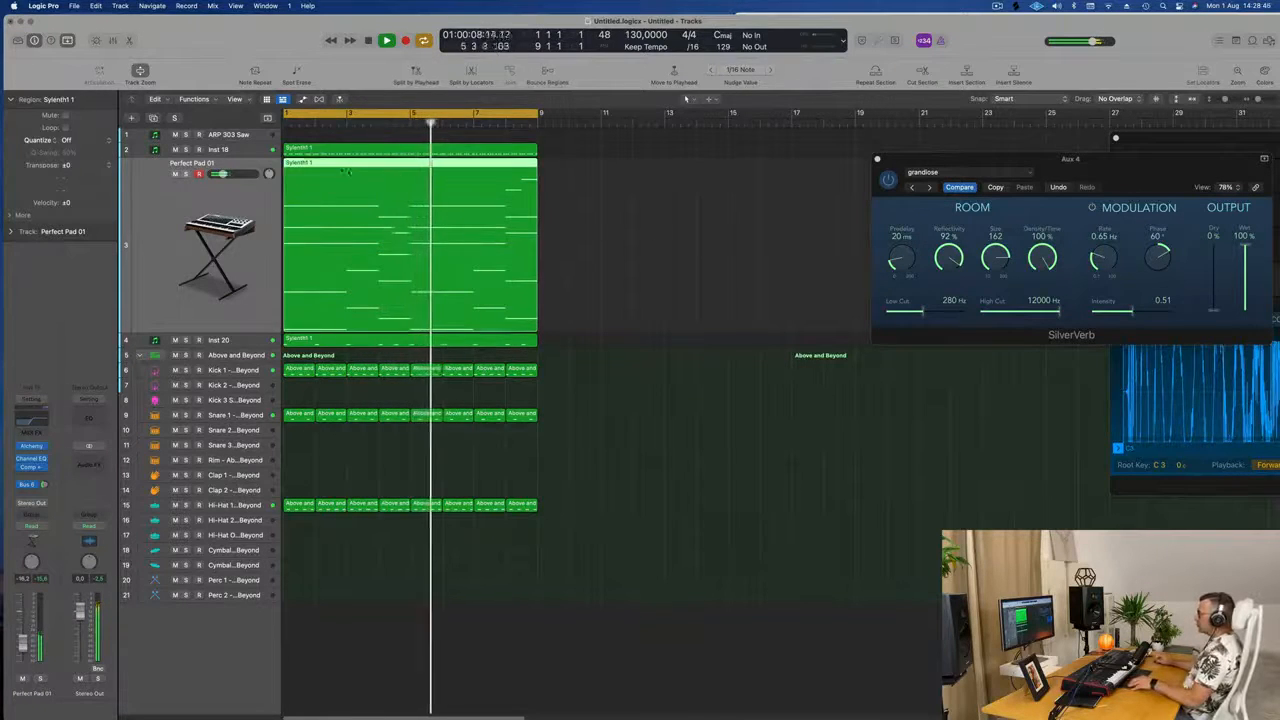
Select the ARP 303 Saw track and restart playback from the beginning of the project
{"action": "left_click", "coordinate": [226, 133]}
{"action": "key", "text": "space"}
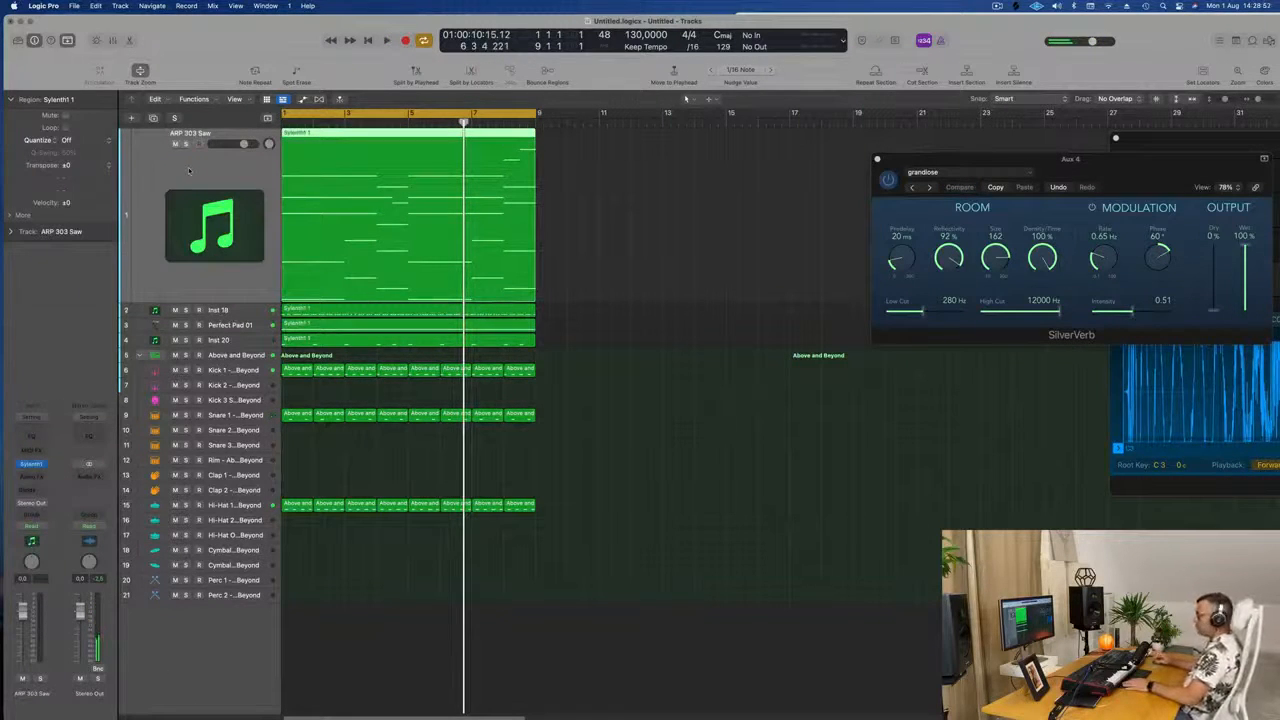
{"action": "key", "text": "Return"}
{"action": "key", "text": "space"}
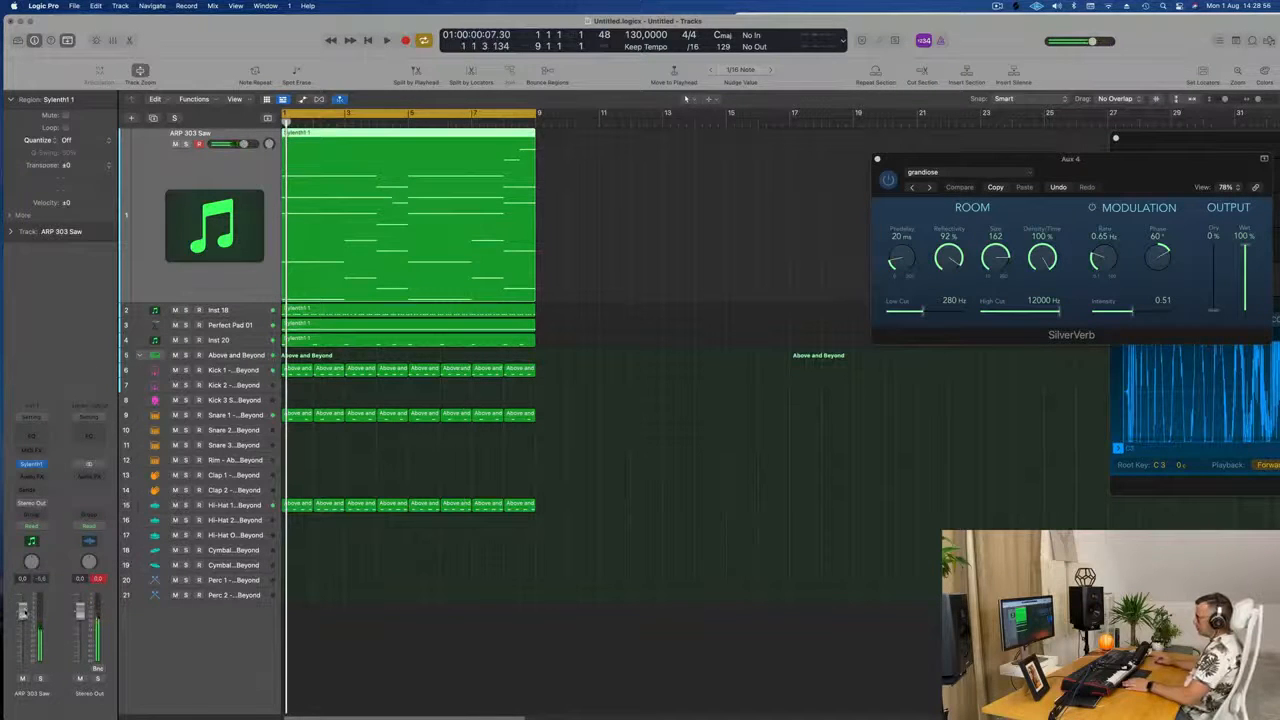
Open the ARP 303 Saw track's Sylenth1 instrument without downloading the offered update, and view its preset list
{"action": "left_click", "coordinate": [31, 465]}
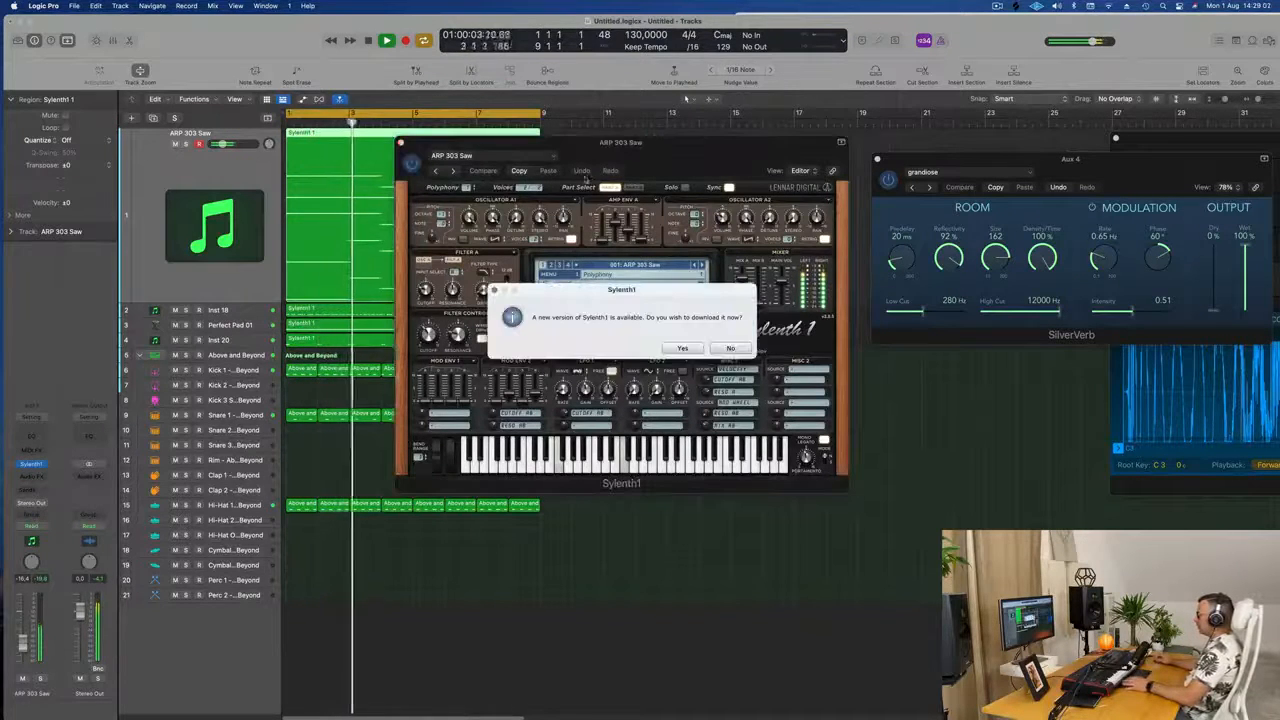
{"action": "left_click", "coordinate": [730, 348]}
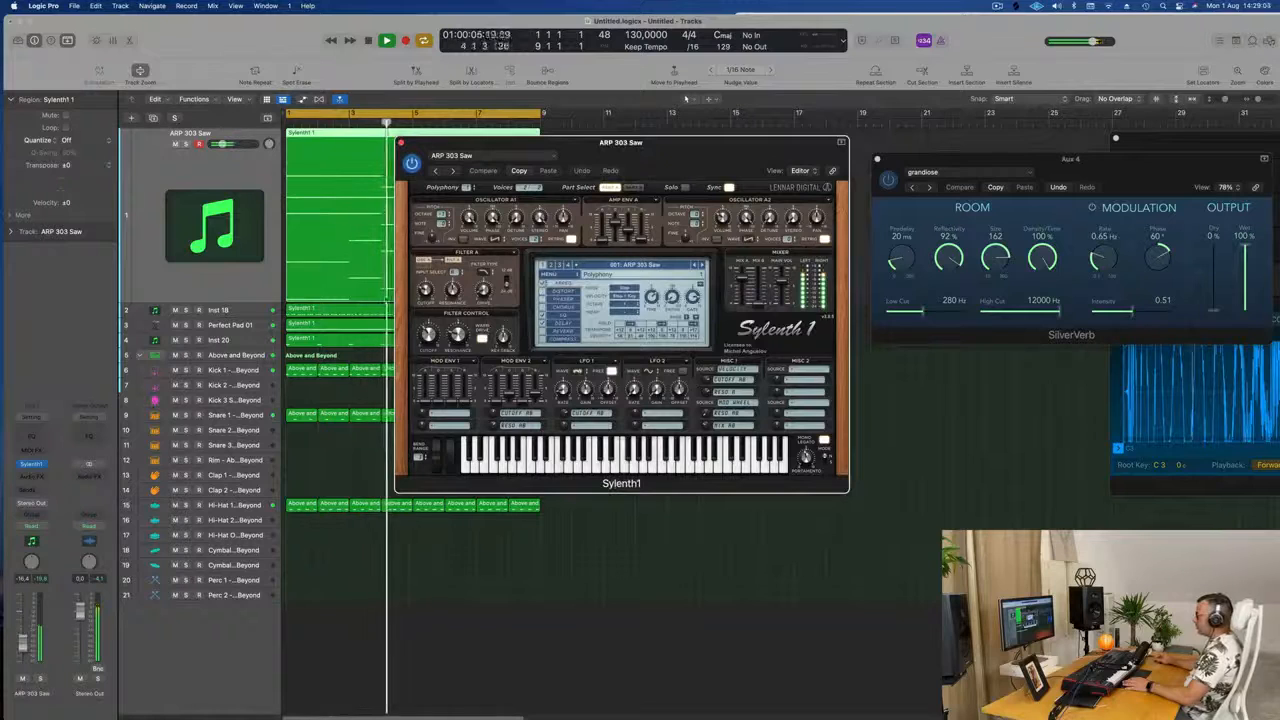
{"action": "left_click", "coordinate": [619, 265]}
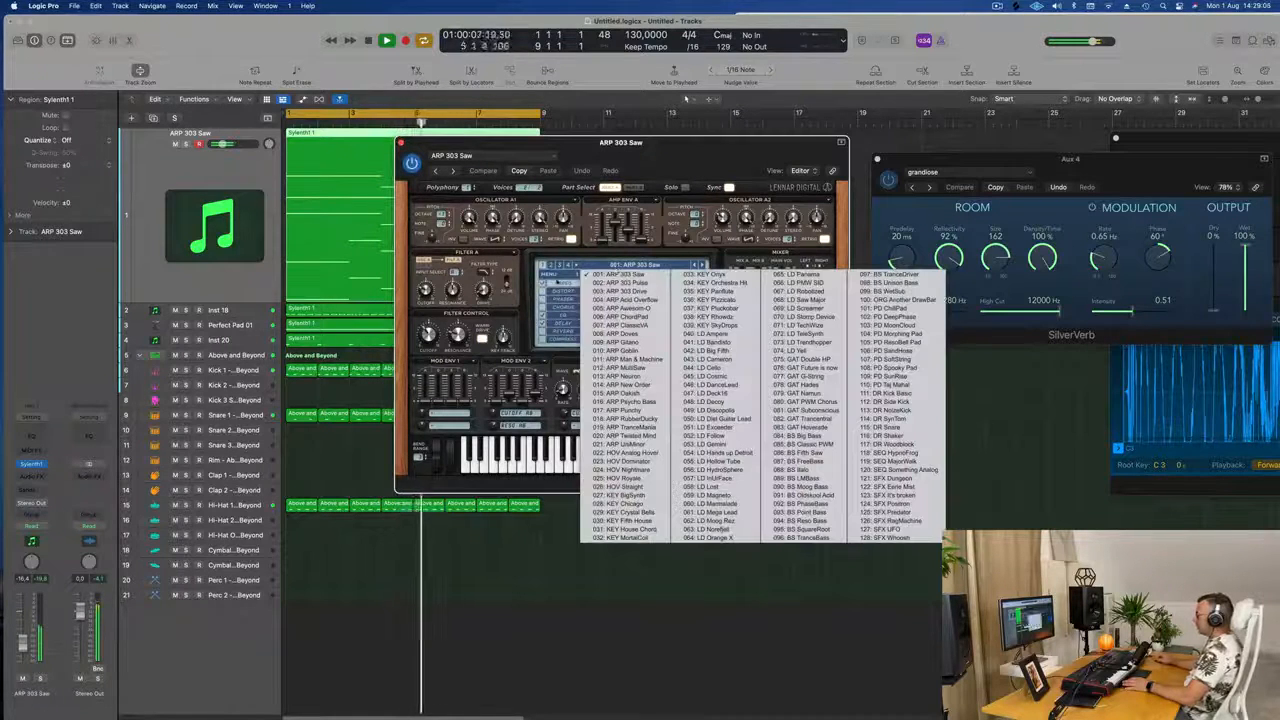
Load another factory sound bank in Sylenth1, the one starting with the ARP - Acid Thing 1 preset
{"action": "left_click", "coordinate": [554, 275]}
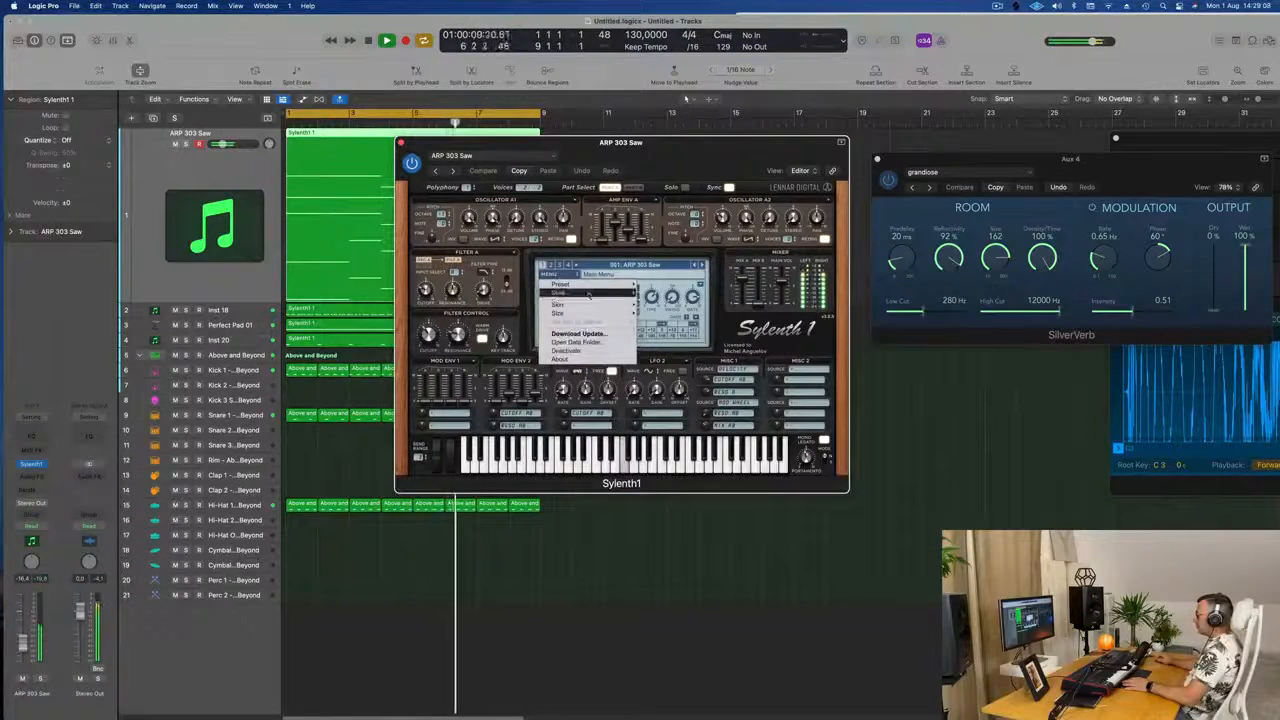
{"action": "mouse_move", "coordinate": [588, 288]}
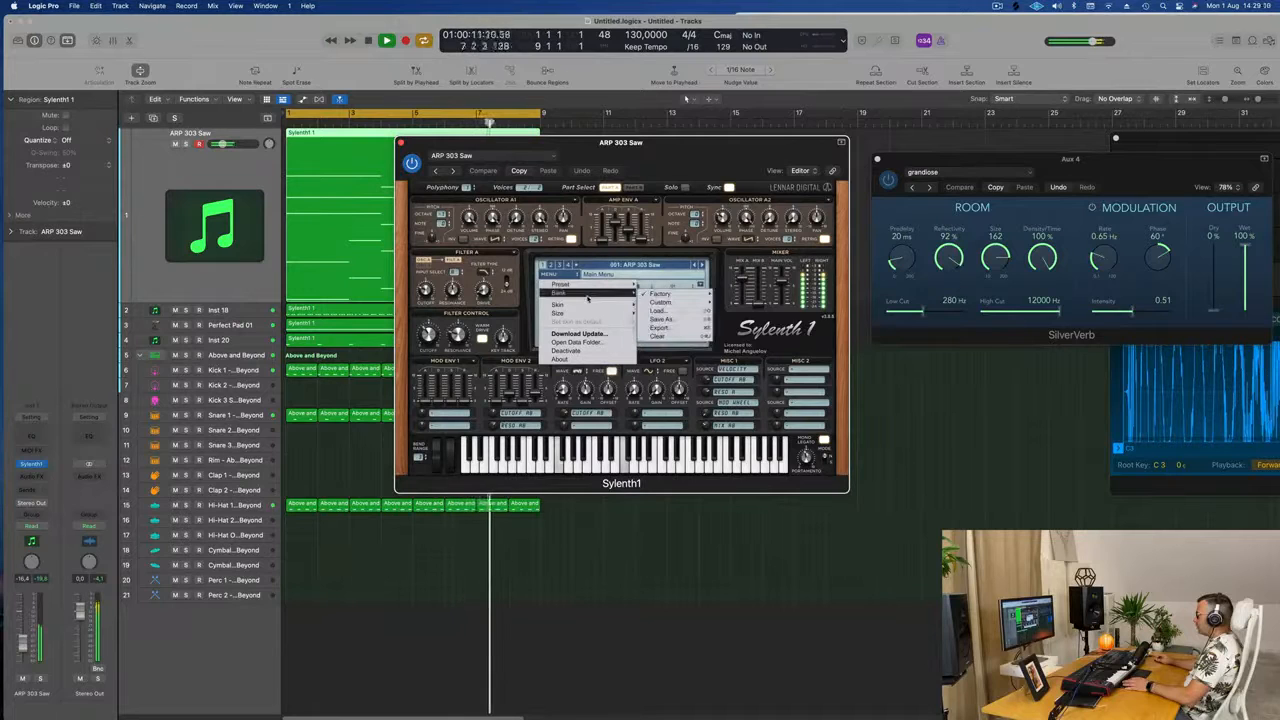
{"action": "mouse_move", "coordinate": [660, 294]}
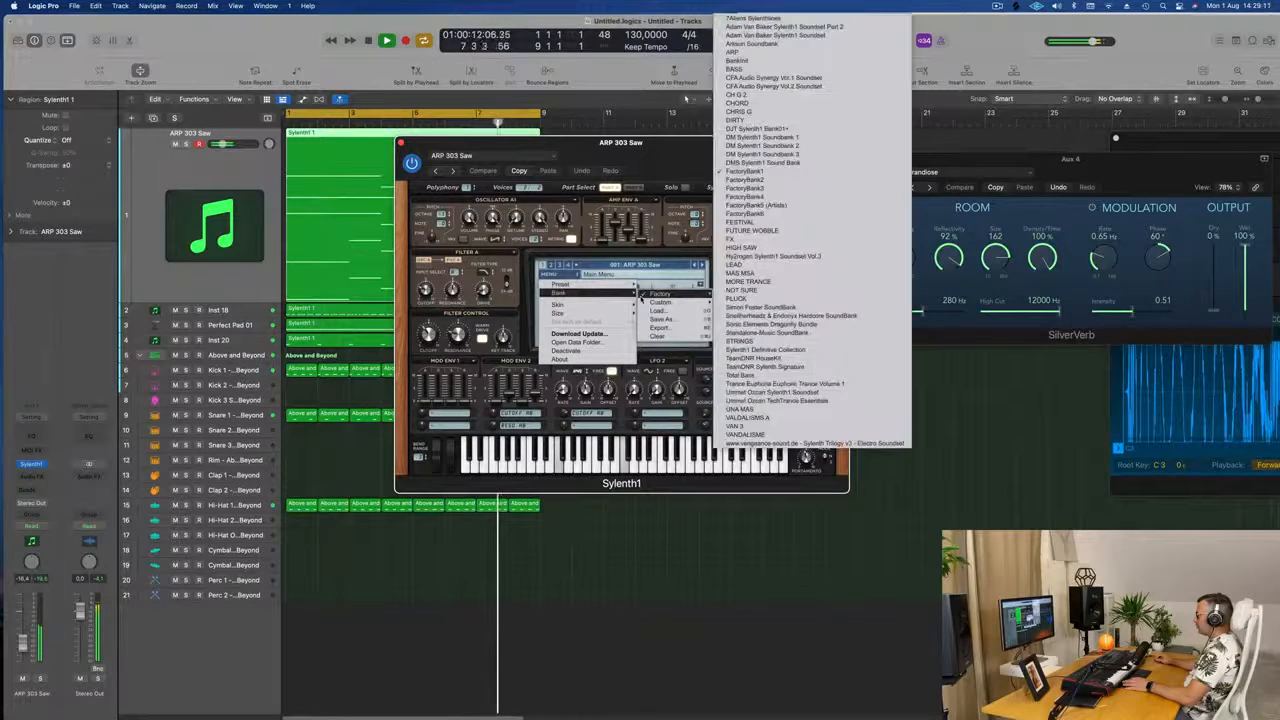
{"action": "left_click", "coordinate": [765, 357]}
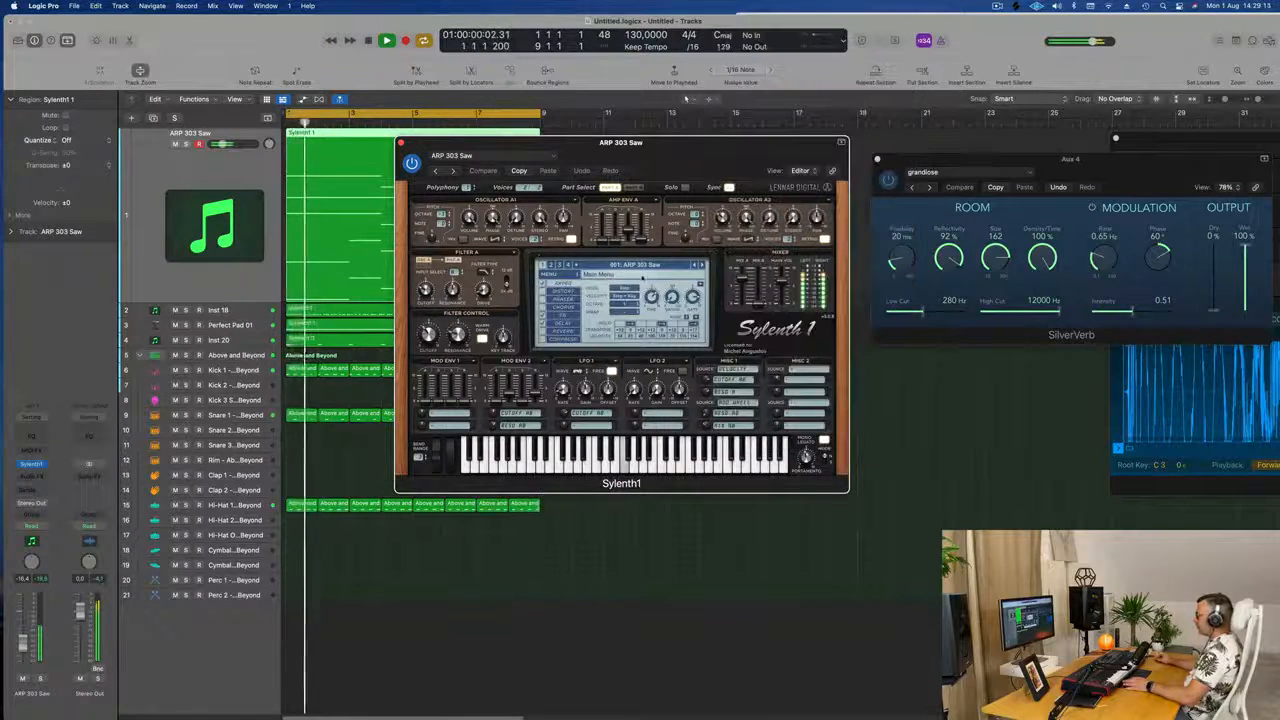
Load the ARP - Fat Bassline preset and move the Sylenth1 window lower to uncover the ARP 303 Saw region
{"action": "left_click", "coordinate": [632, 265]}
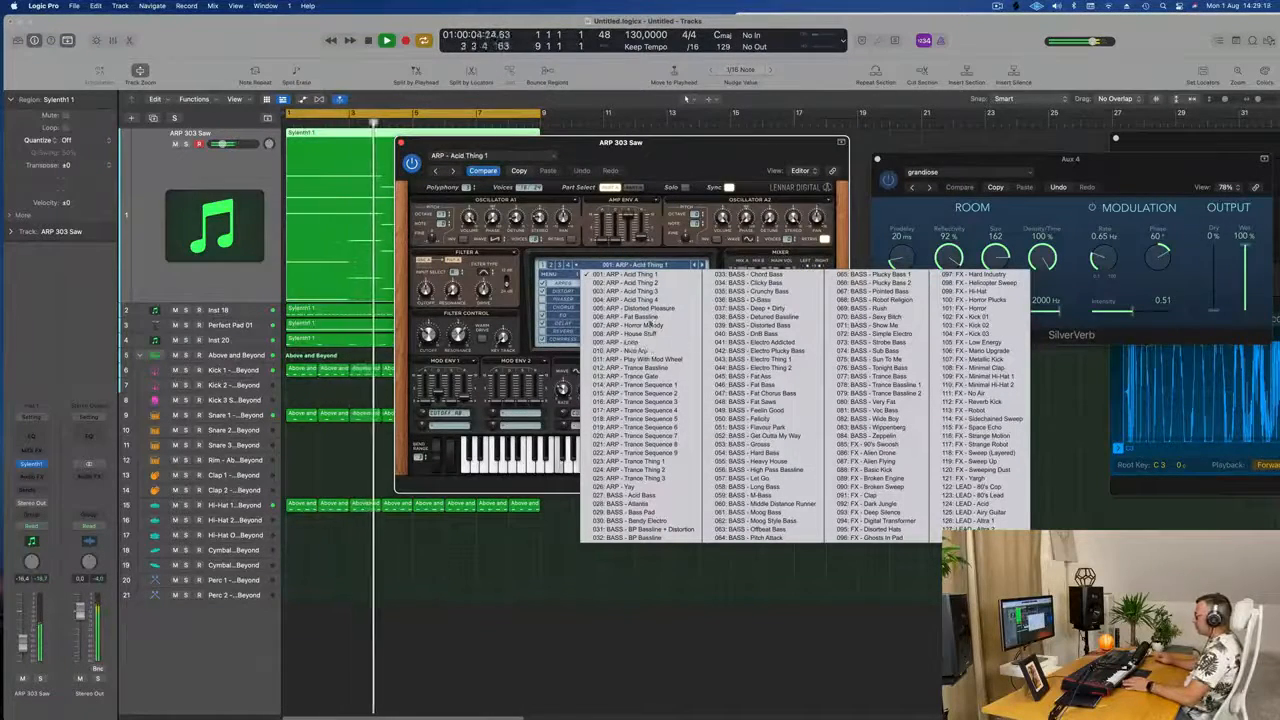
{"action": "left_click", "coordinate": [640, 316]}
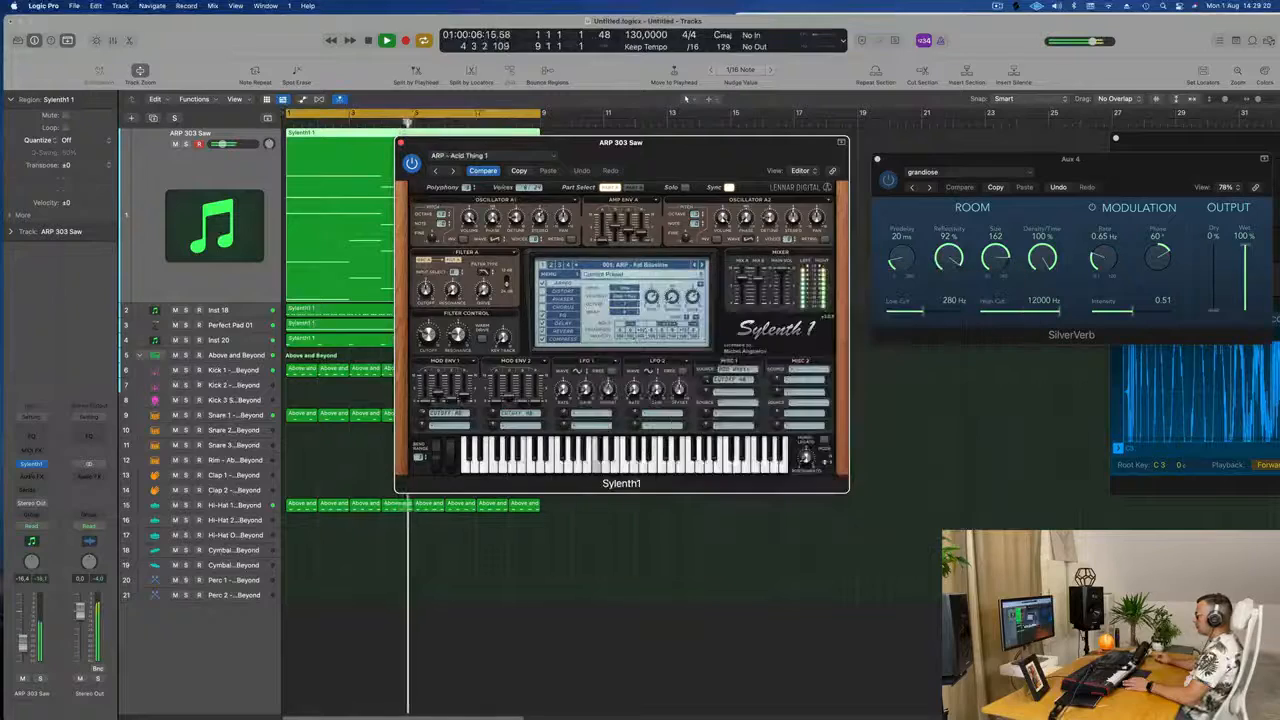
{"action": "left_click_drag", "start_coordinate": [655, 142], "coordinate": [667, 238]}
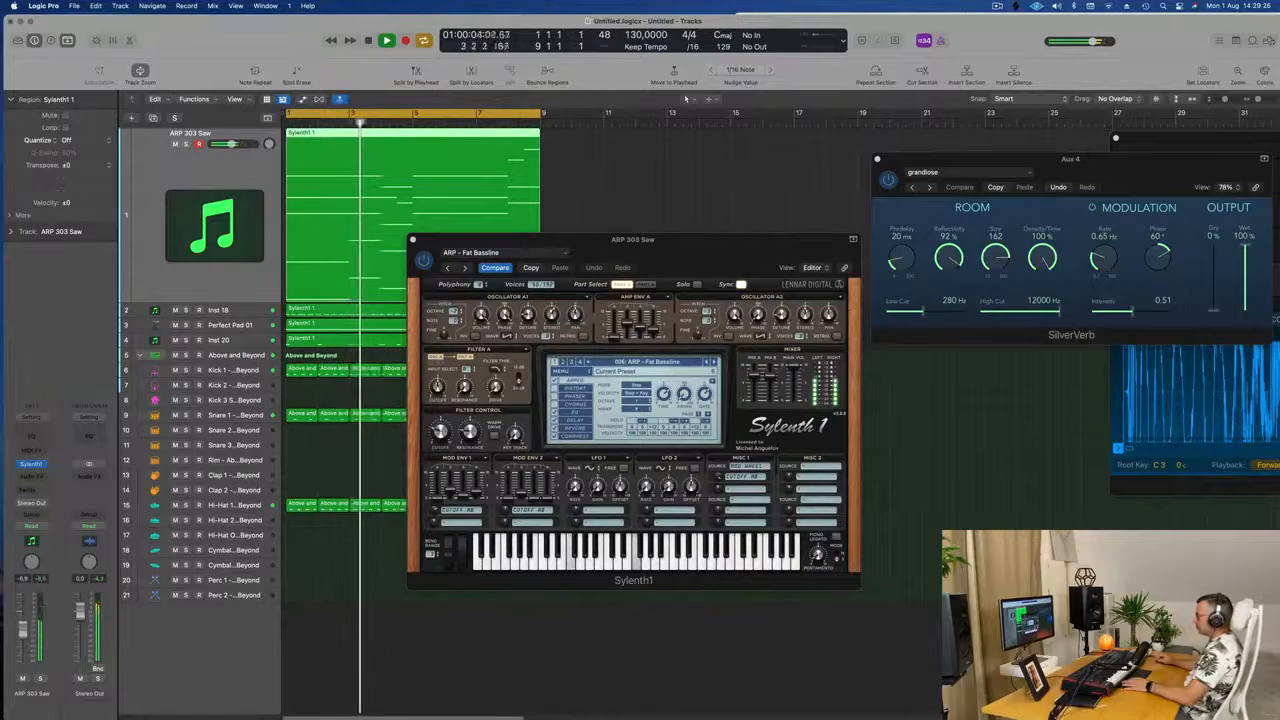
Audition successive arpeggio presets in Sylenth1, from ARP - Fat Bassline through the ARP - Trance Sequence presets, over the looping track
{"action": "left_click_drag", "start_coordinate": [690, 251], "coordinate": [594, 265]}
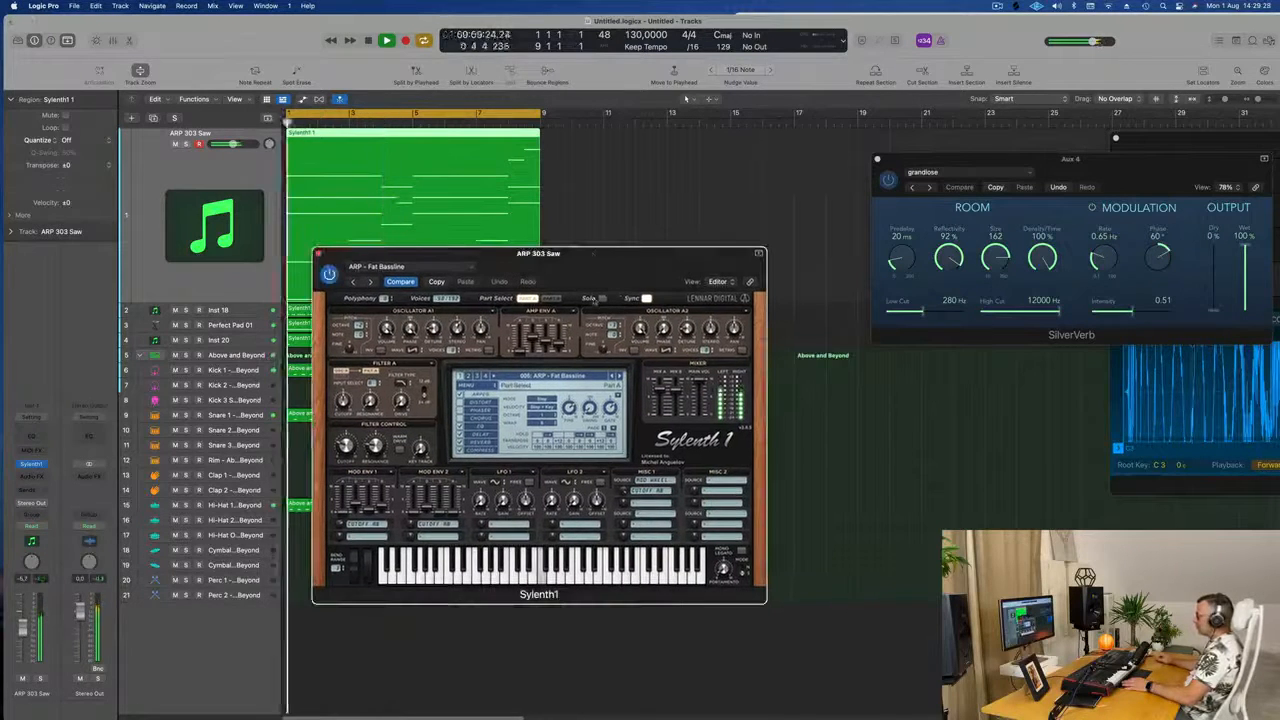
{"action": "left_click", "coordinate": [619, 376]}
{"action": "left_click", "coordinate": [619, 376]}
{"action": "left_click", "coordinate": [619, 376]}
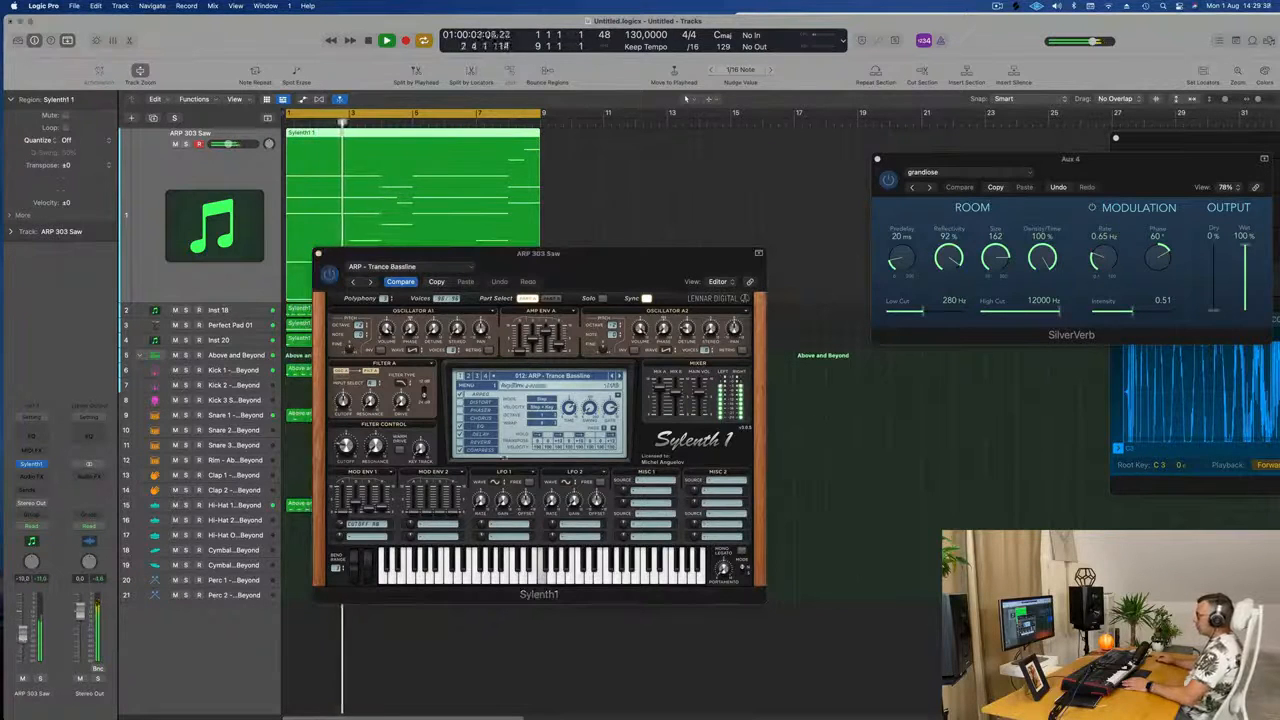
{"action": "left_click", "coordinate": [619, 376]}
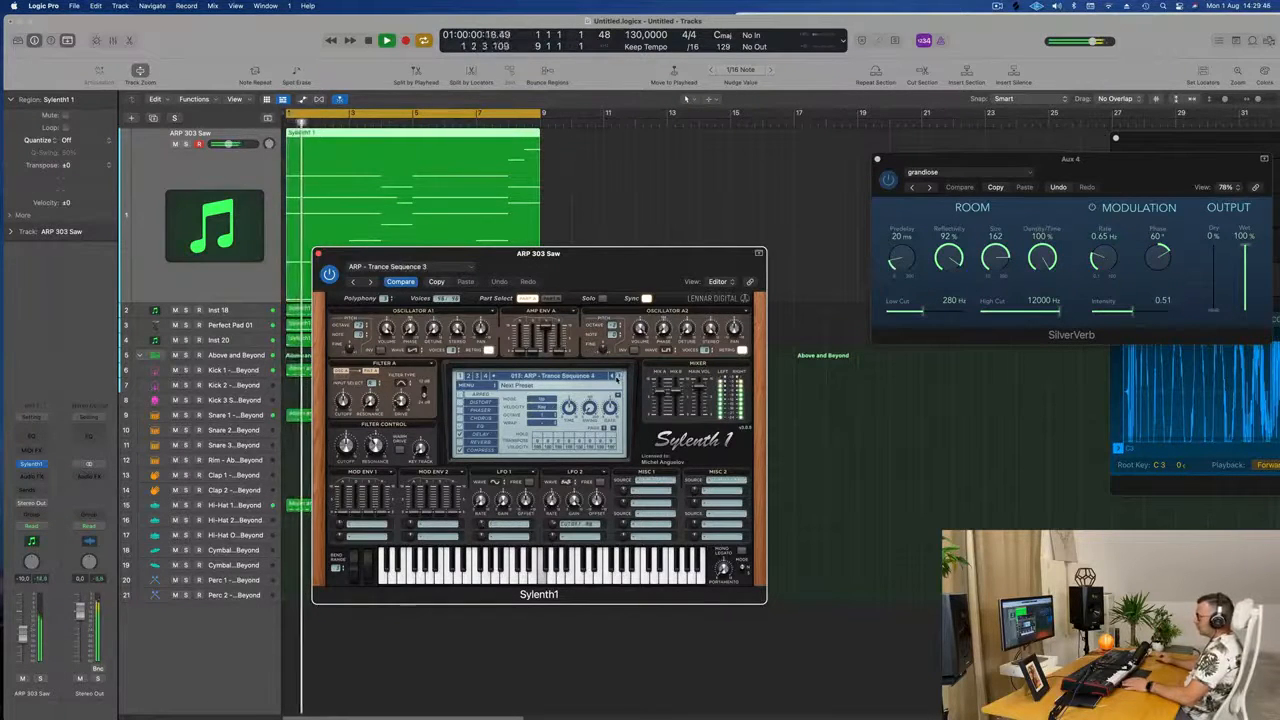
{"action": "left_click", "coordinate": [617, 378]}
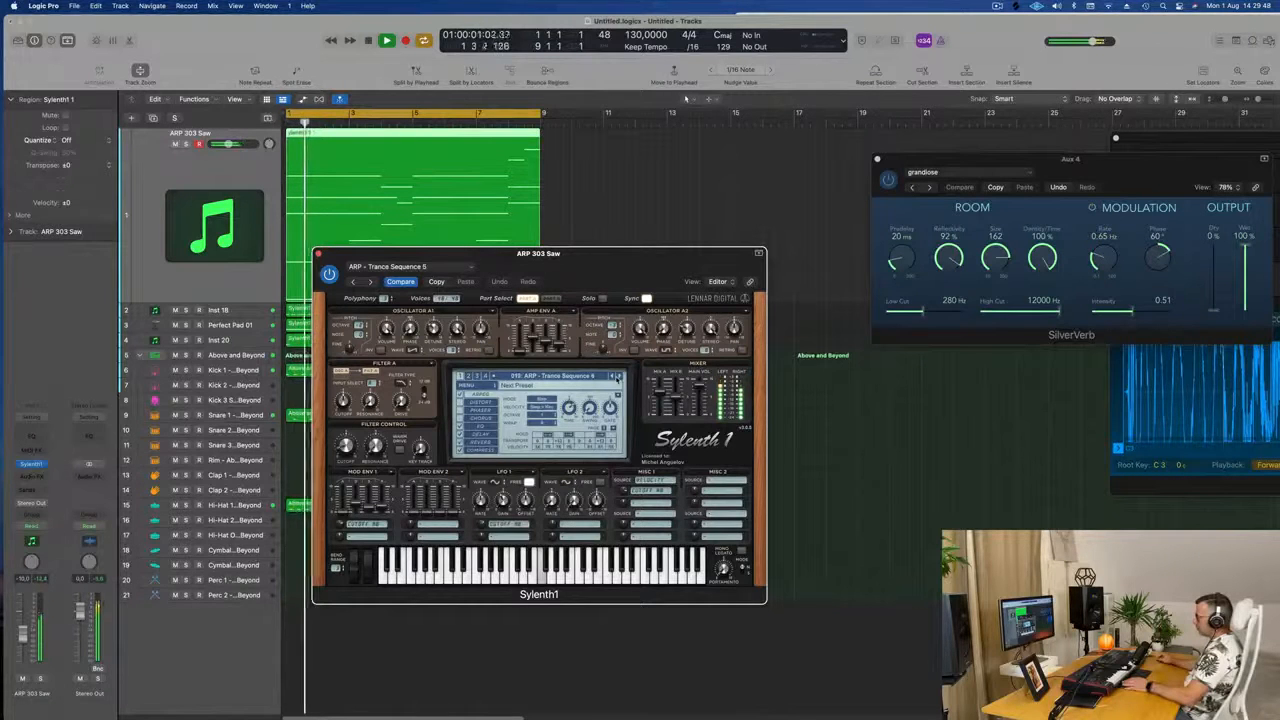
{"action": "left_click", "coordinate": [618, 377]}
{"action": "left_click", "coordinate": [618, 377]}
{"action": "key", "text": "Return"}
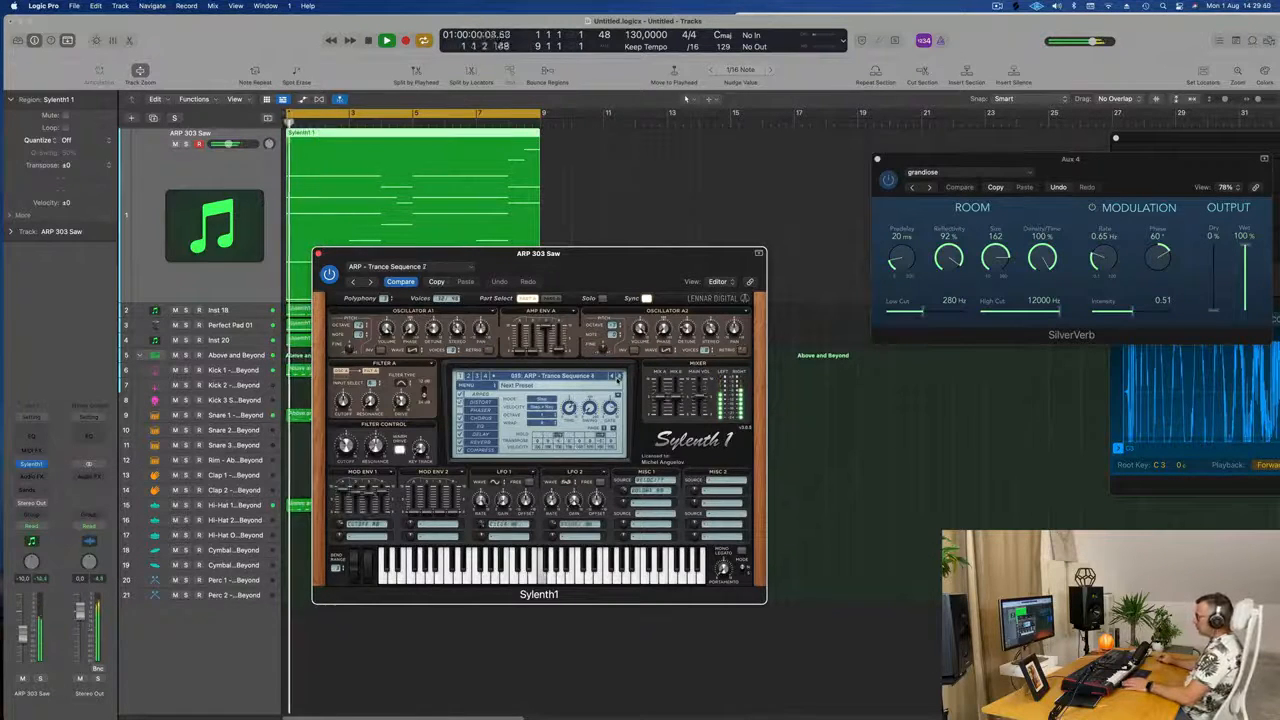
Pick an ARP - Trance Thing sound from the Sylenth1 preset list and advance to ARP - Trance Thing 3
{"action": "left_click", "coordinate": [586, 377]}
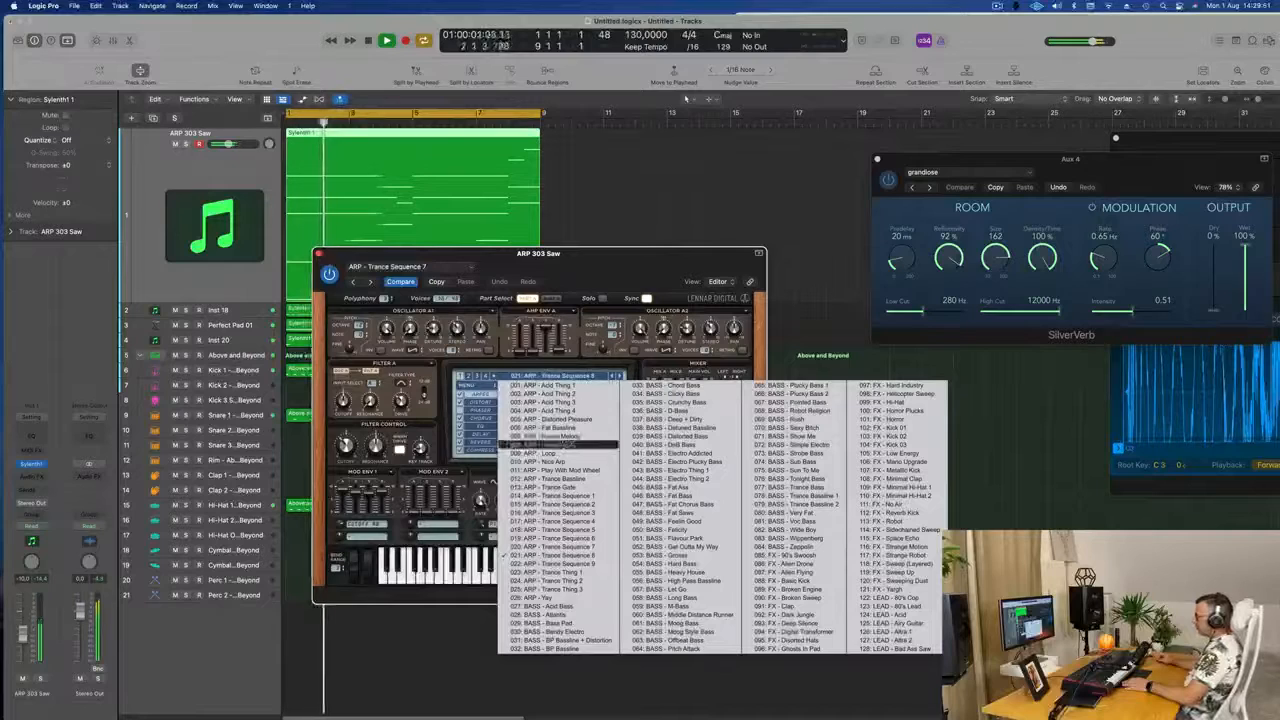
{"action": "left_click", "coordinate": [568, 572]}
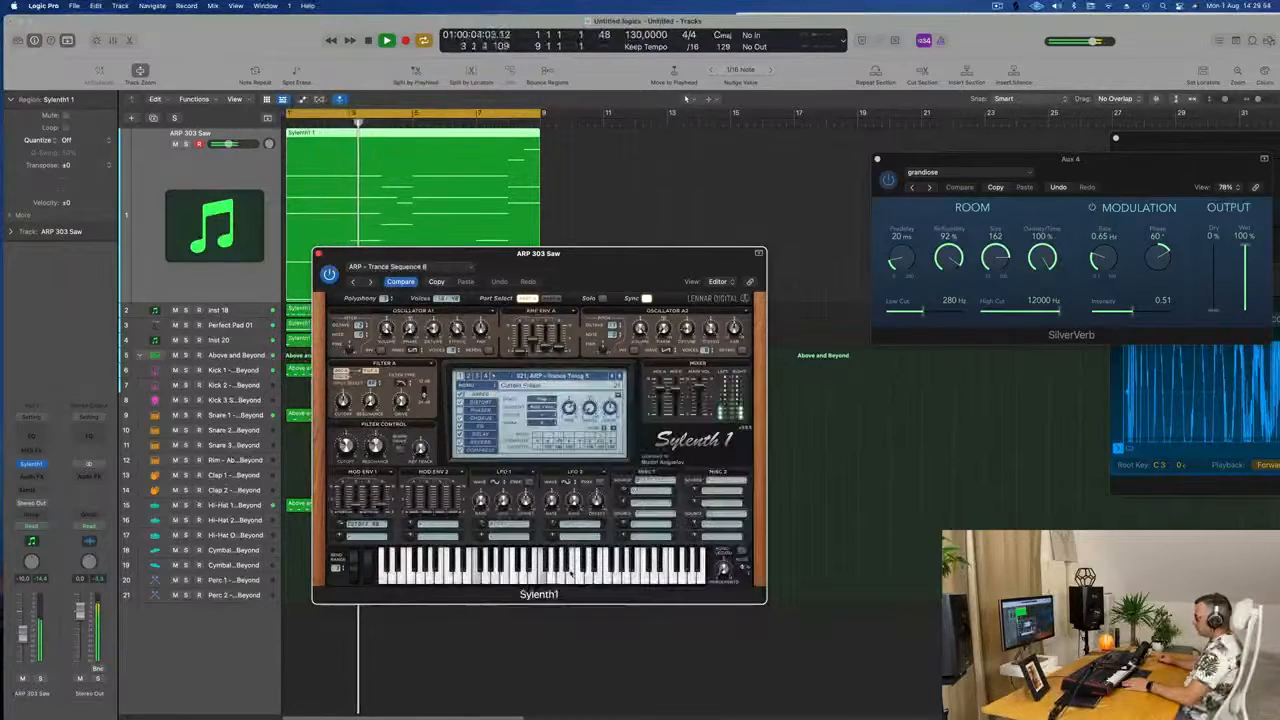
{"action": "left_click", "coordinate": [619, 378]}
{"action": "left_click", "coordinate": [619, 378]}
Move the synth window off the regions and compare the mix with the ARP 303 Saw track muted and unmuted
{"action": "left_click_drag", "start_coordinate": [633, 268], "coordinate": [866, 238]}
{"action": "key", "text": "space"}
{"action": "key", "text": "space"}
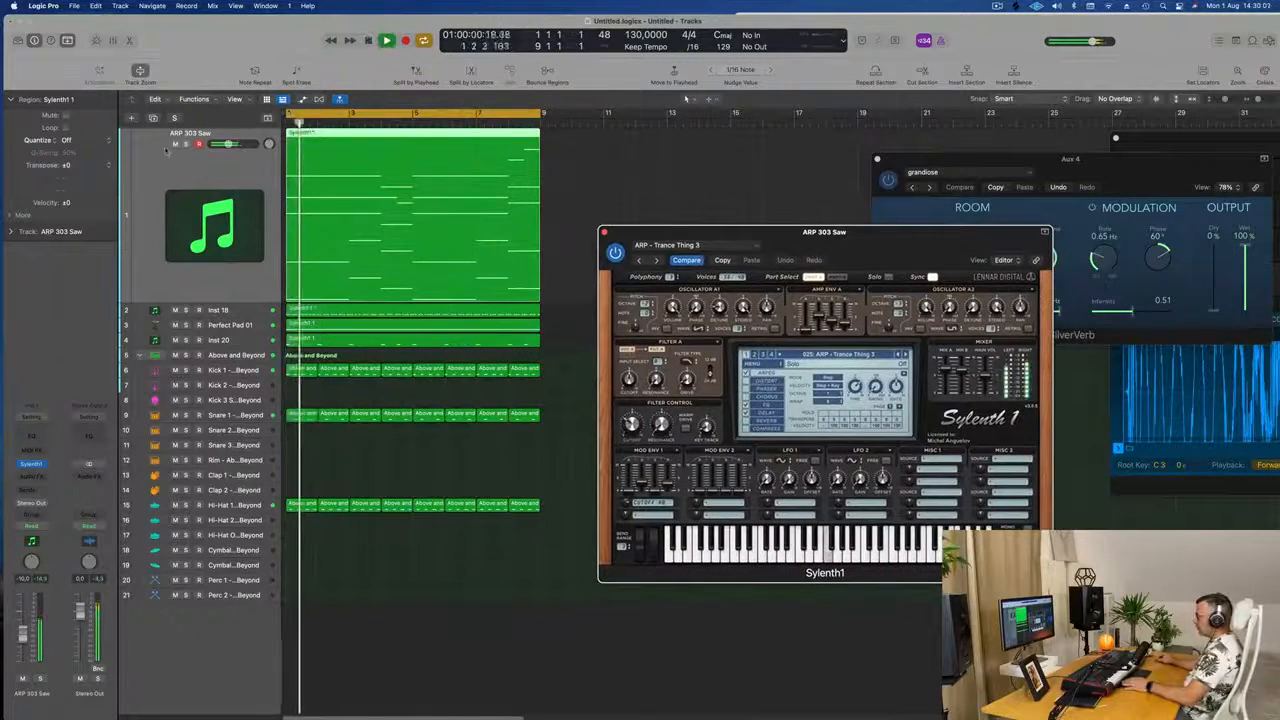
{"action": "left_click", "coordinate": [174, 144]}
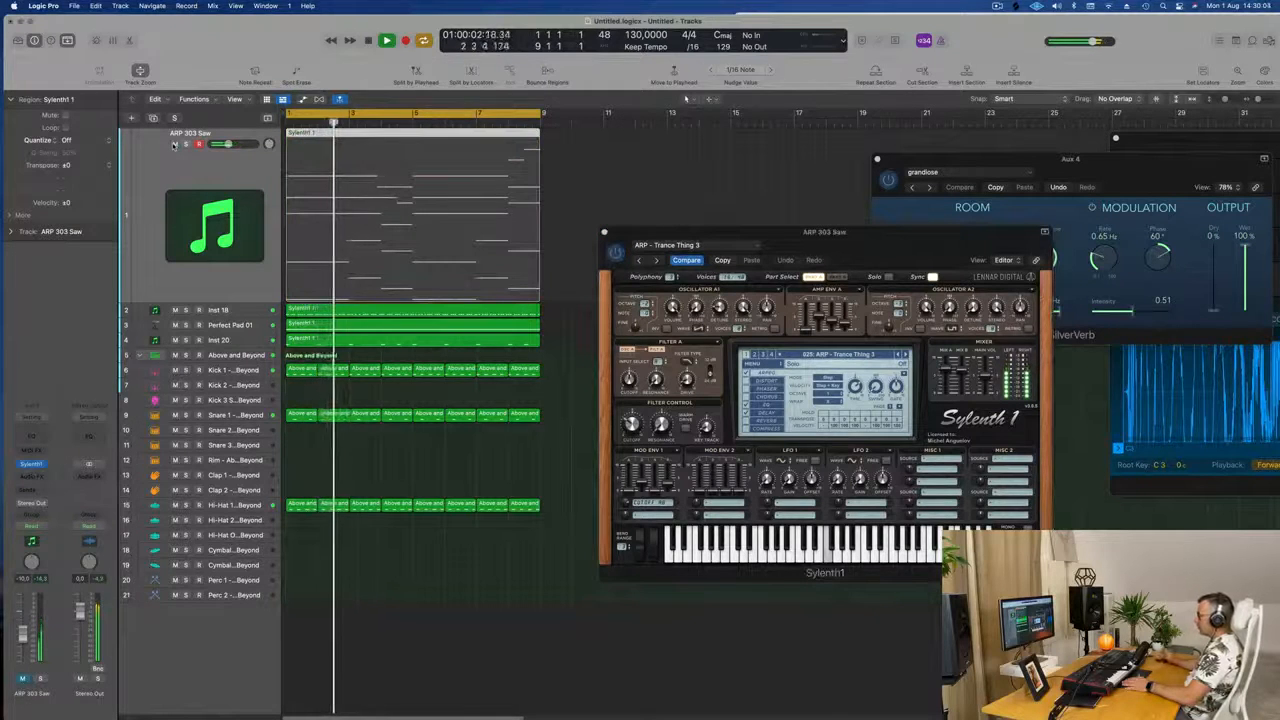
{"action": "left_click", "coordinate": [174, 144]}
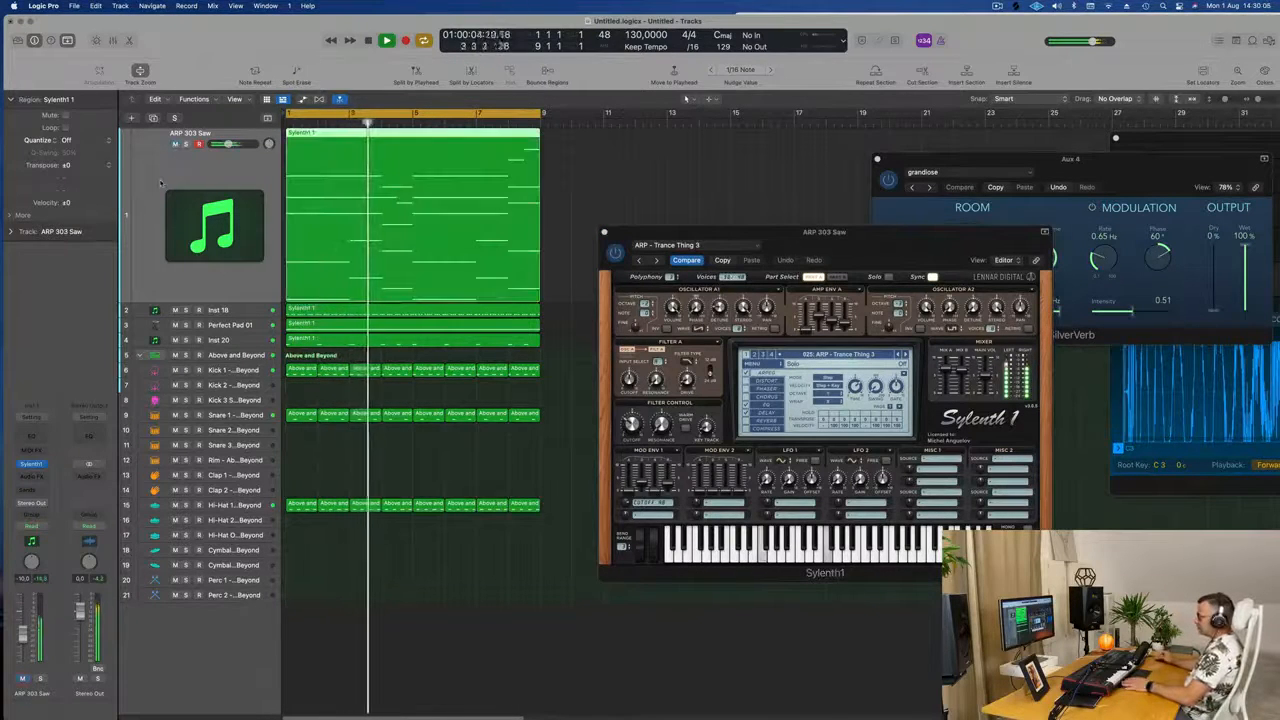
{"action": "key", "text": "Return"}
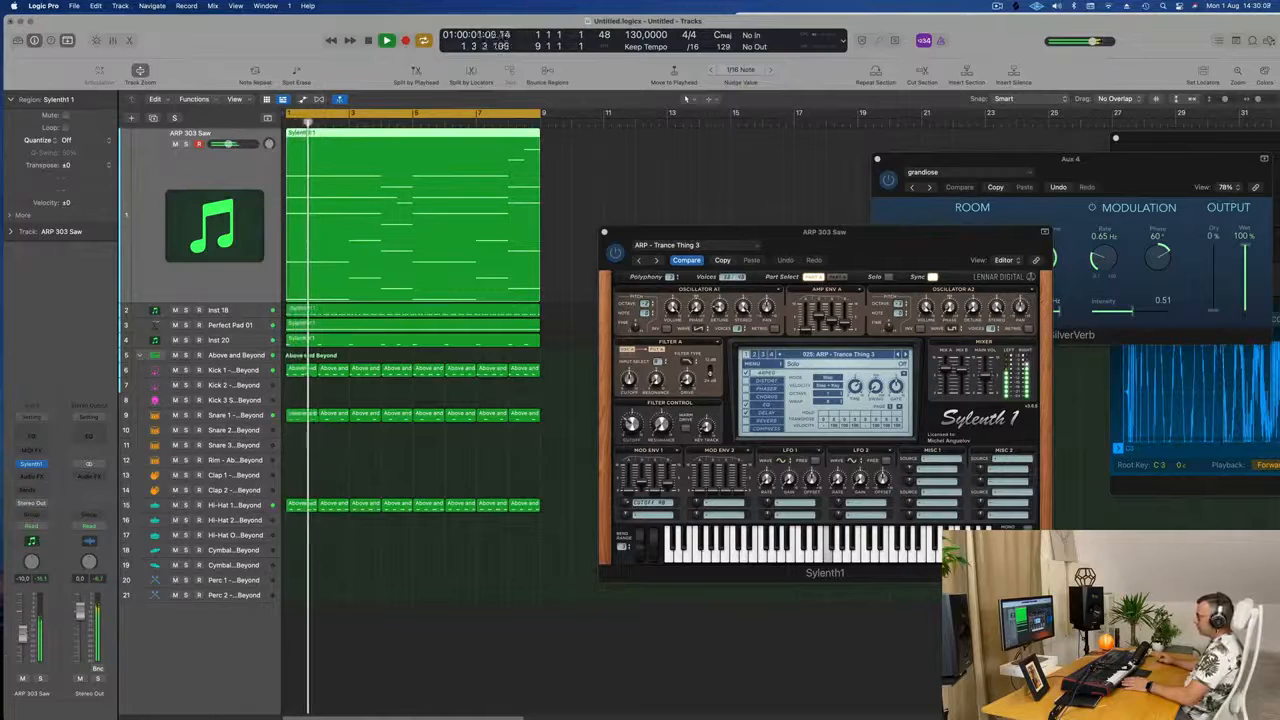
Add a Channel EQ and a compressor to the ARP 303 Saw channel strip and show the mixer
{"action": "left_click", "coordinate": [30, 436]}
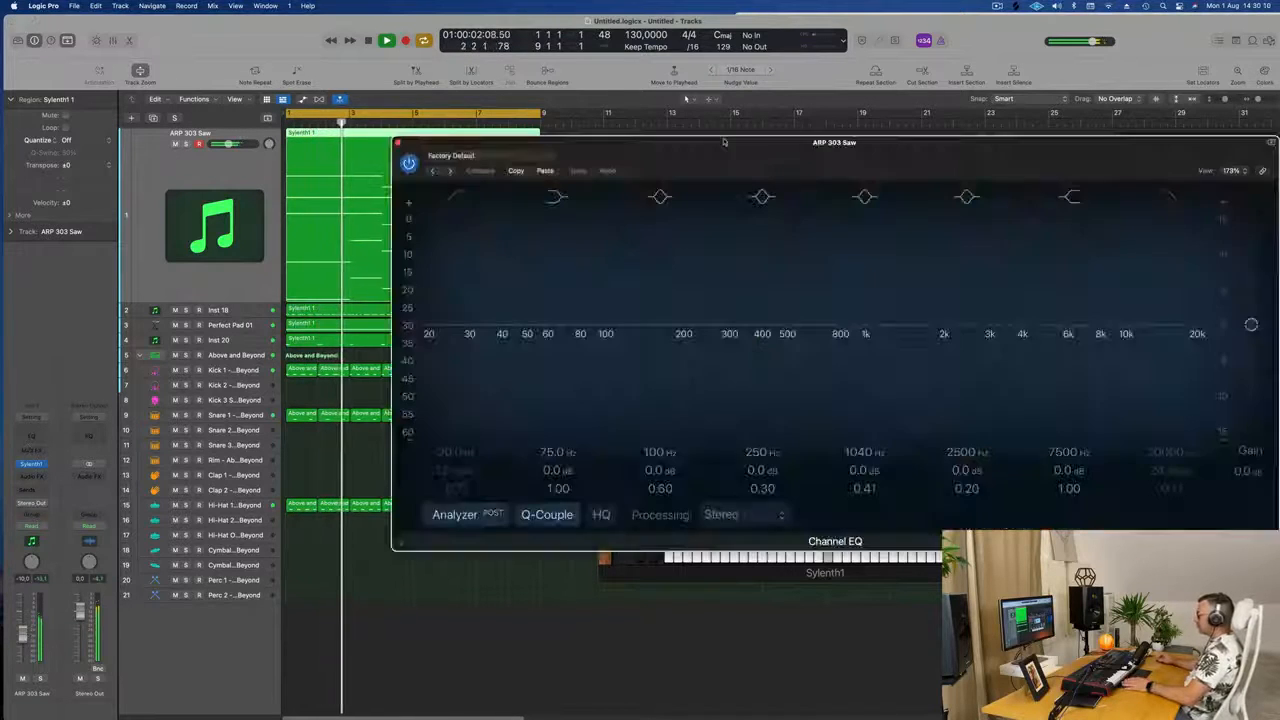
{"action": "left_click_drag", "start_coordinate": [753, 148], "coordinate": [584, 157]}
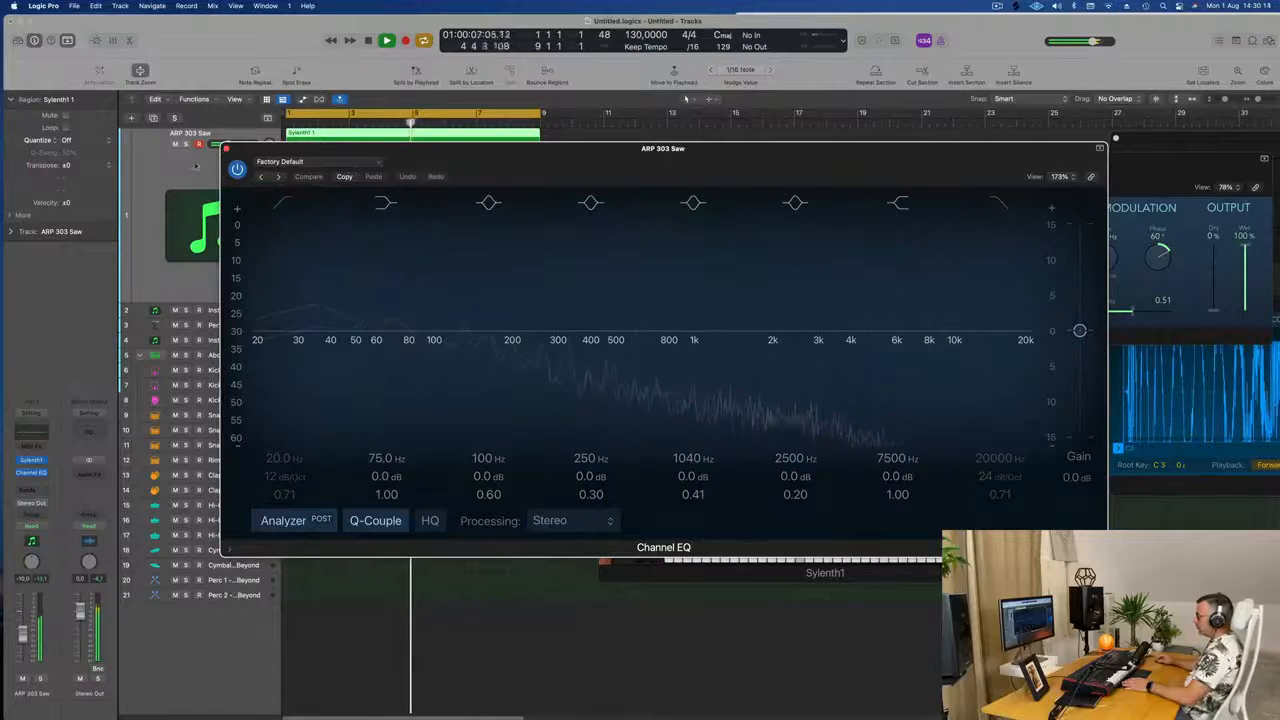
{"action": "left_click", "coordinate": [226, 149]}
{"action": "key", "text": "x"}
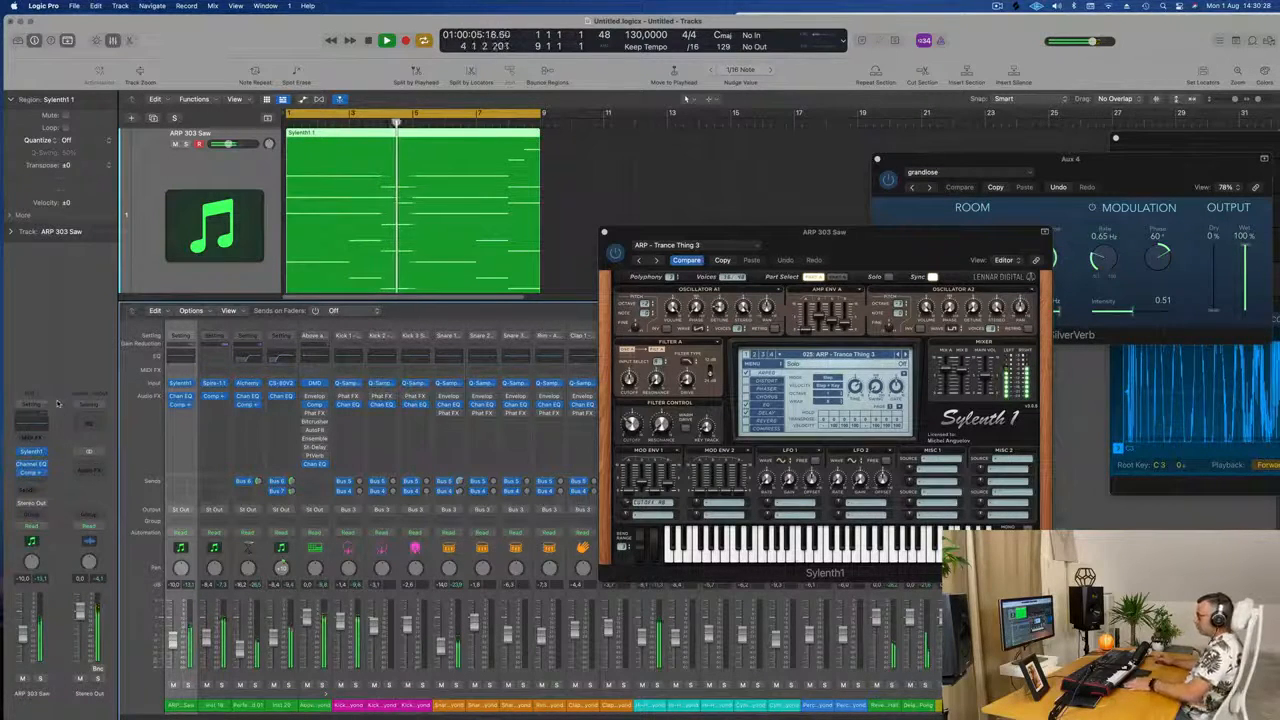
Reposition the Sylenth1 window, adjust its filter control cutoff and replay the loop from the start
{"action": "left_click_drag", "start_coordinate": [778, 240], "coordinate": [840, 156]}
{"action": "left_click_drag", "start_coordinate": [923, 147], "coordinate": [745, 224]}
{"action": "key", "text": "Return"}
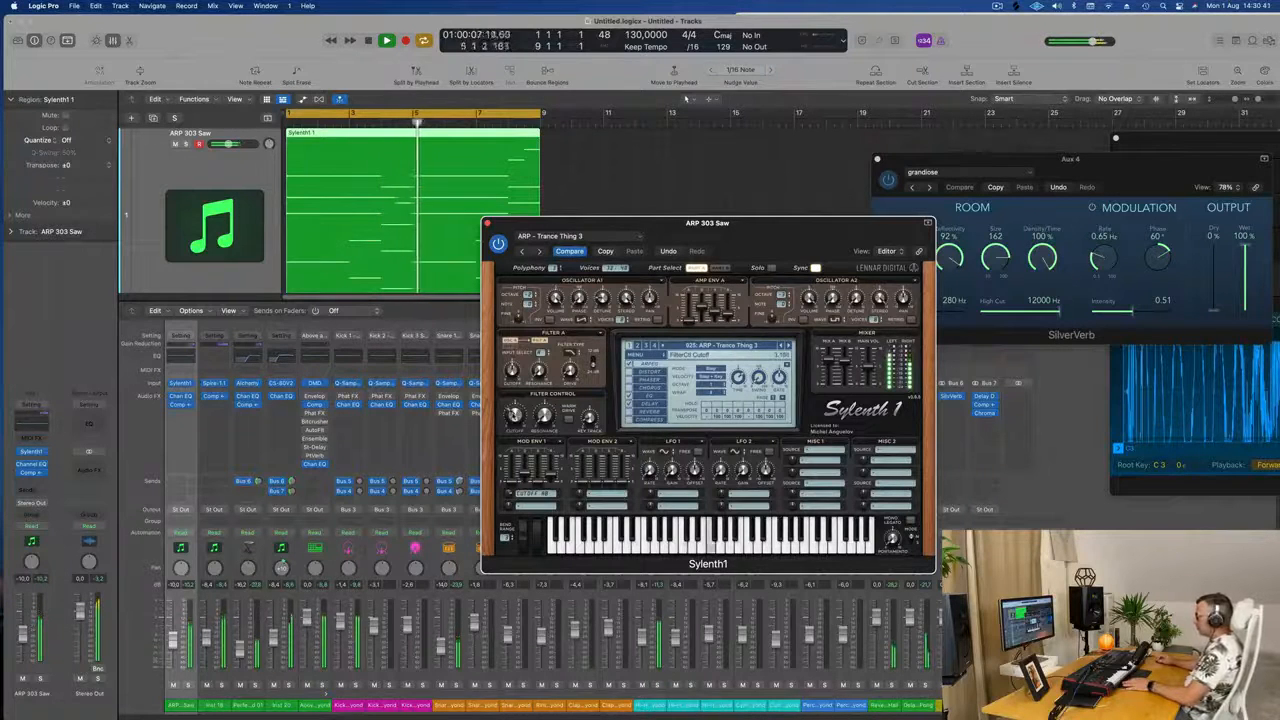
Transpose all notes of the ARP 303 Saw region down one octave in the Piano Roll and close the Sylenth1 window
{"action": "double_click", "coordinate": [475, 133]}
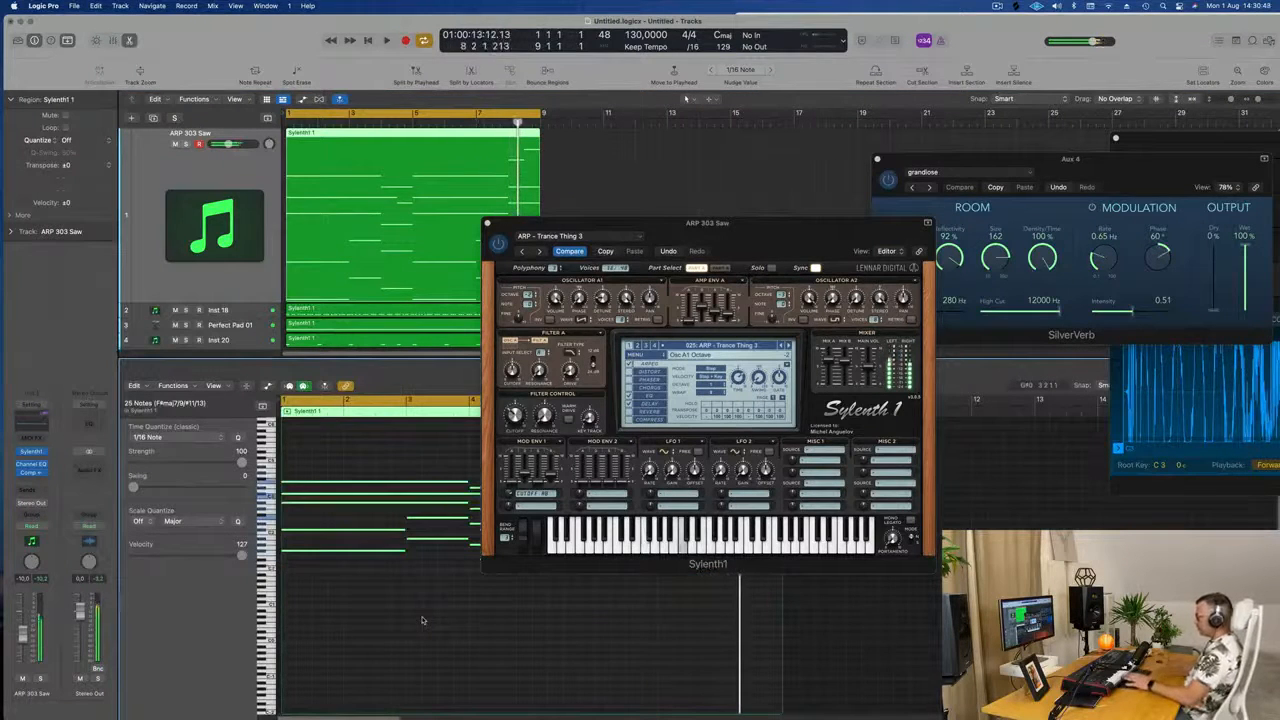
{"action": "left_click_drag", "start_coordinate": [785, 237], "coordinate": [1023, 212]}
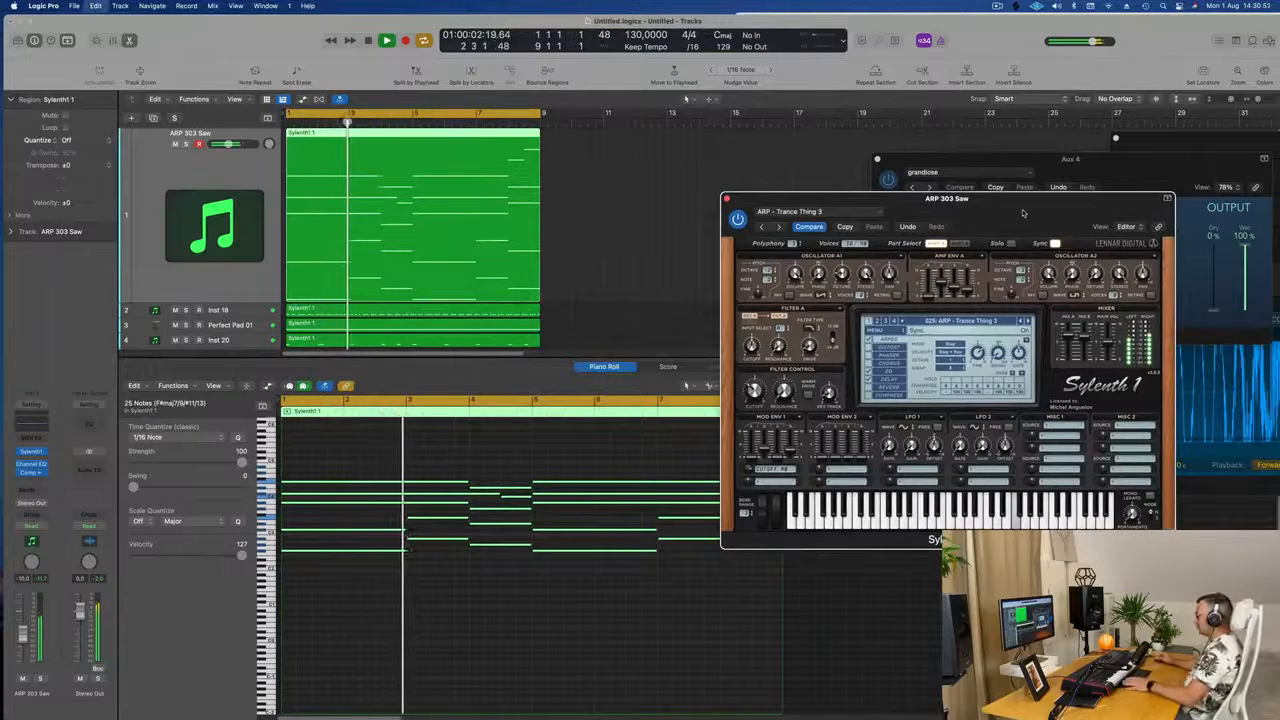
{"action": "key", "text": "alt+shift+Down"}
{"action": "left_click_drag", "start_coordinate": [1047, 196], "coordinate": [957, 214]}
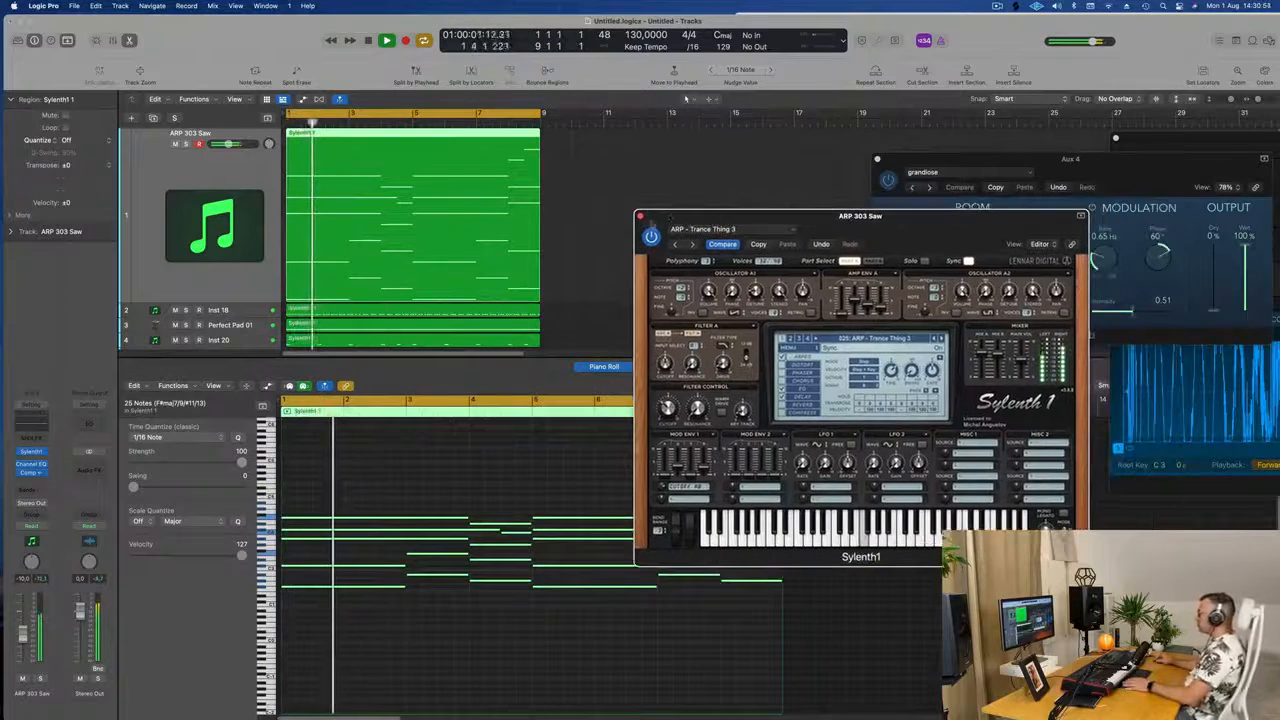
{"action": "left_click", "coordinate": [637, 216]}
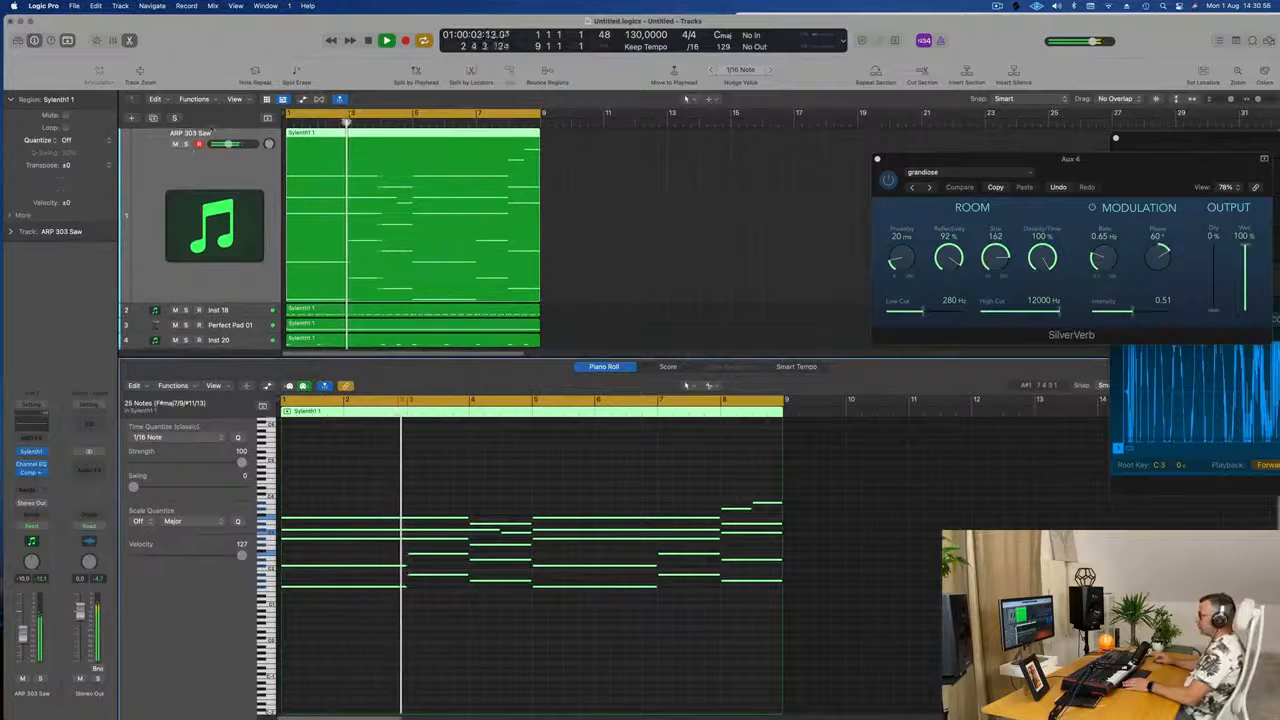
Listen to the ARP 303 Saw track soloed with Inst 18, clear all solos and restart playback
{"action": "left_click", "coordinate": [186, 144]}
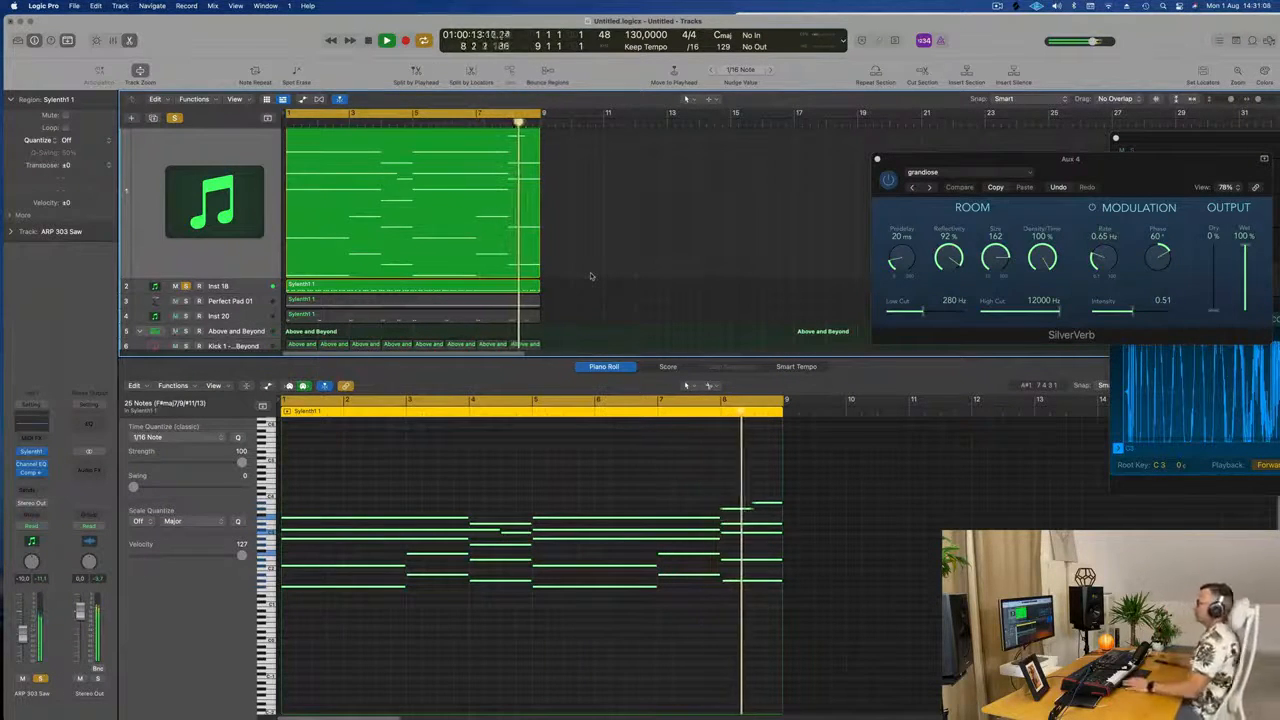
{"action": "left_click", "coordinate": [174, 118]}
{"action": "key", "text": "space"}
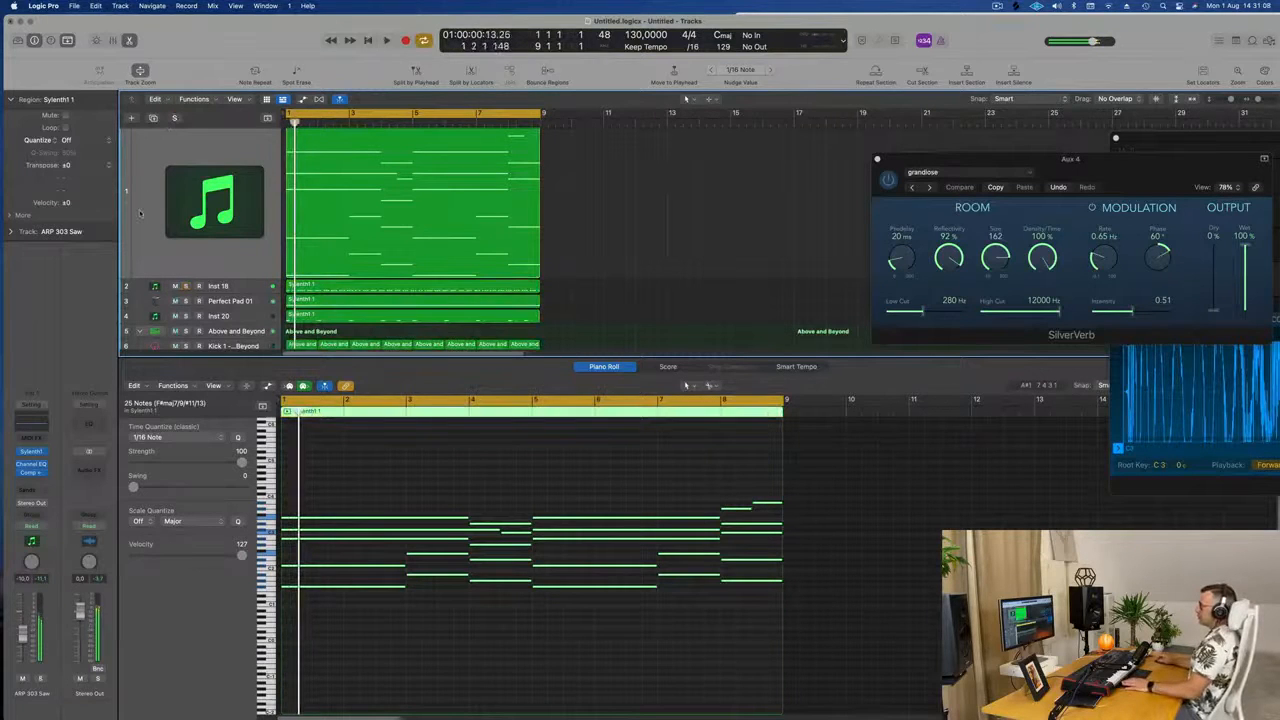
{"action": "key", "text": "space"}
Hide the editor area to show the full track list, and mute the Inst 20 track during playback
{"action": "key", "text": "x"}
{"action": "key", "text": "x"}
{"action": "key", "text": "super+Right"}
{"action": "key", "text": "super+Right"}
{"action": "key", "text": "super+Right"}
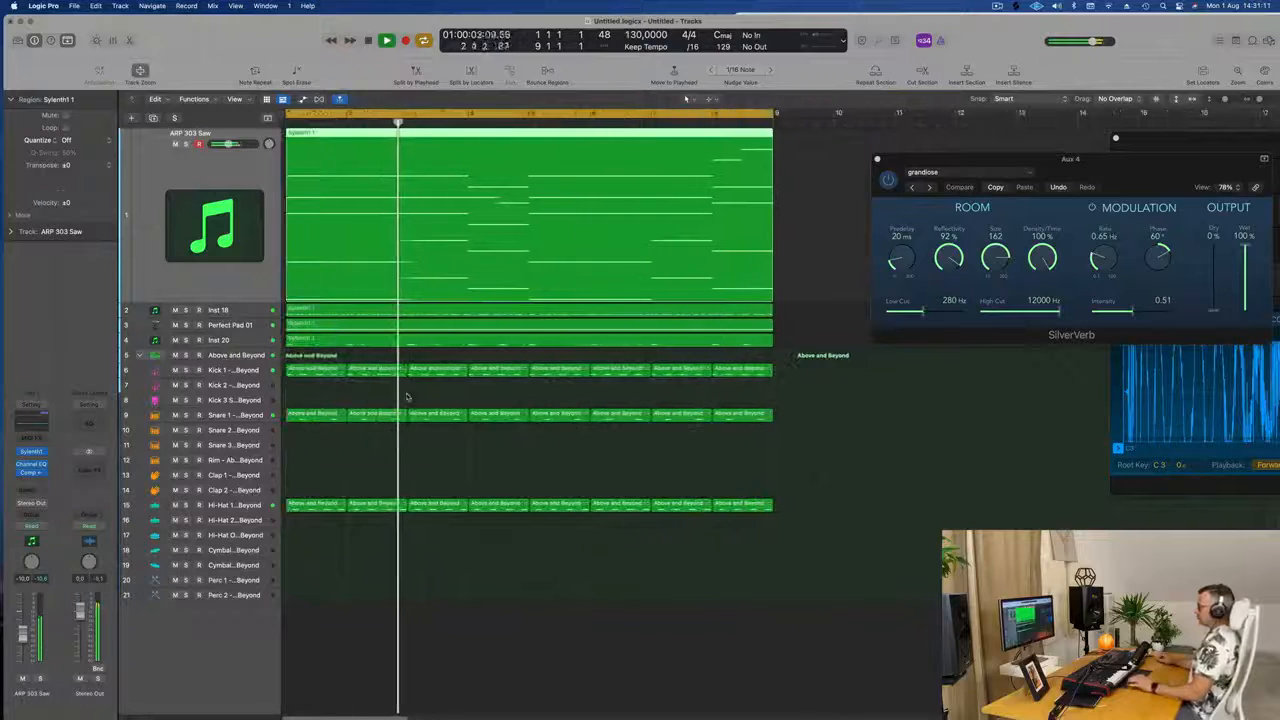
{"action": "left_click", "coordinate": [175, 340]}
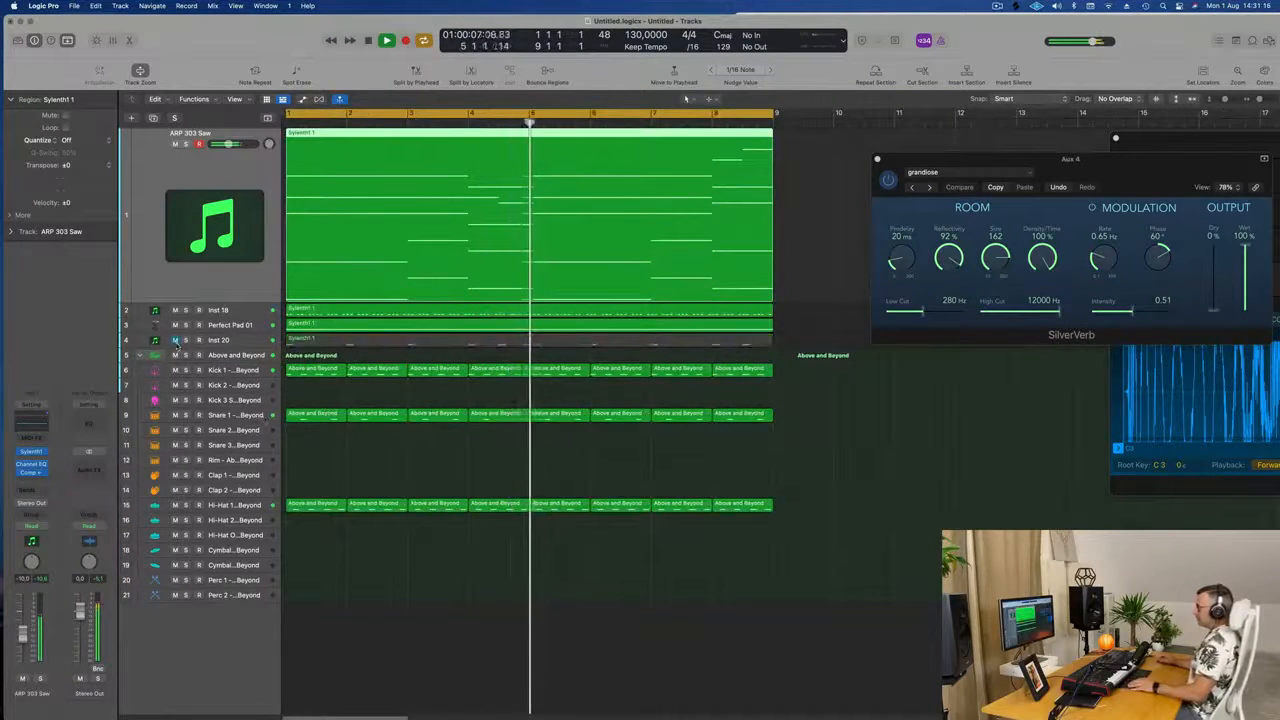
{"action": "scroll", "coordinate": [380, 480], "scroll_direction": "right", "scroll_amount": 3}
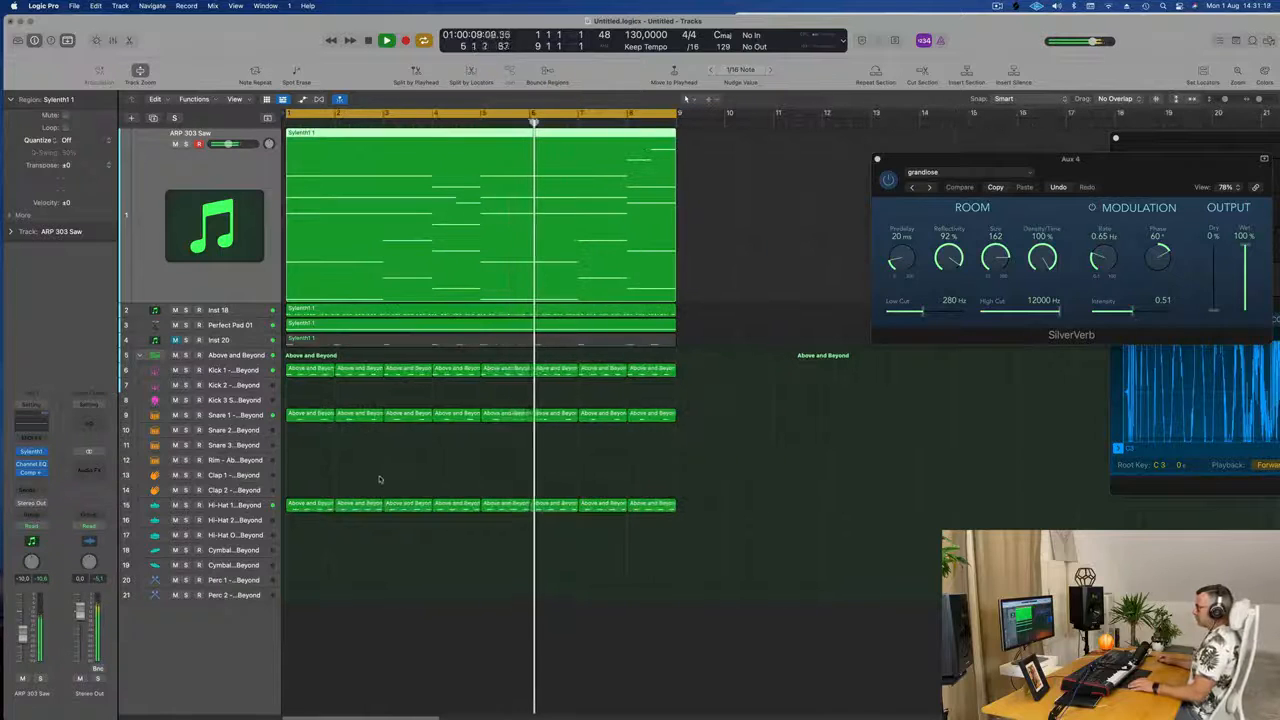
{"action": "scroll", "coordinate": [387, 477], "scroll_direction": "left", "scroll_amount": 1}
{"action": "scroll", "coordinate": [387, 477], "scroll_direction": "left", "scroll_amount": 2}
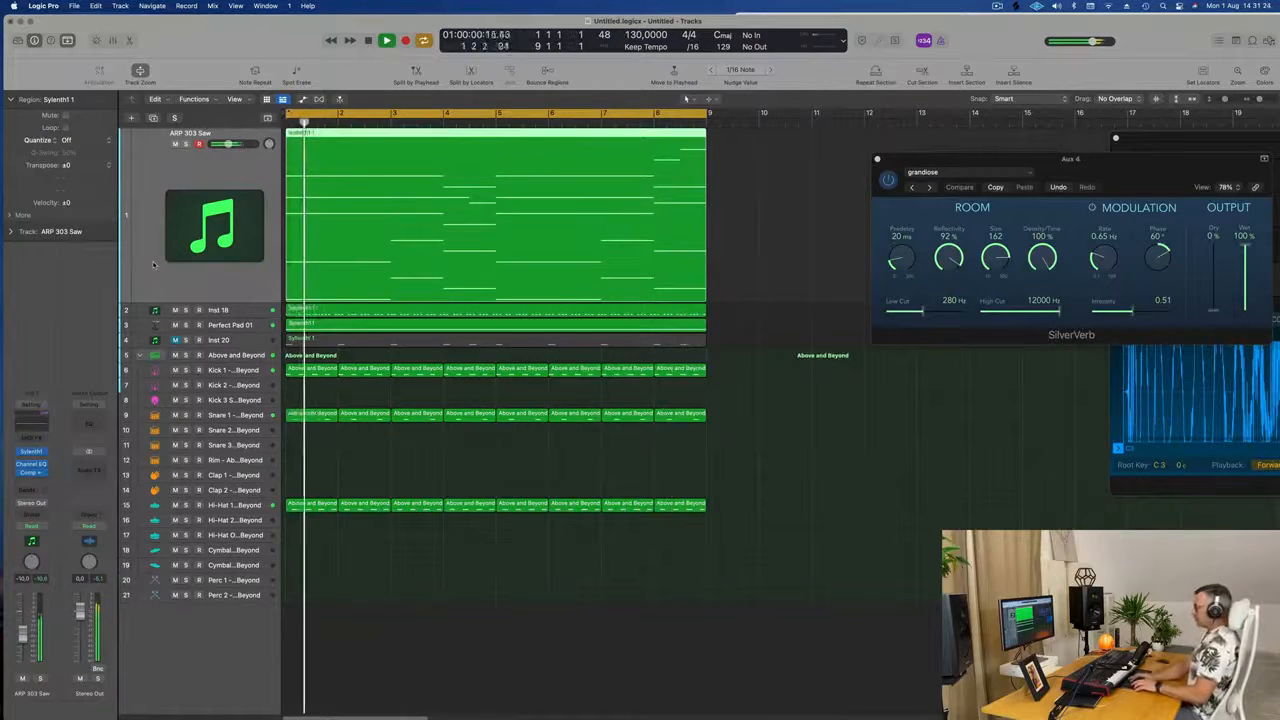
Select all regions and repeat the 8-bar block so the arrangement extends to bar 33
{"action": "key", "text": "super+a"}
{"action": "key", "text": "super+r"}
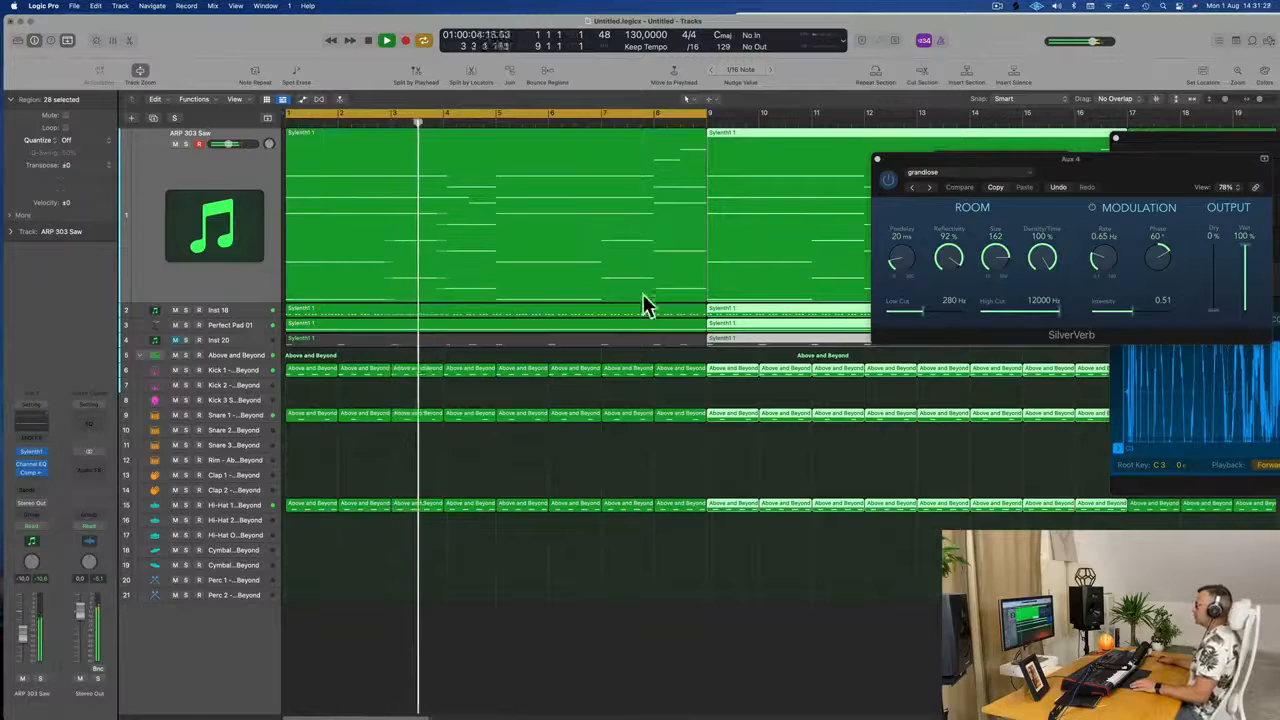
{"action": "key", "text": "super+Left"}
{"action": "key", "text": "super+Left"}
{"action": "key", "text": "super+Left"}
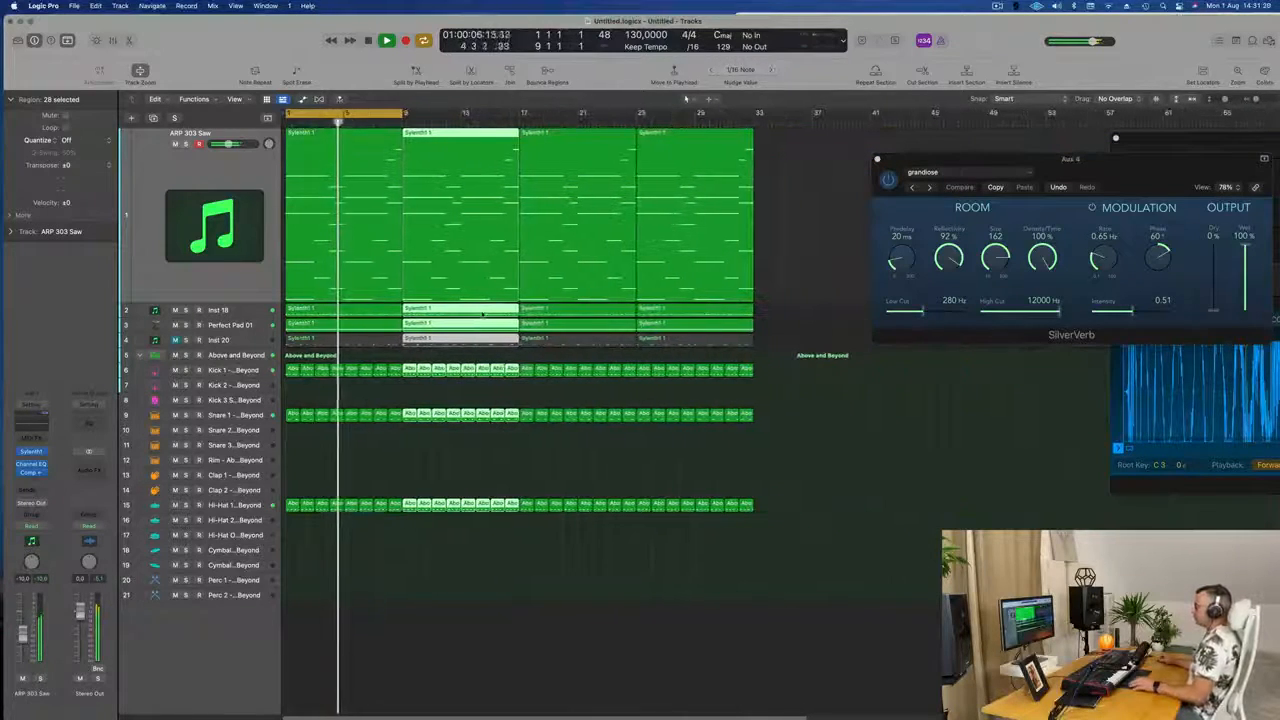
{"action": "key", "text": "super+Right"}
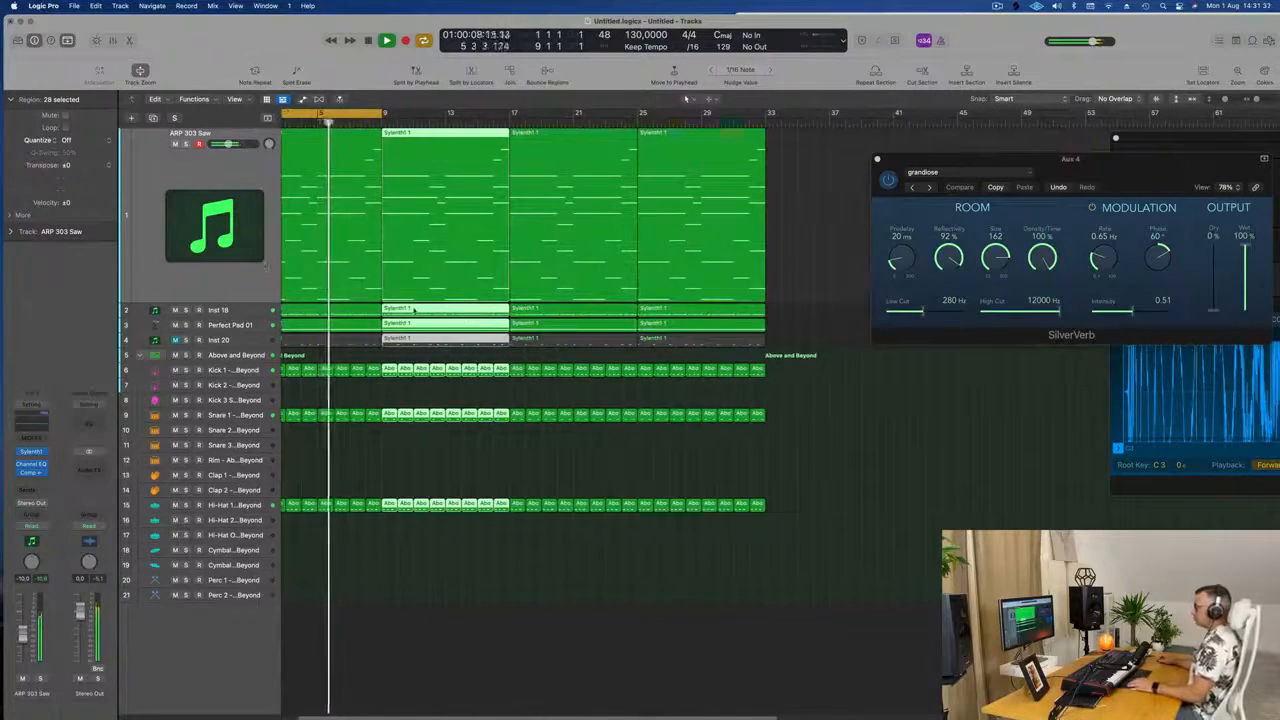
{"action": "key", "text": "super+Right"}
{"action": "scroll", "coordinate": [356, 205], "scroll_direction": "right", "scroll_amount": 1}
Select the Inst 20 track, restart playback and unmute it
{"action": "left_click", "coordinate": [219, 177]}
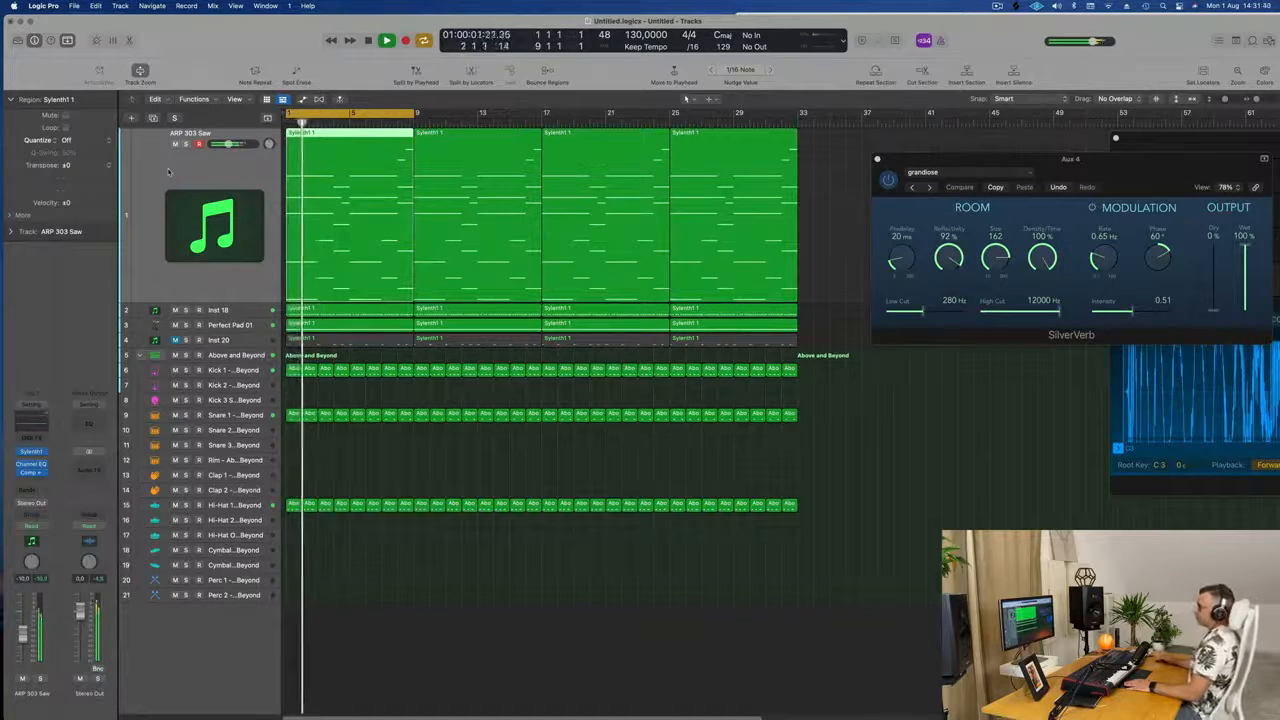
{"action": "left_click", "coordinate": [235, 341]}
{"action": "key", "text": "space"}
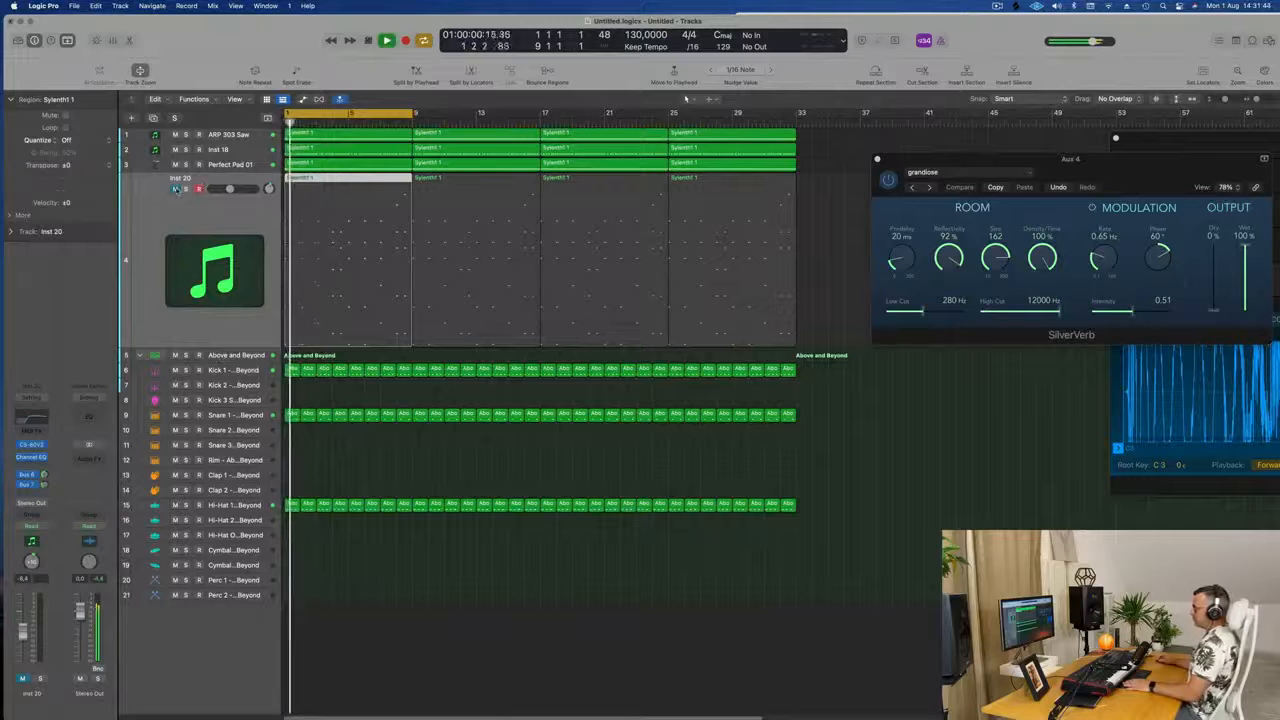
{"action": "key", "text": "m"}
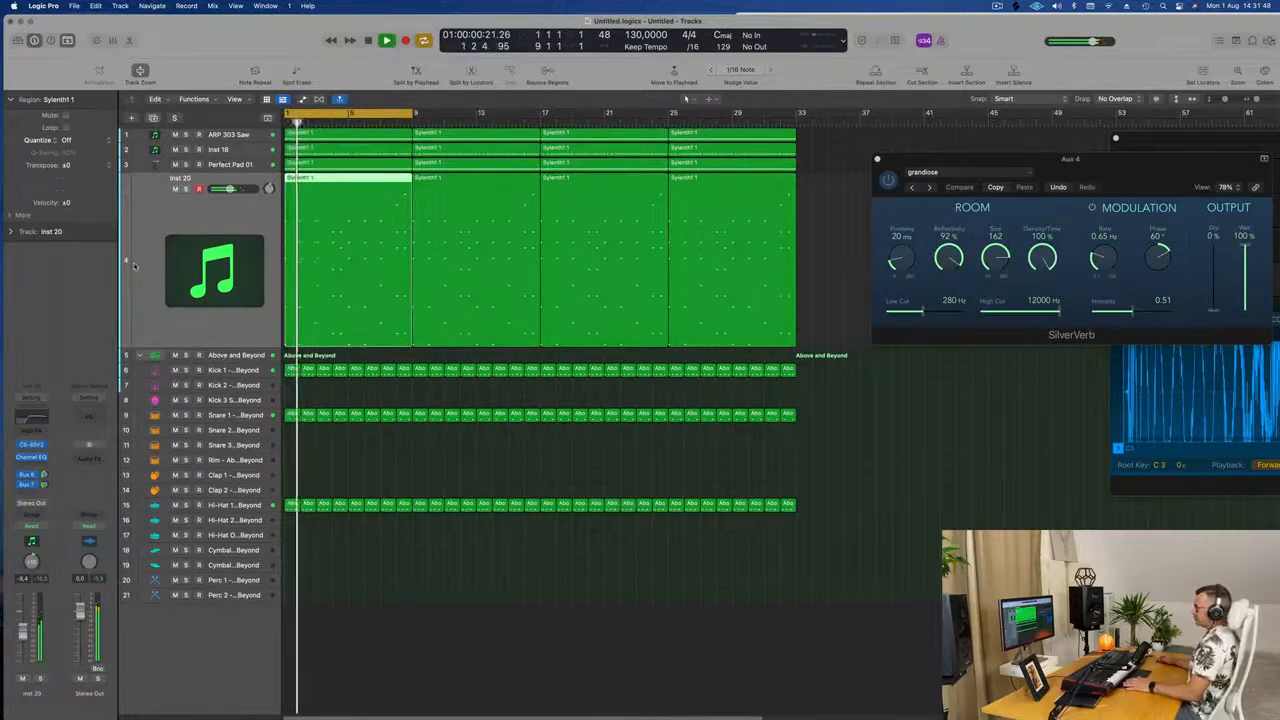
Duplicate the Inst 20 track with its settings, load the C.L_Piano1 preset in its CS-80V2 and select its Bus 7 send
{"action": "key", "text": "super+d"}
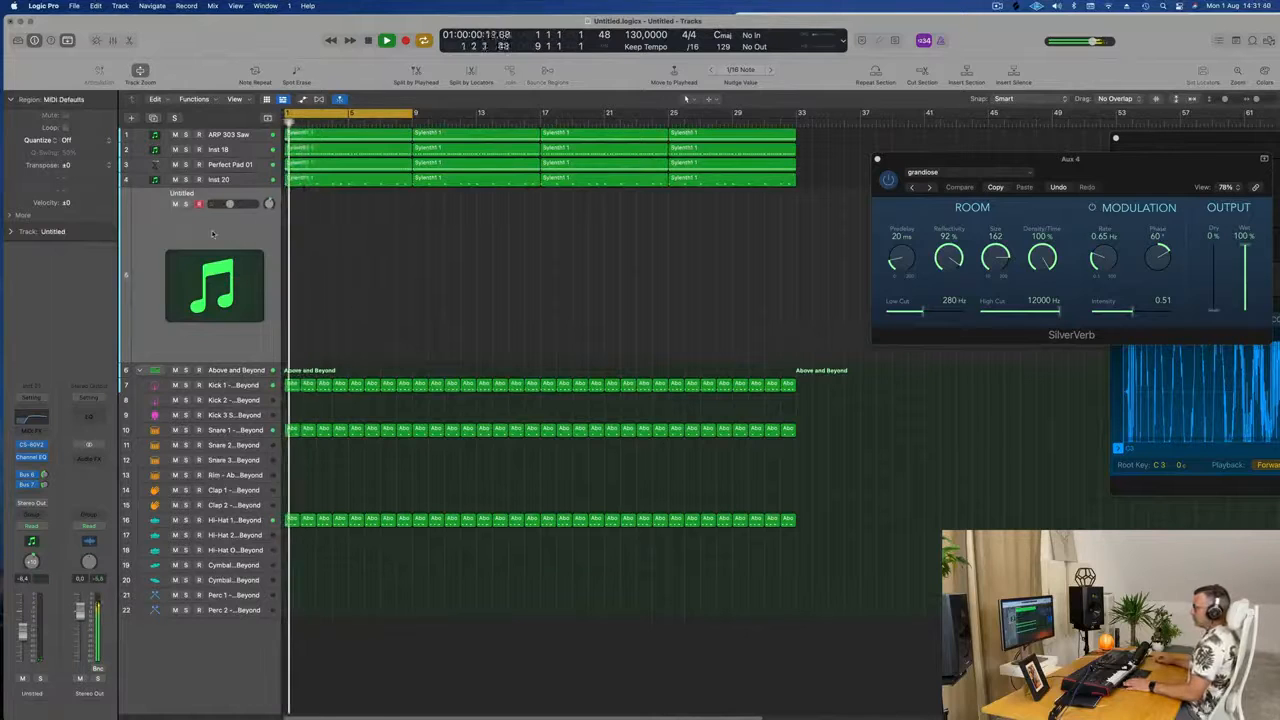
{"action": "left_click", "coordinate": [32, 446]}
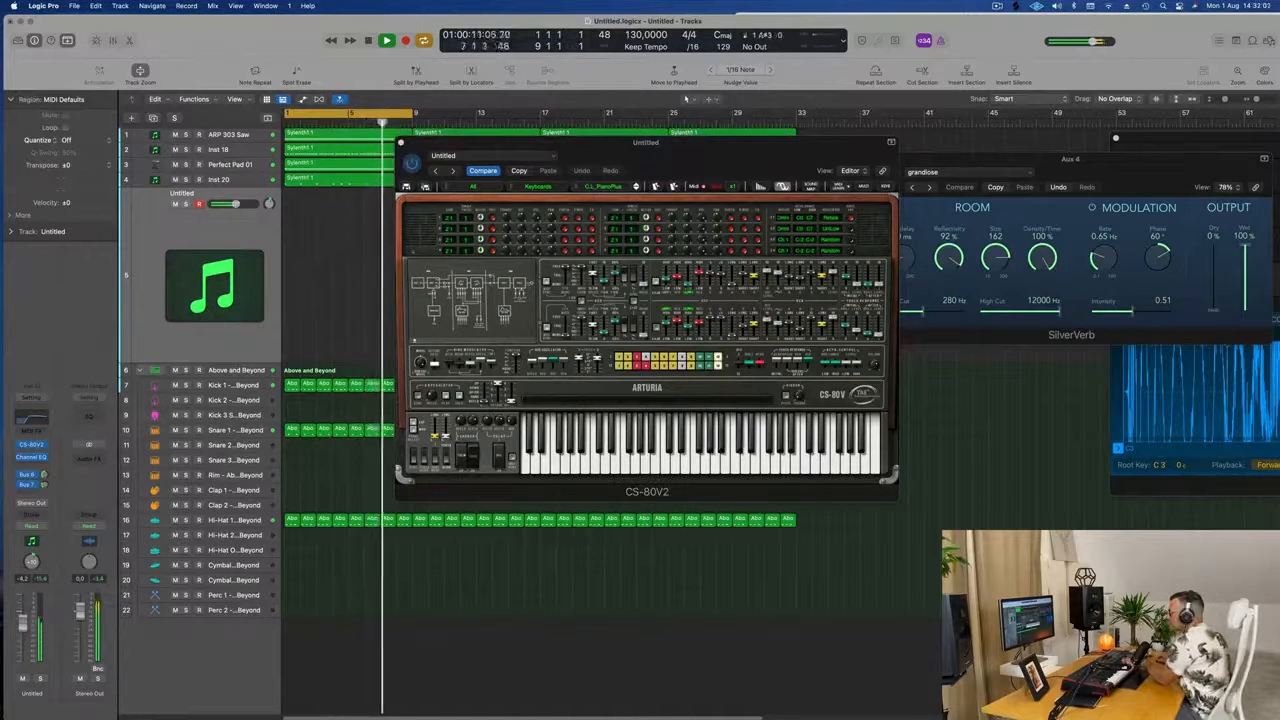
{"action": "left_click", "coordinate": [636, 188]}
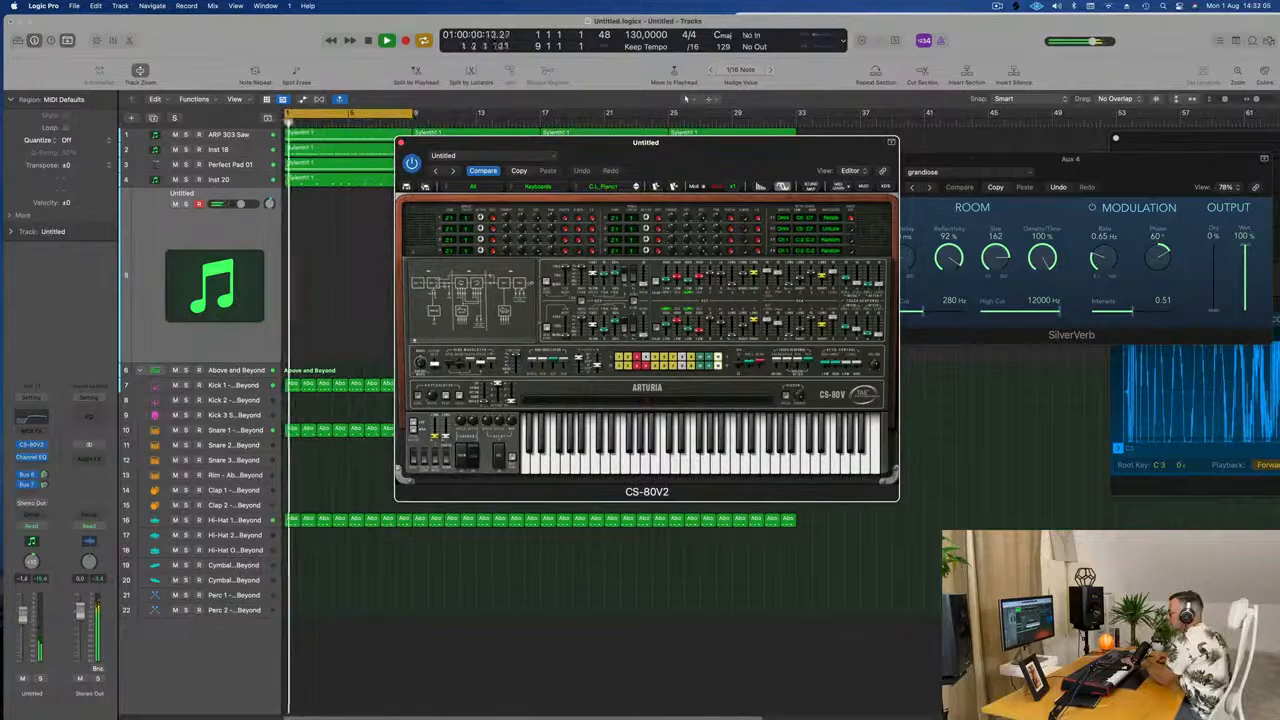
{"action": "left_click", "coordinate": [44, 484]}
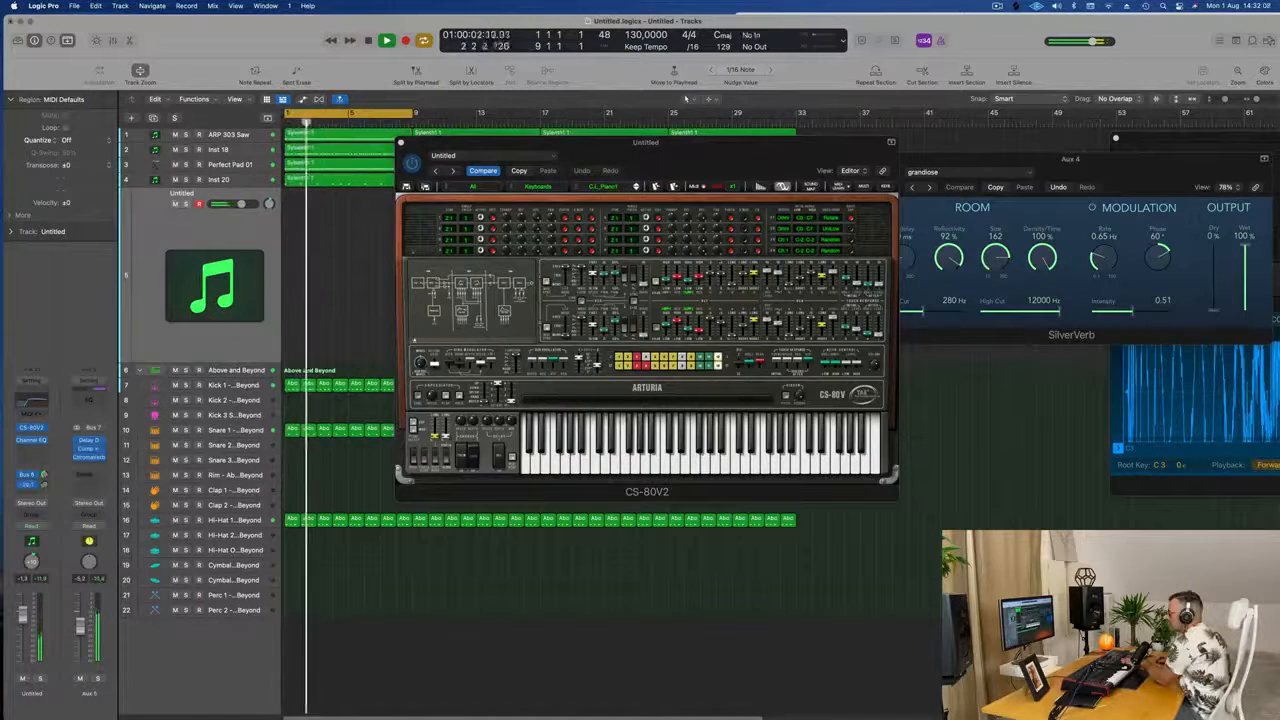
Adjust the Untitled track's Bus 6 and Bus 7 send levels, and extend the cycle range to bar 33
{"action": "left_click", "coordinate": [44, 474]}
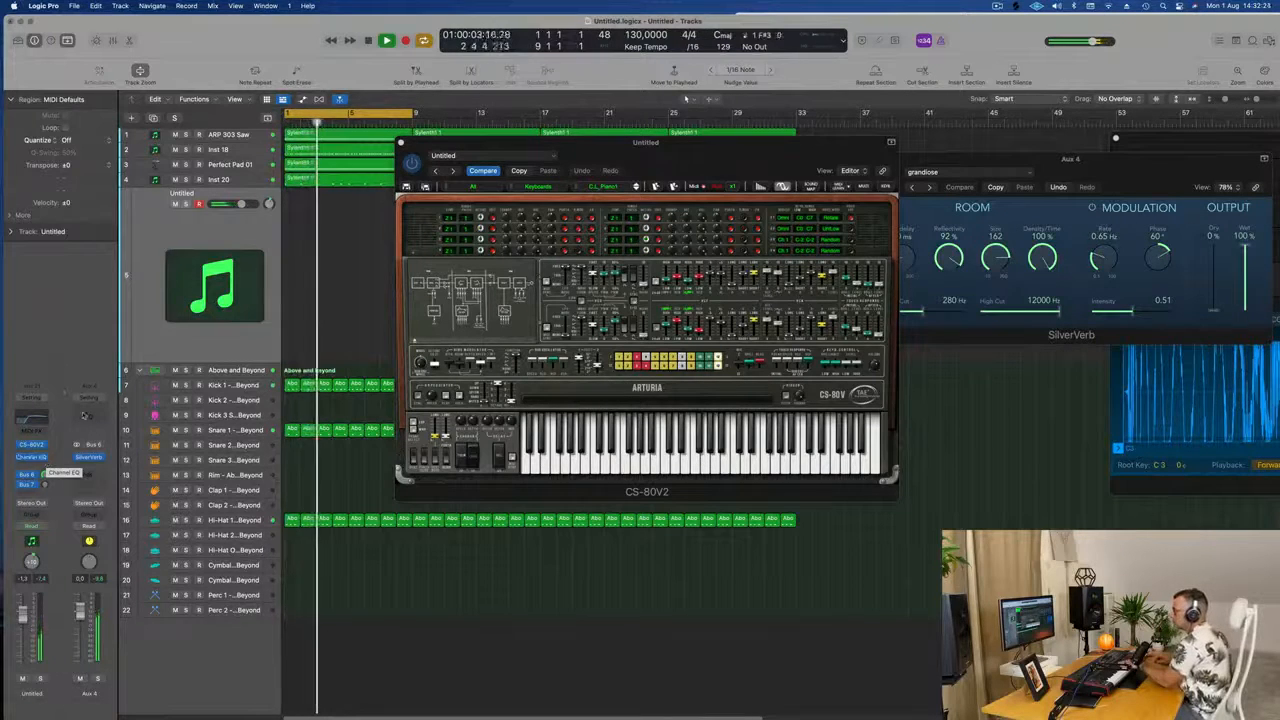
{"action": "left_click", "coordinate": [45, 486]}
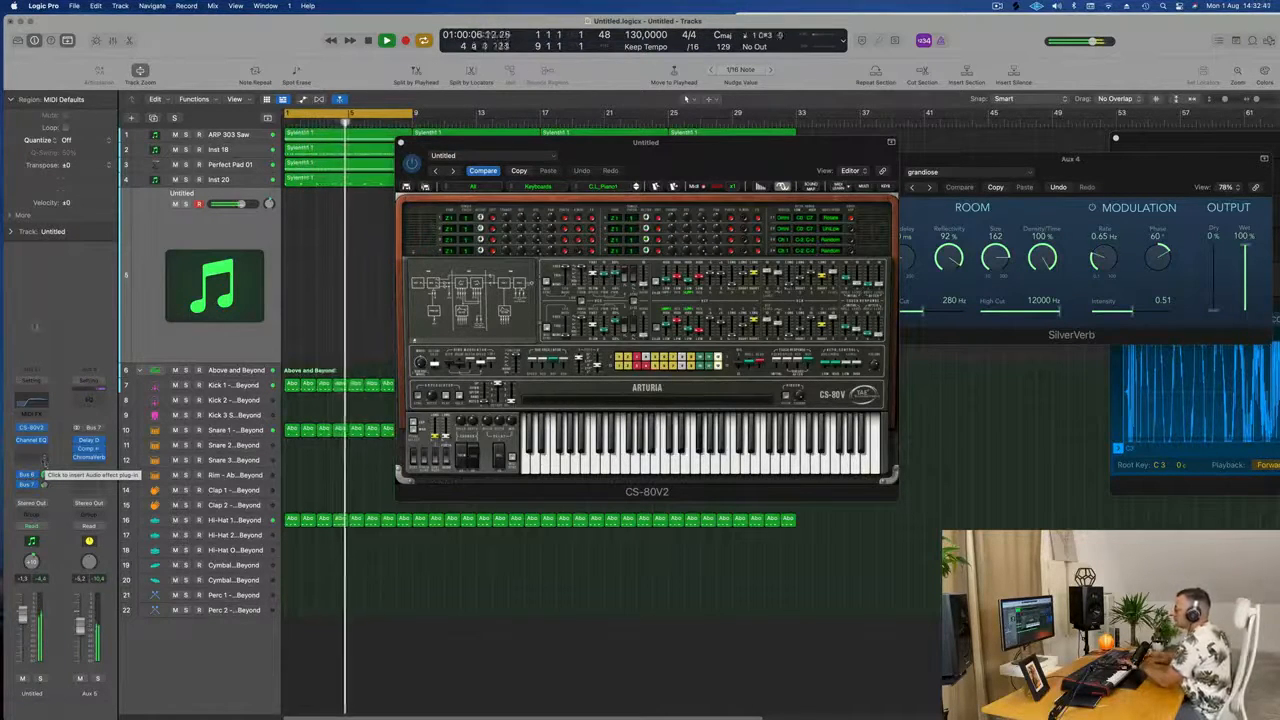
{"action": "left_click_drag", "start_coordinate": [410, 113], "coordinate": [797, 130]}
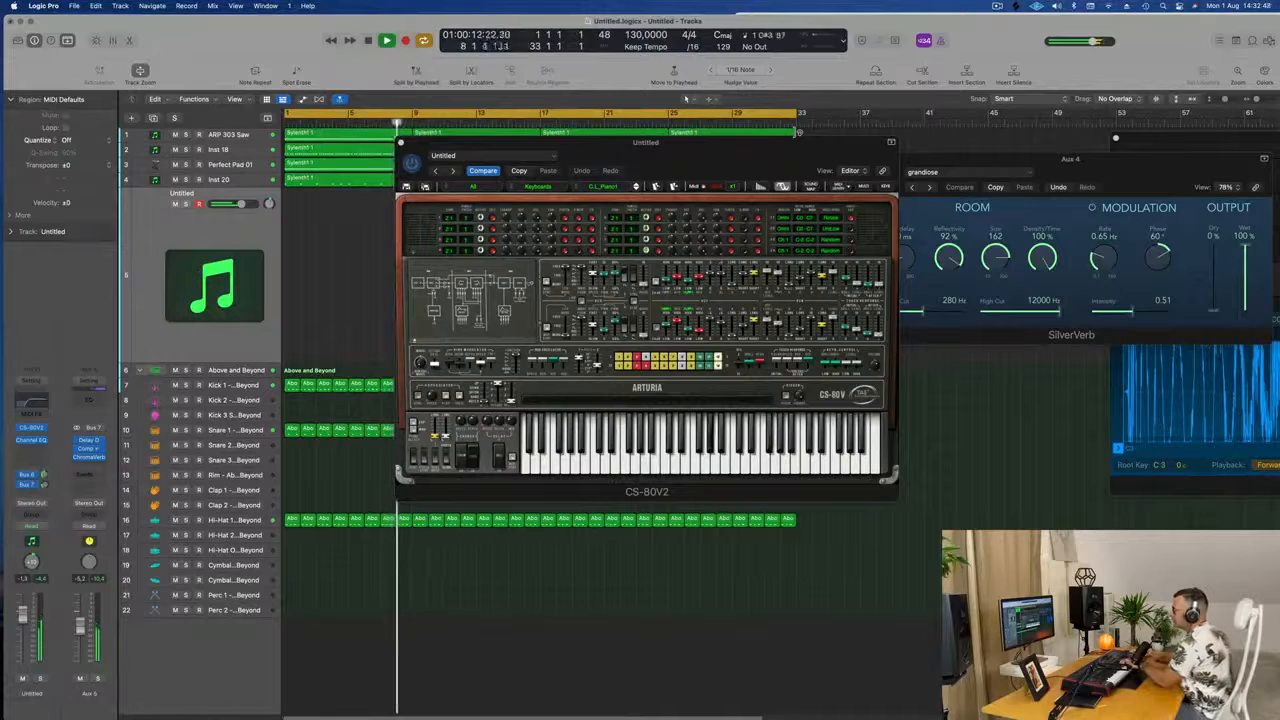
Set the low-cut frequency in the Untitled track's Channel EQ to 150 Hz
{"action": "left_click", "coordinate": [31, 403]}
{"action": "left_click_drag", "start_coordinate": [712, 333], "coordinate": [651, 333]}
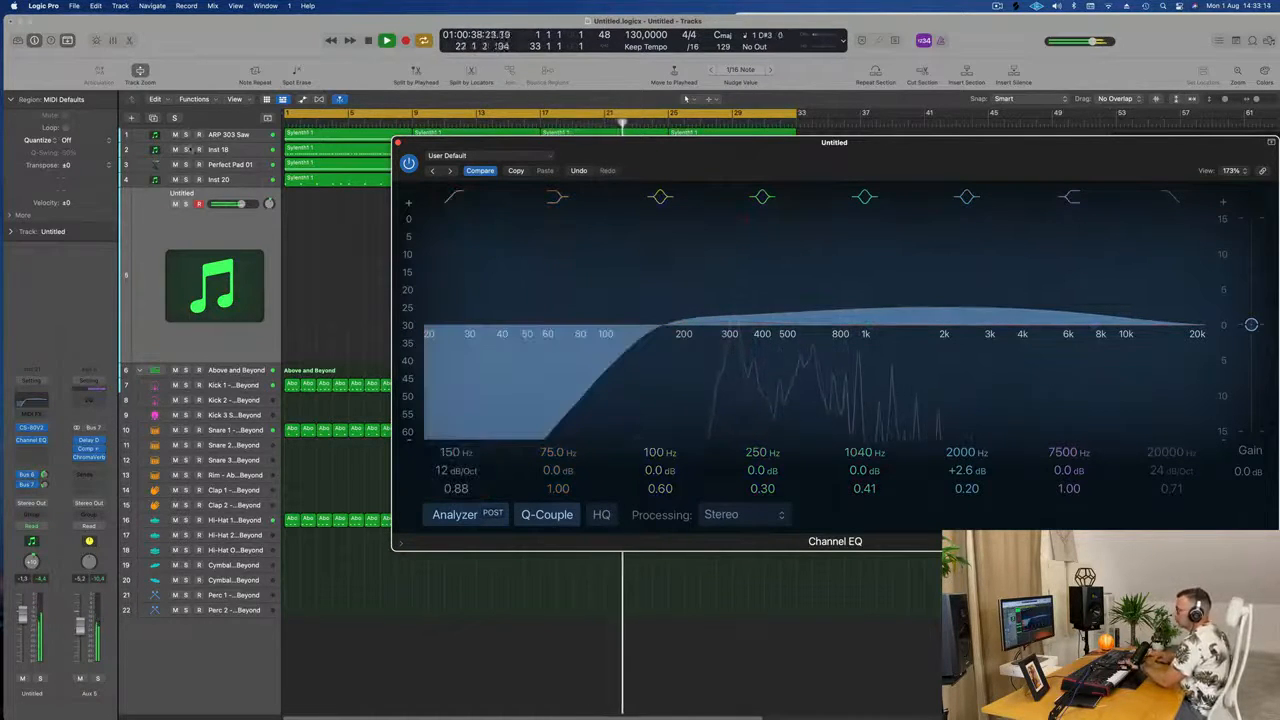
Toggle the mute of the ARP 303 Saw track to compare the mix, and reselect the Untitled track
{"action": "left_click", "coordinate": [175, 135]}
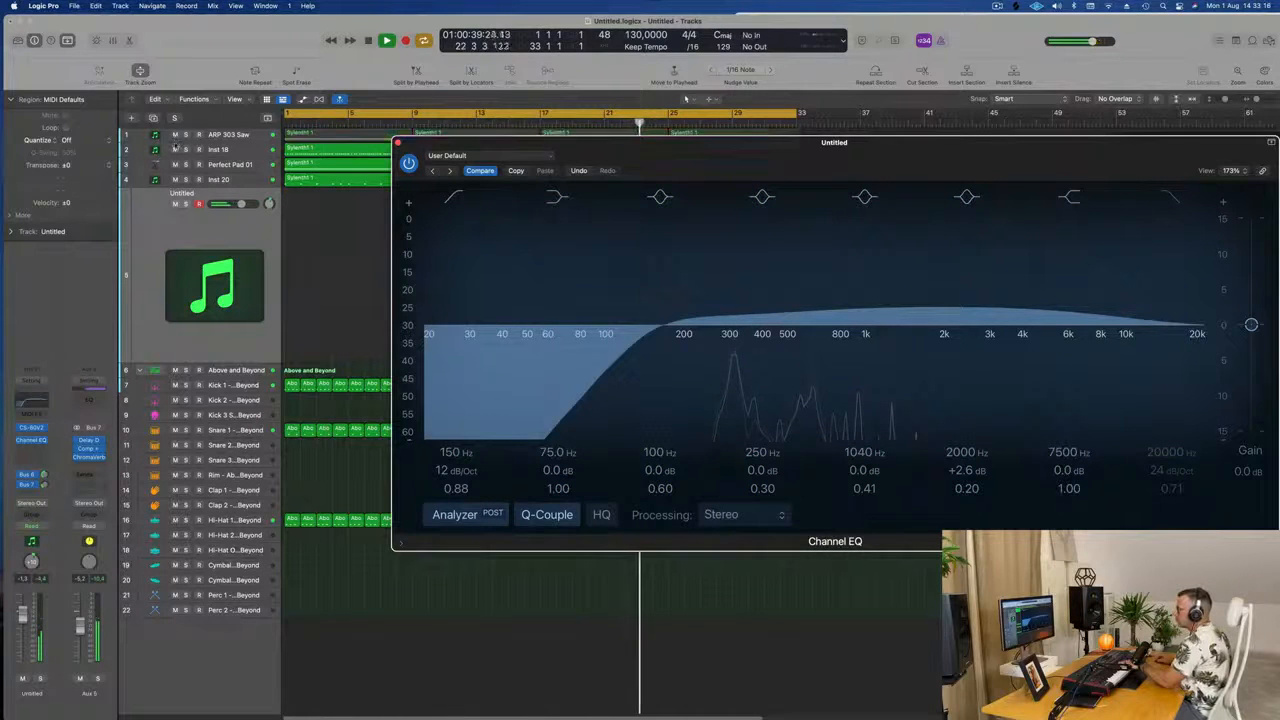
{"action": "left_click", "coordinate": [175, 135]}
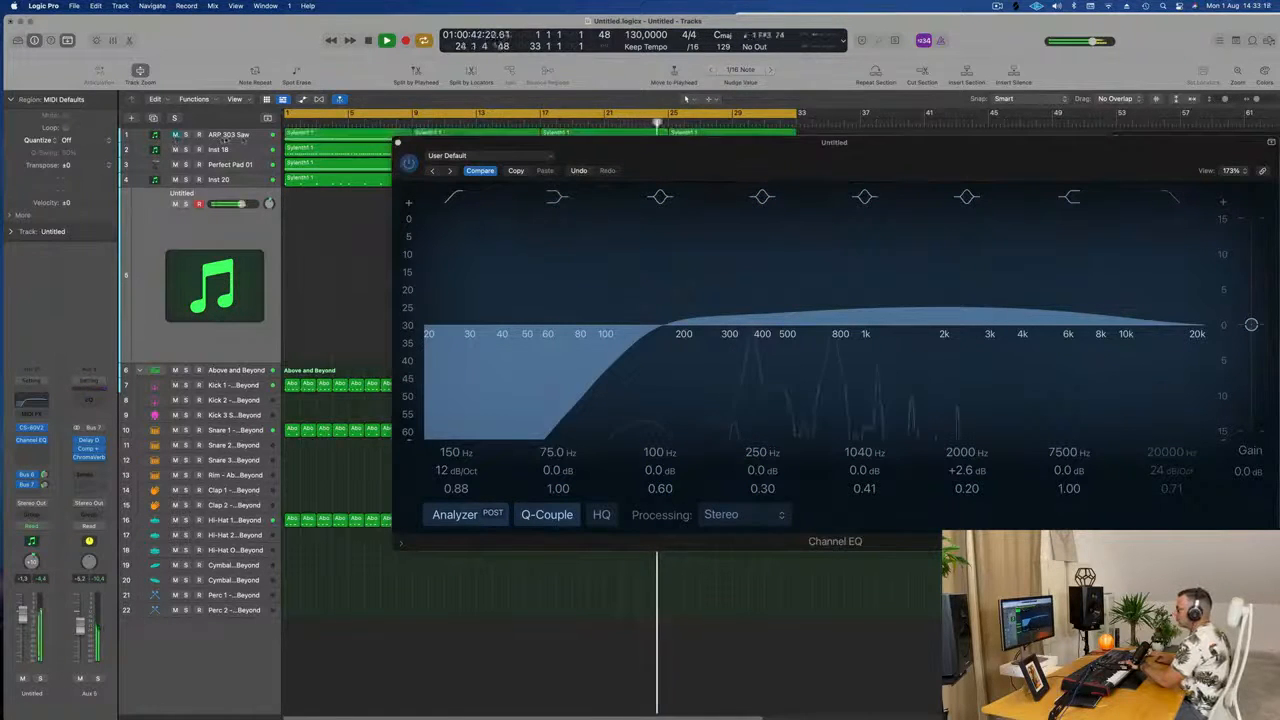
{"action": "left_click", "coordinate": [228, 135]}
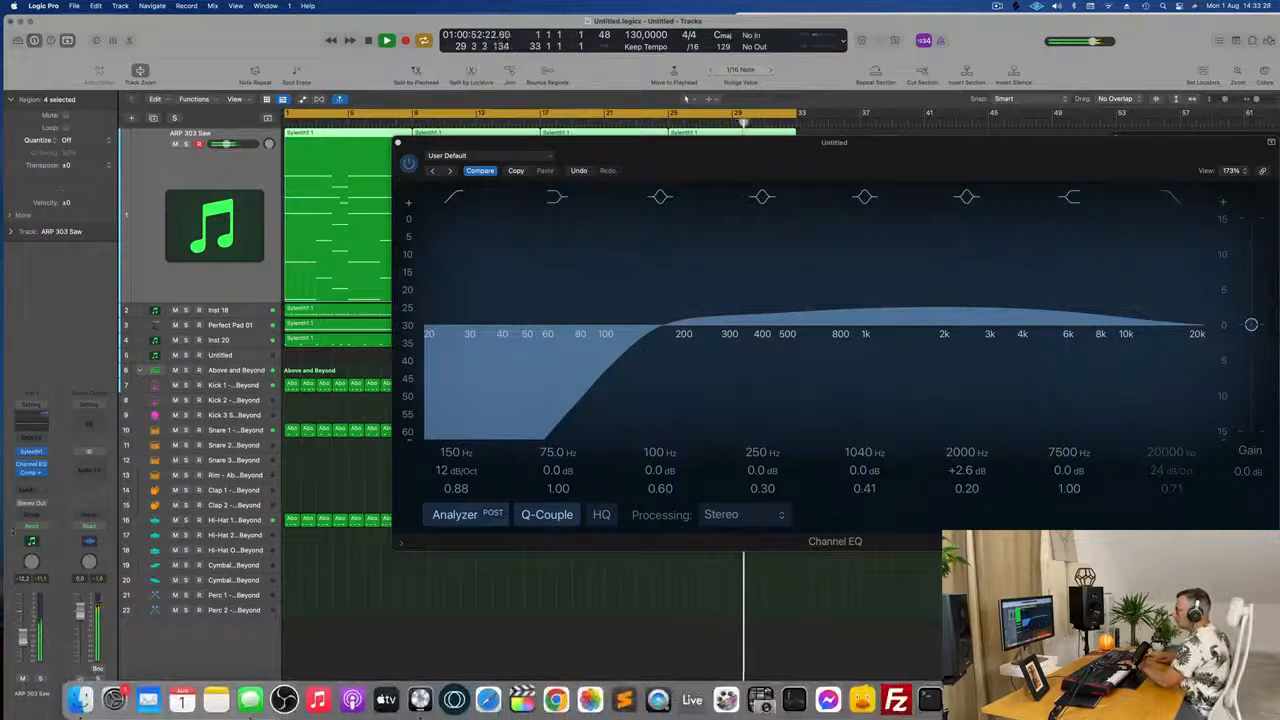
{"action": "left_click", "coordinate": [241, 357]}
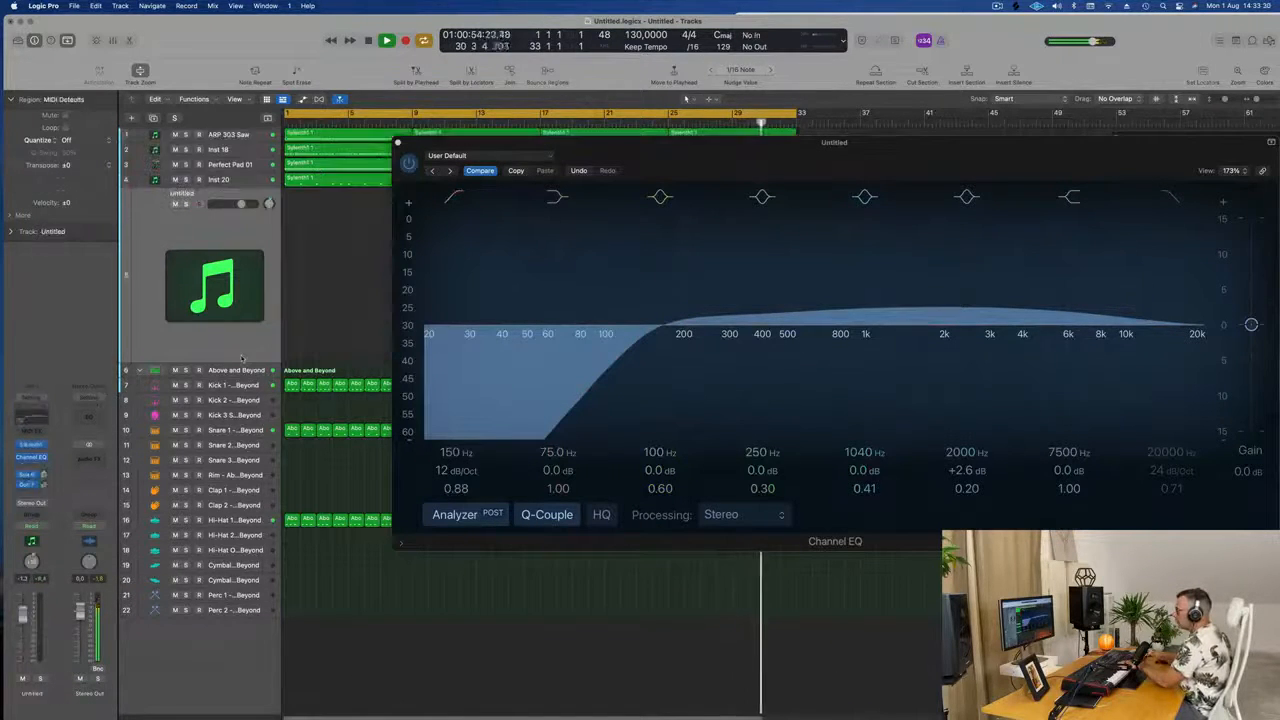
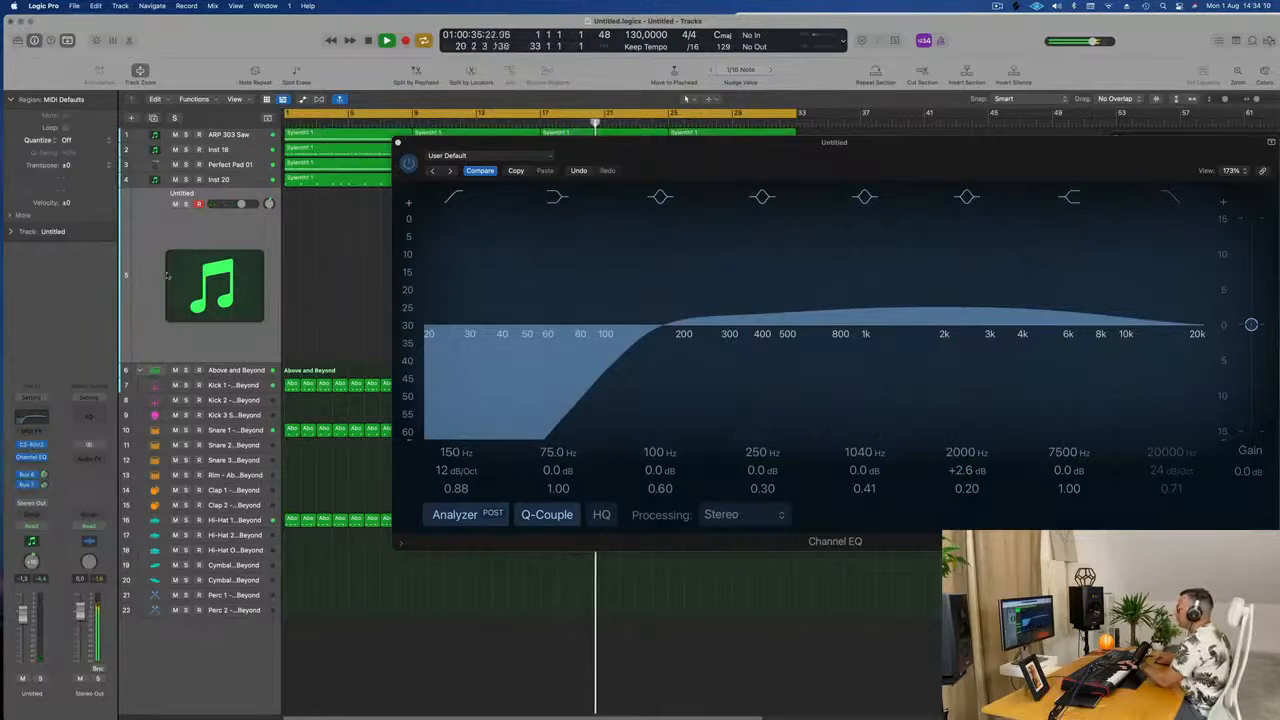
Load the K.U_SynMarimb preset in the Untitled track's CS-80V2 and lower the track's volume to about -12.8 dB
{"action": "left_click", "coordinate": [32, 446]}
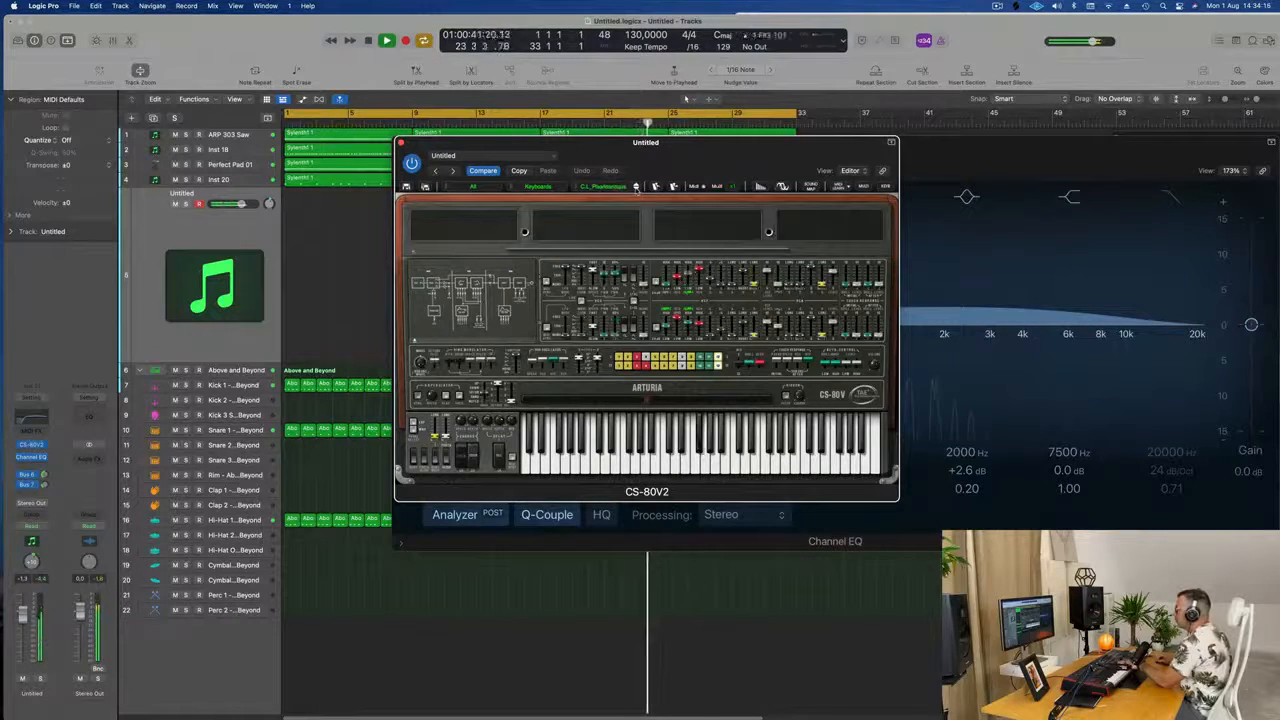
{"action": "left_click", "coordinate": [636, 189]}
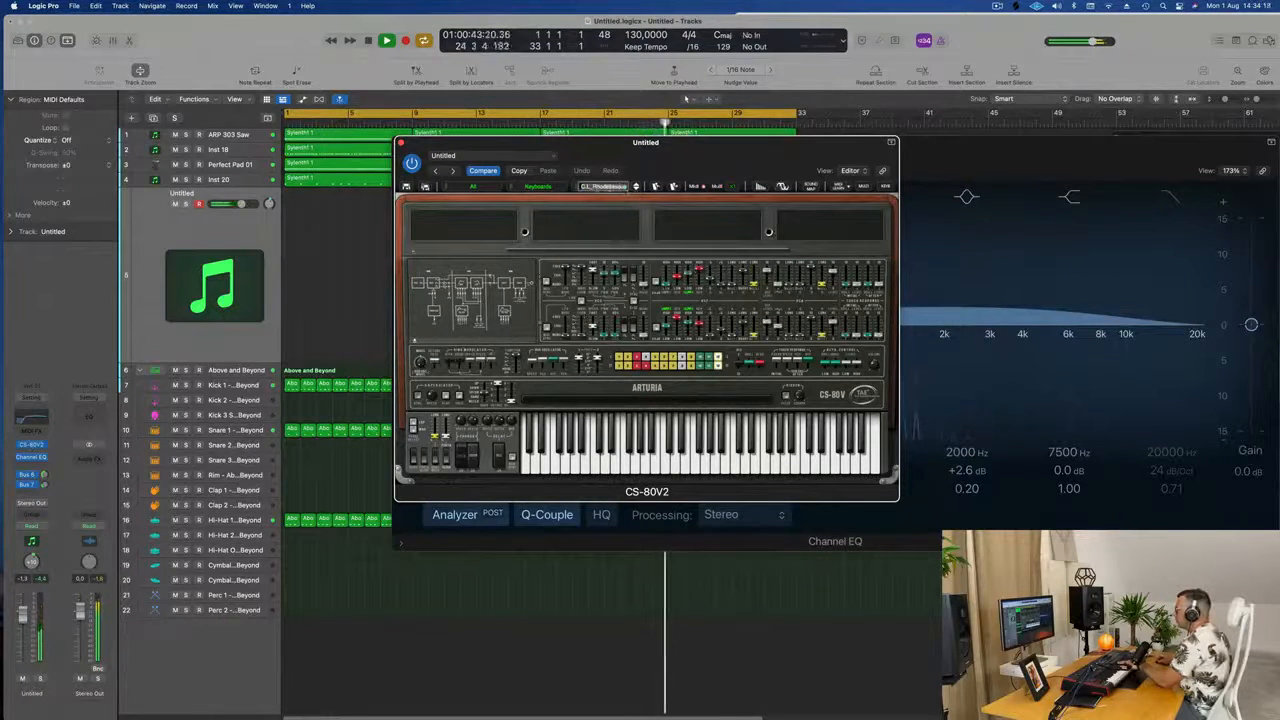
{"action": "left_click", "coordinate": [578, 188]}
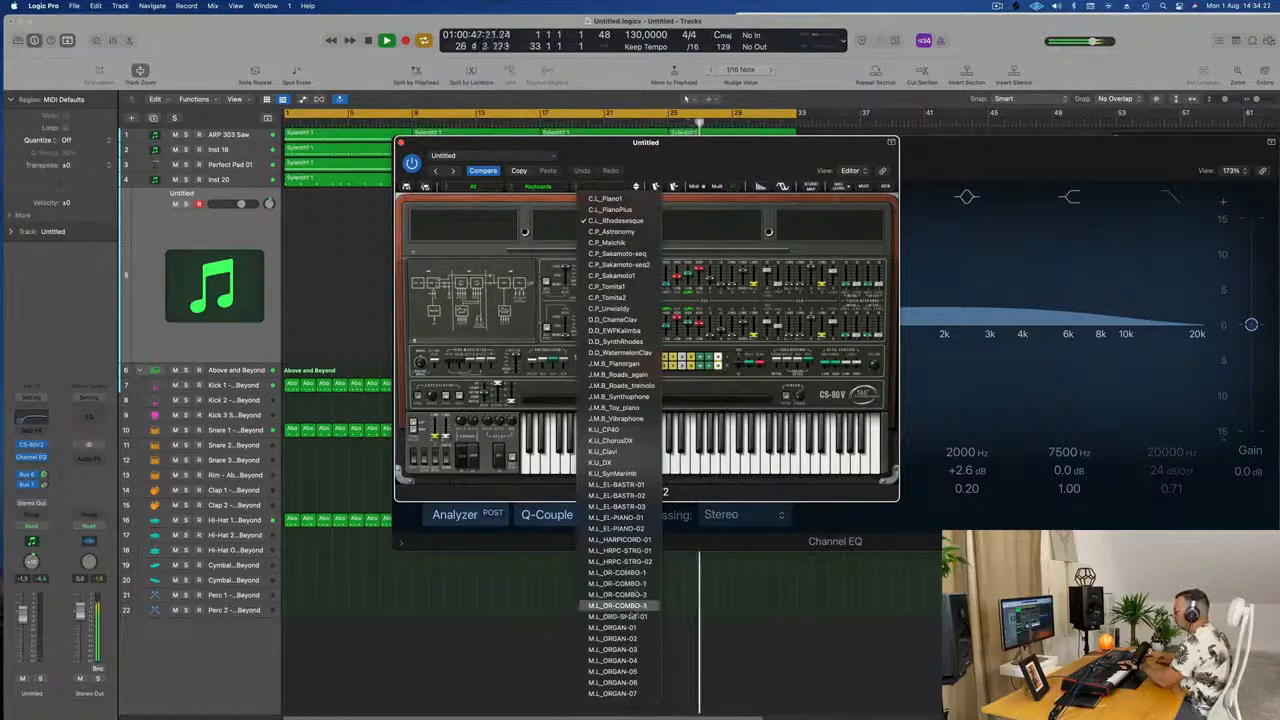
{"action": "left_click", "coordinate": [612, 473]}
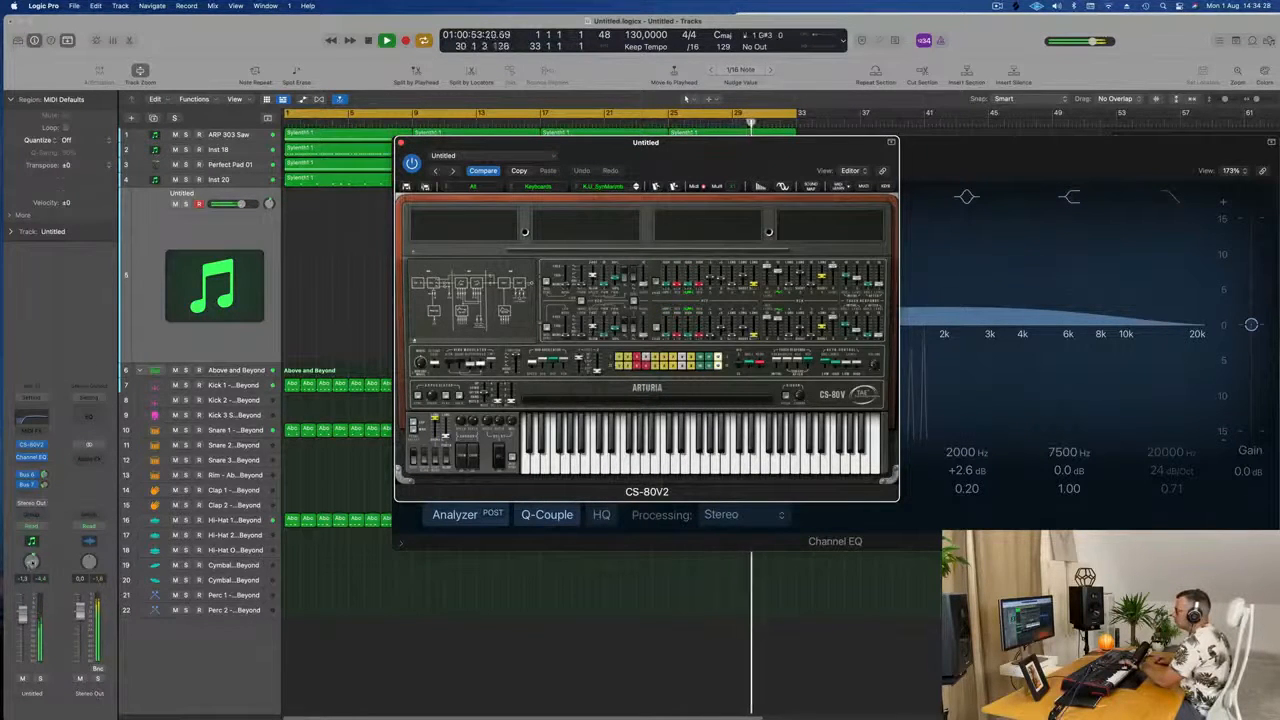
{"action": "left_click", "coordinate": [22, 614]}
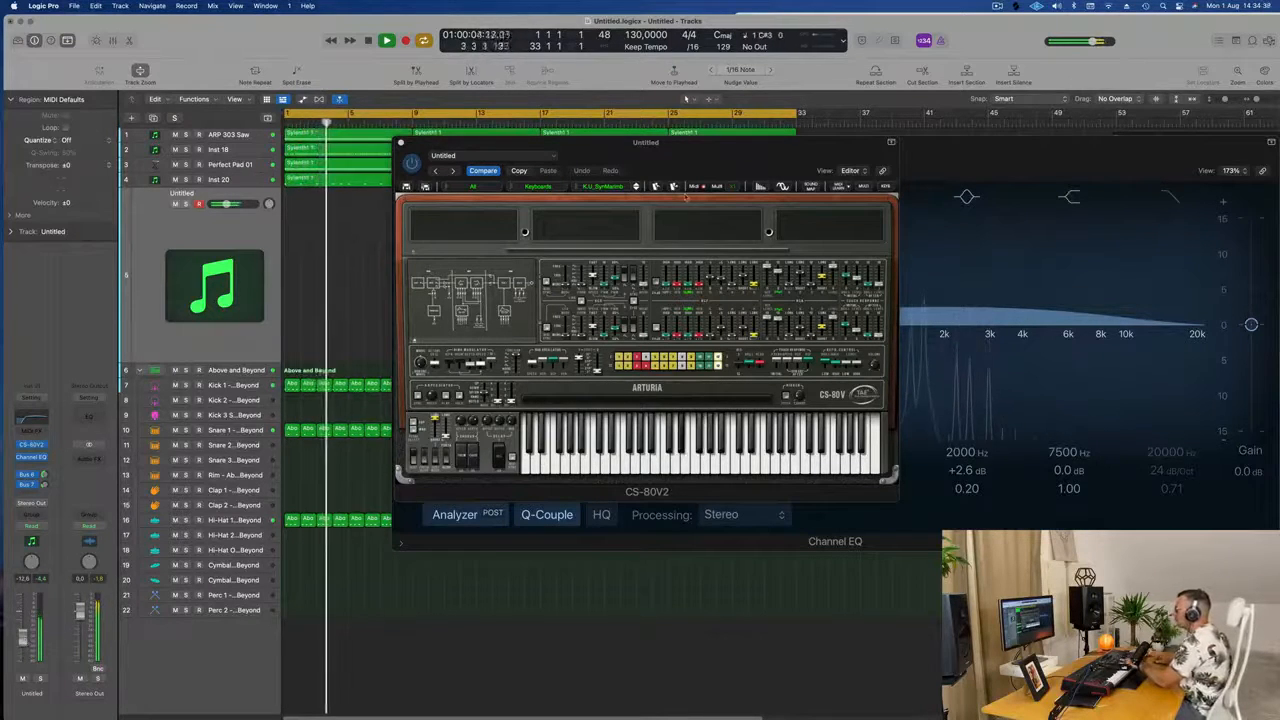
Audition the neighbouring CS-80V2 presets, load J.M.B_Vibraphone and set the track's volume to -17.2 dB
{"action": "left_click", "coordinate": [636, 187]}
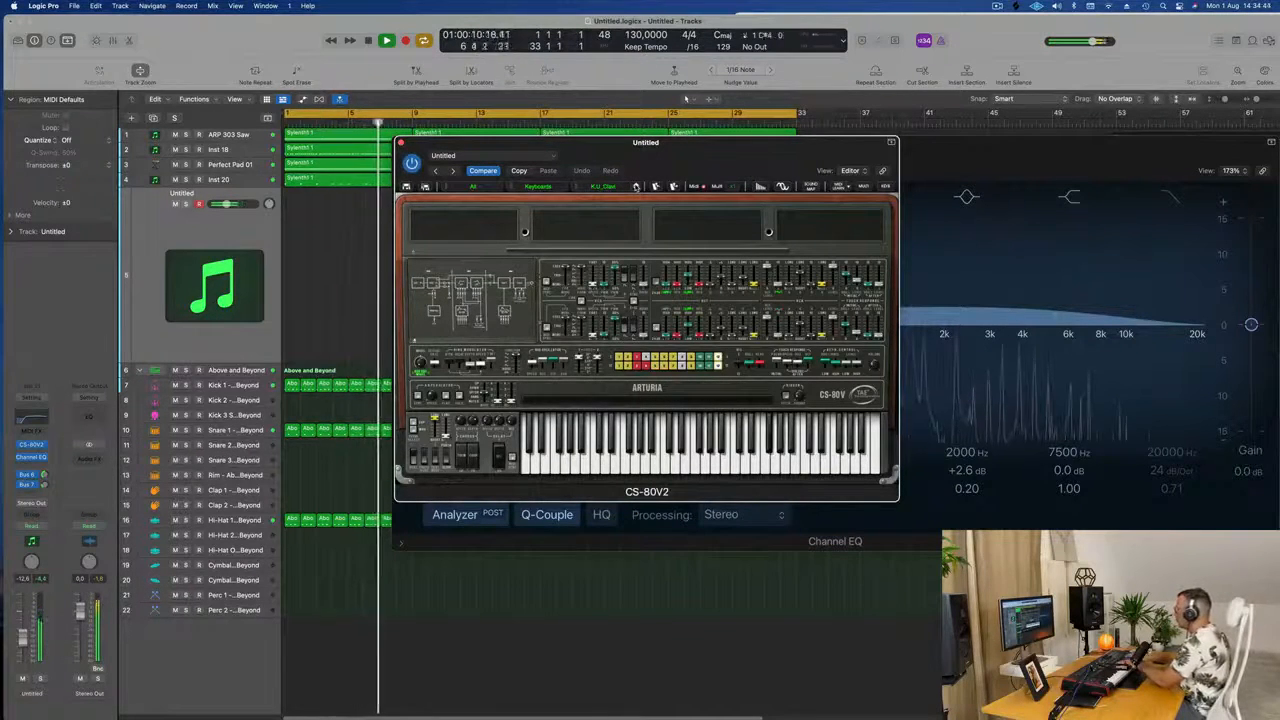
{"action": "left_click", "coordinate": [636, 187]}
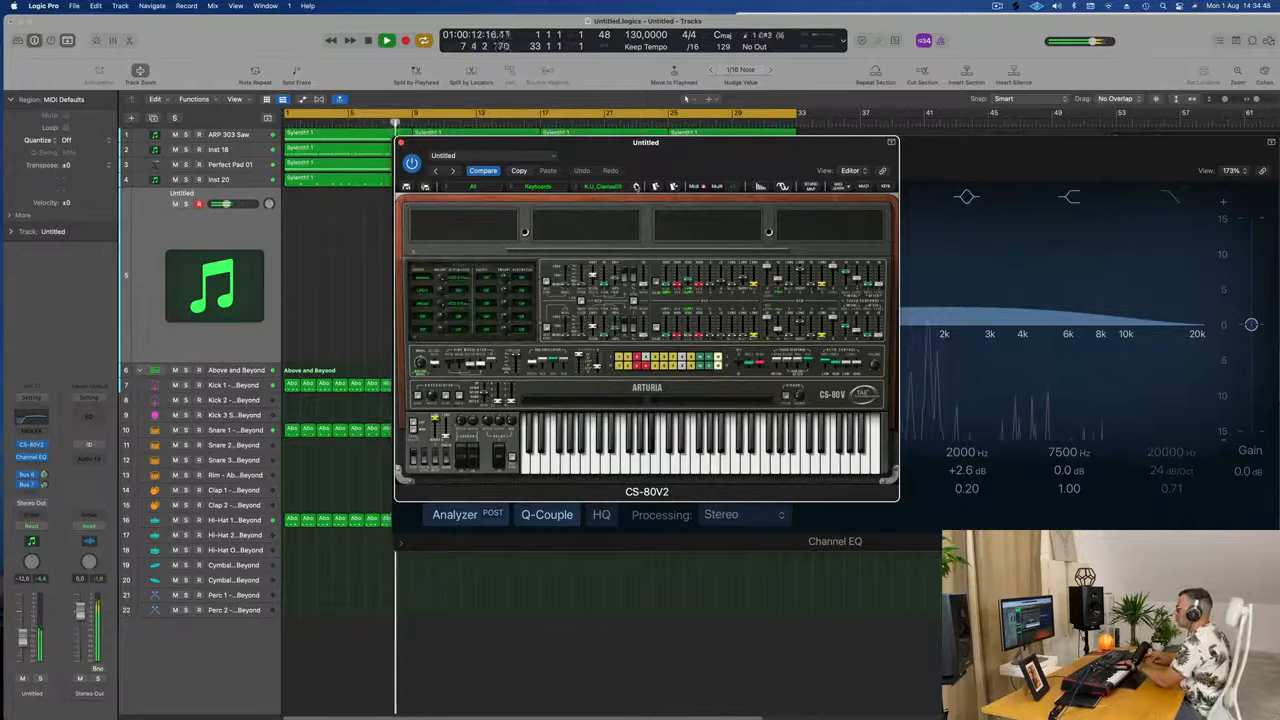
{"action": "left_click", "coordinate": [636, 187]}
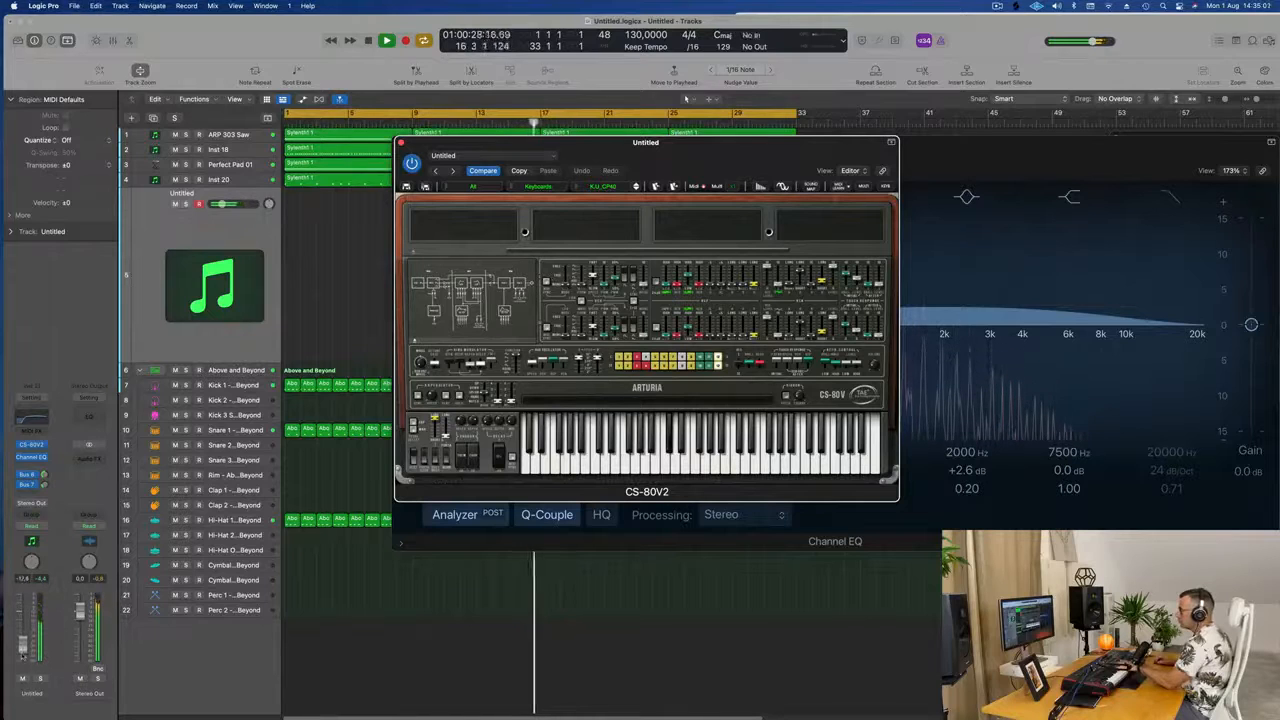
{"action": "left_click_drag", "start_coordinate": [22, 655], "coordinate": [22, 652]}
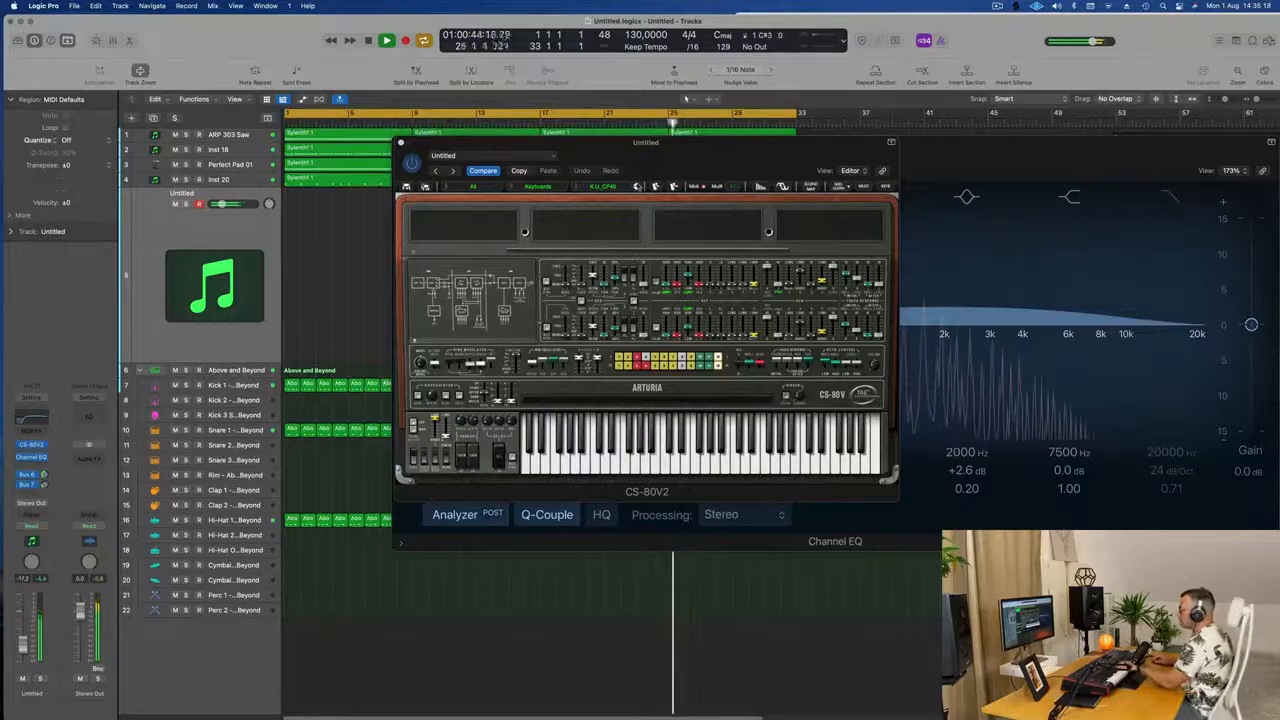
{"action": "left_click", "coordinate": [637, 187]}
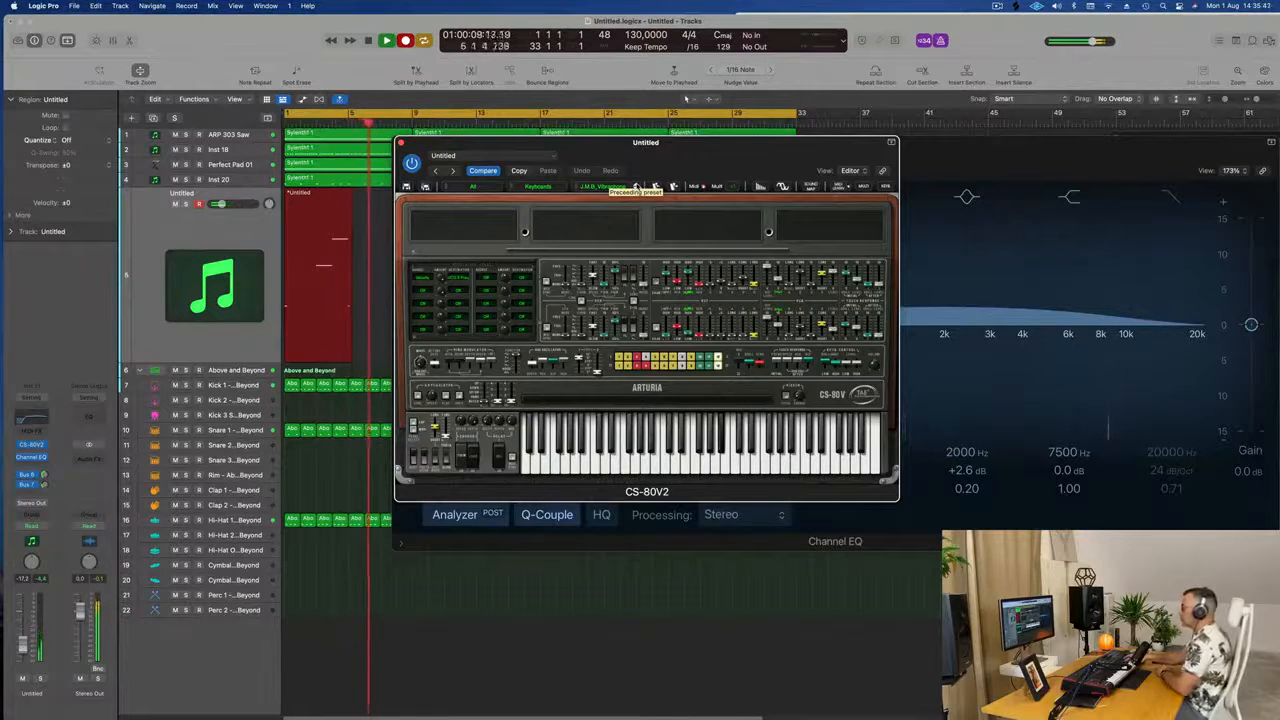
Finish recording the vibraphone melody on the Untitled track and play the take back from the start
{"action": "key", "text": "space"}
{"action": "key", "text": "space"}
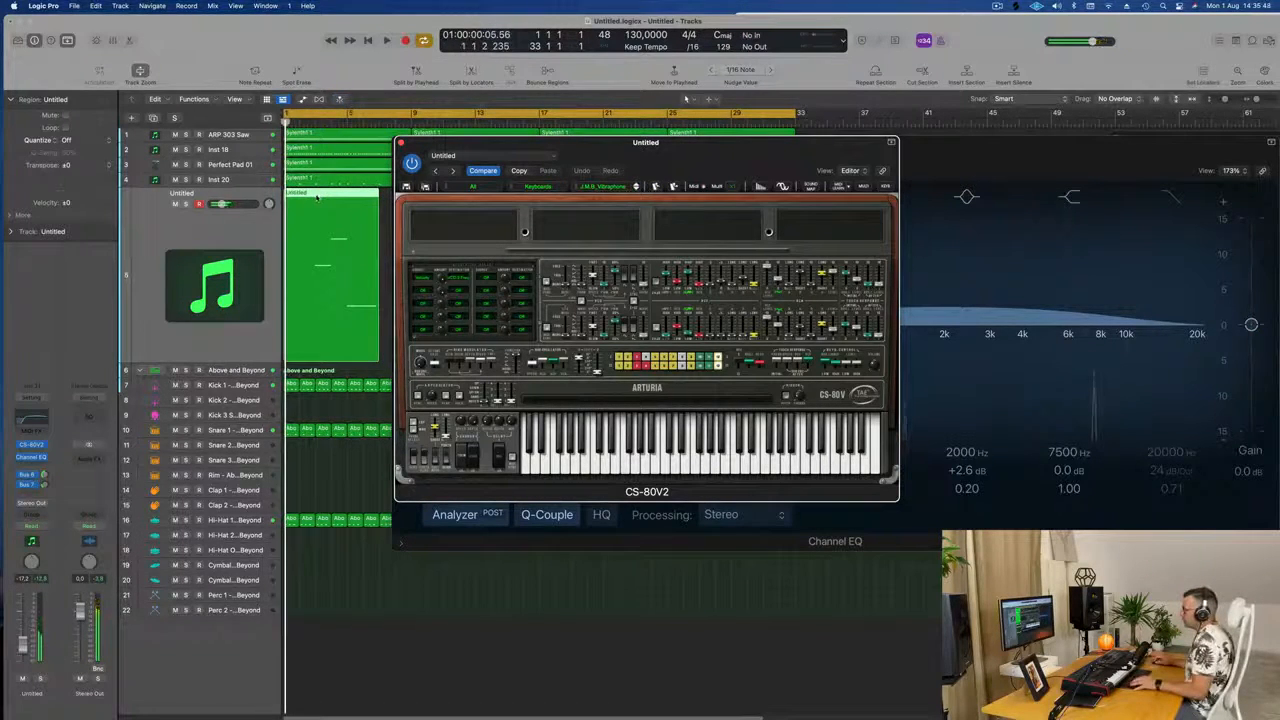
{"action": "key", "text": "space"}
{"action": "key", "text": "space"}
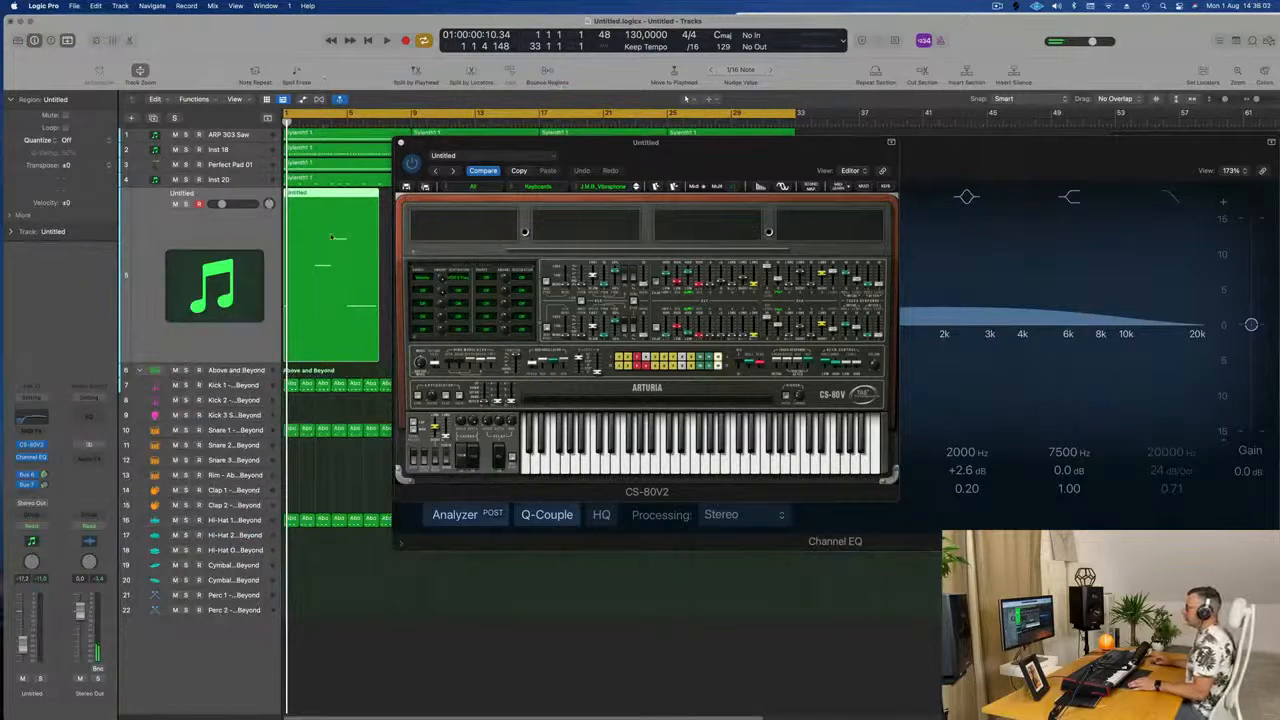
Zoom in on the recorded Untitled region, show the mixer, and close the CS-80V2 and Channel EQ windows
{"action": "key", "text": "z"}
{"action": "key", "text": "x"}
{"action": "key", "text": "ctrl+z"}
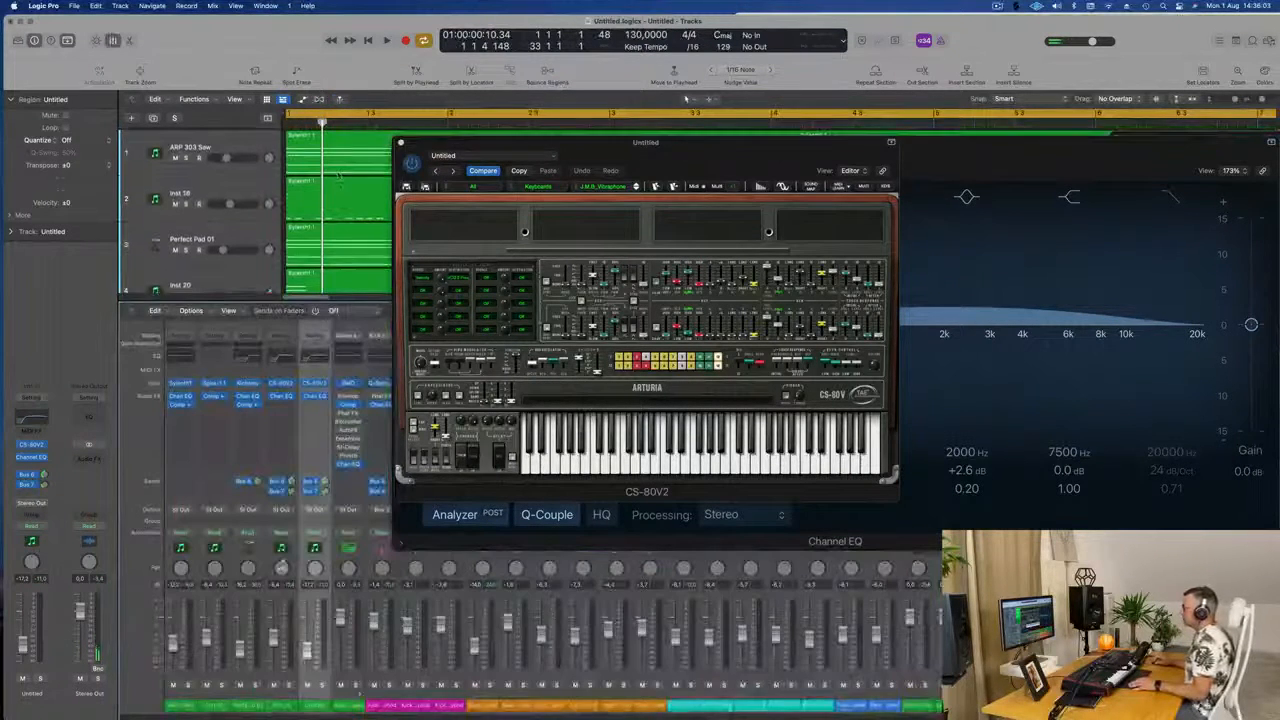
{"action": "left_click", "coordinate": [399, 143]}
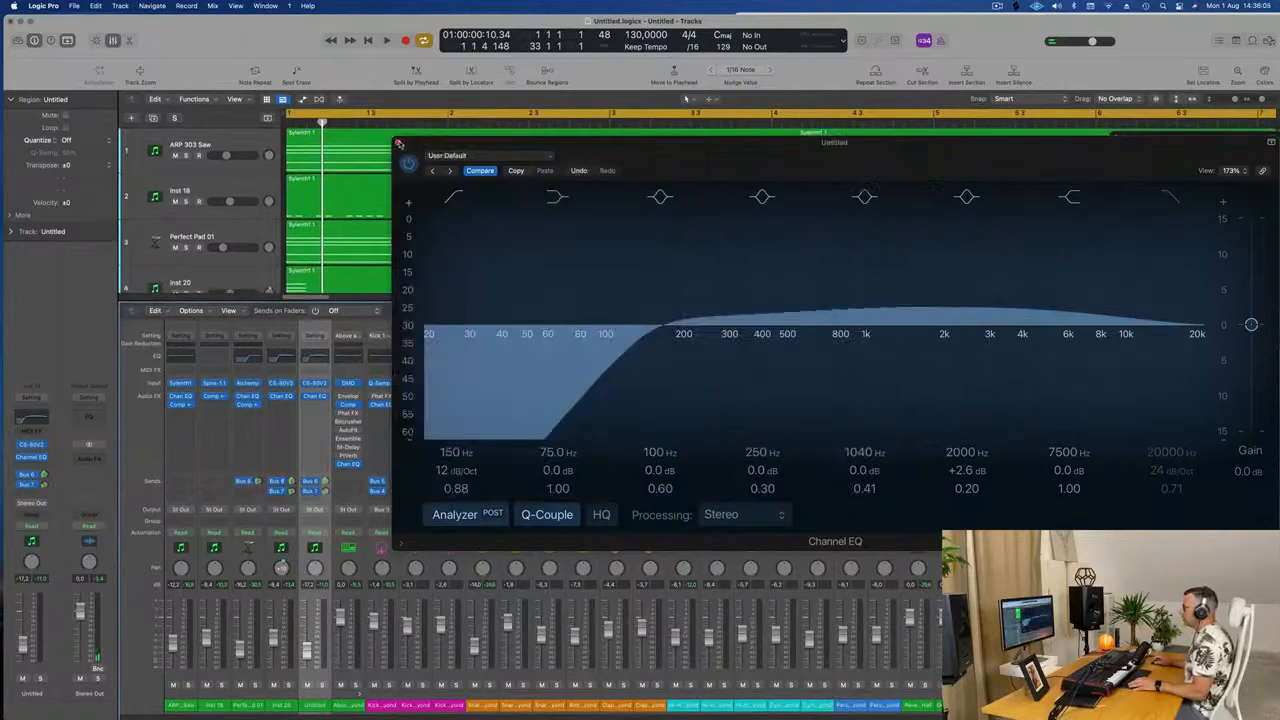
{"action": "left_click", "coordinate": [399, 143]}
{"action": "scroll", "coordinate": [378, 202], "scroll_direction": "down", "scroll_amount": 5}
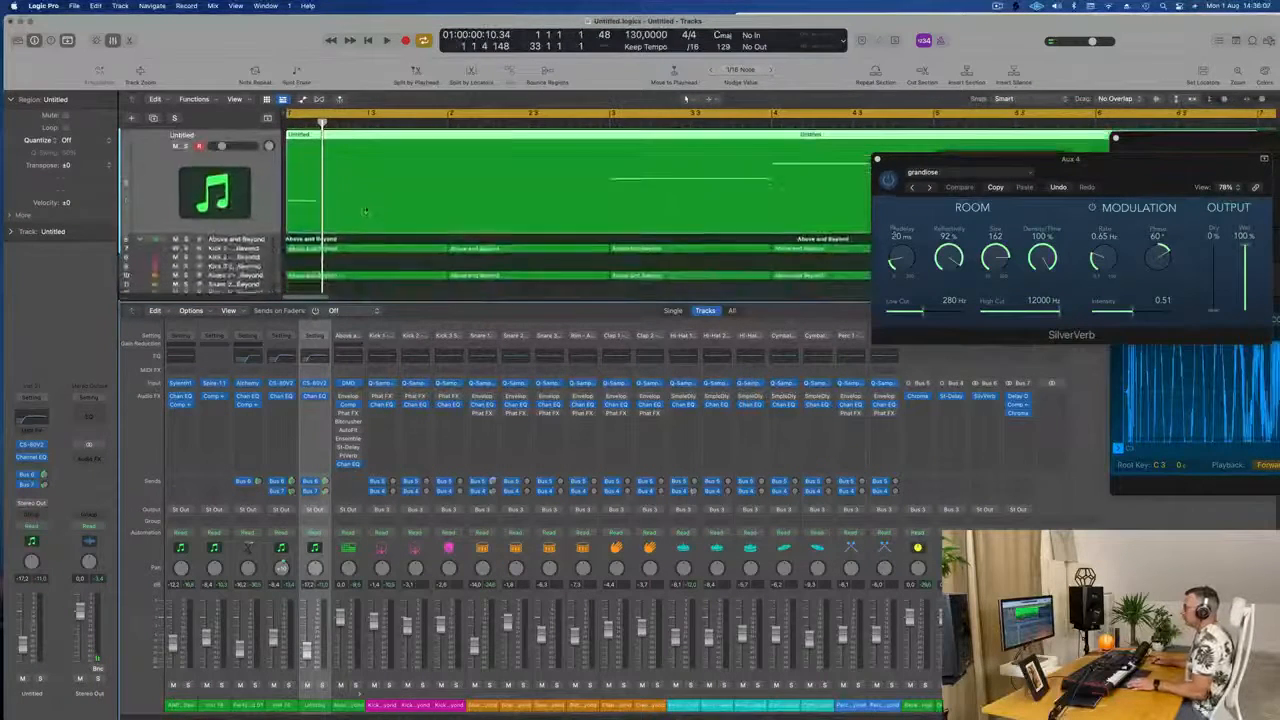
Split the recorded Untitled region at bar 3 and delete the part before it
{"action": "key", "text": "space"}
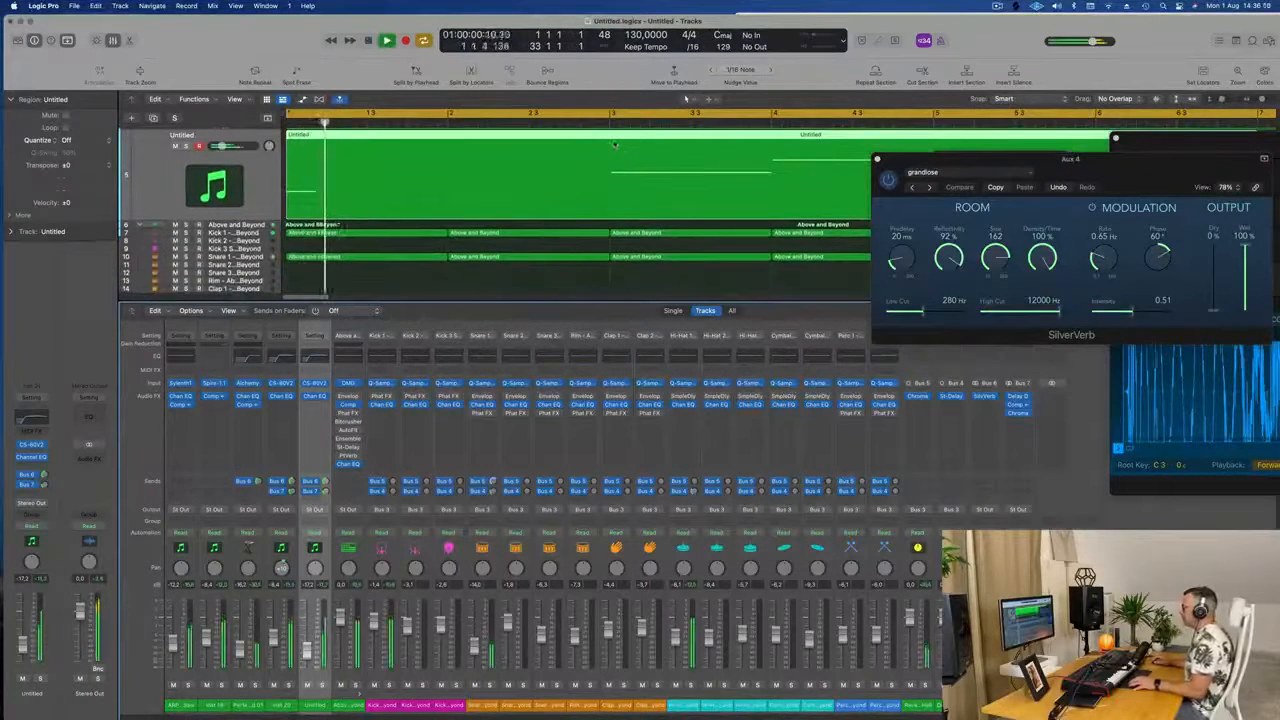
{"action": "left_click", "coordinate": [610, 200]}
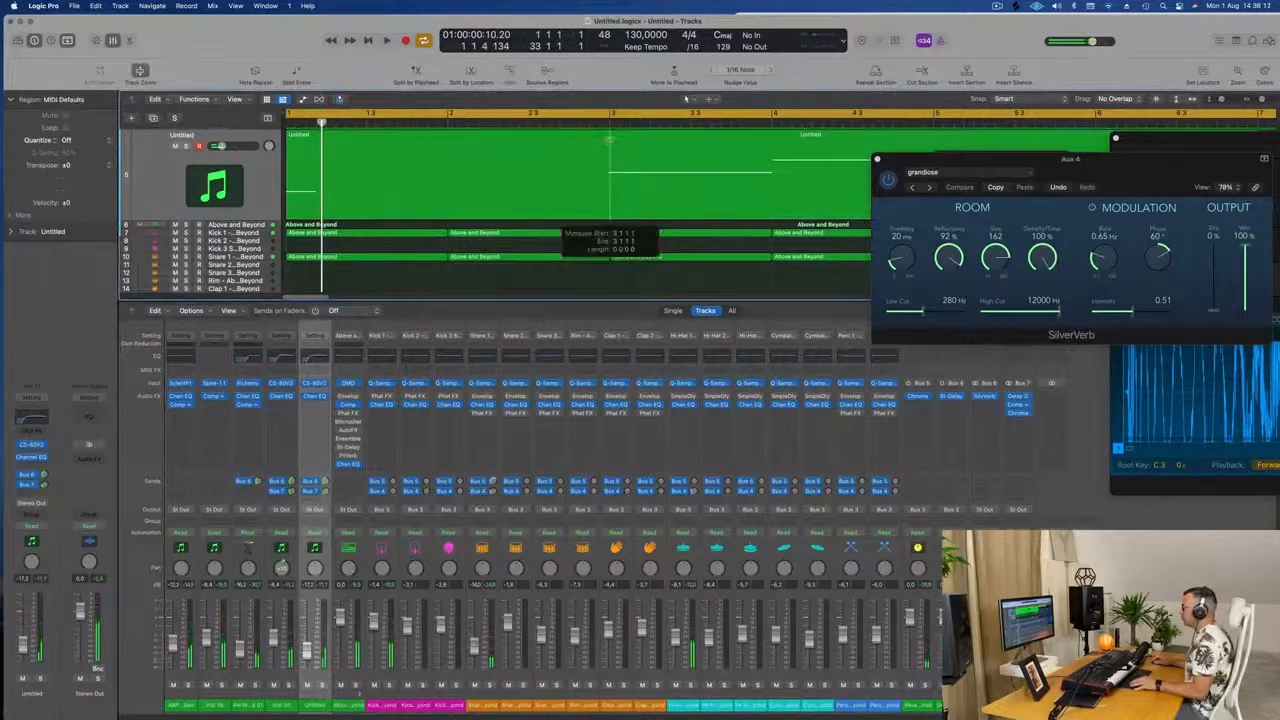
{"action": "left_click", "coordinate": [560, 140]}
{"action": "key", "text": "BackSpace"}
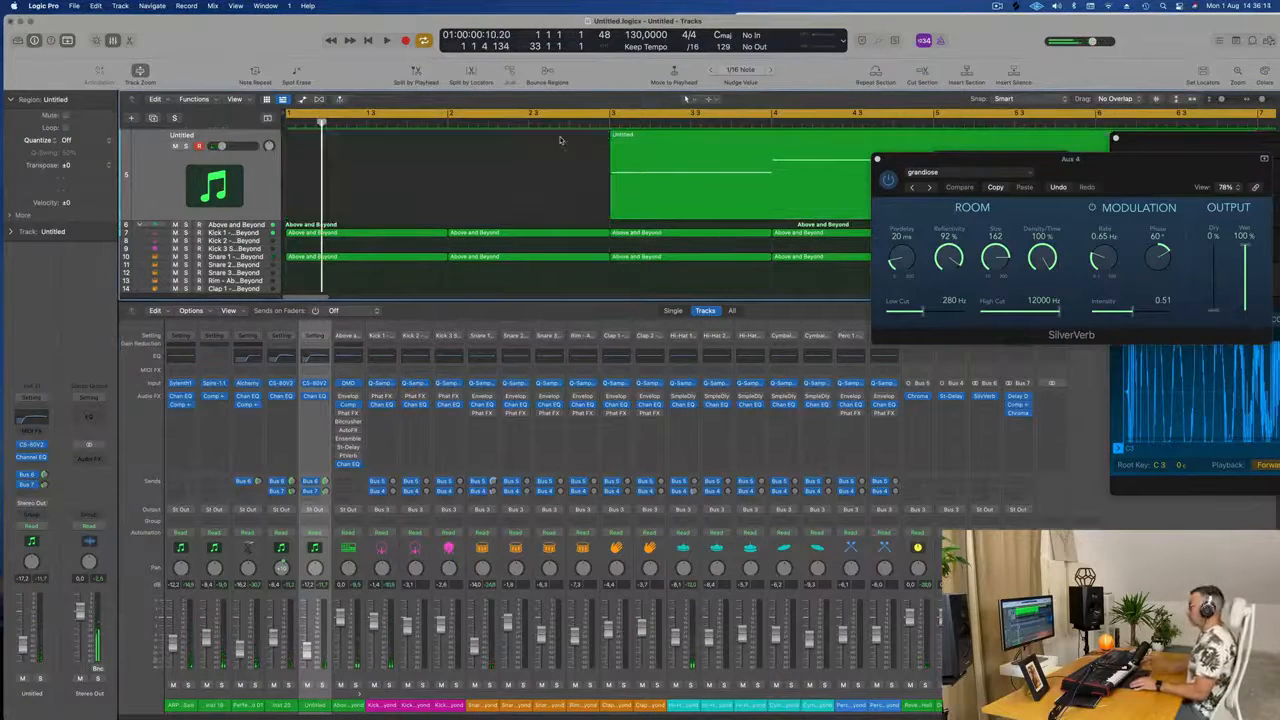
Move the remaining melody regions so the phrase starts at bar 1, and play it from the start
{"action": "key", "text": "super+Left"}
{"action": "key", "text": "super+Left"}
{"action": "key", "text": "super+Left"}
{"action": "left_click_drag", "start_coordinate": [590, 154], "coordinate": [404, 155]}
{"action": "key", "text": "space"}
{"action": "key", "text": "super+Left"}
{"action": "scroll", "coordinate": [488, 171], "scroll_direction": "up", "scroll_amount": 4}
{"action": "scroll", "coordinate": [529, 170], "scroll_direction": "down", "scroll_amount": 5}
{"action": "scroll", "coordinate": [505, 171], "scroll_direction": "up", "scroll_amount": 4}
{"action": "scroll", "coordinate": [505, 187], "scroll_direction": "down", "scroll_amount": 4}
{"action": "scroll", "coordinate": [529, 193], "scroll_direction": "down", "scroll_amount": 2}
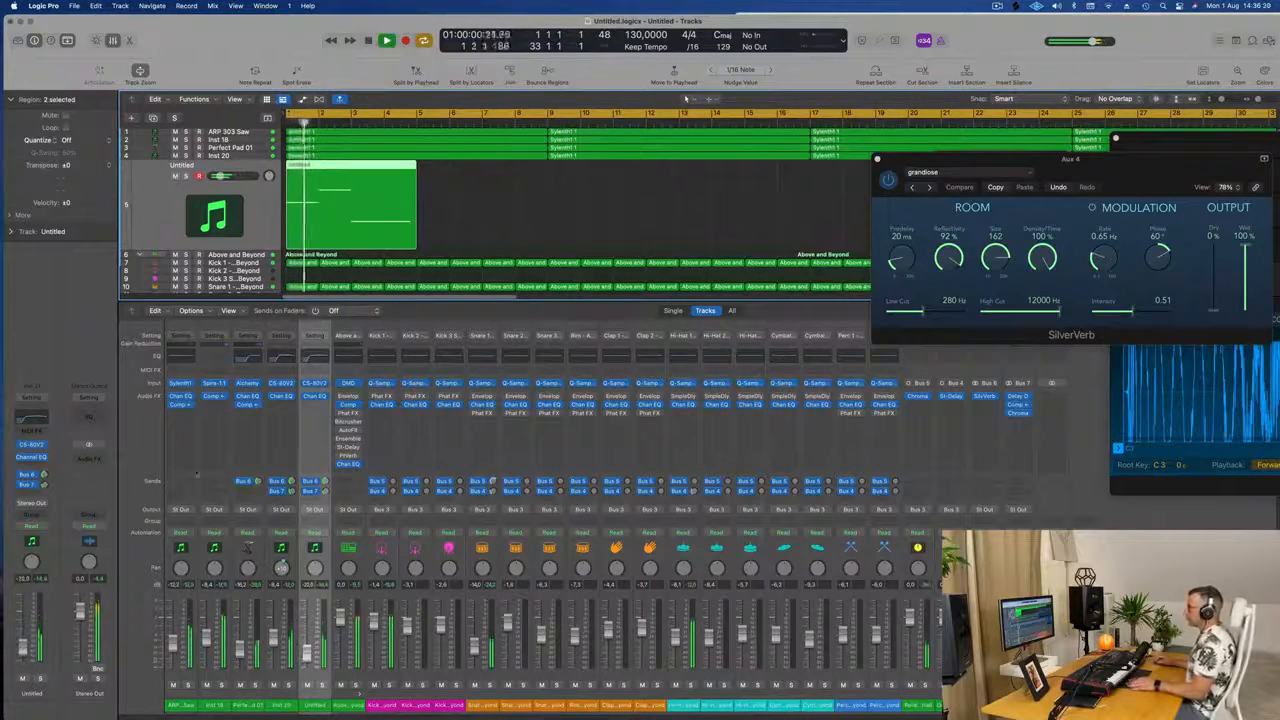
Repeat the four-bar melody region and move the copy to start at bar 9
{"action": "scroll", "coordinate": [453, 202], "scroll_direction": "down", "scroll_amount": 2}
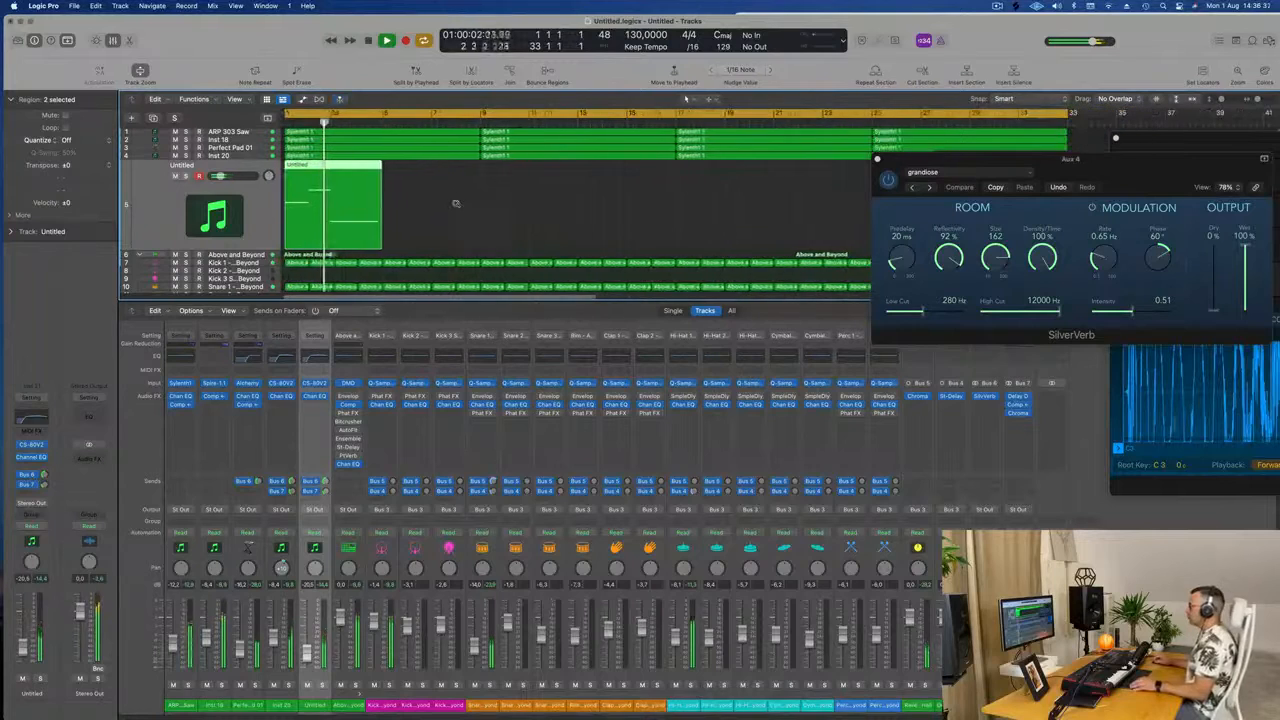
{"action": "key", "text": "super+r"}
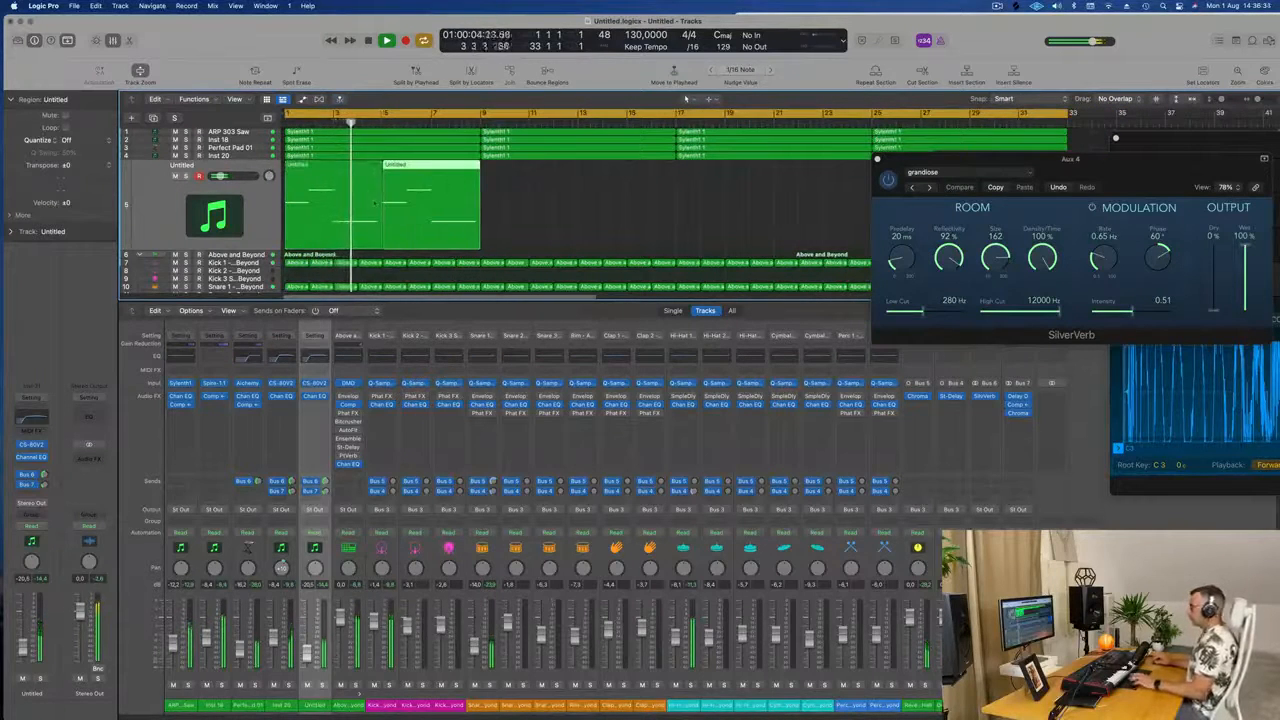
{"action": "left_click_drag", "start_coordinate": [432, 170], "coordinate": [527, 181]}
{"action": "scroll", "coordinate": [594, 218], "scroll_direction": "down", "scroll_amount": 3}
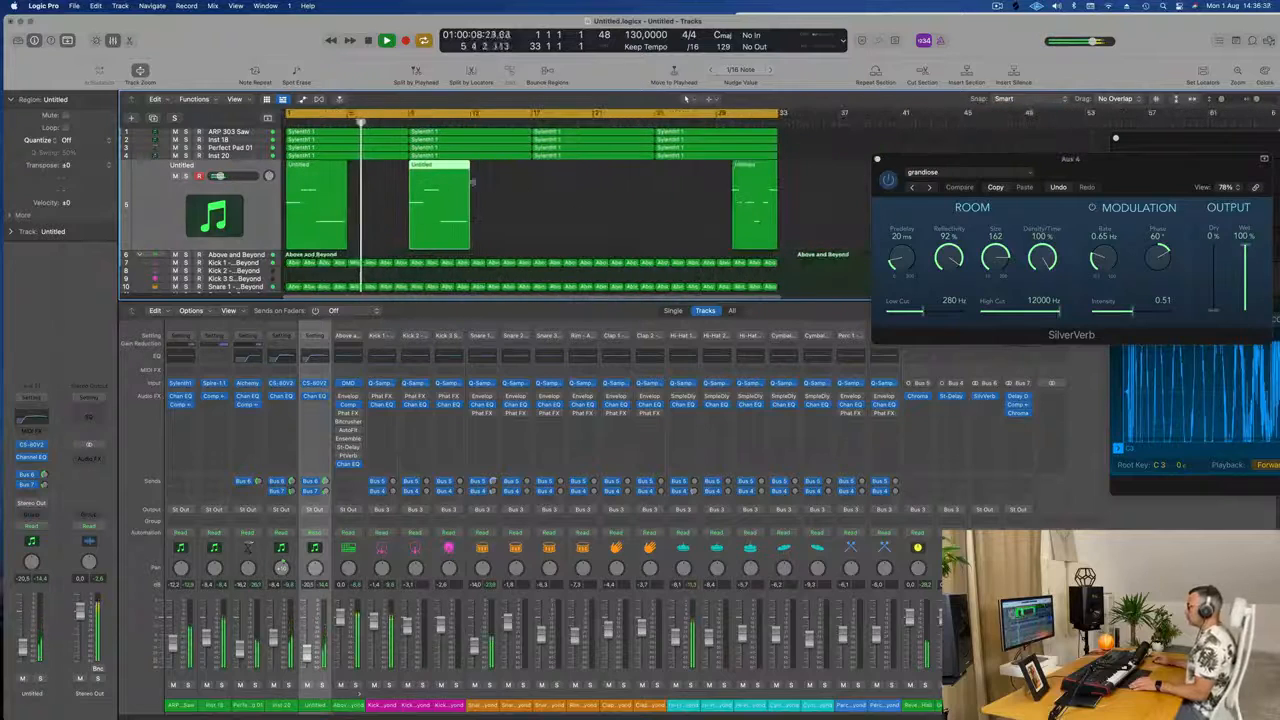
Play the arrangement from around bar 30 and delete the stray Untitled region there
{"action": "left_click", "coordinate": [730, 125]}
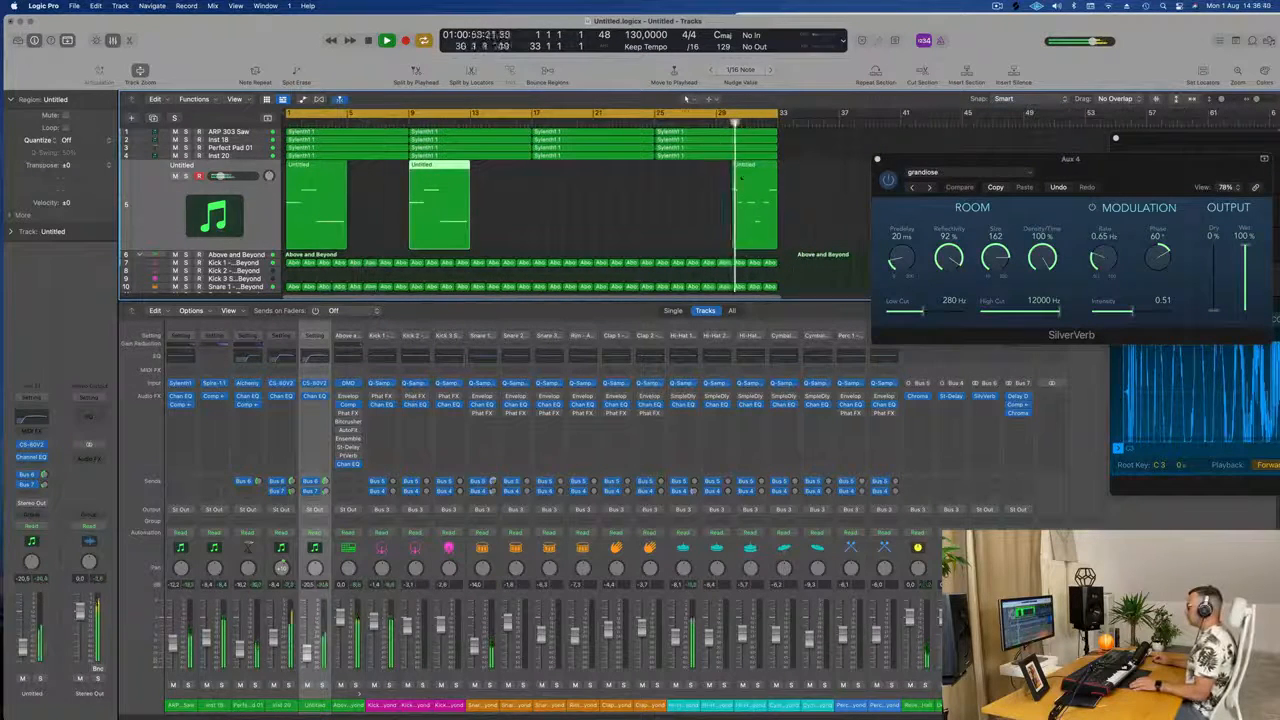
{"action": "left_click", "coordinate": [744, 211]}
{"action": "key", "text": "BackSpace"}
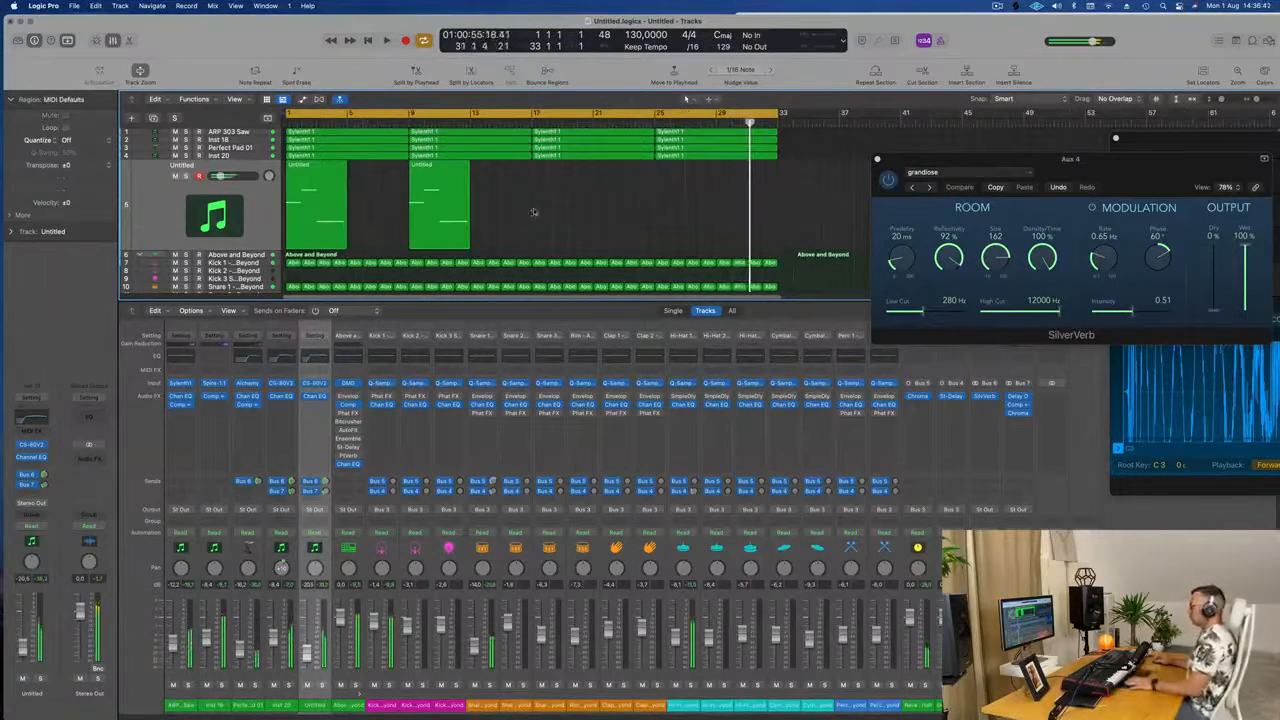
Copy both melody regions to bars 17 and 25 on the Untitled track, and hide the mixer
{"action": "left_click_drag", "start_coordinate": [546, 203], "coordinate": [304, 217]}
{"action": "left_click_drag", "start_coordinate": [315, 168], "coordinate": [502, 208]}
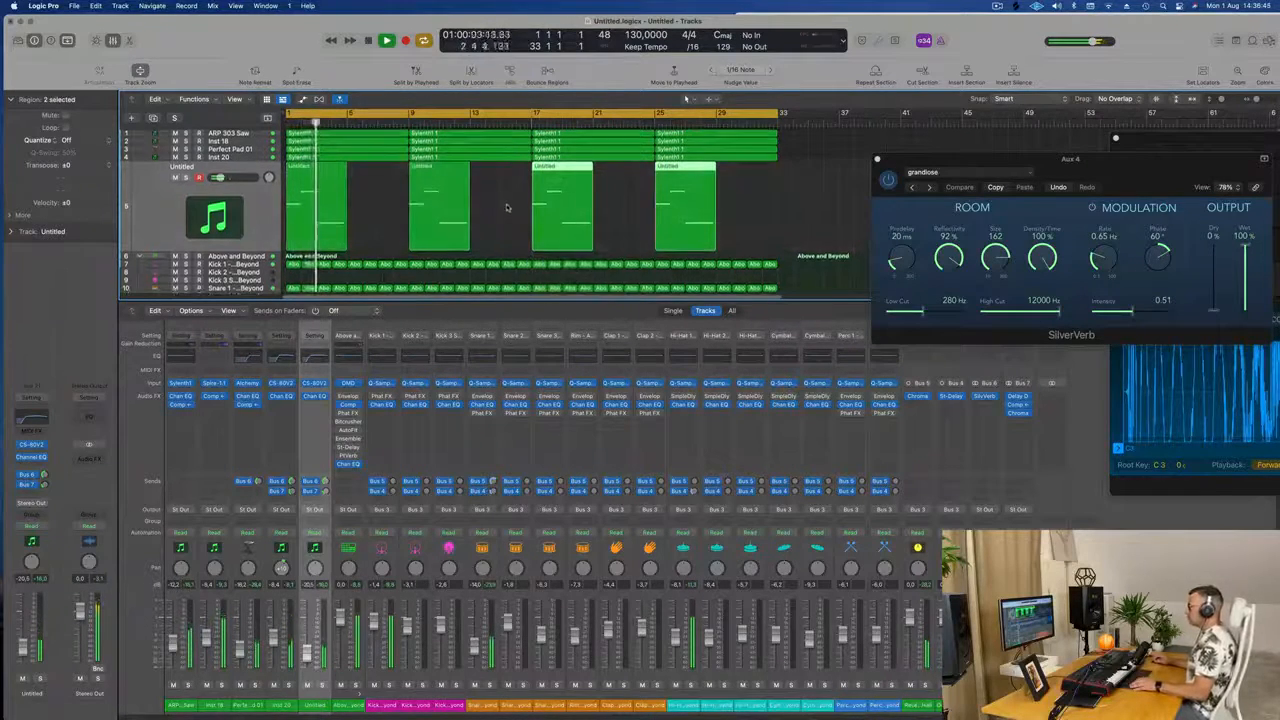
{"action": "scroll", "coordinate": [507, 208], "scroll_direction": "down", "scroll_amount": 1}
{"action": "key", "text": "x"}
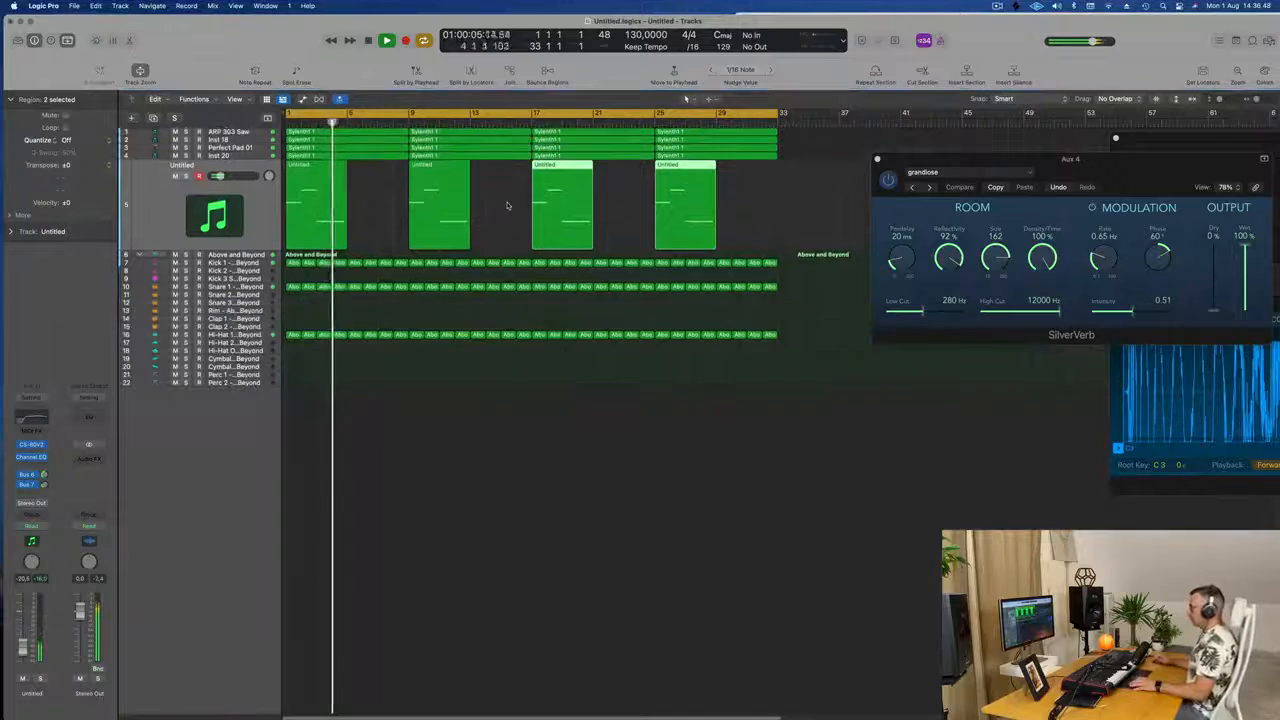
Duplicate the Untitled vibraphone track, place its first melody region on the new track at bar 5, and play from bar 1
{"action": "scroll", "coordinate": [457, 509], "scroll_direction": "up", "scroll_amount": 3}
{"action": "scroll", "coordinate": [457, 509], "scroll_direction": "up", "scroll_amount": 3}
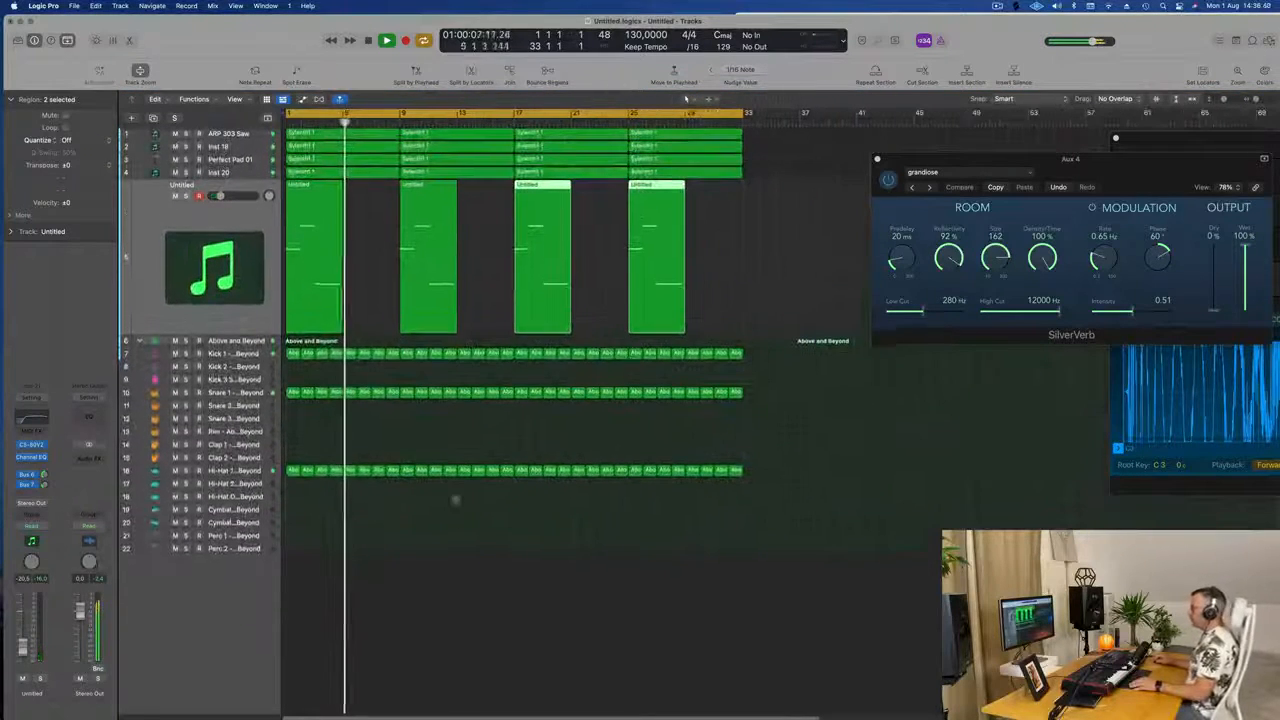
{"action": "scroll", "coordinate": [357, 242], "scroll_direction": "up", "scroll_amount": 2}
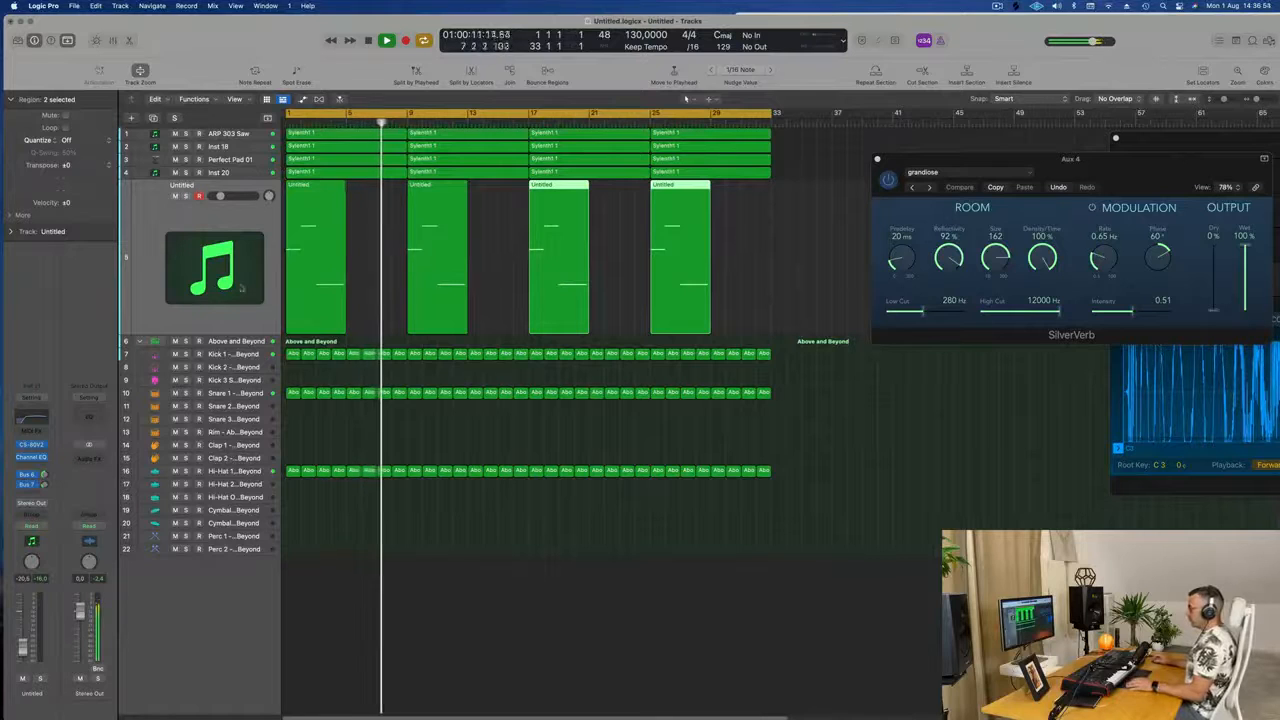
{"action": "left_click", "coordinate": [168, 219]}
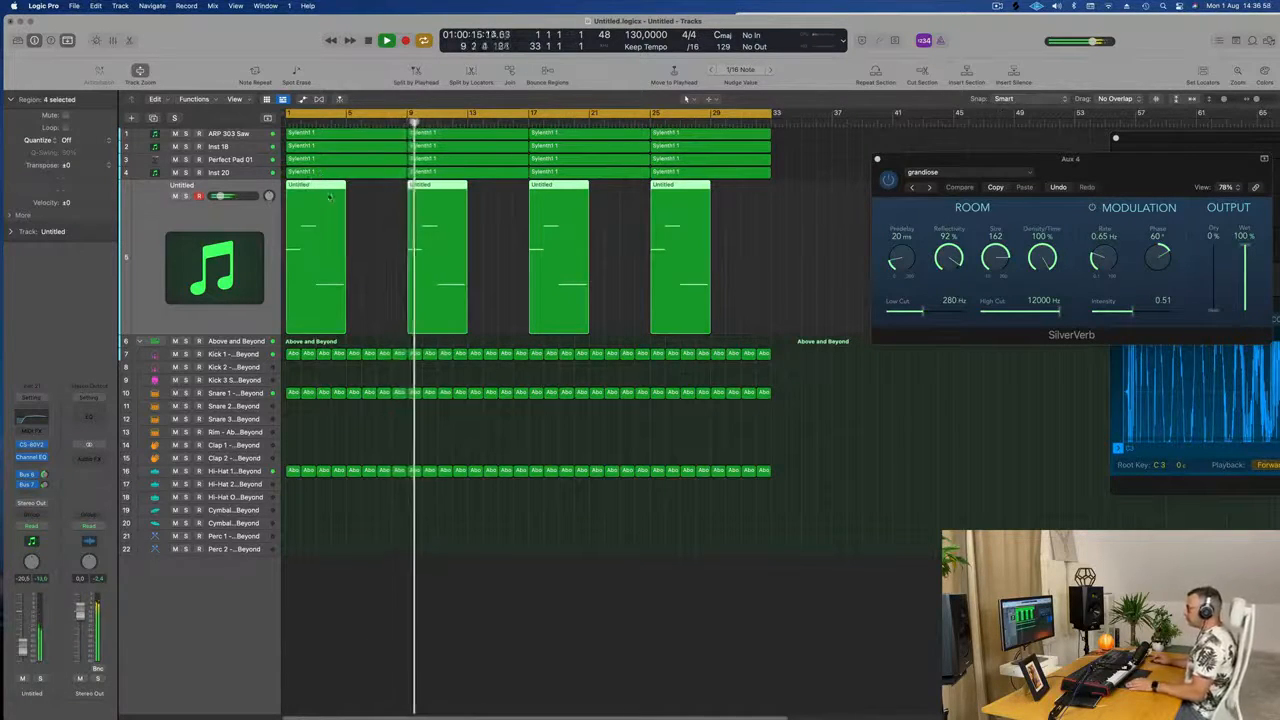
{"action": "key", "text": "space"}
{"action": "key", "text": "space"}
{"action": "key", "text": "space"}
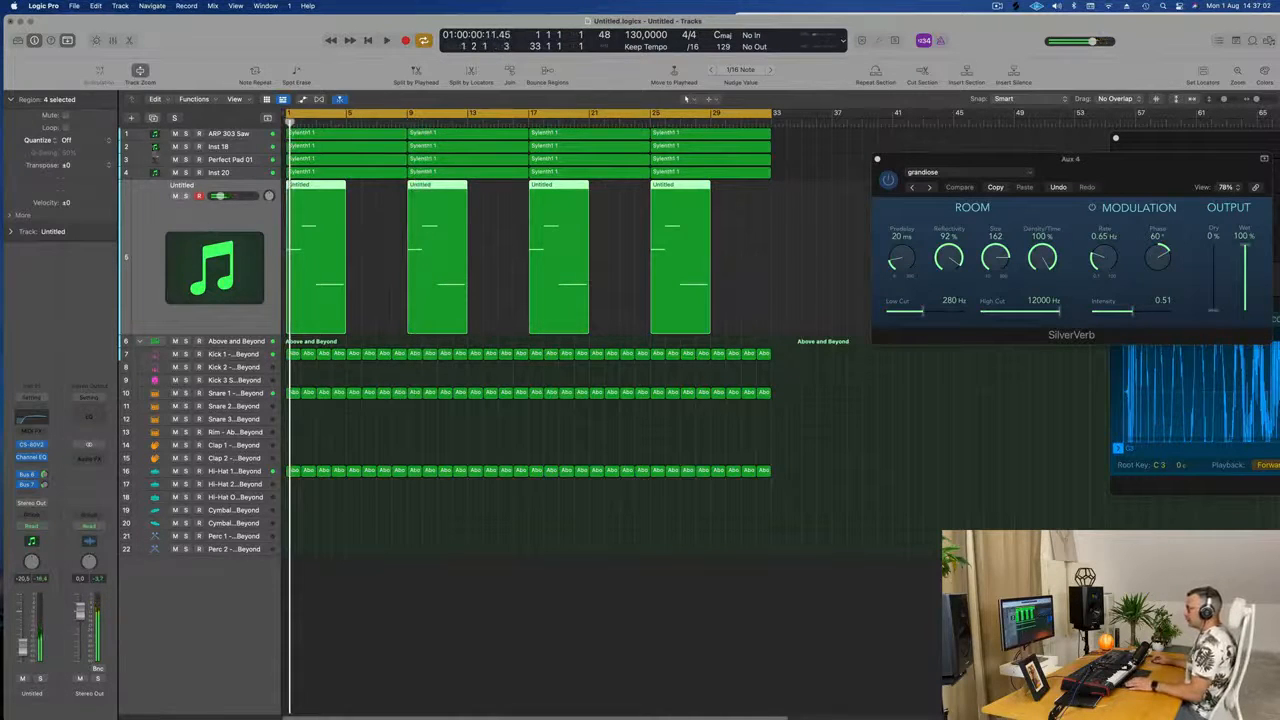
{"action": "key", "text": "super+d"}
{"action": "left_click_drag", "start_coordinate": [310, 187], "coordinate": [372, 206]}
{"action": "key", "text": "space"}
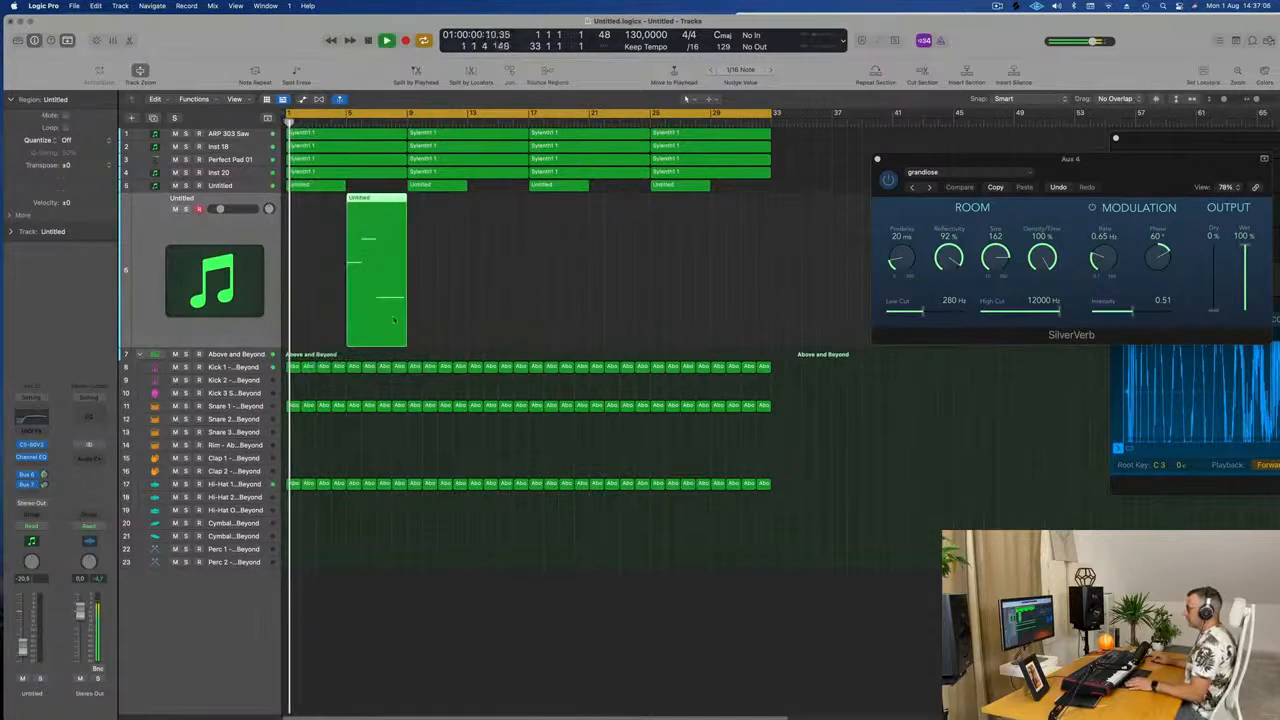
Delete the region's second and third notes and lengthen the first note to fill all four bars from bar 5 to 9
{"action": "double_click", "coordinate": [375, 200]}
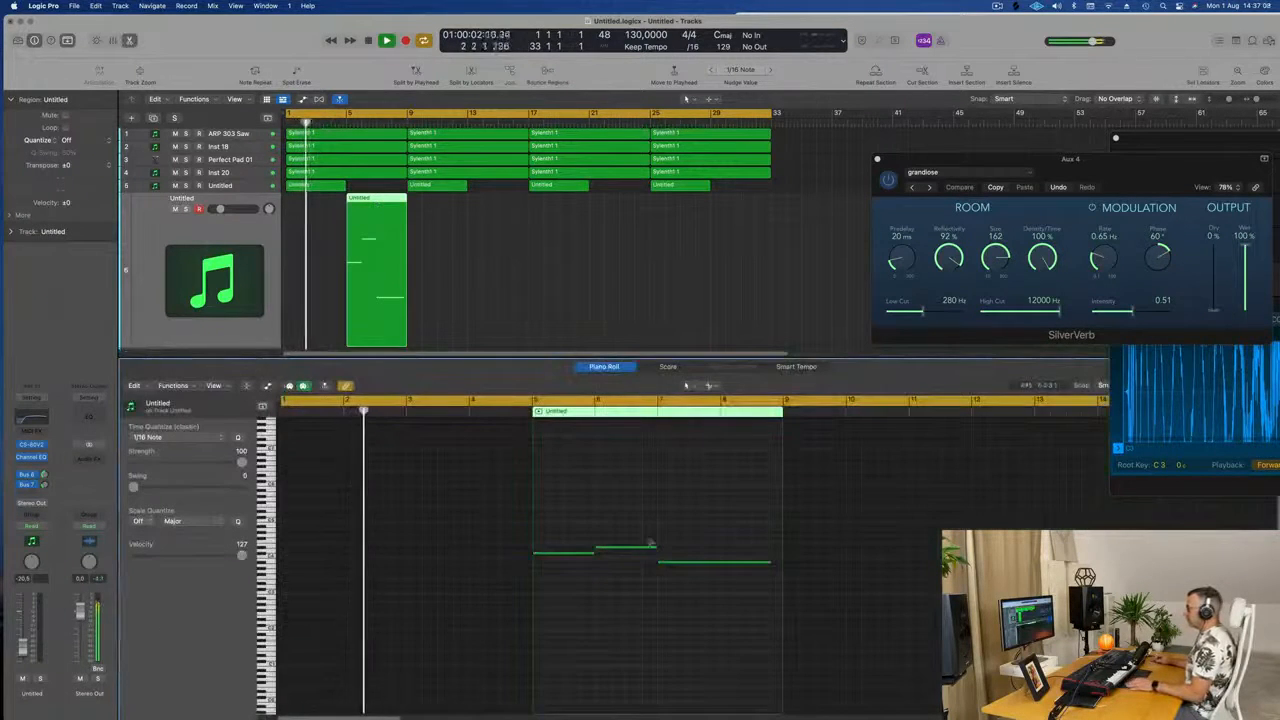
{"action": "left_click_drag", "start_coordinate": [620, 512], "coordinate": [741, 614]}
{"action": "key", "text": "Delete"}
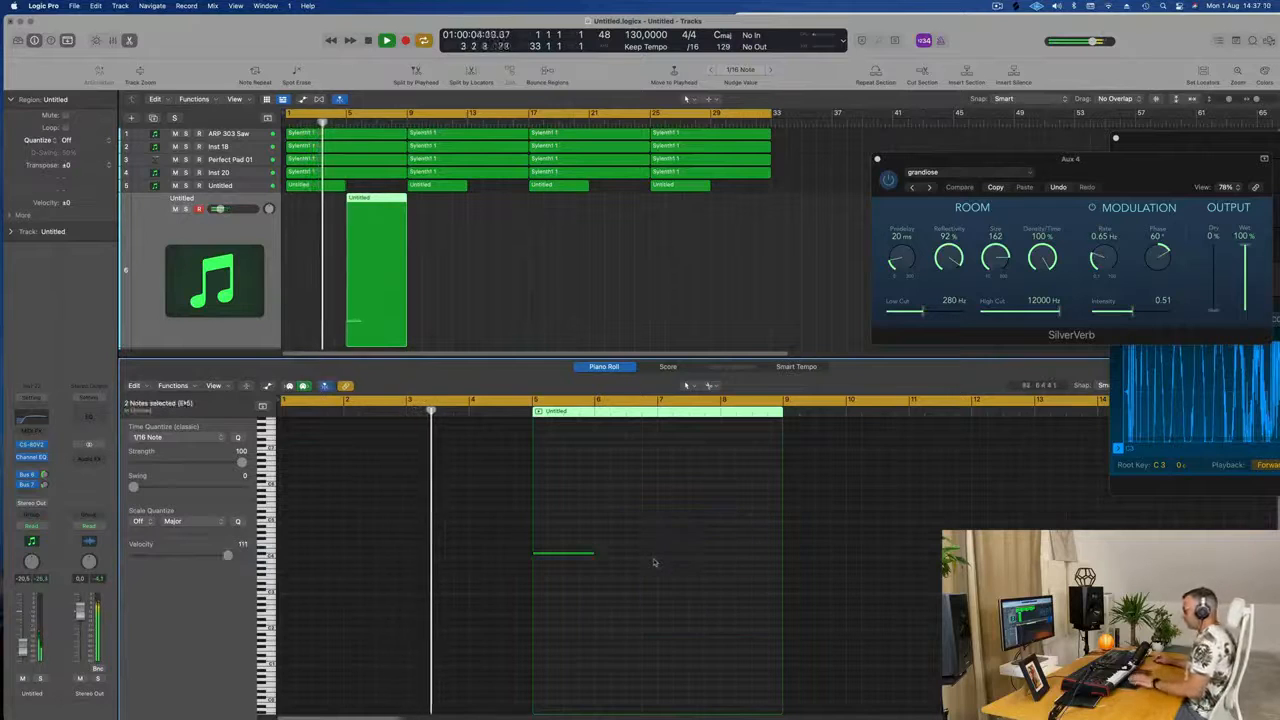
{"action": "left_click_drag", "start_coordinate": [592, 552], "coordinate": [775, 556]}
{"action": "key", "text": "Return"}
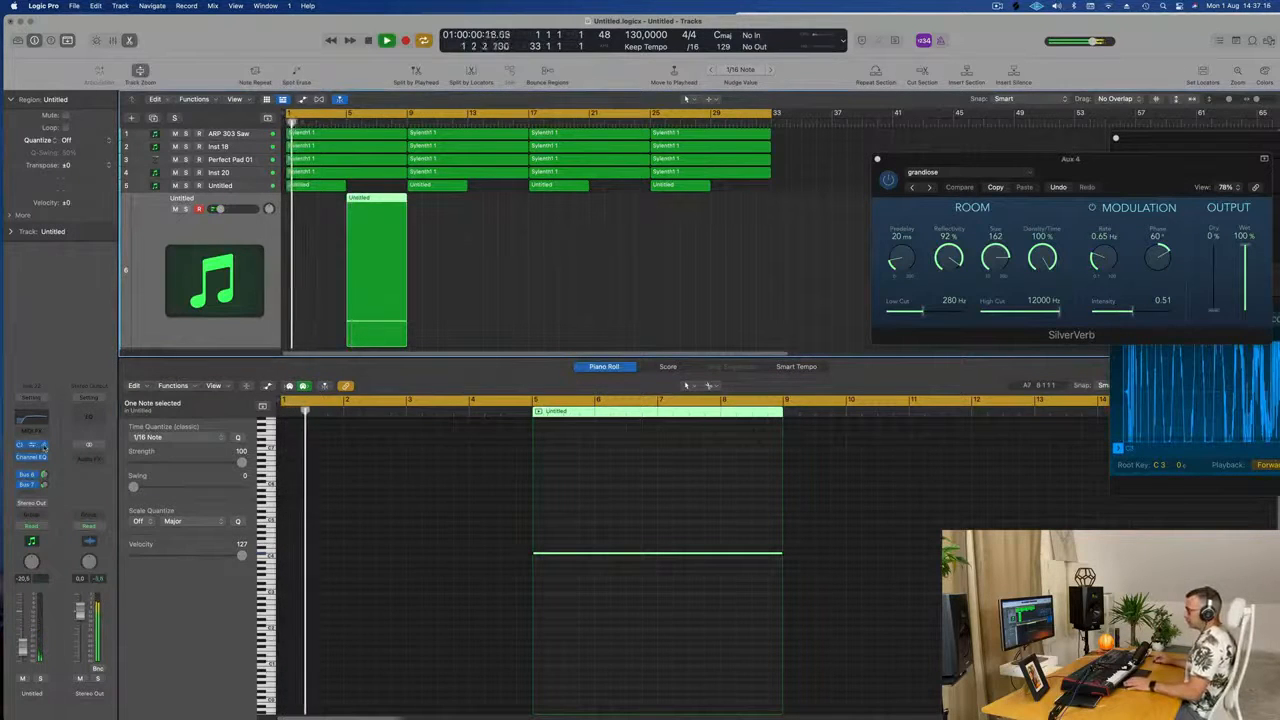
Open the new track's CS-80V2 instrument and load the Ambient preset C.P_Amb-works2
{"action": "left_click", "coordinate": [31, 444]}
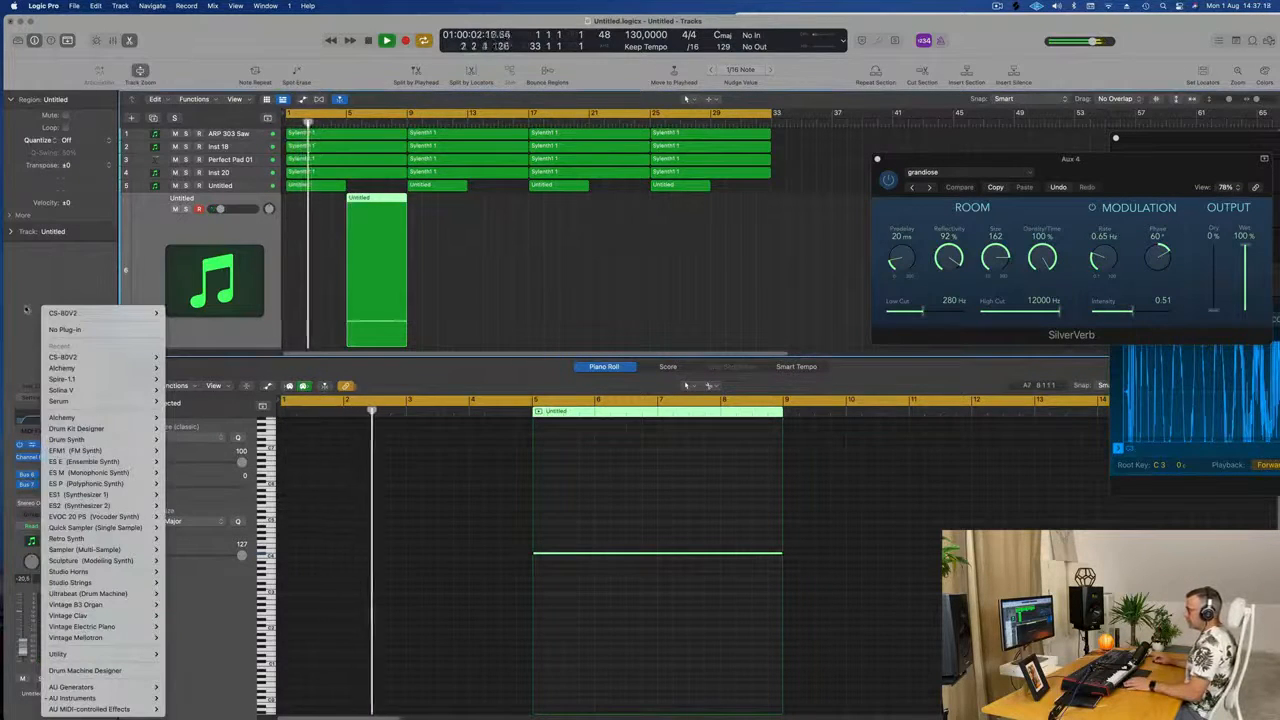
{"action": "left_click", "coordinate": [33, 449]}
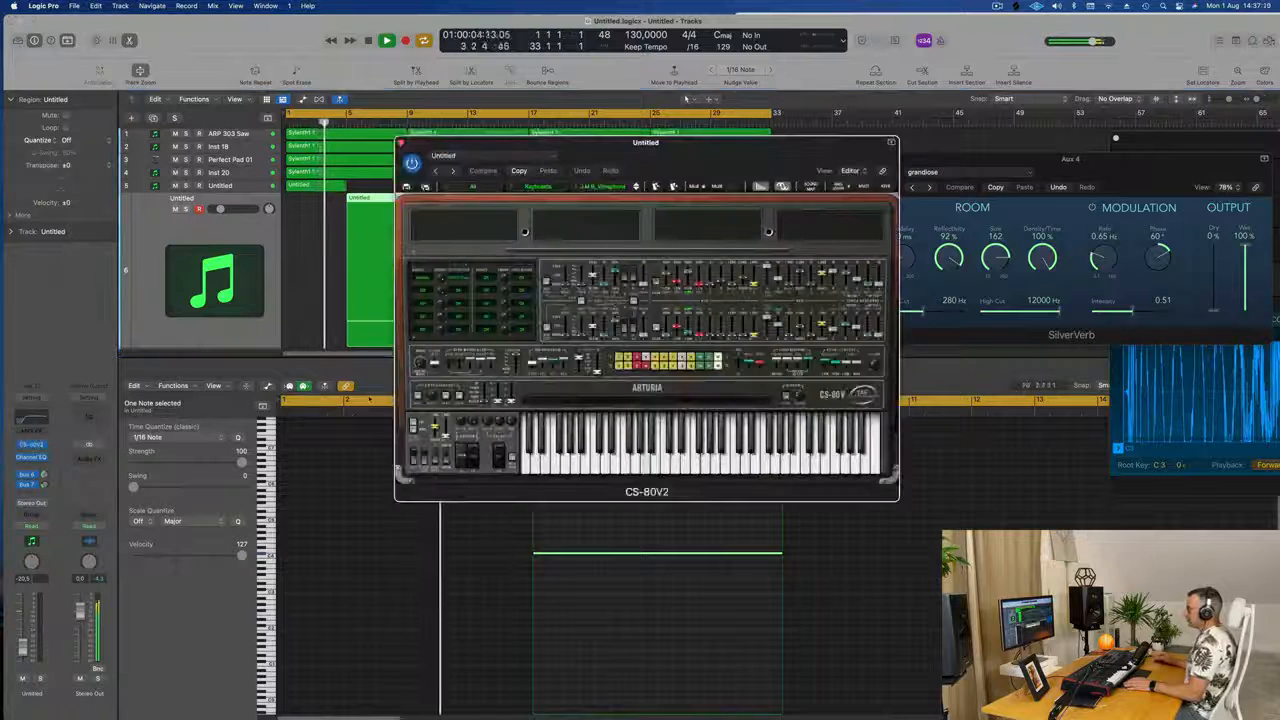
{"action": "left_click", "coordinate": [512, 190]}
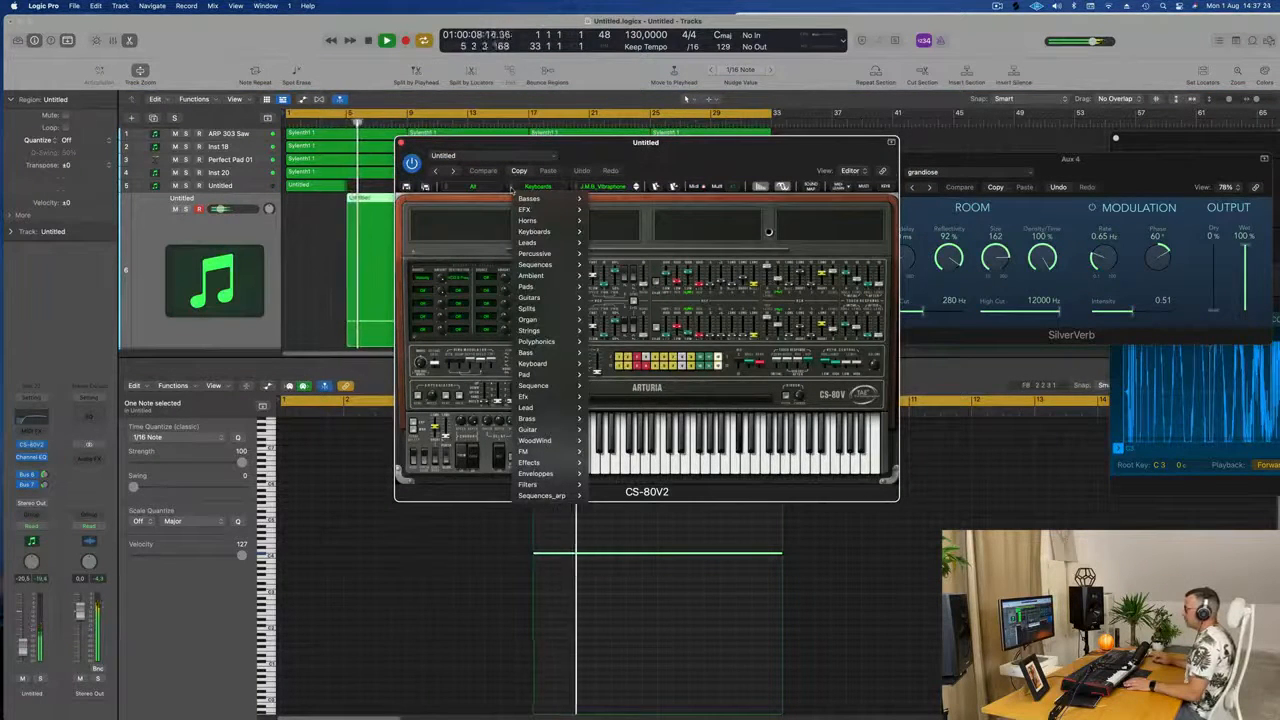
{"action": "mouse_move", "coordinate": [535, 287]}
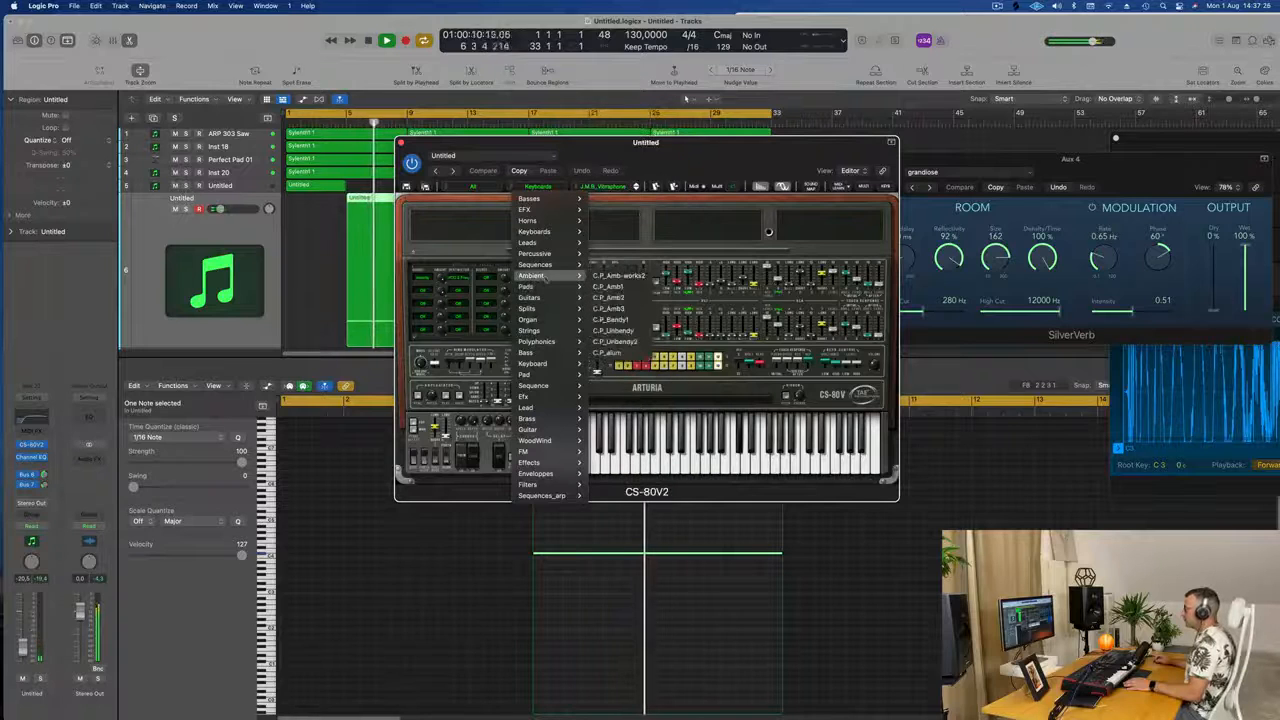
{"action": "left_click", "coordinate": [620, 277]}
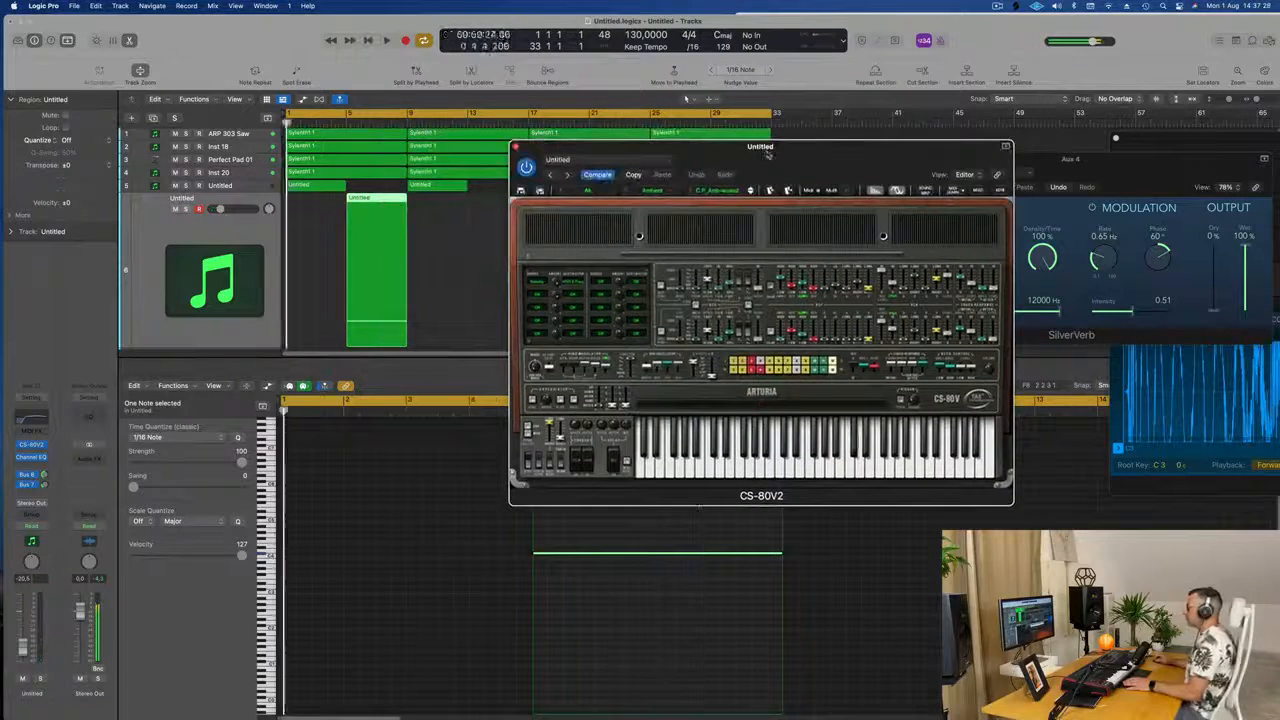
Move the start of the cycle range to bar 5 and play the long note from there
{"action": "left_click", "coordinate": [352, 122]}
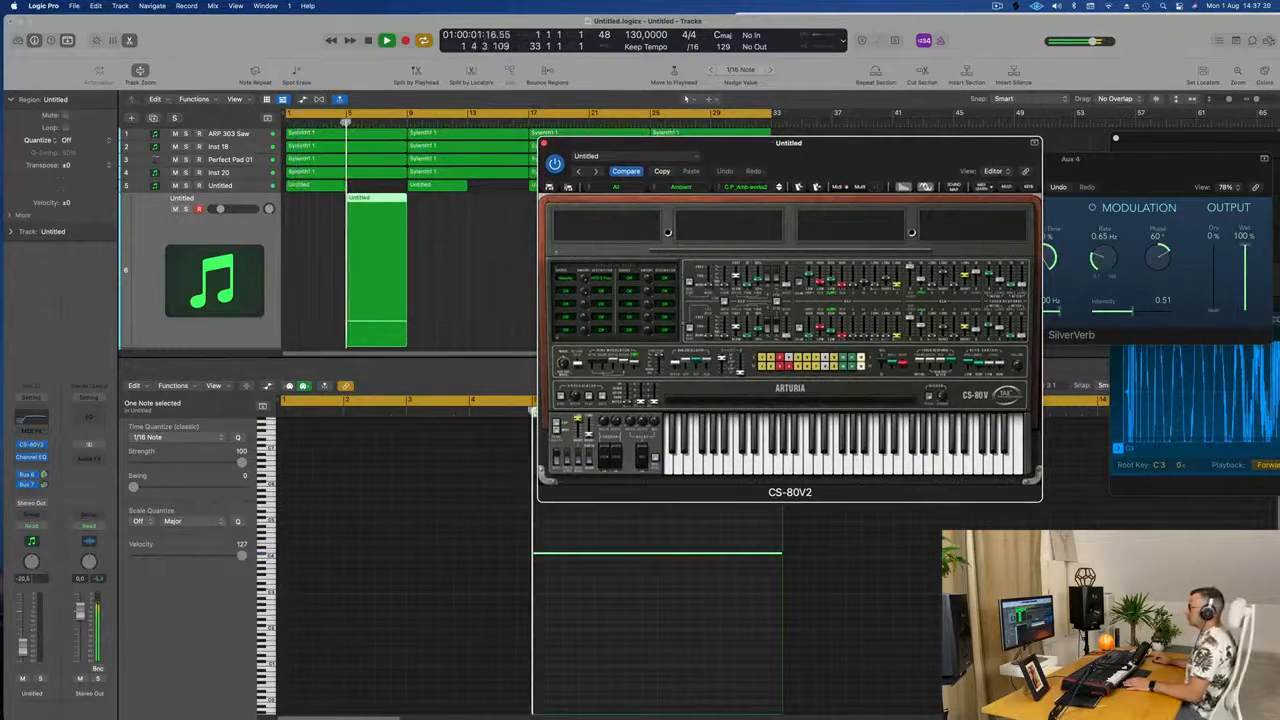
{"action": "left_click", "coordinate": [289, 120]}
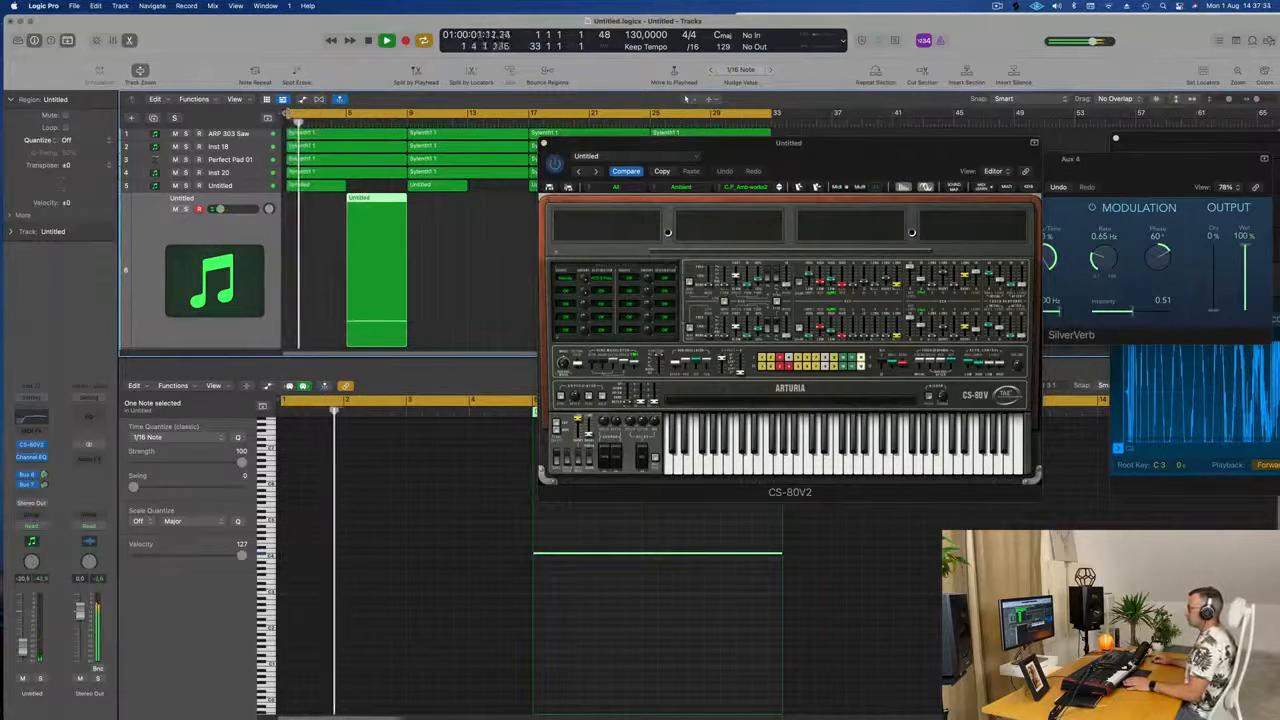
{"action": "key", "text": "space"}
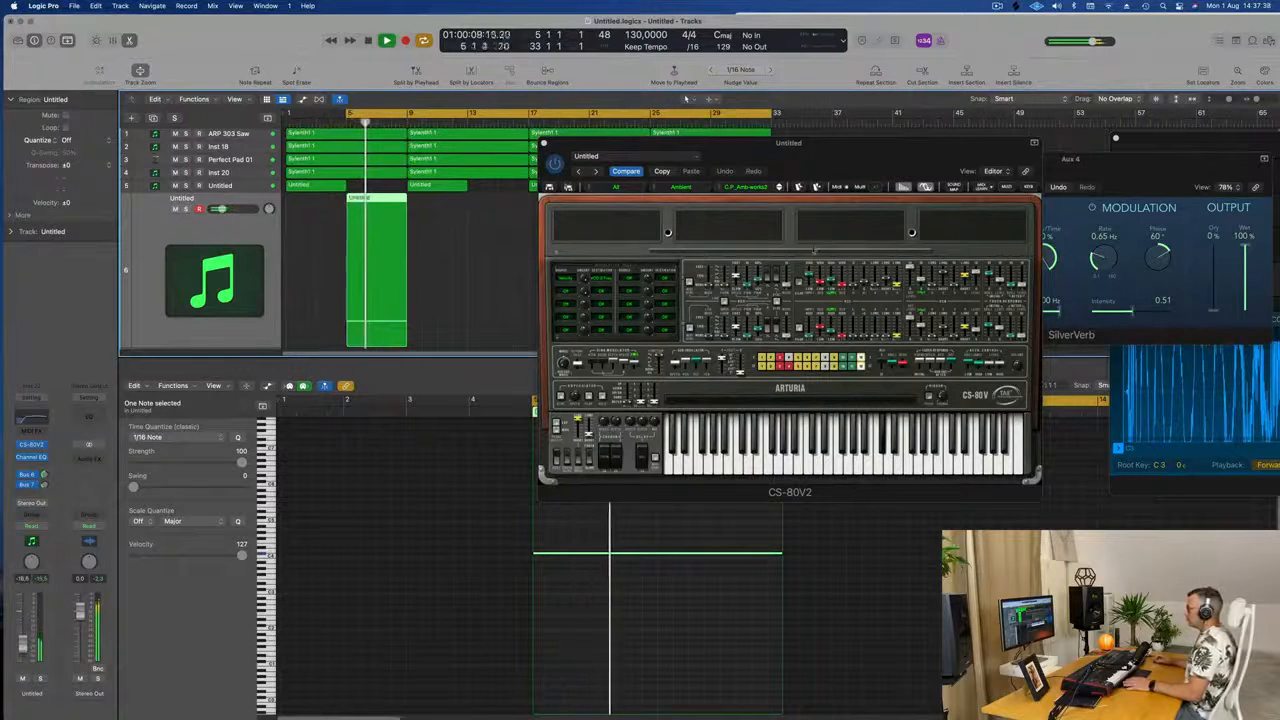
Audition the CS-80V2 Ambient presets from C.P_Amb3 through C.P_alum, raising the track volume to -12.2 dB
{"action": "left_click", "coordinate": [778, 189]}
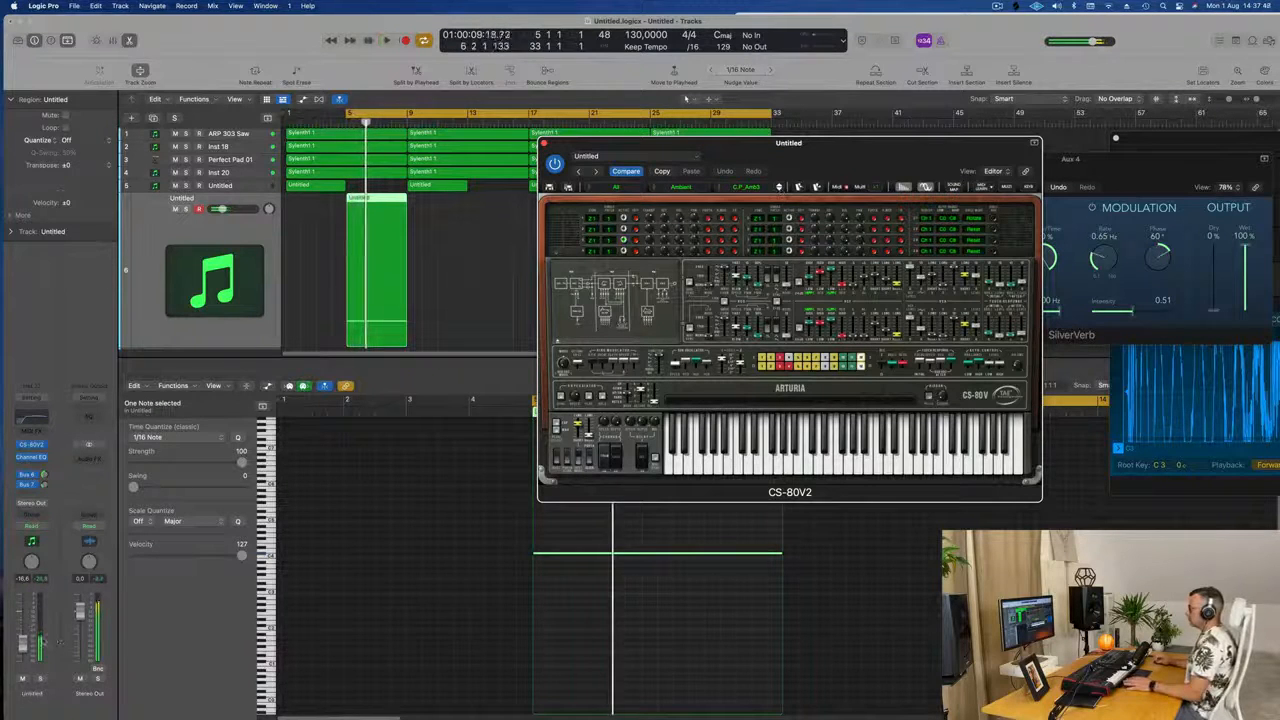
{"action": "left_click", "coordinate": [22, 642]}
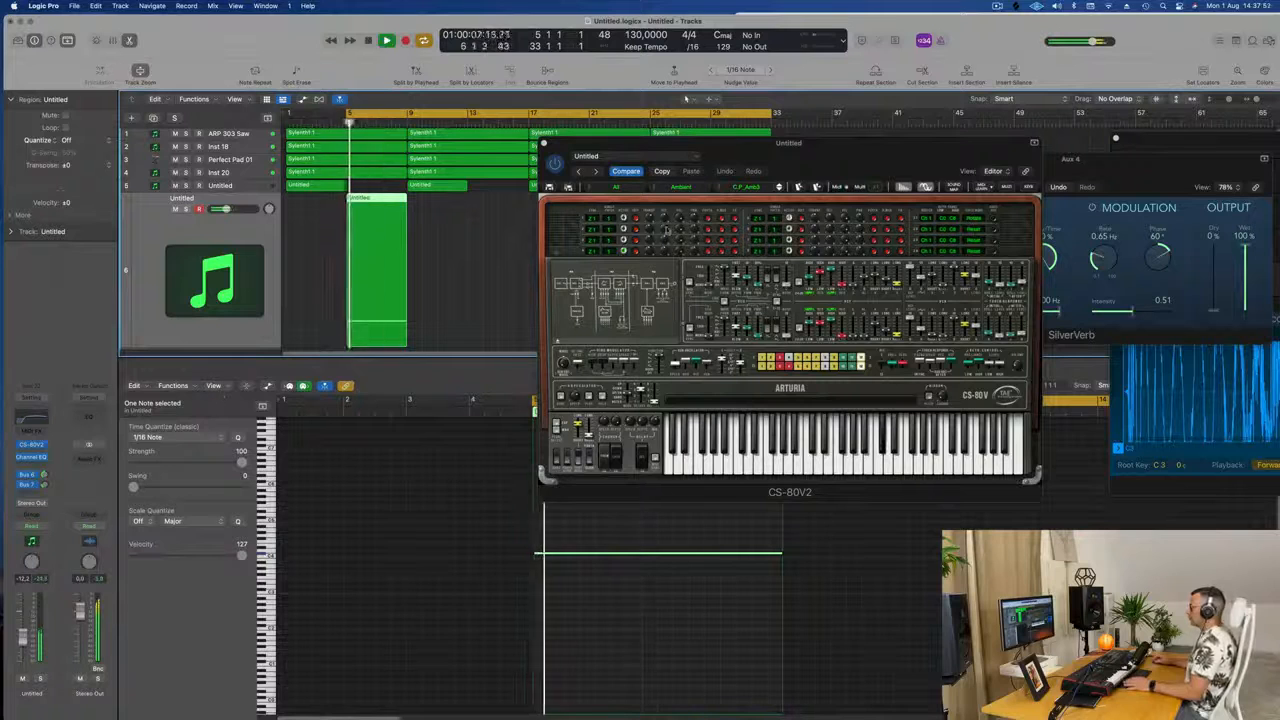
{"action": "left_click", "coordinate": [779, 188]}
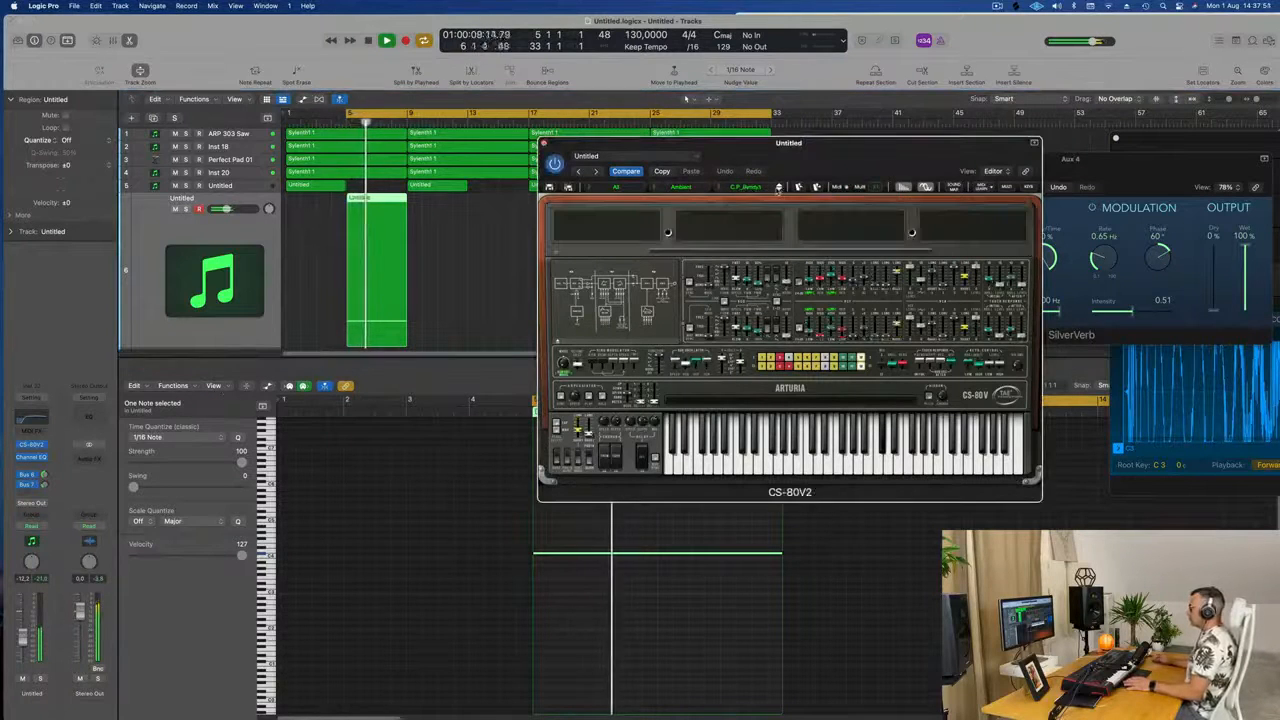
{"action": "left_click_drag", "start_coordinate": [812, 156], "coordinate": [745, 163]}
{"action": "left_click", "coordinate": [714, 198]}
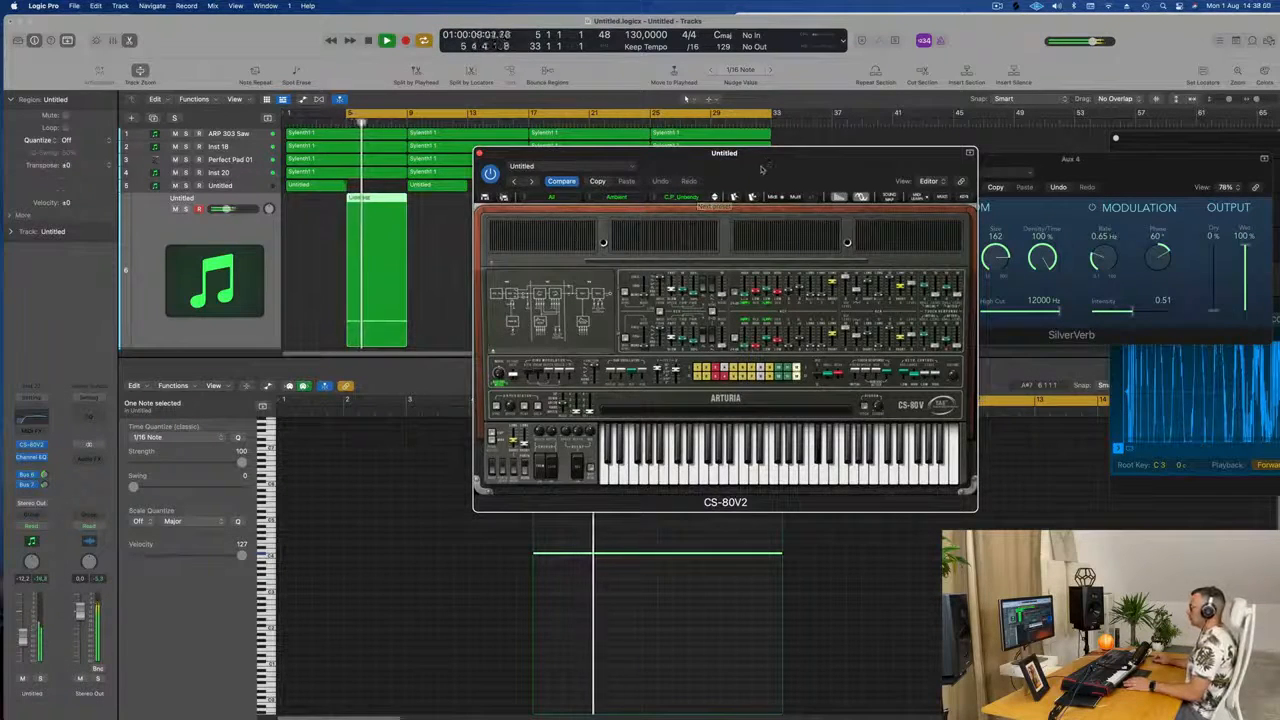
{"action": "left_click_drag", "start_coordinate": [761, 169], "coordinate": [903, 135]}
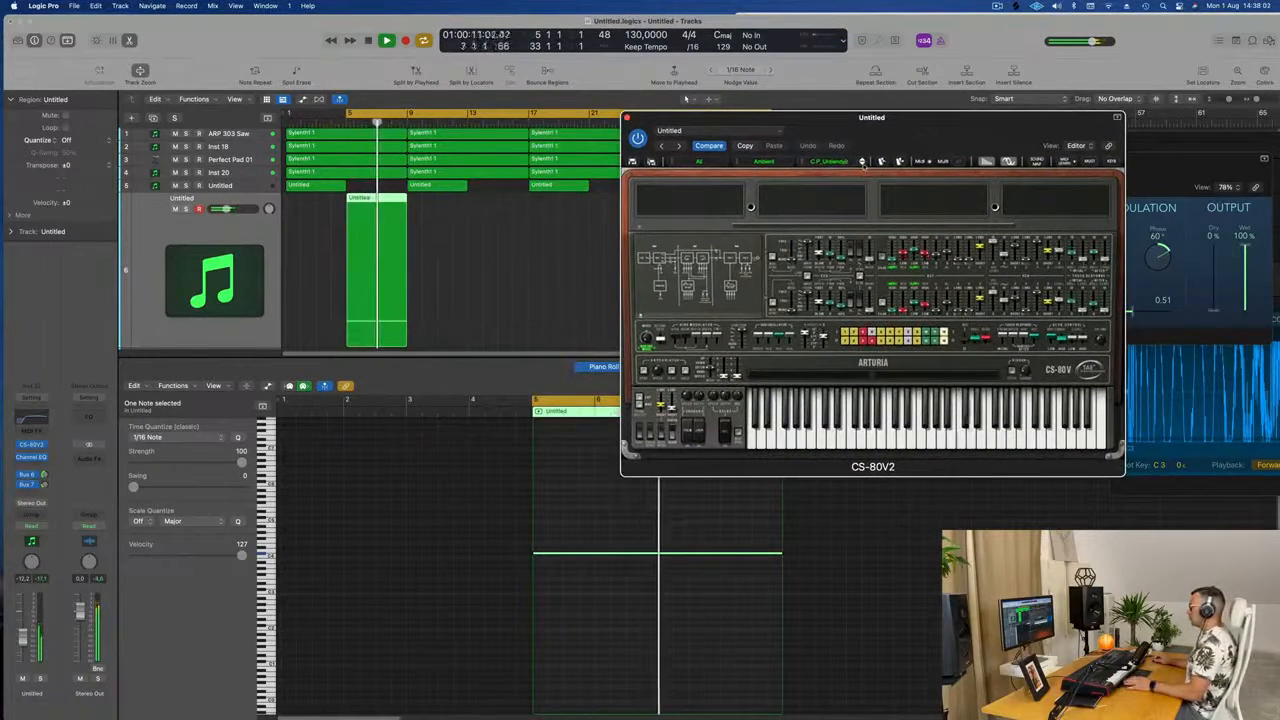
{"action": "left_click", "coordinate": [862, 162]}
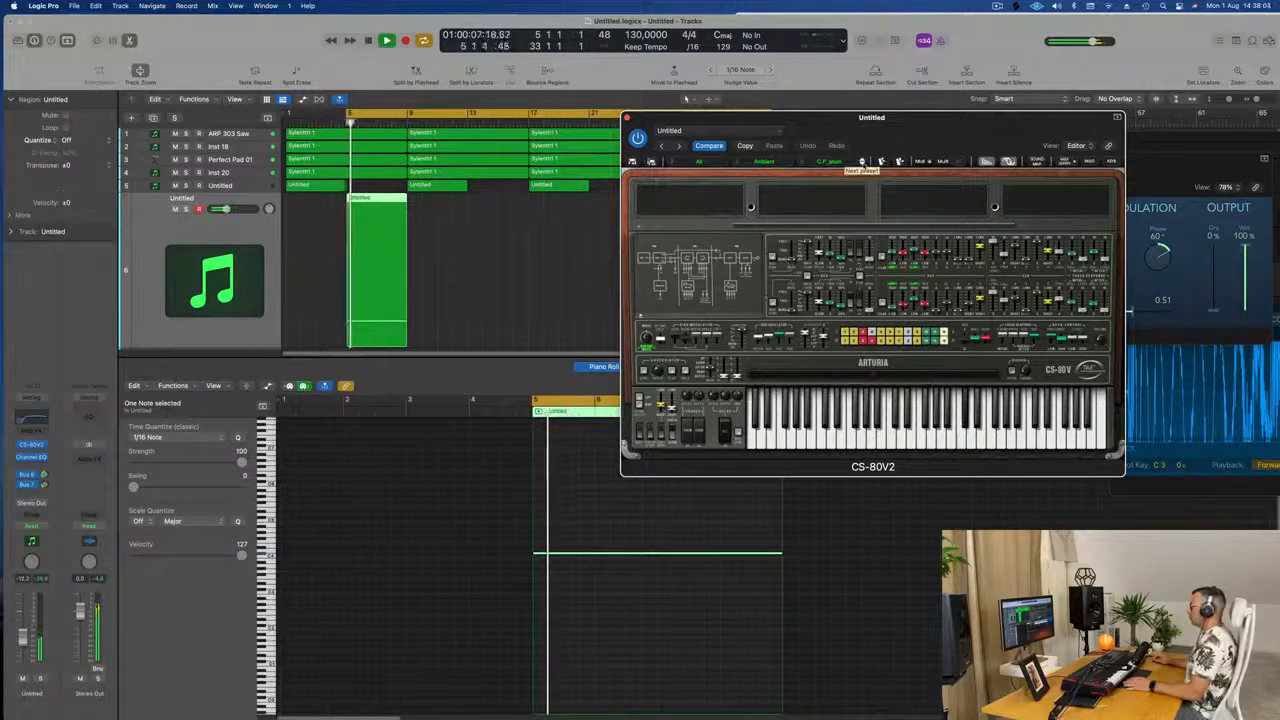
Load the CS-80V2 Strings preset K.U_BriteSyn, then lower the track volume and adjust its Bus 7 send
{"action": "left_click", "coordinate": [737, 163]}
{"action": "mouse_move", "coordinate": [752, 272]}
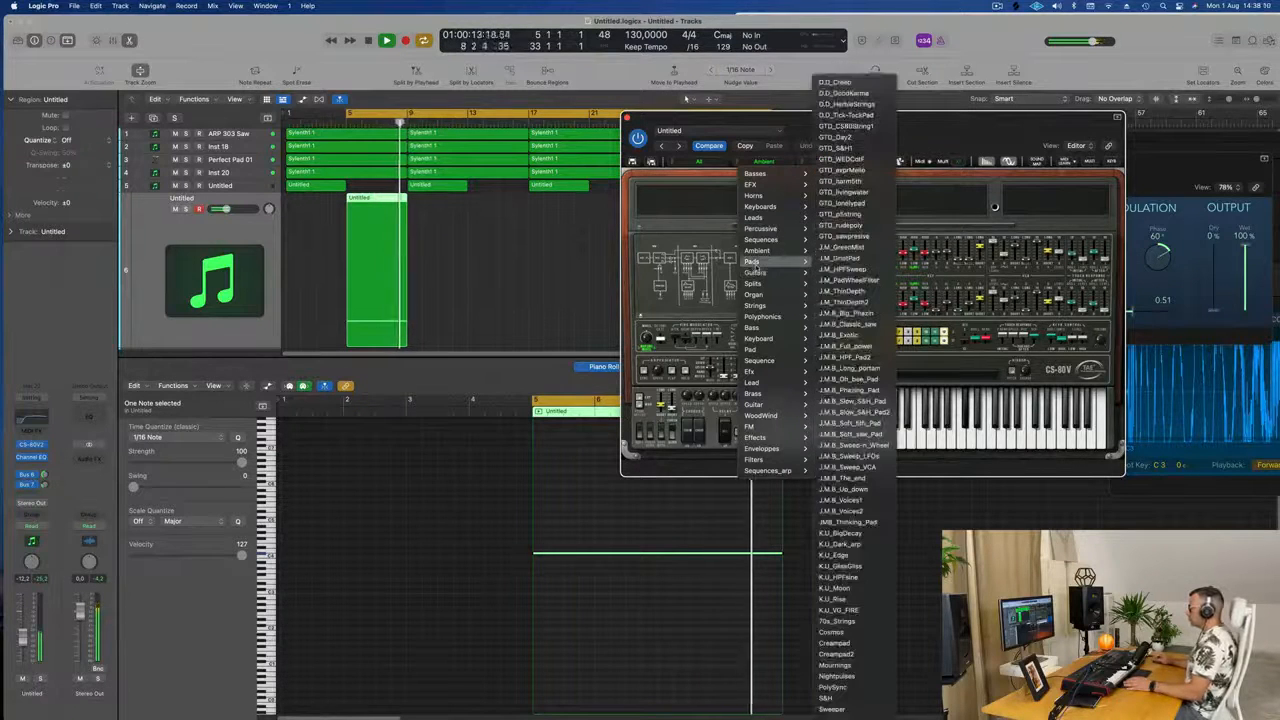
{"action": "mouse_move", "coordinate": [760, 317]}
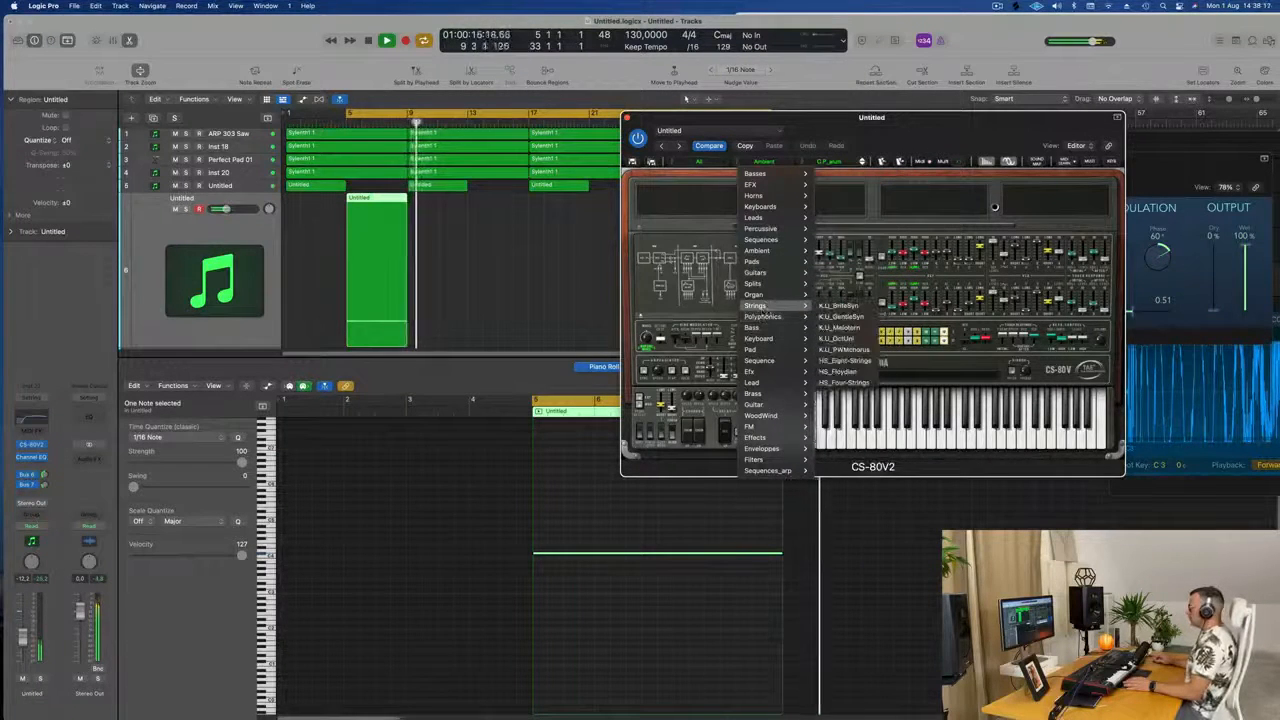
{"action": "left_click", "coordinate": [836, 306]}
{"action": "key", "text": "space"}
{"action": "key", "text": "space"}
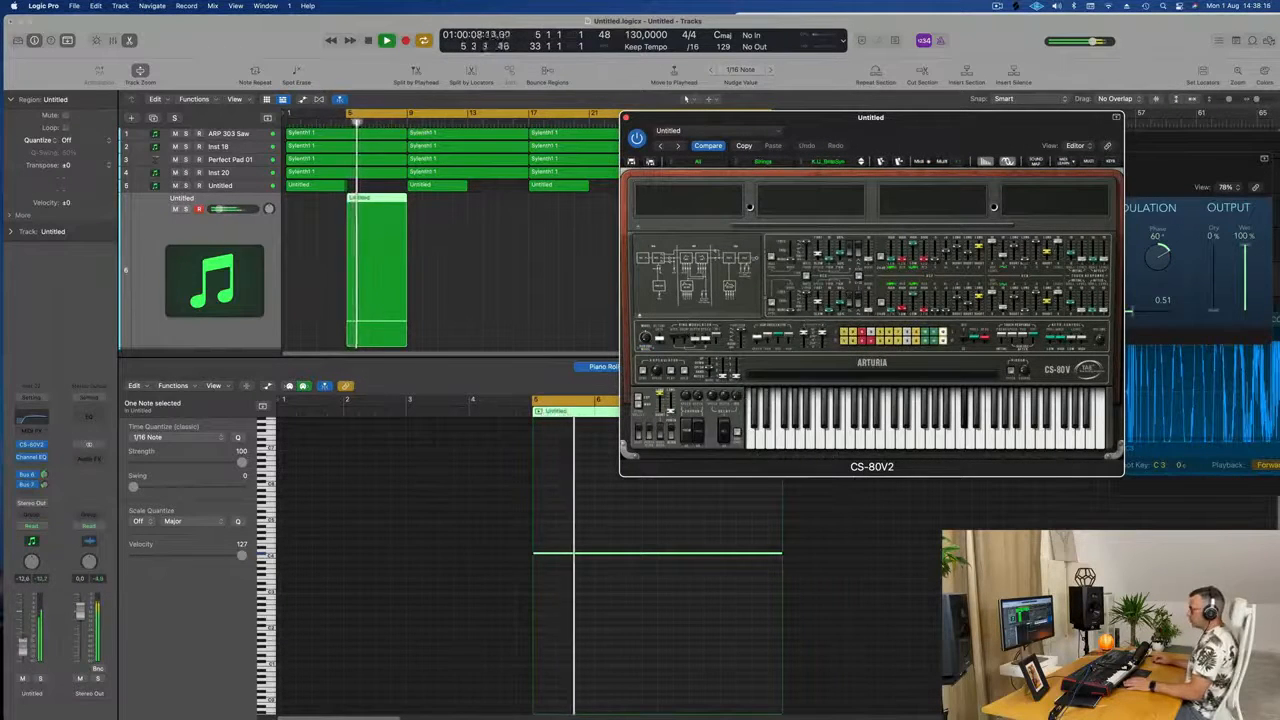
{"action": "left_click", "coordinate": [44, 485]}
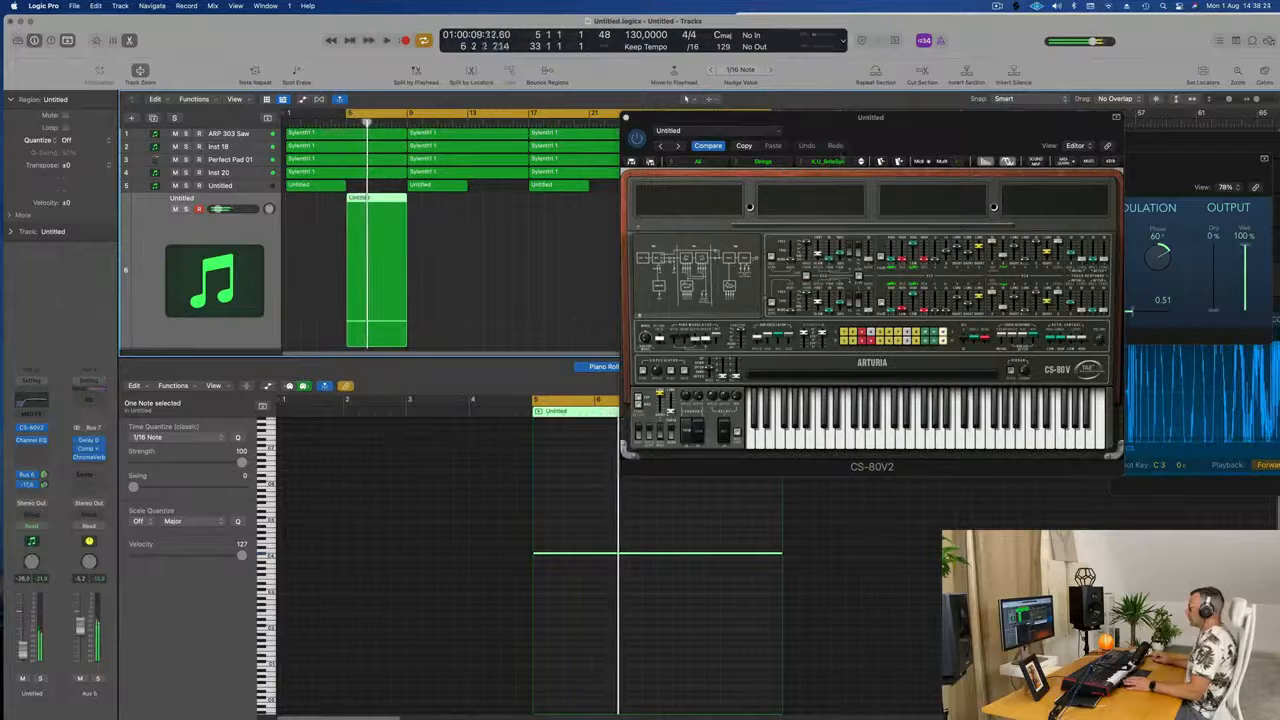
Audition the following Strings presets, settle on K.U_PWMchorus, and raise the track volume slightly
{"action": "left_click", "coordinate": [862, 165]}
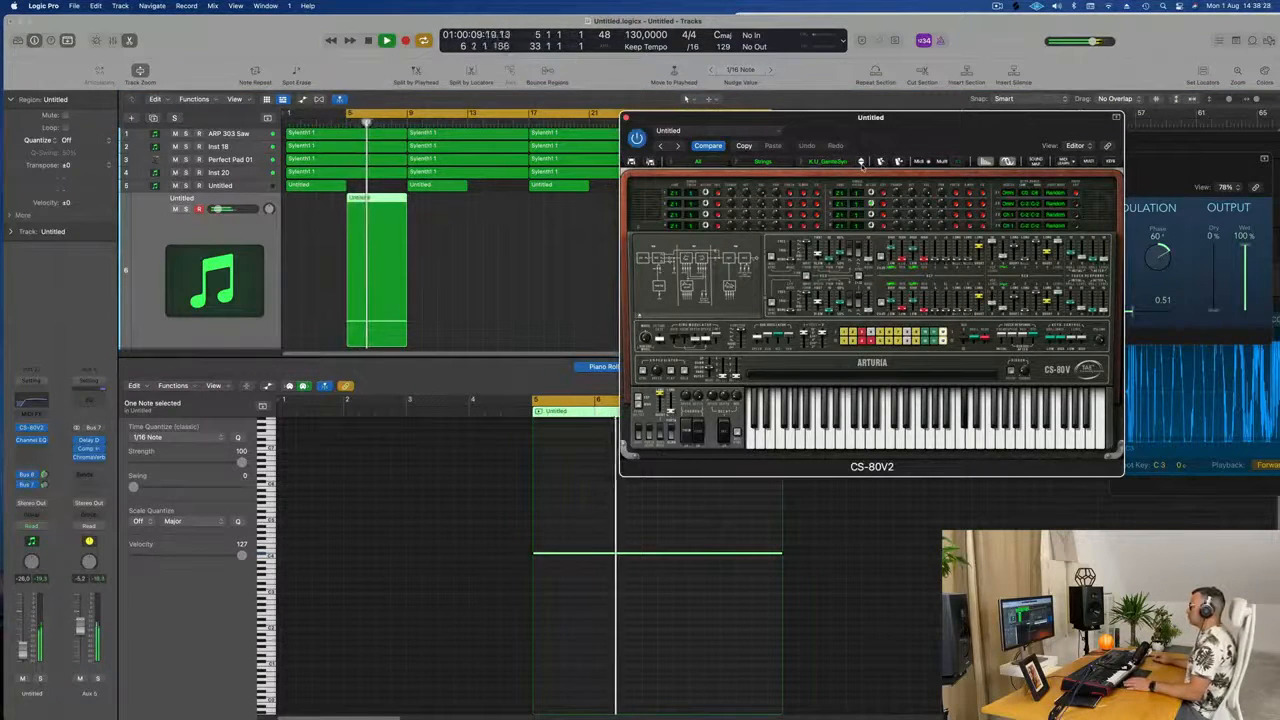
{"action": "left_click", "coordinate": [862, 165]}
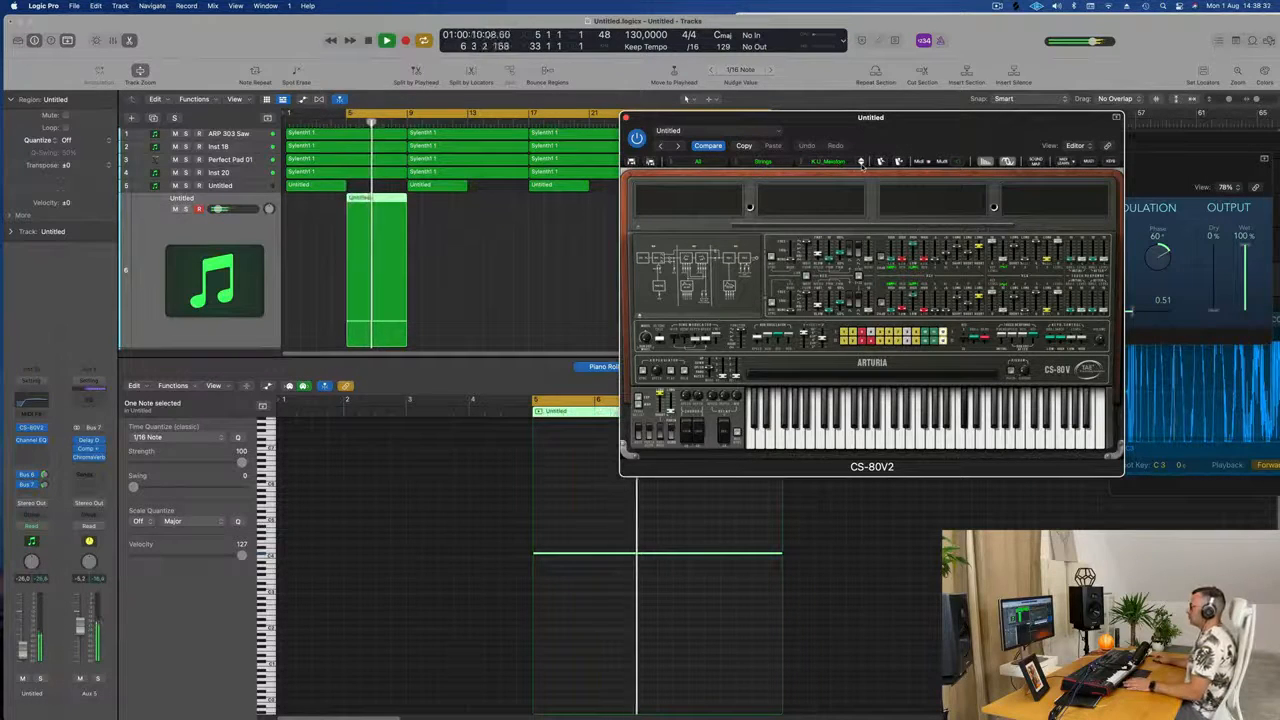
{"action": "left_click", "coordinate": [862, 165]}
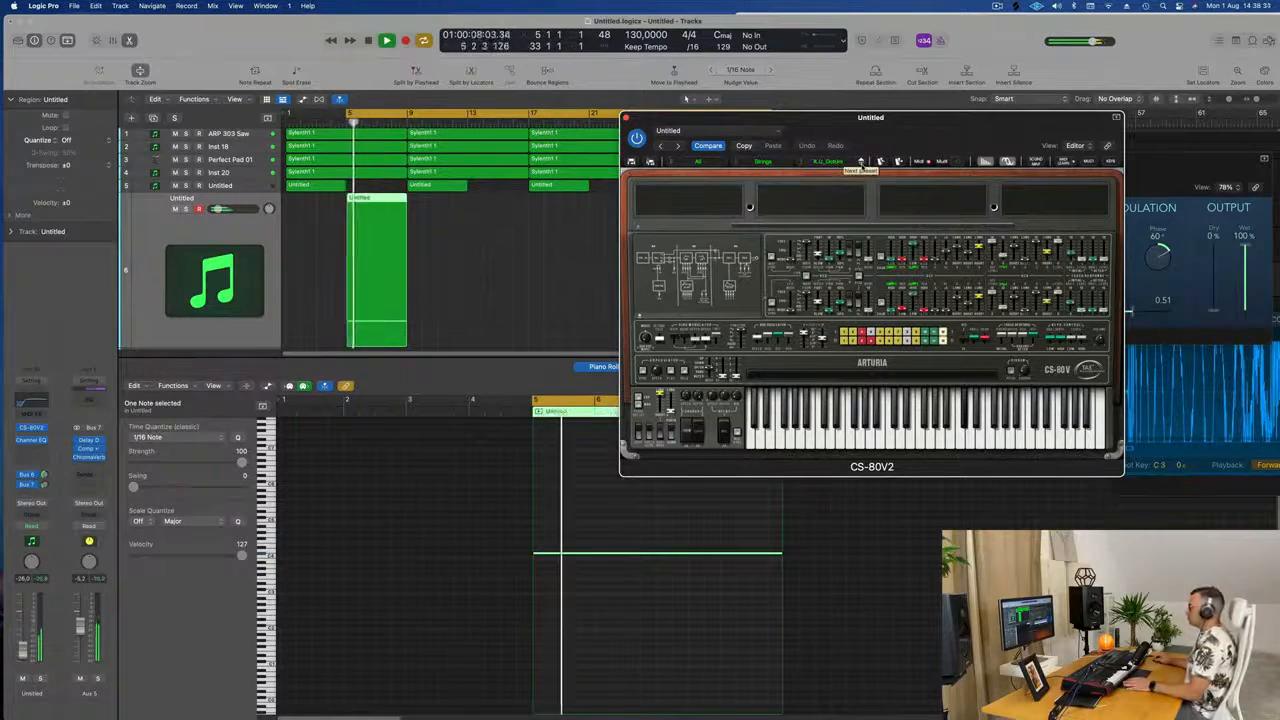
{"action": "left_click", "coordinate": [862, 165]}
{"action": "left_click_drag", "start_coordinate": [908, 123], "coordinate": [870, 122]}
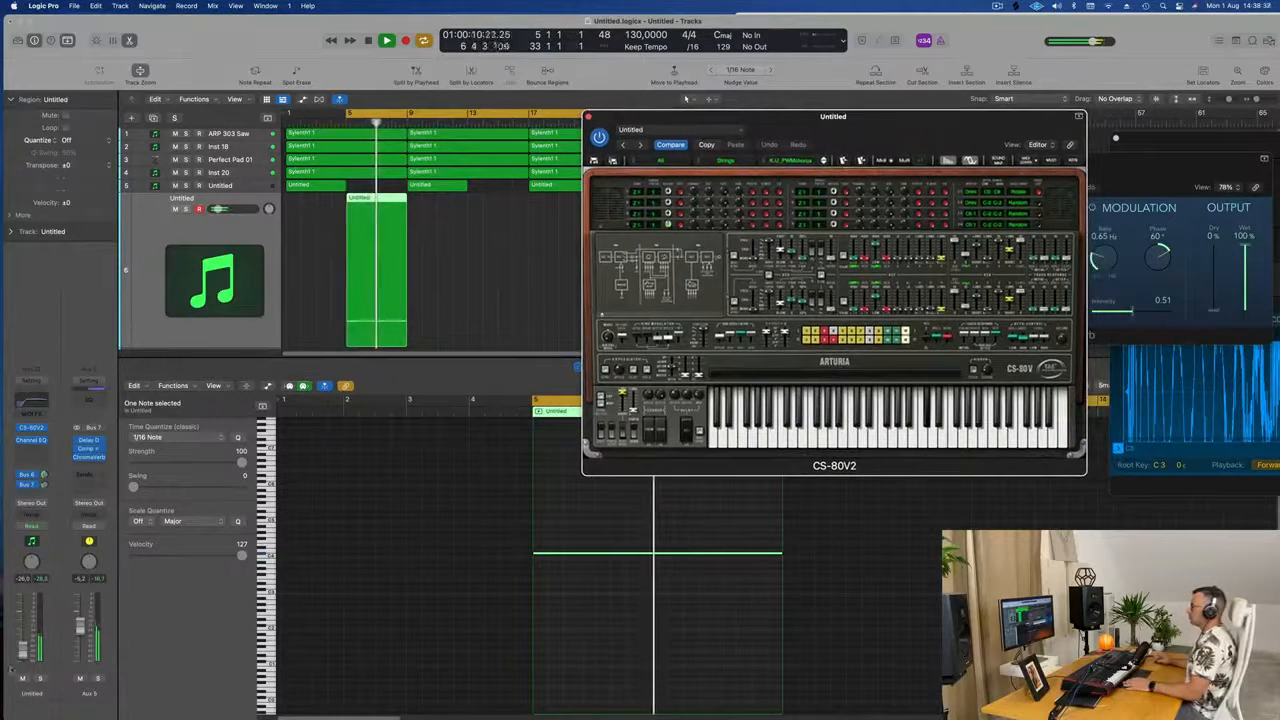
{"action": "left_click", "coordinate": [686, 98]}
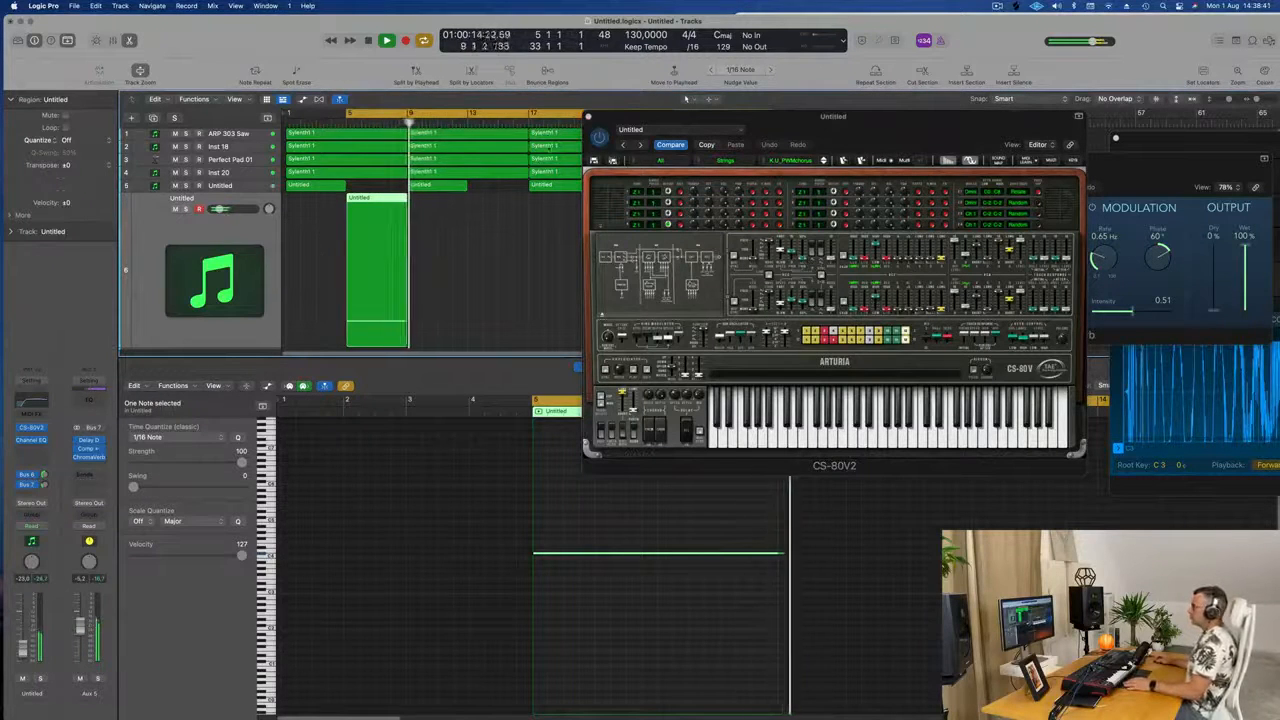
{"action": "left_click_drag", "start_coordinate": [605, 117], "coordinate": [528, 128]}
{"action": "left_click", "coordinate": [513, 127]}
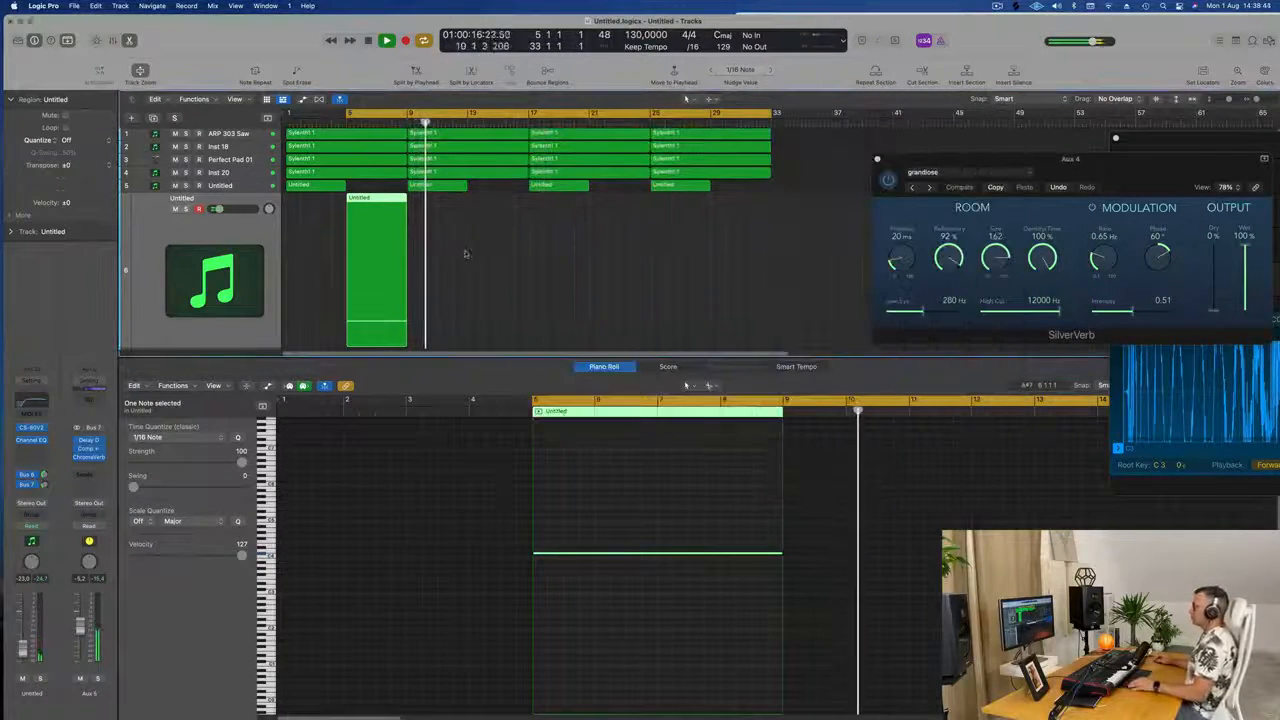
Repeat the long-note region at bar 13, then copy both regions to bars 21 and 29 on the same track
{"action": "key", "text": "super+Left"}
{"action": "left_click_drag", "start_coordinate": [451, 240], "coordinate": [367, 277]}
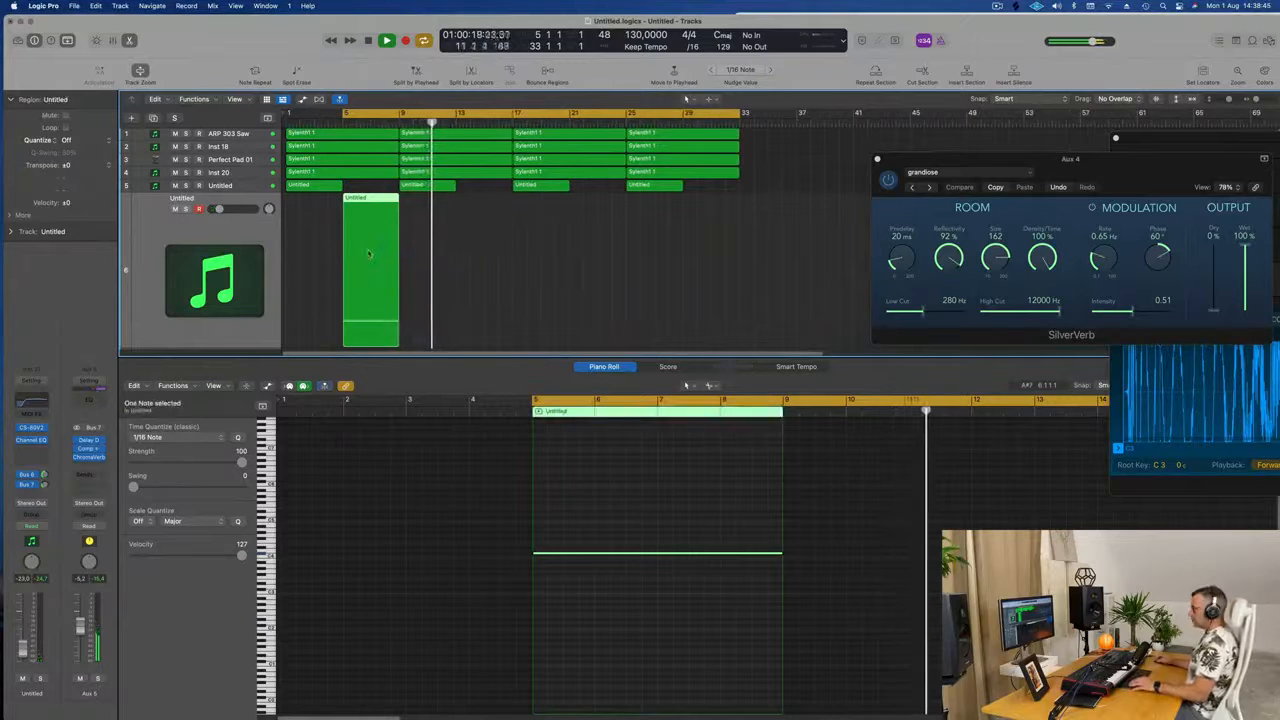
{"action": "key", "text": "super+r"}
{"action": "left_click_drag", "start_coordinate": [428, 198], "coordinate": [486, 198]}
{"action": "left_click_drag", "start_coordinate": [329, 220], "coordinate": [494, 213]}
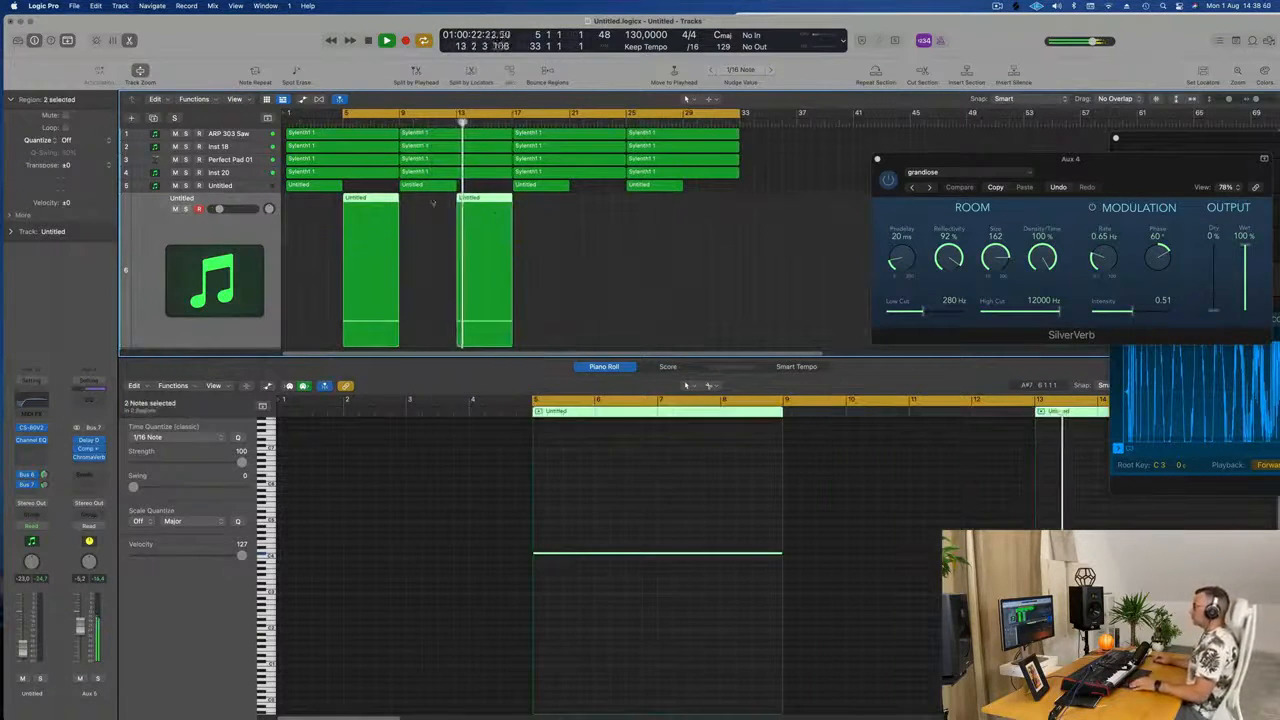
{"action": "left_click_drag", "start_coordinate": [363, 199], "coordinate": [591, 213]}
Name and color all regions in the arrangement after their tracks, then save the project
{"action": "key", "text": "super+a"}
{"action": "right_click", "coordinate": [541, 163]}
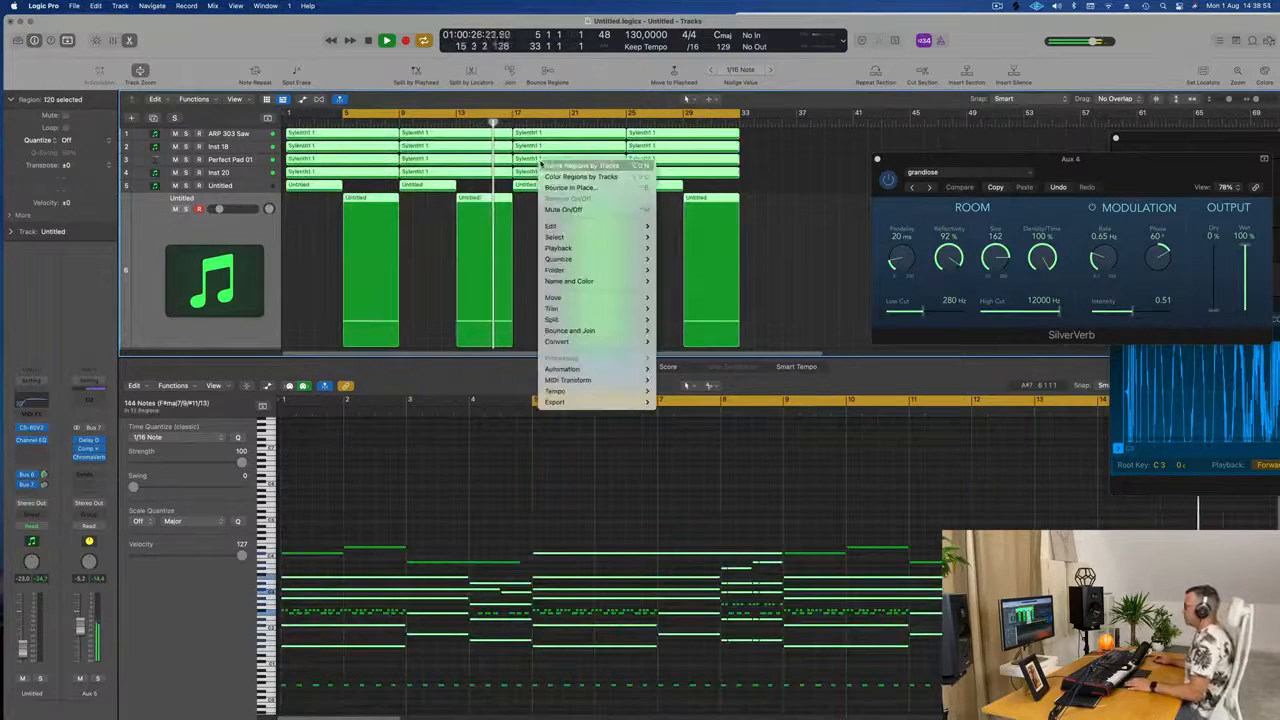
{"action": "left_click", "coordinate": [545, 165]}
{"action": "right_click", "coordinate": [556, 159]}
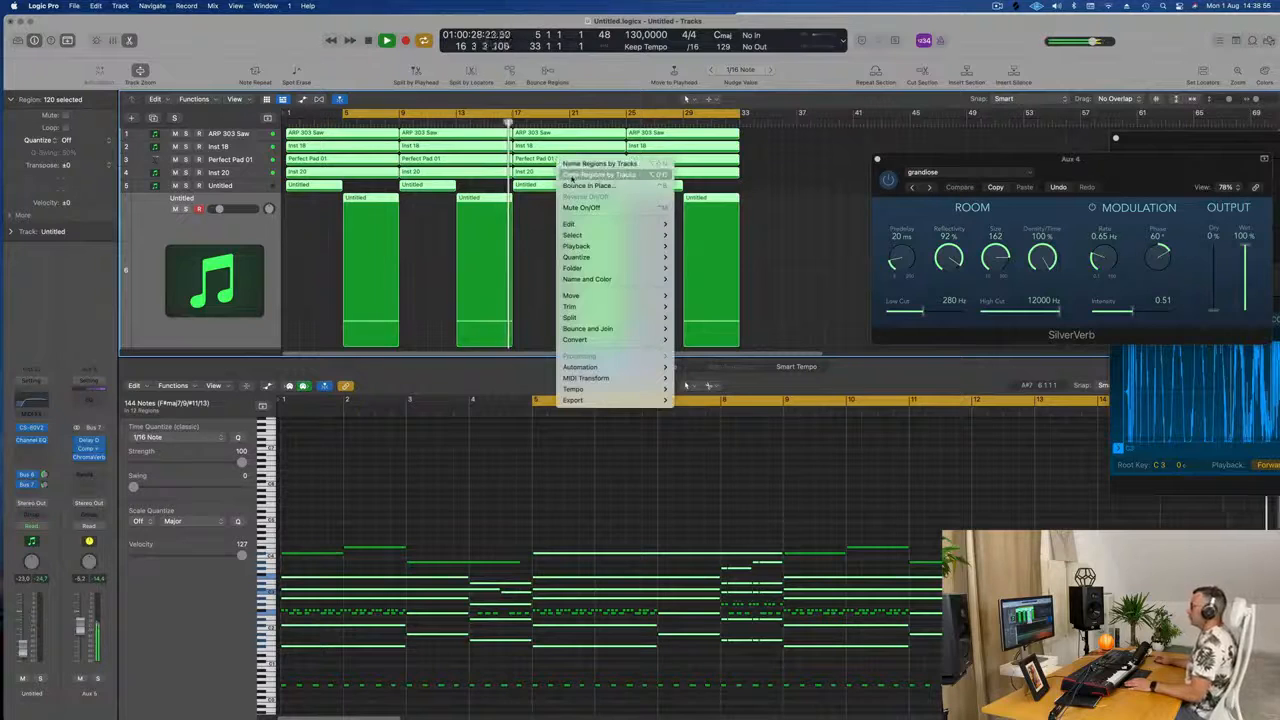
{"action": "left_click", "coordinate": [572, 175]}
{"action": "left_click", "coordinate": [523, 290]}
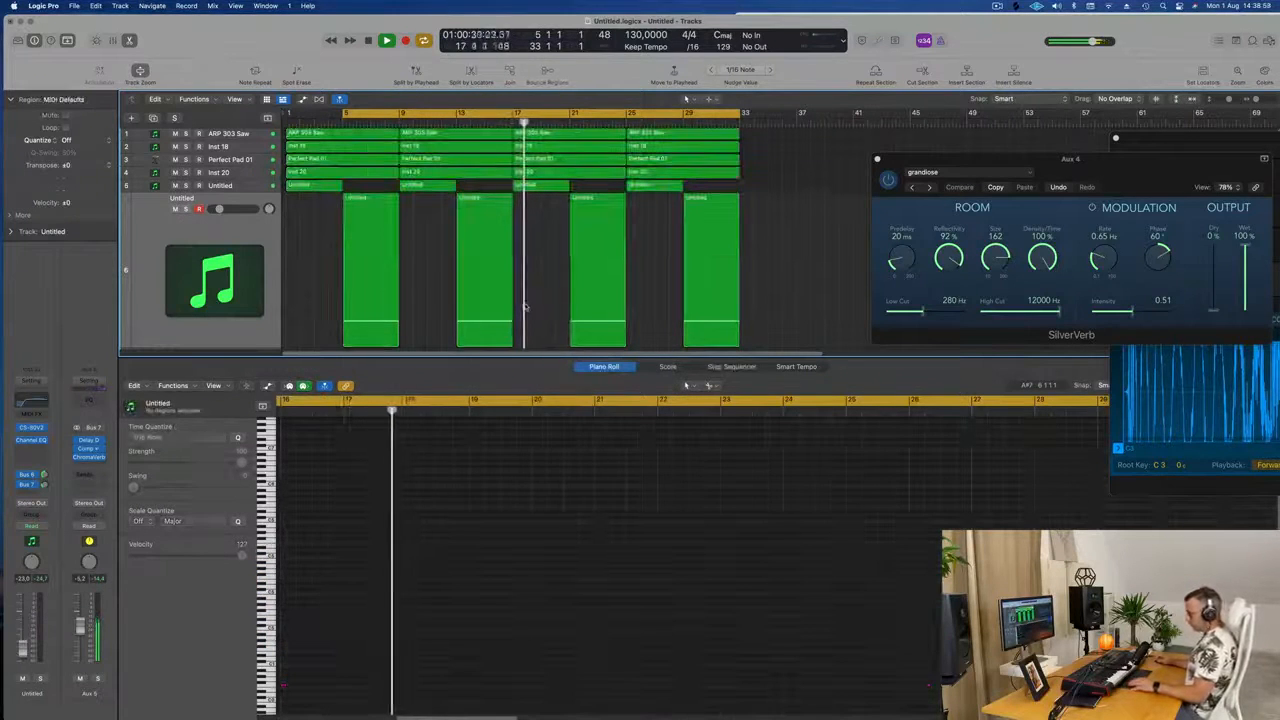
{"action": "key", "text": "super+s"}
Play from bar 5 with the piano roll closed, and raise the strings track's Channel EQ low-cut frequency to between 400 and 500 Hz
{"action": "key", "text": "Escape"}
{"action": "key", "text": "space"}
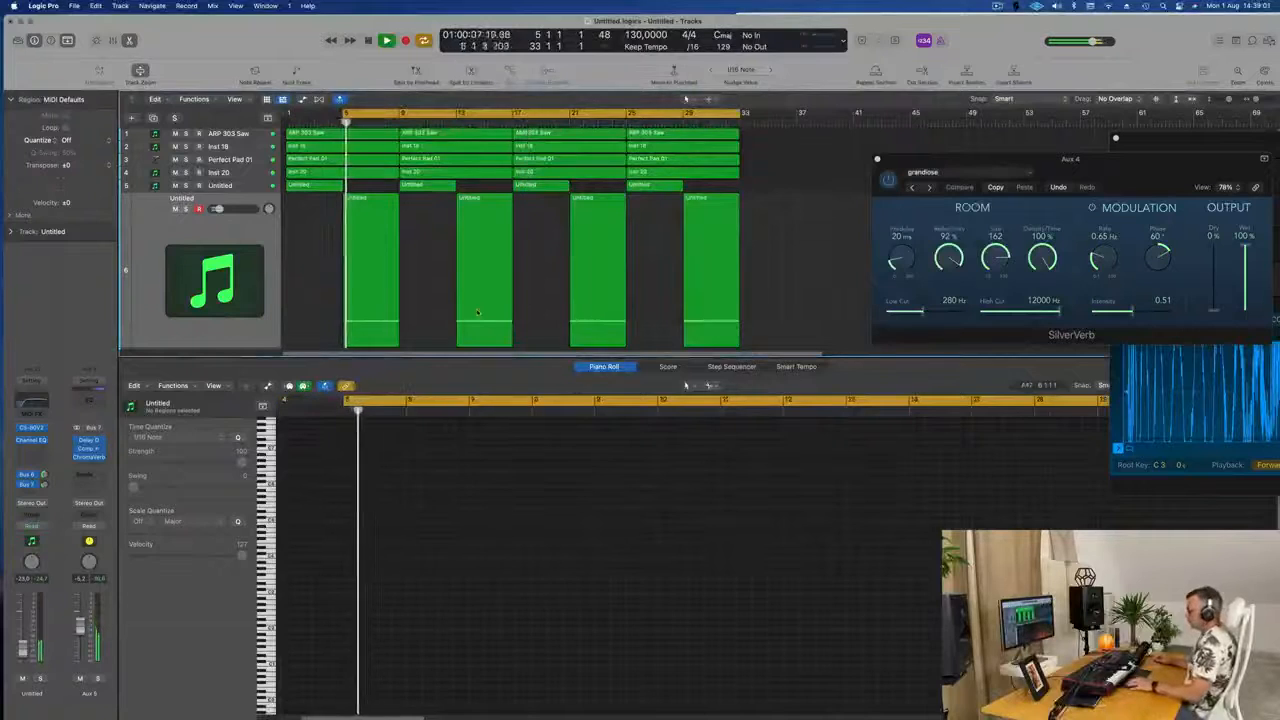
{"action": "scroll", "coordinate": [478, 315], "scroll_direction": "down", "scroll_amount": 3}
{"action": "key", "text": "x"}
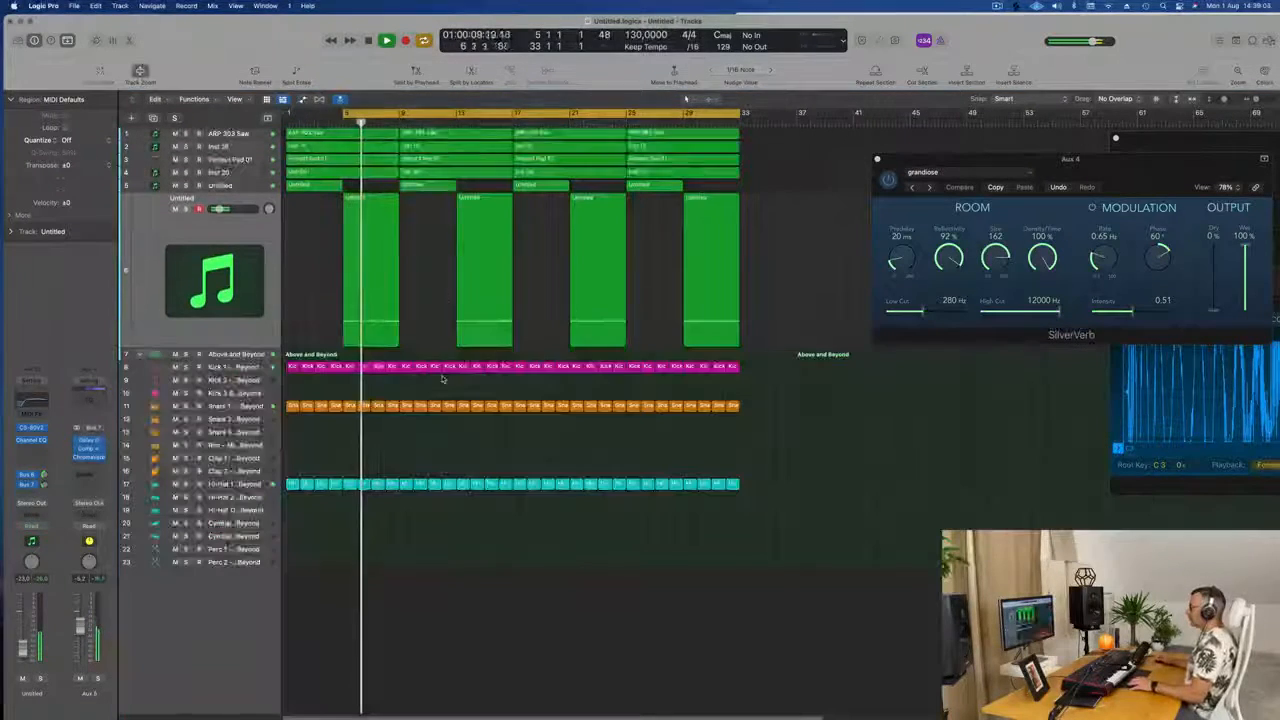
{"action": "key", "text": "super+Right"}
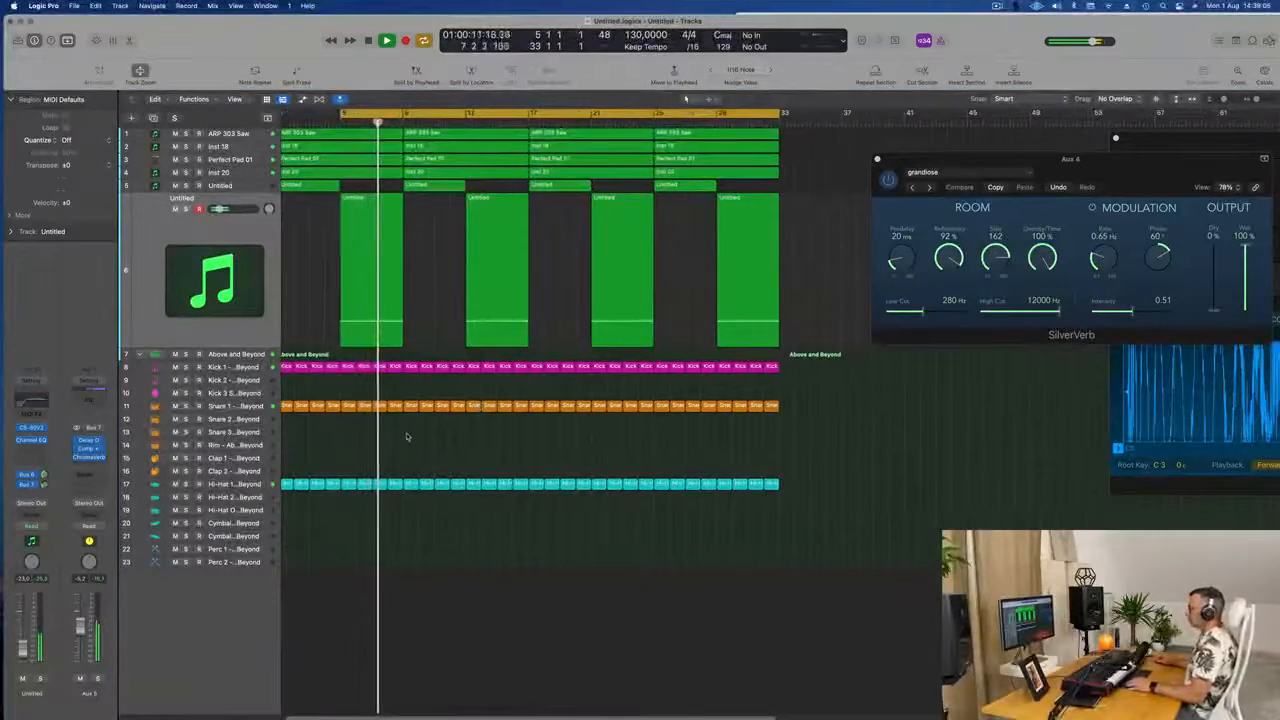
{"action": "scroll", "coordinate": [328, 527], "scroll_direction": "left", "scroll_amount": 1}
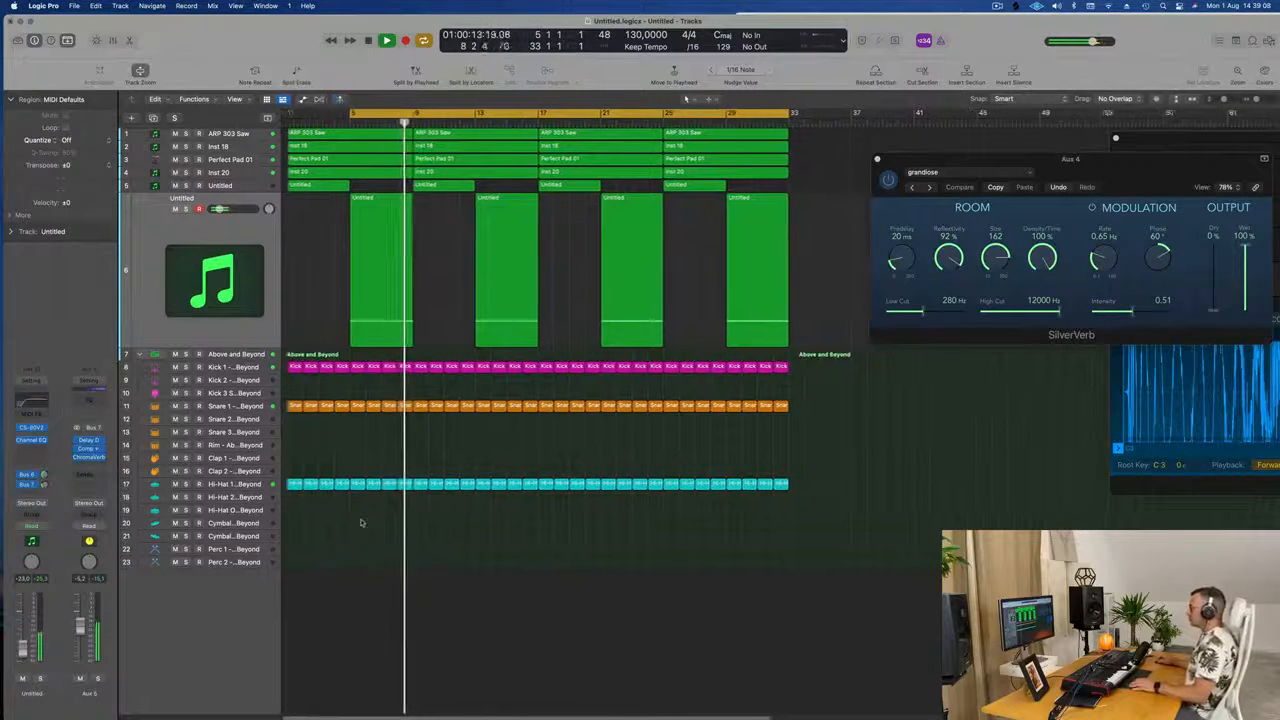
{"action": "left_click", "coordinate": [260, 229]}
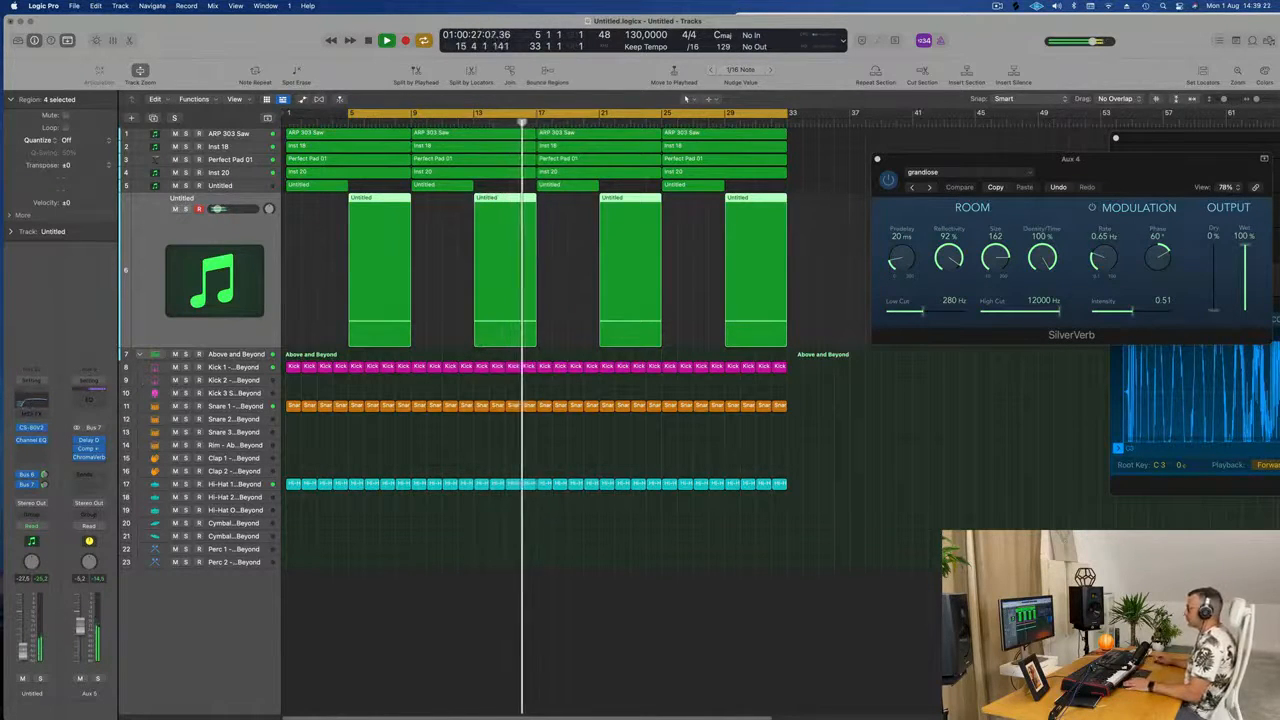
{"action": "left_click", "coordinate": [30, 403]}
{"action": "left_click_drag", "start_coordinate": [658, 336], "coordinate": [776, 342]}
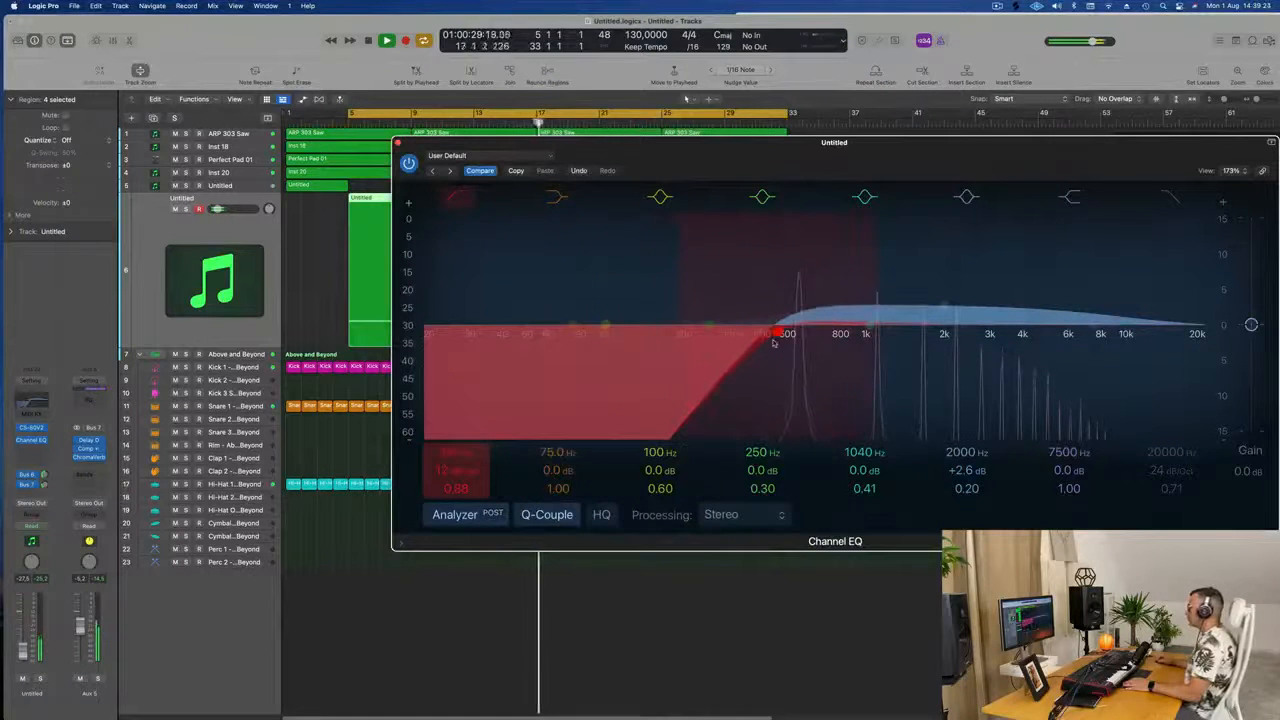
{"action": "left_click", "coordinate": [397, 143]}
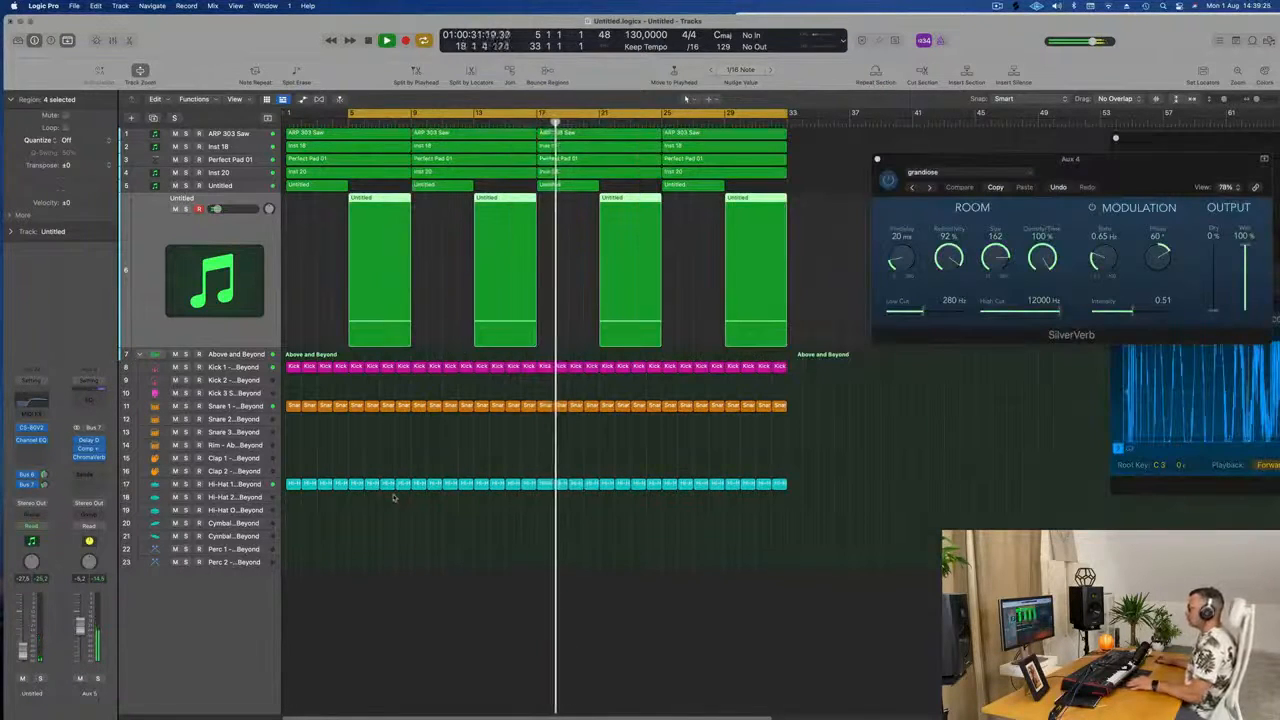
Extend the cycle range back to bar 1 so it covers all 32 bars, and stop playback
{"action": "key", "text": "super+Left"}
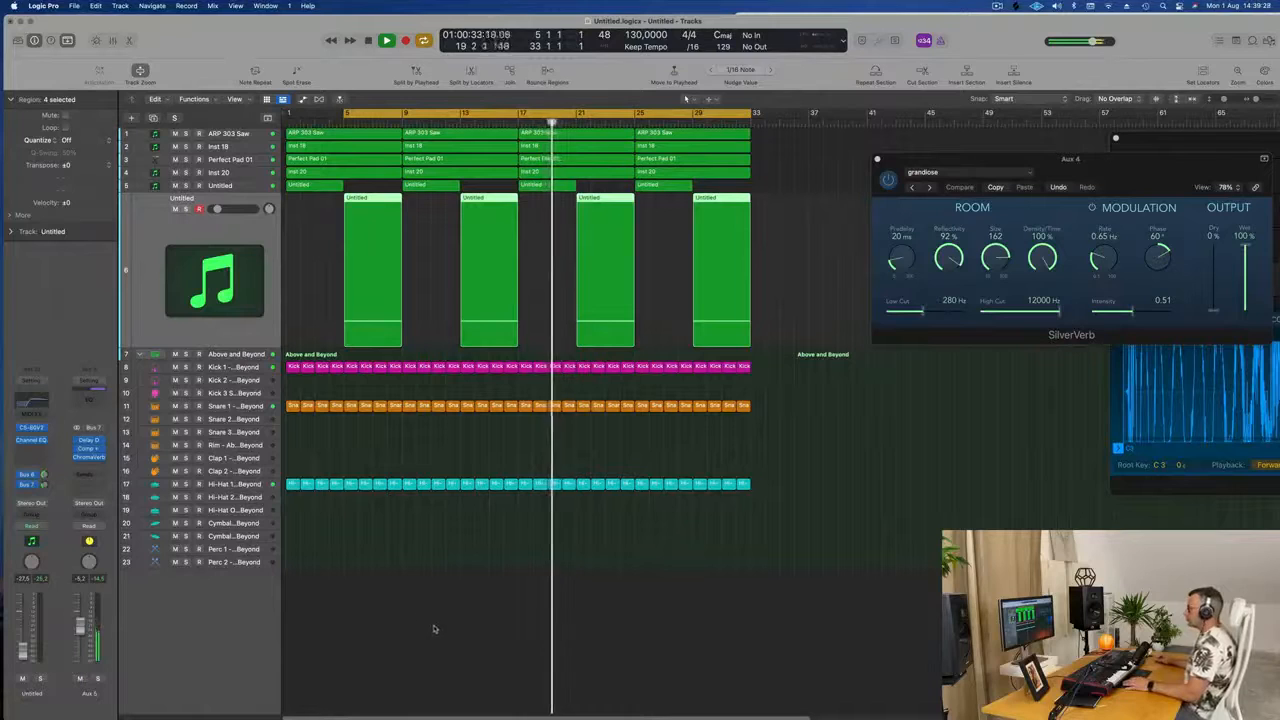
{"action": "left_click_drag", "start_coordinate": [345, 113], "coordinate": [279, 132]}
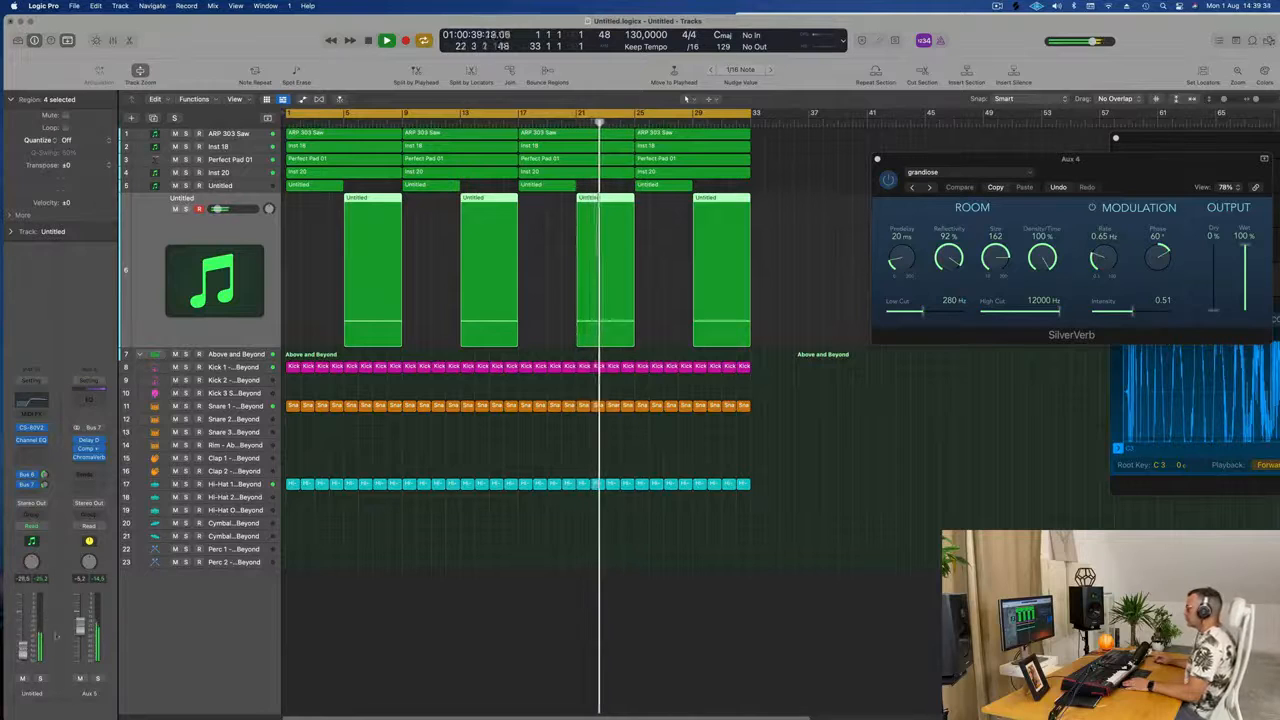
{"action": "key", "text": "space"}
Copy the first Hi-Hat 1 region to bar 1 of the Hi-Hat 2 track and open the copy for note editing
{"action": "left_click", "coordinate": [292, 484]}
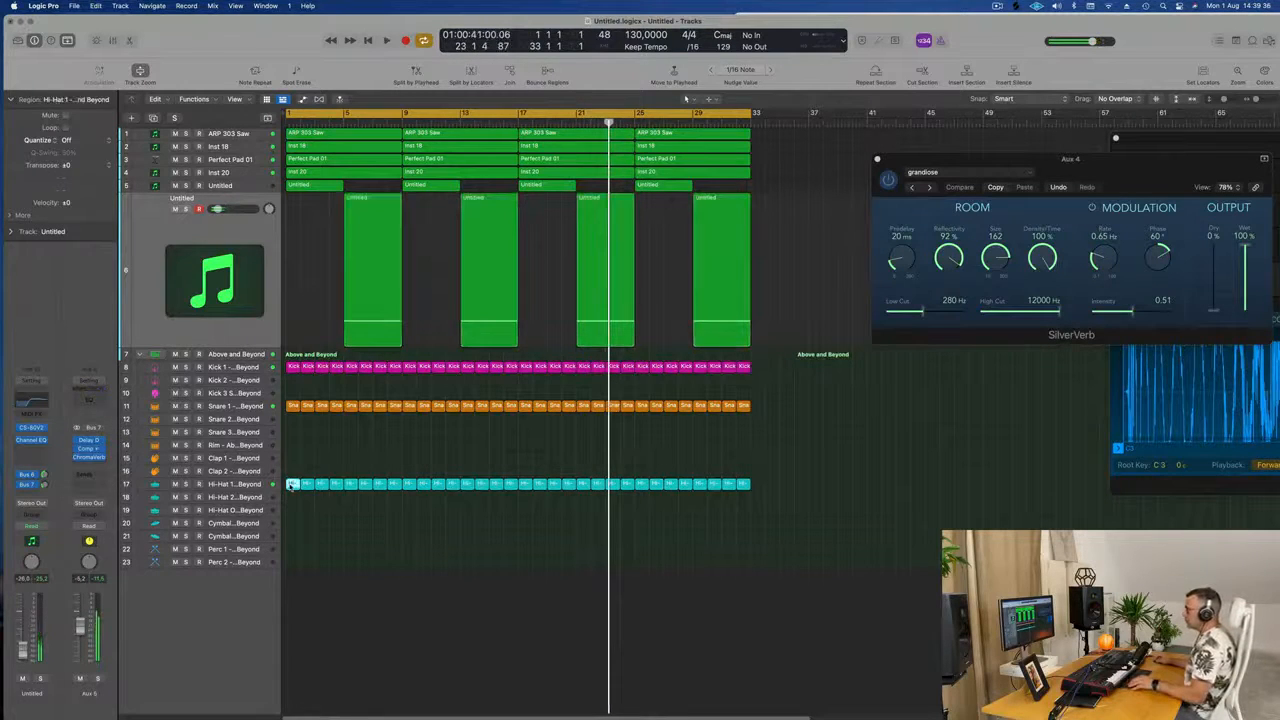
{"action": "left_click_drag", "start_coordinate": [292, 484], "coordinate": [292, 497]}
{"action": "double_click", "coordinate": [292, 497]}
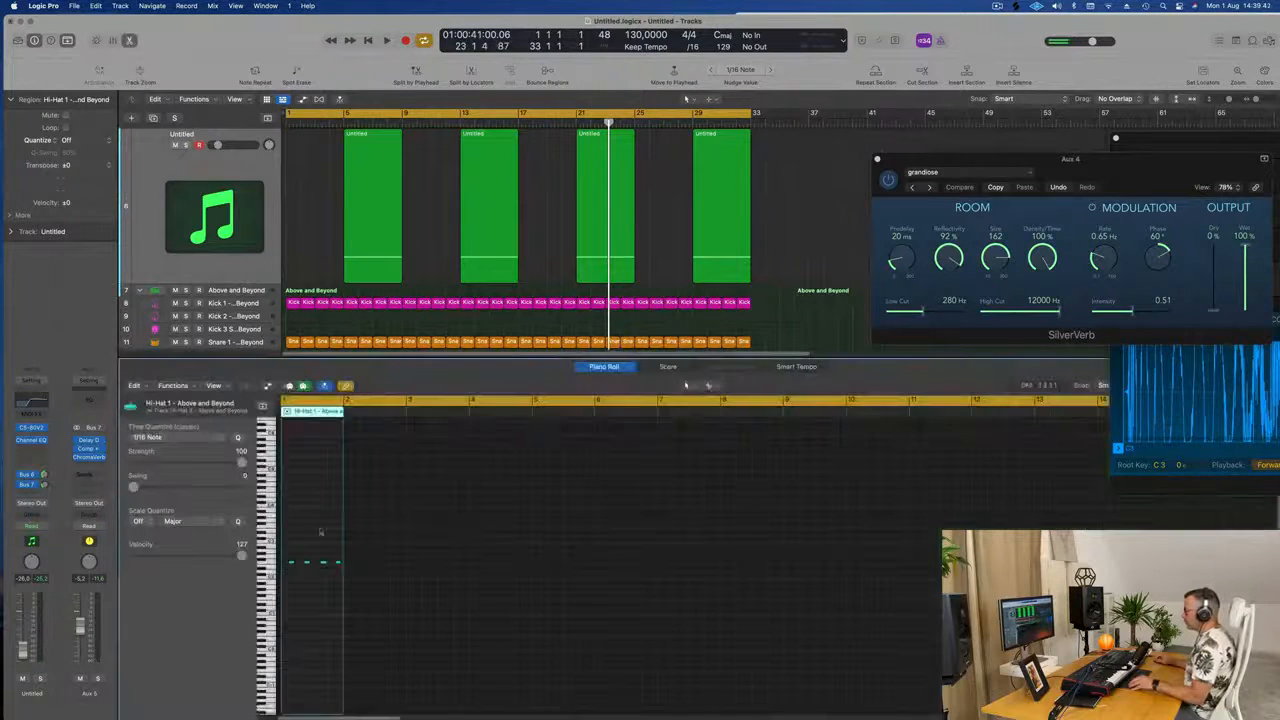
Shorten the four notes in the Hi-Hat 2 region, add copies to form a twelve-note syncopated pattern, and start playback
{"action": "scroll", "coordinate": [315, 597], "scroll_direction": "up", "scroll_amount": 3}
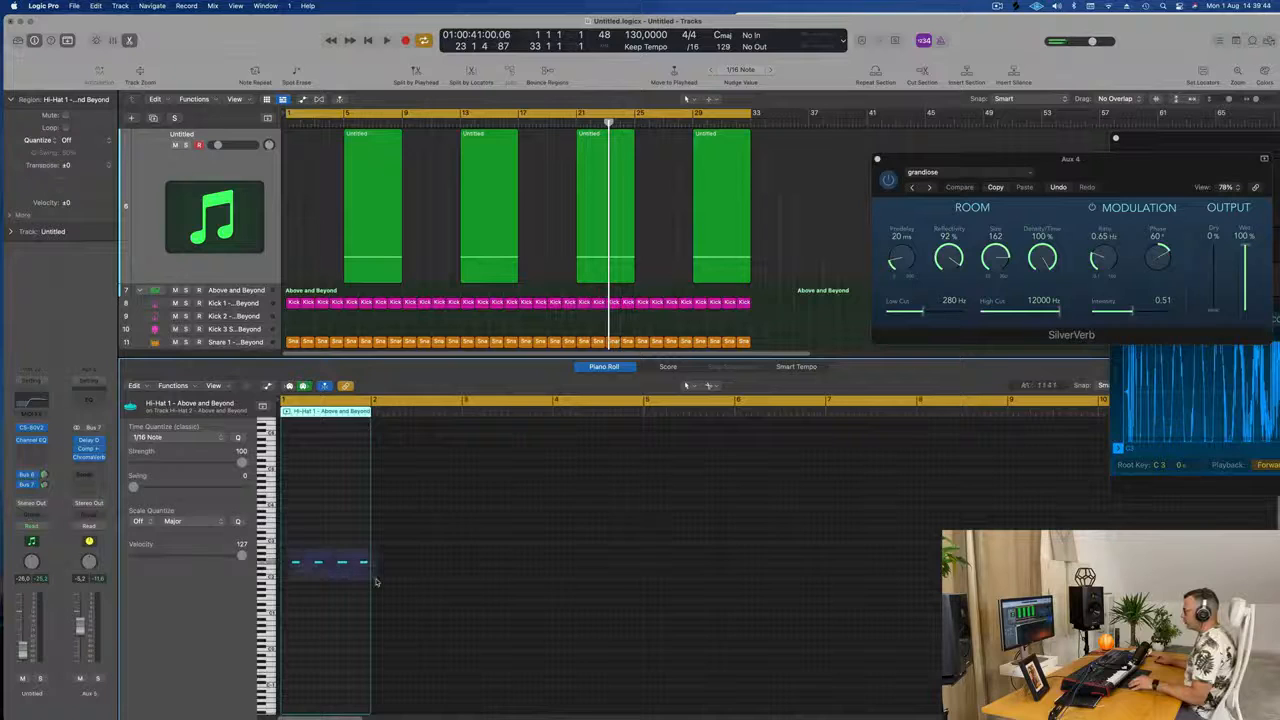
{"action": "left_click_drag", "start_coordinate": [376, 582], "coordinate": [378, 584]}
{"action": "scroll", "coordinate": [362, 578], "scroll_direction": "up", "scroll_amount": 5}
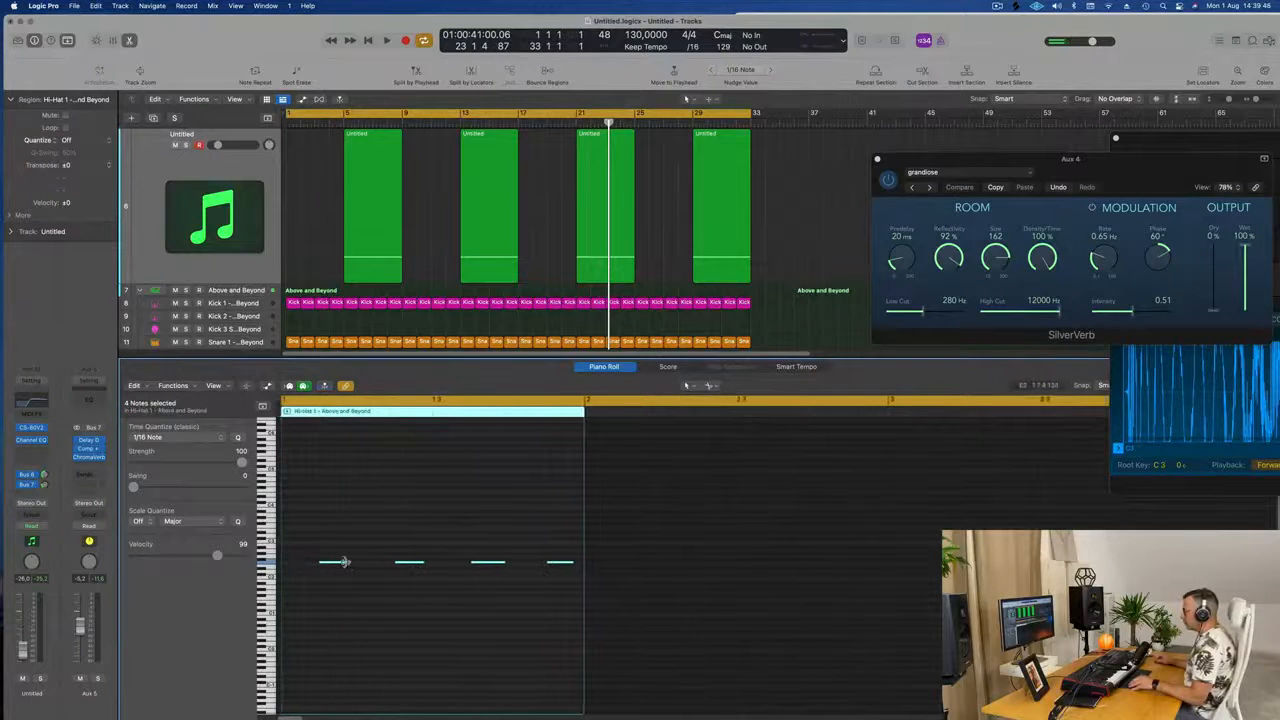
{"action": "mouse_move", "coordinate": [325, 565]}
{"action": "left_mouse_down"}
{"action": "mouse_move", "coordinate": [288, 566]}
{"action": "mouse_move", "coordinate": [344, 564]}
{"action": "left_mouse_up"}
{"action": "key", "text": "space"}
Repeat the one-bar Hi-Hat 2 region until it fills bars 1 to 32
{"action": "scroll", "coordinate": [407, 305], "scroll_direction": "down", "scroll_amount": 3}
{"action": "scroll", "coordinate": [400, 300], "scroll_direction": "down", "scroll_amount": 3}
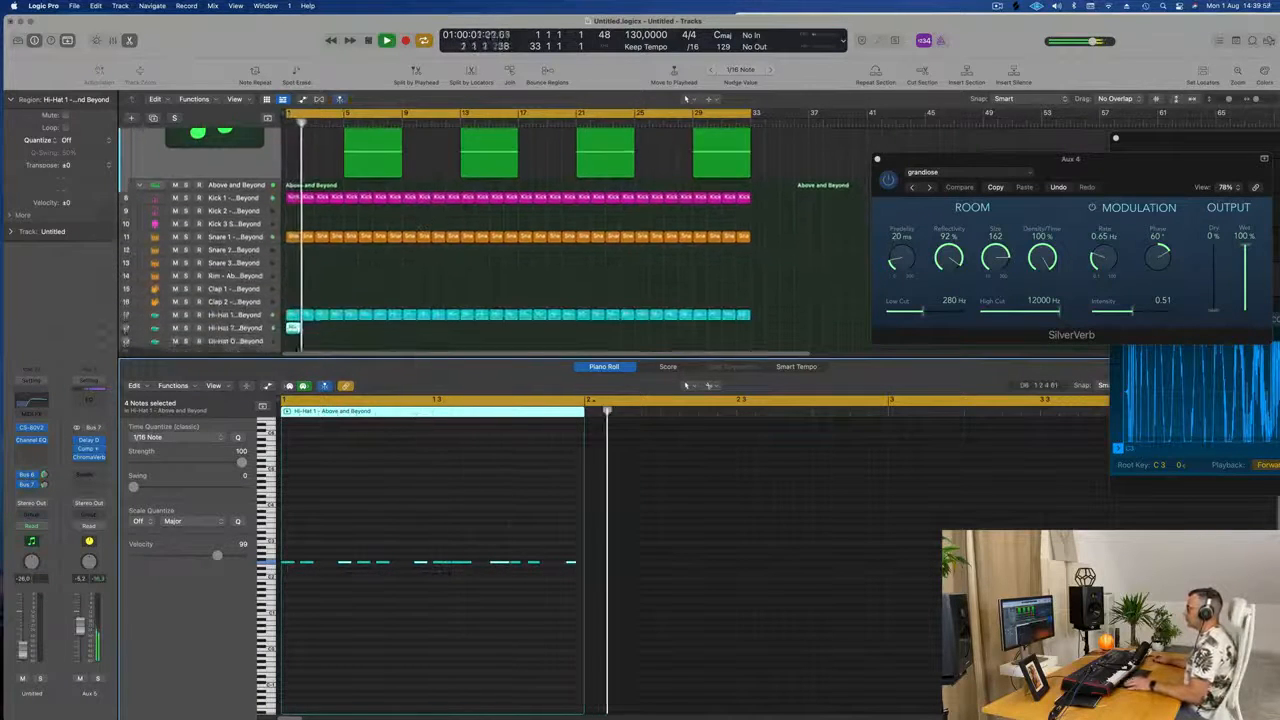
{"action": "left_click", "coordinate": [296, 244]}
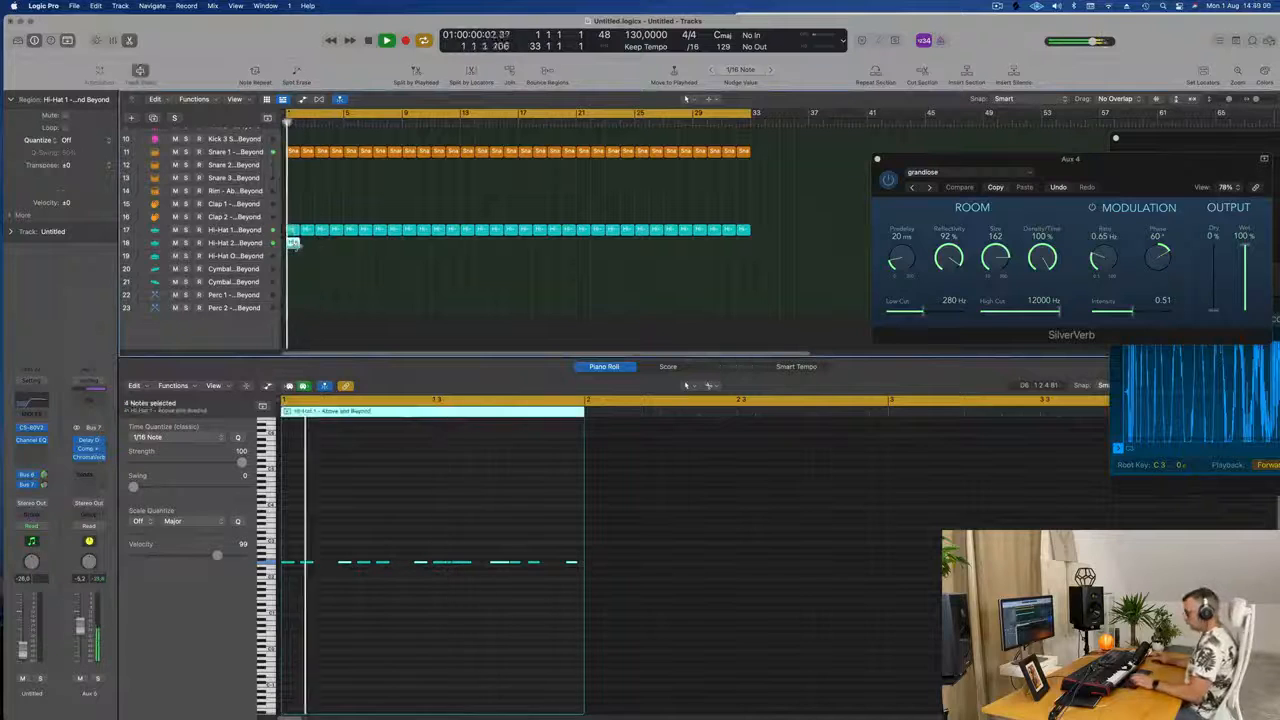
{"action": "key", "text": "super+r"}
{"action": "key", "text": "super+r"}
{"action": "key", "text": "super+r"}
{"action": "key", "text": "super+r"}
{"action": "key", "text": "super+r"}
{"action": "key", "text": "super+r"}
{"action": "key", "text": "super+r"}
{"action": "left_click_drag", "start_coordinate": [408, 250], "coordinate": [262, 248]}
{"action": "key", "text": "super+r"}
{"action": "key", "text": "super+r"}
{"action": "key", "text": "super+r"}
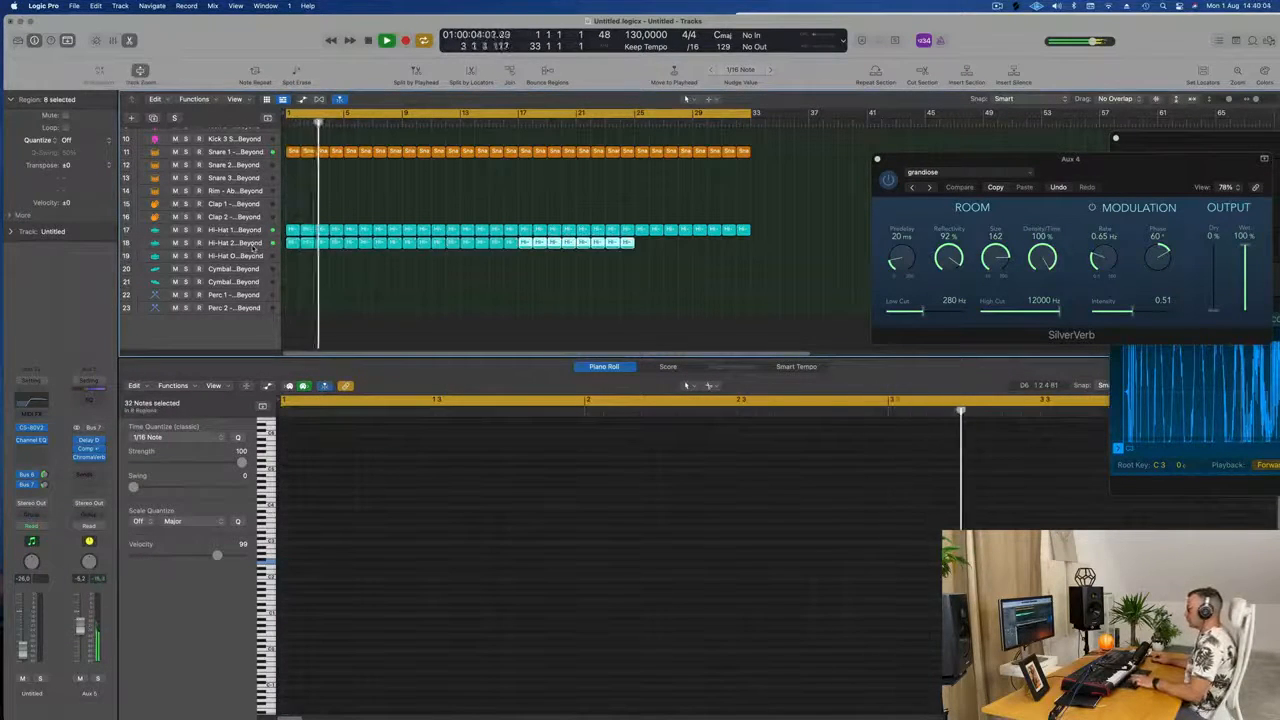
{"action": "key", "text": "z"}
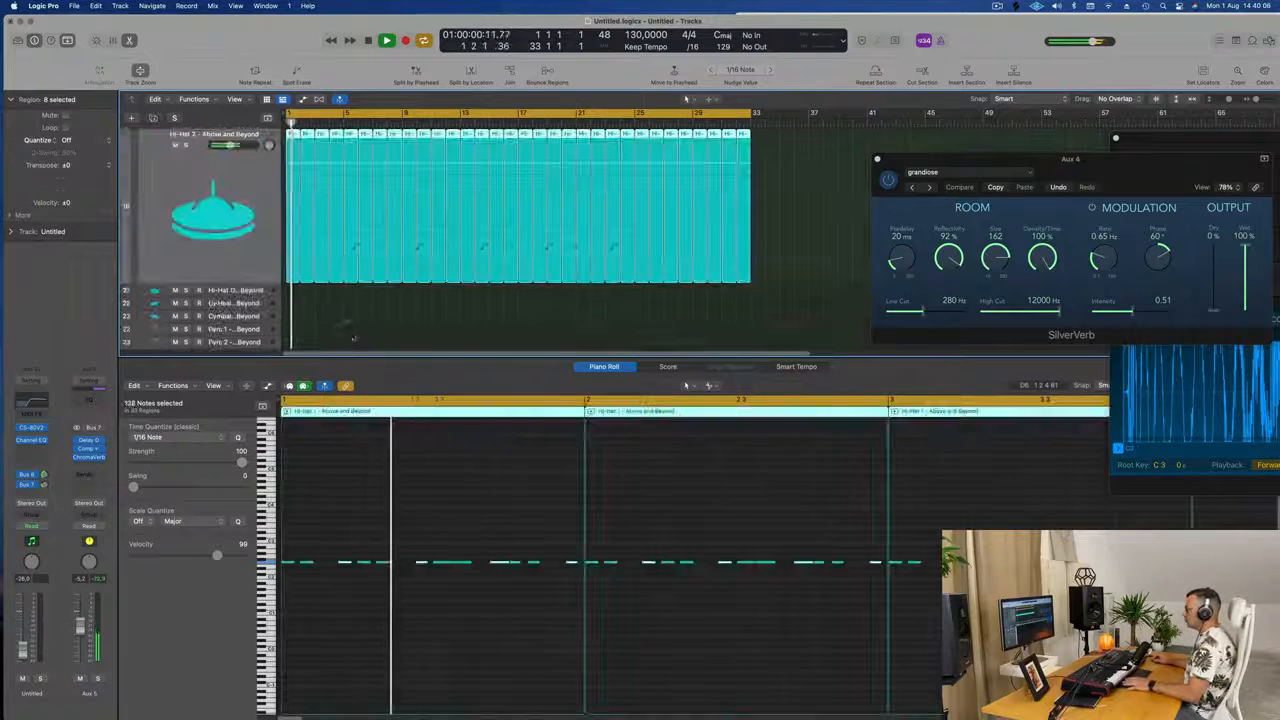
Try transposing all Hi-Hat 2 notes up by octaves, then return them to their original pitch
{"action": "left_click", "coordinate": [379, 512]}
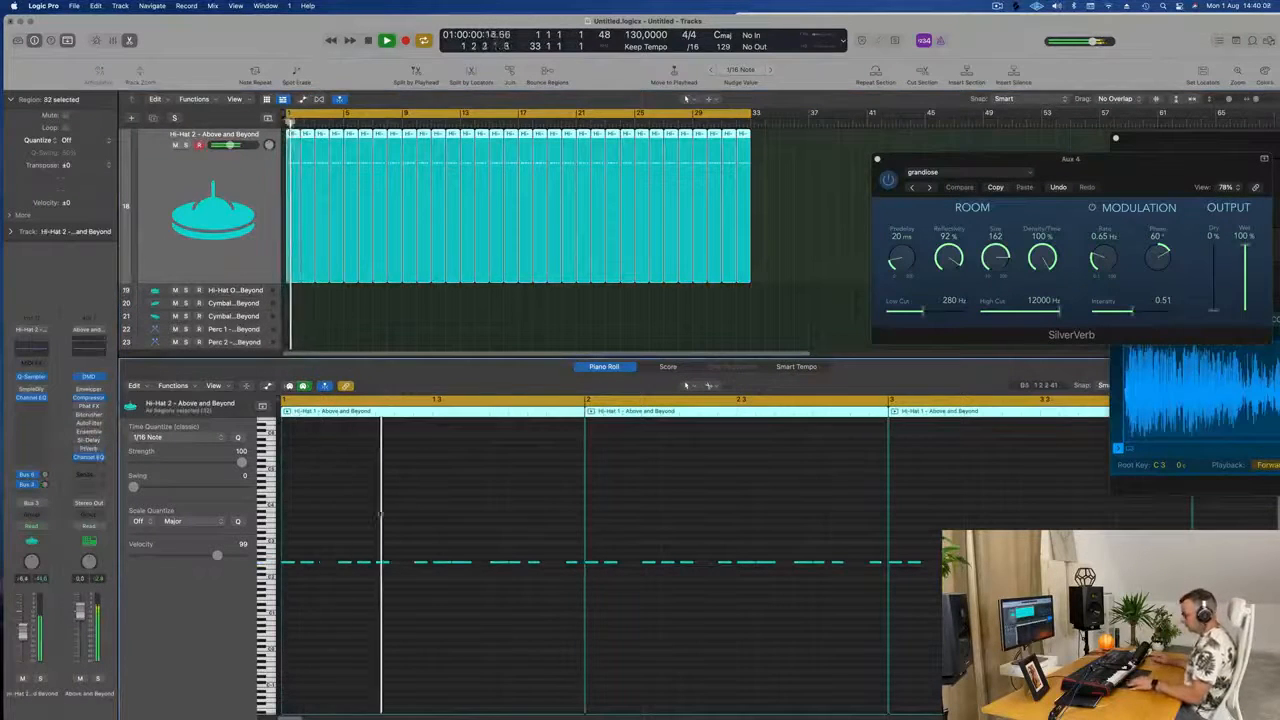
{"action": "key", "text": "super+a"}
{"action": "key", "text": "alt+shift+Up"}
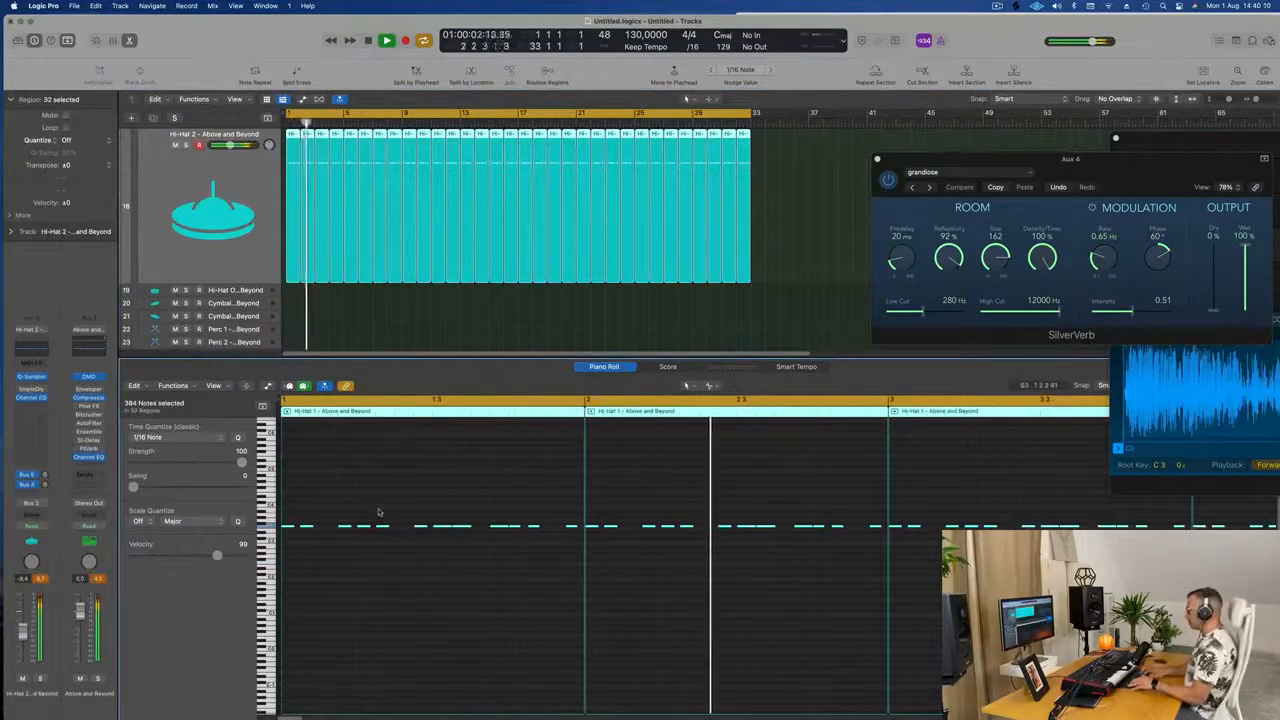
{"action": "key", "text": "alt+shift+Up"}
{"action": "key", "text": "alt+shift+Down"}
{"action": "key", "text": "alt+shift+Down"}
{"action": "key", "text": "space"}
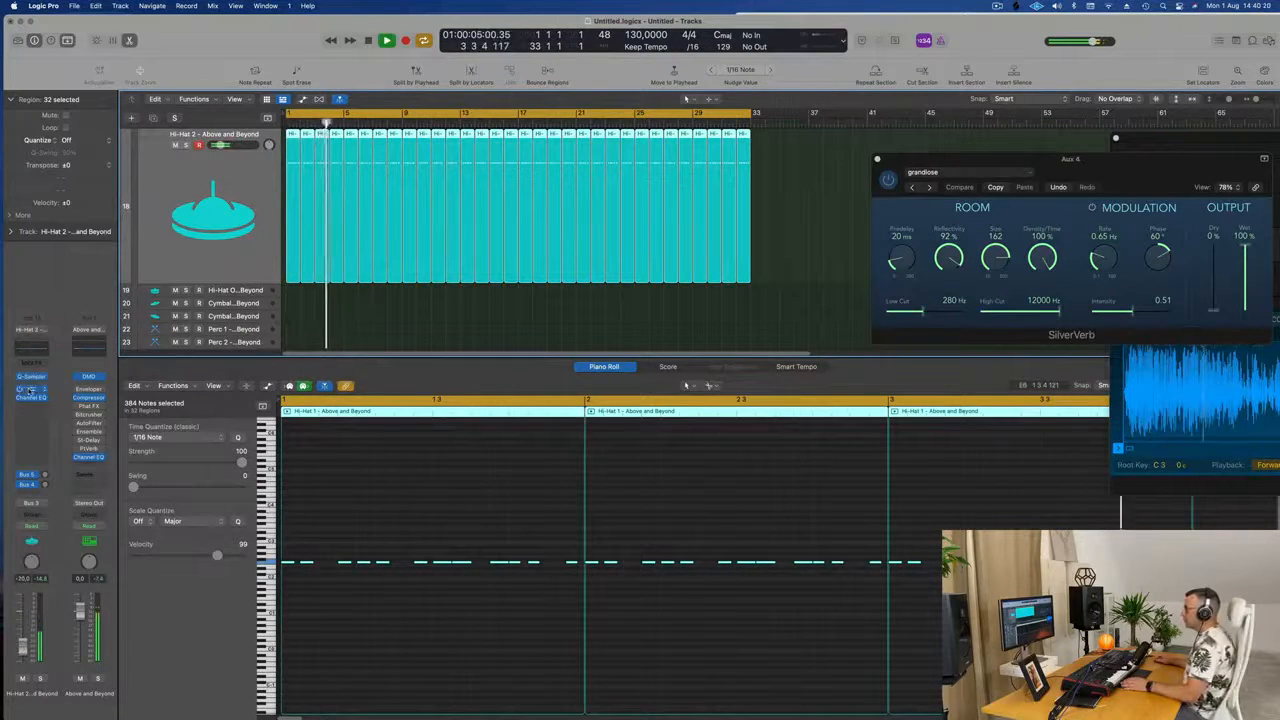
Set the Hi-Hat 2 track's Sample Delay to 7.6 ms left and 14.7 ms right
{"action": "left_click", "coordinate": [29, 391]}
{"action": "key", "text": "v"}
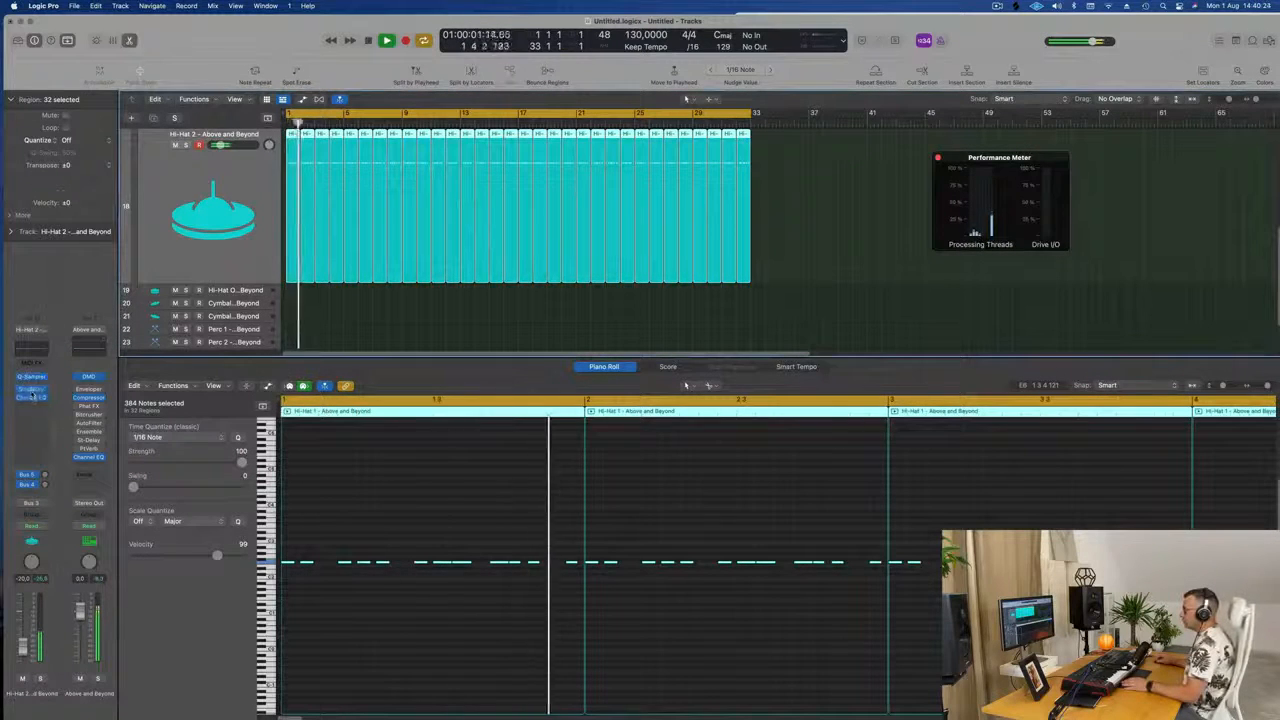
{"action": "key", "text": "v"}
{"action": "left_click_drag", "start_coordinate": [422, 225], "coordinate": [491, 222]}
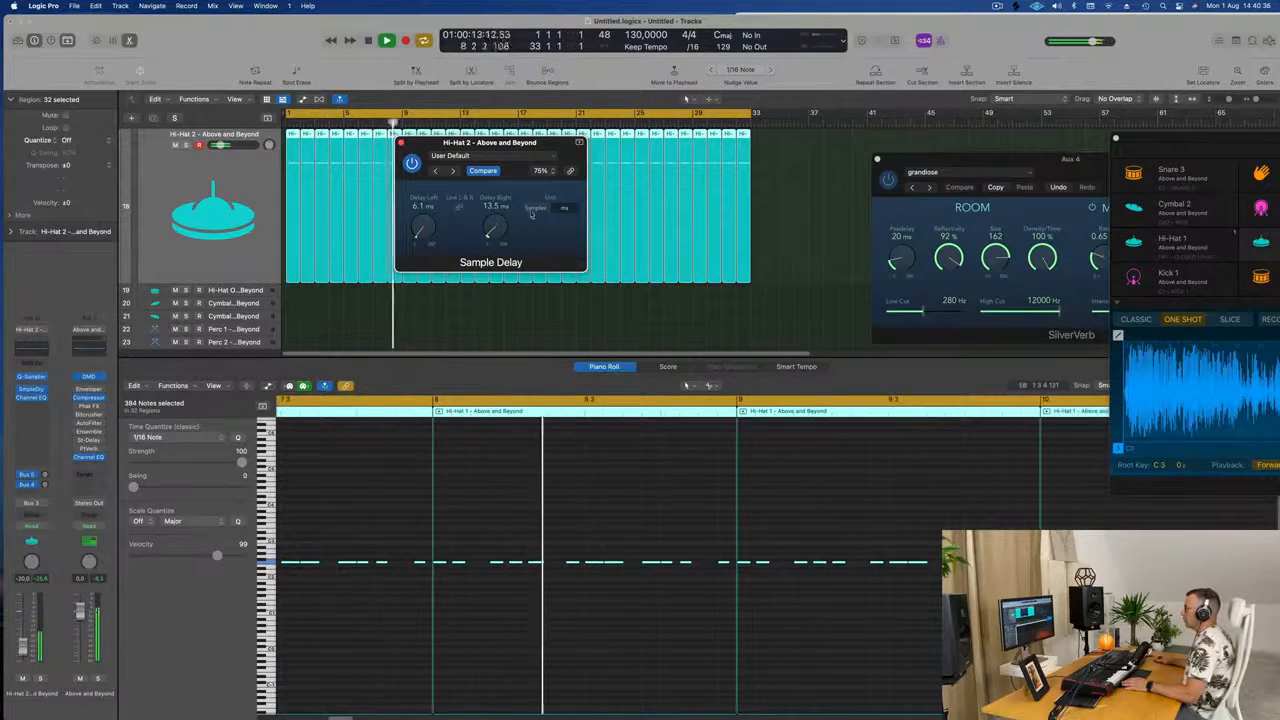
{"action": "left_click", "coordinate": [536, 208]}
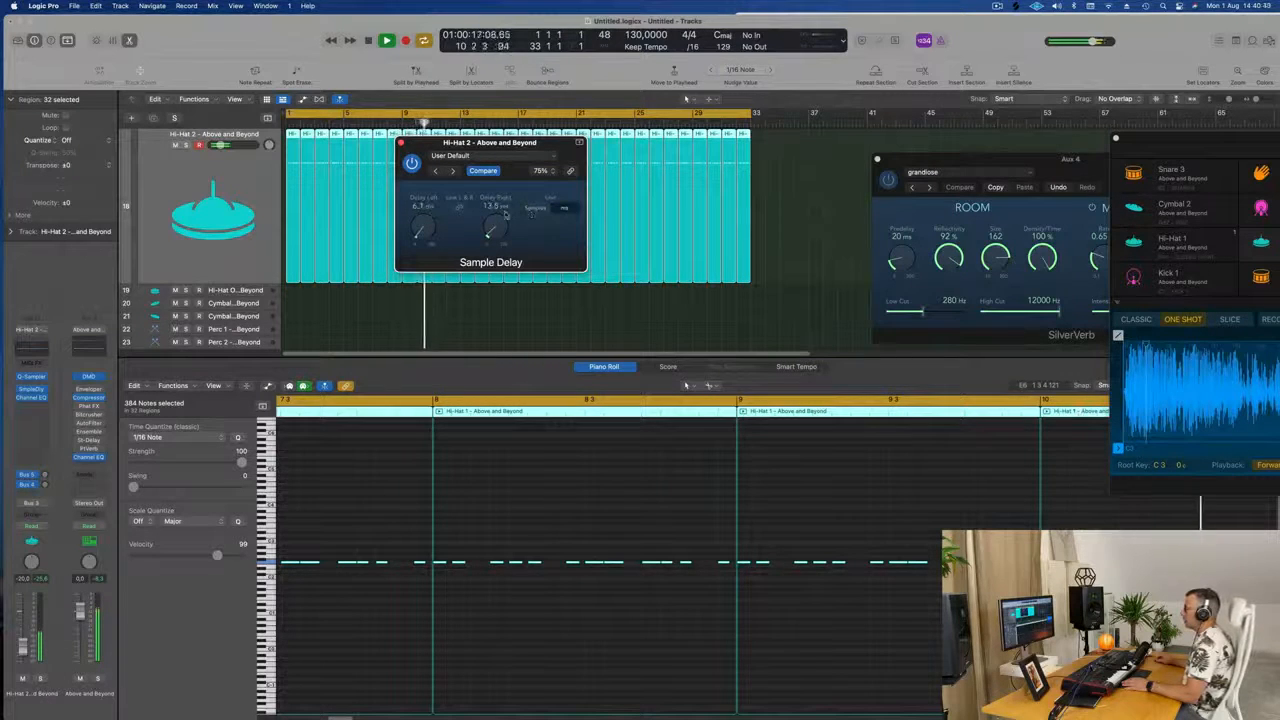
{"action": "left_click_drag", "start_coordinate": [491, 225], "coordinate": [492, 231]}
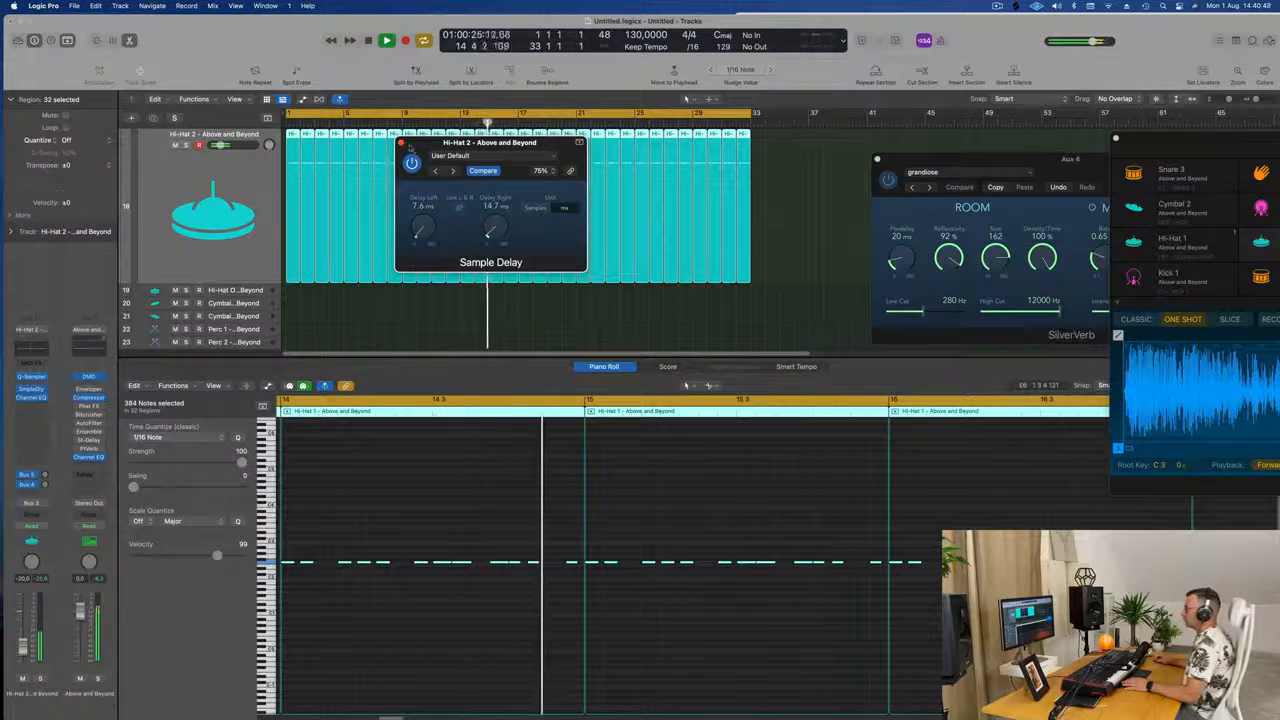
{"action": "left_click", "coordinate": [402, 144]}
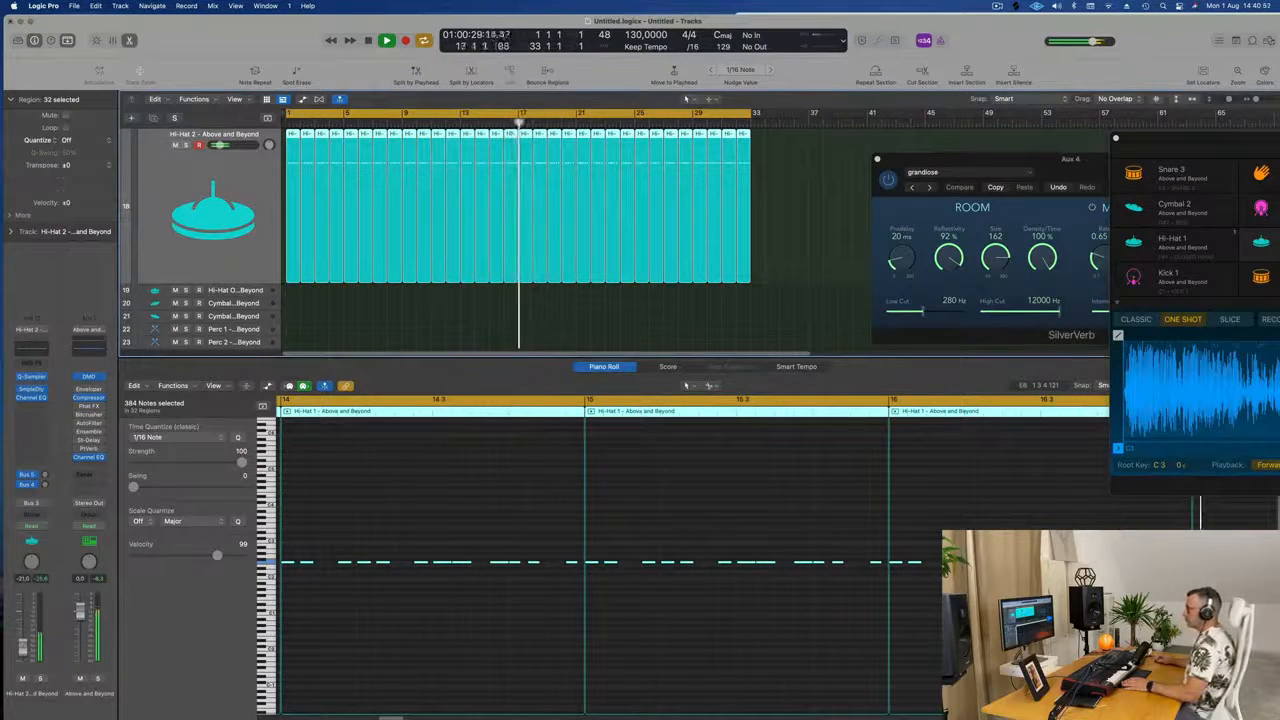
Raise the Hi-Hat 2 track's Bus 4 send and adjust its Quick Sampler coarse pitch to about +13
{"action": "left_click_drag", "start_coordinate": [45, 484], "coordinate": [50, 449]}
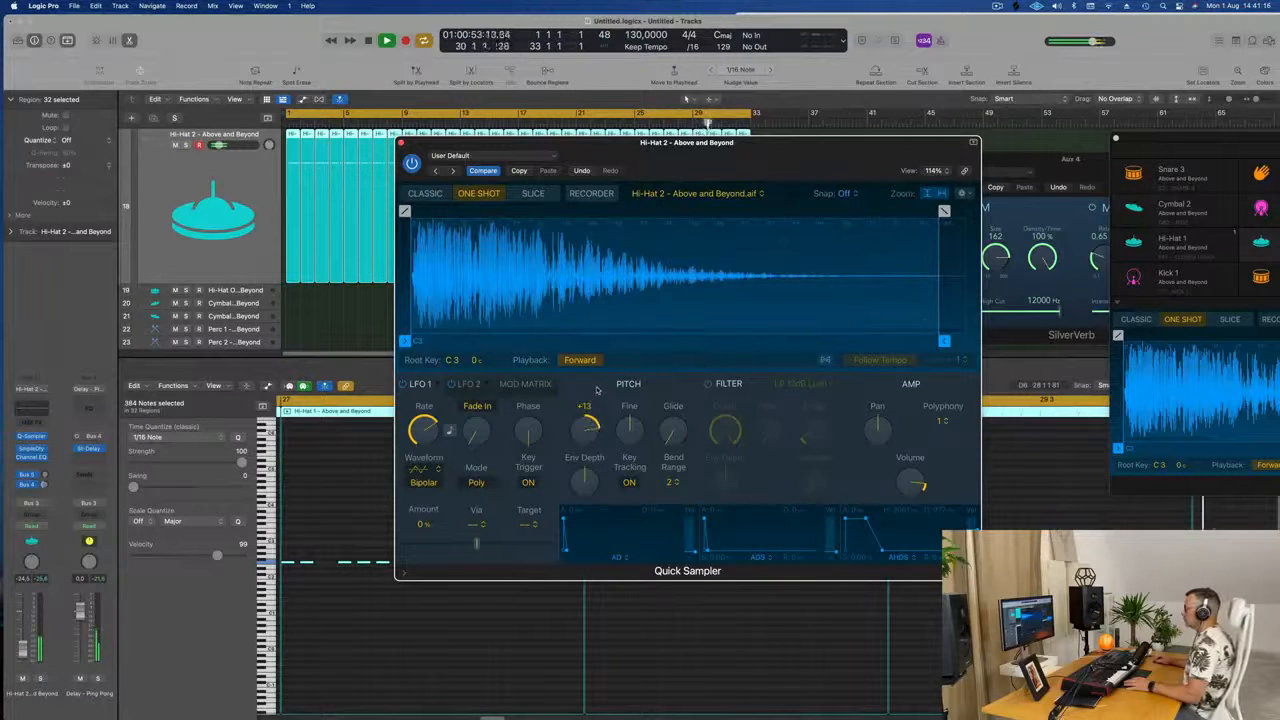
{"action": "left_click_drag", "start_coordinate": [598, 401], "coordinate": [598, 408]}
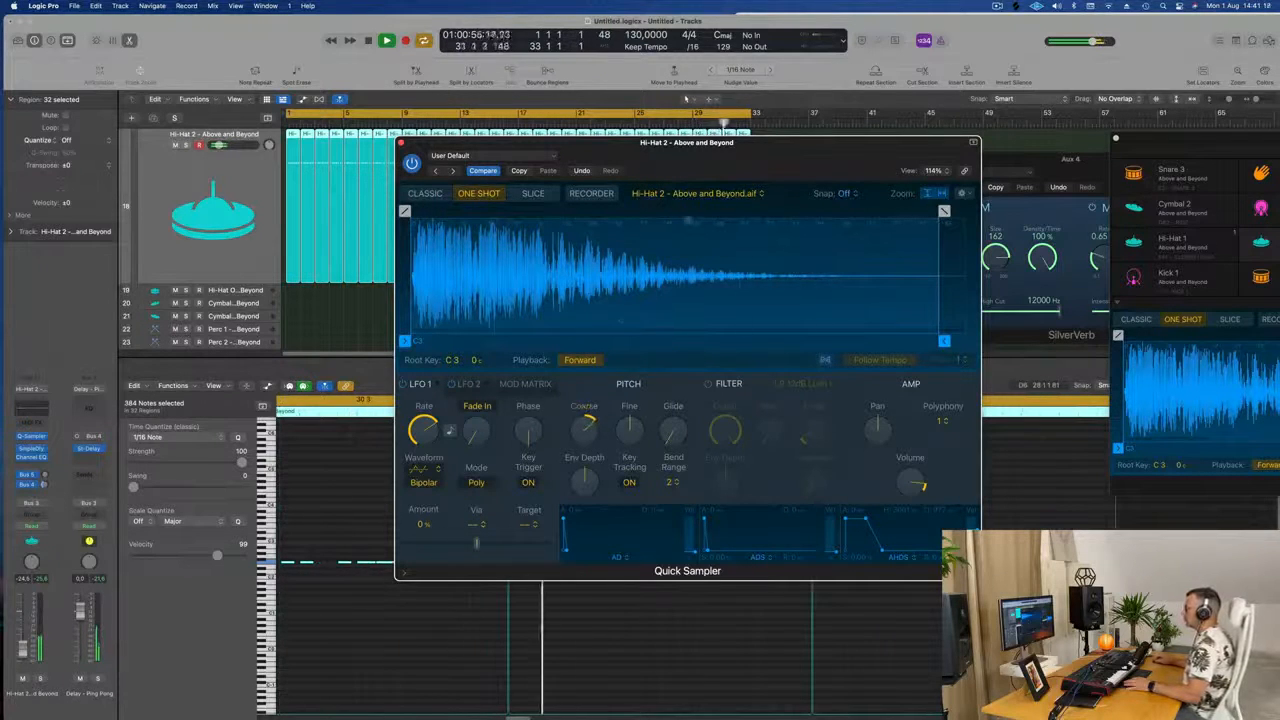
{"action": "left_click_drag", "start_coordinate": [780, 145], "coordinate": [778, 147]}
{"action": "left_click", "coordinate": [399, 144]}
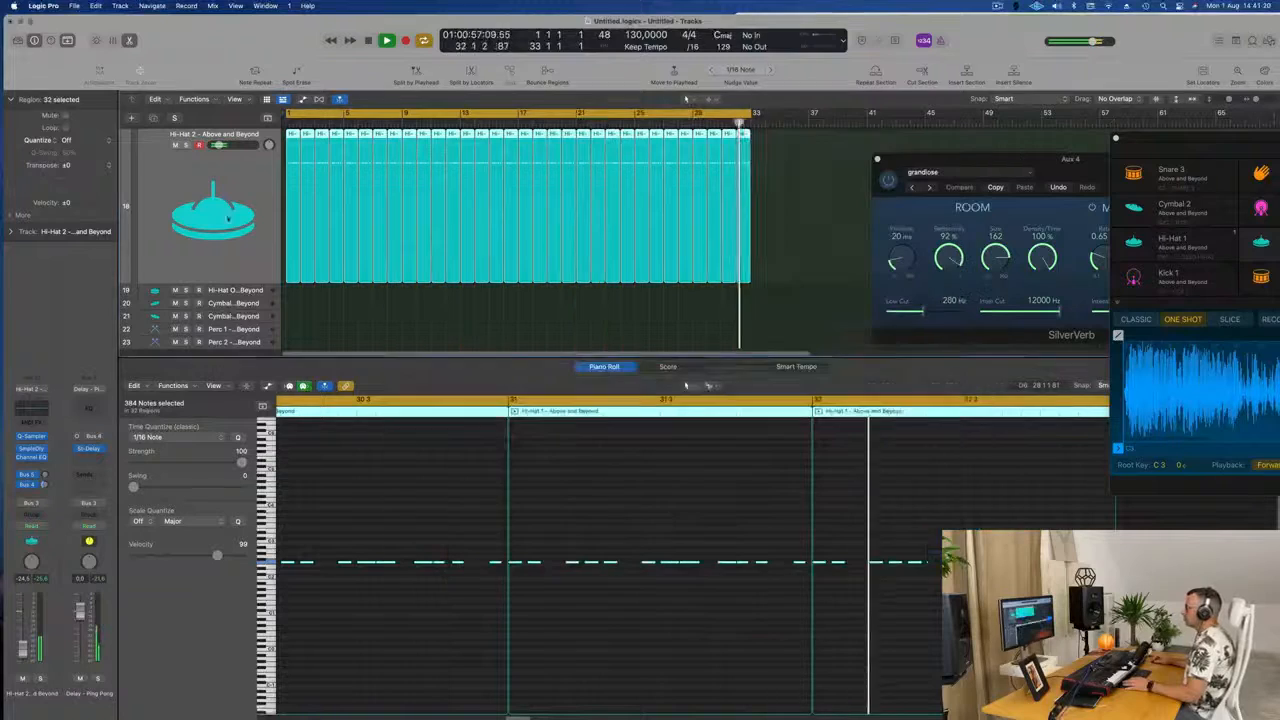
Copy all the Kick 1 regions across bars 1 to 32 onto the Kick 2 track and select that track
{"action": "scroll", "coordinate": [360, 290], "scroll_direction": "up", "scroll_amount": 3}
{"action": "scroll", "coordinate": [390, 275], "scroll_direction": "up", "scroll_amount": 5}
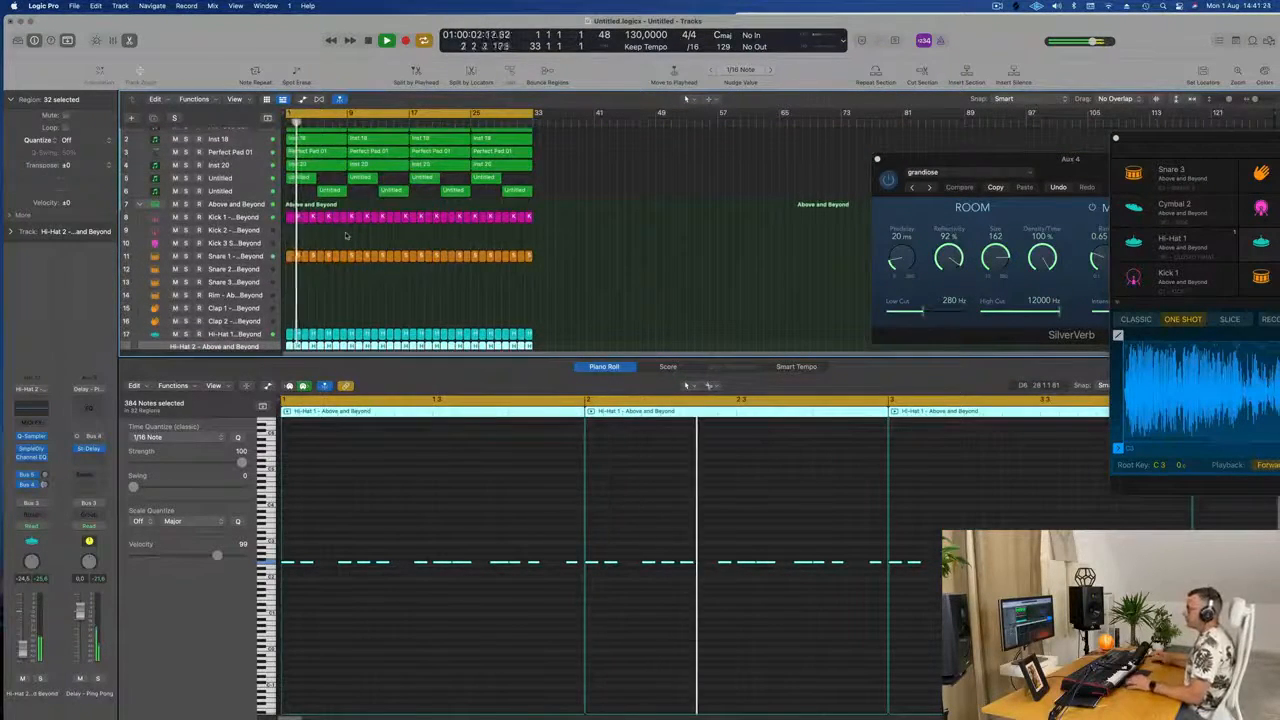
{"action": "scroll", "coordinate": [398, 263], "scroll_direction": "up", "scroll_amount": 2}
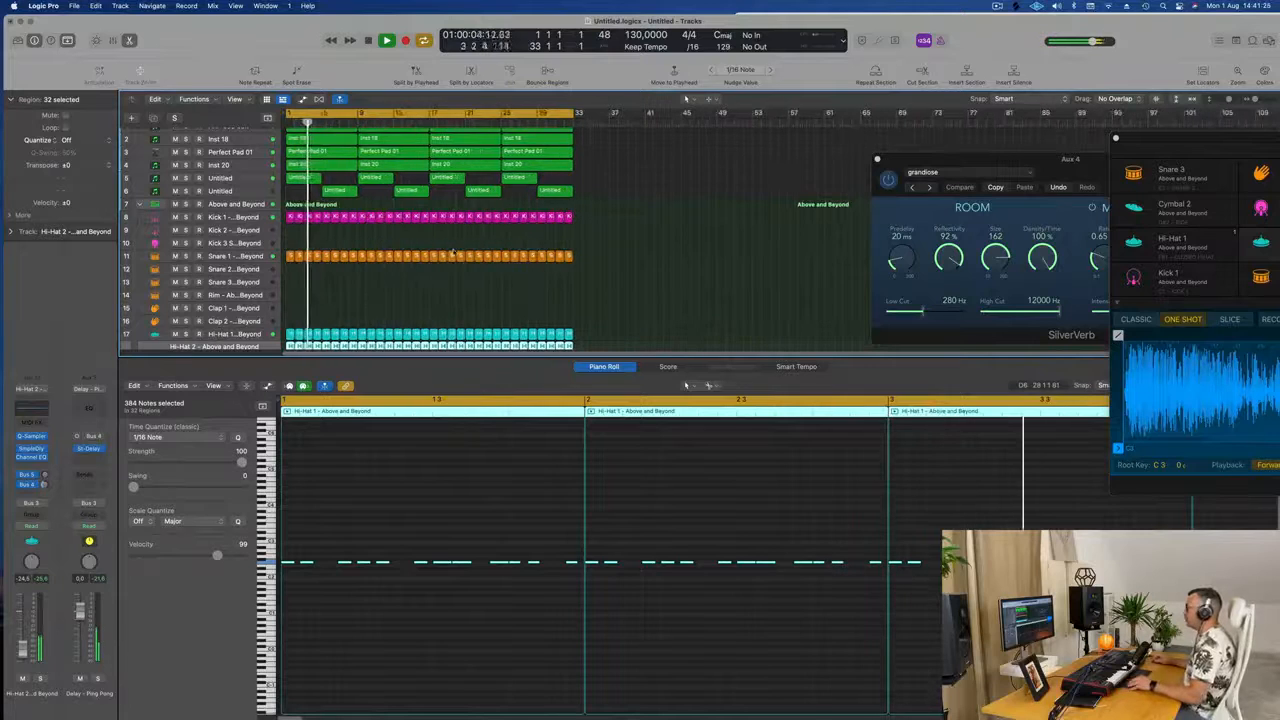
{"action": "scroll", "coordinate": [492, 257], "scroll_direction": "up", "scroll_amount": 3}
{"action": "scroll", "coordinate": [492, 257], "scroll_direction": "down", "scroll_amount": 2}
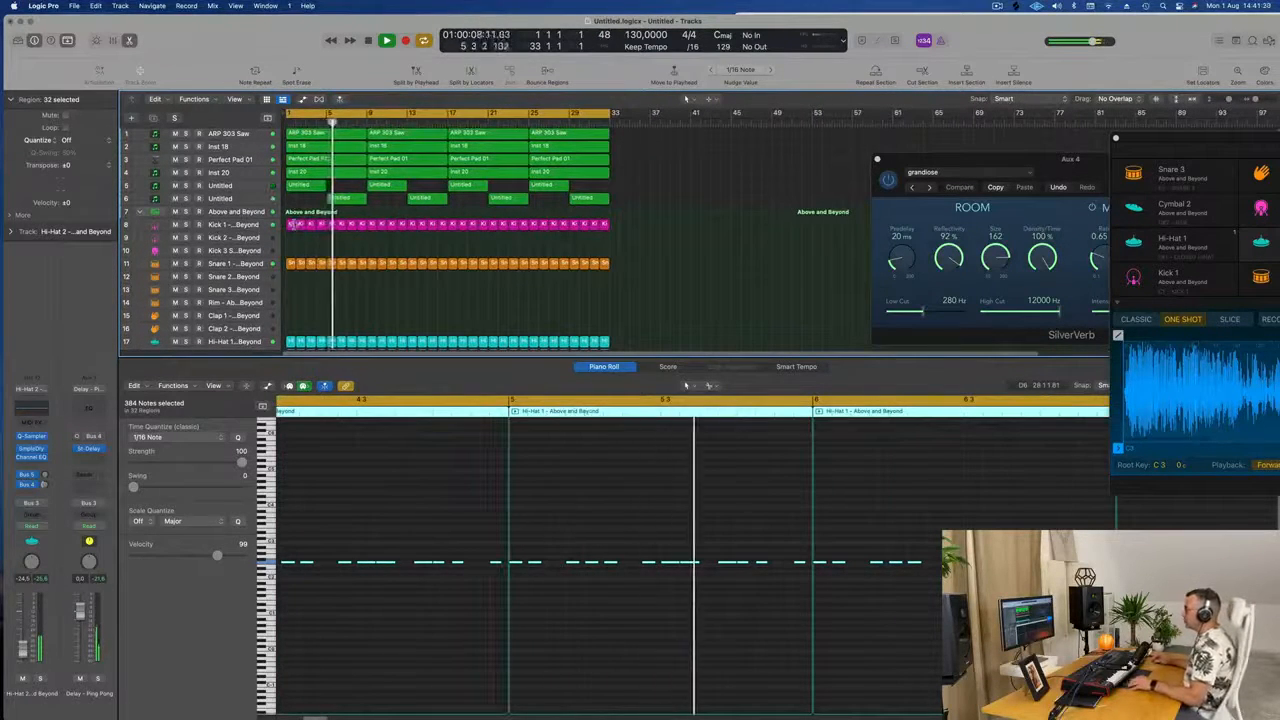
{"action": "left_click_drag", "start_coordinate": [638, 230], "coordinate": [292, 223]}
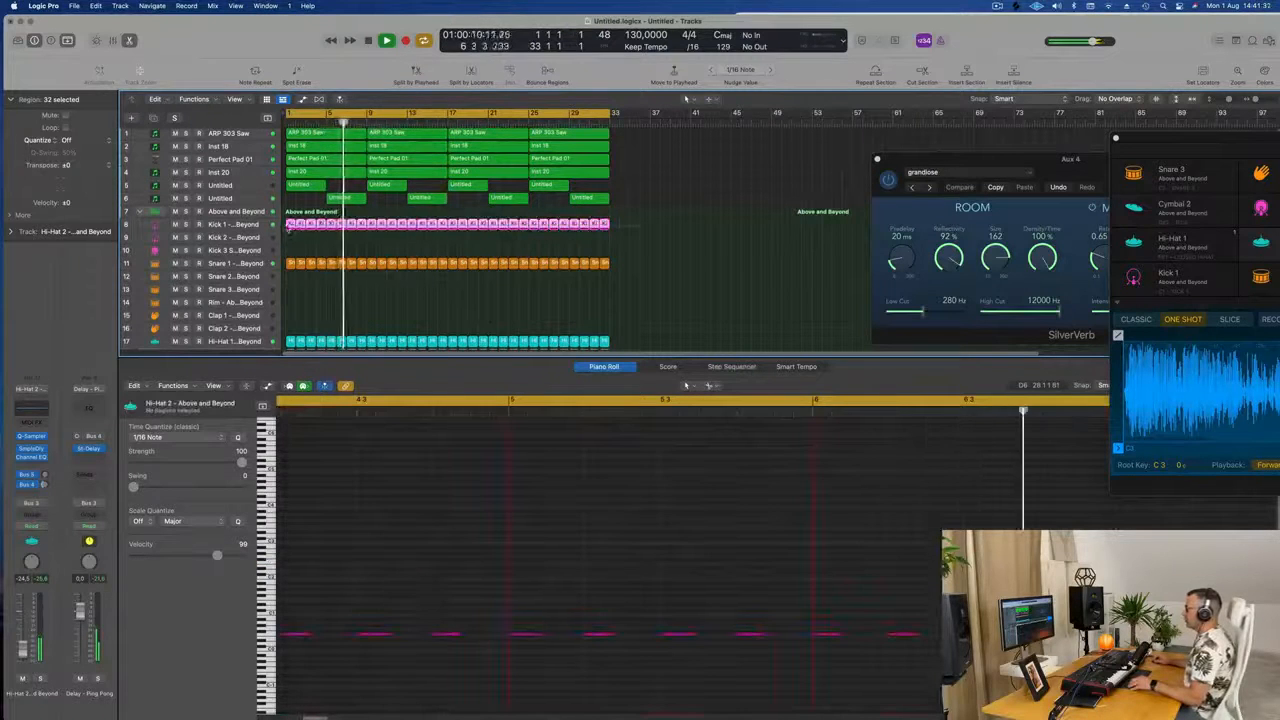
{"action": "left_click", "coordinate": [248, 236]}
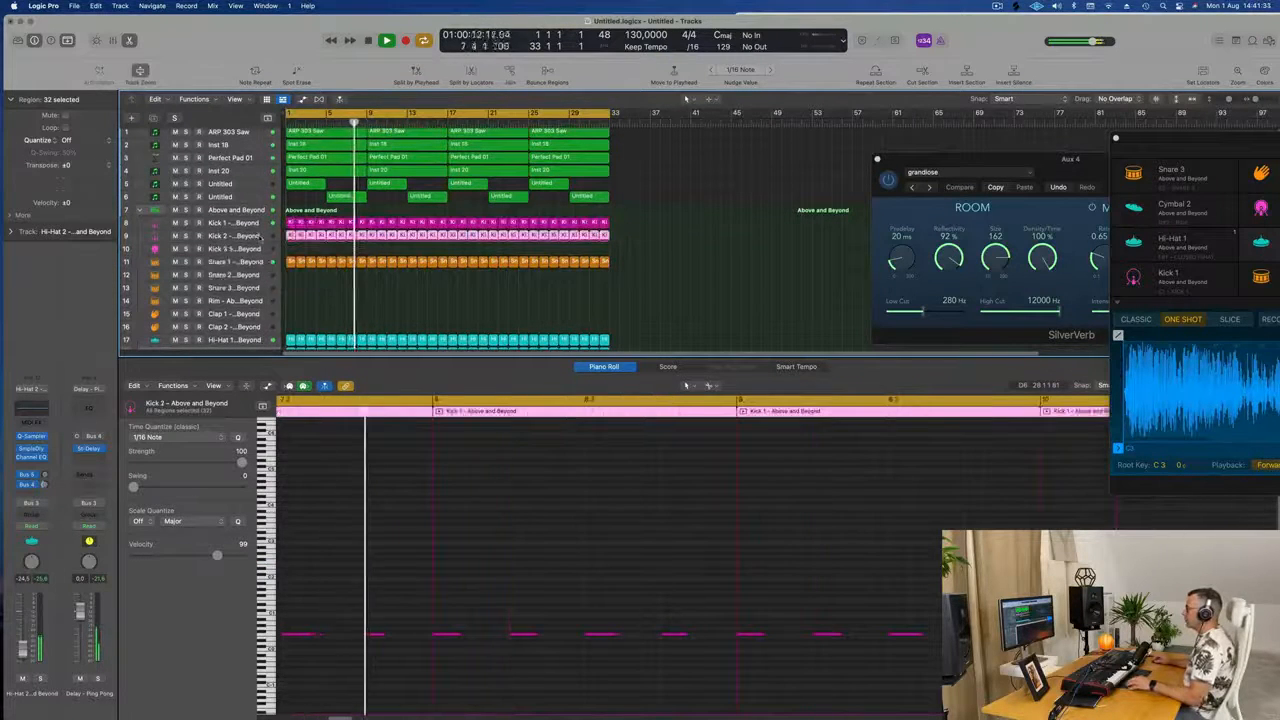
{"action": "key", "text": "ctrl+z"}
{"action": "left_click", "coordinate": [248, 236]}
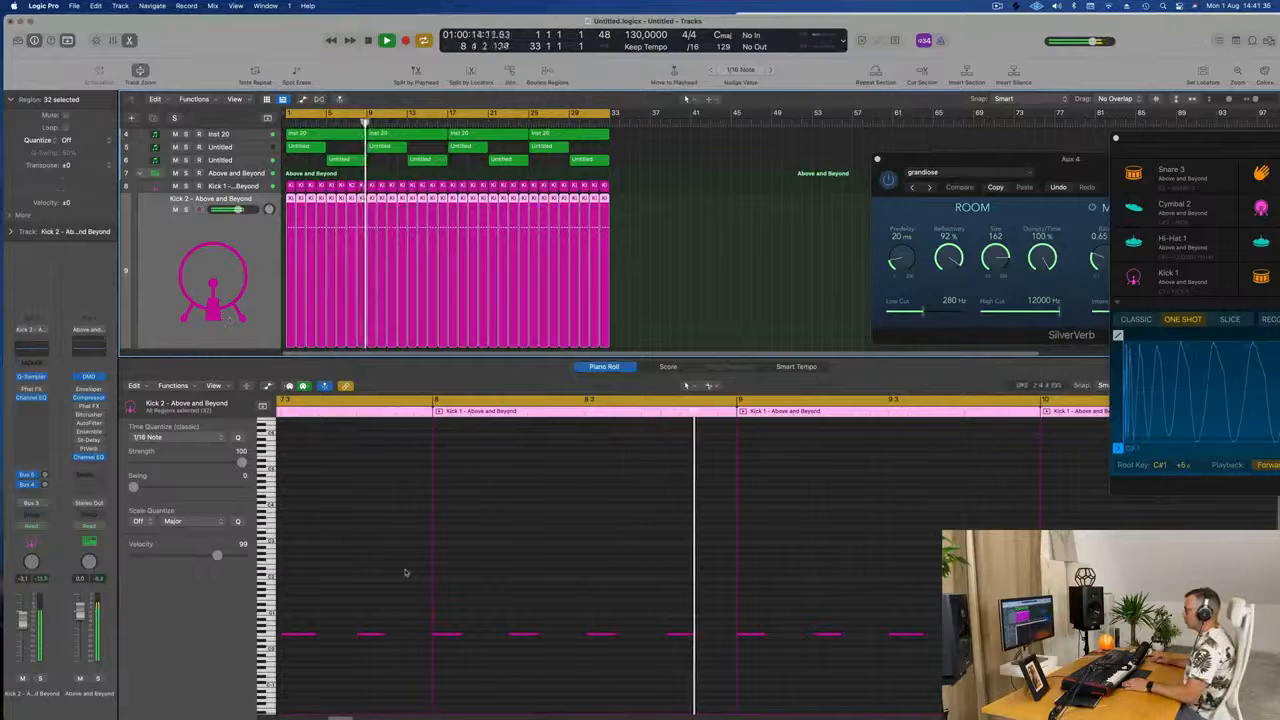
Transpose all Kick 2 notes up one octave and lower the Kick 2 track's volume to -6.4 dB
{"action": "key", "text": "Return"}
{"action": "key", "text": "super+a"}
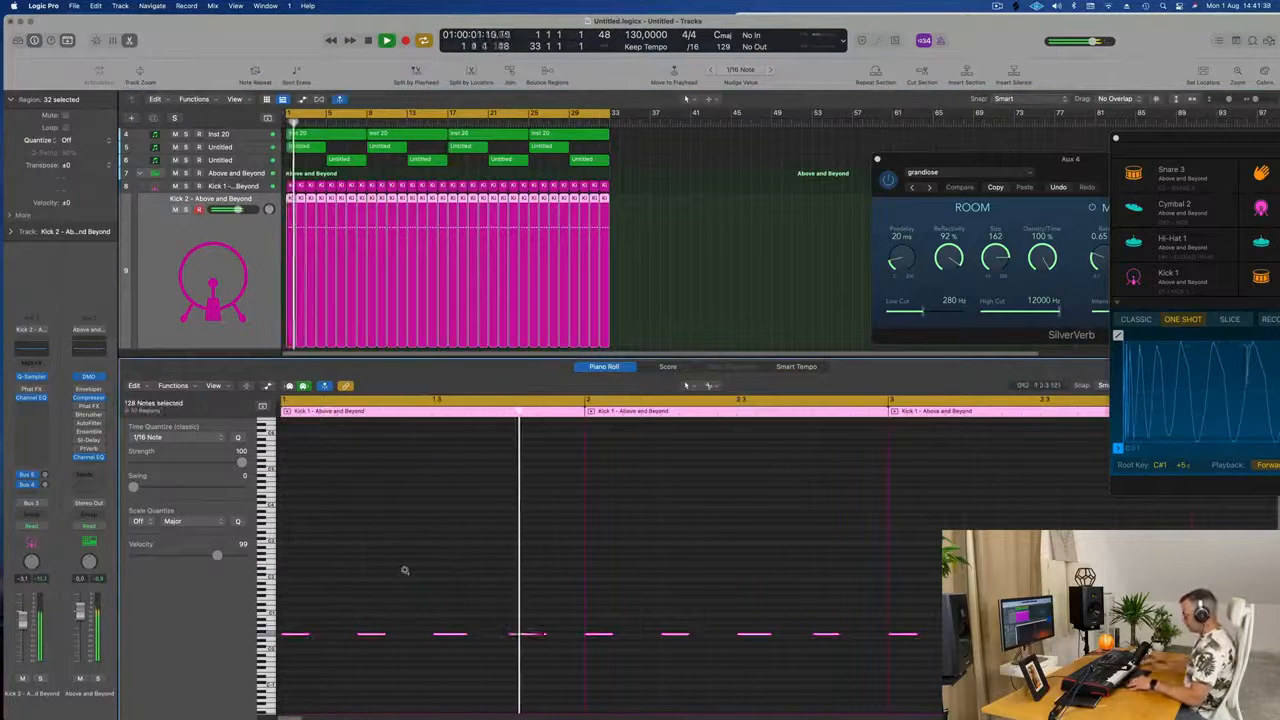
{"action": "key", "text": "alt+shift+Up"}
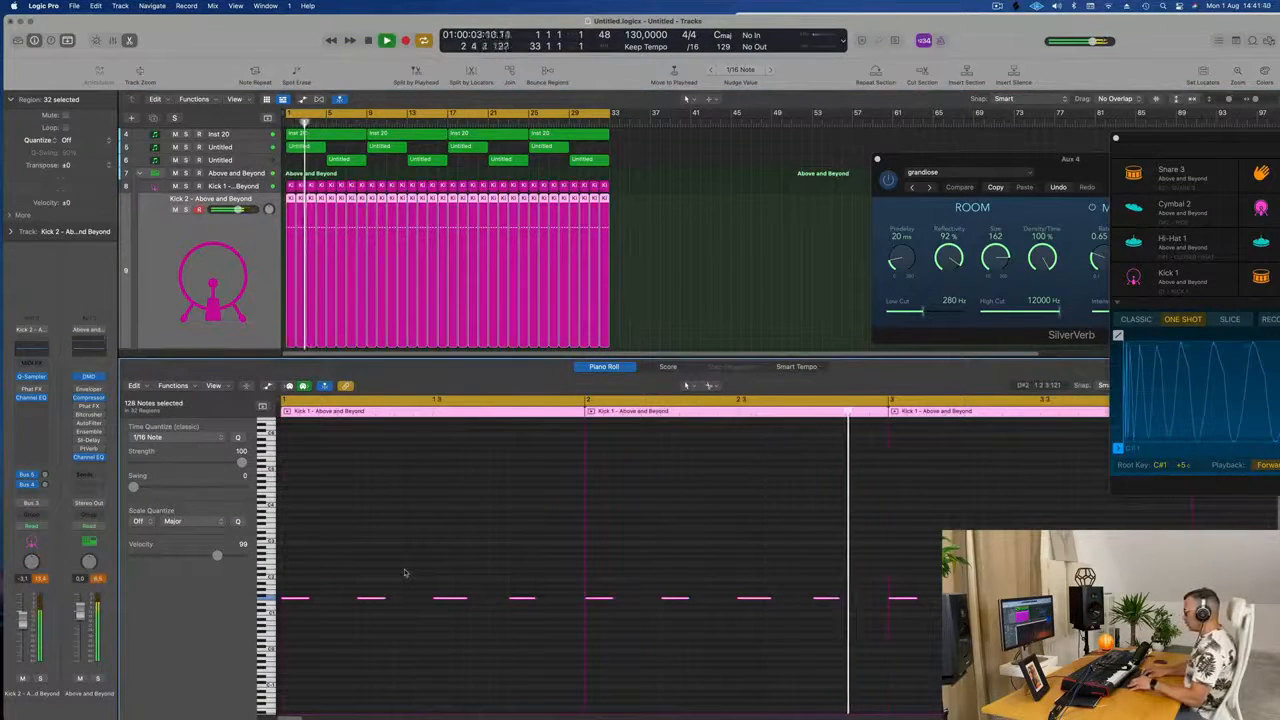
{"action": "key", "text": "alt+shift+Up"}
{"action": "key", "text": "alt+shift+Down"}
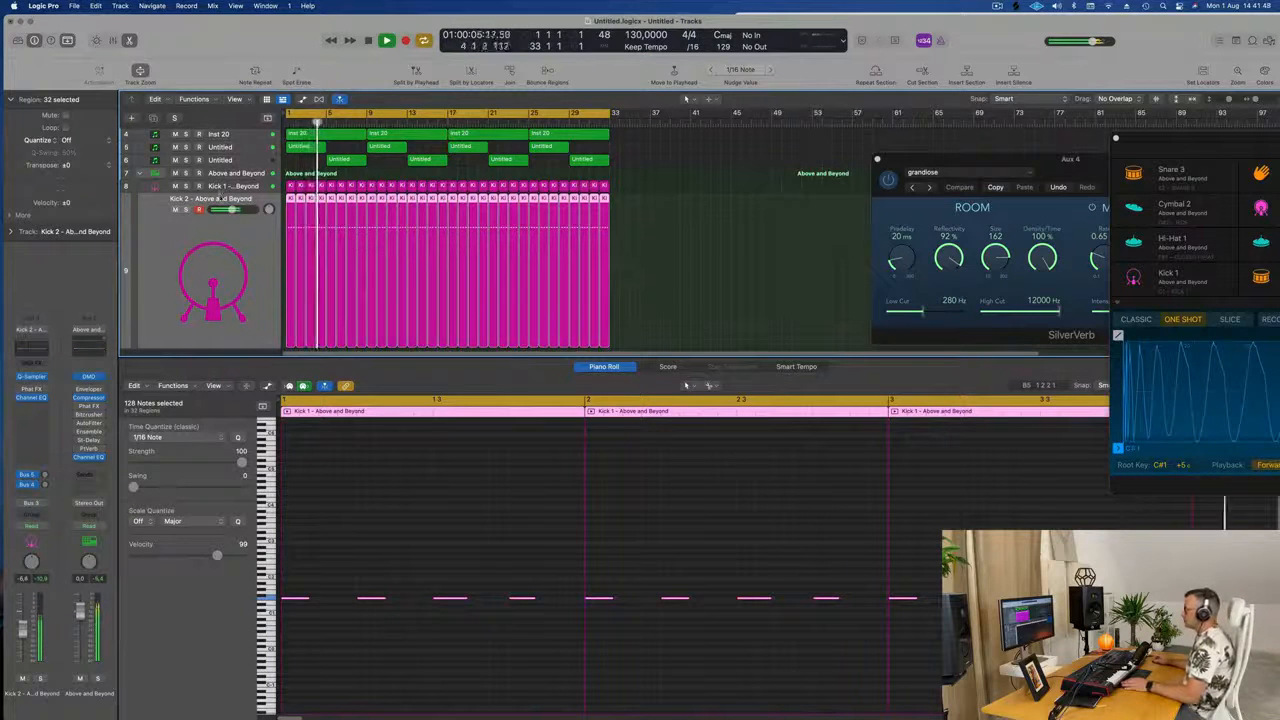
Copy the first one-bar Snare 1 region to bar 1 of the Clap 1 track and audition it from the start
{"action": "scroll", "coordinate": [223, 199], "scroll_direction": "down", "scroll_amount": 10}
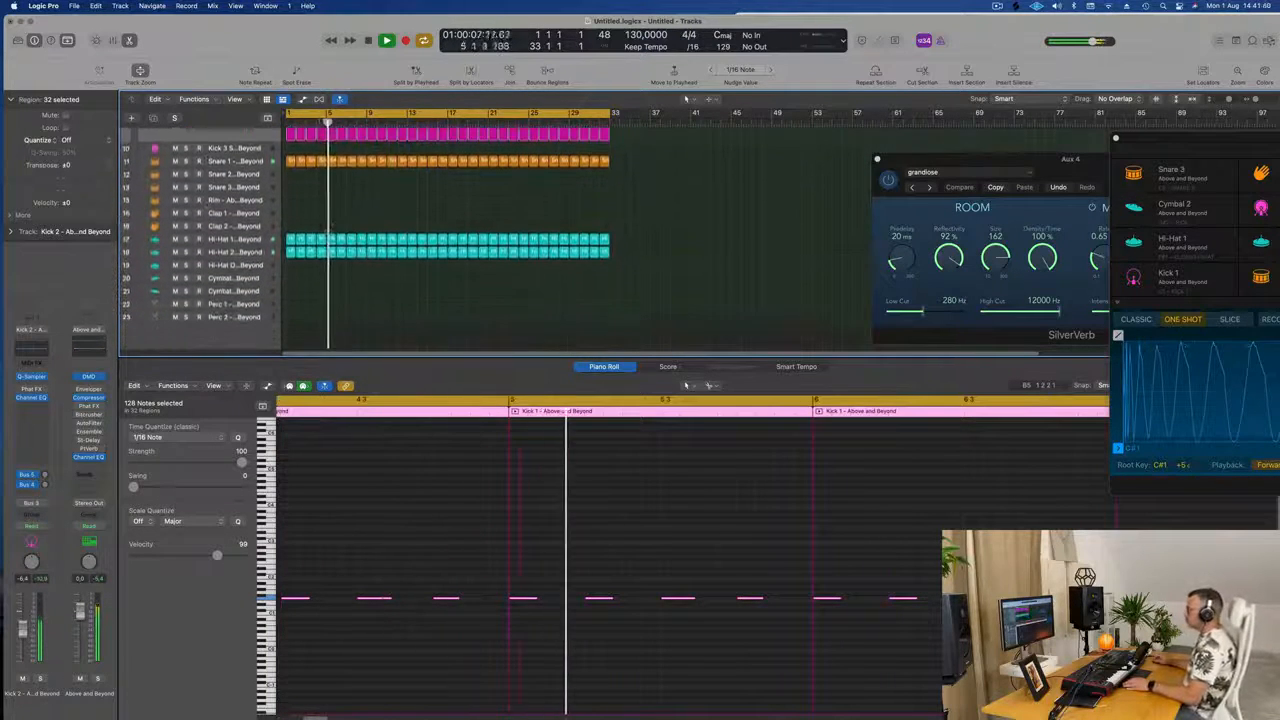
{"action": "left_click_drag", "start_coordinate": [291, 163], "coordinate": [289, 211]}
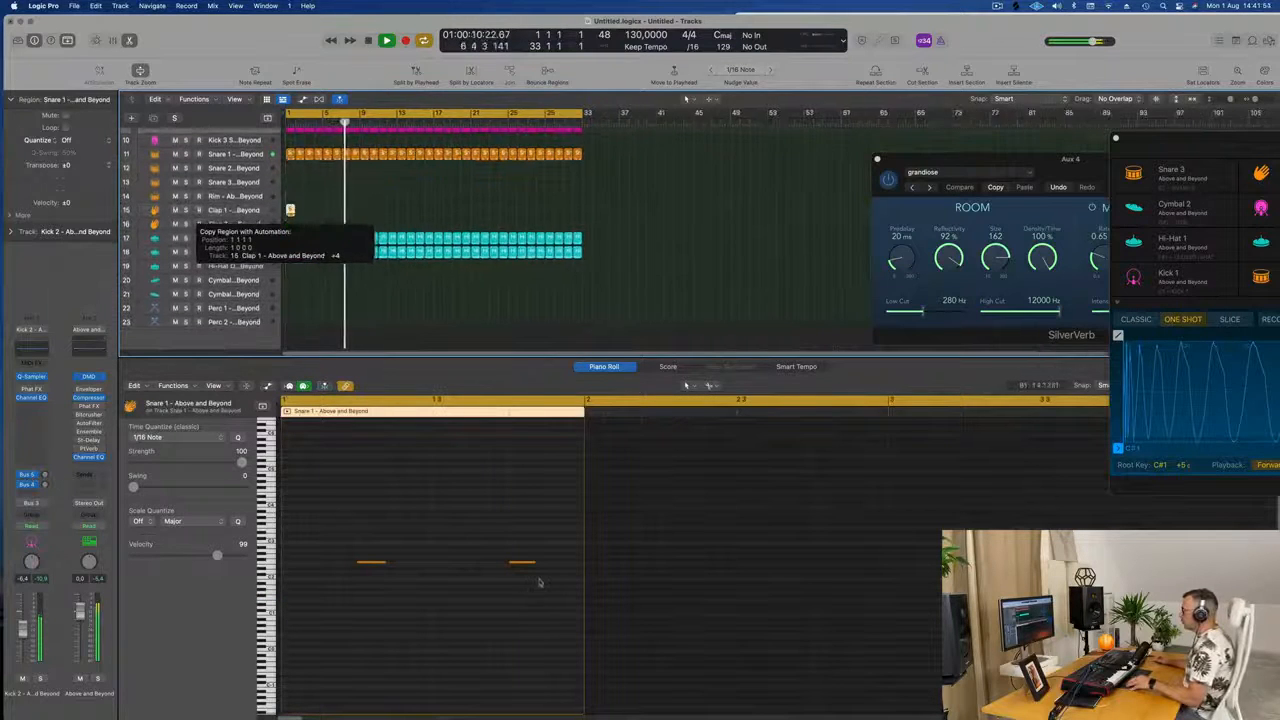
{"action": "left_click_drag", "start_coordinate": [348, 516], "coordinate": [570, 602]}
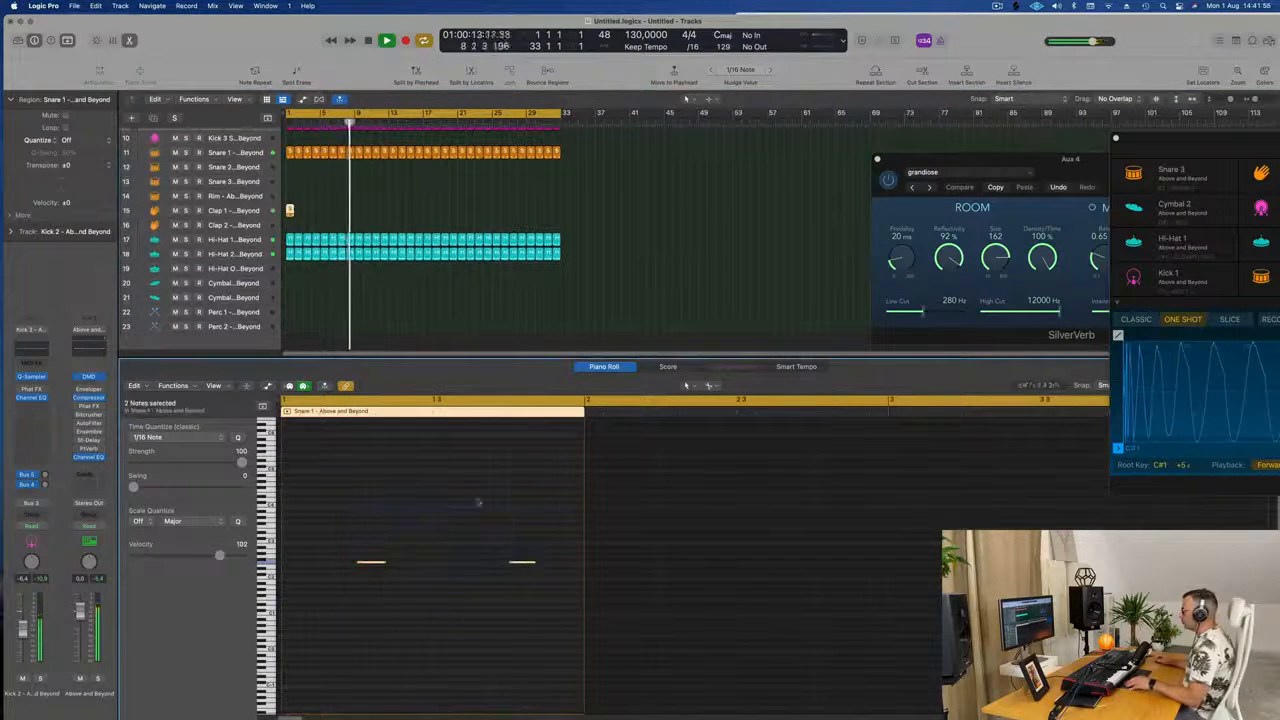
{"action": "key", "text": "space"}
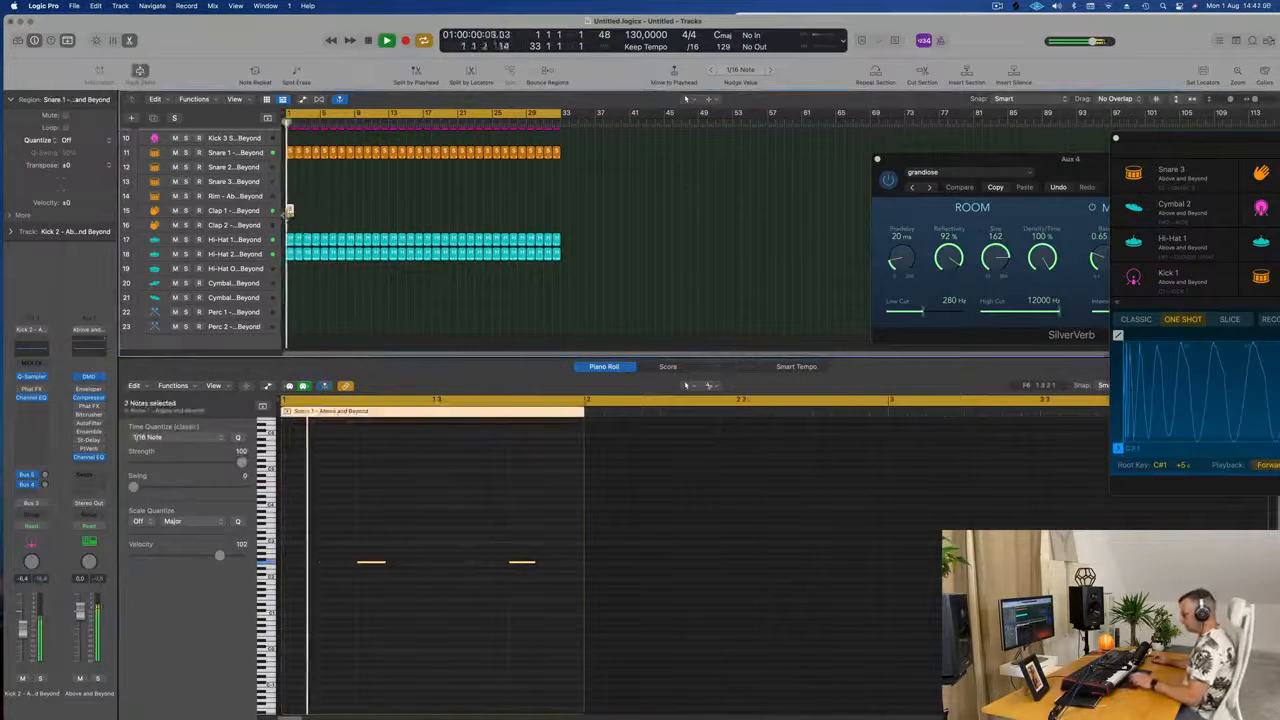
Repeat the Clap 1 region until it fills bars 1 to 32 and delete the surplus copies past bar 32
{"action": "key", "text": "super+r"}
{"action": "key", "text": "super+r"}
{"action": "key", "text": "super+r"}
{"action": "key", "text": "super+r"}
{"action": "key", "text": "super+r"}
{"action": "left_click_drag", "start_coordinate": [382, 207], "coordinate": [273, 219]}
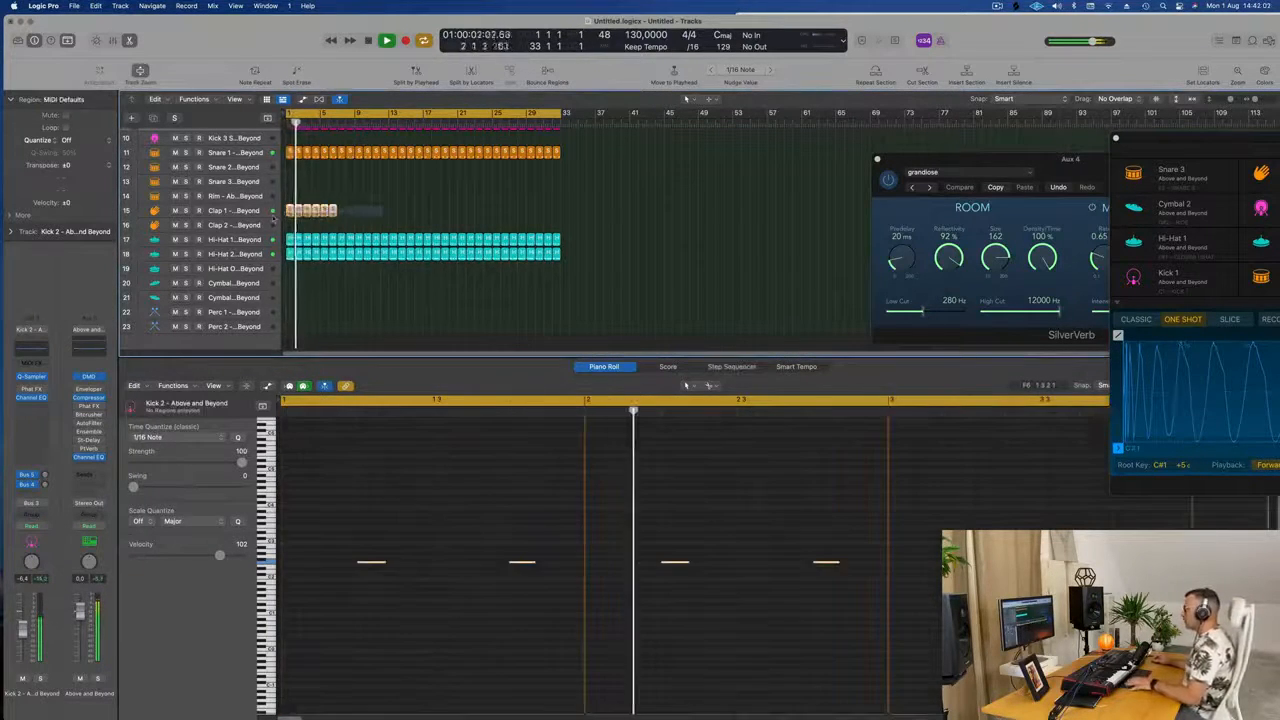
{"action": "key", "text": "super+r"}
{"action": "key", "text": "super+r"}
{"action": "key", "text": "super+r"}
{"action": "key", "text": "super+r"}
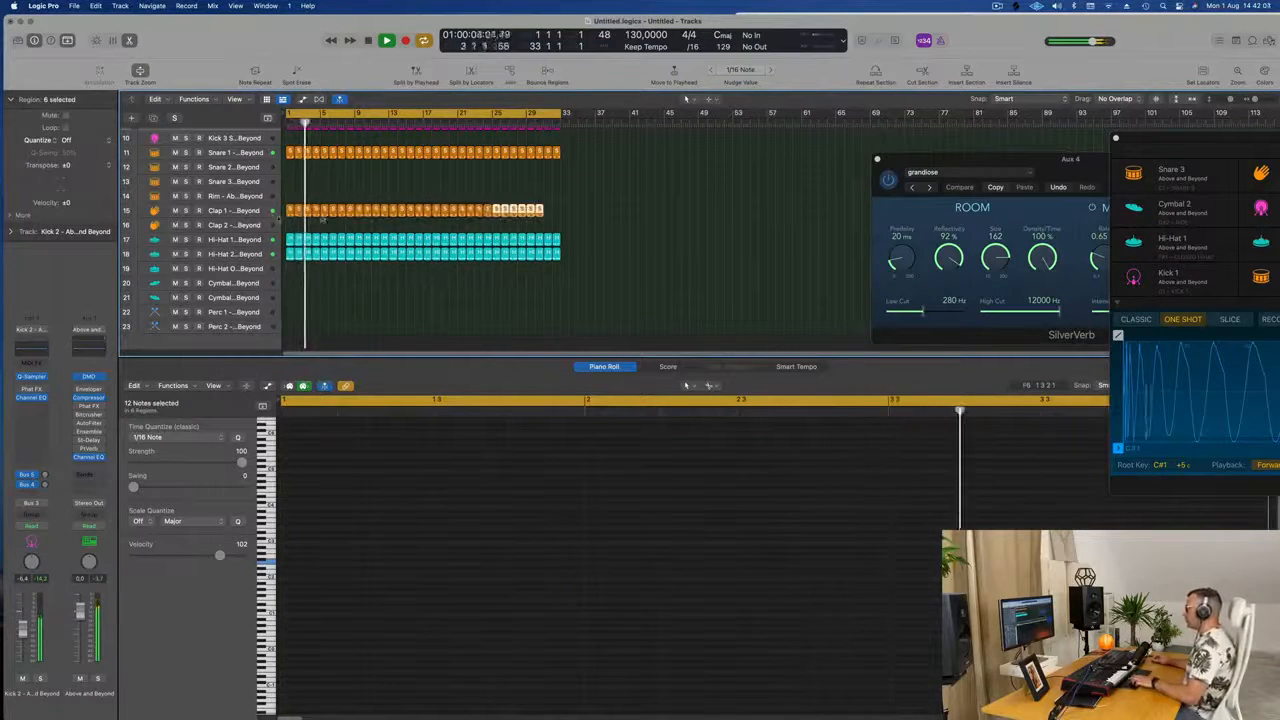
{"action": "key", "text": "super+r"}
{"action": "left_click_drag", "start_coordinate": [645, 205], "coordinate": [570, 236]}
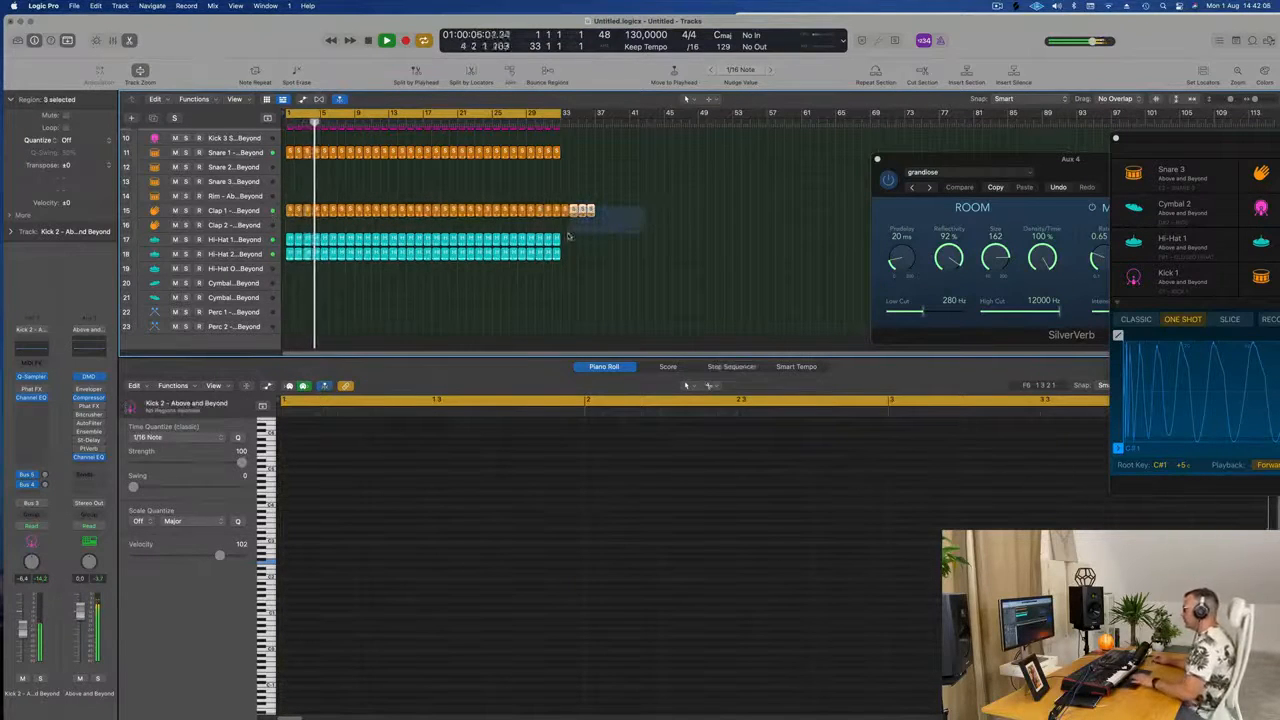
{"action": "key", "text": "Delete"}
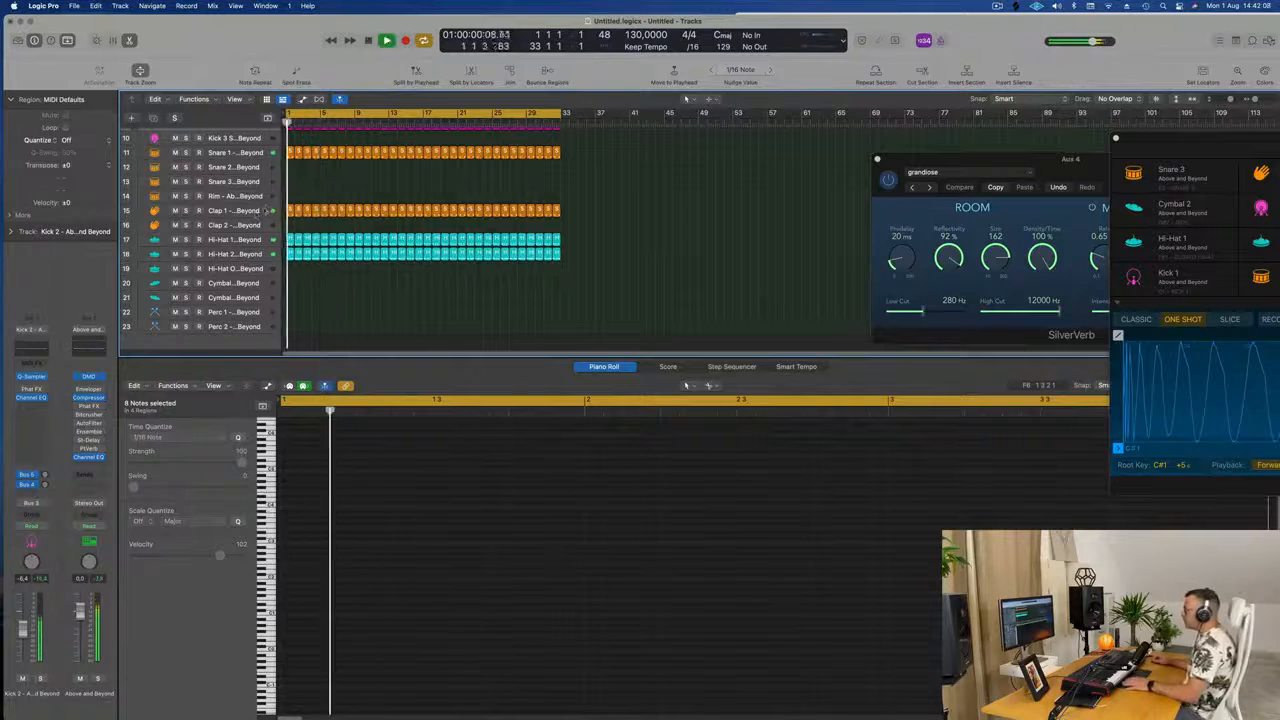
Raise the Clap 1 track's Bus 4 send and return to the full arrangement with no regions selected
{"action": "left_click", "coordinate": [250, 212]}
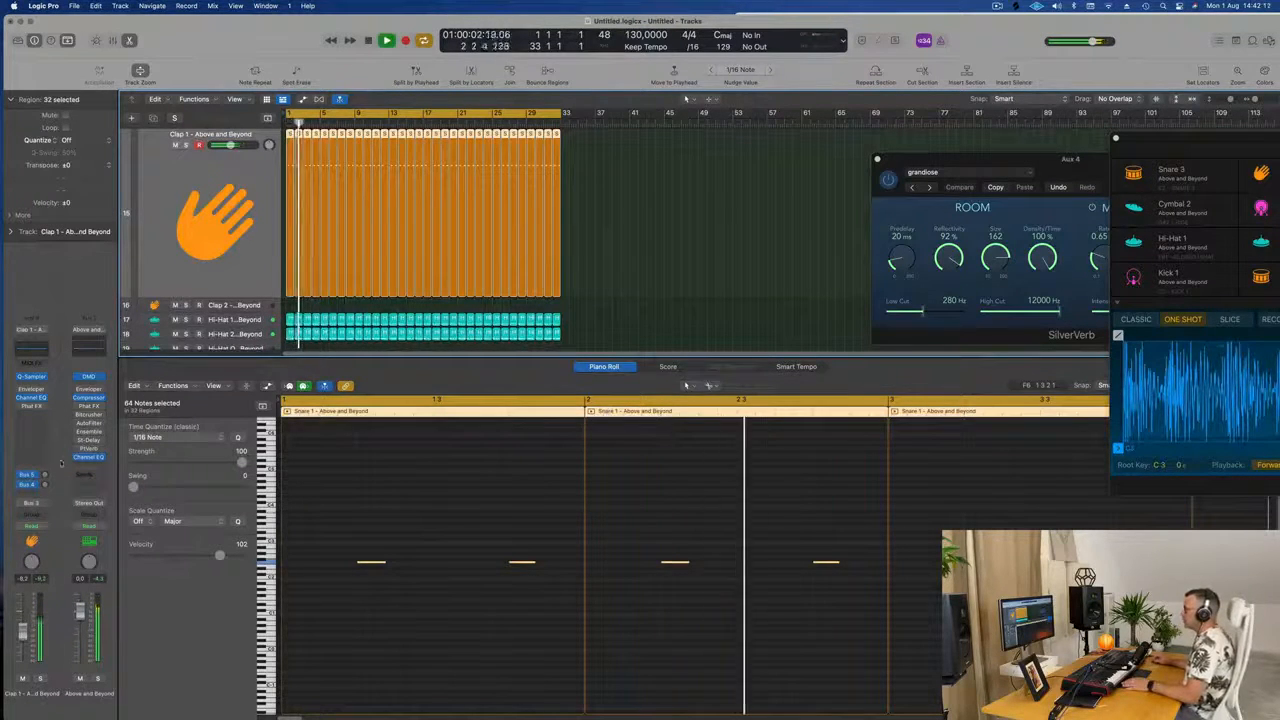
{"action": "left_click", "coordinate": [44, 484]}
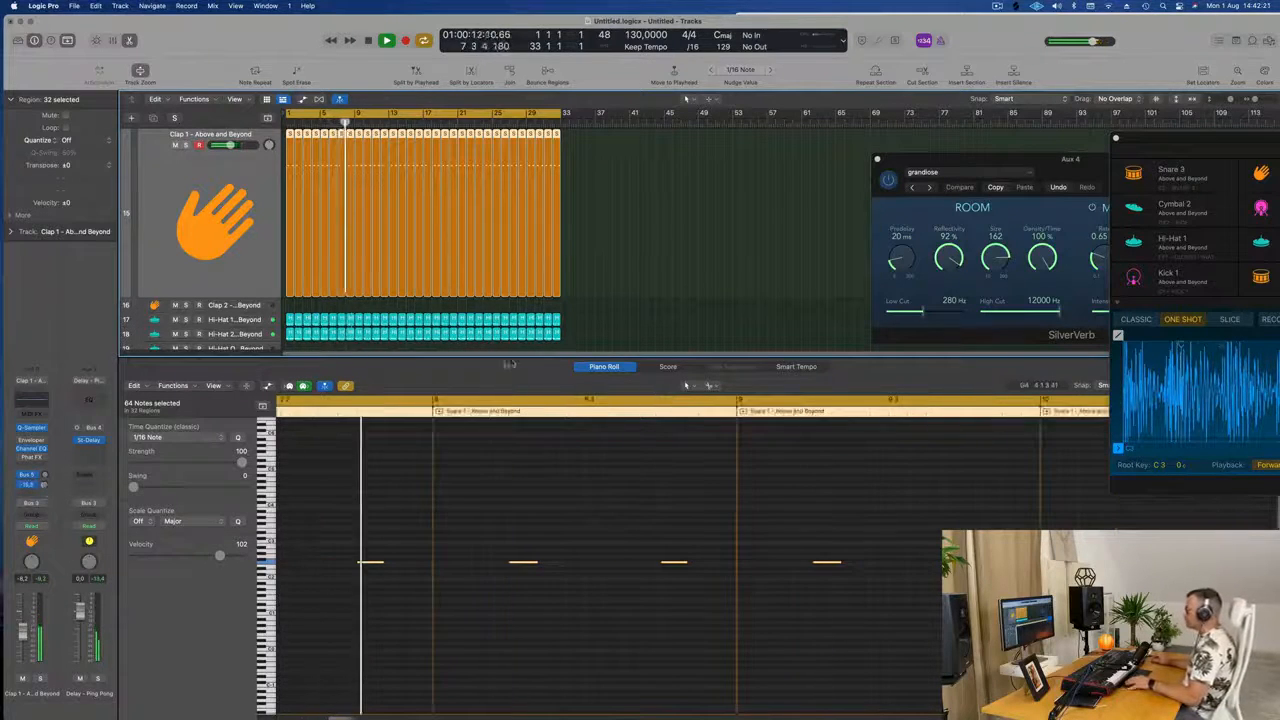
{"action": "key", "text": "x"}
{"action": "key", "text": "x"}
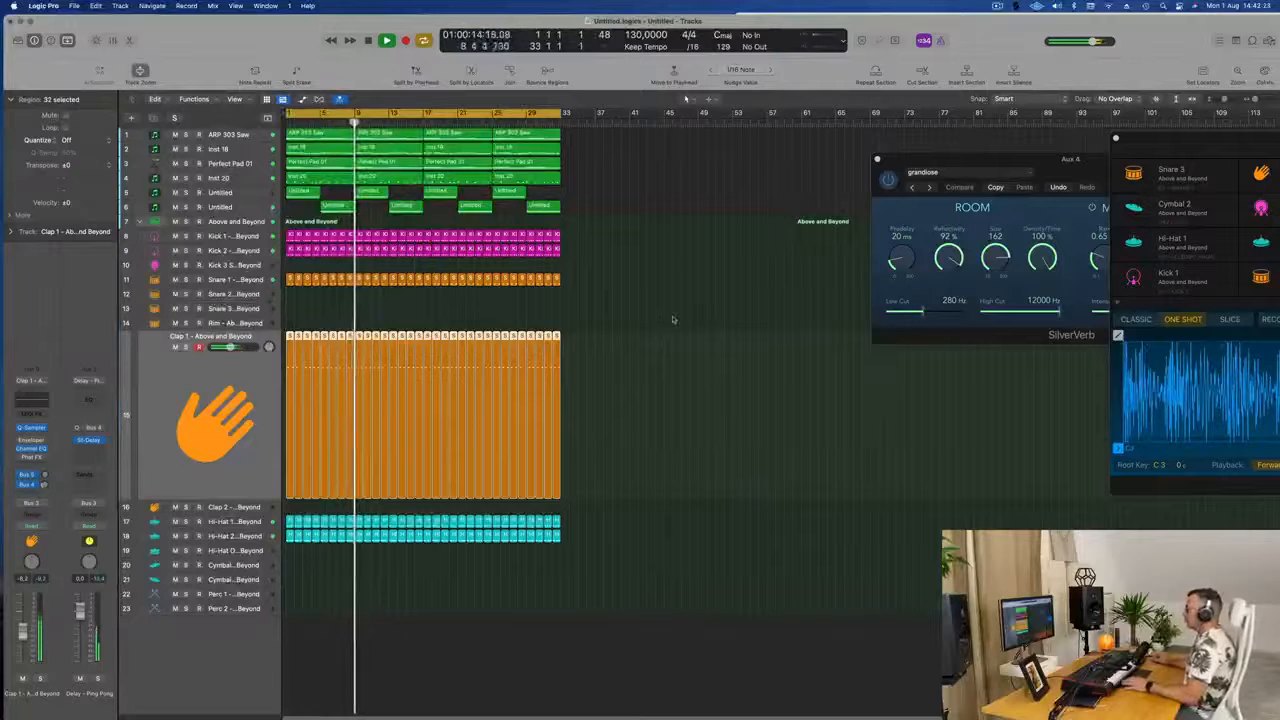
{"action": "left_click", "coordinate": [680, 310]}
{"action": "key", "text": "super+Right"}
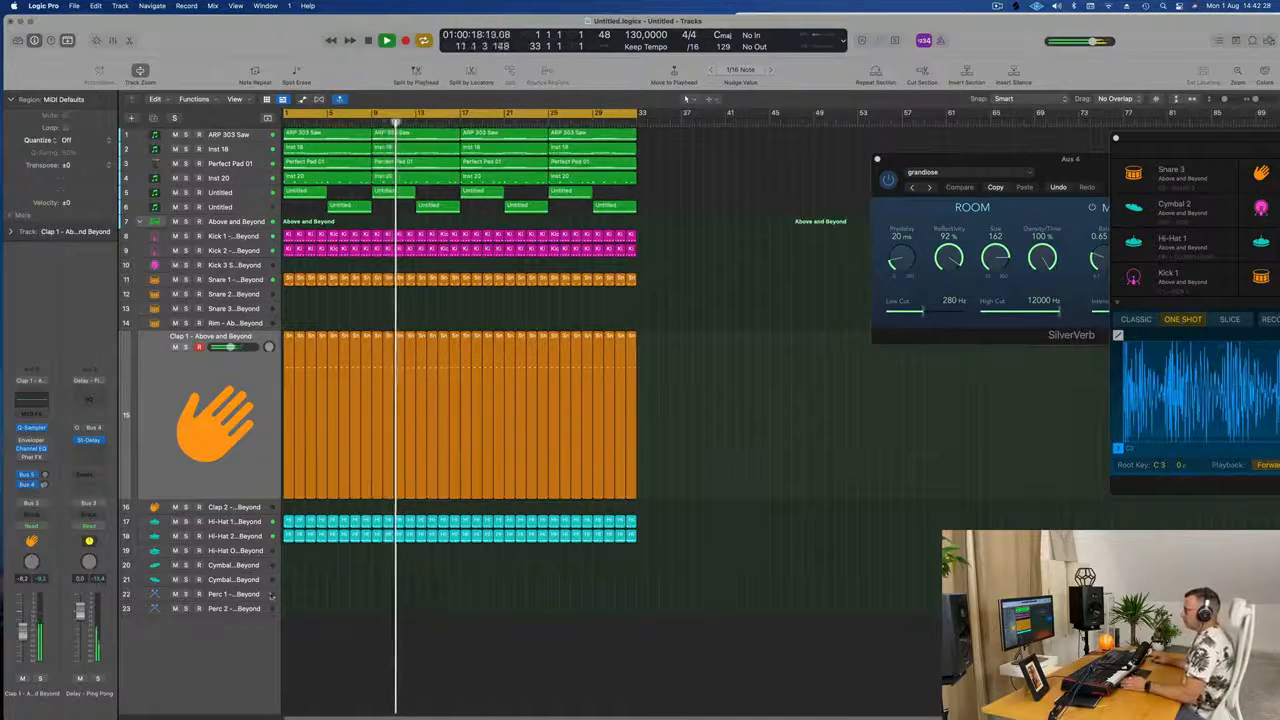
Copy the first Hi-Hat 1 region, try it on both Cymbal tracks, and place it at bar 1 of Perc 1
{"action": "left_click", "coordinate": [289, 522]}
{"action": "left_click_drag", "start_coordinate": [289, 522], "coordinate": [291, 566]}
{"action": "key", "text": "Return"}
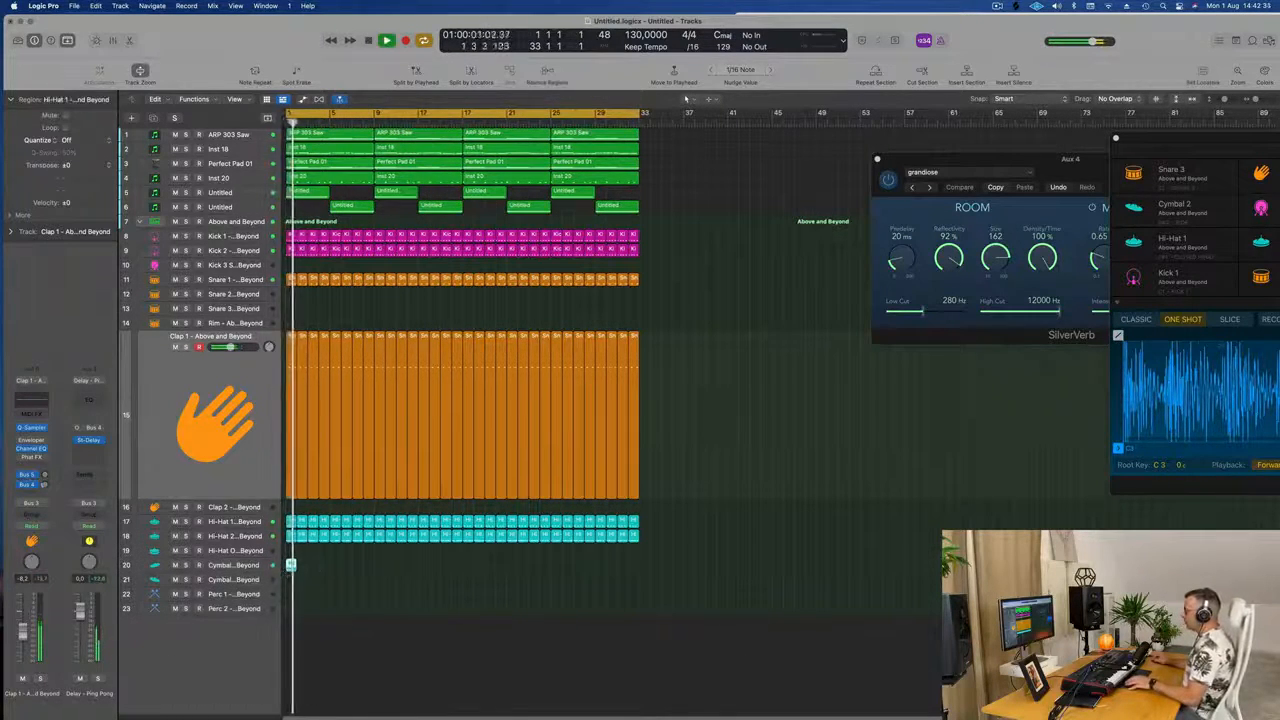
{"action": "left_click_drag", "start_coordinate": [291, 568], "coordinate": [309, 575]}
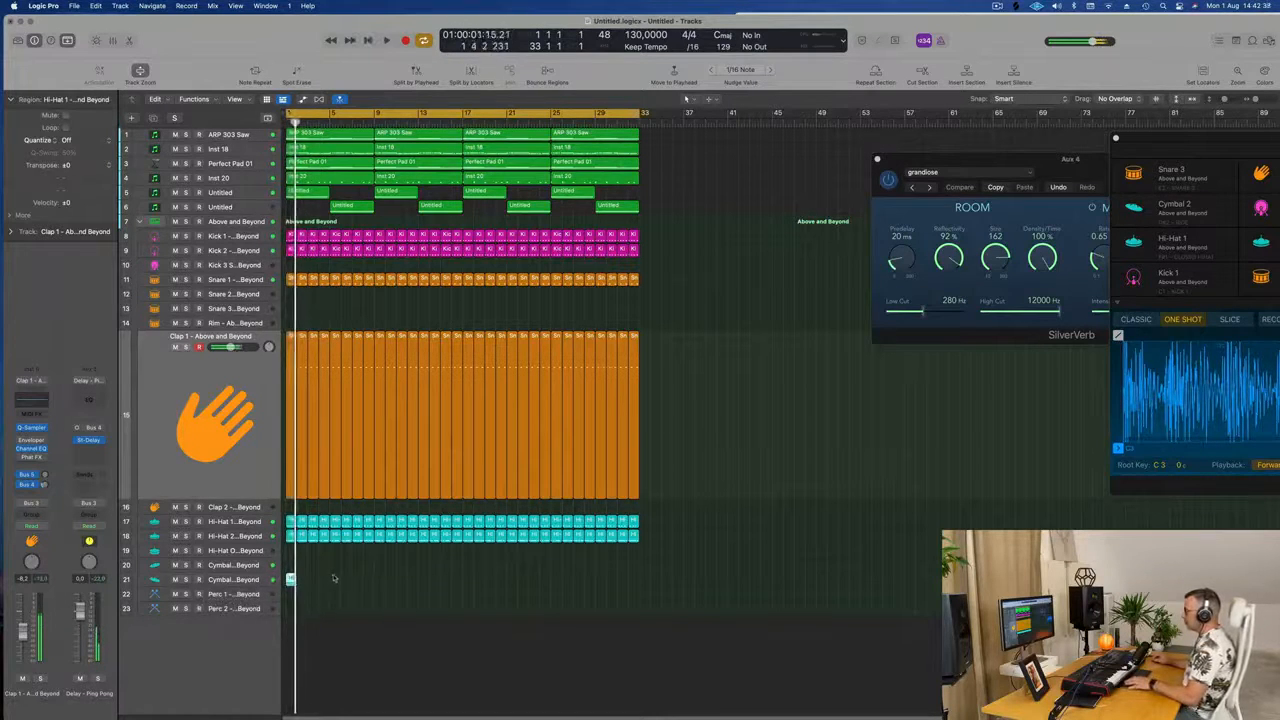
{"action": "left_click_drag", "start_coordinate": [291, 579], "coordinate": [291, 594]}
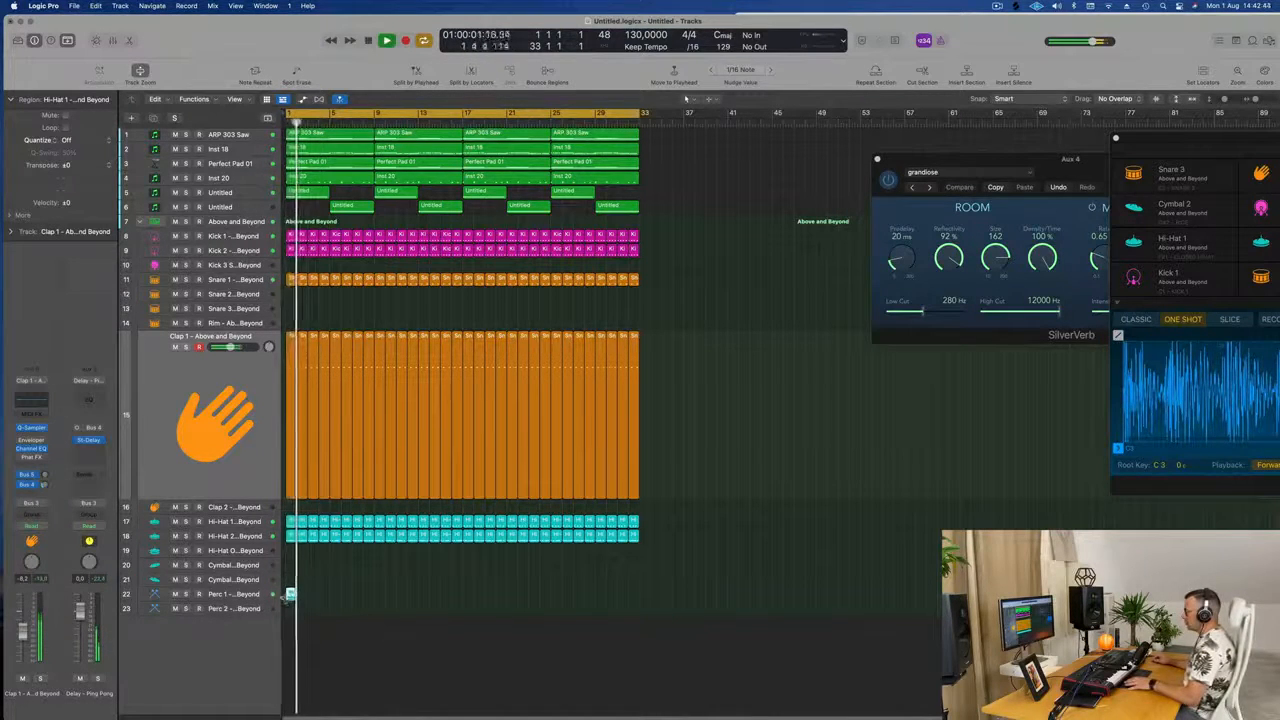
Open the Perc 1 region's notes and, after trying a higher octave, transpose them to two octaves below their original pitch
{"action": "double_click", "coordinate": [291, 594]}
{"action": "key", "text": "space"}
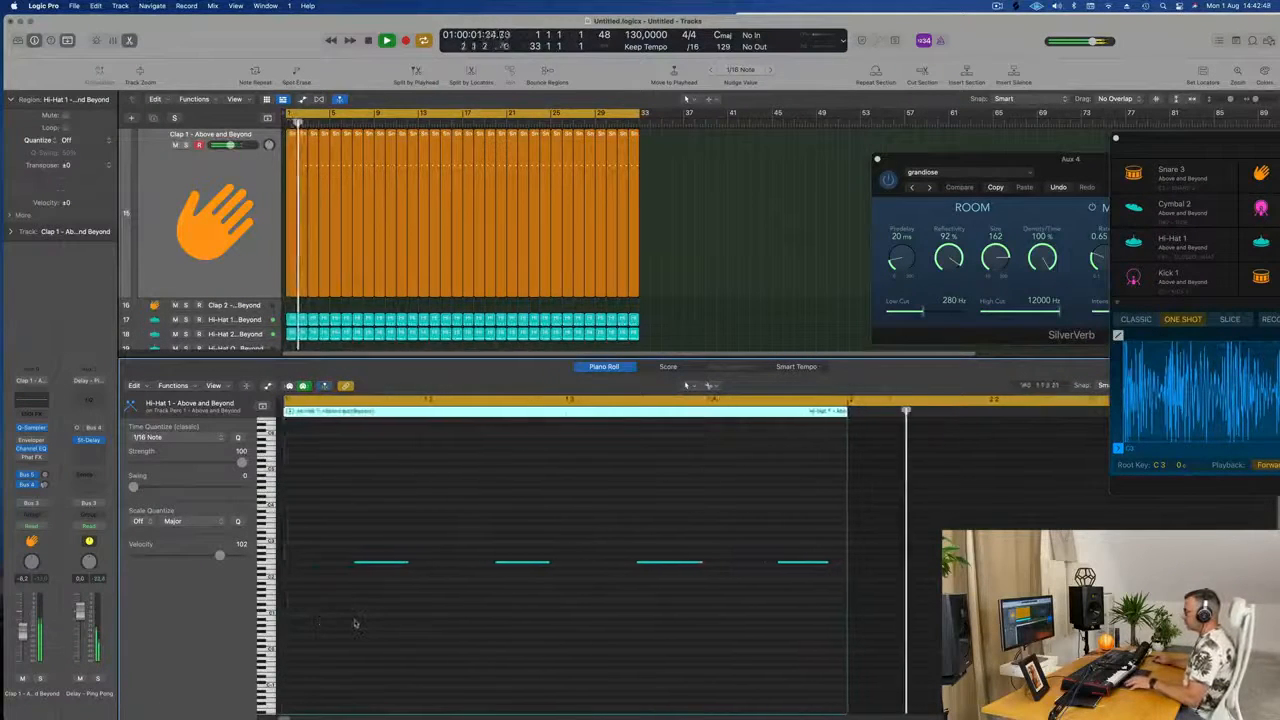
{"action": "key", "text": "super+a"}
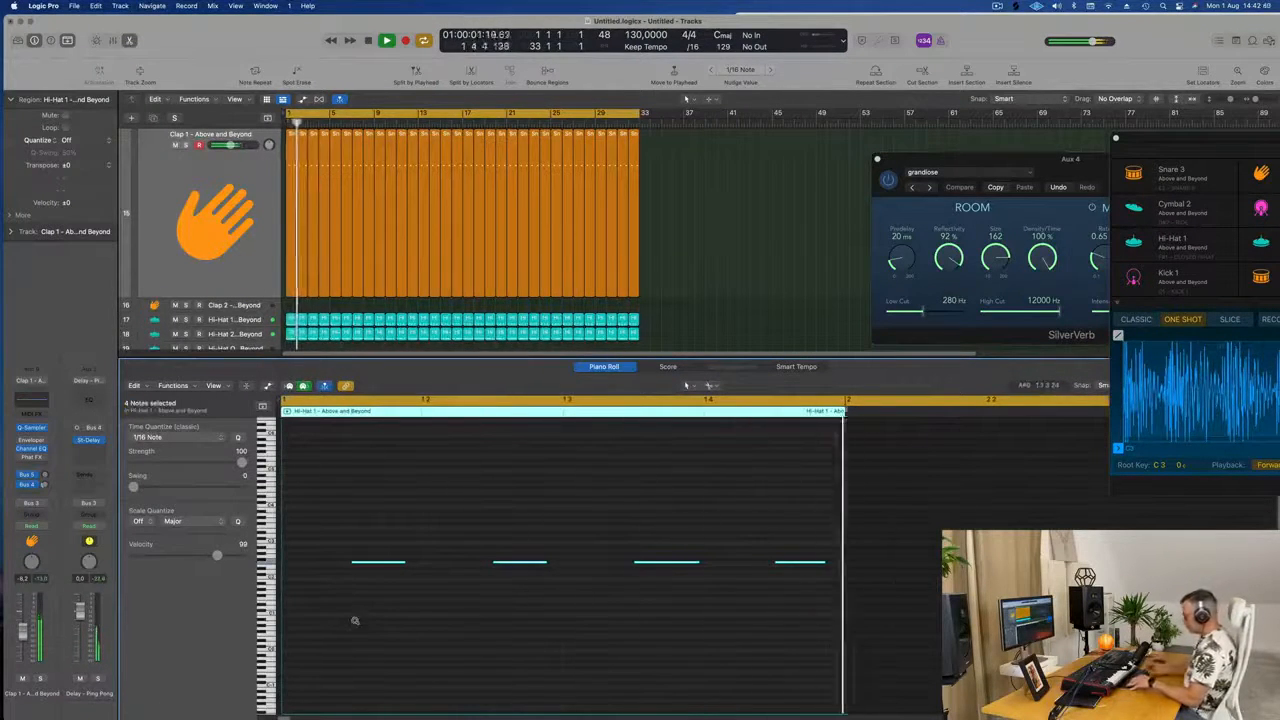
{"action": "key", "text": "shift+alt+Up"}
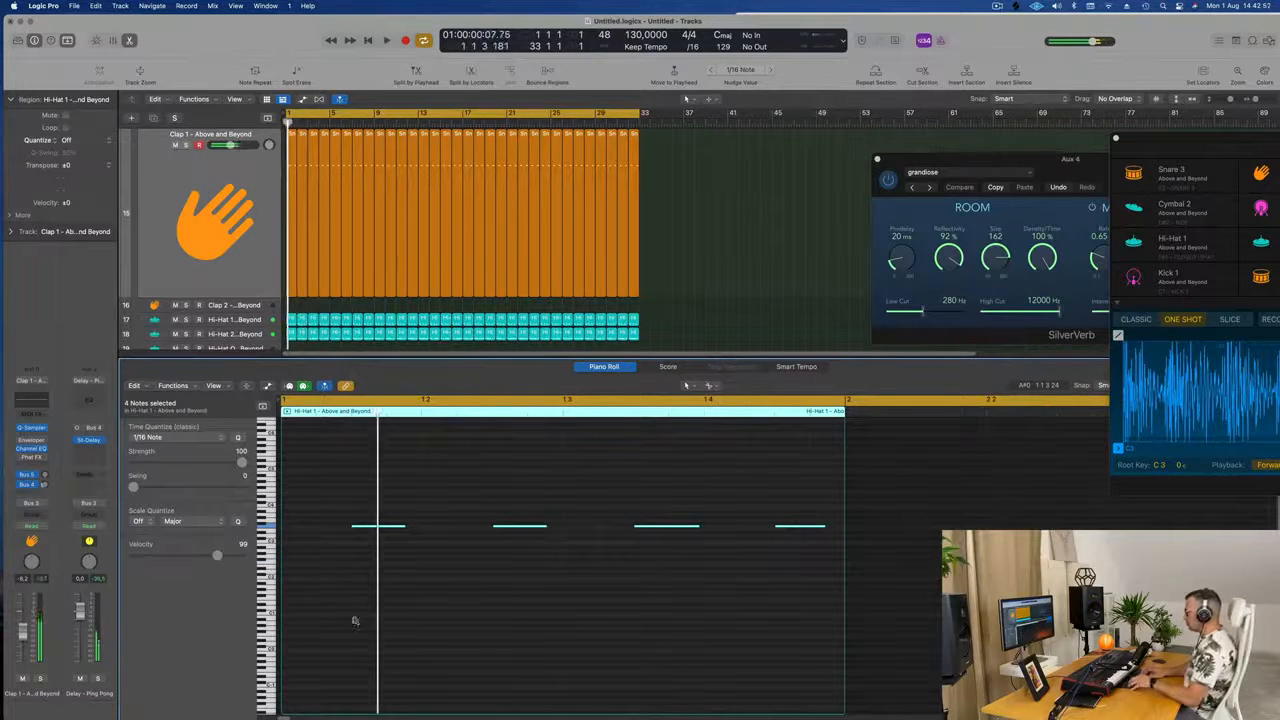
{"action": "key", "text": "shift+alt+Down"}
{"action": "key", "text": "space"}
{"action": "left_click", "coordinate": [700, 293]}
{"action": "scroll", "coordinate": [700, 293], "scroll_direction": "down", "scroll_amount": 5}
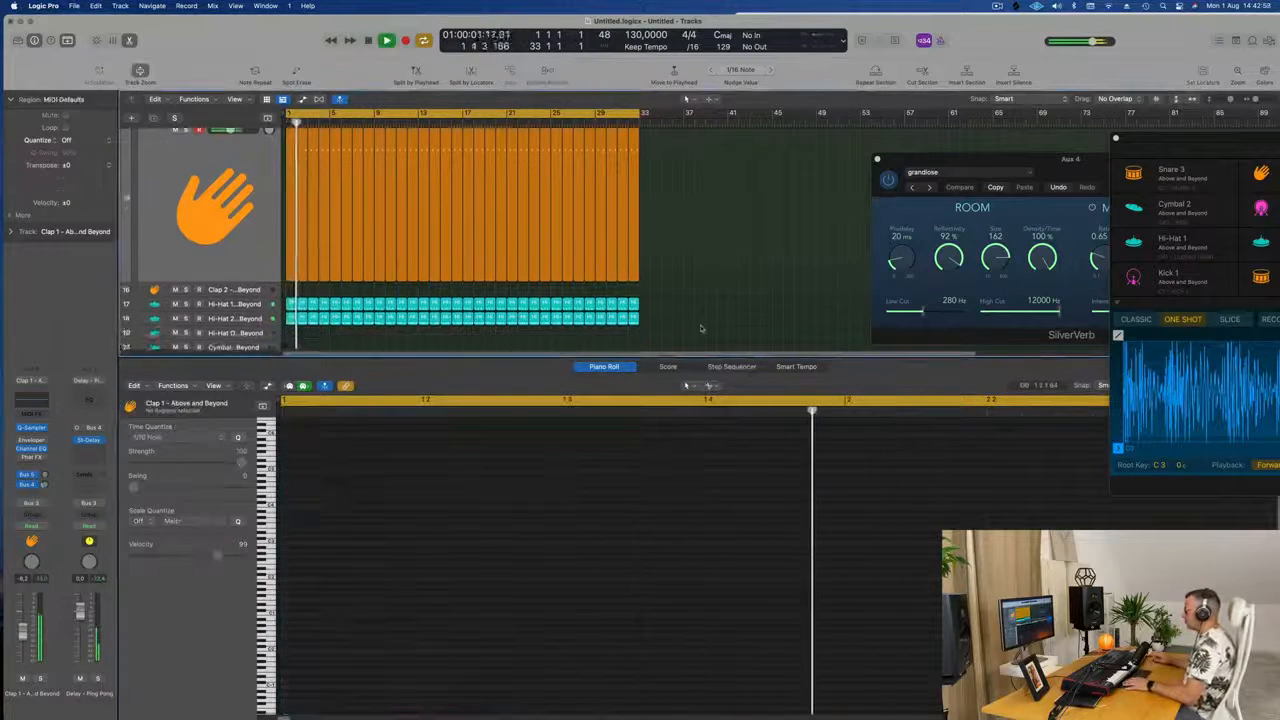
{"action": "left_click", "coordinate": [289, 280]}
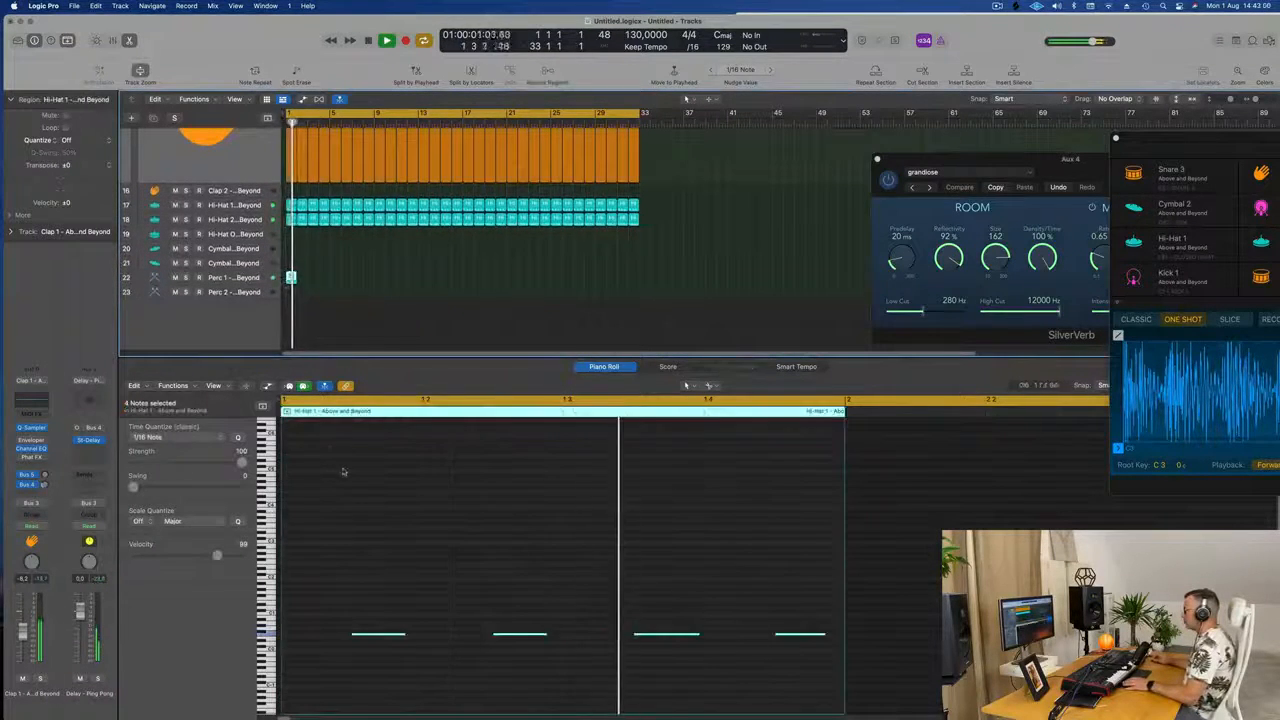
Move the third Perc 1 note one sixteenth later and repeat the region so it fills bars 1 to 32
{"action": "left_click_drag", "start_coordinate": [608, 563], "coordinate": [663, 672]}
{"action": "key", "text": "alt+Right"}
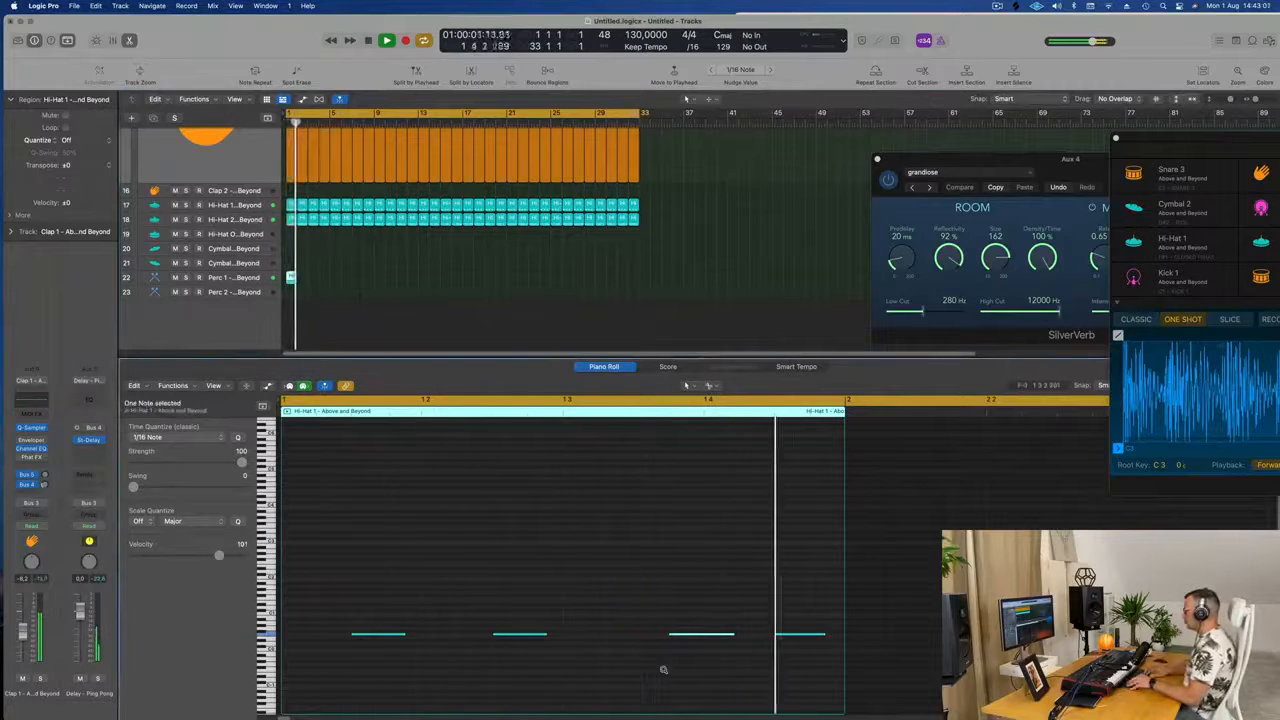
{"action": "key", "text": "space"}
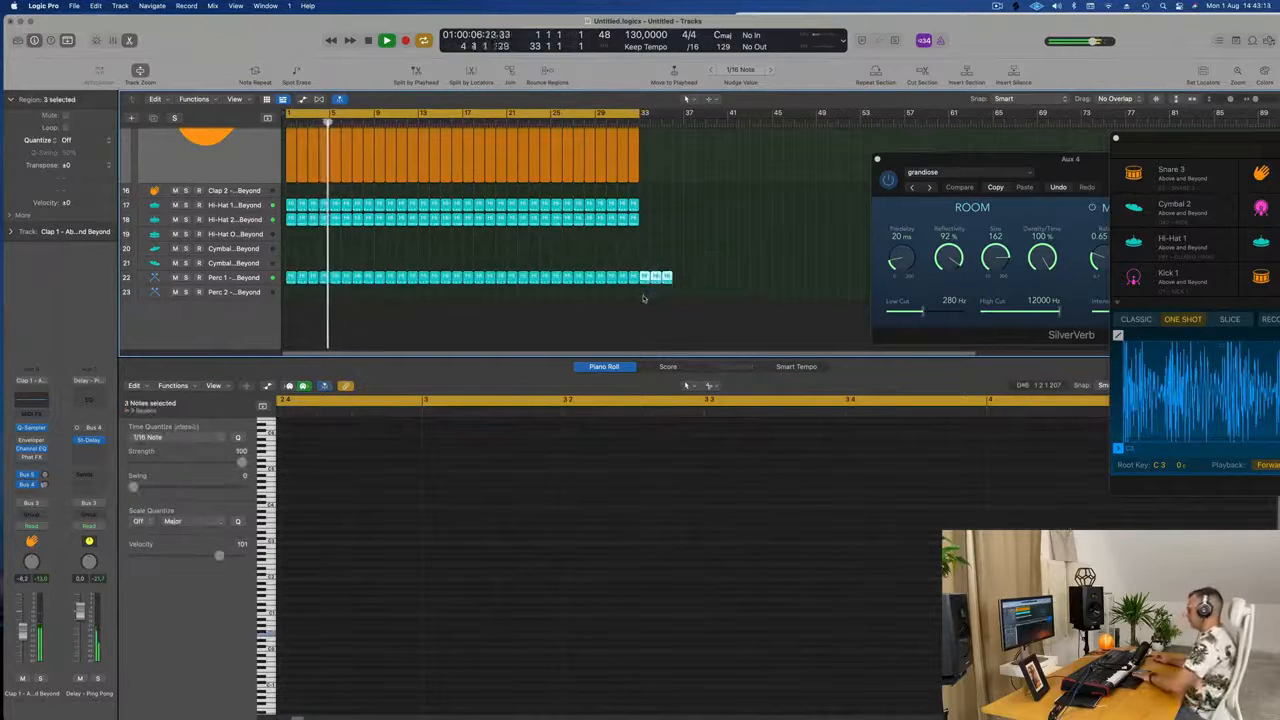
{"action": "key", "text": "space"}
Adjust the Perc 1 track's volume to about -15.6 dB and show the full arrangement
{"action": "left_click", "coordinate": [232, 277]}
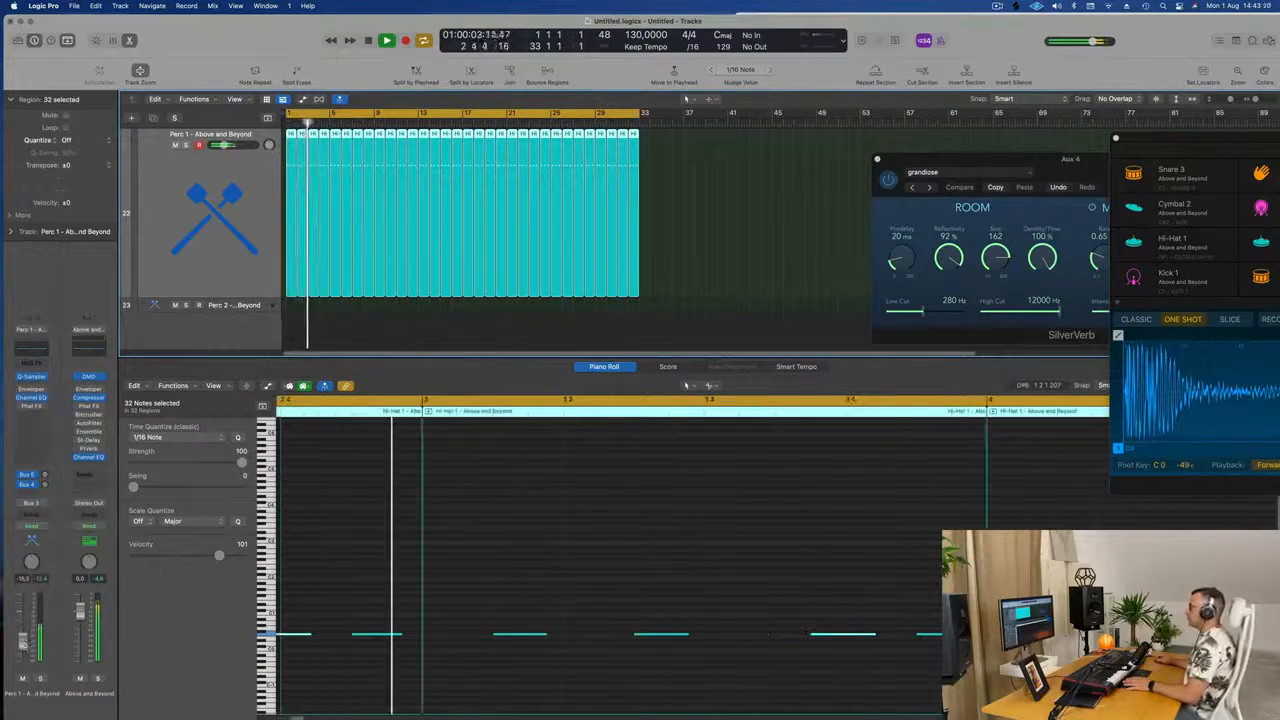
{"action": "scroll", "coordinate": [569, 272], "scroll_direction": "up", "scroll_amount": 3}
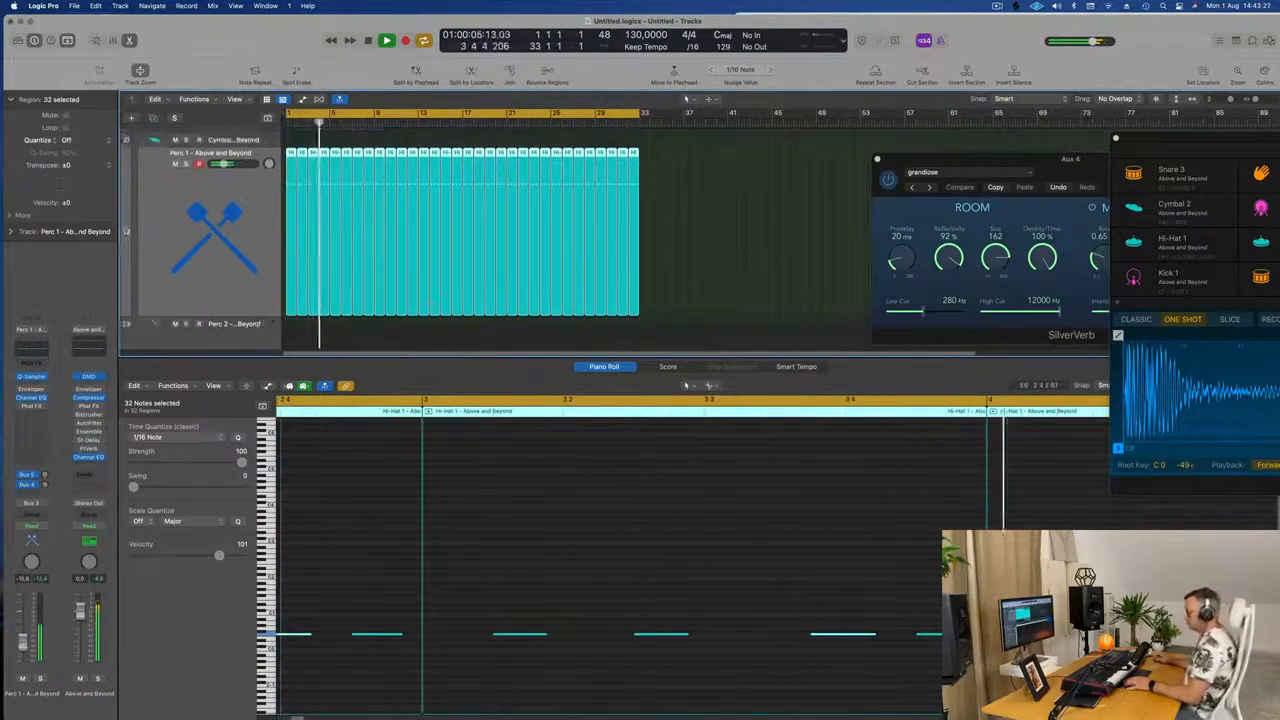
{"action": "key", "text": "x"}
{"action": "key", "text": "x"}
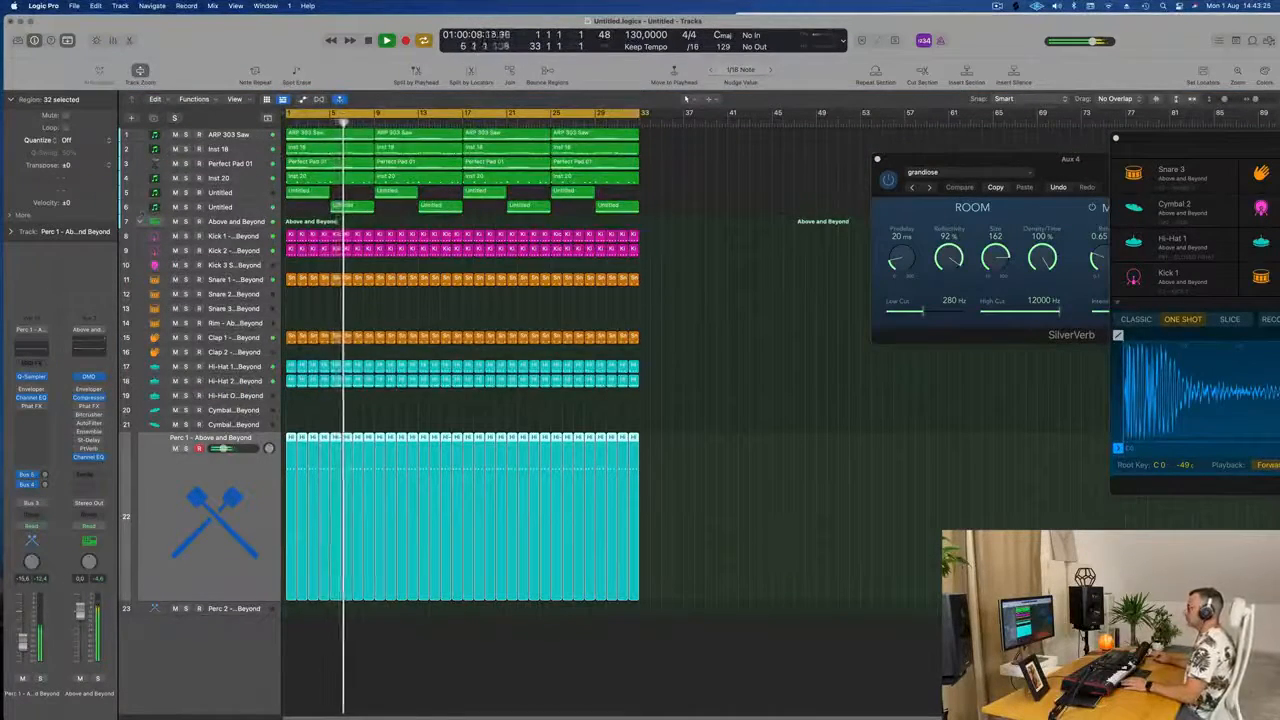
Play the arrangement again from the beginning and review the two Untitled synth tracks
{"action": "left_click", "coordinate": [220, 207]}
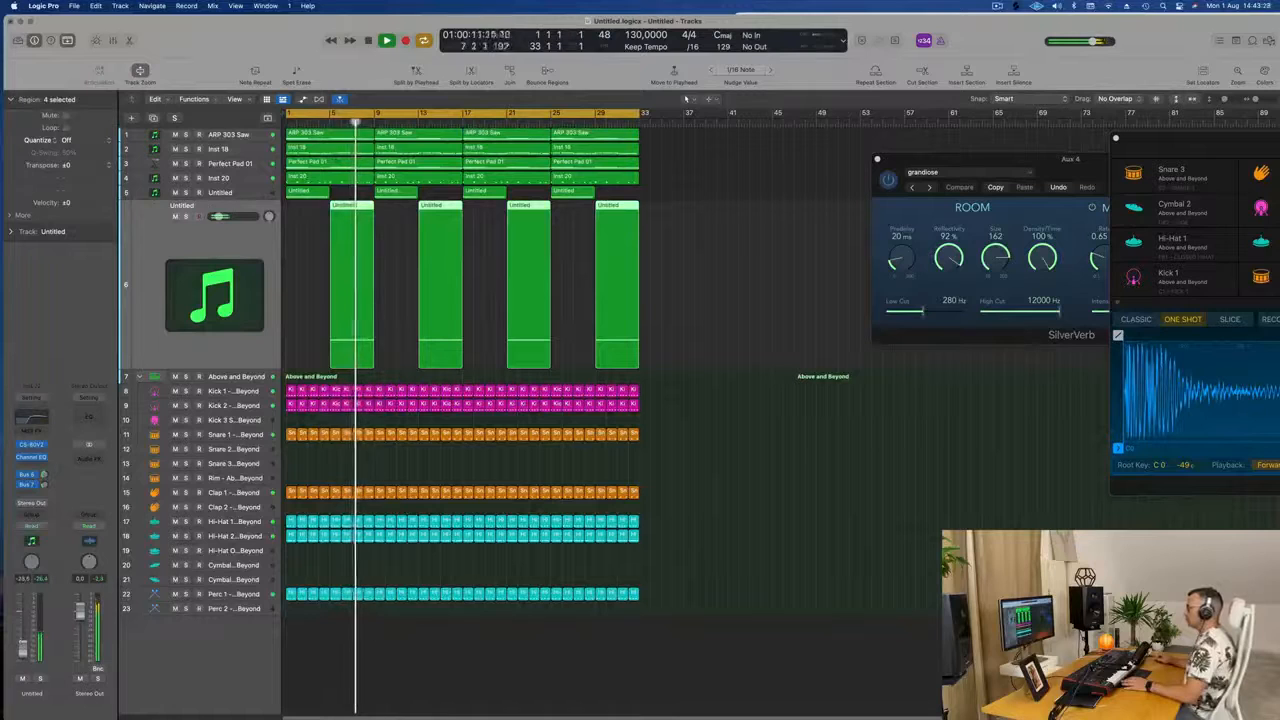
{"action": "left_click", "coordinate": [726, 459]}
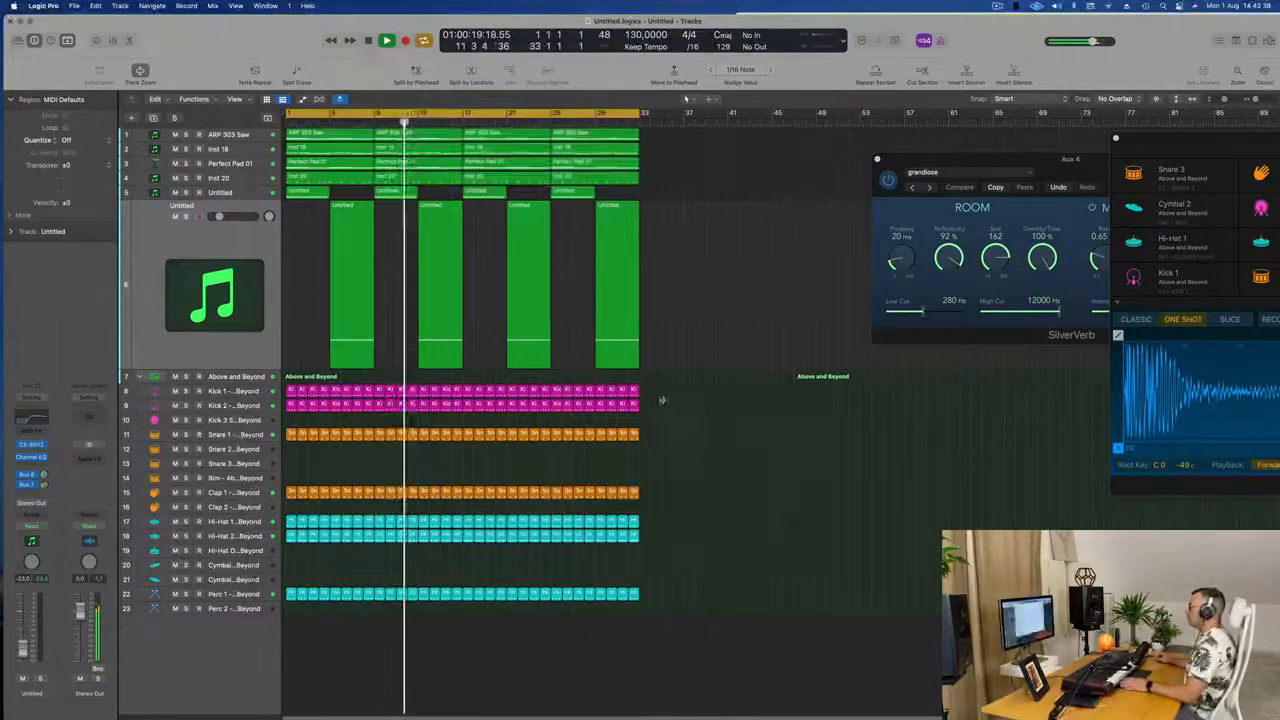
{"action": "key", "text": "Return"}
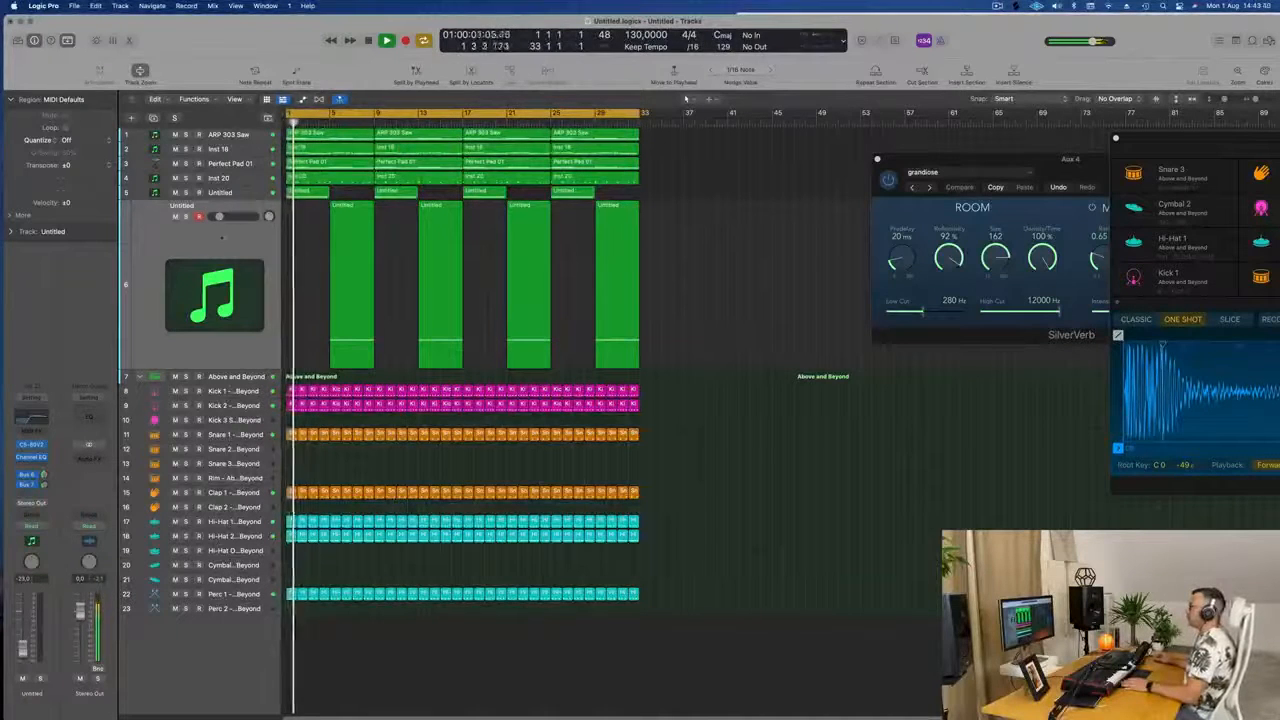
{"action": "left_click", "coordinate": [237, 194]}
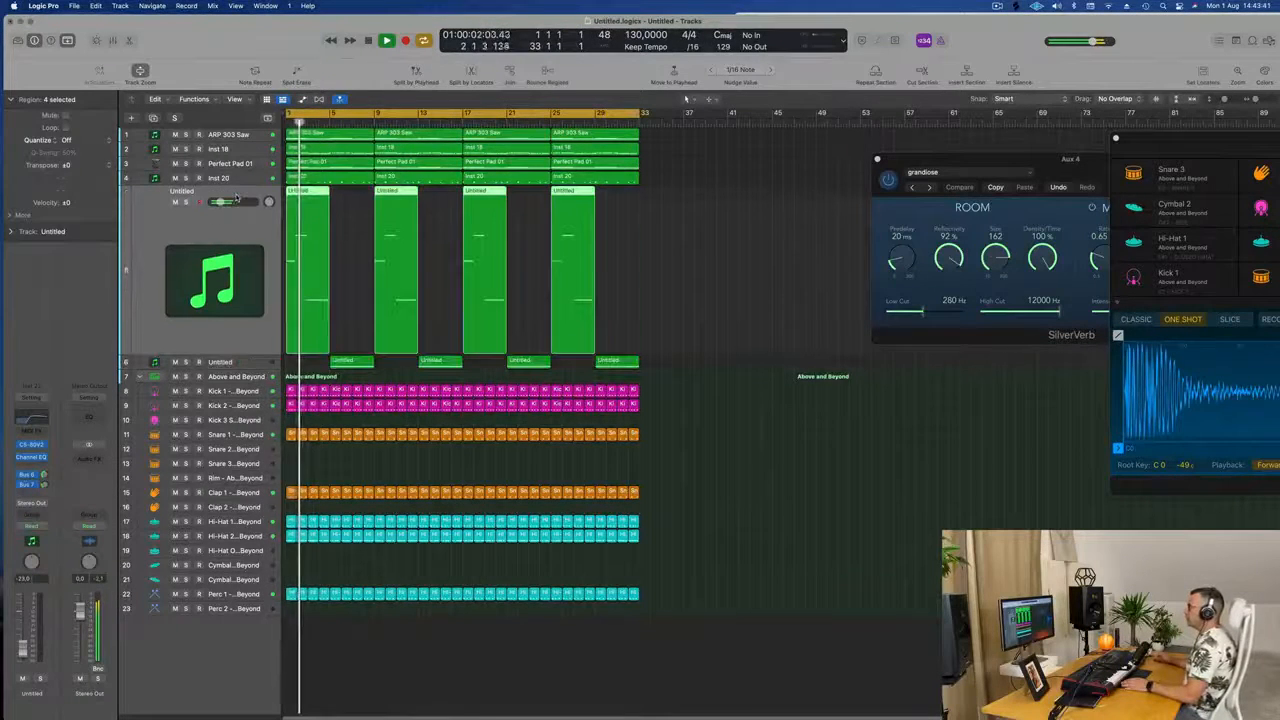
Duplicate the ARP 303 Saw track with its settings and add sends to Bus 6 and Bus 7 on the new track
{"action": "left_click", "coordinate": [240, 132]}
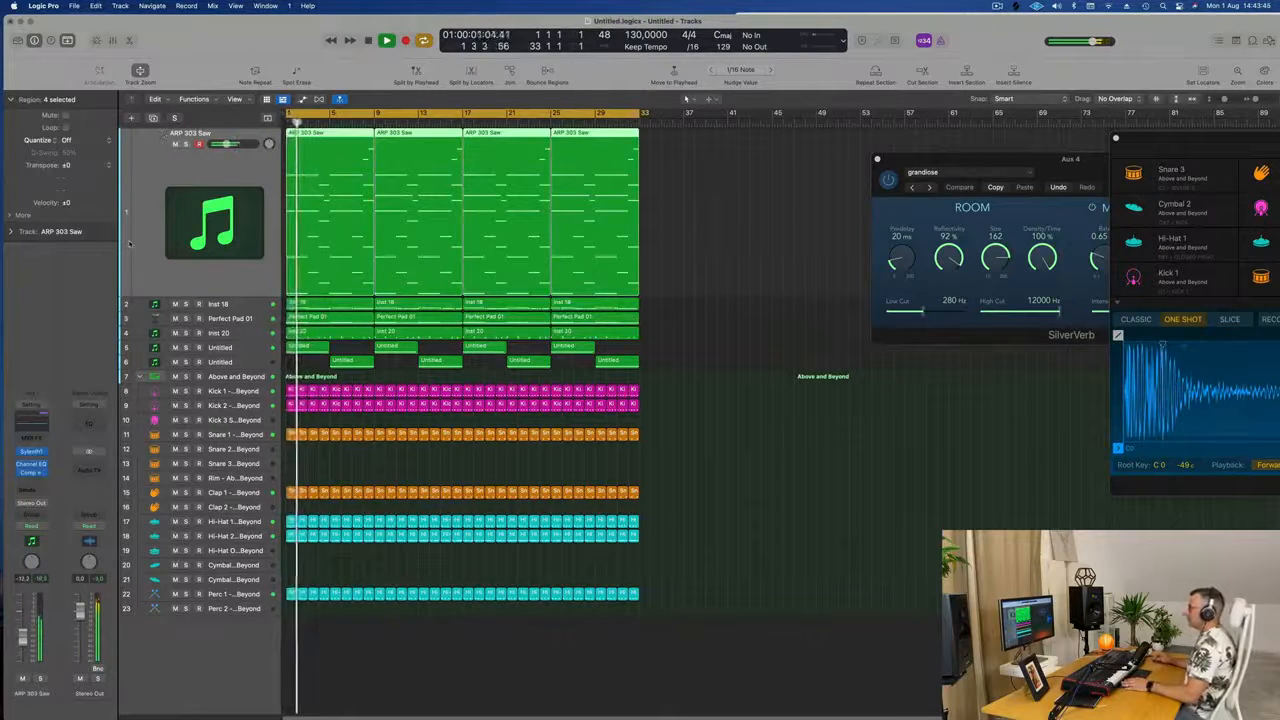
{"action": "key", "text": "super+d"}
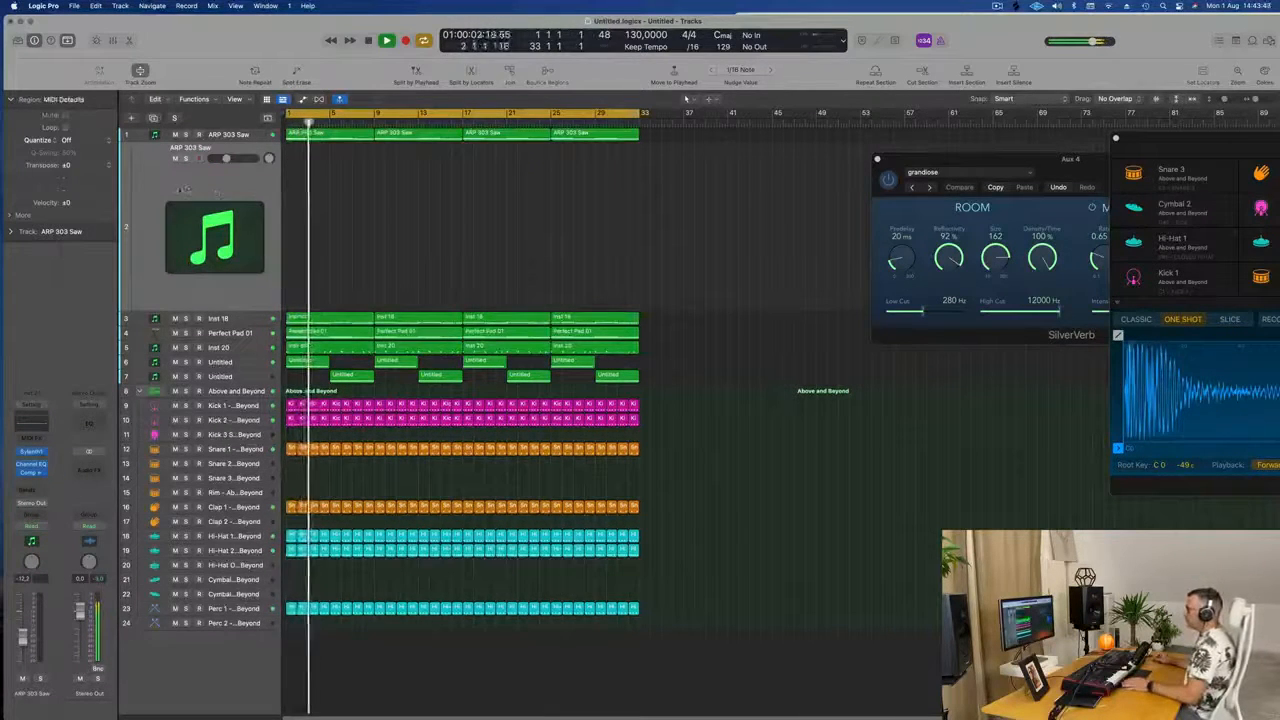
{"action": "left_click", "coordinate": [25, 491]}
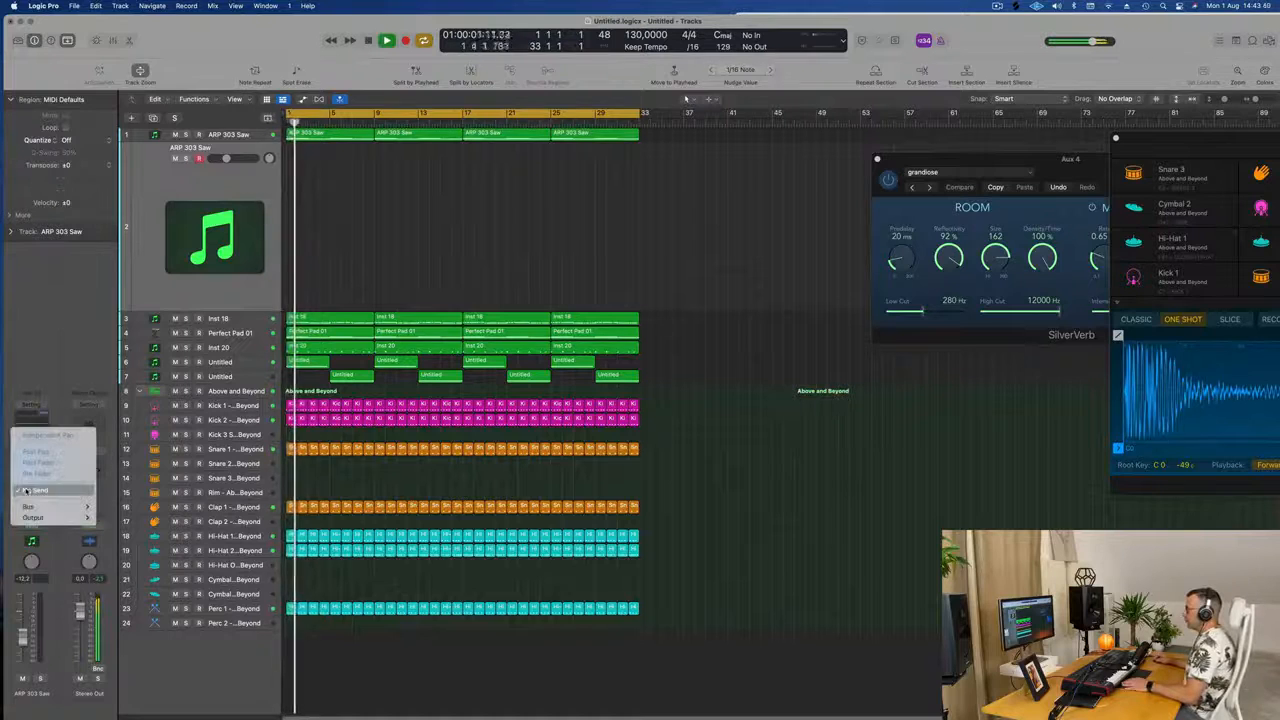
{"action": "mouse_move", "coordinate": [33, 507]}
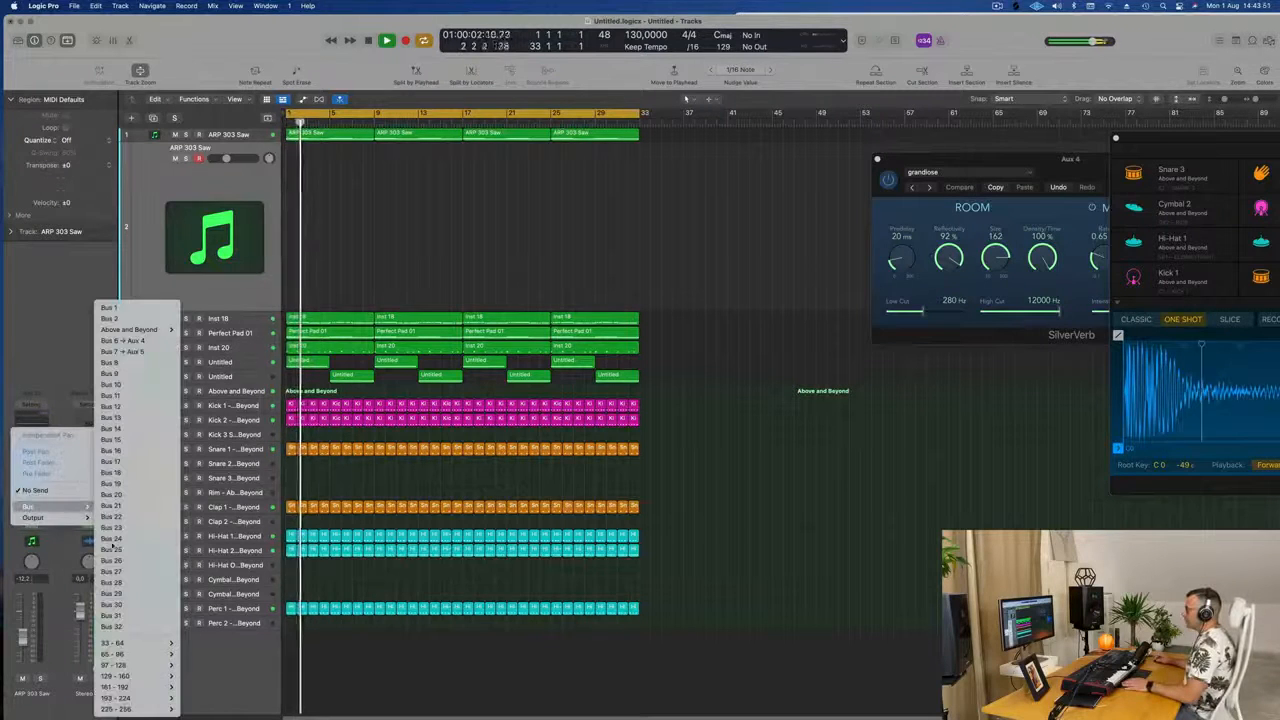
{"action": "left_click", "coordinate": [130, 341]}
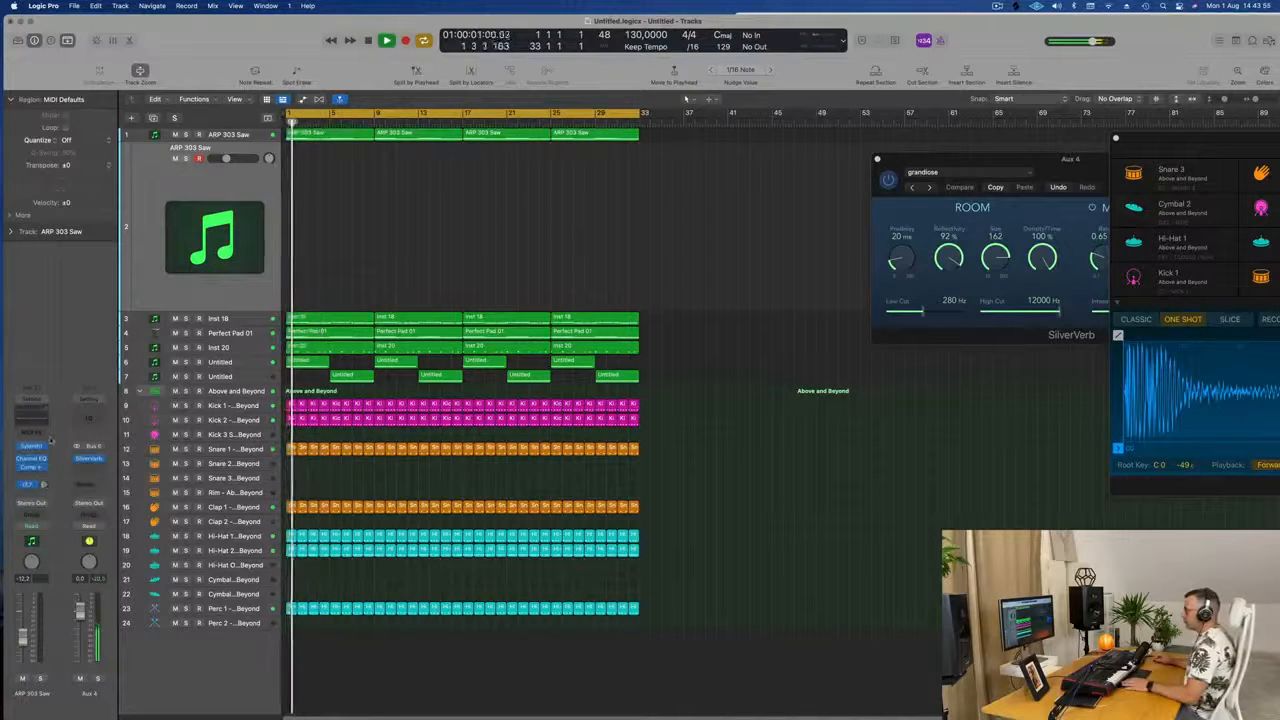
{"action": "left_click", "coordinate": [30, 490]}
{"action": "mouse_move", "coordinate": [30, 509]}
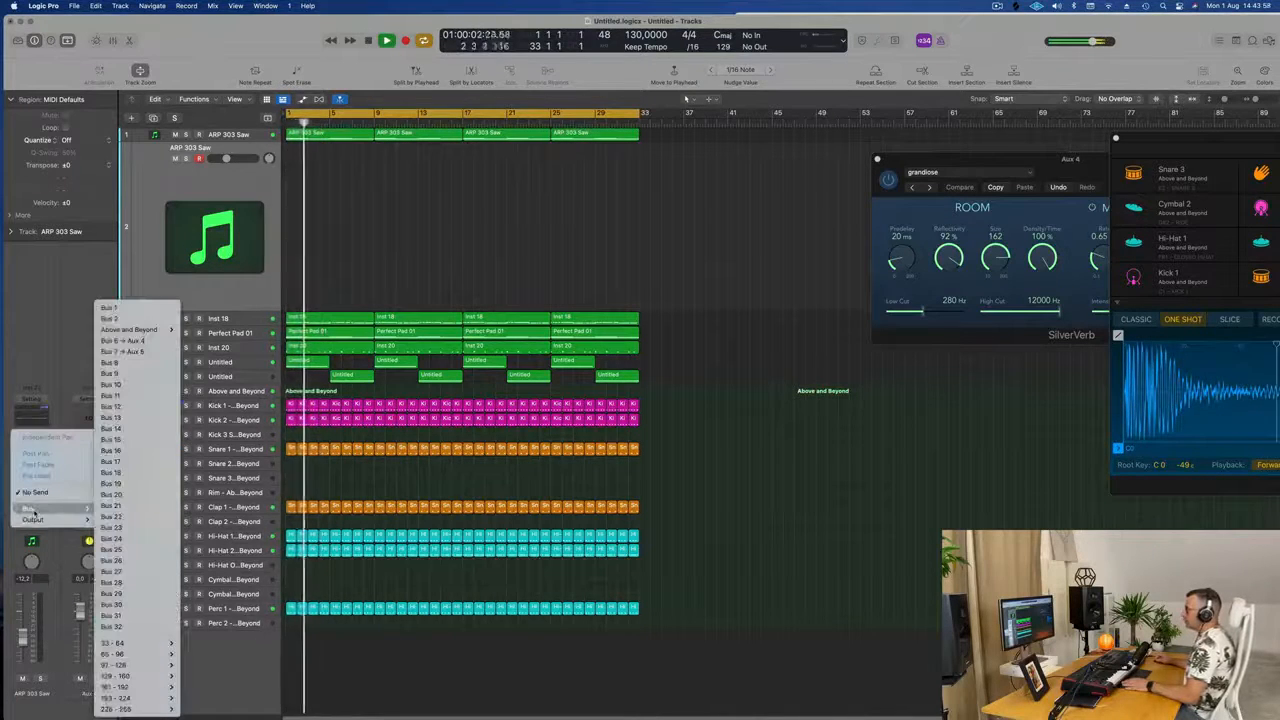
{"action": "left_click", "coordinate": [122, 352]}
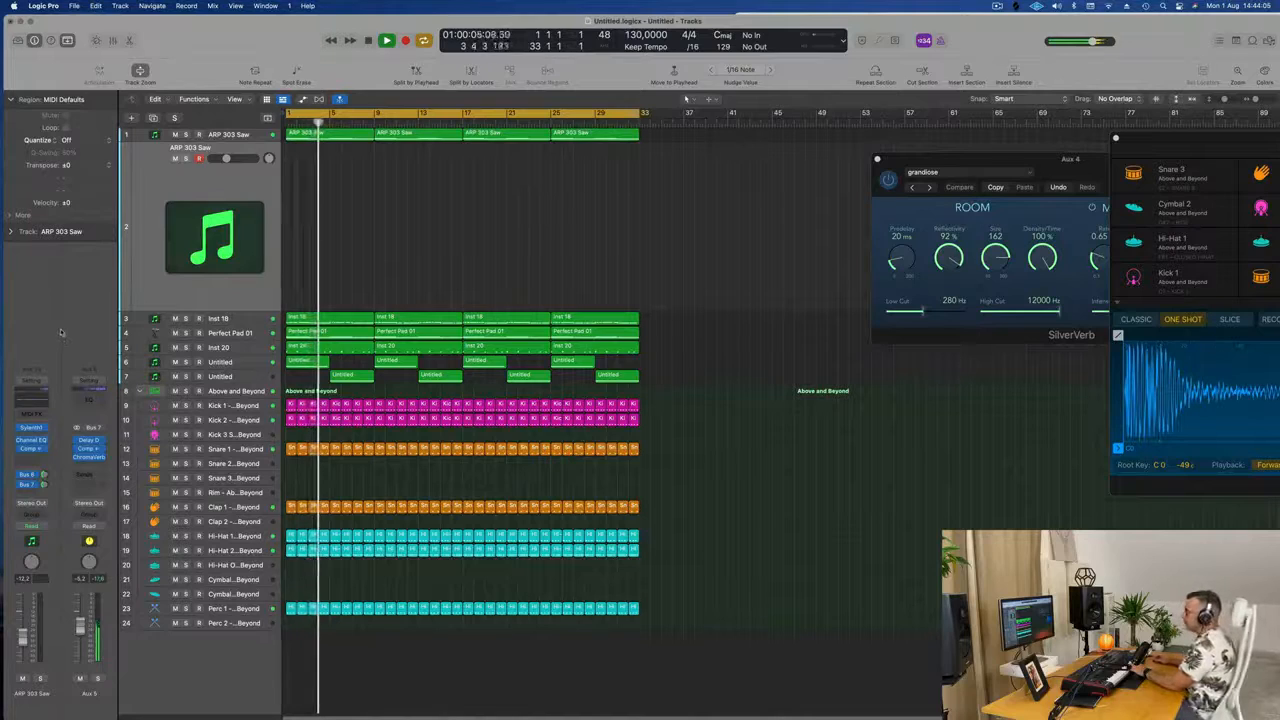
Open Sylenth1 on the duplicated track, browse its presets and load PAD - Anjuna Pad
{"action": "left_click", "coordinate": [31, 427]}
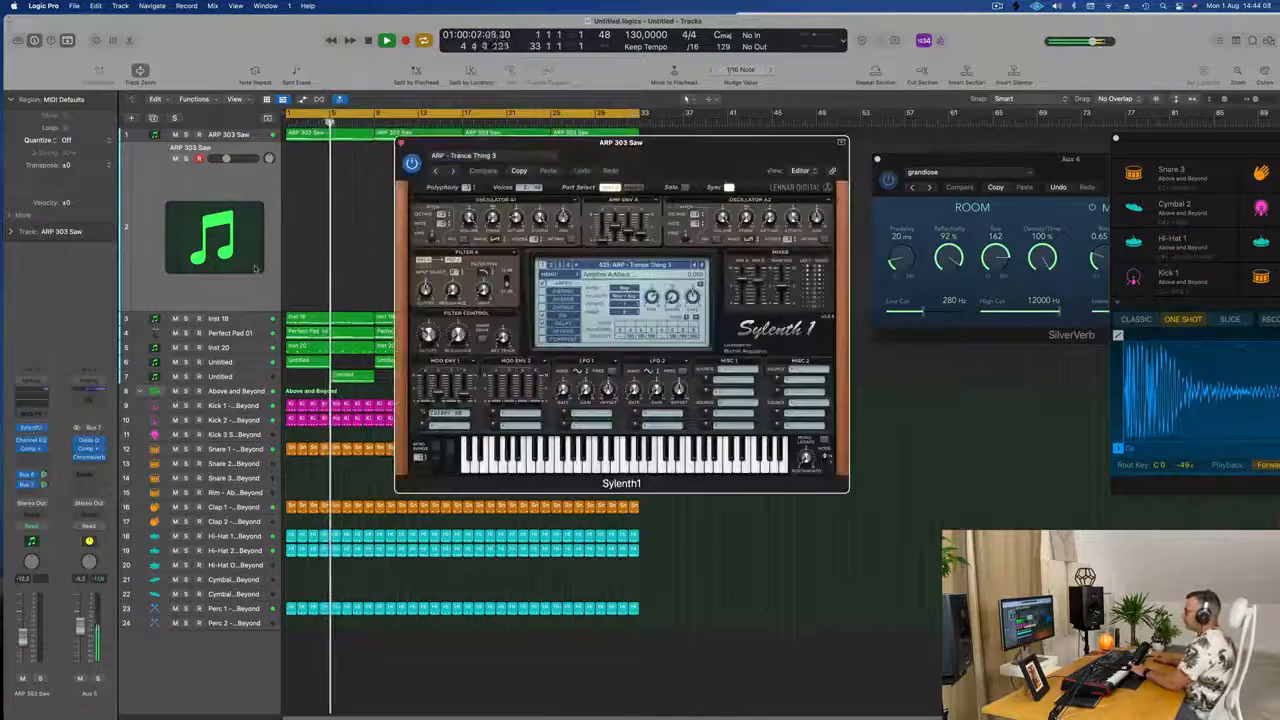
{"action": "left_click_drag", "start_coordinate": [670, 164], "coordinate": [595, 214]}
{"action": "left_click", "coordinate": [540, 316]}
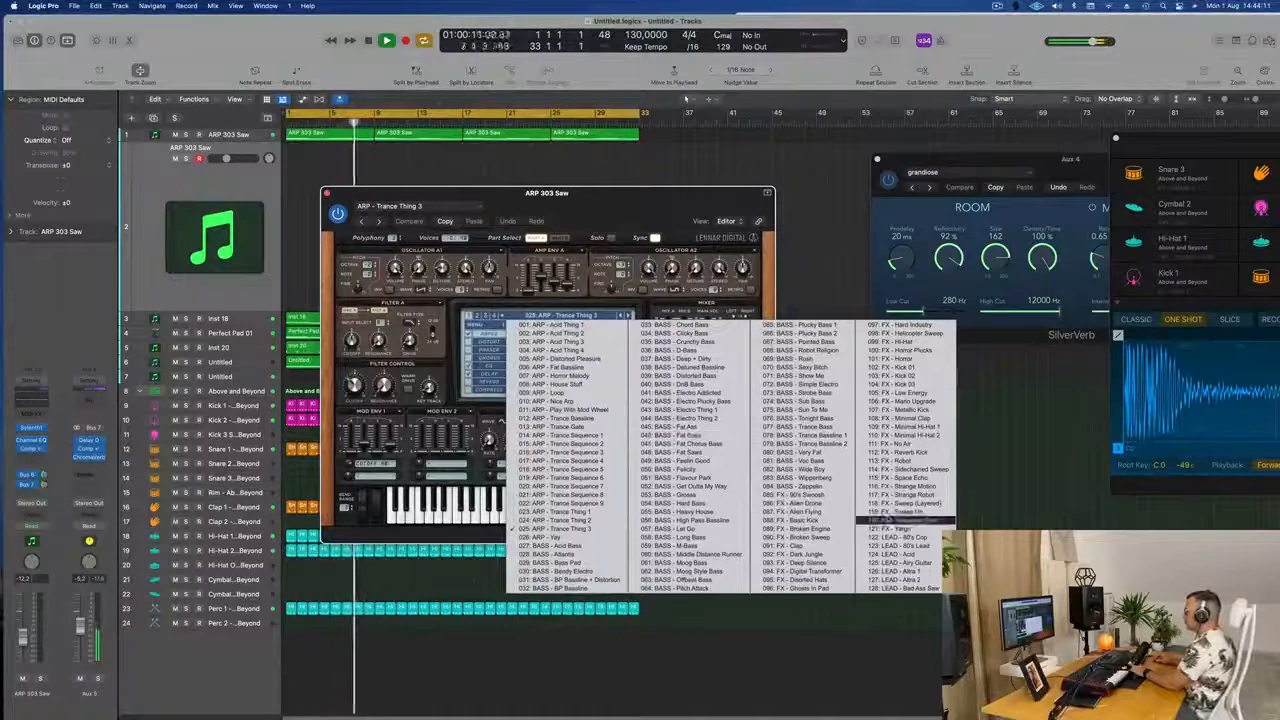
{"action": "left_click", "coordinate": [630, 316]}
{"action": "left_click", "coordinate": [630, 316]}
{"action": "left_click", "coordinate": [589, 317]}
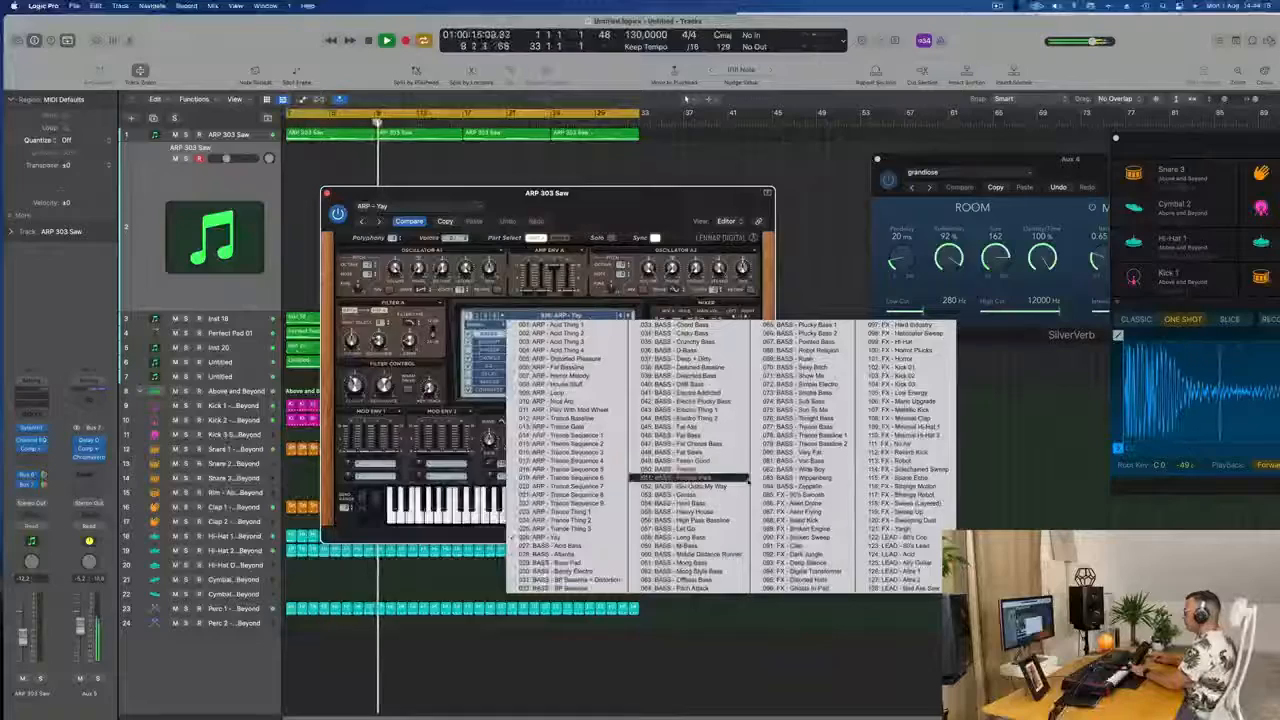
{"action": "left_click", "coordinate": [479, 315]}
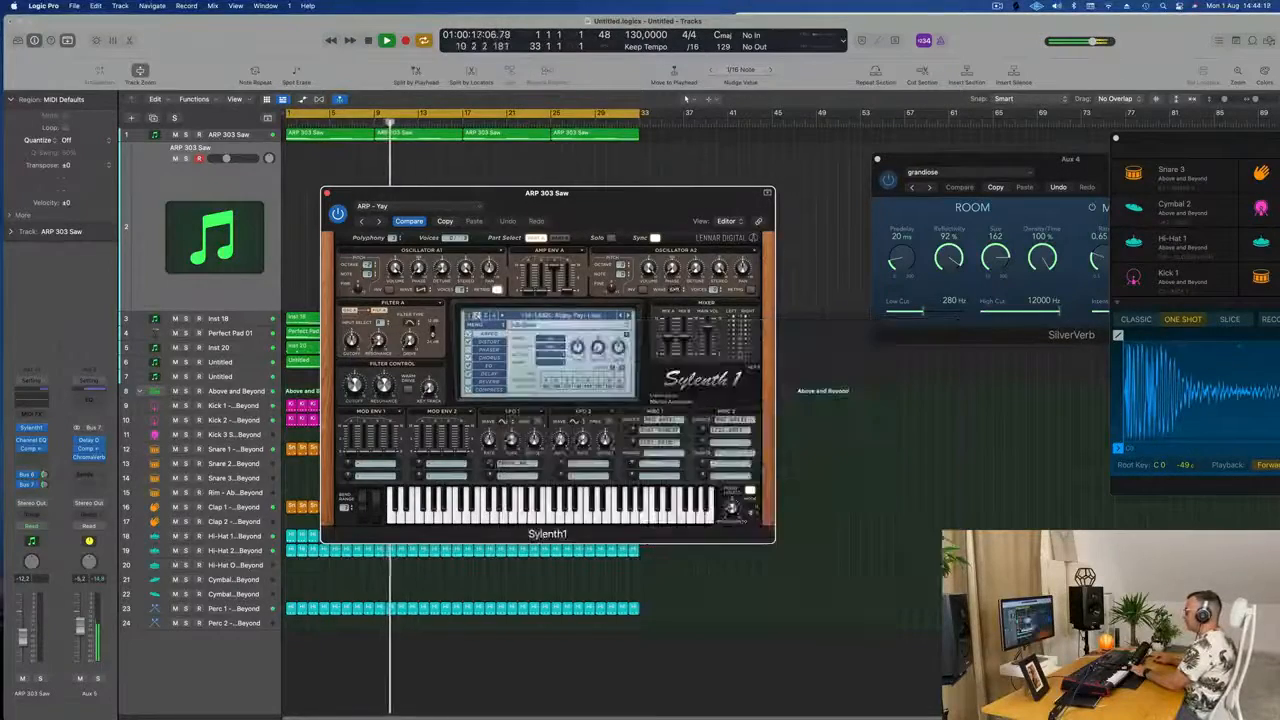
{"action": "left_click", "coordinate": [556, 315]}
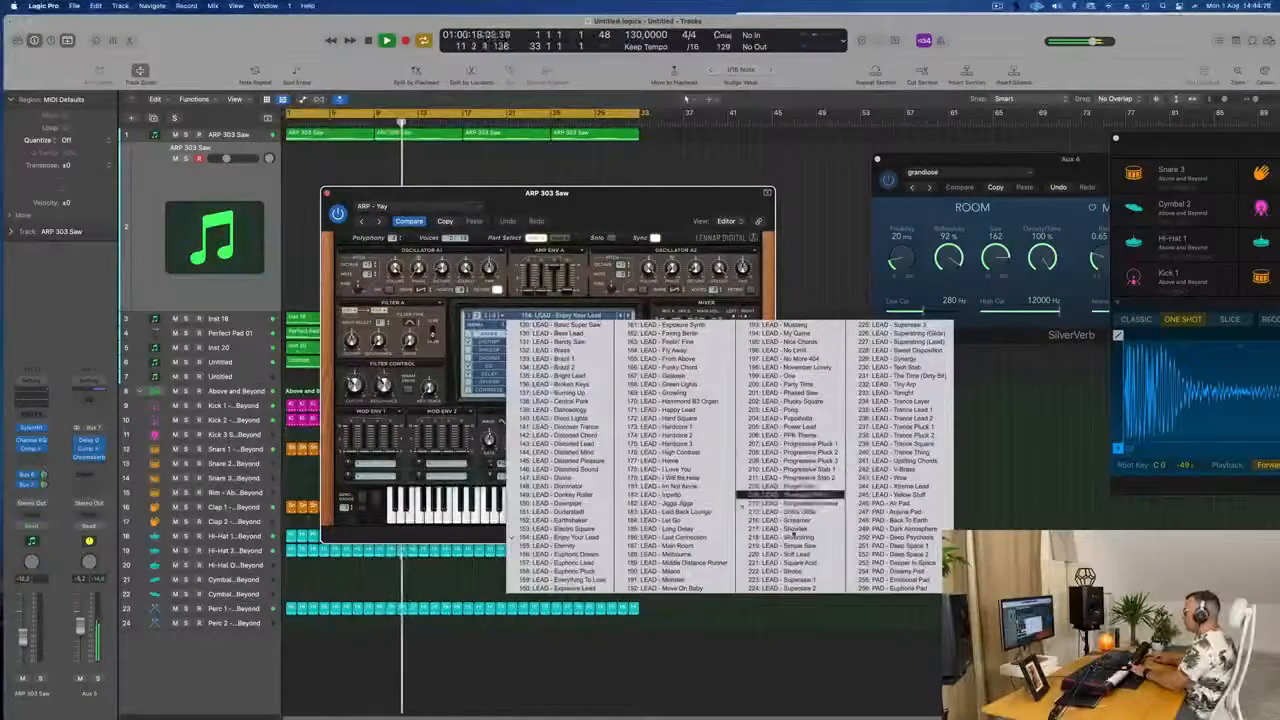
{"action": "left_click", "coordinate": [890, 512]}
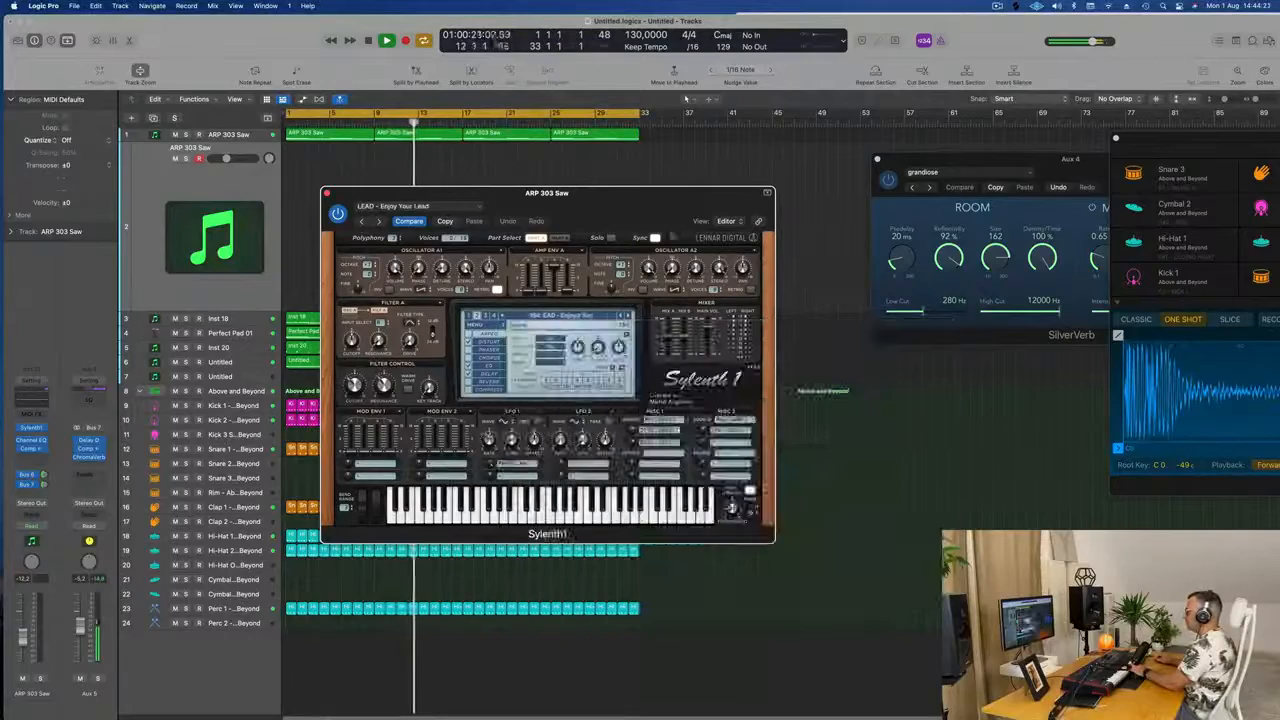
Adjust the pad track's volume to about -7.8 dB, along with its Bus 7 send level and Sylenth1's filter cutoff
{"action": "left_click_drag", "start_coordinate": [642, 196], "coordinate": [950, 238]}
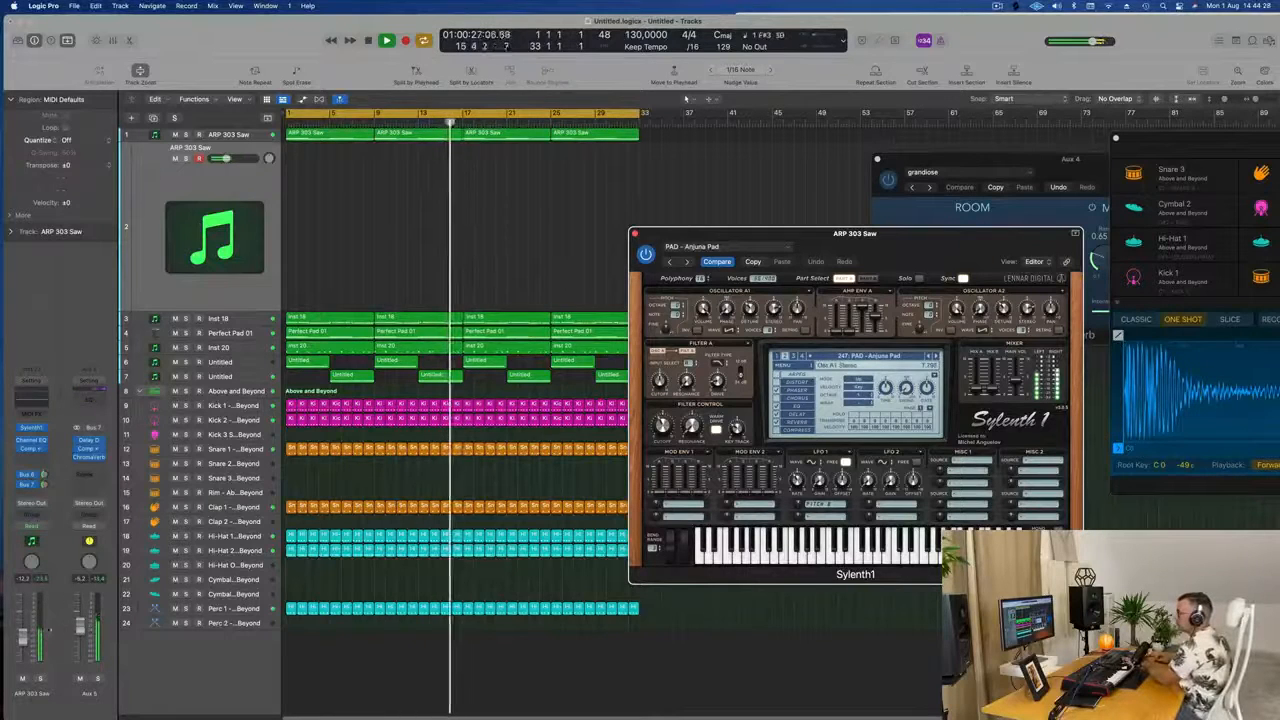
{"action": "left_click_drag", "start_coordinate": [22, 634], "coordinate": [22, 621]}
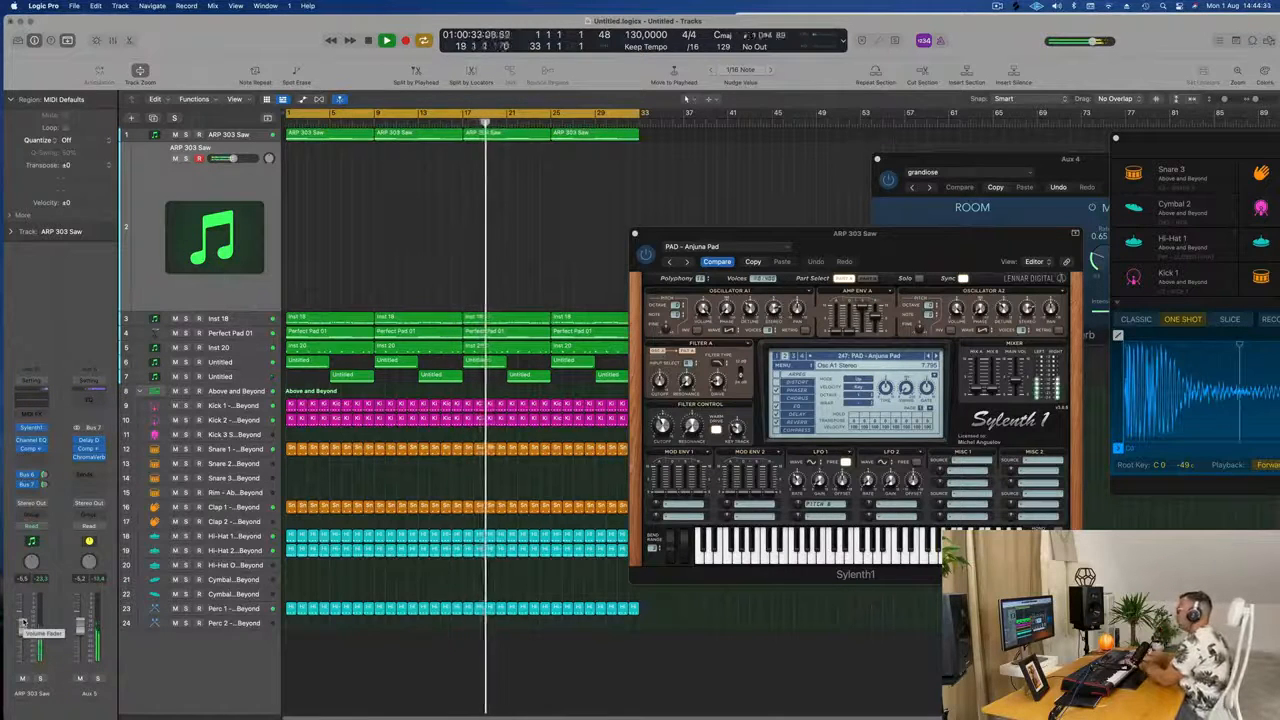
{"action": "left_click_drag", "start_coordinate": [22, 626], "coordinate": [22, 614]}
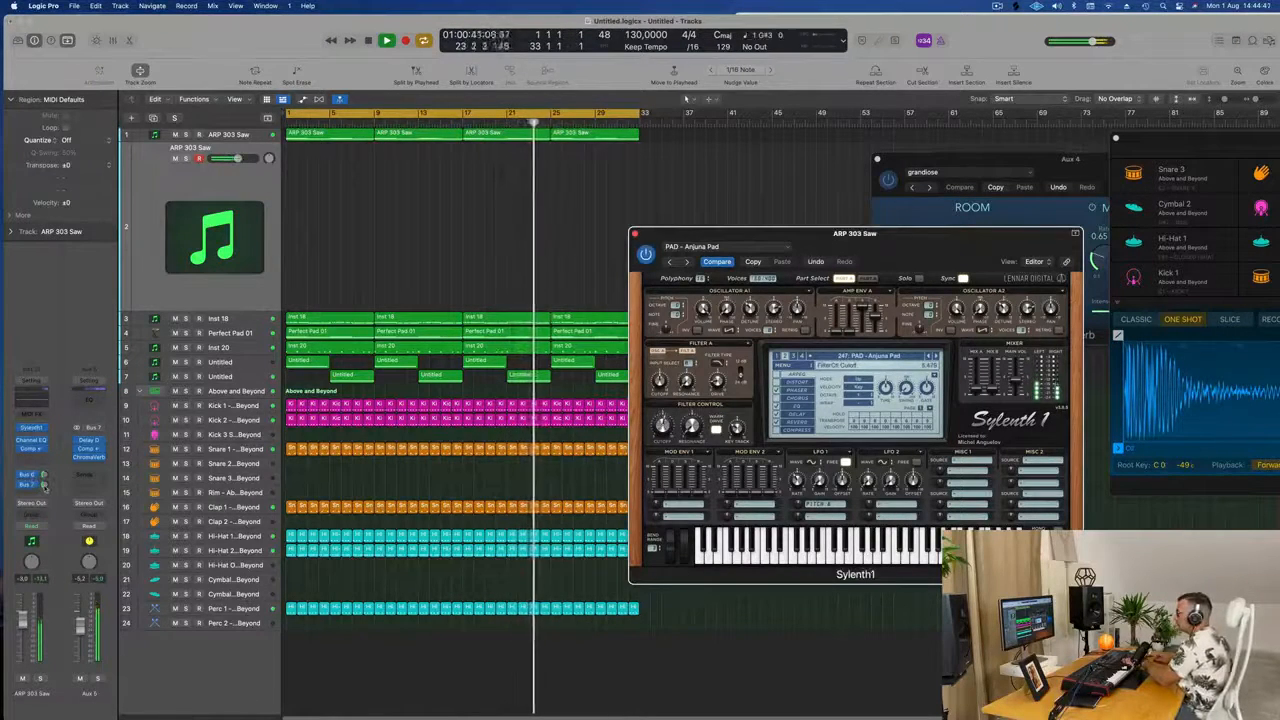
{"action": "mouse_move", "coordinate": [43, 485]}
{"action": "left_mouse_down"}
{"action": "mouse_move", "coordinate": [43, 470]}
{"action": "mouse_move", "coordinate": [48, 494]}
{"action": "left_mouse_up"}
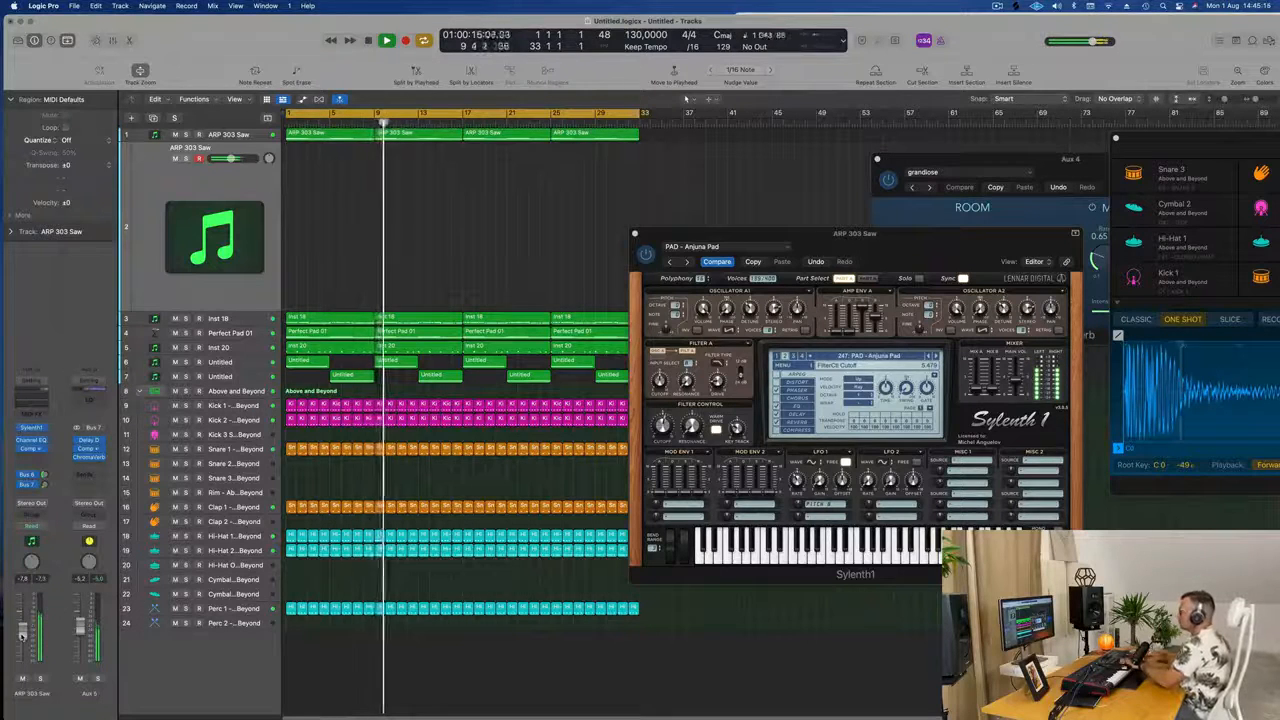
{"action": "left_click", "coordinate": [665, 420]}
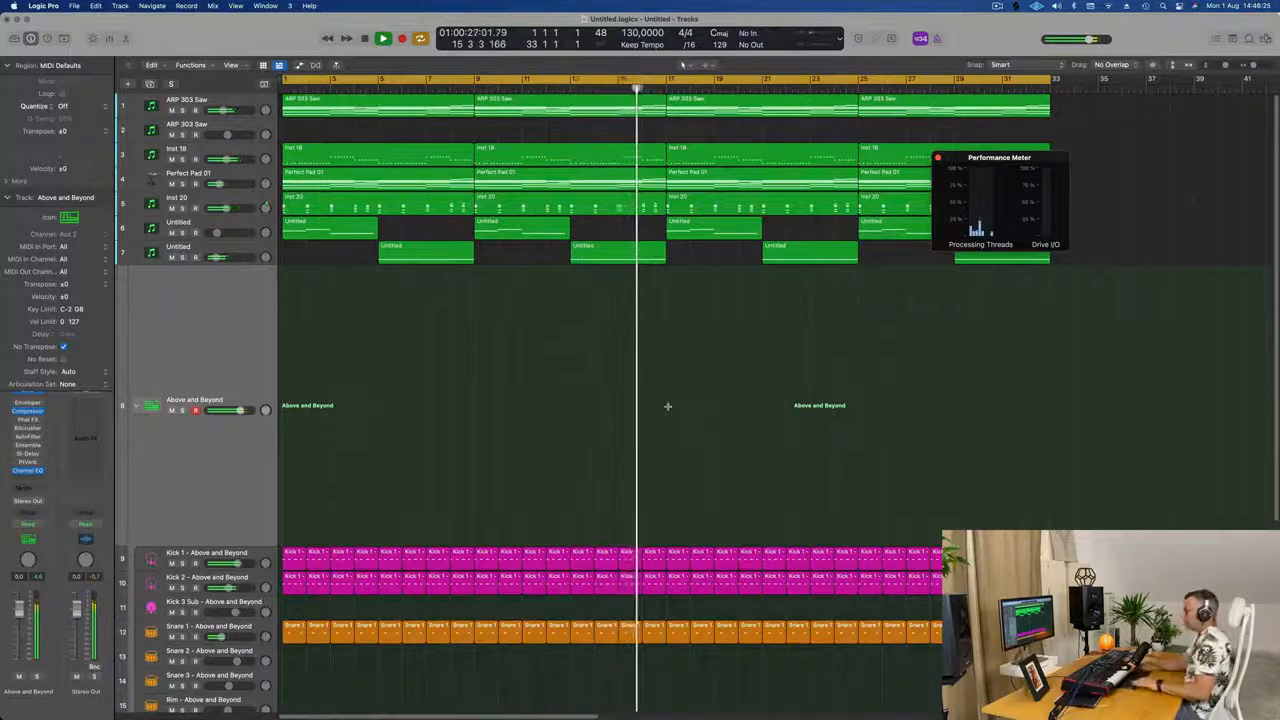
Select the second ARP 303 Saw track and change its Sylenth1 preset to PAD - Anjuna Pad
{"action": "key", "text": "Up"}
{"action": "key", "text": "Up"}
{"action": "key", "text": "Up"}
{"action": "key", "text": "Up"}
{"action": "key", "text": "Up"}
{"action": "key", "text": "Up"}
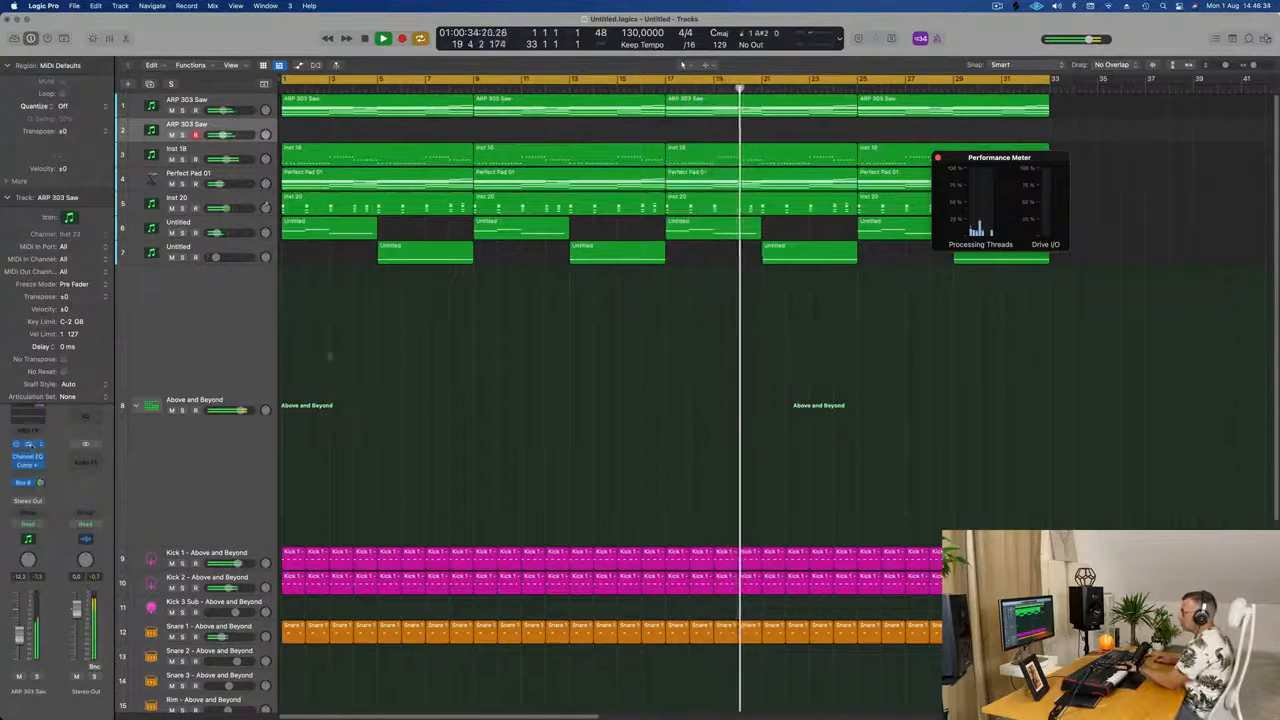
{"action": "left_click", "coordinate": [27, 443]}
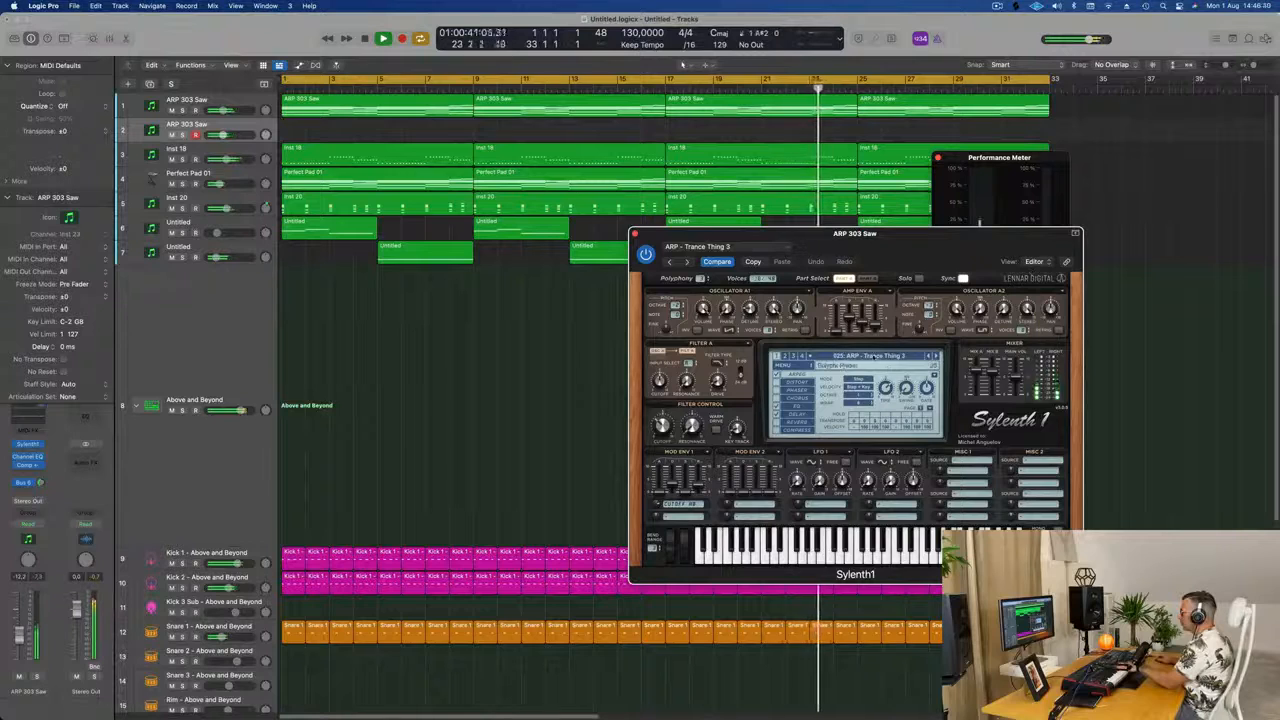
{"action": "left_click", "coordinate": [873, 356]}
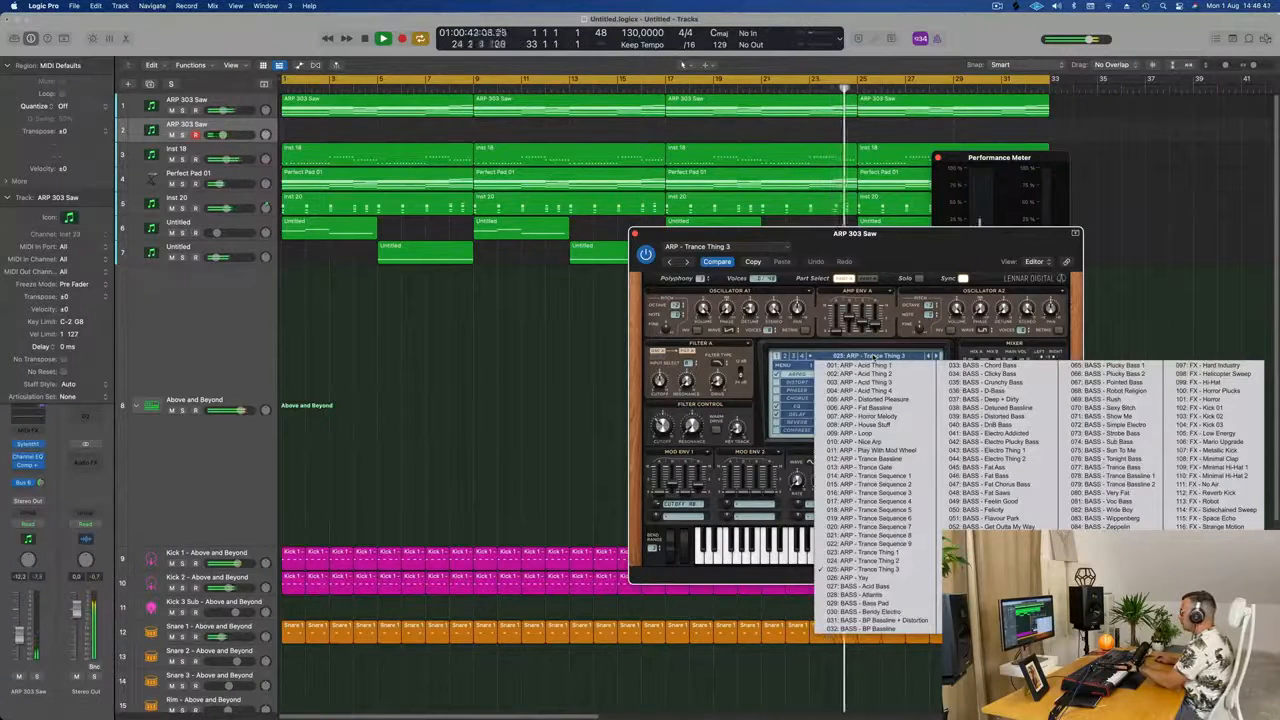
{"action": "left_click", "coordinate": [787, 357]}
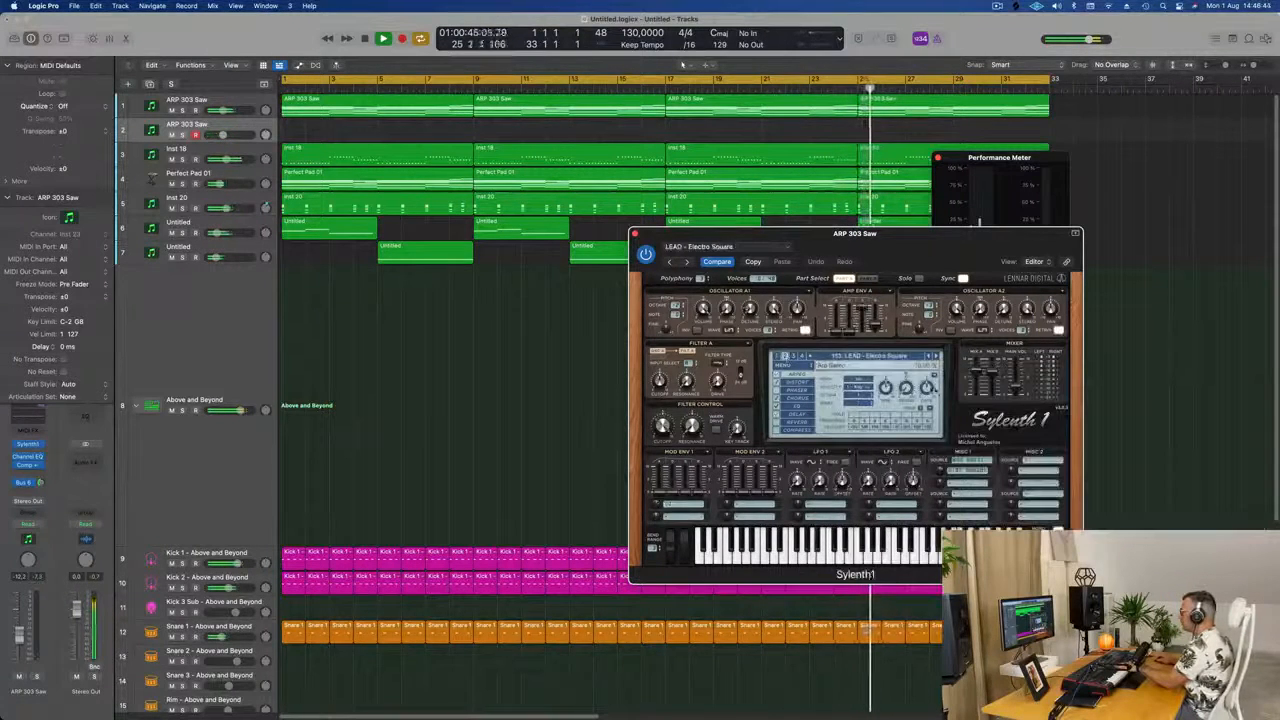
{"action": "left_click", "coordinate": [873, 356]}
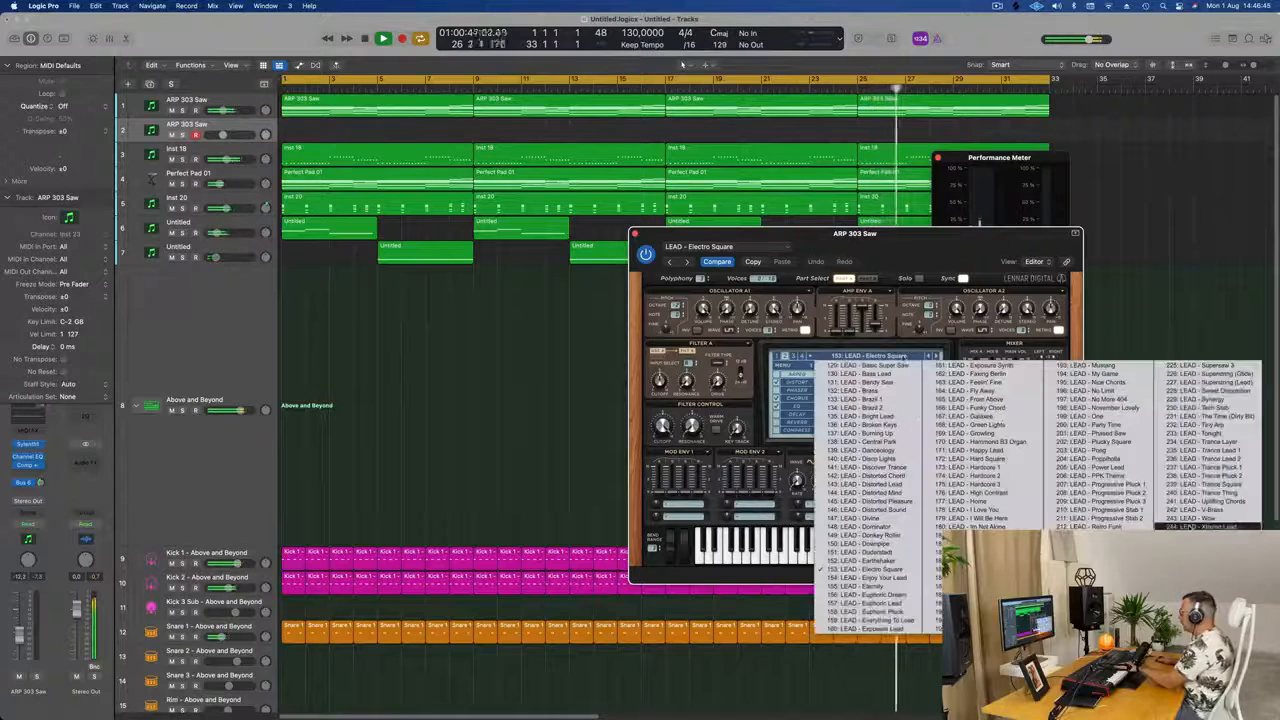
{"action": "left_click", "coordinate": [1200, 552]}
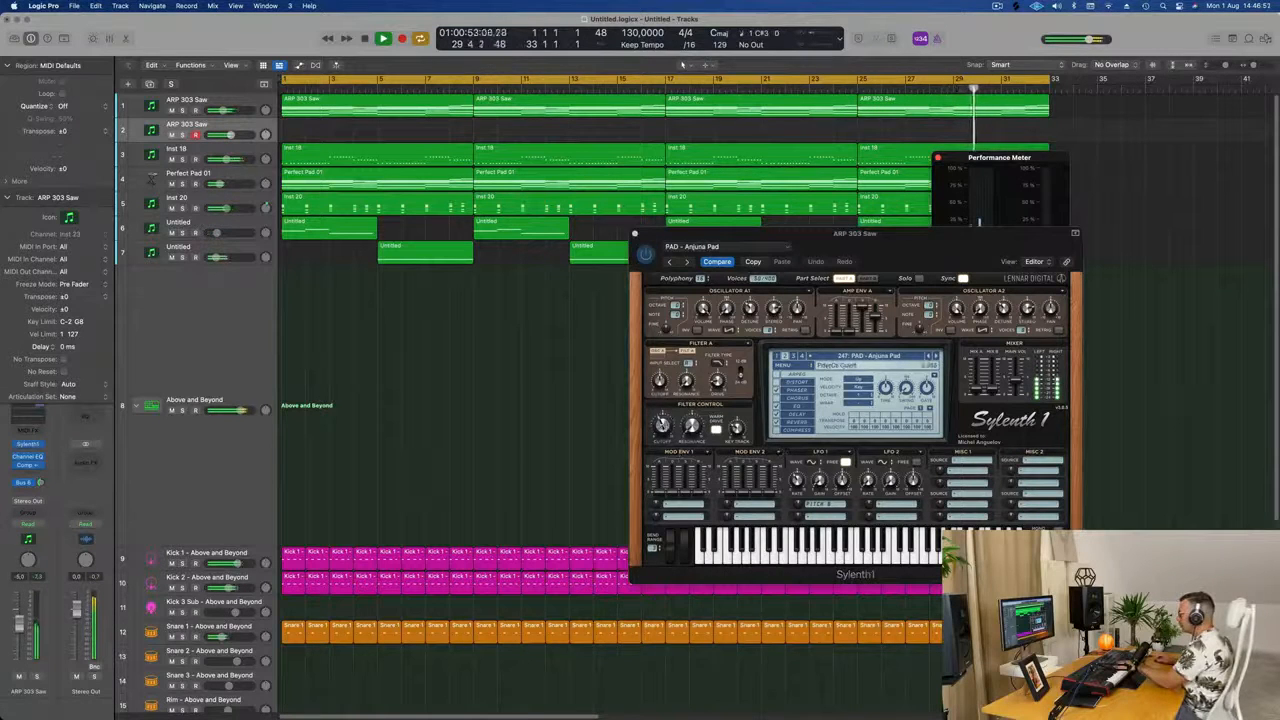
Raise the pad's filter cutoff to about 7.96 and balance the track's volume and Bus 6 send
{"action": "left_click", "coordinate": [665, 393]}
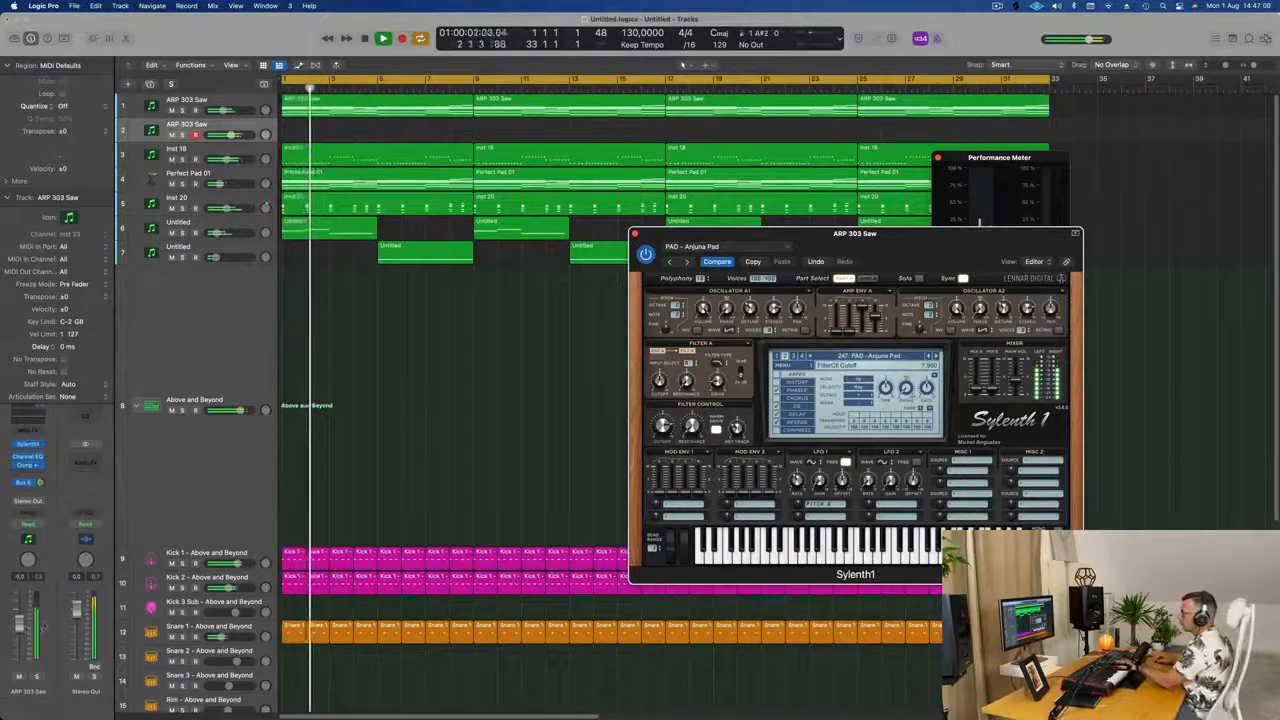
{"action": "left_click_drag", "start_coordinate": [20, 624], "coordinate": [21, 632]}
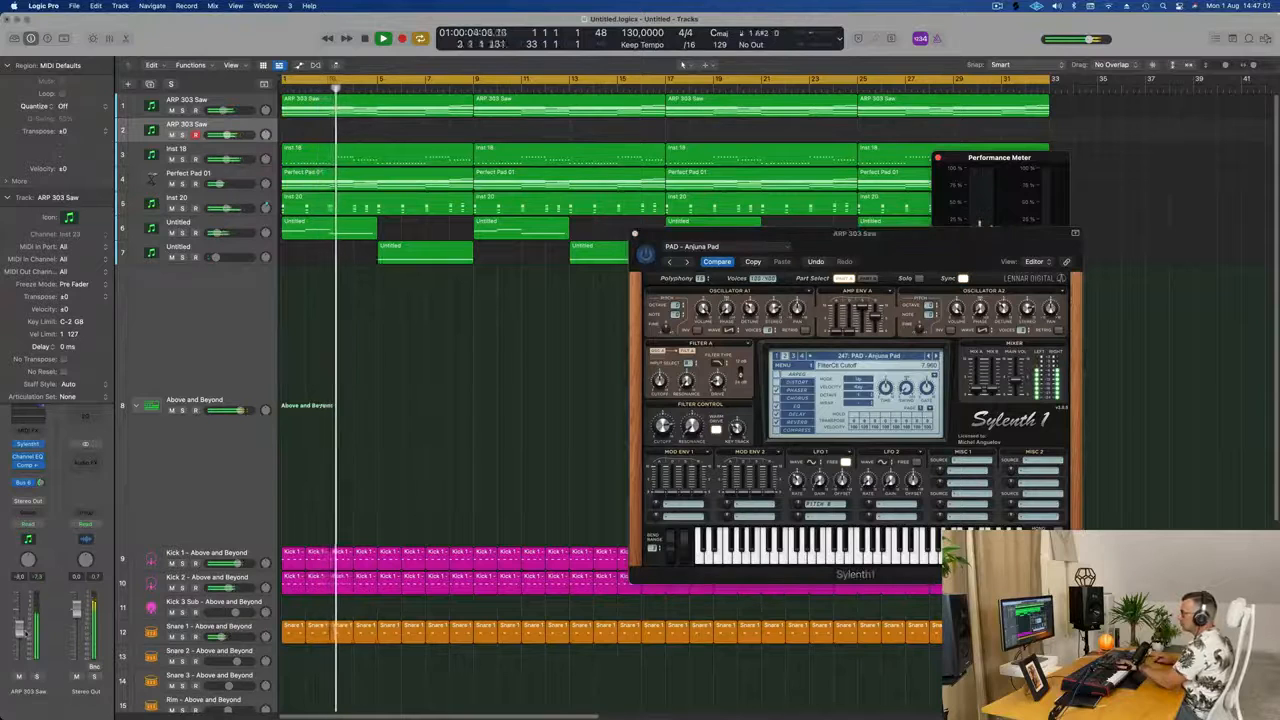
{"action": "left_click", "coordinate": [40, 483]}
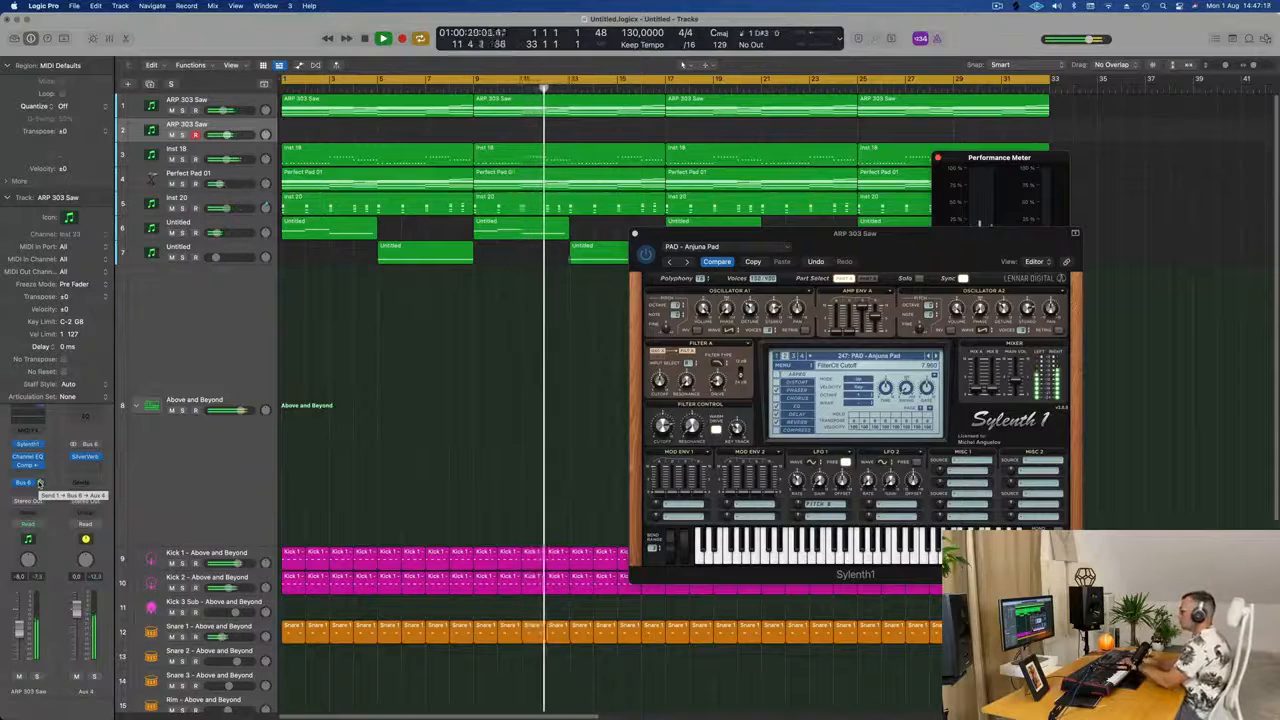
Record a melodic part on the second ARP 303 Saw track from about bar 14 through bar 32
{"action": "key", "text": "r"}
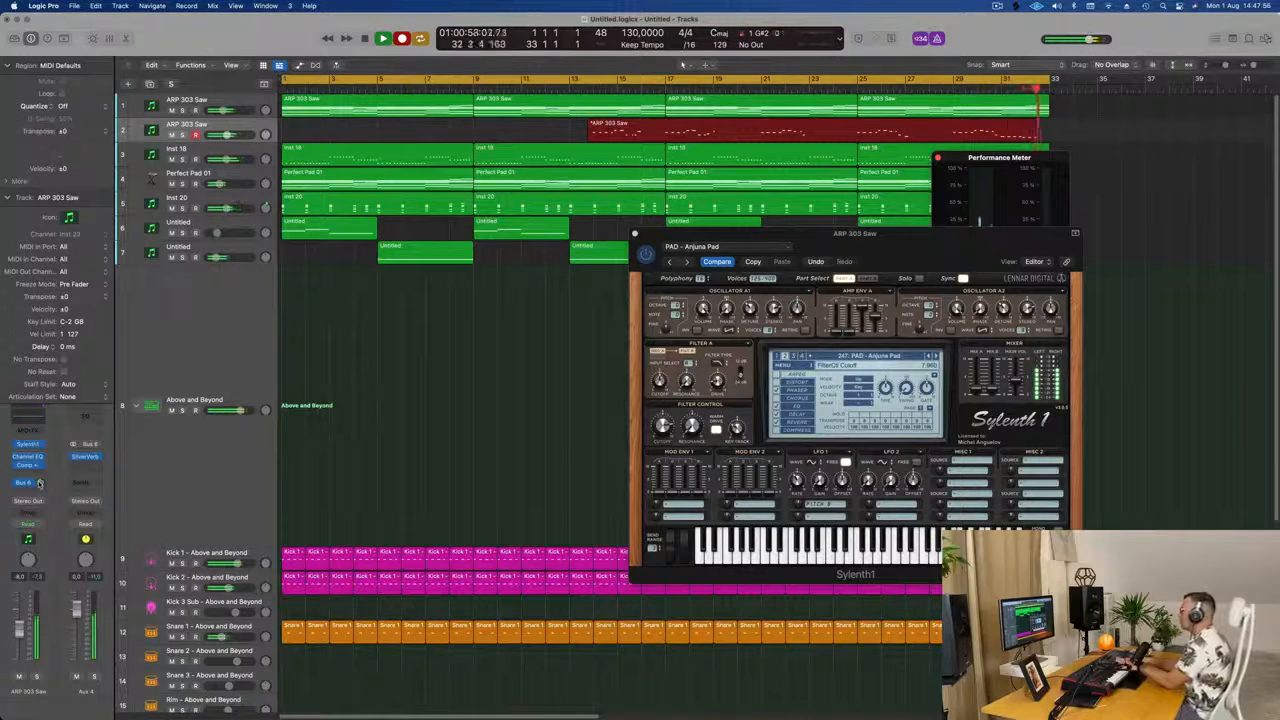
{"action": "key", "text": "space"}
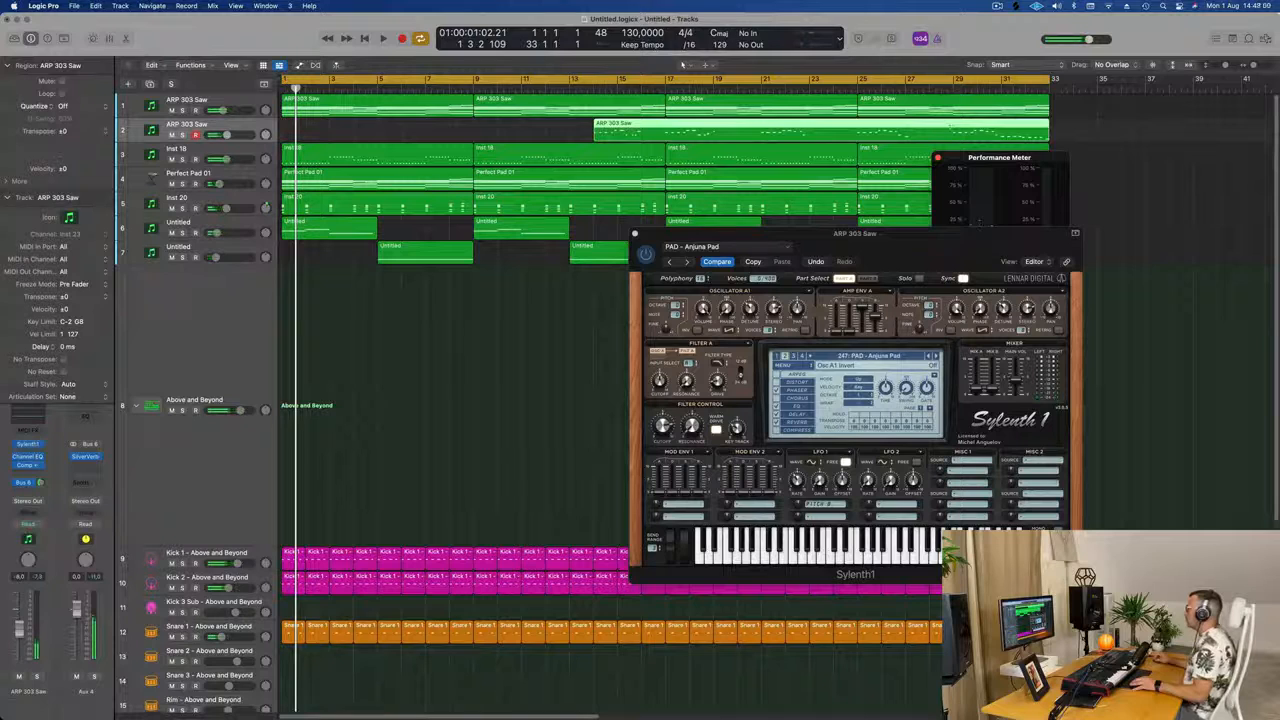
Split the recorded region at bar 29, dividing the crossing notes, and move its last four bars to bar 1 for note editing
{"action": "double_click", "coordinate": [952, 130]}
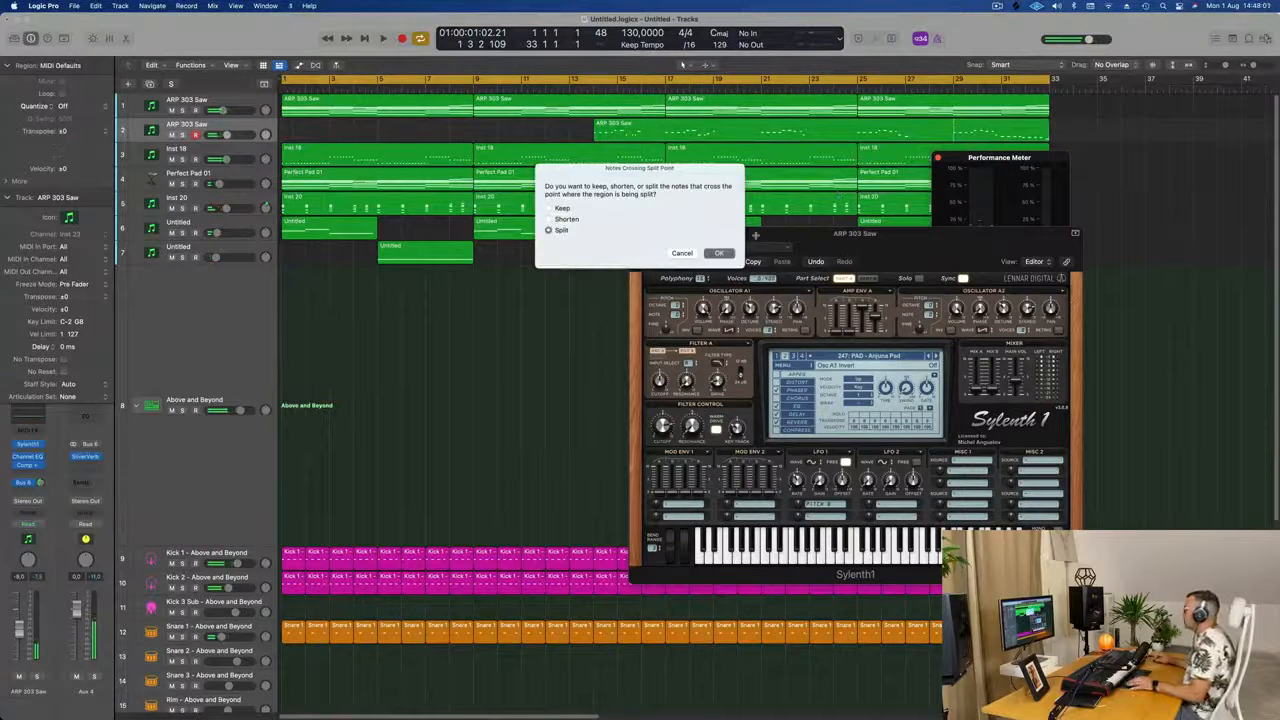
{"action": "left_click", "coordinate": [731, 254]}
{"action": "left_click_drag", "start_coordinate": [1000, 128], "coordinate": [318, 125]}
{"action": "key", "text": "space"}
{"action": "double_click", "coordinate": [318, 125]}
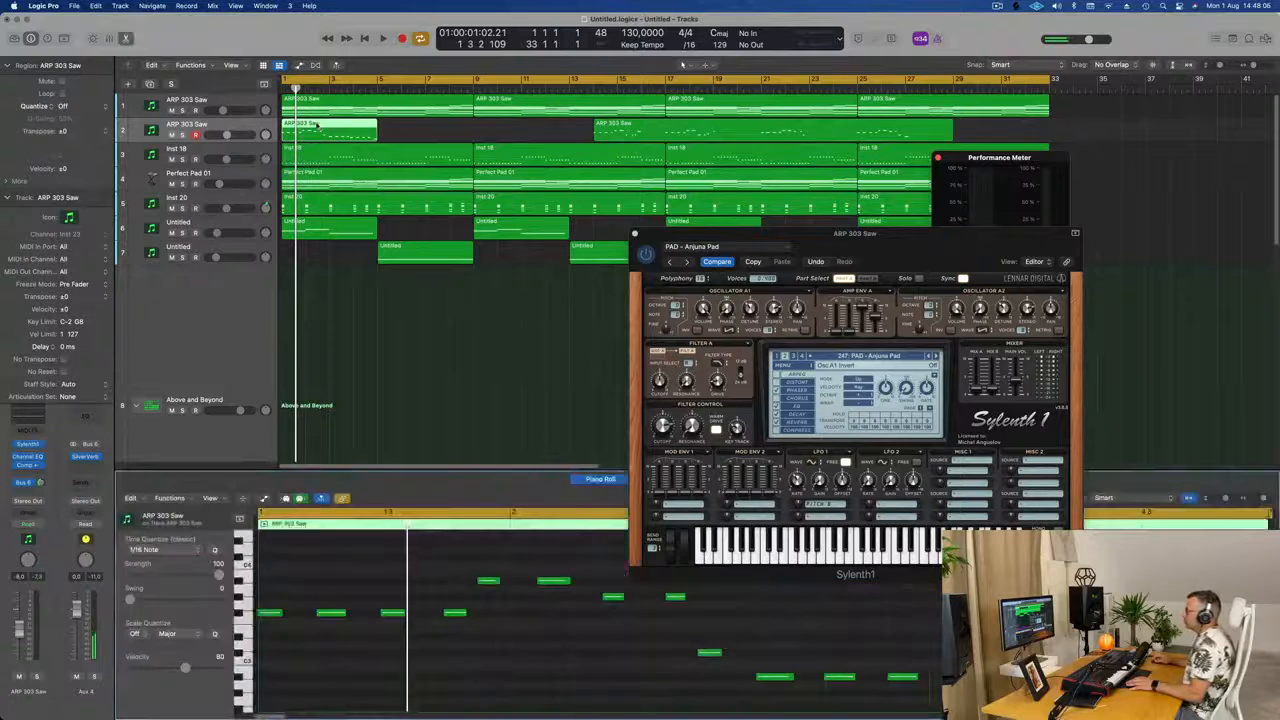
Quantize all notes of the four-bar region at bar 1 to 1/16 notes and play it back
{"action": "key", "text": "super+a"}
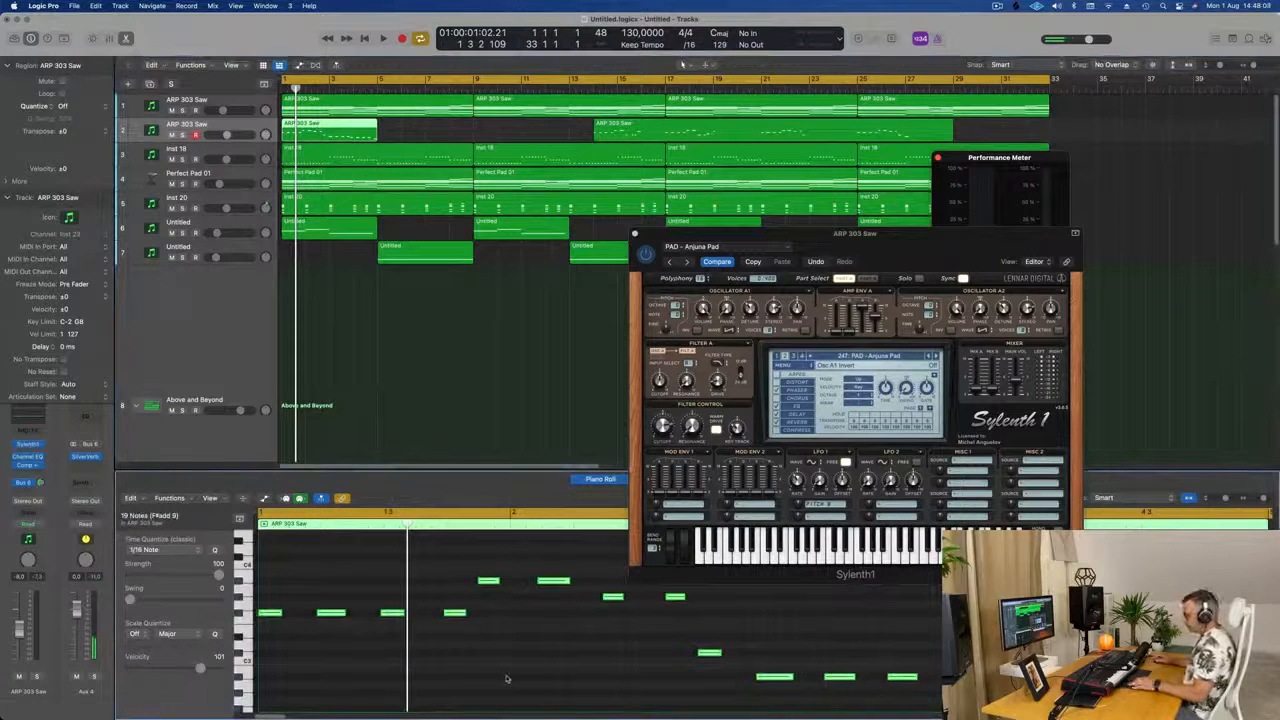
{"action": "key", "text": "space"}
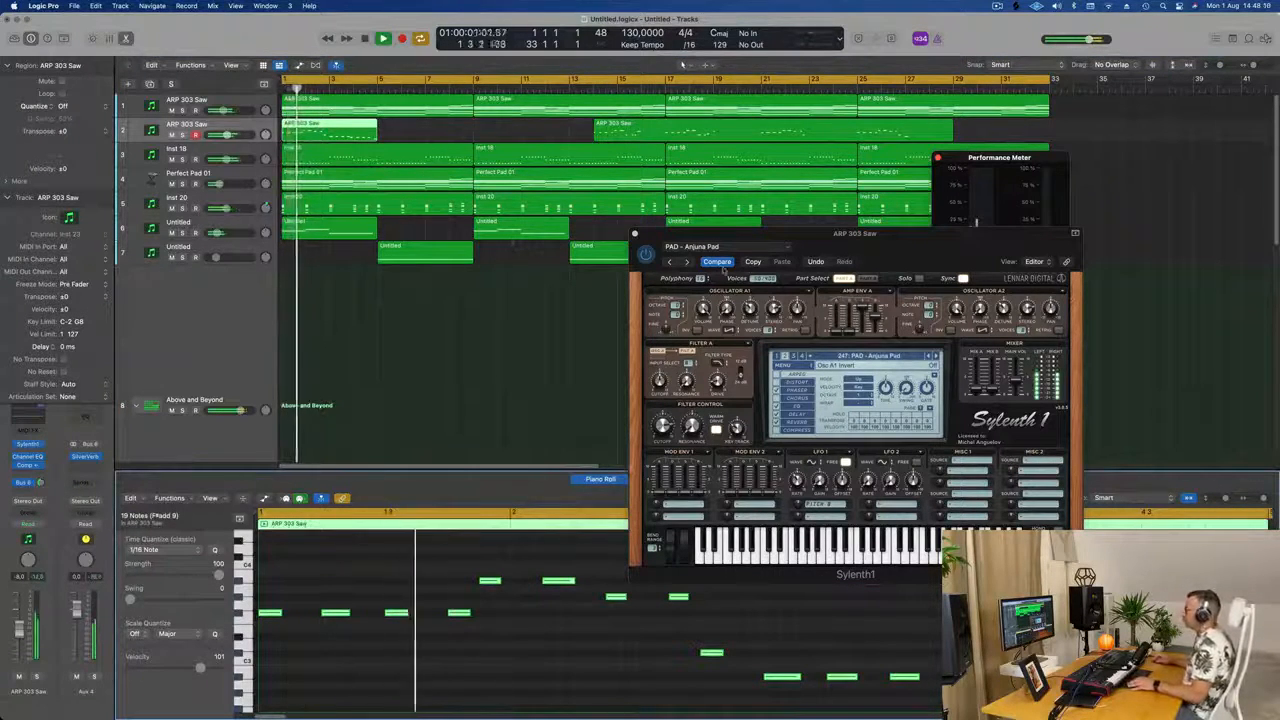
{"action": "left_click_drag", "start_coordinate": [897, 245], "coordinate": [756, 273]}
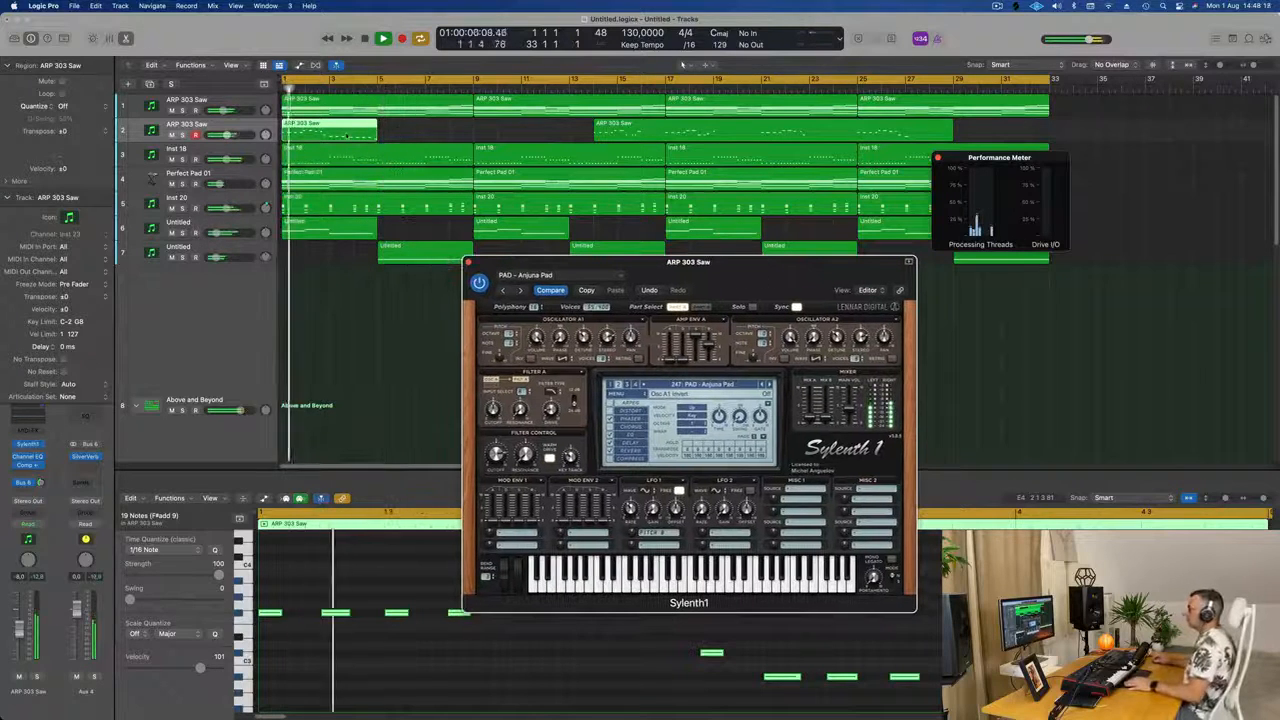
Copy the four-bar region to bar 5, delete the leftover recording from bar 14, and select both remaining regions
{"action": "left_click", "coordinate": [657, 133]}
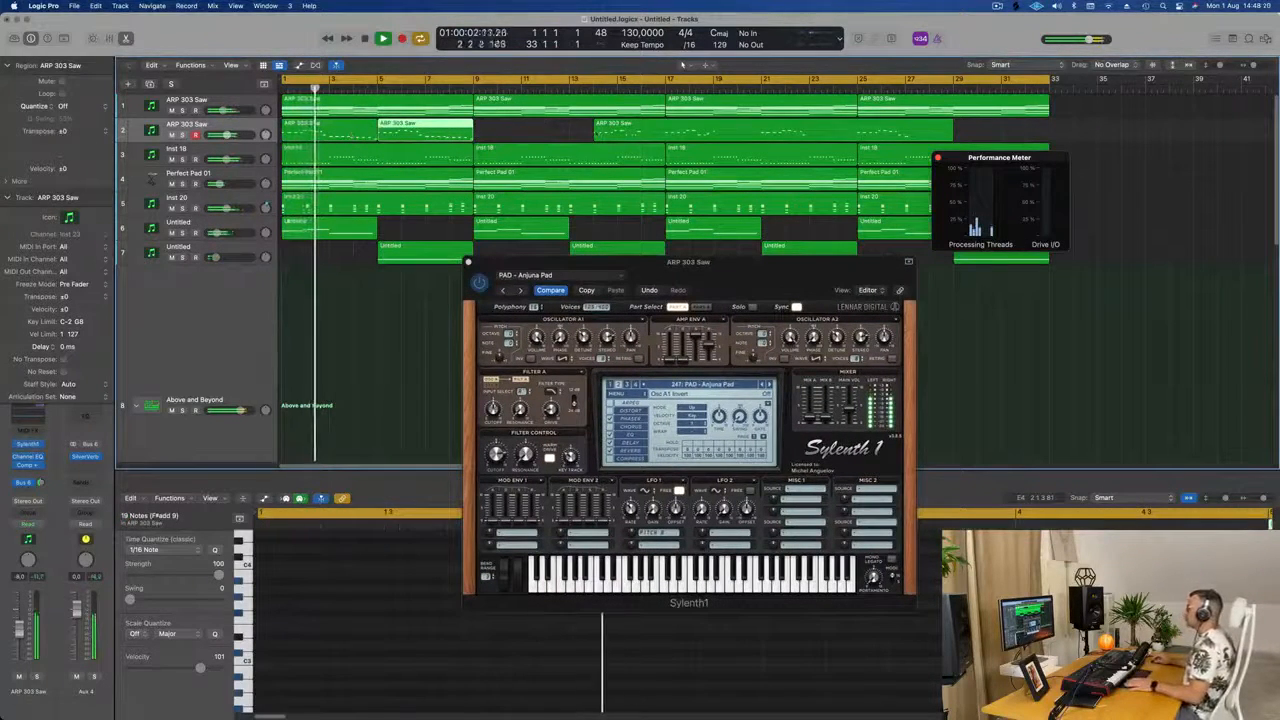
{"action": "key", "text": "Delete"}
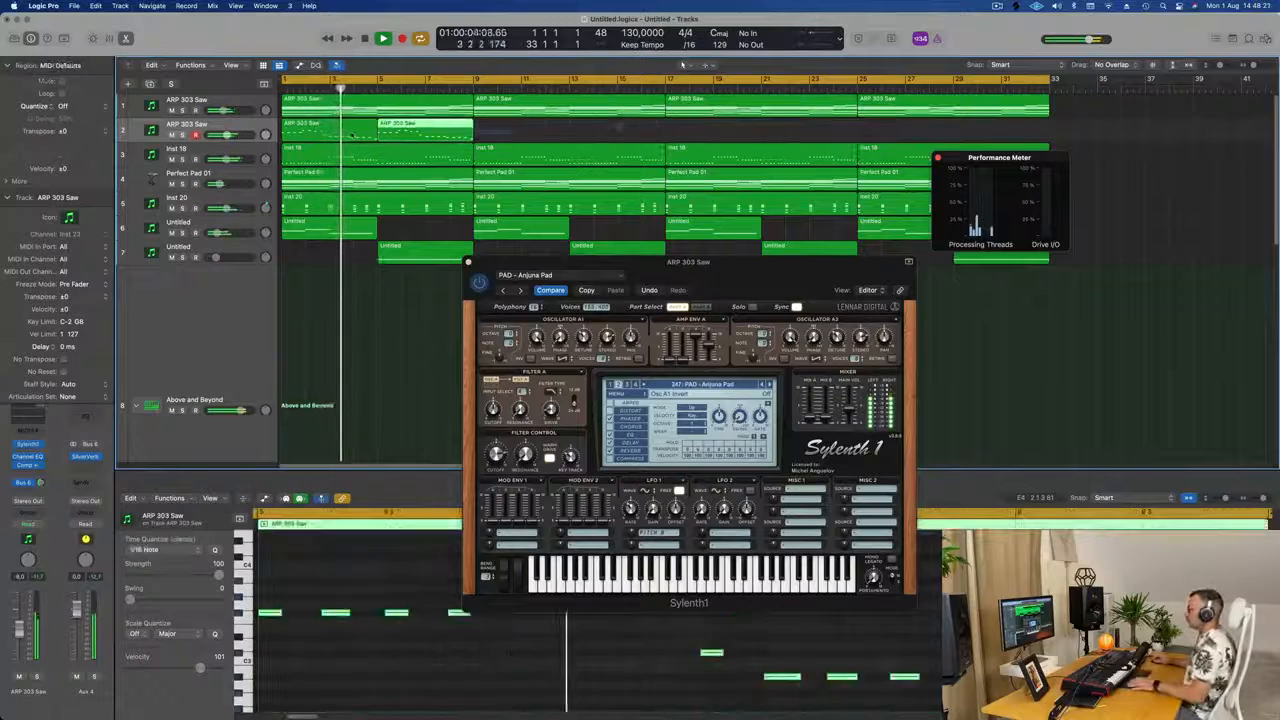
{"action": "left_click", "coordinate": [350, 133], "text": "shift"}
{"action": "left_click_drag", "start_coordinate": [724, 268], "coordinate": [693, 235]}
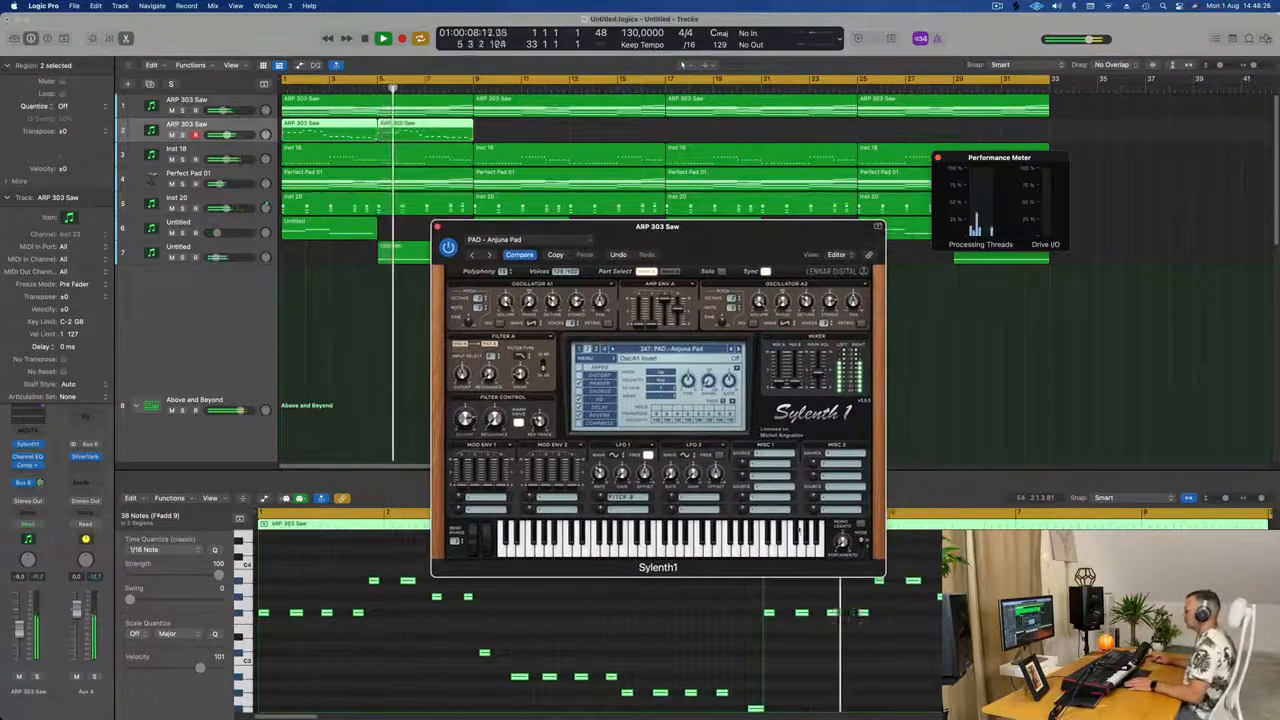
Play the doubled pad part from the start and adjust Sylenth1's filter control cutoff to about 7.9
{"action": "key", "text": "space"}
{"action": "scroll", "coordinate": [731, 663], "scroll_direction": "down", "scroll_amount": 3}
{"action": "key", "text": "super+Right"}
{"action": "key", "text": "super+Right"}
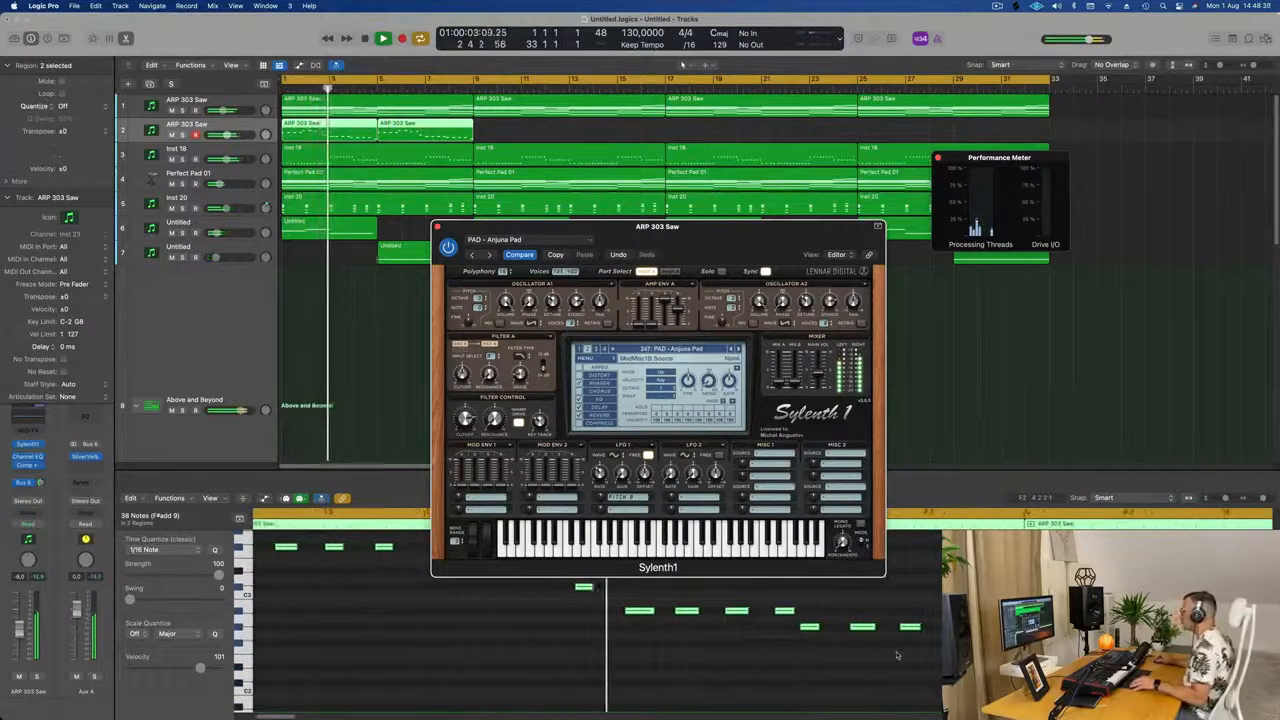
{"action": "left_click_drag", "start_coordinate": [754, 246], "coordinate": [803, 226]}
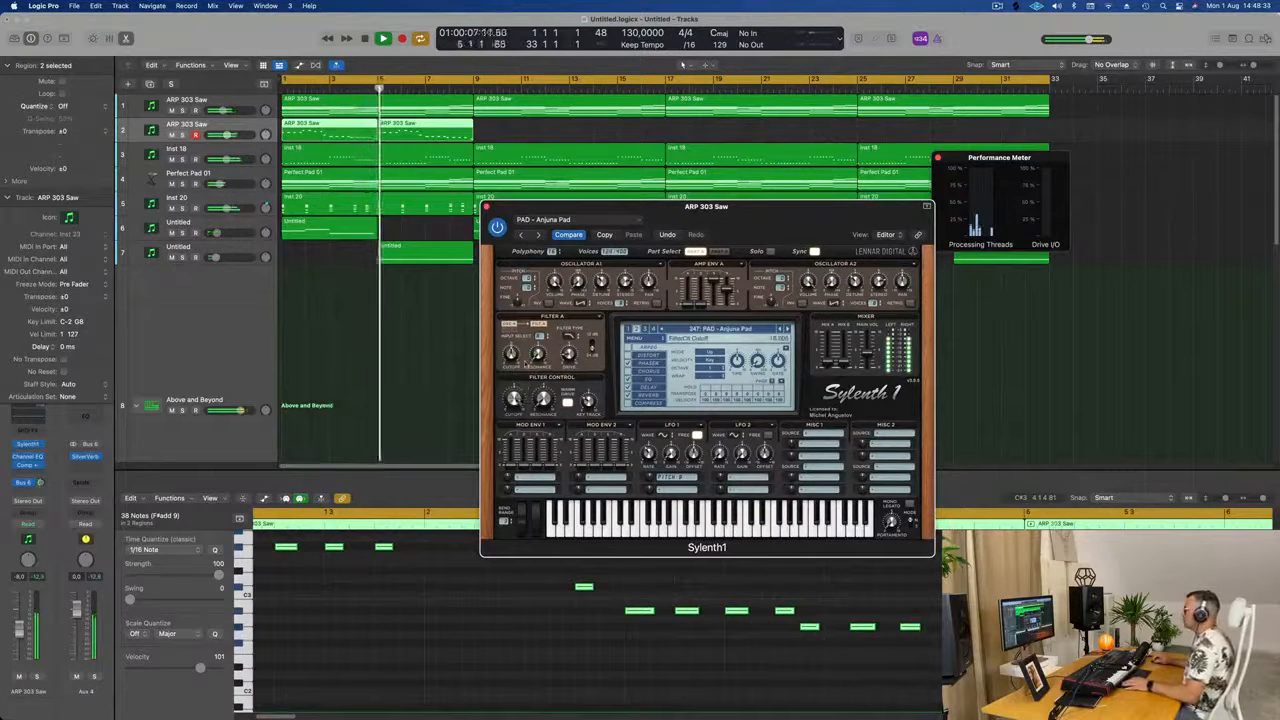
{"action": "left_click_drag", "start_coordinate": [714, 219], "coordinate": [718, 137]}
{"action": "key", "text": "space"}
{"action": "key", "text": "space"}
{"action": "key", "text": "Return"}
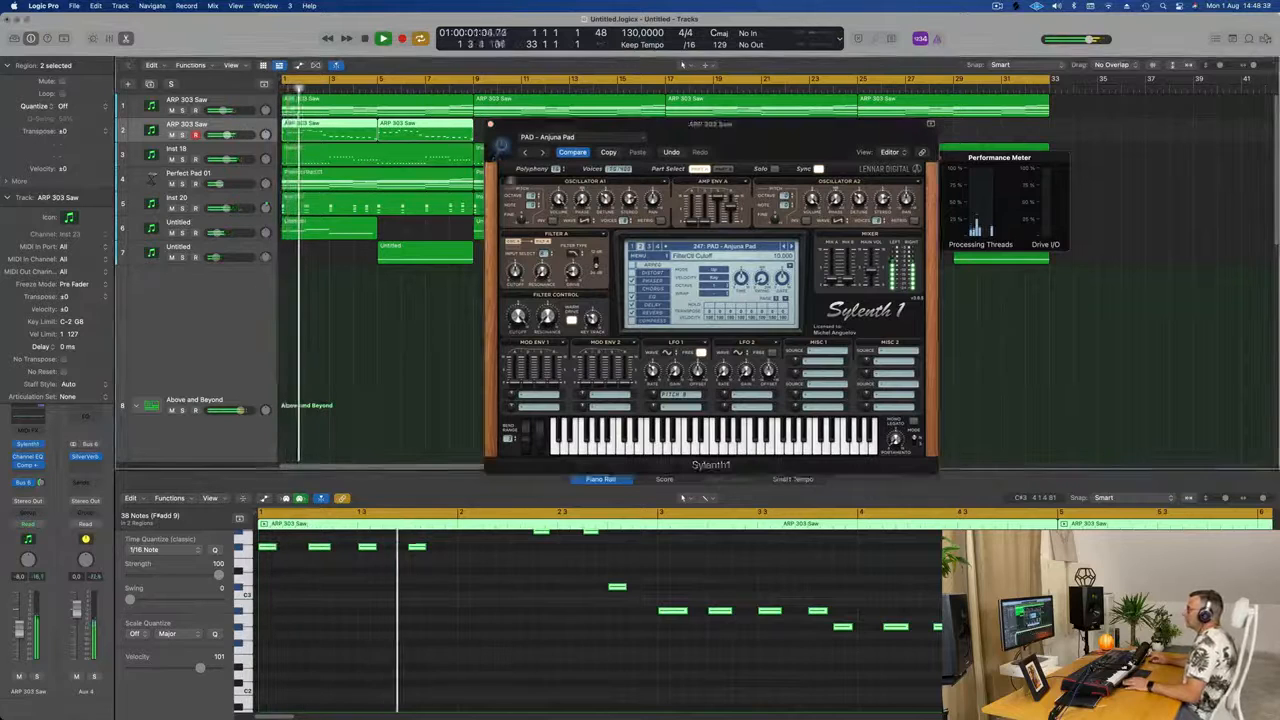
{"action": "left_click", "coordinate": [521, 346]}
{"action": "left_click_drag", "start_coordinate": [523, 356], "coordinate": [471, 300]}
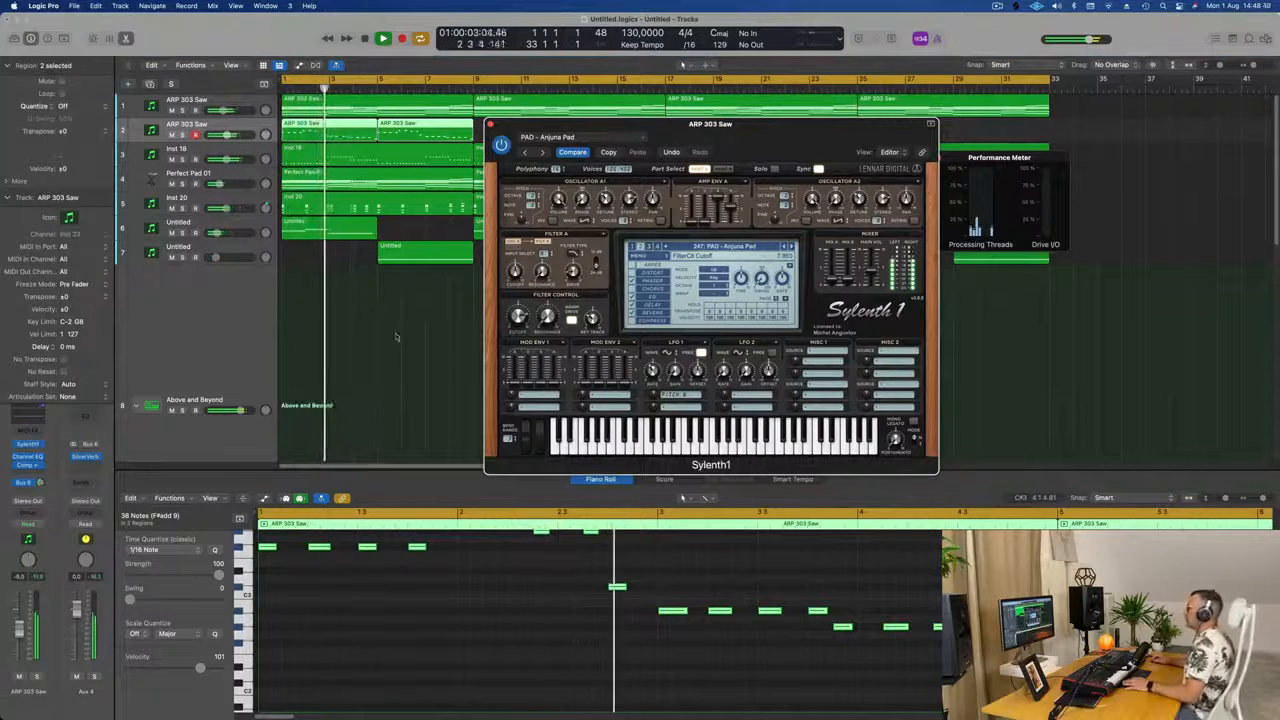
Open the pad track's Channel EQ and apply a 12 dB/Oct low cut at 498 Hz with a Q of 0.75
{"action": "left_click_drag", "start_coordinate": [41, 483], "coordinate": [47, 496]}
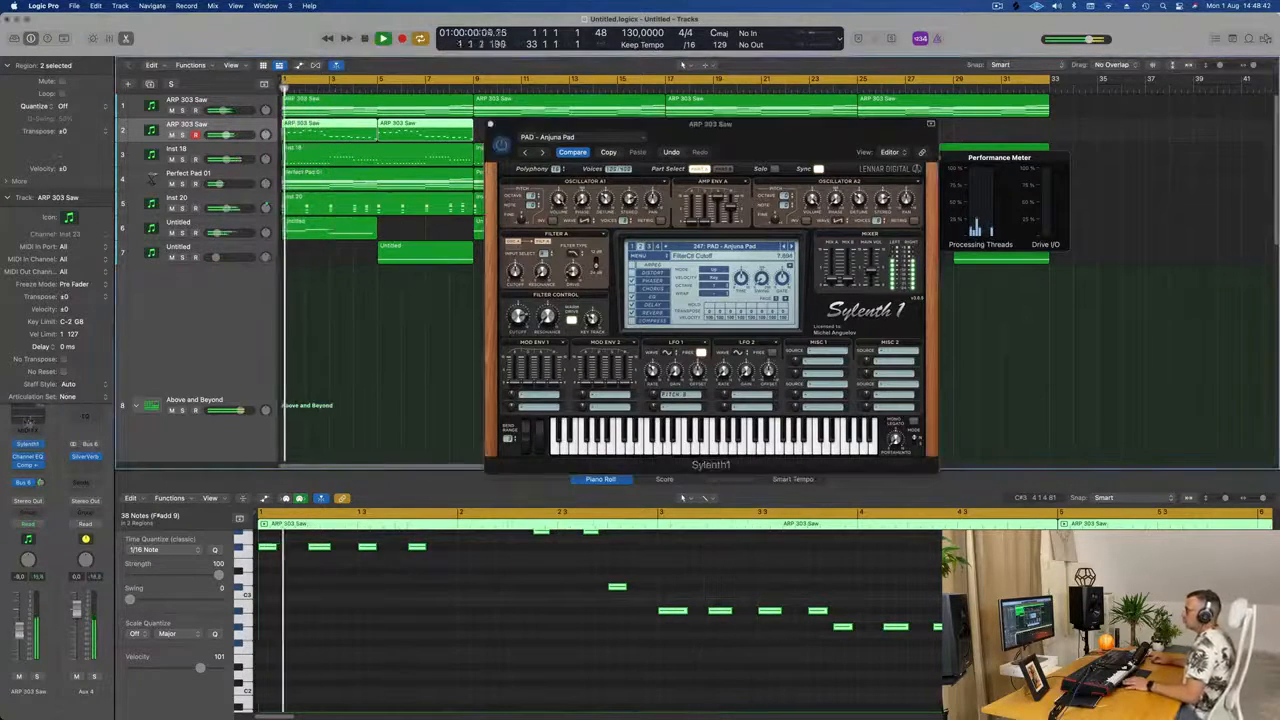
{"action": "left_click", "coordinate": [28, 457]}
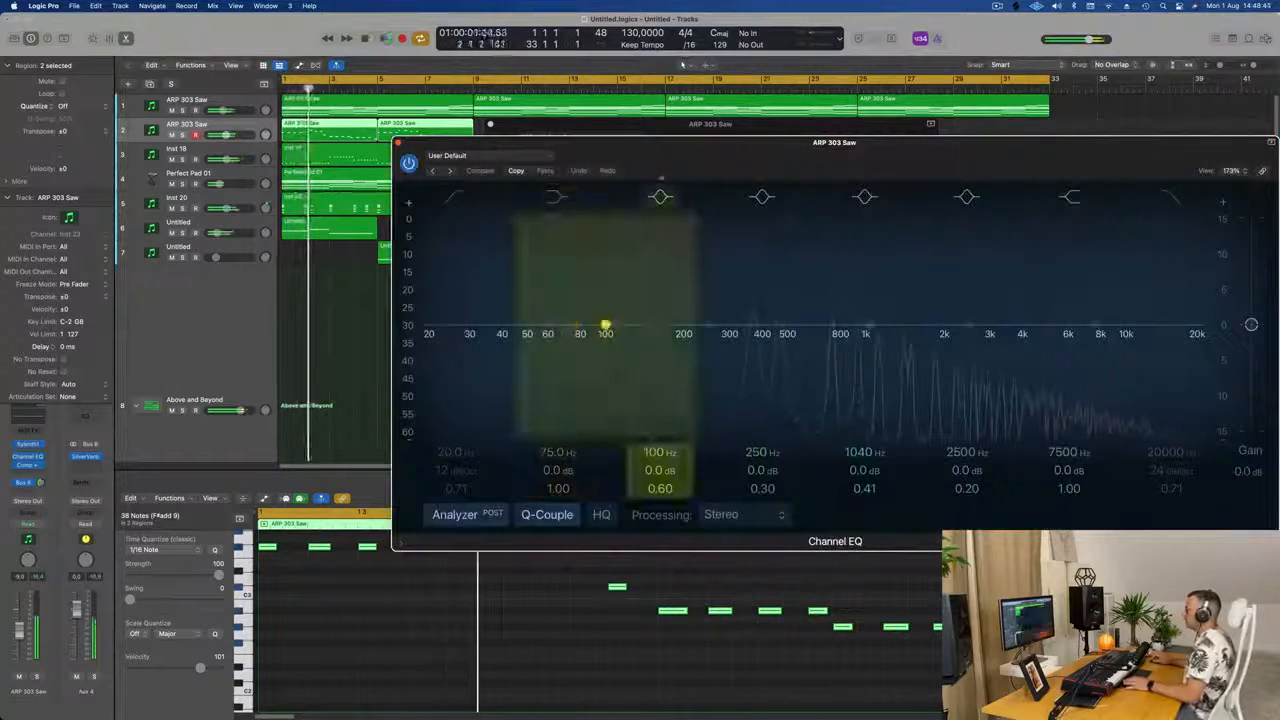
{"action": "left_click_drag", "start_coordinate": [475, 235], "coordinate": [897, 232]}
{"action": "left_click_drag", "start_coordinate": [821, 145], "coordinate": [759, 209]}
{"action": "left_click_drag", "start_coordinate": [783, 404], "coordinate": [718, 404]}
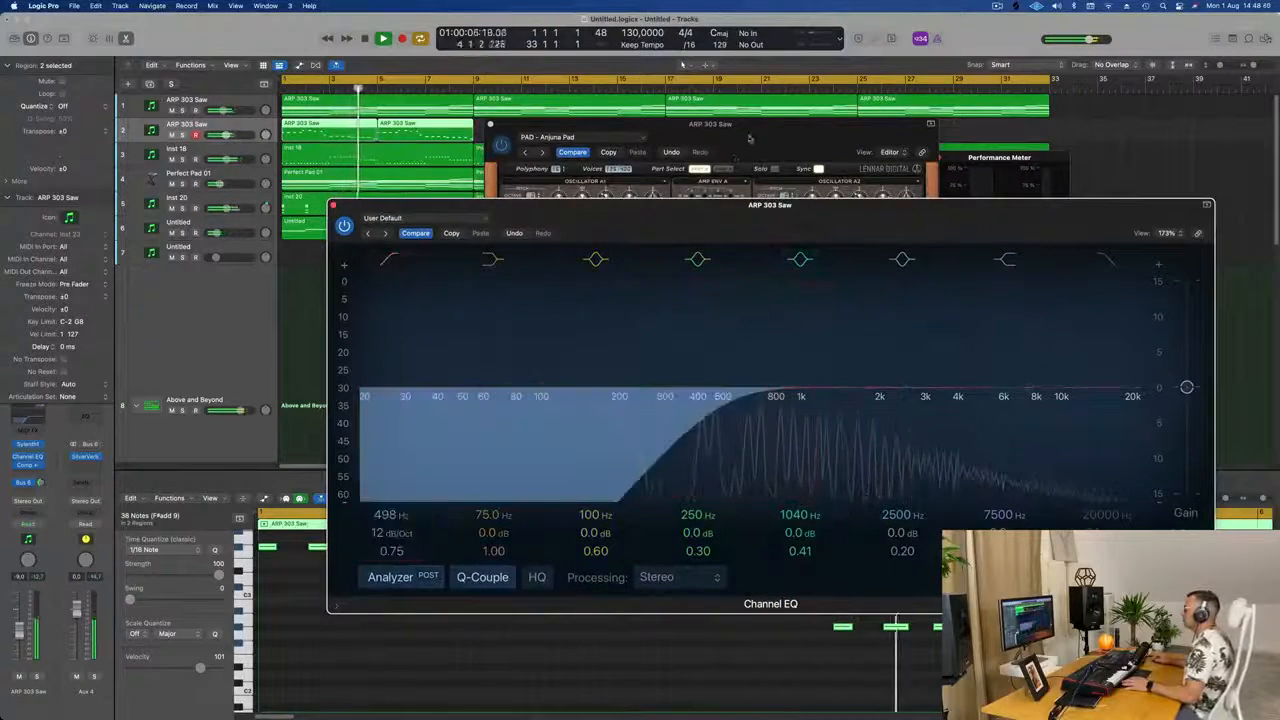
Fine-tune the pad's filter control cutoff in Sylenth1 and set the track's volume to -7.0 during playback
{"action": "left_click_drag", "start_coordinate": [680, 124], "coordinate": [705, 115]}
{"action": "key", "text": "Return"}
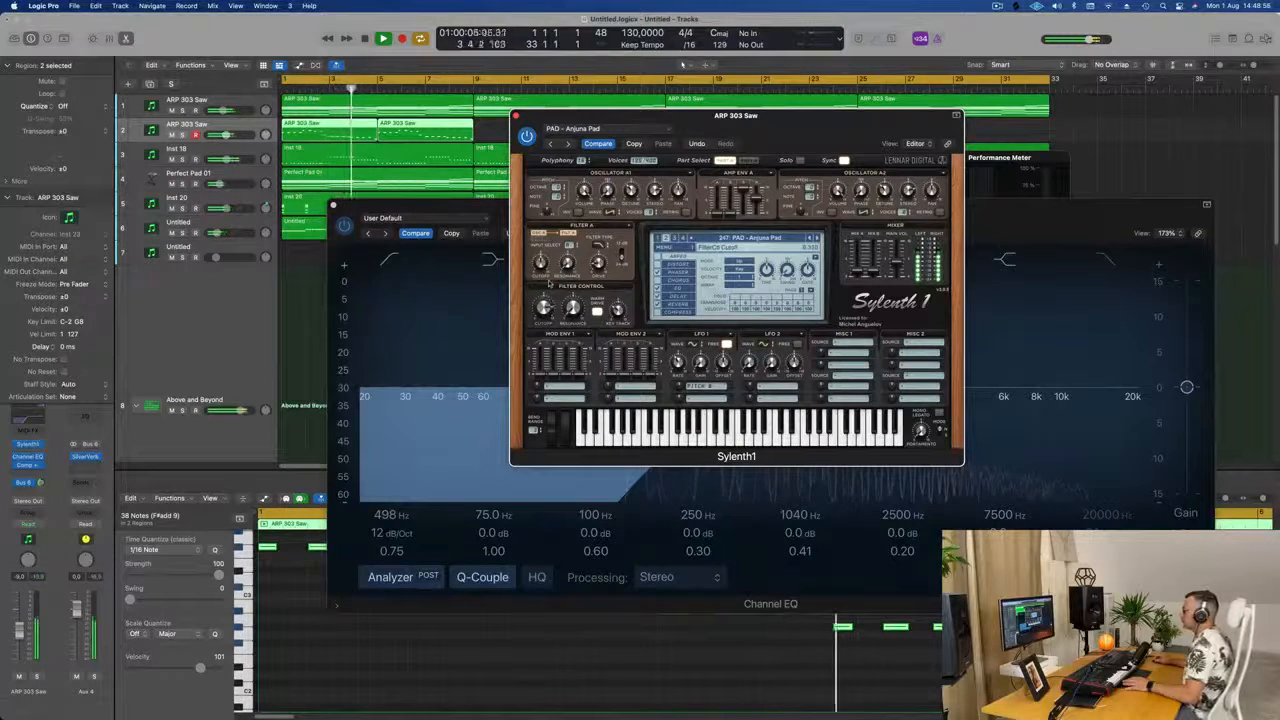
{"action": "left_click_drag", "start_coordinate": [779, 123], "coordinate": [869, 125]}
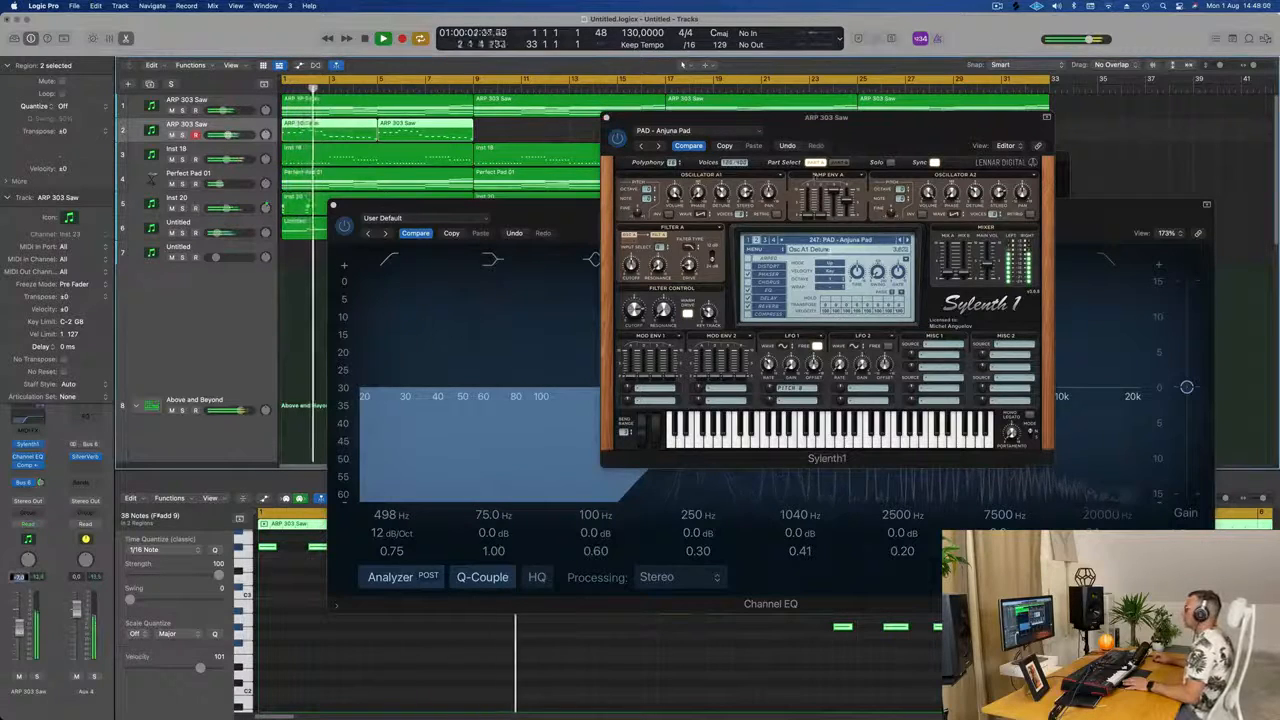
{"action": "left_click_drag", "start_coordinate": [888, 128], "coordinate": [803, 219]}
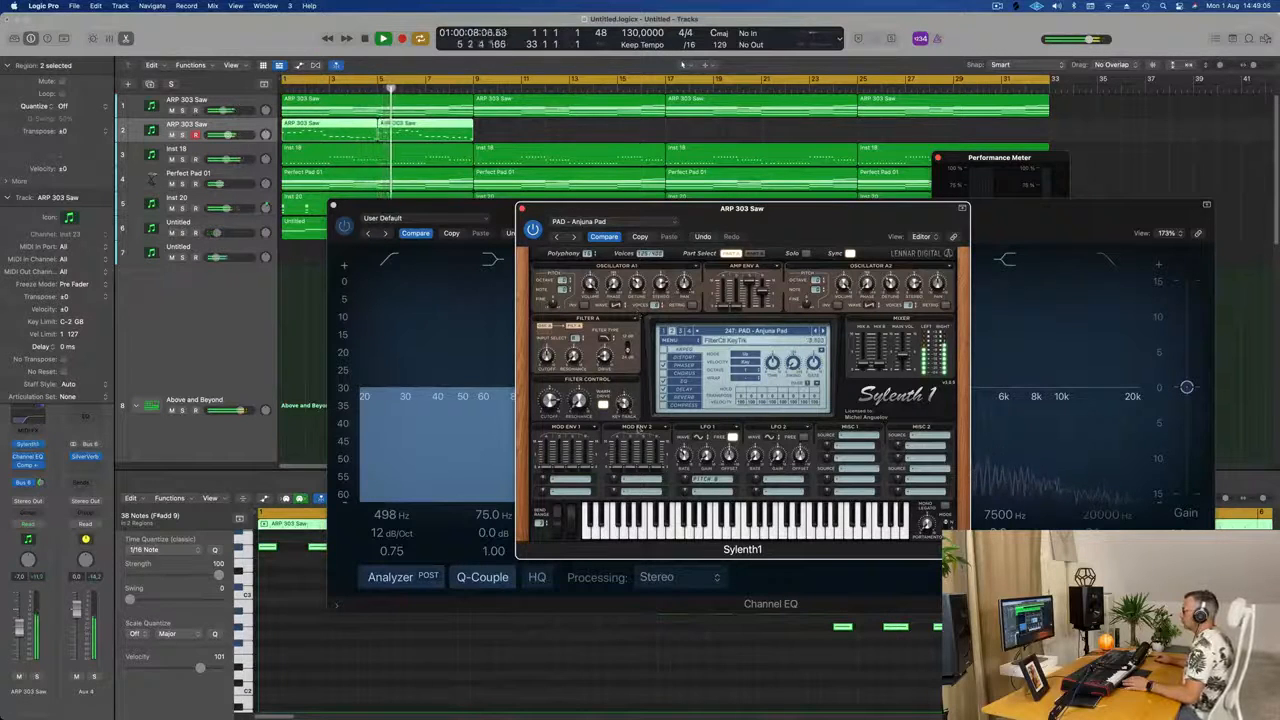
{"action": "left_click_drag", "start_coordinate": [769, 231], "coordinate": [1059, 149]}
{"action": "left_click_drag", "start_coordinate": [625, 236], "coordinate": [845, 256]}
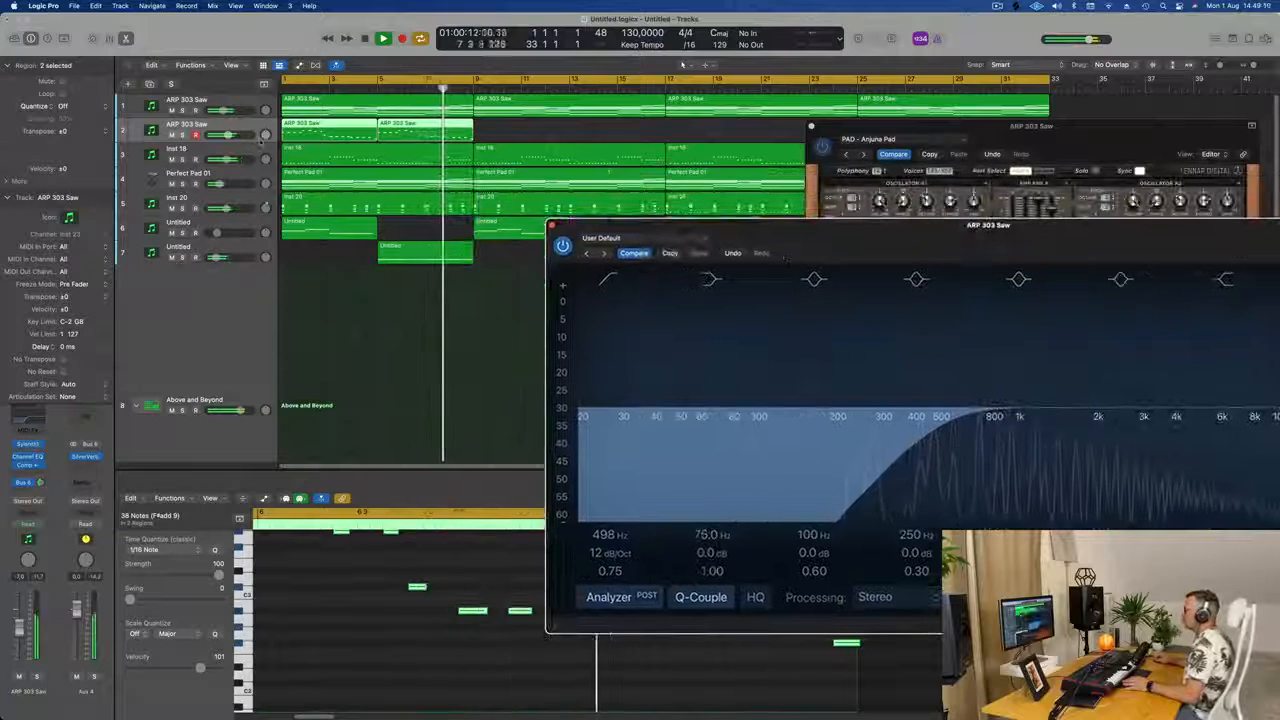
Mute the two Untitled tracks and restart playback from the beginning
{"action": "left_click", "coordinate": [171, 232]}
{"action": "left_click", "coordinate": [171, 257]}
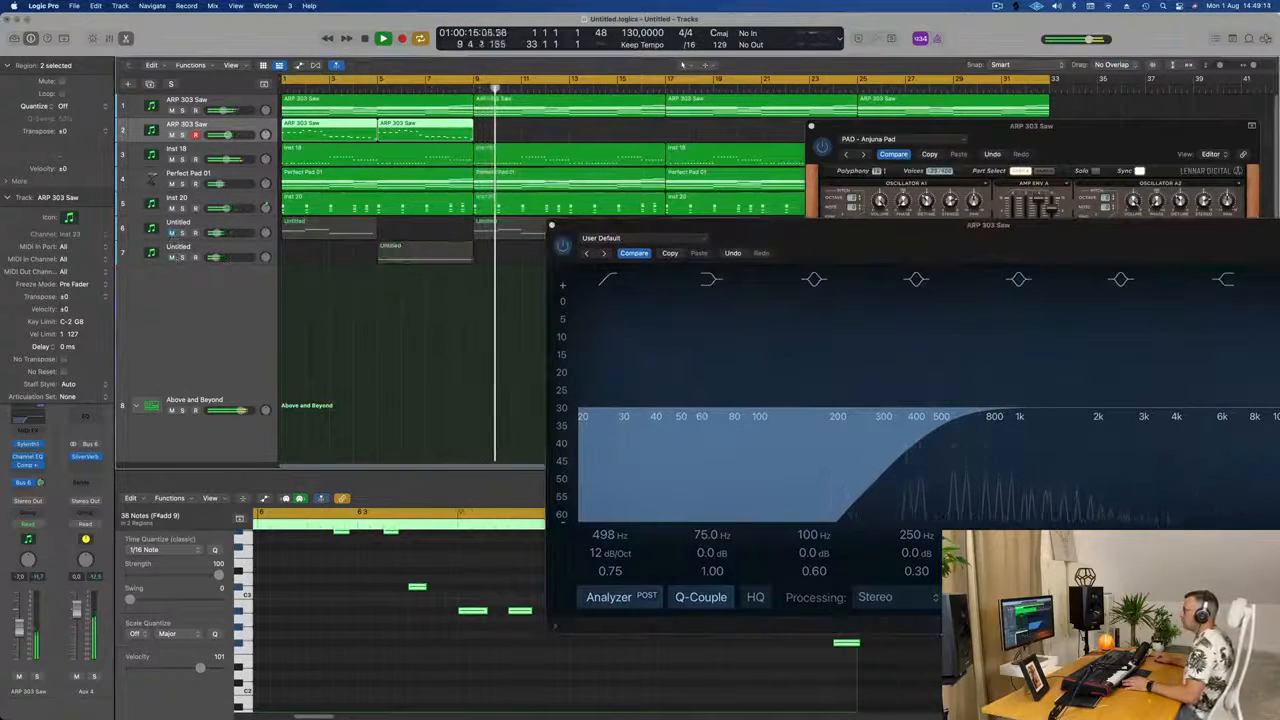
{"action": "key", "text": "Return"}
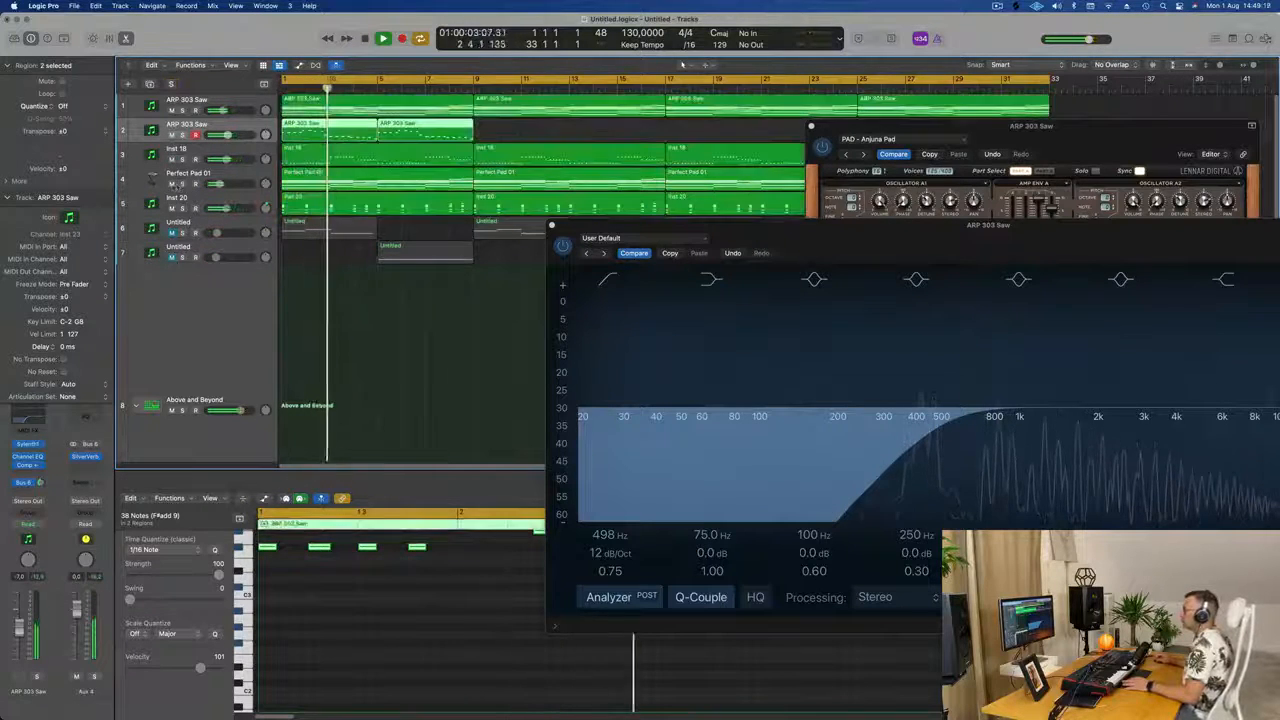
Mute Perfect Pad 01 and Inst 20 for a listening check and unmute both again
{"action": "left_click", "coordinate": [171, 184]}
{"action": "key", "text": "space"}
{"action": "left_click_drag", "start_coordinate": [640, 230], "coordinate": [514, 179]}
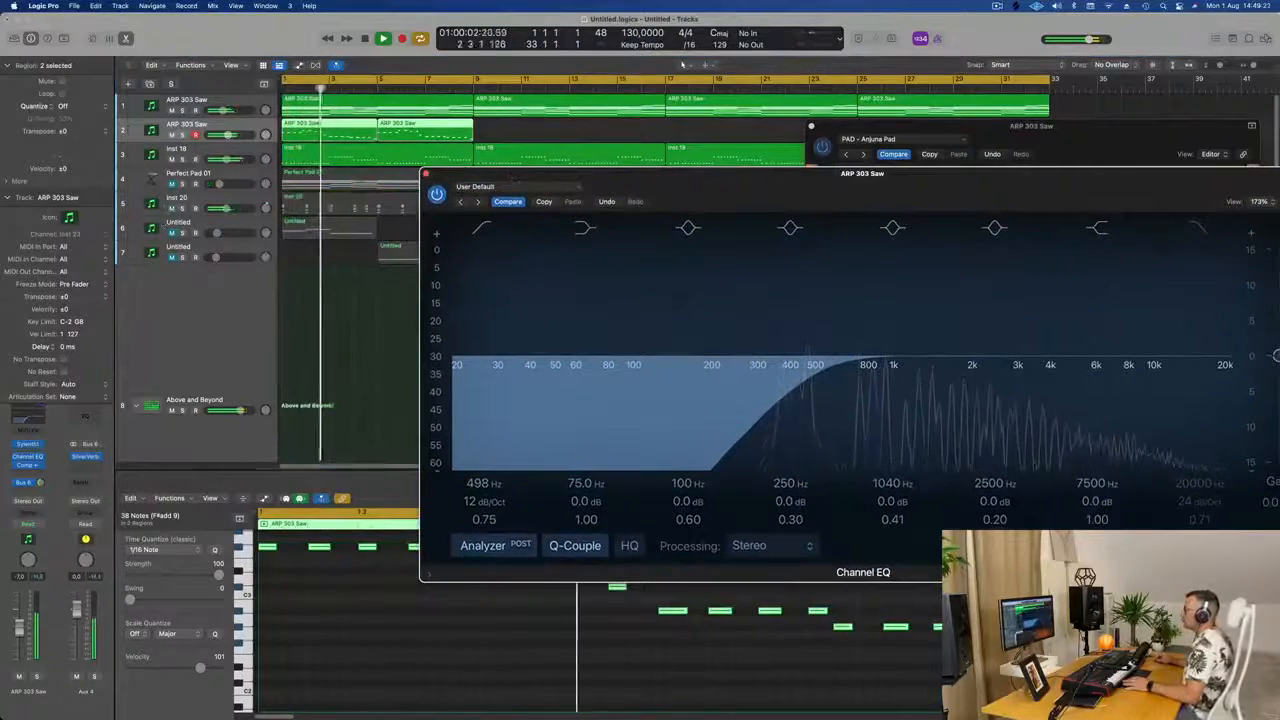
{"action": "left_click_drag", "start_coordinate": [620, 175], "coordinate": [550, 260]}
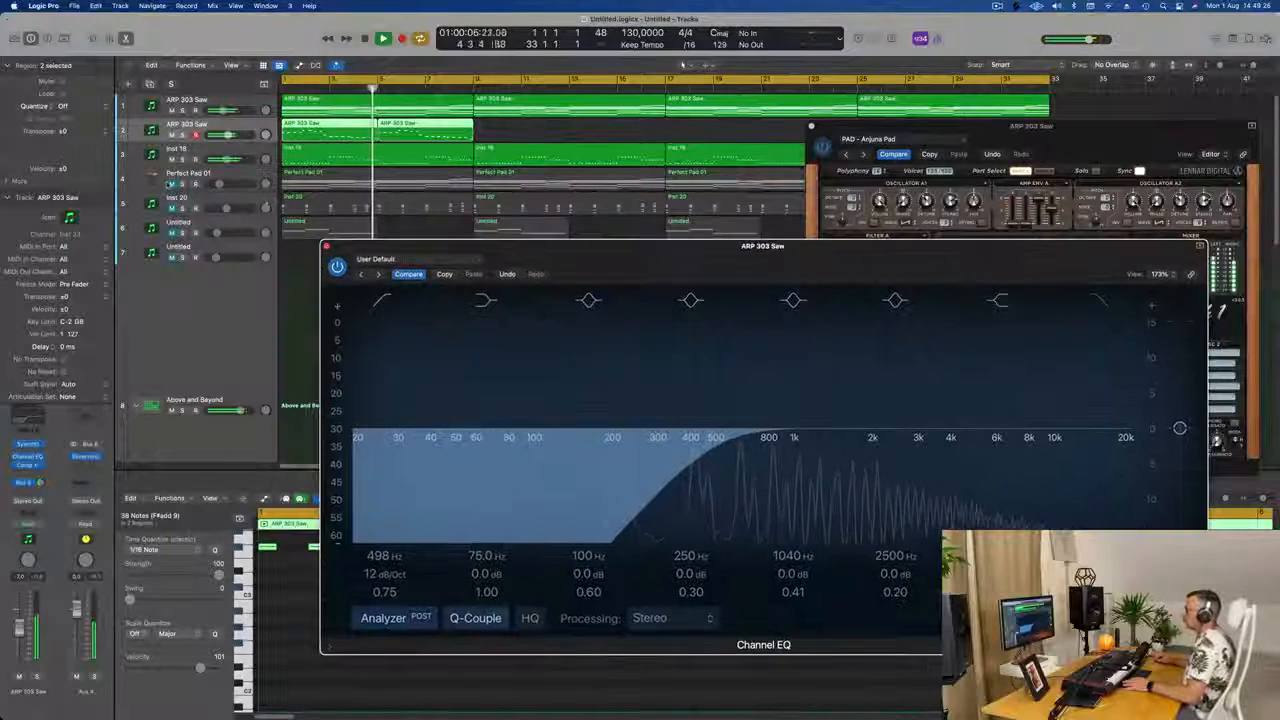
{"action": "left_click", "coordinate": [171, 184]}
{"action": "key", "text": "Return"}
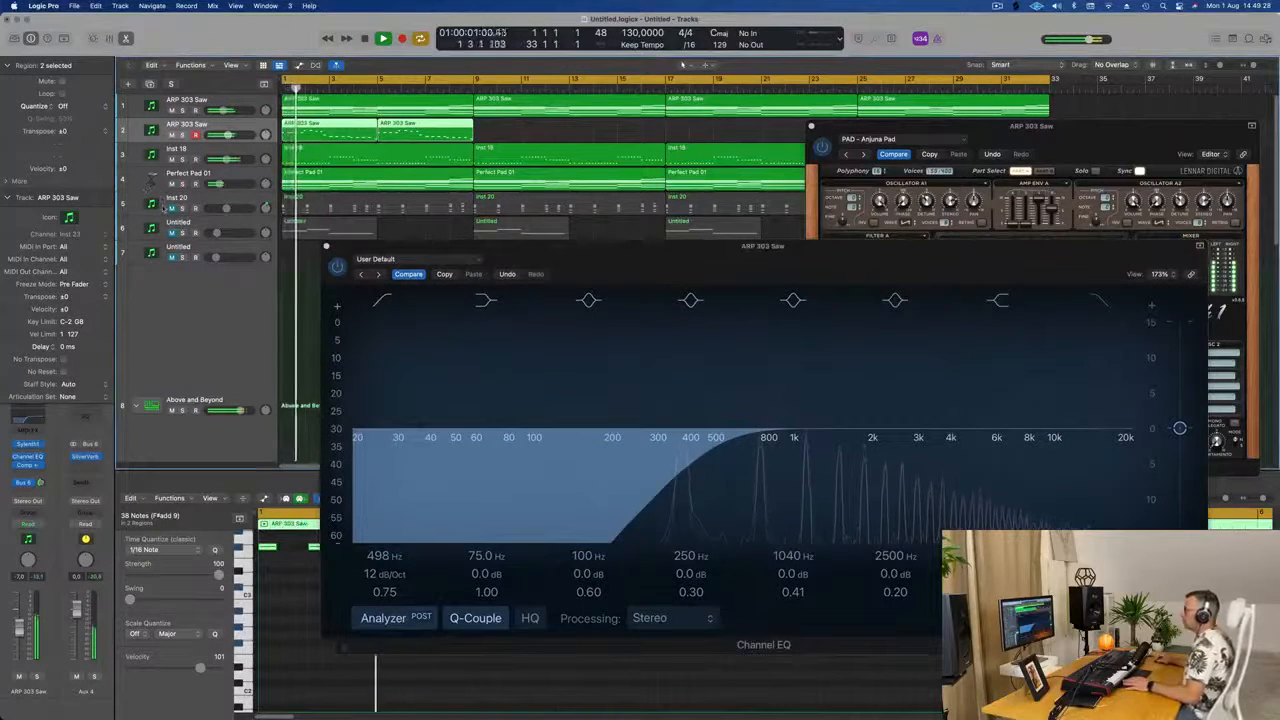
{"action": "left_click", "coordinate": [171, 208]}
{"action": "key", "text": "Return"}
Repeat the two selected four-bar pad regions three times to fill the track through bar 32
{"action": "left_click_drag", "start_coordinate": [504, 252], "coordinate": [308, 262]}
{"action": "left_click_drag", "start_coordinate": [508, 132], "coordinate": [273, 138]}
{"action": "key", "text": "super+r"}
{"action": "key", "text": "super+r"}
{"action": "key", "text": "super+r"}
Close the Performance Meter and the Channel EQ window to clear the arrangement view
{"action": "left_click_drag", "start_coordinate": [1010, 126], "coordinate": [793, 203]}
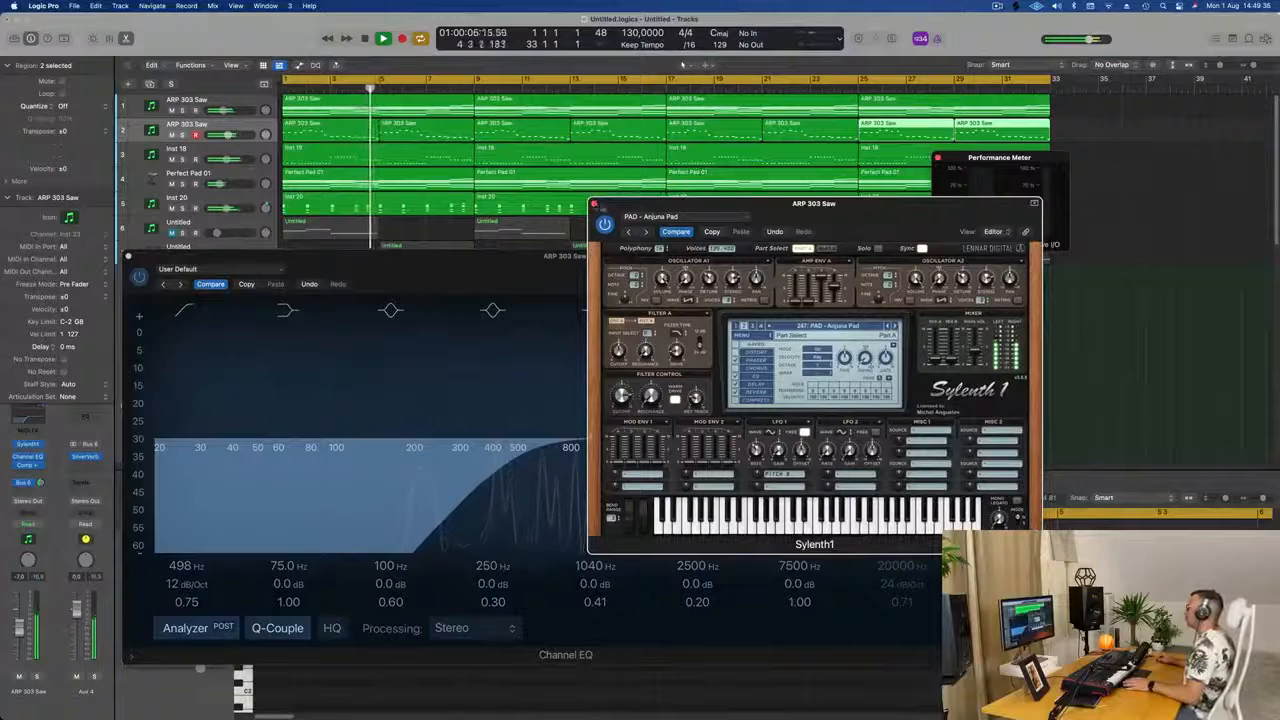
{"action": "left_click_drag", "start_coordinate": [964, 157], "coordinate": [1006, 160]}
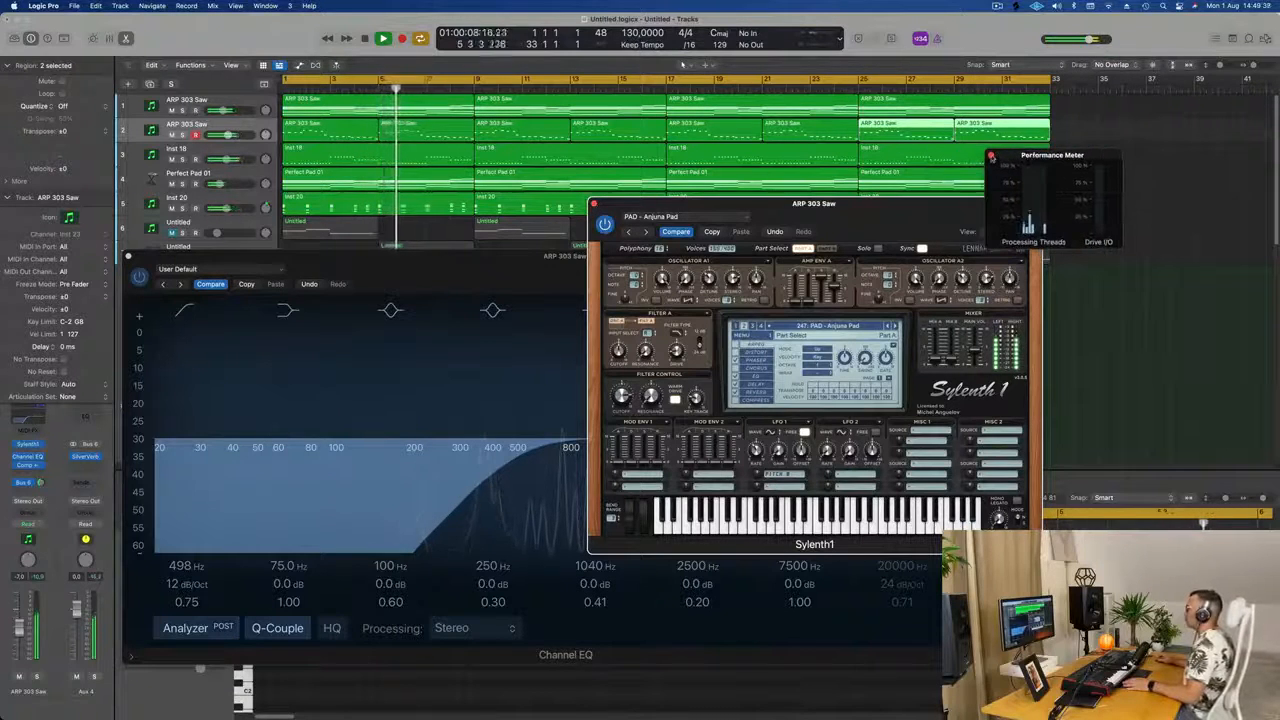
{"action": "left_click", "coordinate": [990, 157]}
{"action": "left_click_drag", "start_coordinate": [933, 207], "coordinate": [1035, 183]}
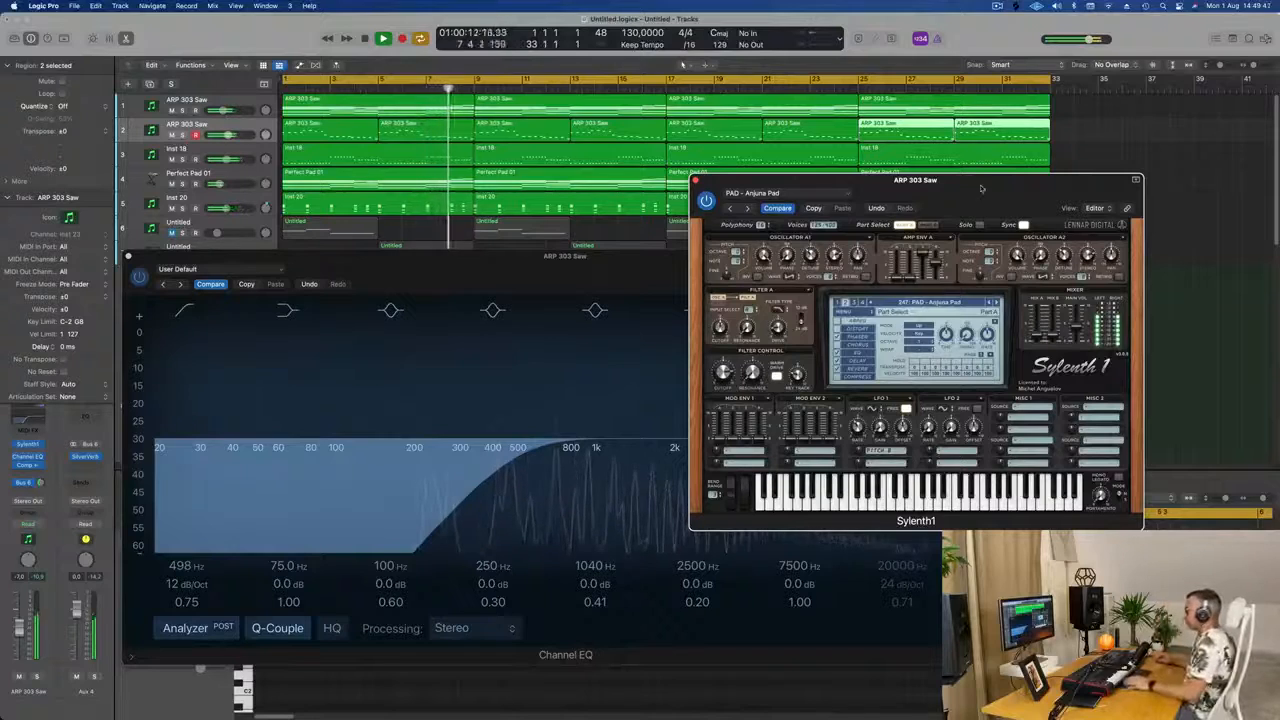
{"action": "left_click_drag", "start_coordinate": [981, 188], "coordinate": [1196, 161]}
{"action": "left_click_drag", "start_coordinate": [630, 261], "coordinate": [794, 233]}
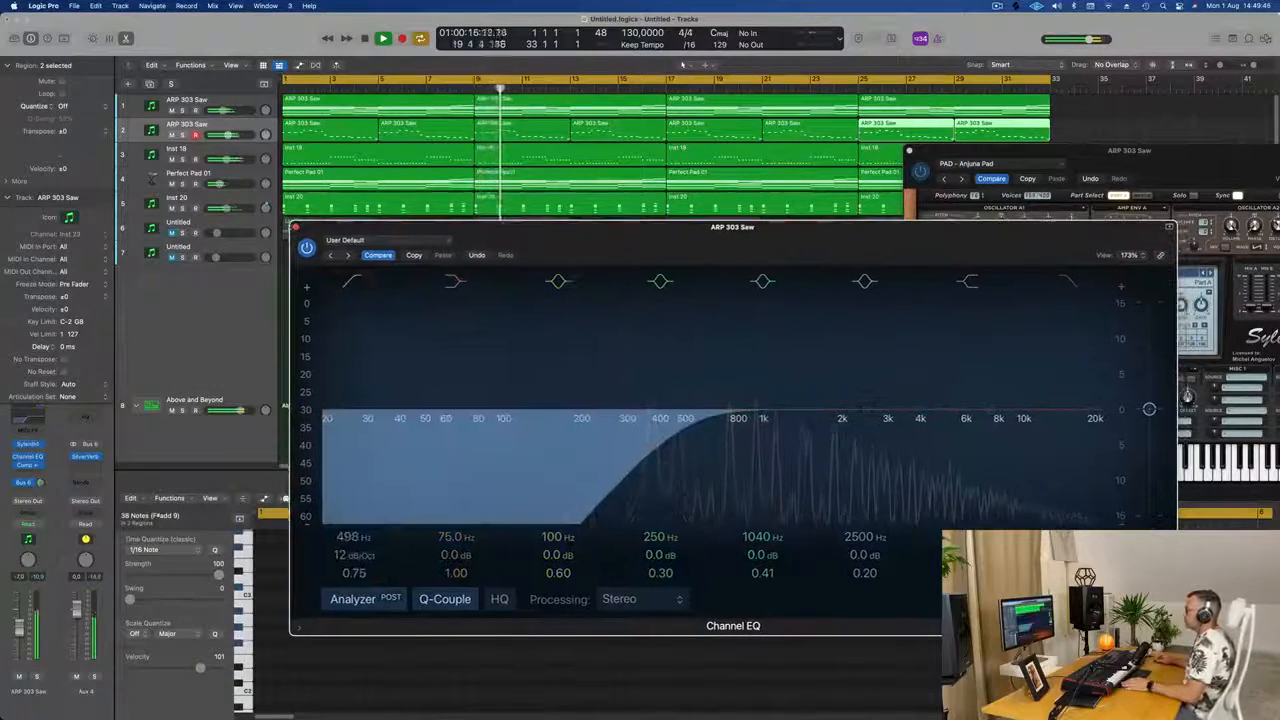
{"action": "key", "text": "super+w"}
Review the pad's delay effect settings in Sylenth1 during playback and close the synth's window
{"action": "left_click_drag", "start_coordinate": [1082, 155], "coordinate": [459, 213]}
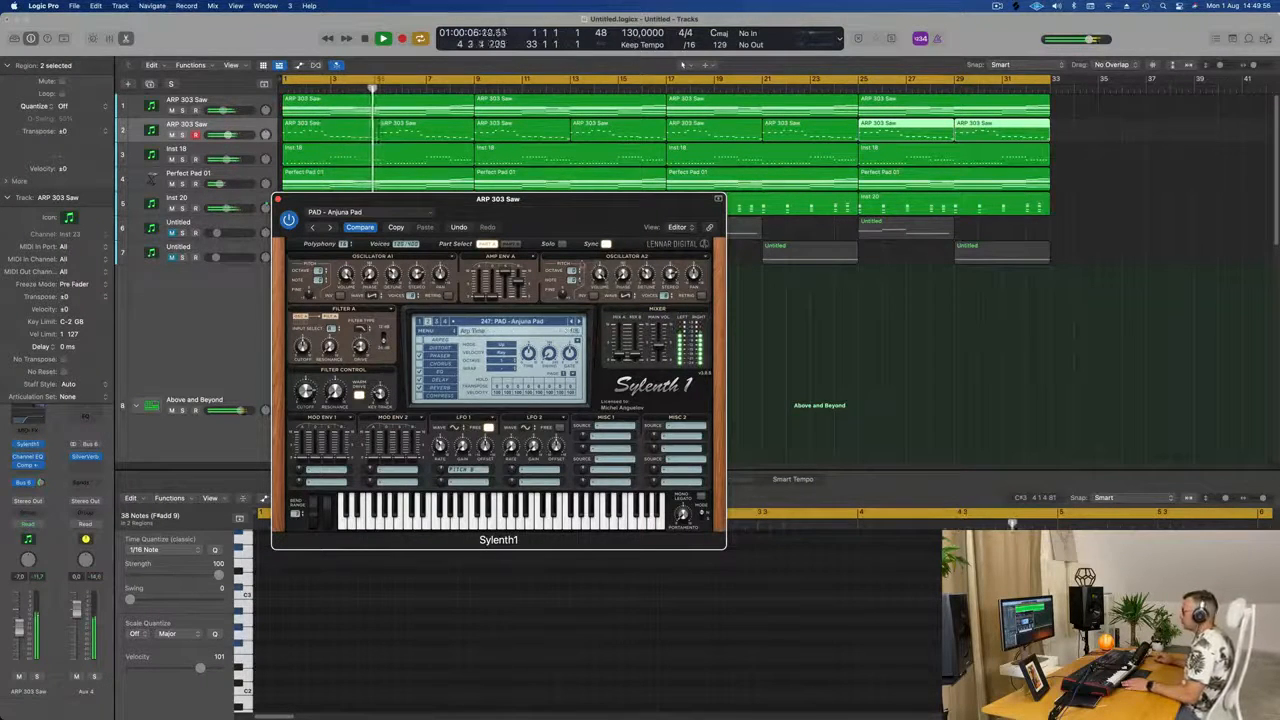
{"action": "left_click_drag", "start_coordinate": [541, 205], "coordinate": [665, 148]}
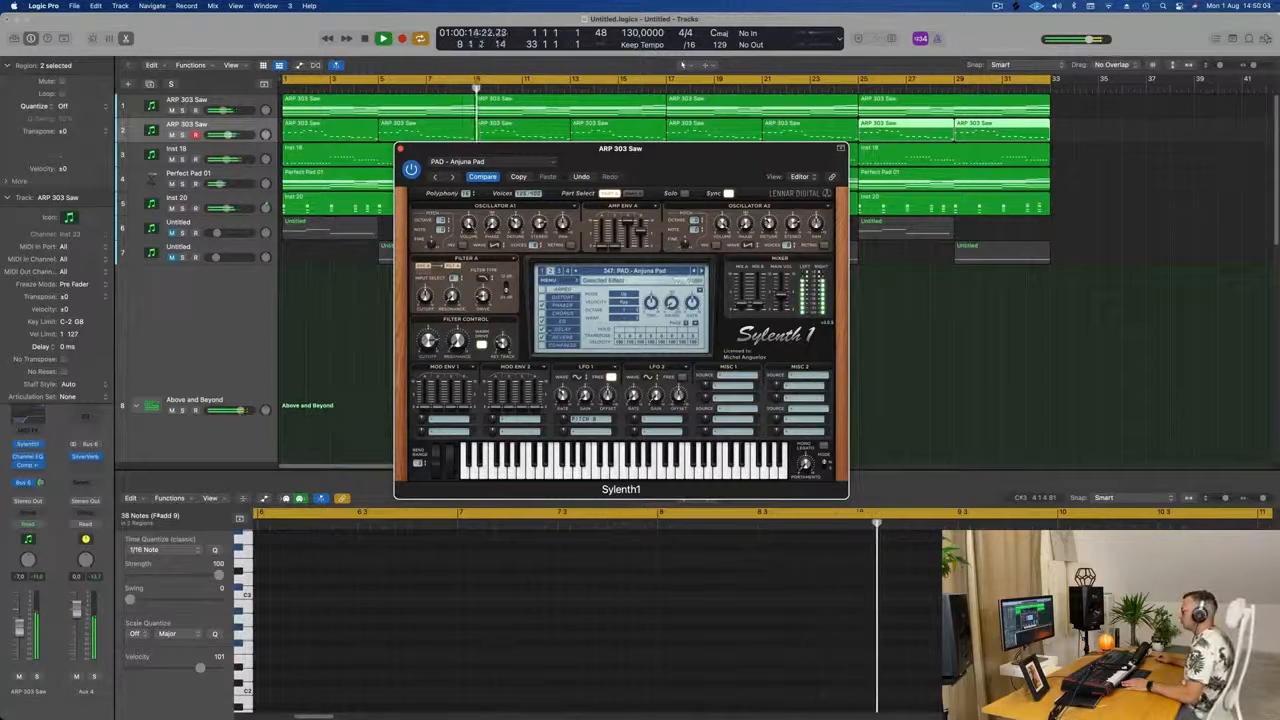
{"action": "left_click", "coordinate": [562, 329]}
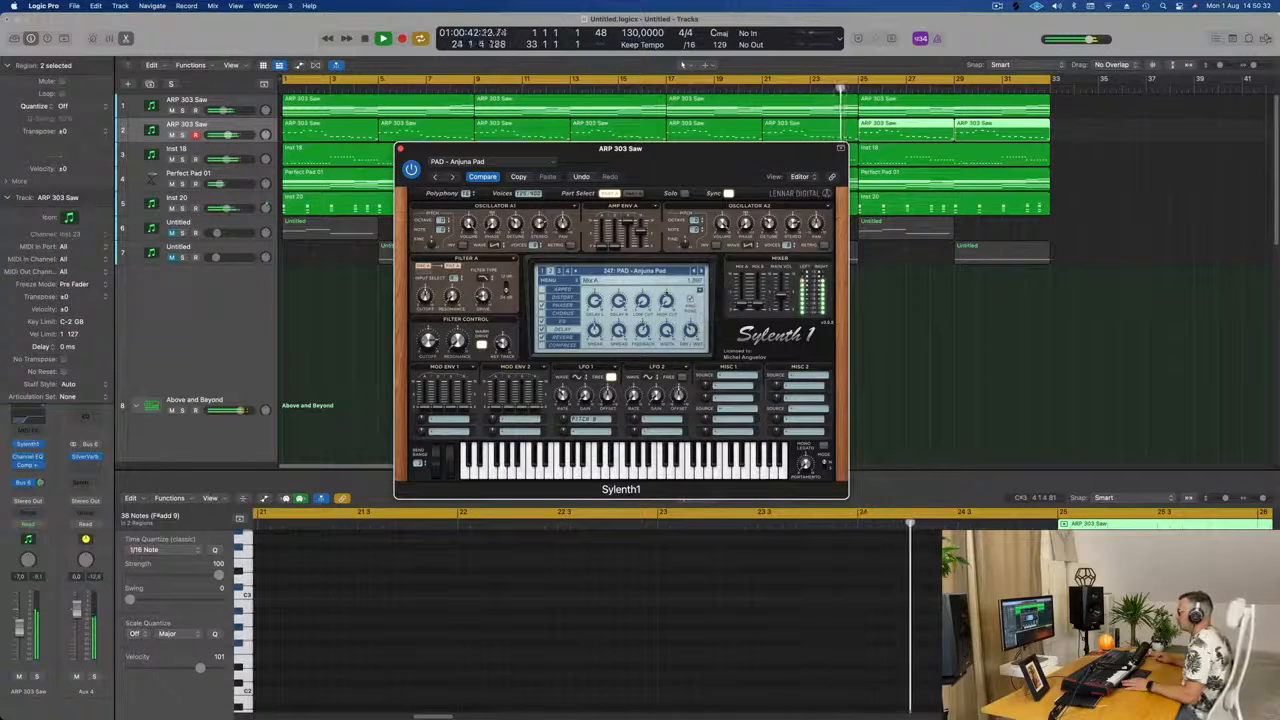
{"action": "left_click", "coordinate": [400, 148]}
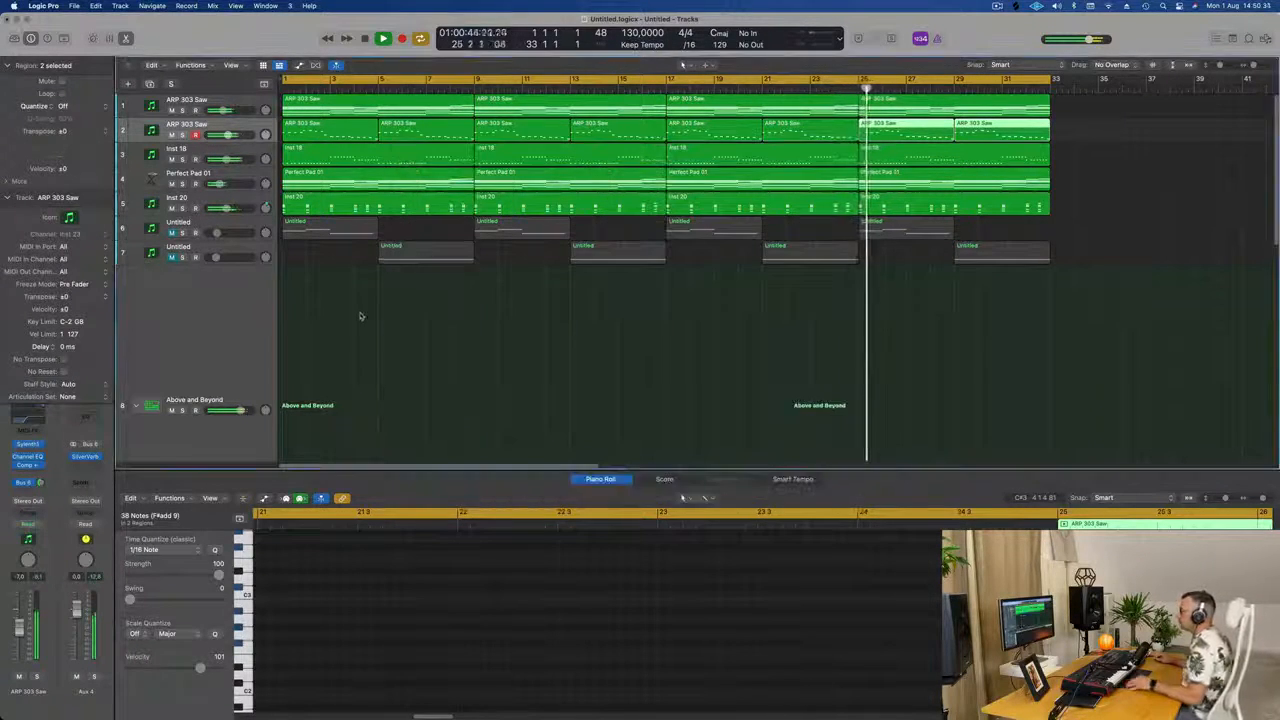
{"action": "scroll", "coordinate": [361, 316], "scroll_direction": "down", "scroll_amount": 3}
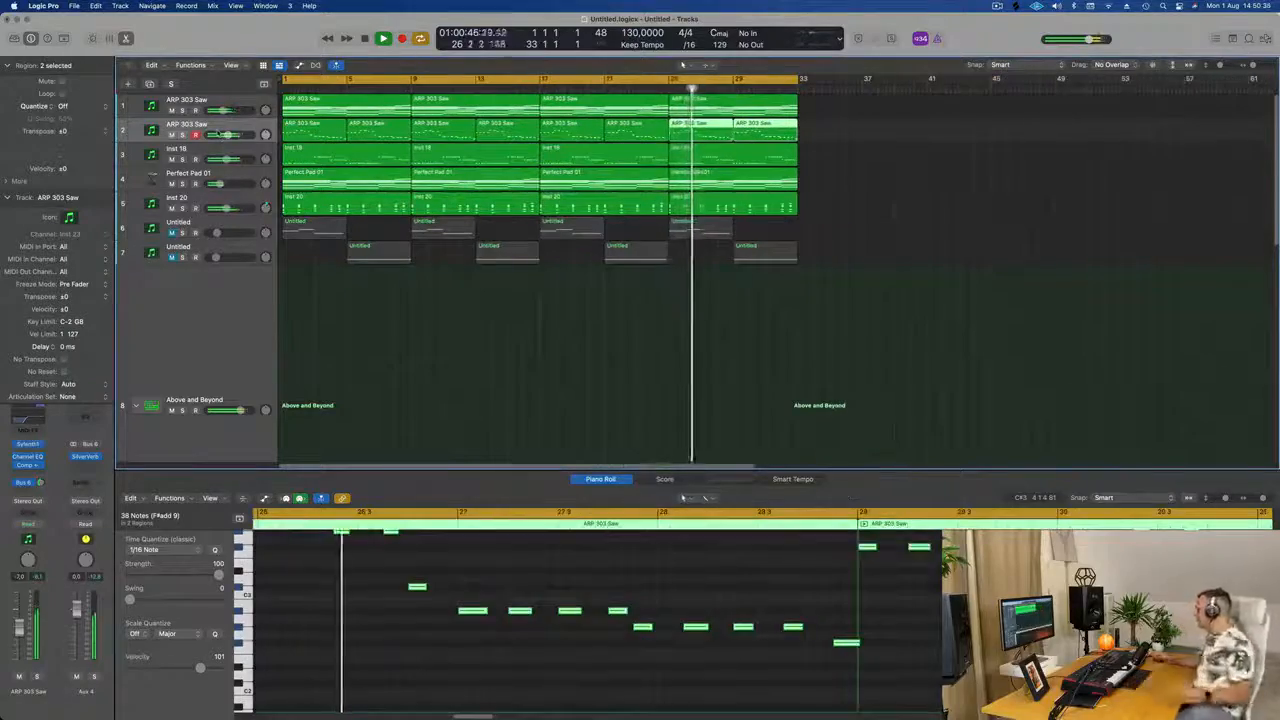